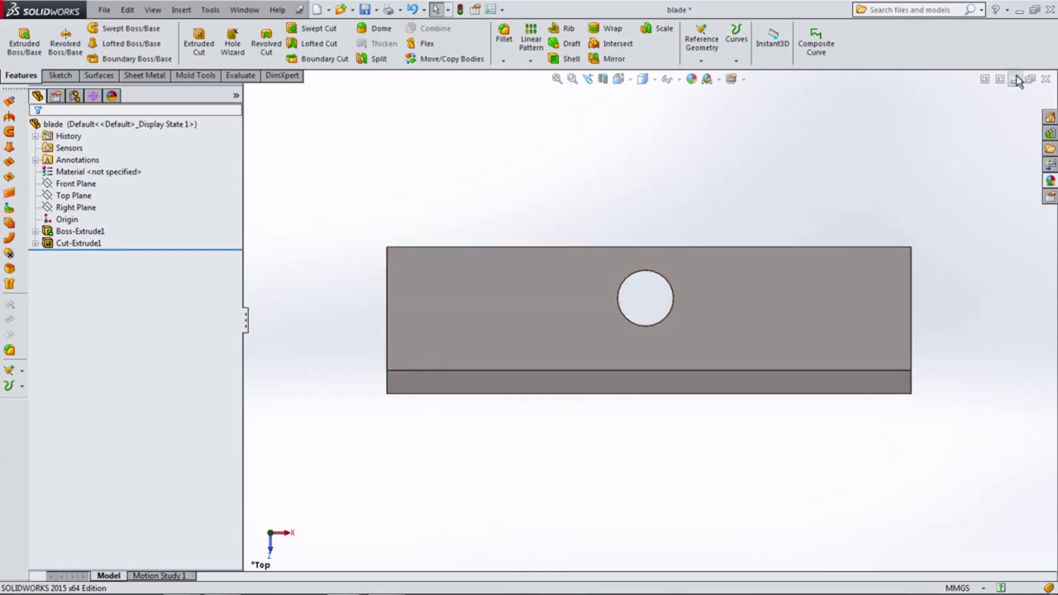
Step: Insert the screw part into the sharpener assembly
left_click(1016, 79)
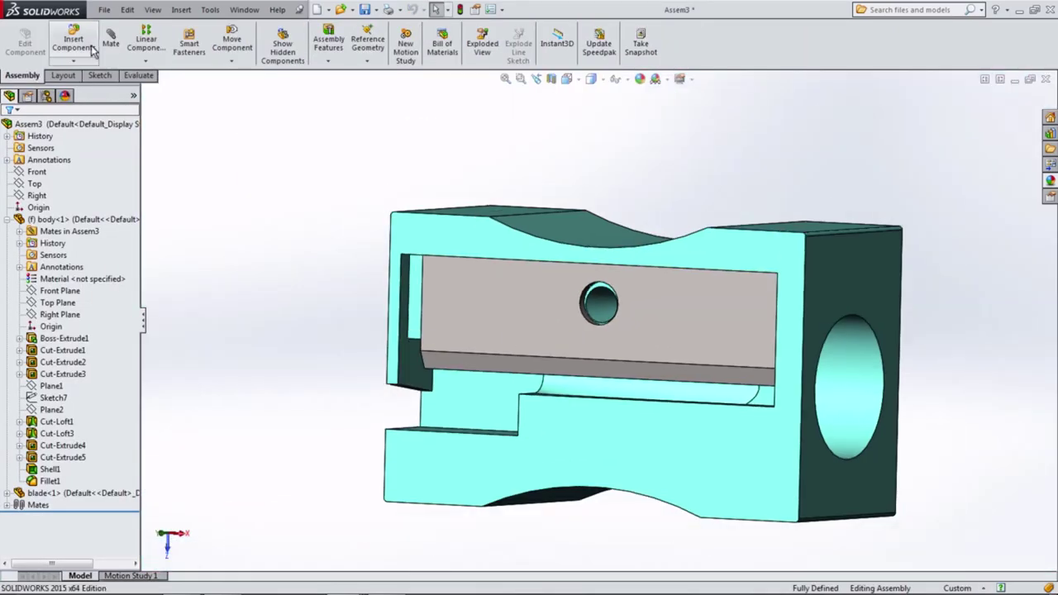
left_click(73, 43)
left_click(33, 305)
left_click(227, 279)
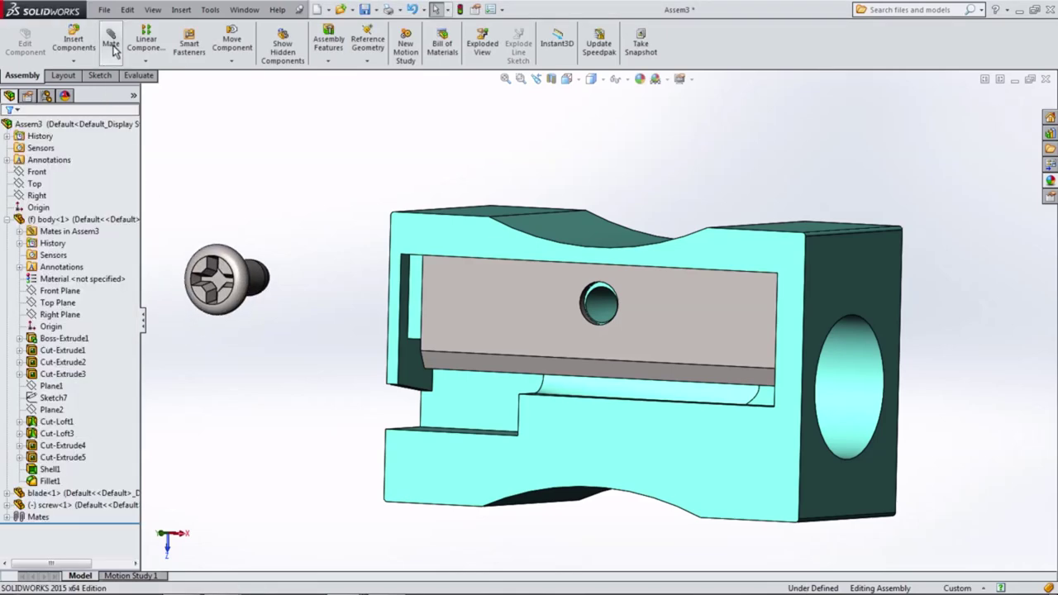
Step: Mate the screw's face to the blade face
left_click(111, 45)
left_click(490, 294)
mouse_move(300, 220)
middle_mouse_down()
mouse_move(402, 220)
mouse_move(600, 135)
middle_mouse_up()
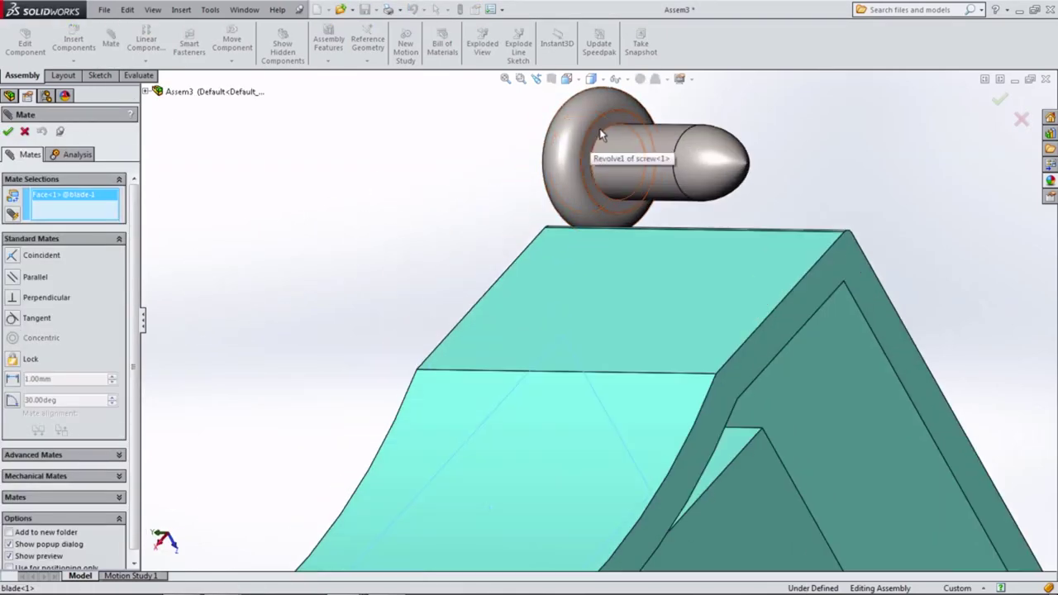
left_click(601, 135)
left_click(451, 191)
Step: Make the screw concentric with the blade's hole, view isometric, and close the Mate manager
mouse_move(451, 191)
middle_mouse_down()
mouse_move(532, 238)
mouse_move(343, 287)
middle_mouse_up()
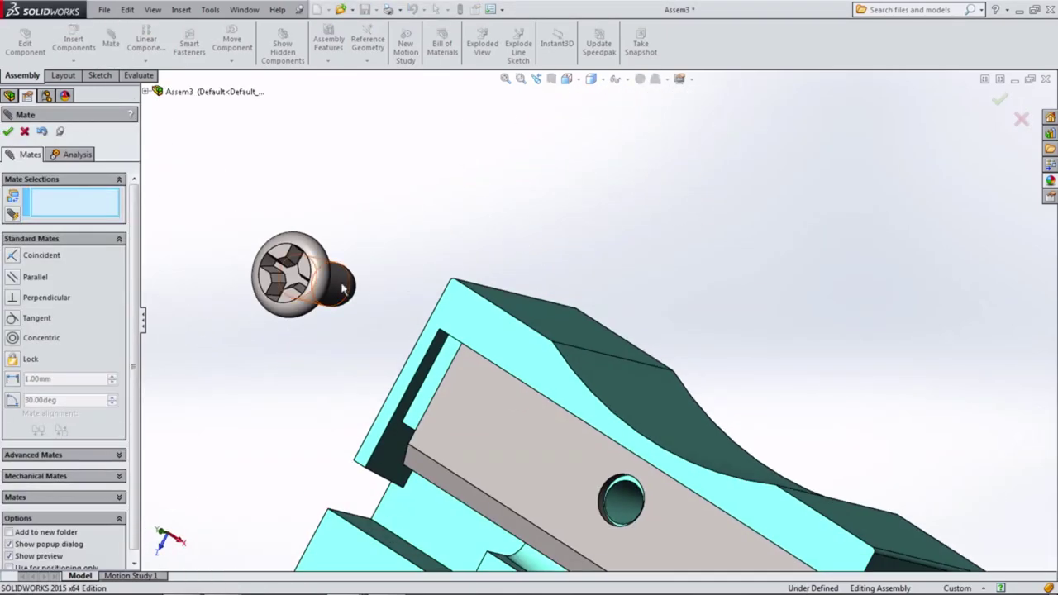
left_click(343, 288)
scroll(603, 510, "up", 2)
left_click(628, 446)
left_click(652, 474)
scroll(614, 479, "down", 3)
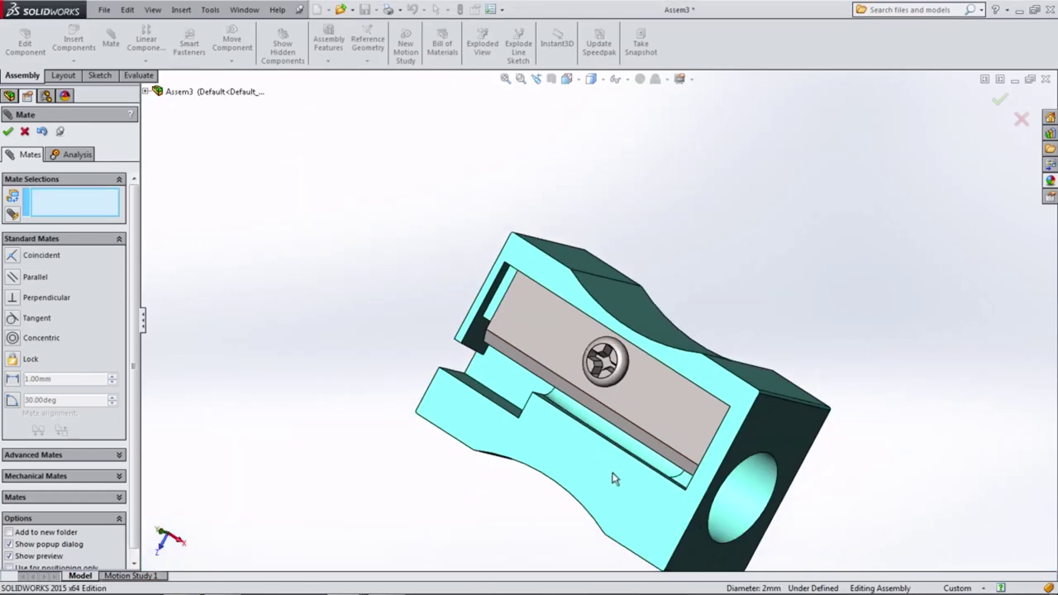
key("ctrl+7")
left_click(7, 132)
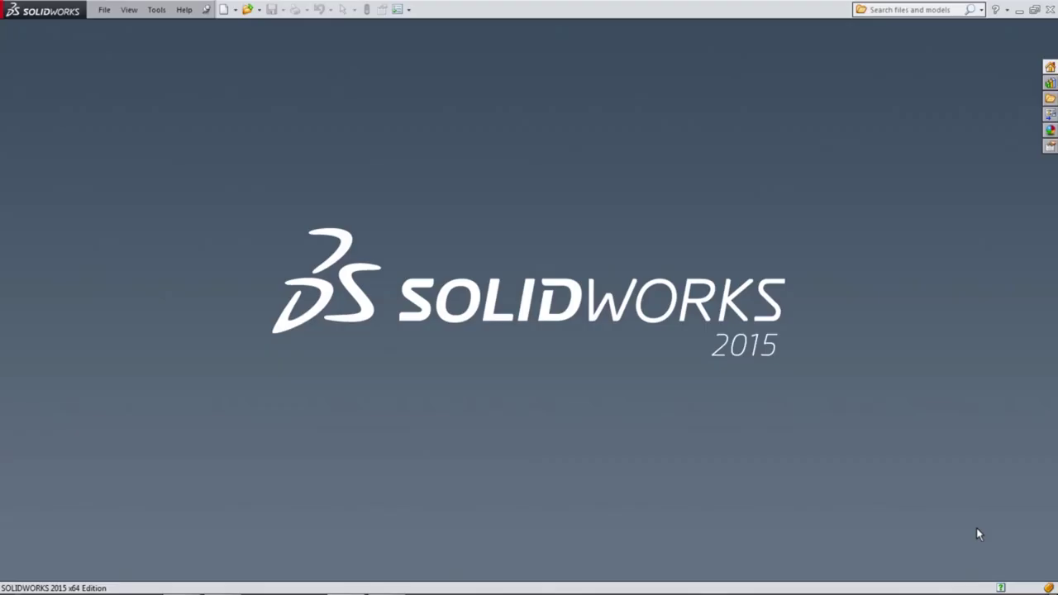
Step: Create a new Part document and select its Top Plane
left_click(227, 12)
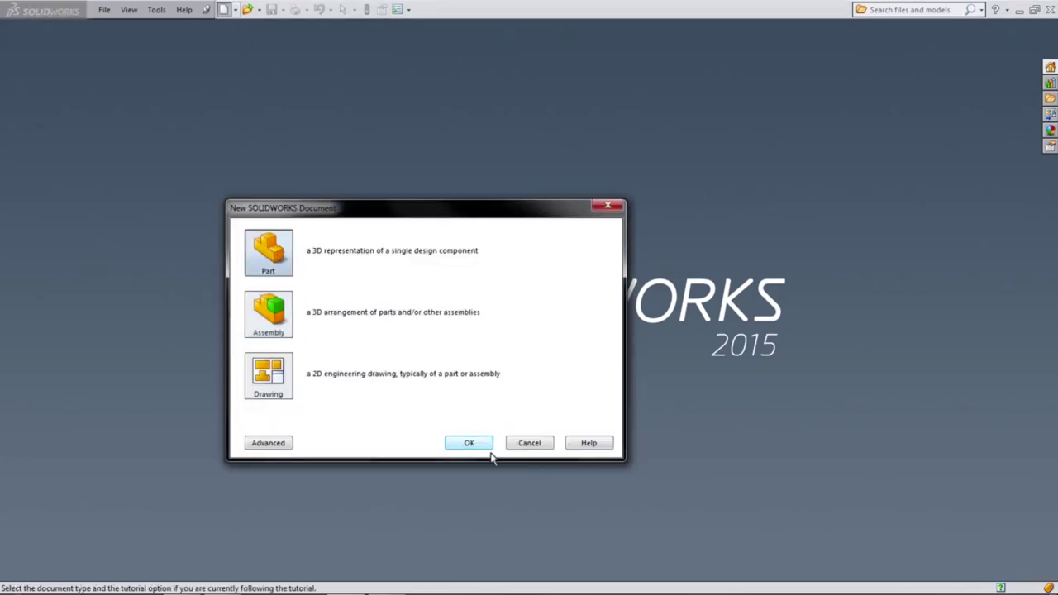
left_click(467, 443)
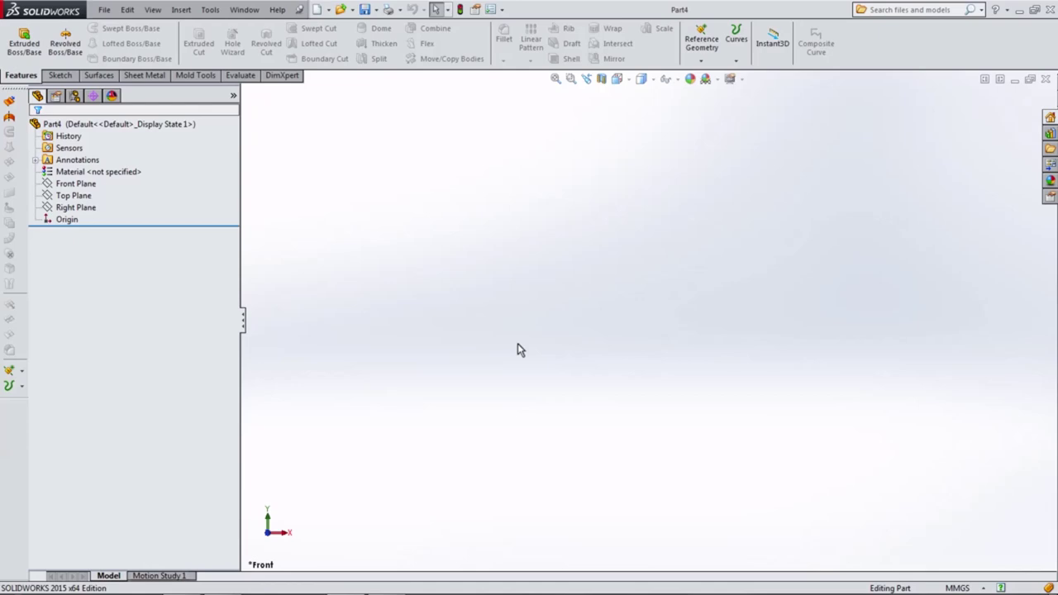
left_click(87, 198)
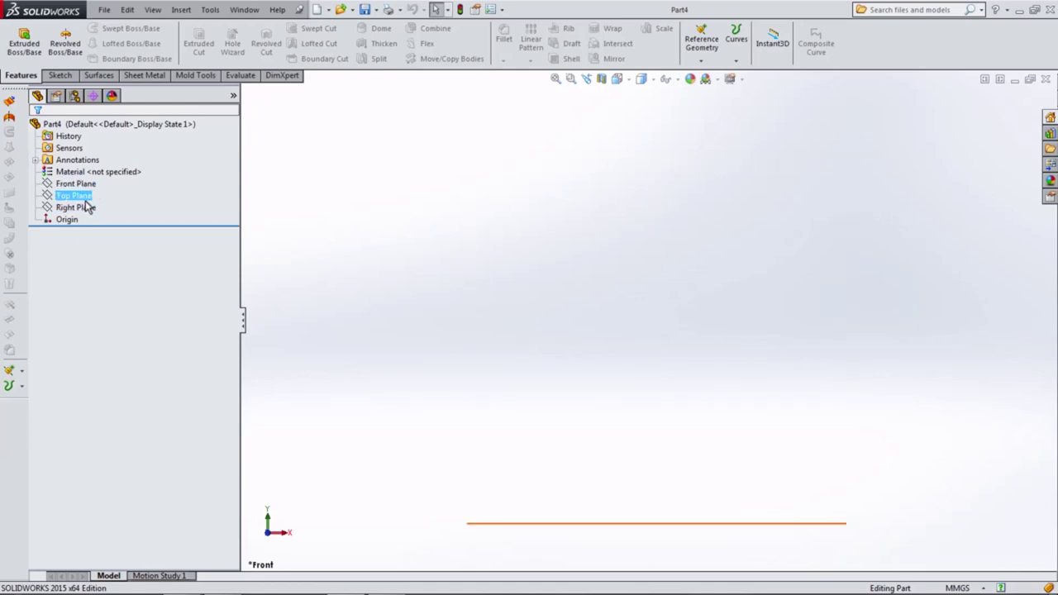
left_click(86, 201)
Step: Sketch a center rectangle on the Top Plane centred on the origin
left_click(94, 181)
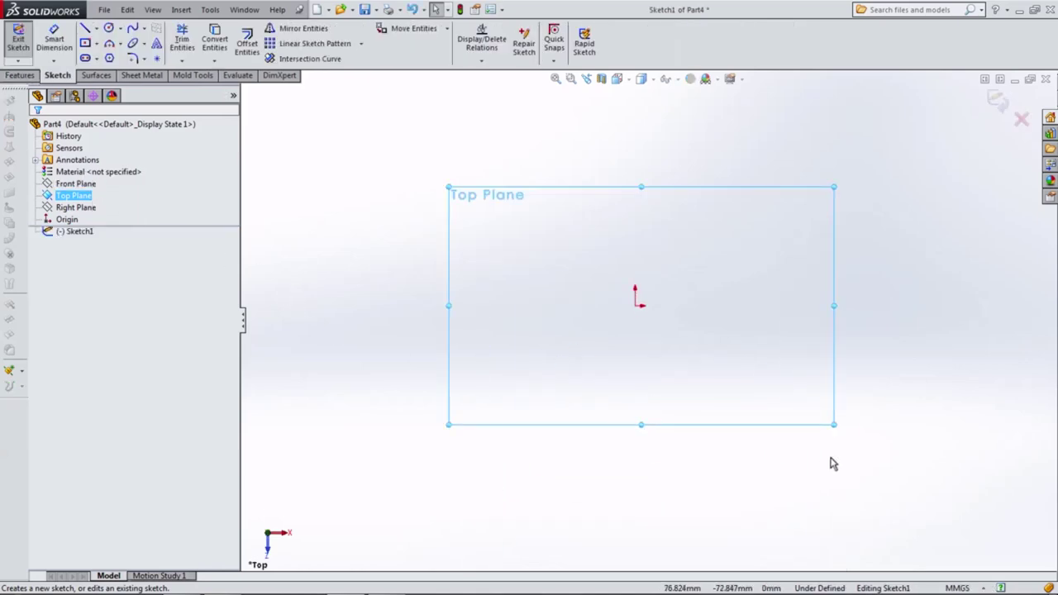
left_click(911, 435)
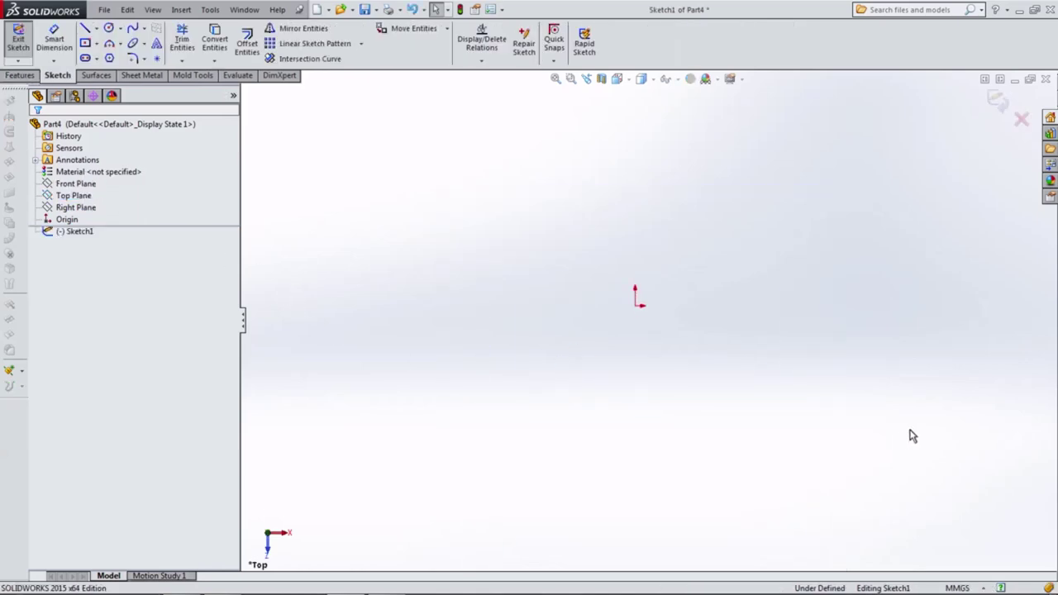
left_click(85, 43)
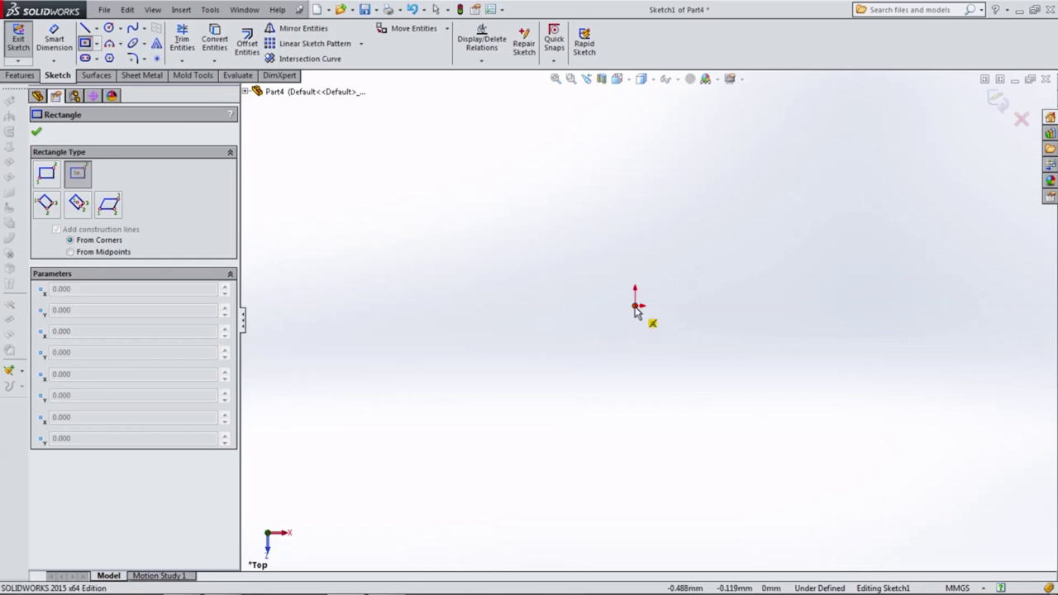
left_click(635, 308)
left_click(493, 394)
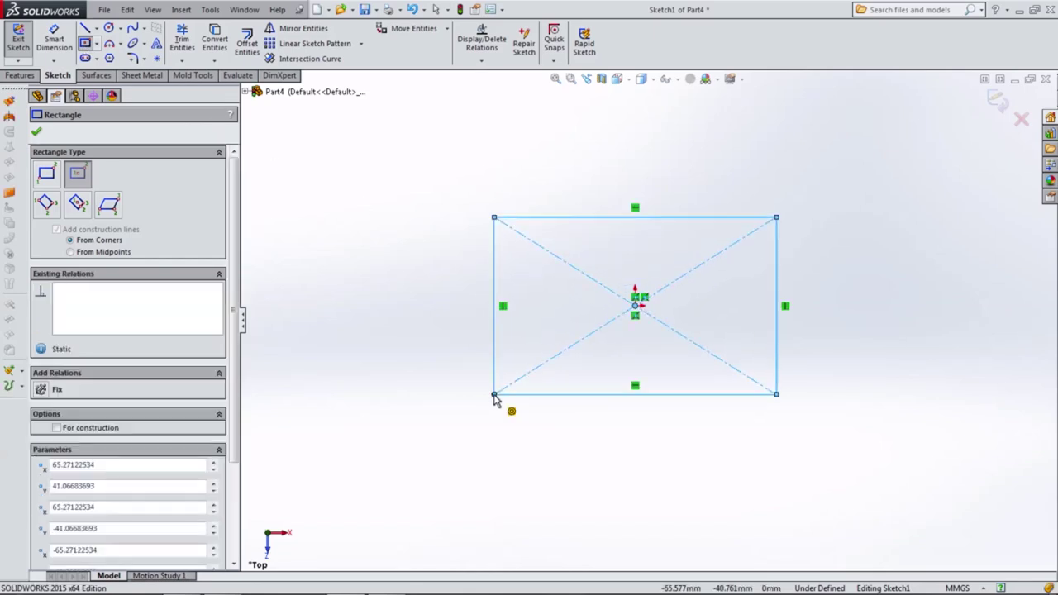
Step: Dimension the rectangle 26 mm wide and 16 mm tall
left_click(63, 51)
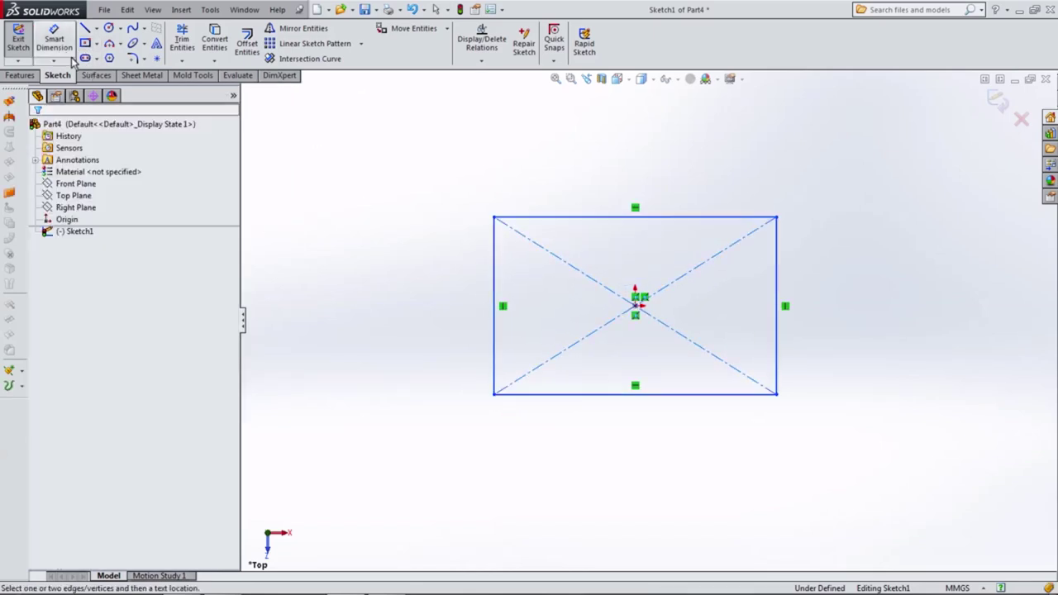
left_click(598, 395)
left_click(604, 436)
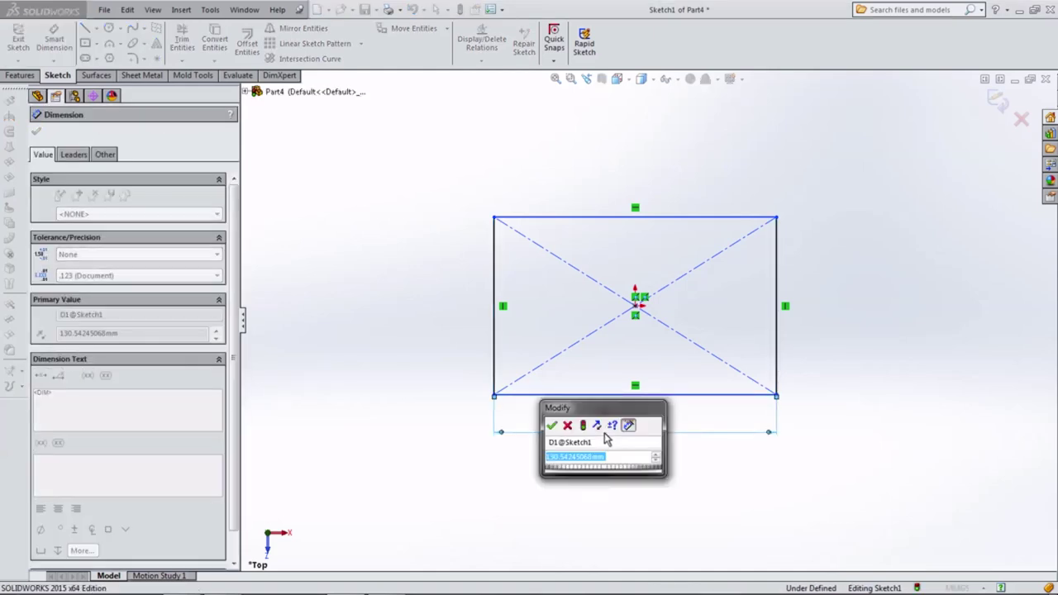
type("2")
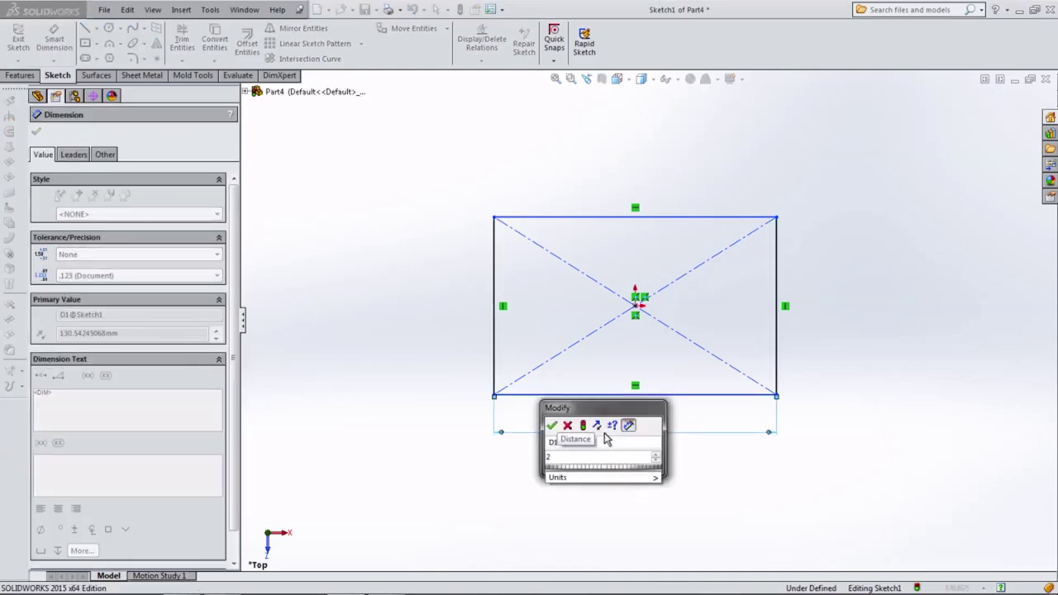
type("6")
left_click(551, 424)
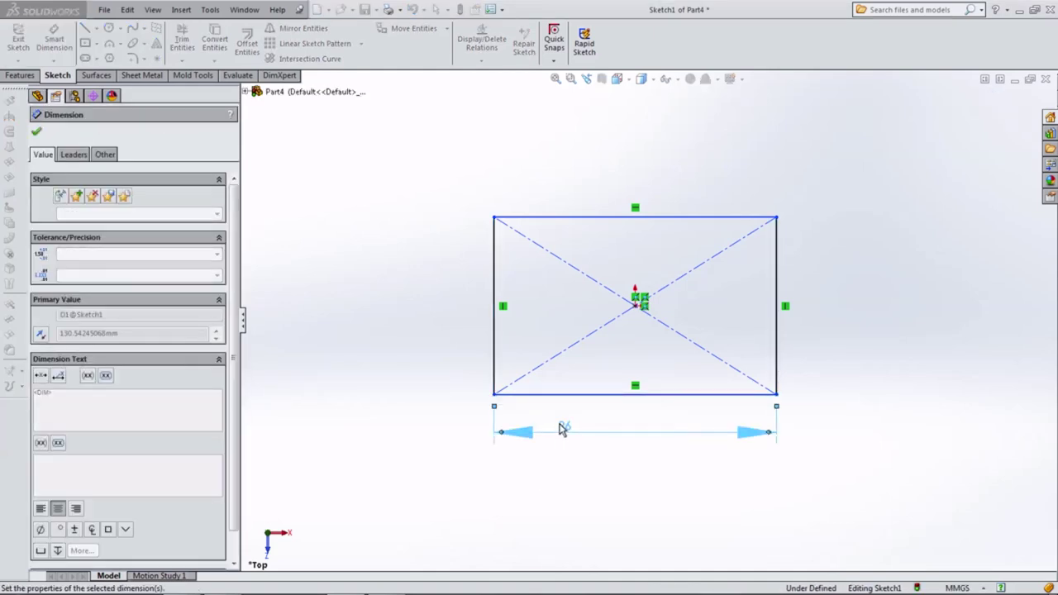
left_click(777, 339)
left_click(818, 331)
type("16")
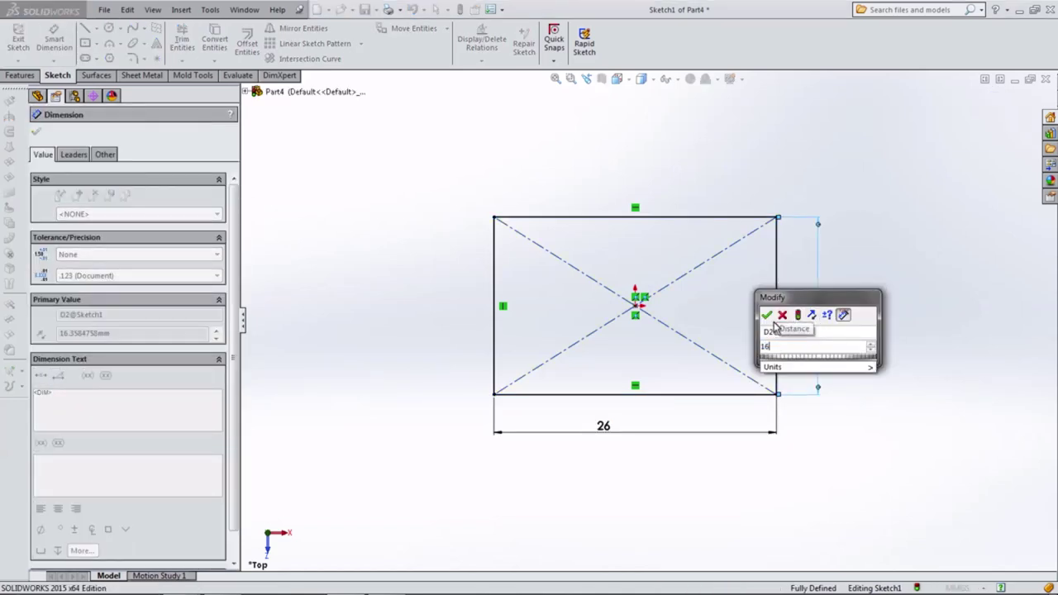
left_click(767, 315)
scroll(514, 239, "up", 2)
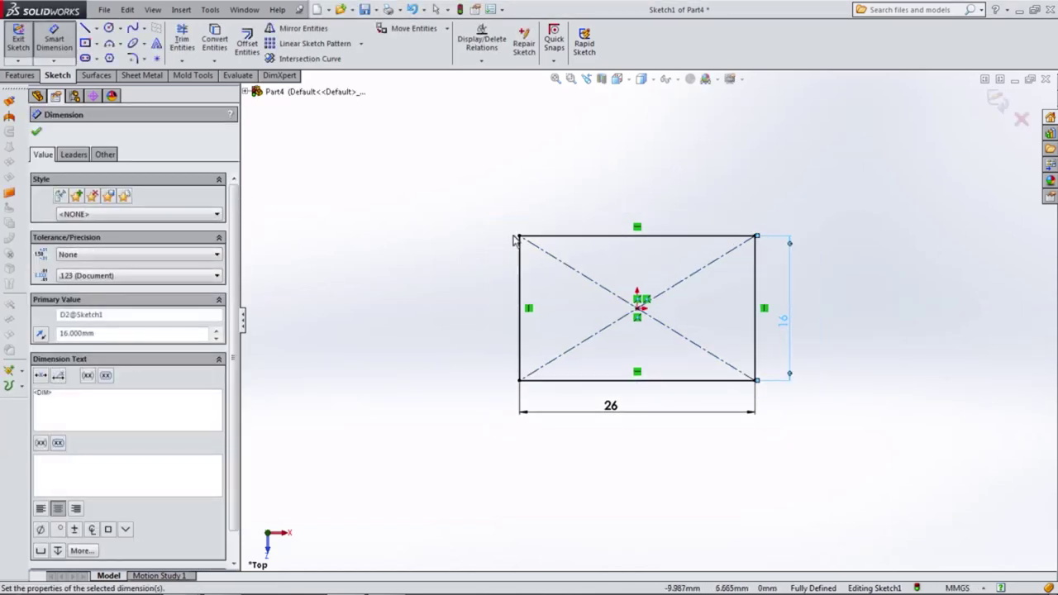
Step: Draw two inward-curving three-point arcs on the rectangle's top and bottom edges
left_click(108, 43)
scroll(653, 257, "down", 2)
scroll(578, 247, "down", 2)
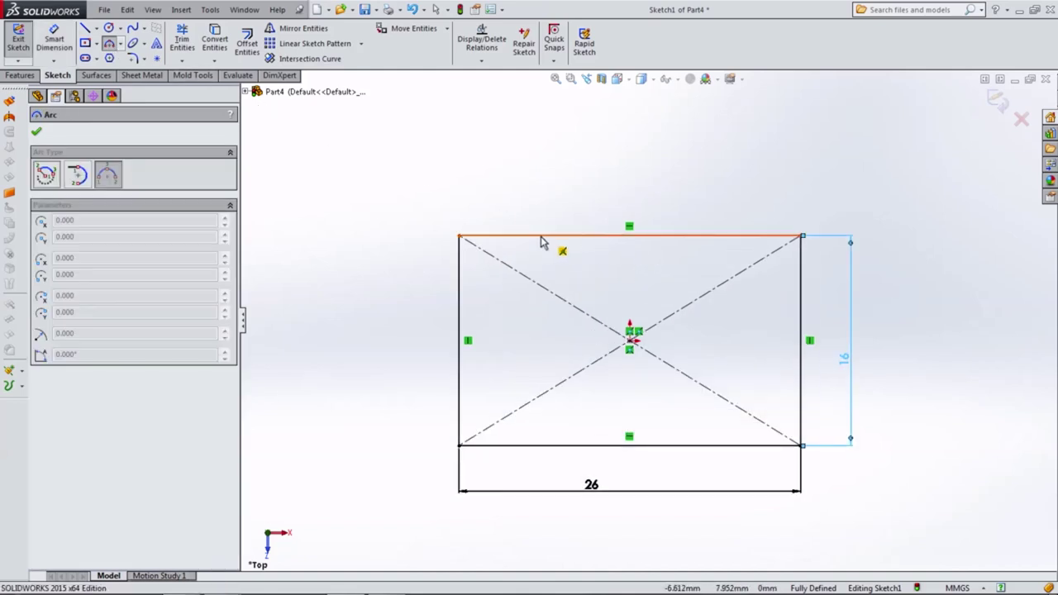
left_click(719, 235)
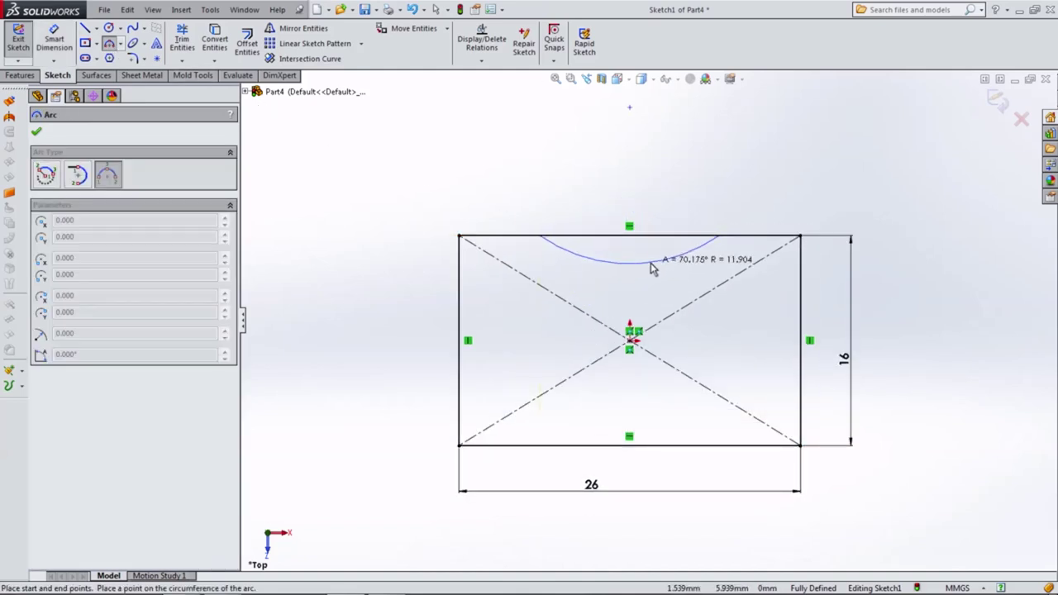
left_click(634, 262)
left_click(541, 446)
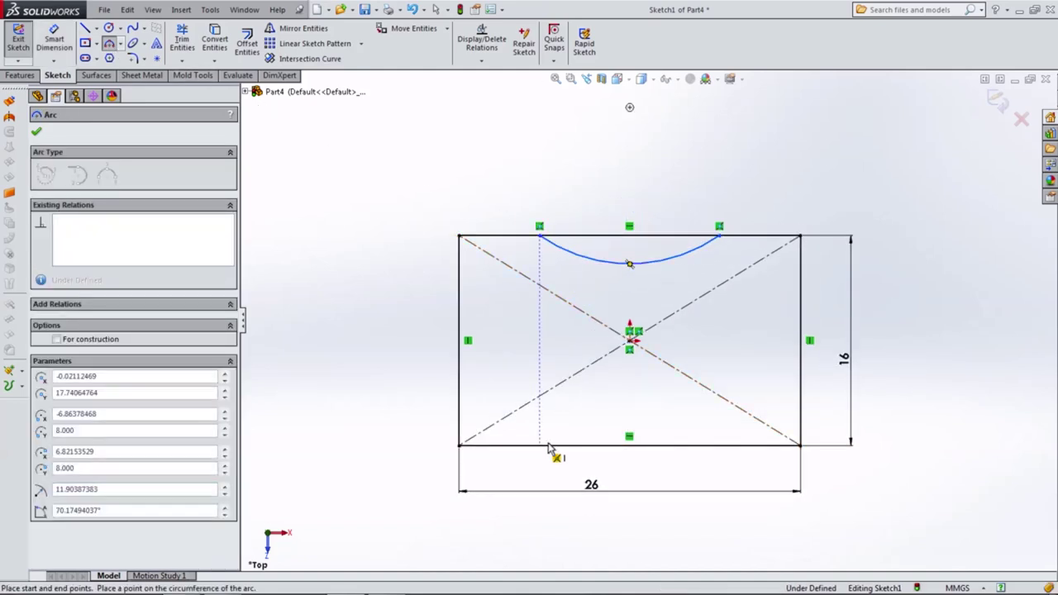
left_click(719, 446)
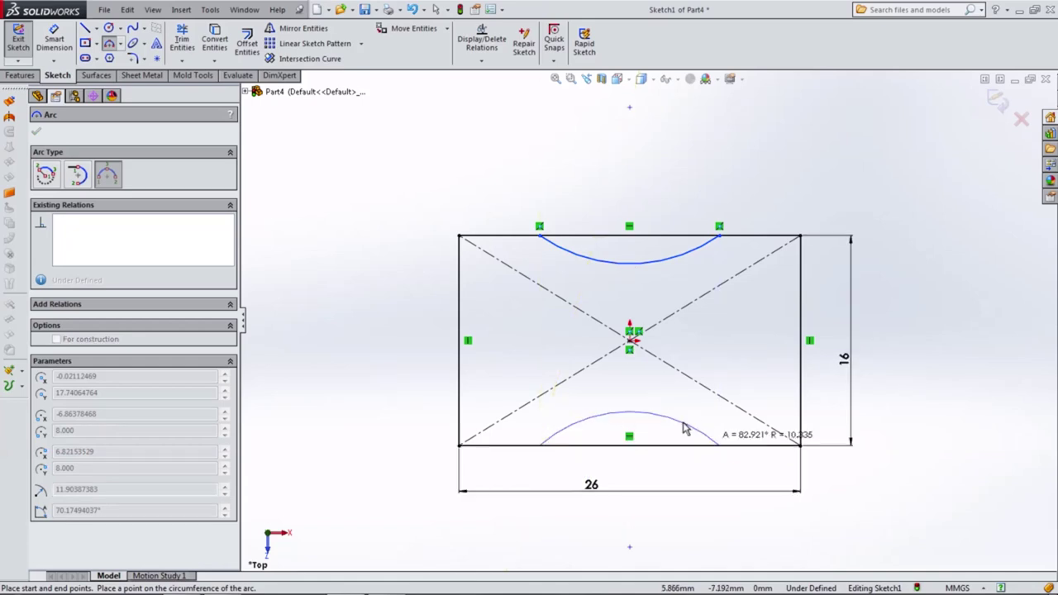
left_click(630, 406)
Step: Draw vertical centerlines at the arc ends and between the arc midpoints through the centre
left_click(96, 29)
left_click(105, 52)
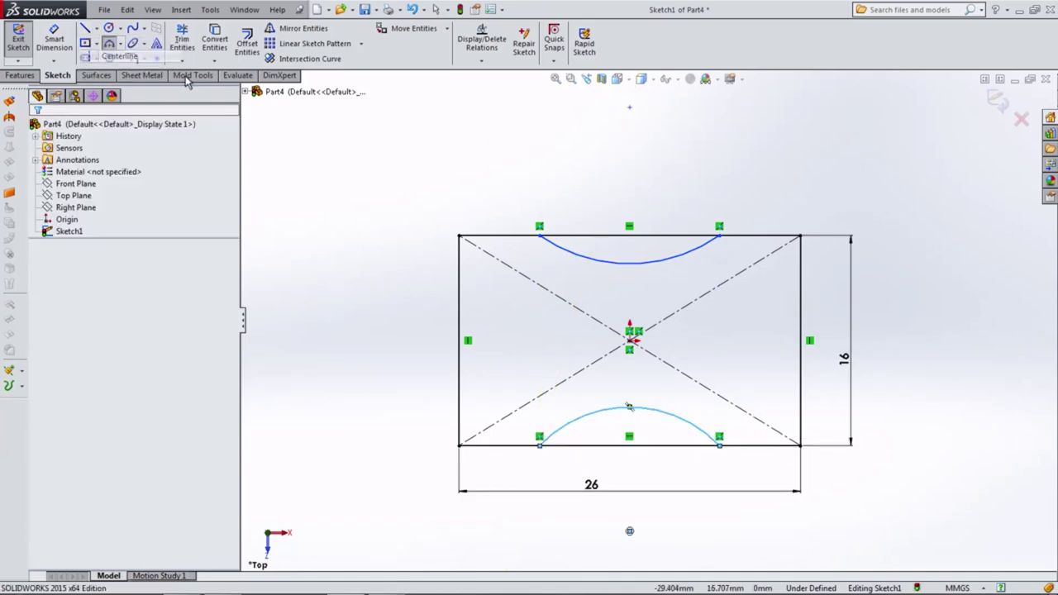
left_click(540, 237)
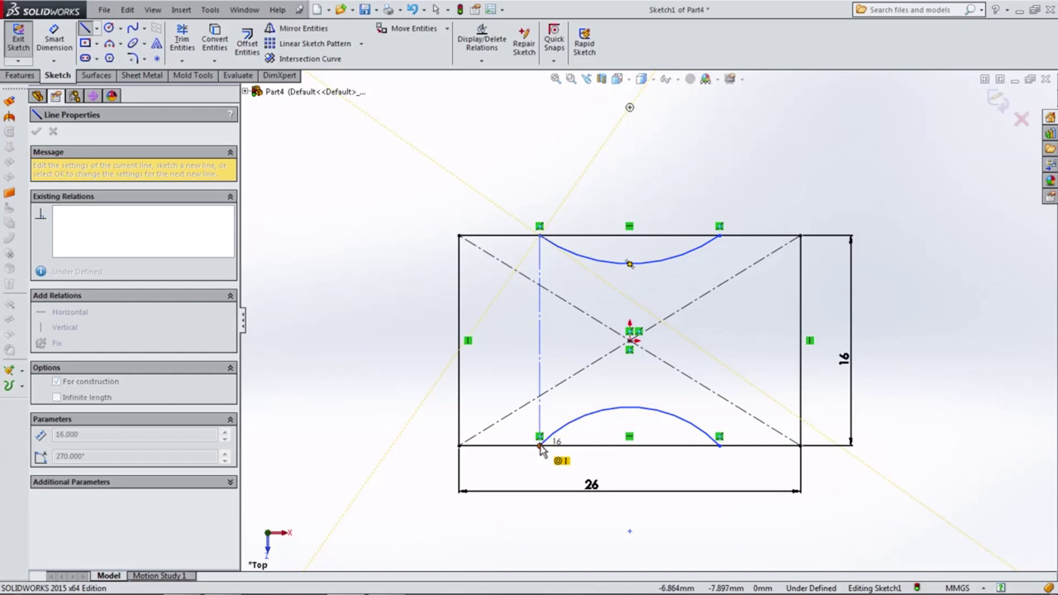
left_click(539, 446)
key("Escape")
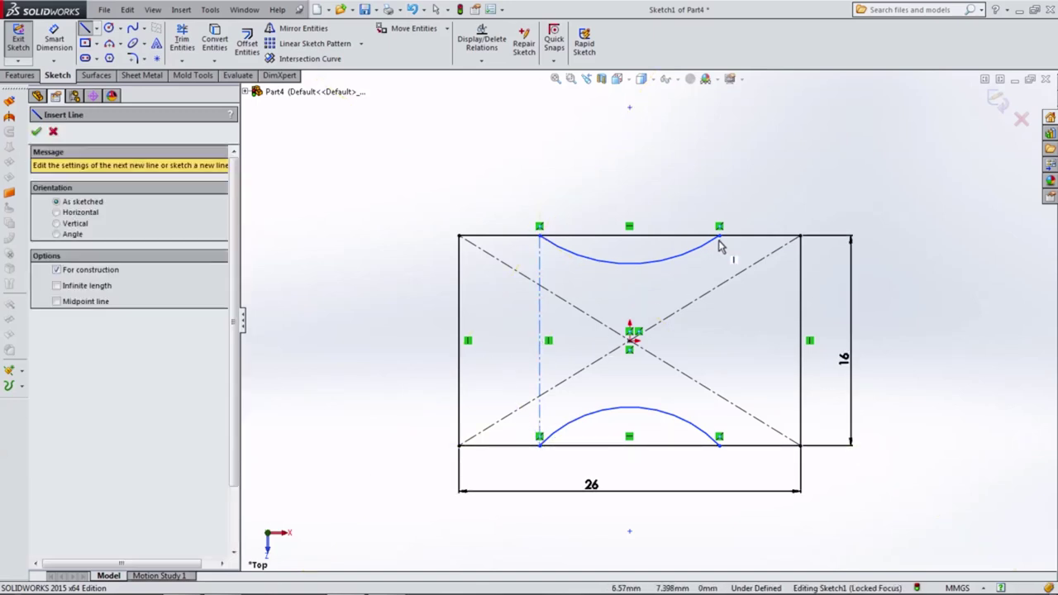
left_click(719, 237)
double_click(719, 453)
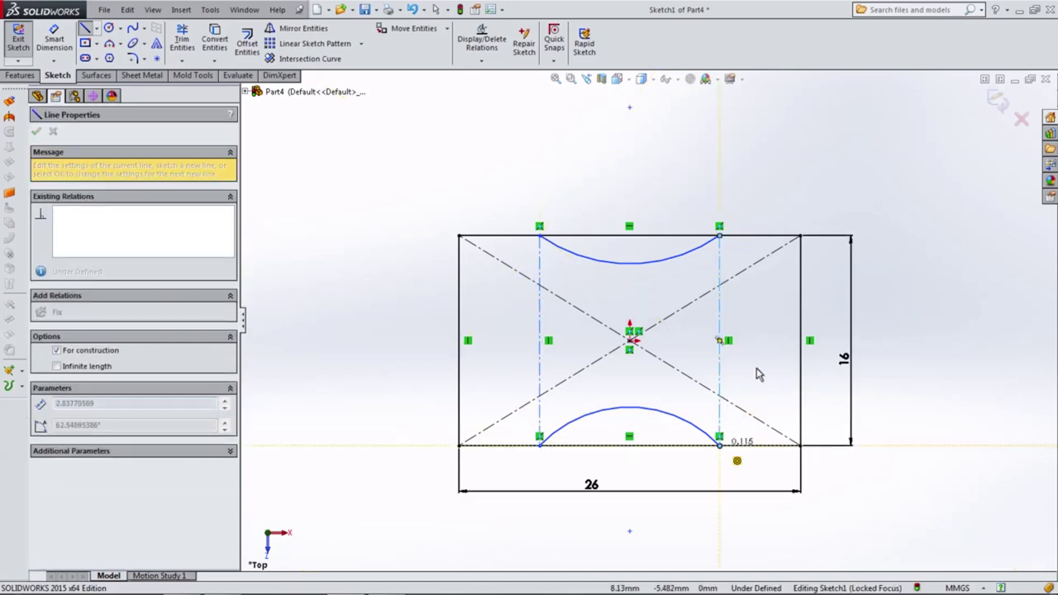
left_click(630, 264)
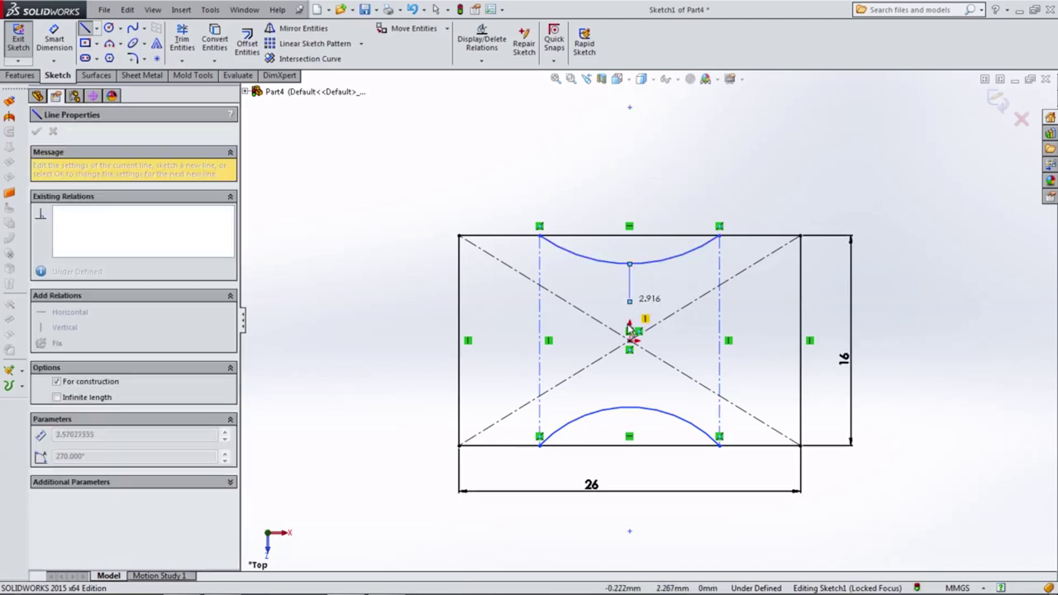
left_click(630, 341)
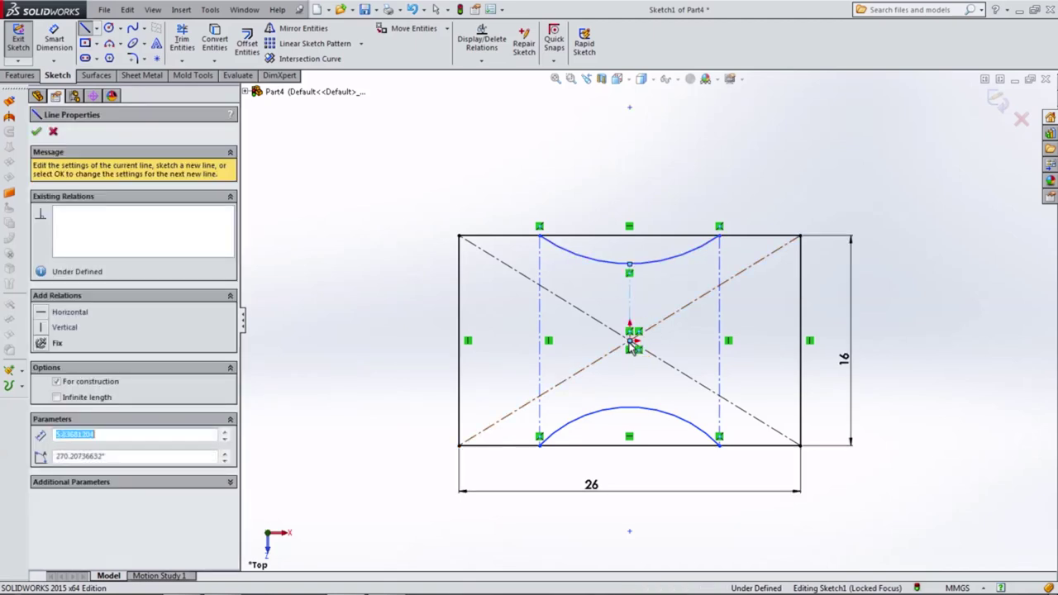
left_click(630, 407)
key("Escape")
key("Escape")
Step: Make the two middle centerlines collinear and equal in length
left_click(631, 386)
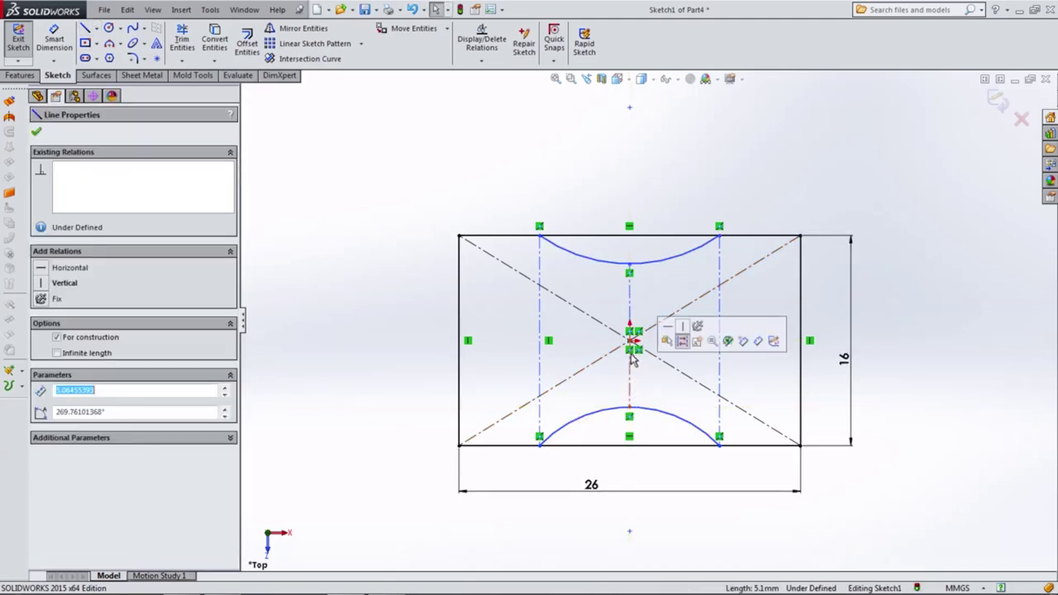
left_click(626, 311, "ctrl")
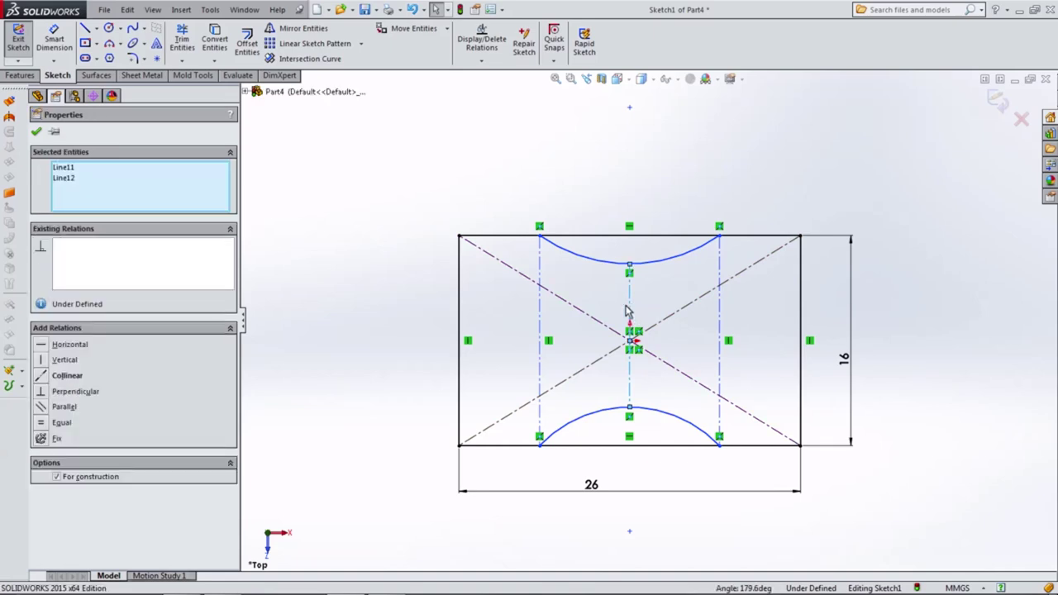
left_click(66, 378)
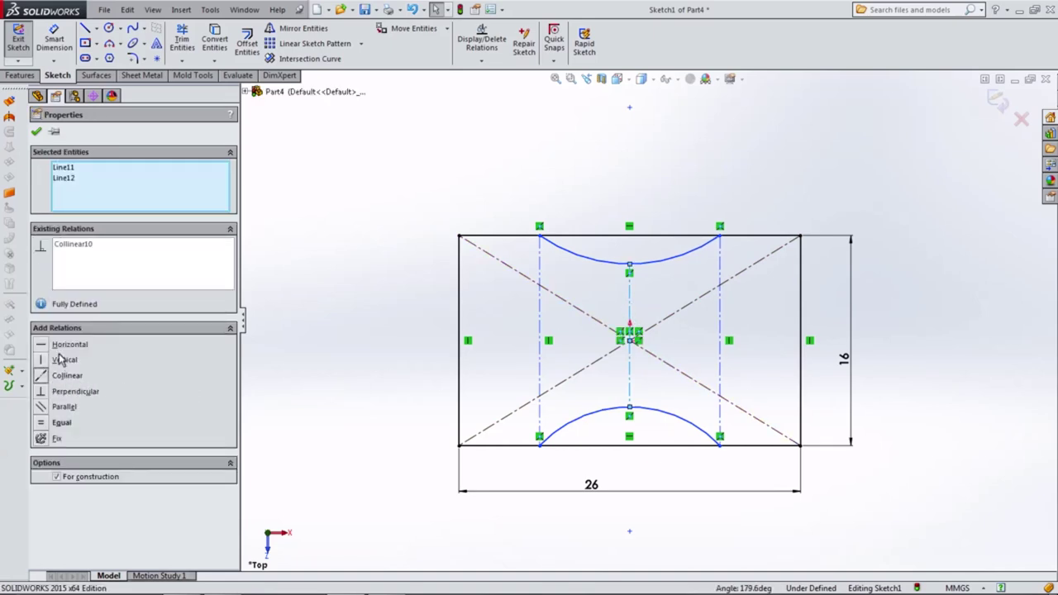
left_click(58, 423)
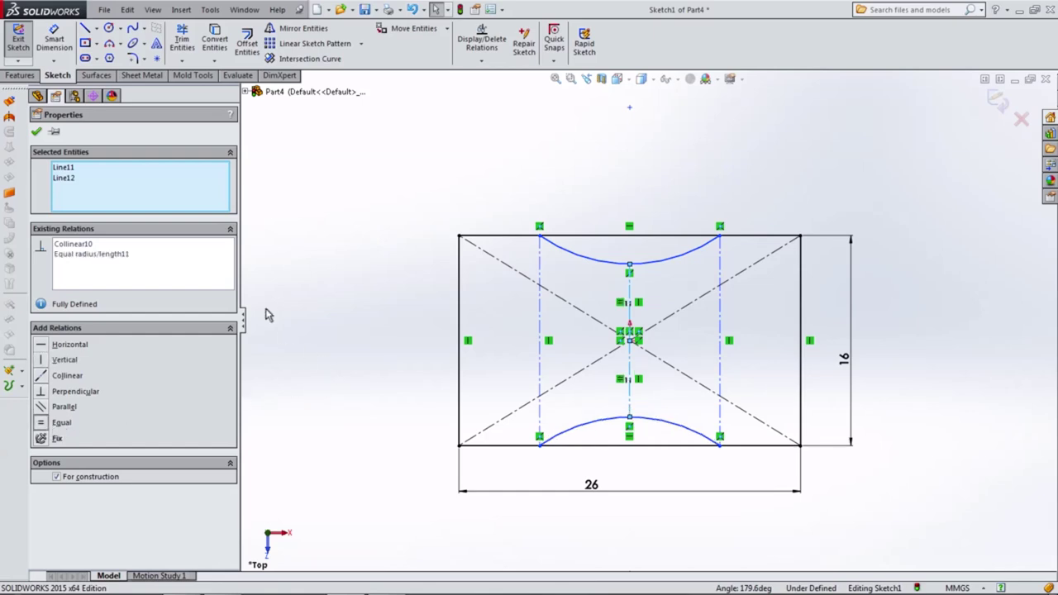
Step: Dimension the spacing between the vertical centerlines to 13.7 mm
left_click(68, 45)
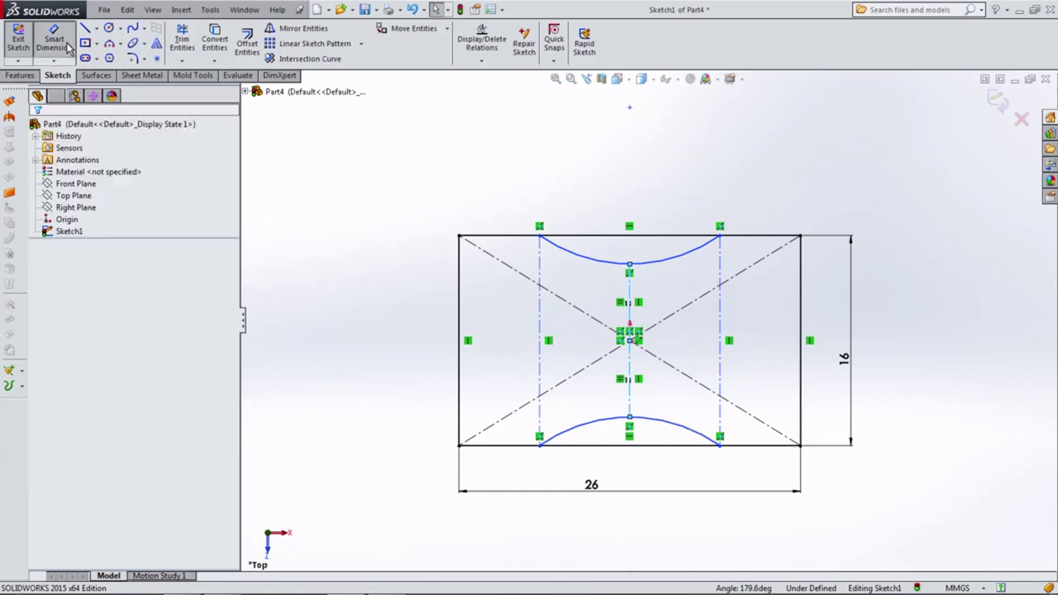
left_click(539, 266)
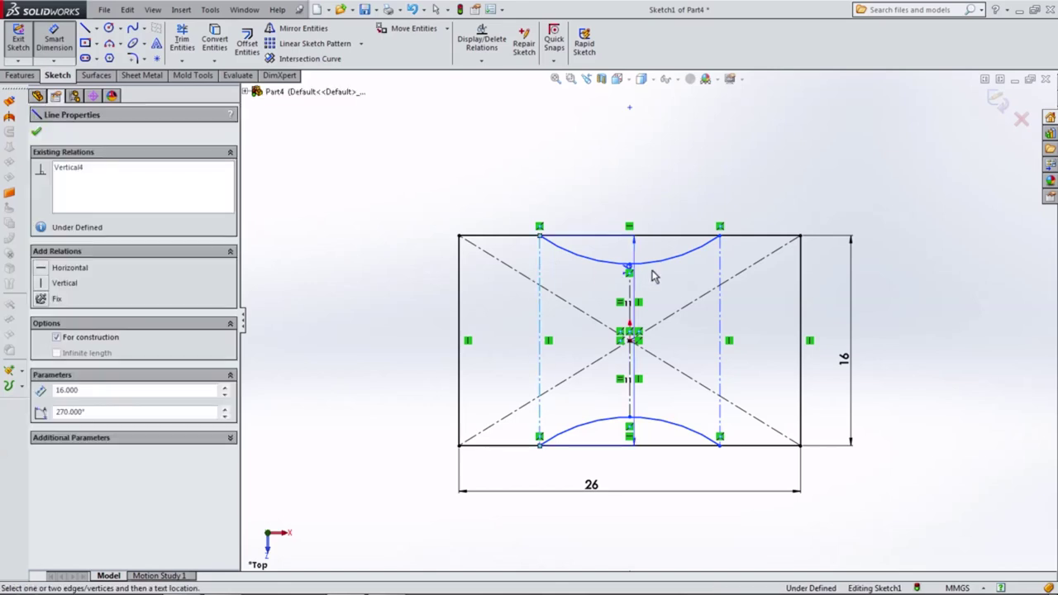
left_click(720, 267)
left_click(653, 169)
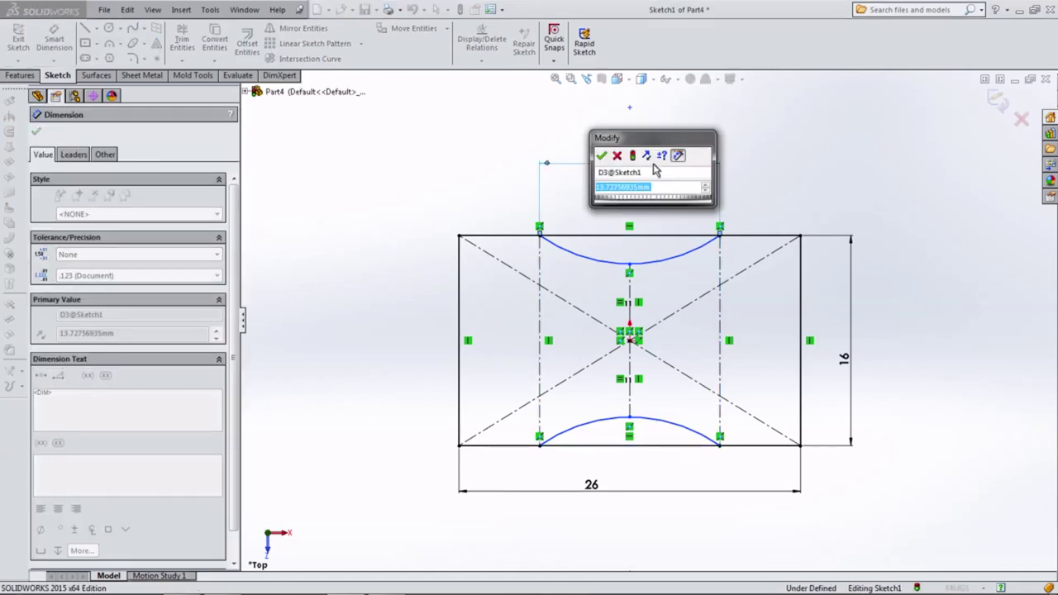
type("1")
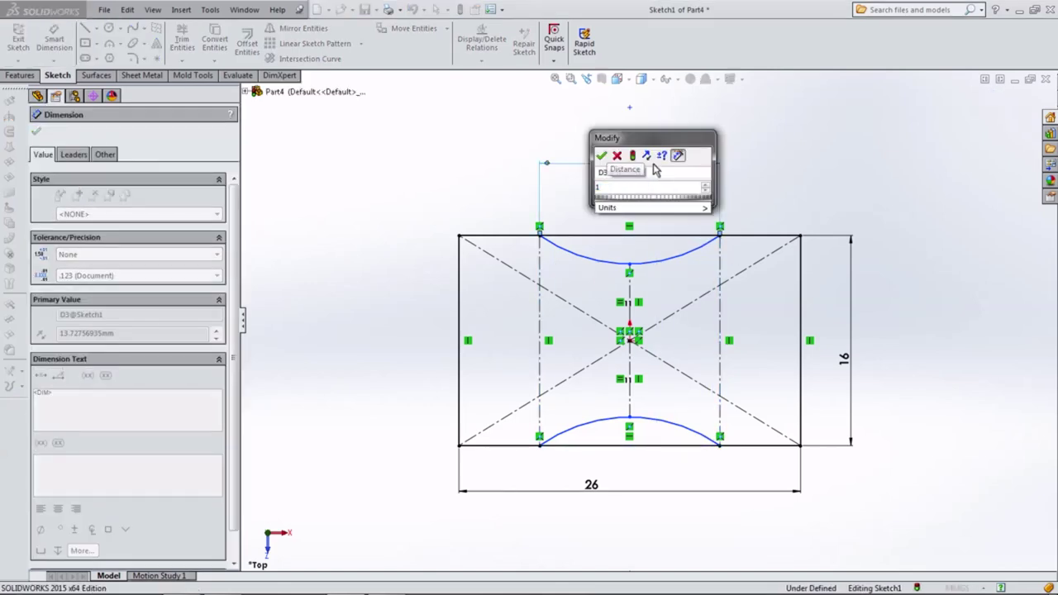
type("3.7")
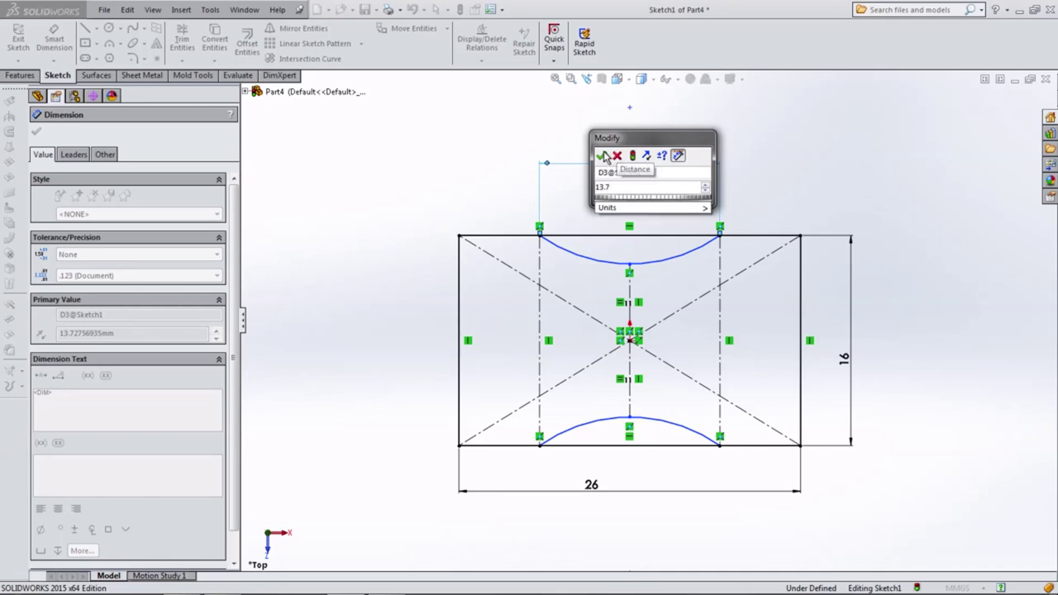
left_click(602, 155)
Step: Set the gap between the top and bottom arc midpoints to 13.2 mm
left_click(630, 265)
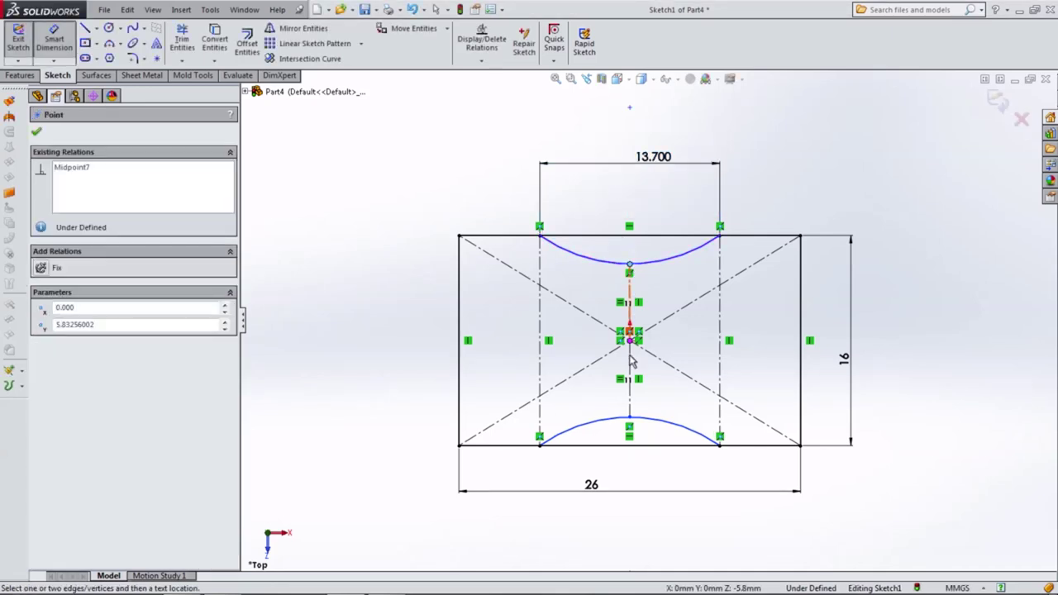
left_click(630, 419)
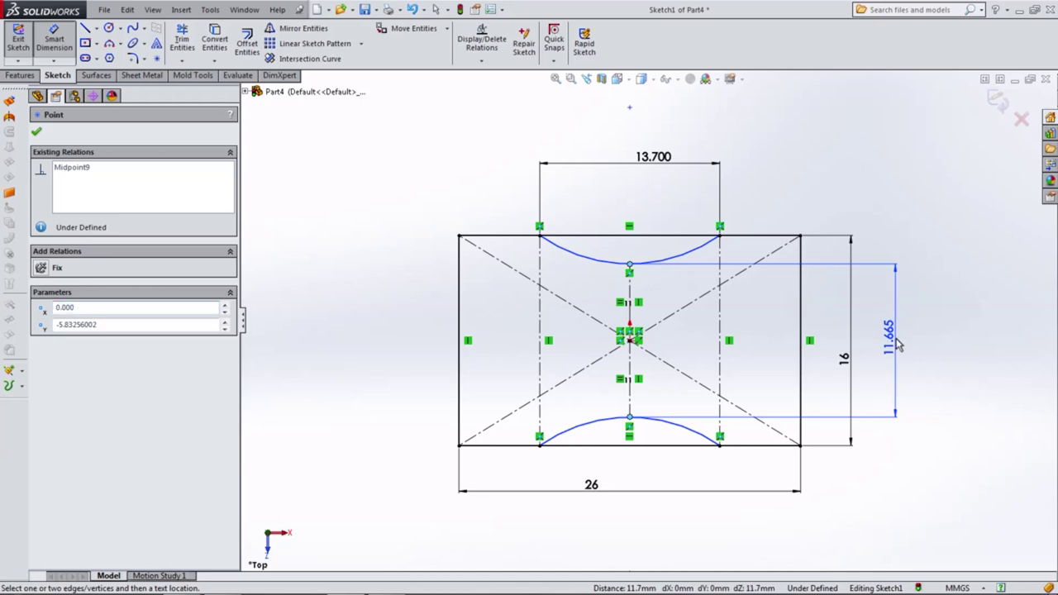
left_click(895, 343)
type("13")
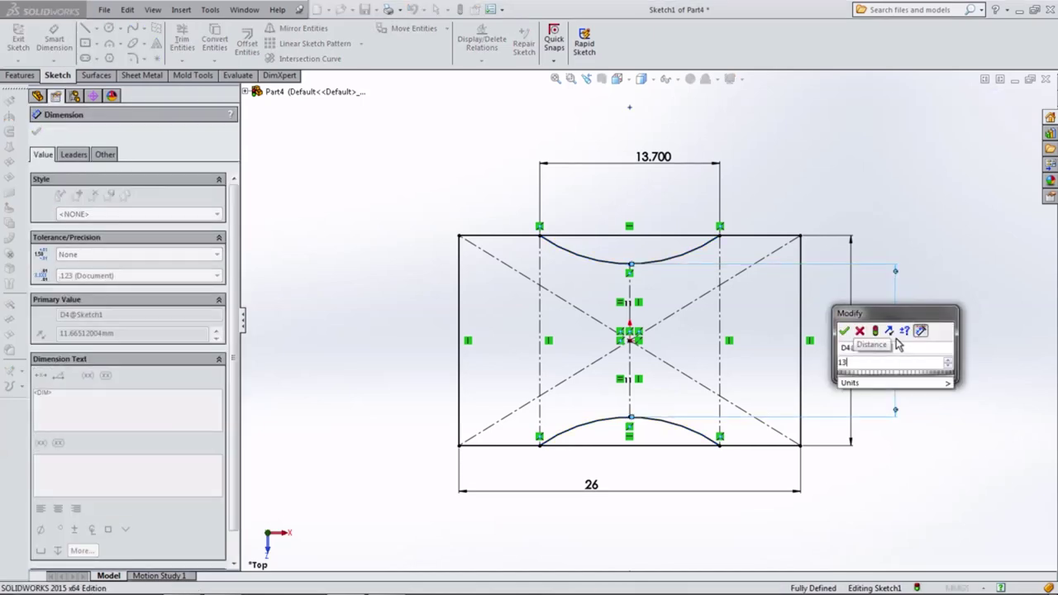
type(".2")
left_click(844, 331)
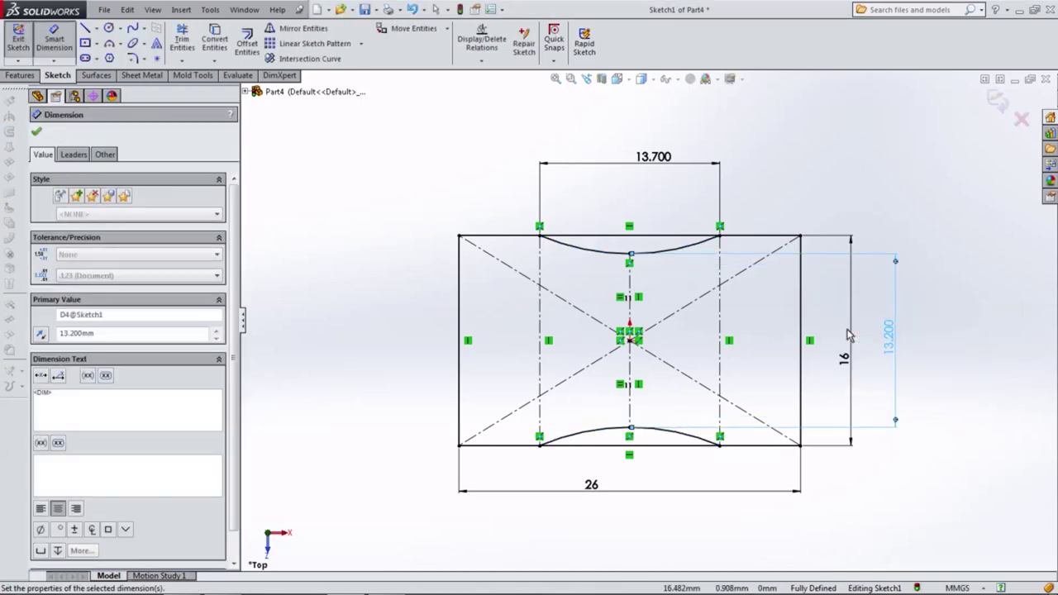
Step: Move the 13.200, 26 and 13.700 dimensions closer to the sketch
mouse_move(886, 339)
left_mouse_down()
mouse_move(829, 351)
mouse_move(837, 354)
left_mouse_up()
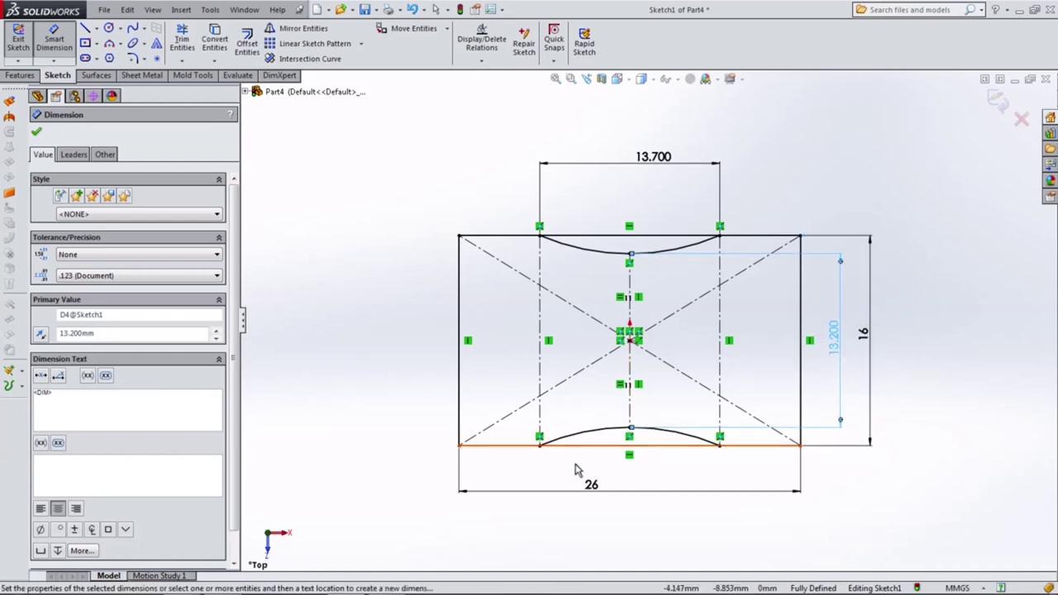
left_click_drag(590, 486, 625, 489)
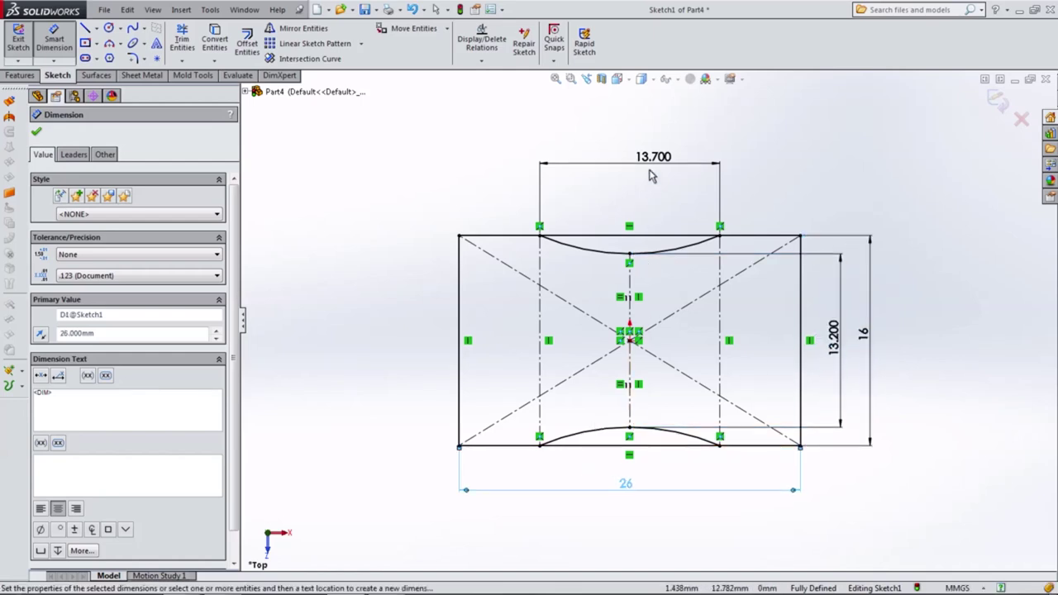
left_click_drag(650, 175, 630, 216)
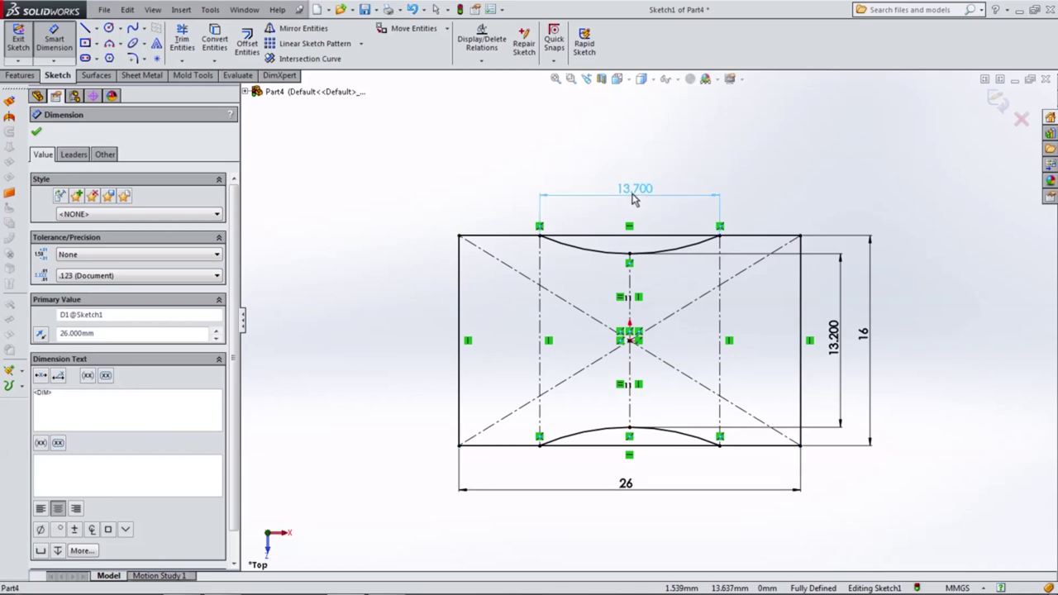
left_click(25, 75)
Step: Extrude the sketch region 11.2 mm blind into a solid block
left_click(25, 46)
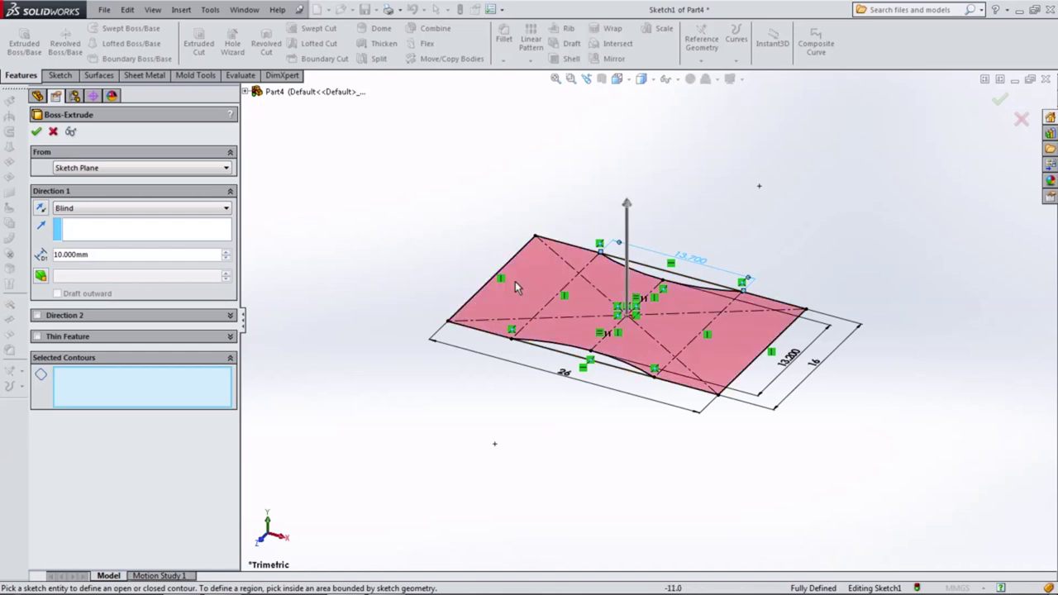
left_click(515, 281)
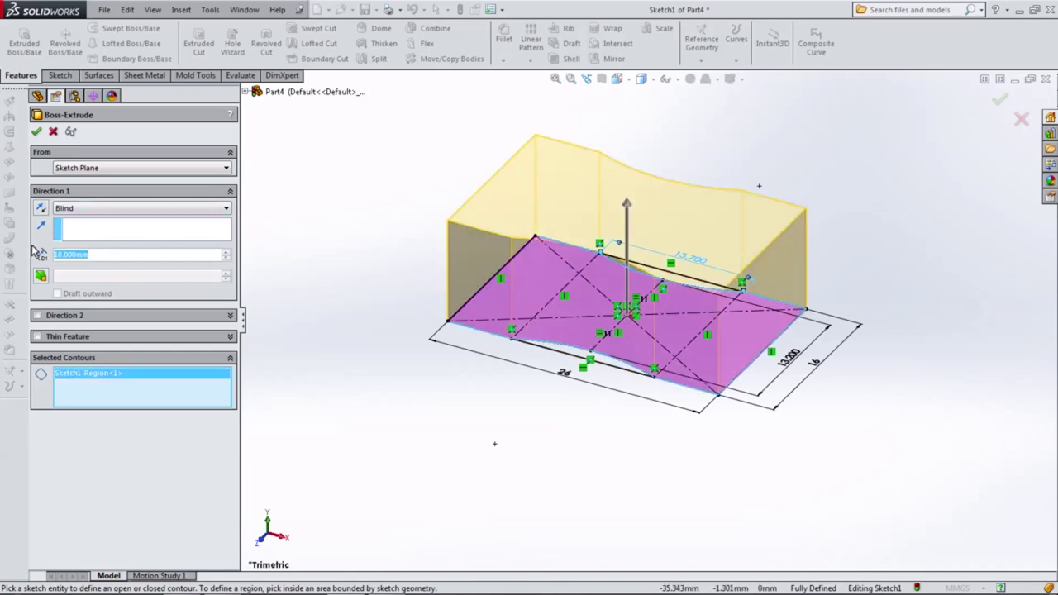
type("11.2")
left_click(37, 136)
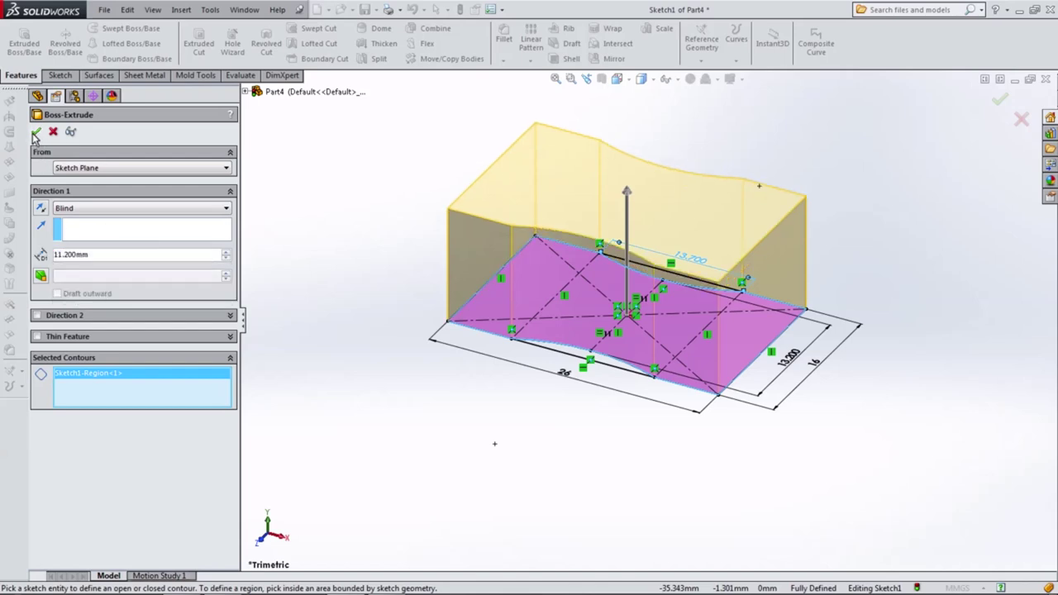
left_click(37, 134)
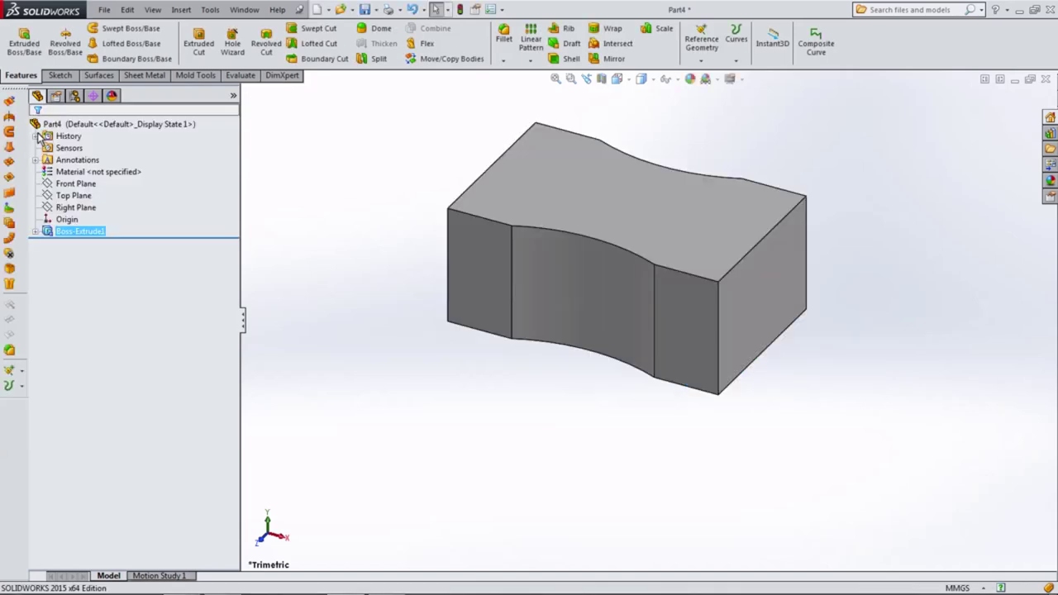
Step: Start a sketch on the block's top face and view it Normal To
mouse_move(376, 372)
middle_mouse_down()
mouse_move(567, 356)
mouse_move(637, 389)
mouse_move(460, 433)
mouse_move(465, 462)
mouse_move(501, 474)
mouse_move(490, 470)
middle_mouse_up()
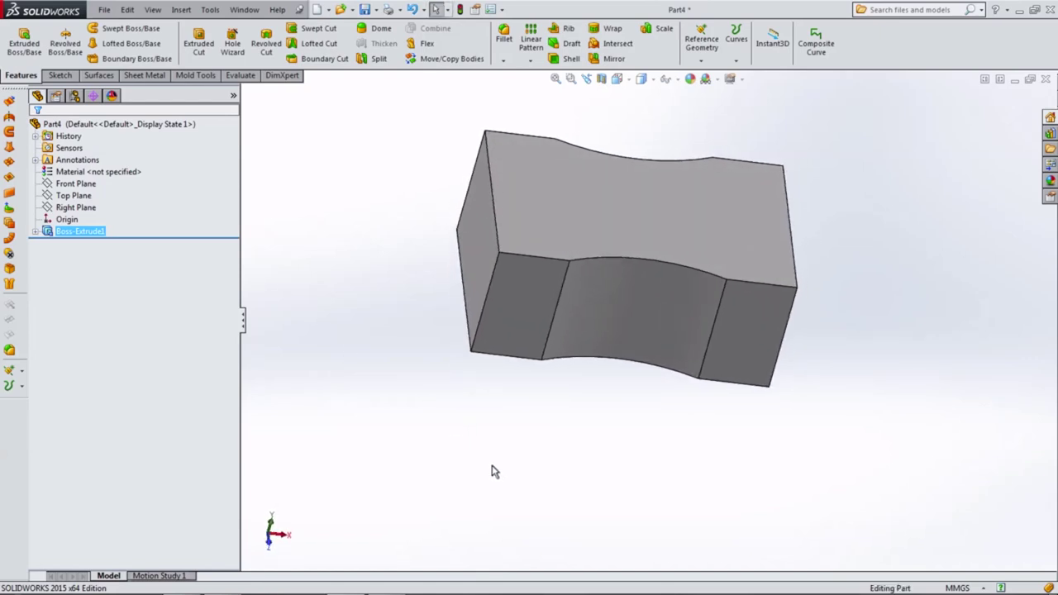
left_click(638, 226)
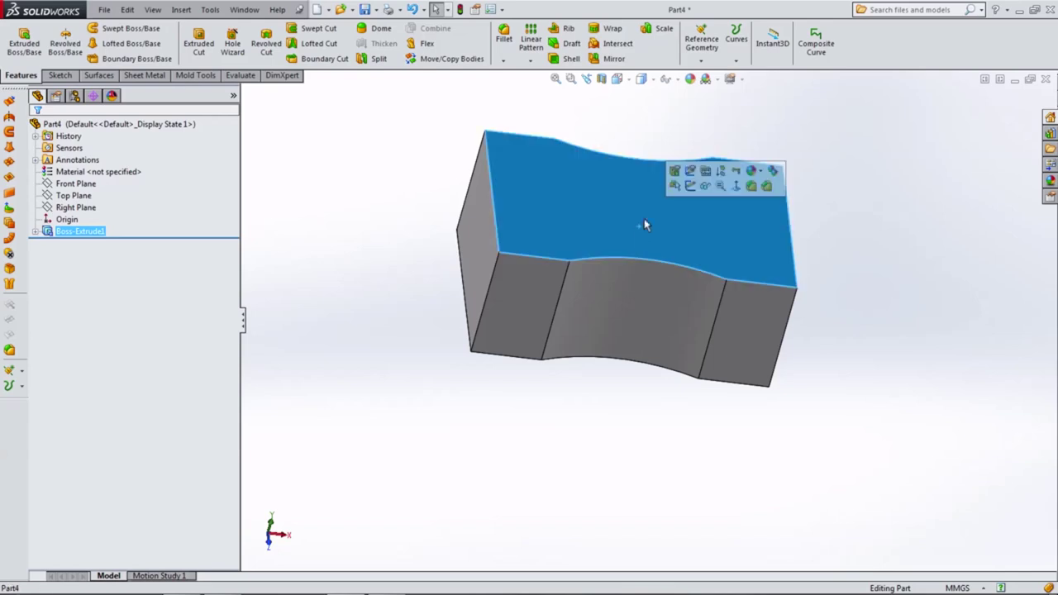
left_click(693, 186)
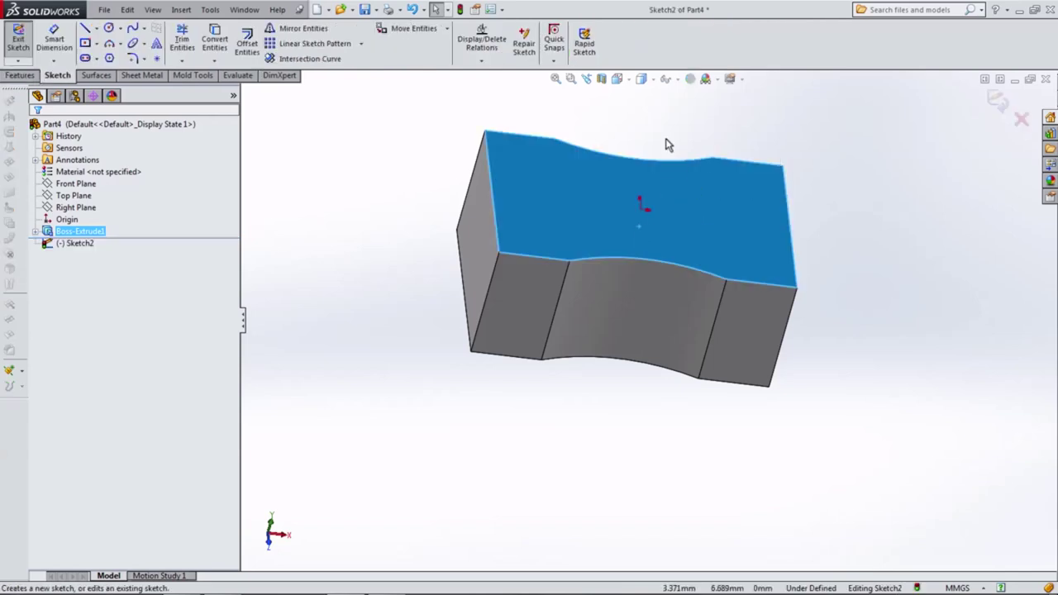
left_click(618, 79)
left_click(635, 109)
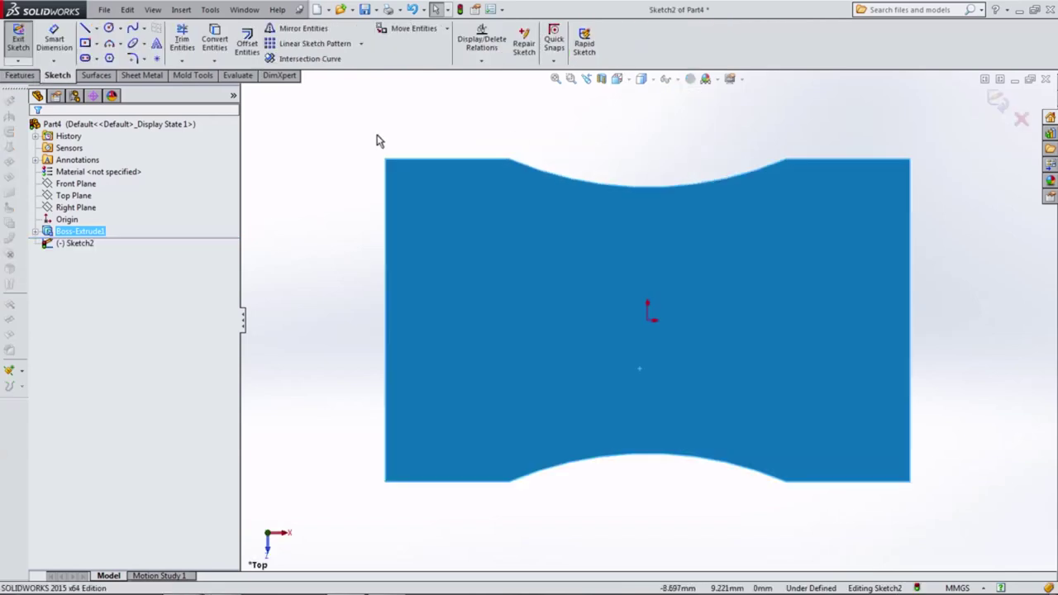
Step: Draw a rectangle across the middle of the top face
left_click(85, 43)
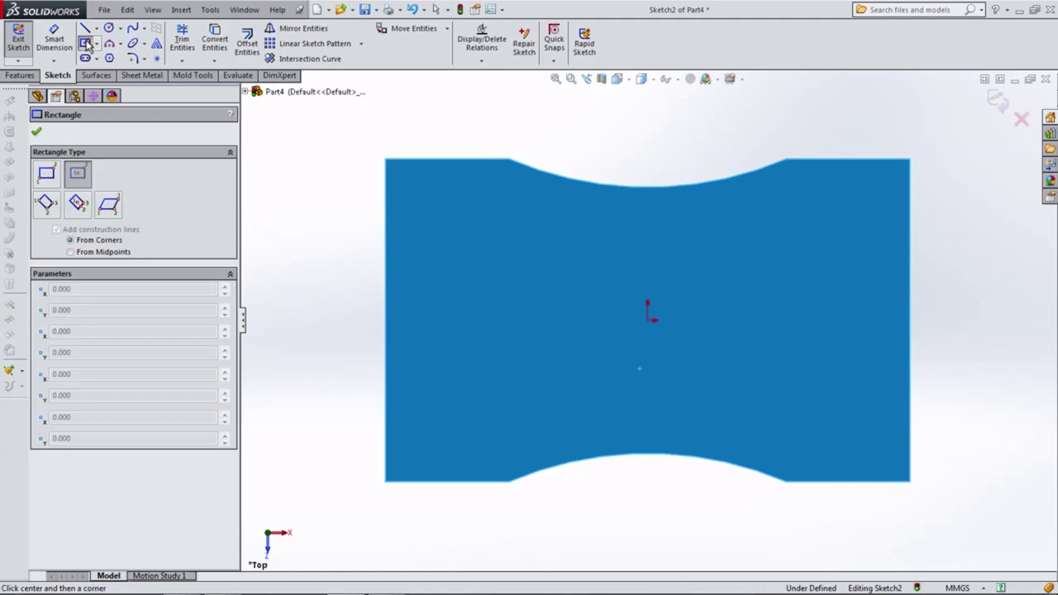
left_click(657, 266)
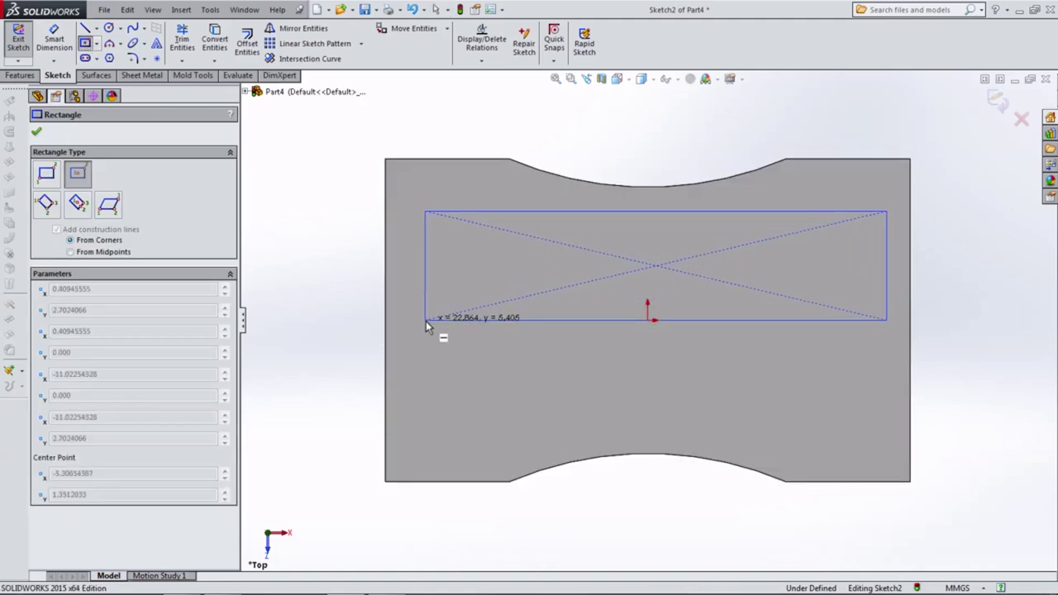
left_click(425, 320)
Step: Offset the rectangle 1.7 mm from the block's right side and 2.3 mm below the top
right_click_drag(278, 222, 281, 155)
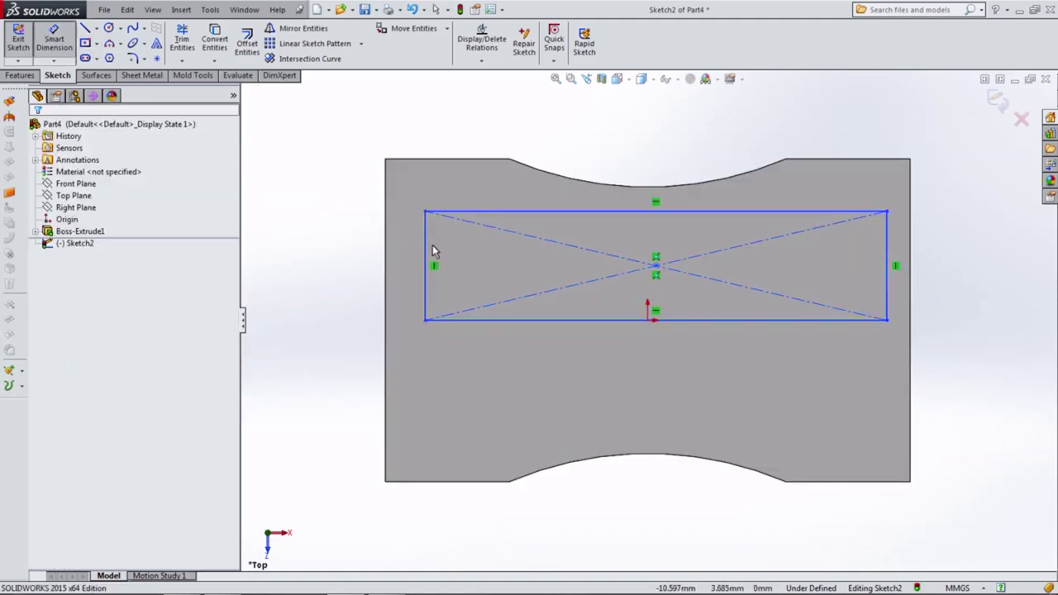
left_click(885, 242)
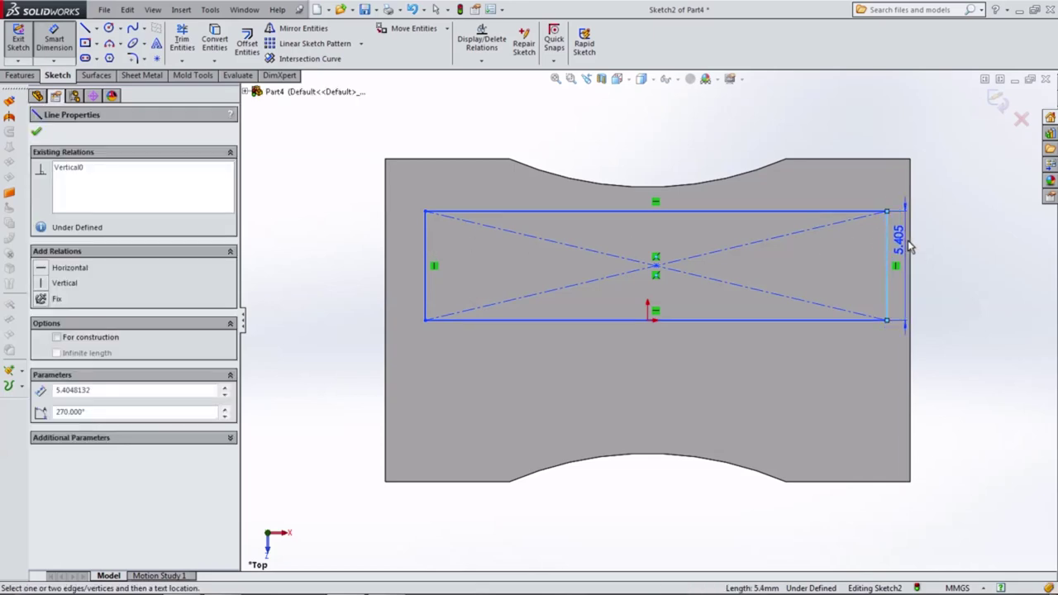
left_click(909, 240)
left_click(948, 147)
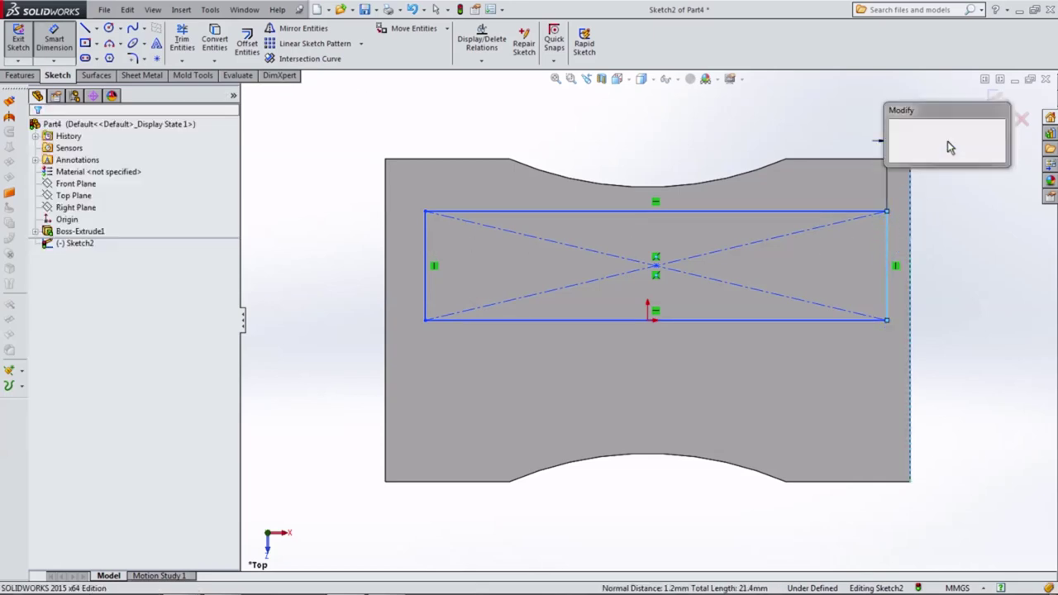
type("1.7")
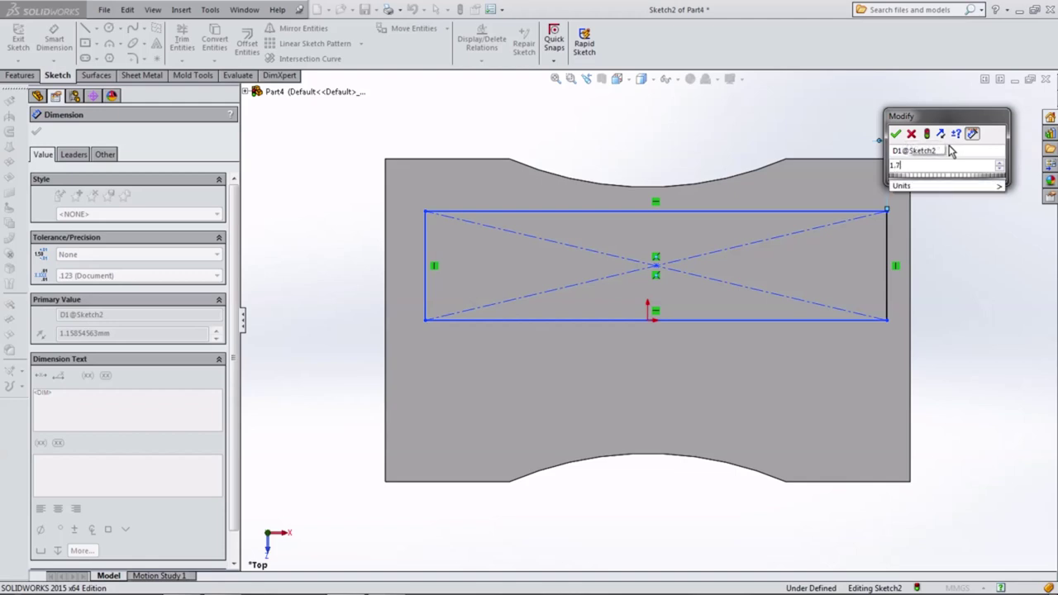
key("Return")
left_click(851, 212)
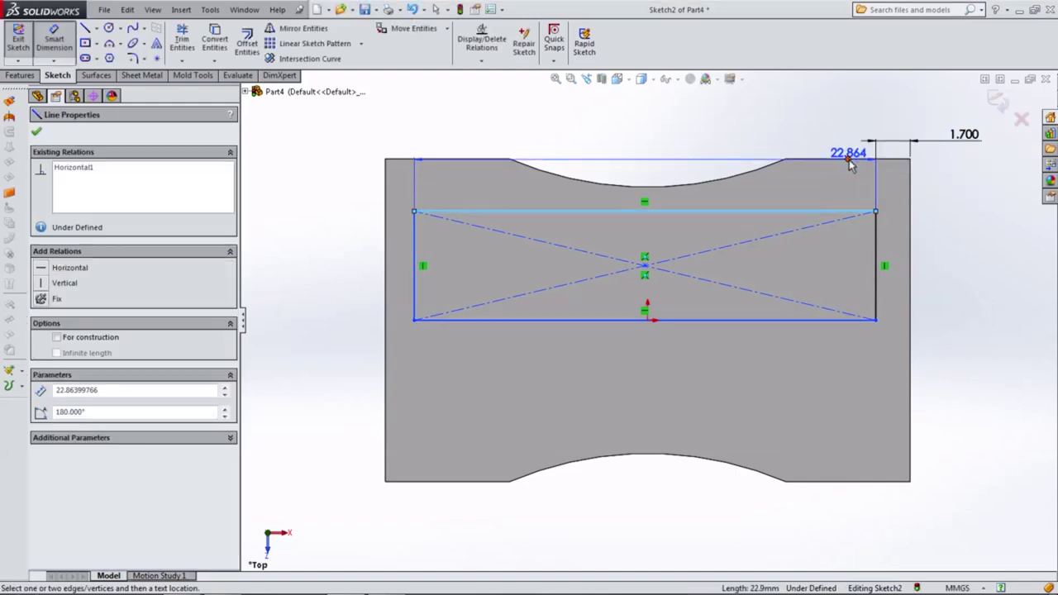
left_click(832, 158)
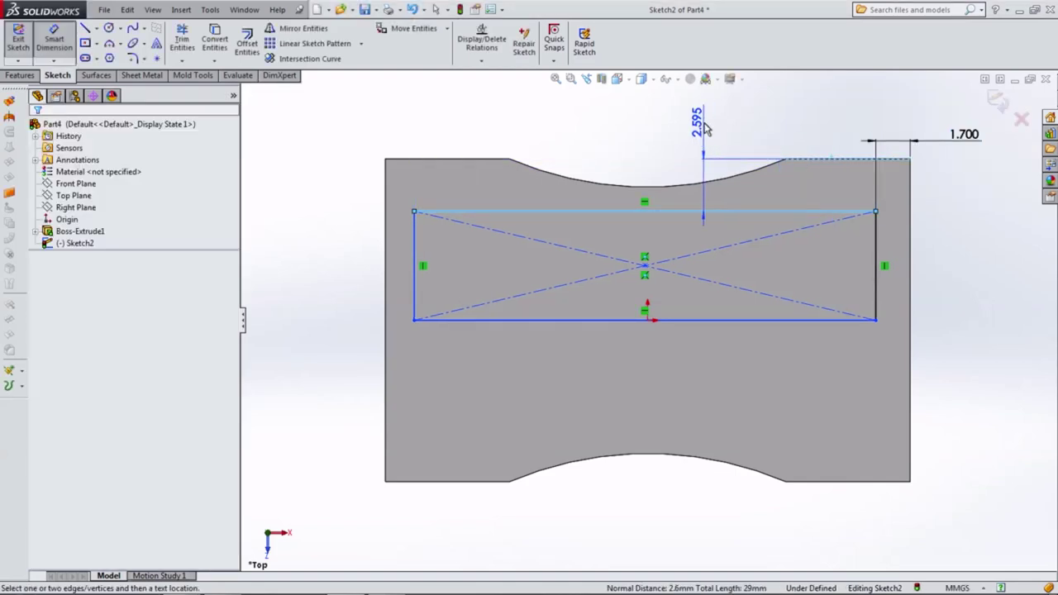
left_click(705, 128)
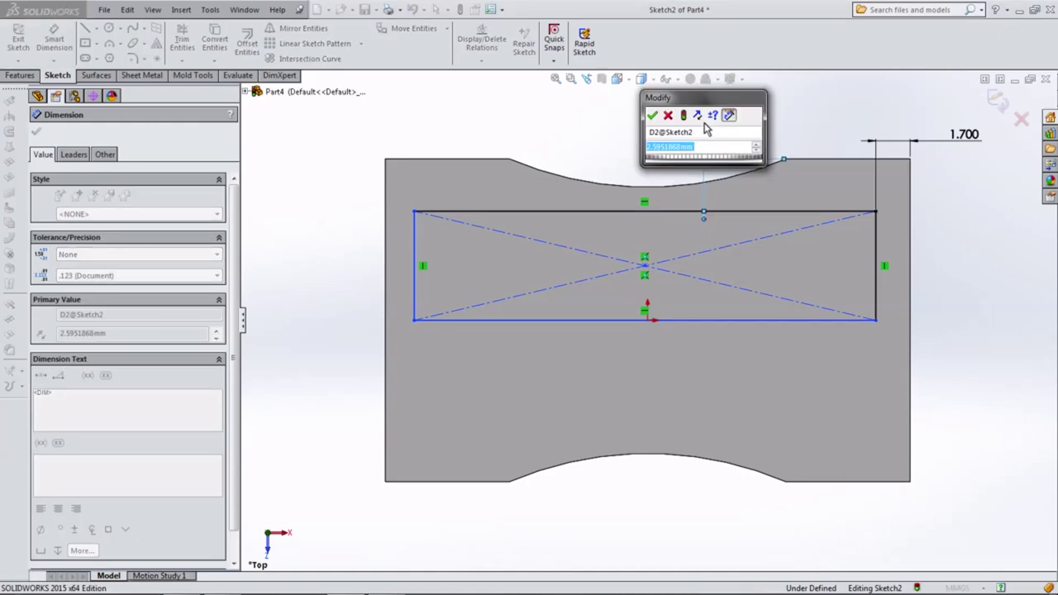
type("2.3")
key("Return")
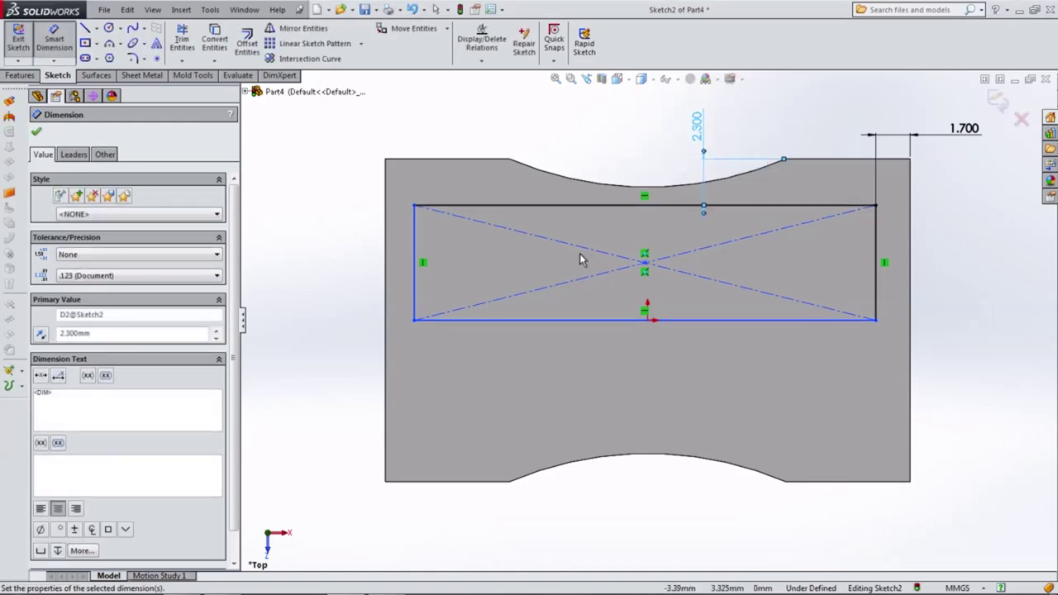
Step: Dimension the rectangle 23.6 mm wide and 7.4 mm tall
left_click(603, 320)
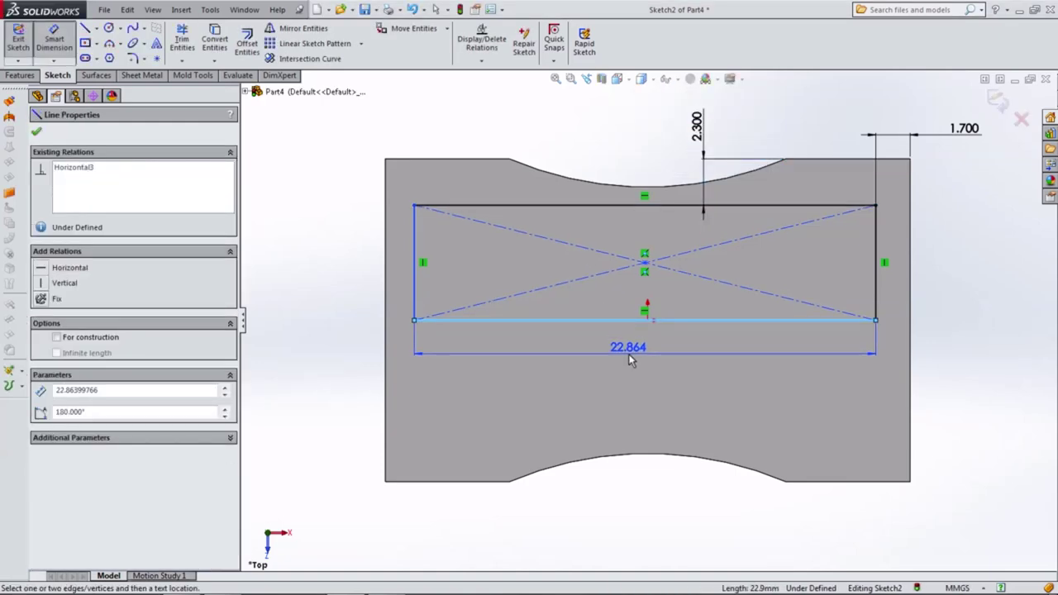
left_click(628, 357)
type("2")
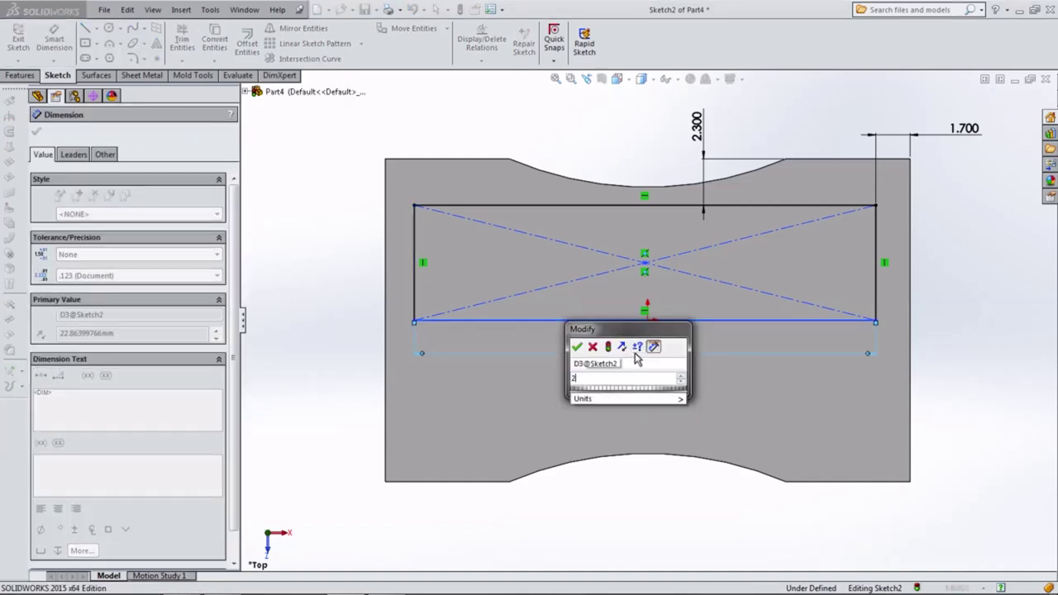
type("3.6")
key("Return")
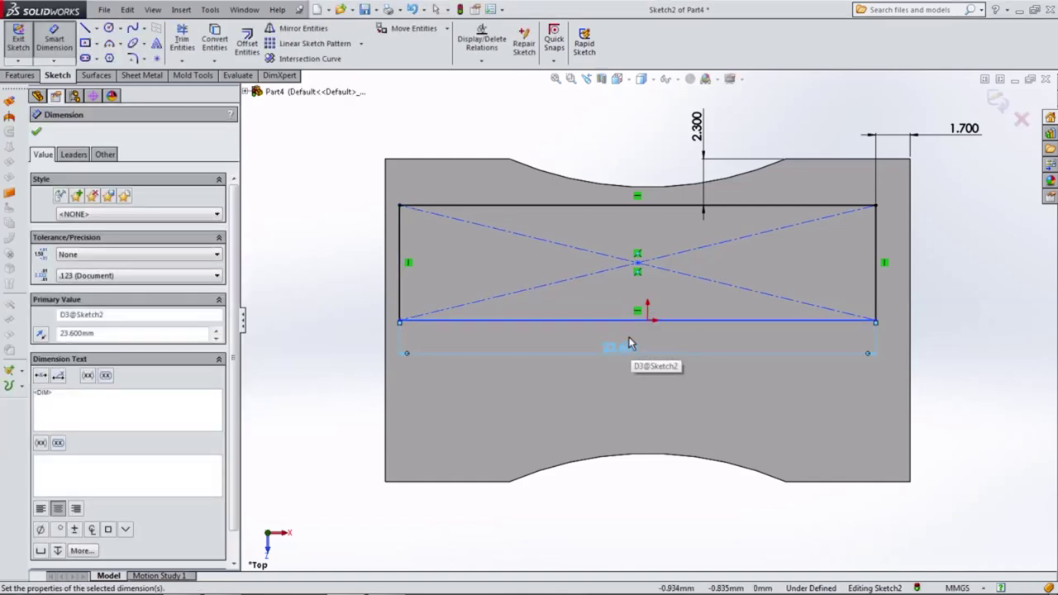
left_click(403, 281)
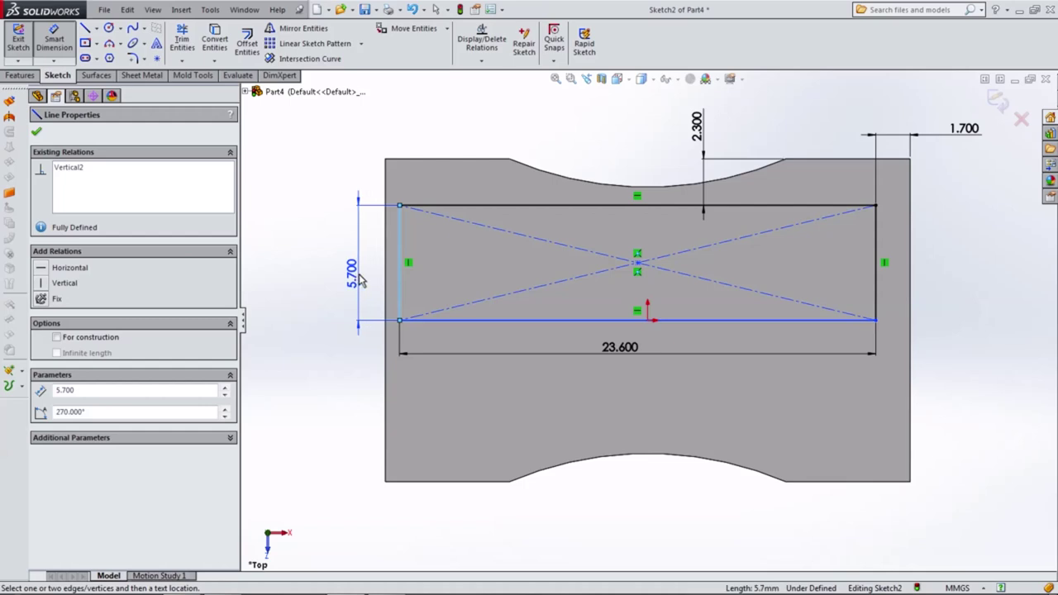
left_click(359, 281)
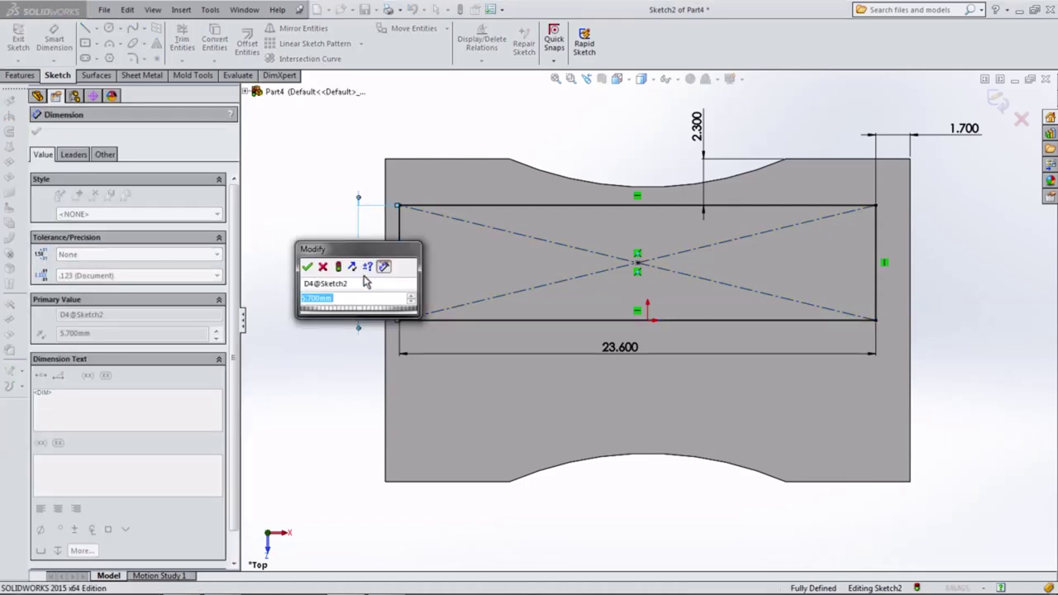
type("7.4")
key("Return")
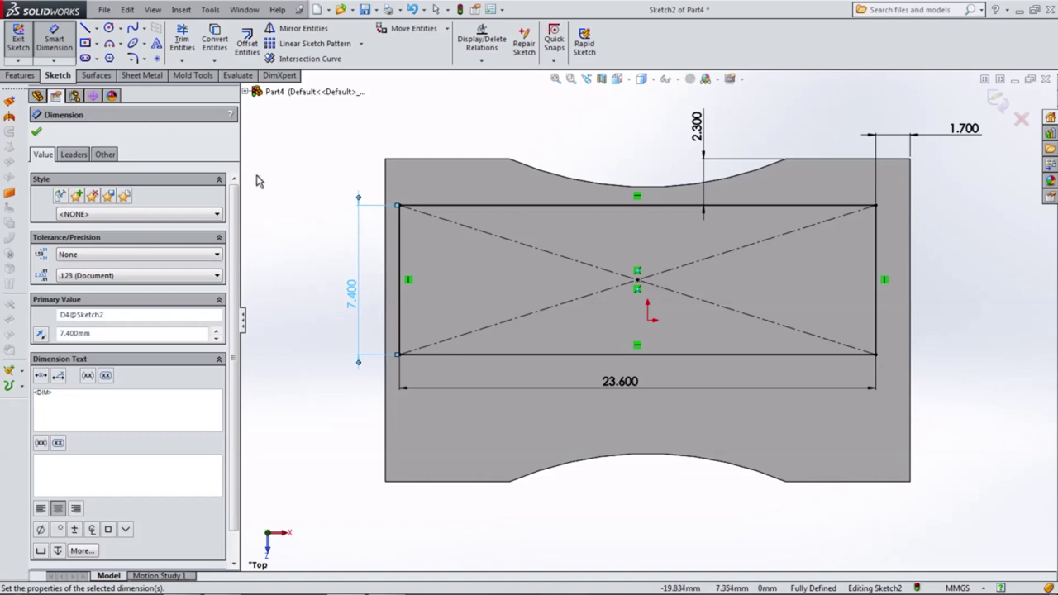
Step: Tidy the 1.700, 2.300 and 23.600 dimensions and exit the sketch
left_click(938, 132)
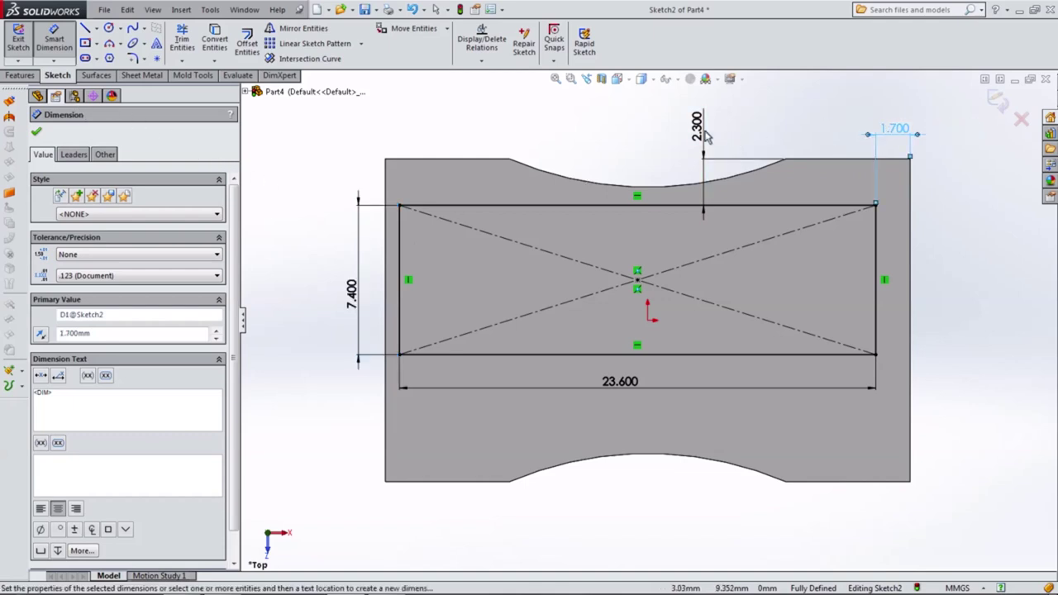
left_click_drag(697, 126, 713, 118)
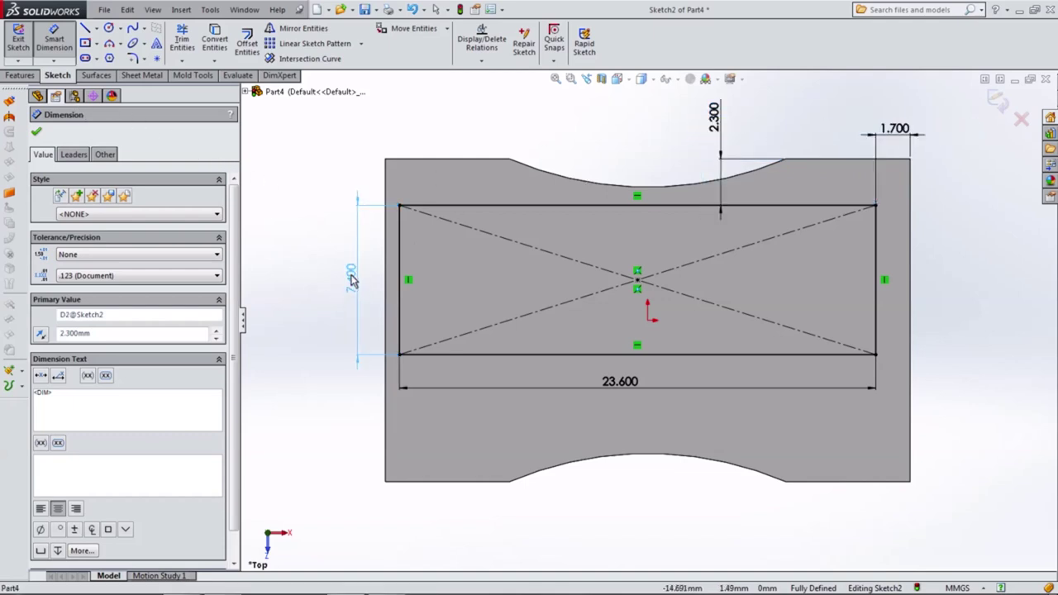
left_click_drag(612, 380, 633, 385)
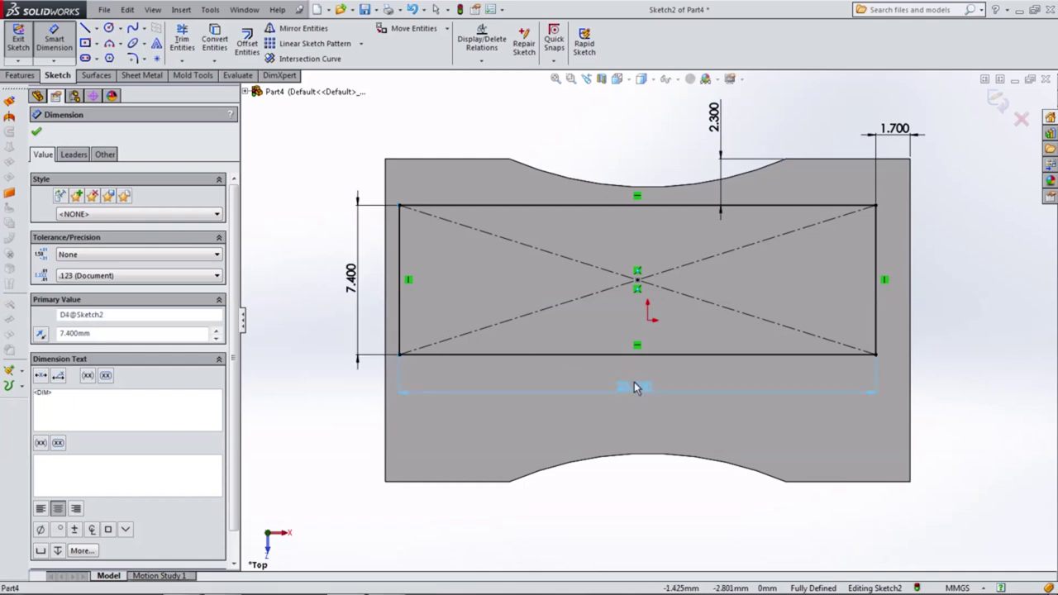
left_click(17, 59)
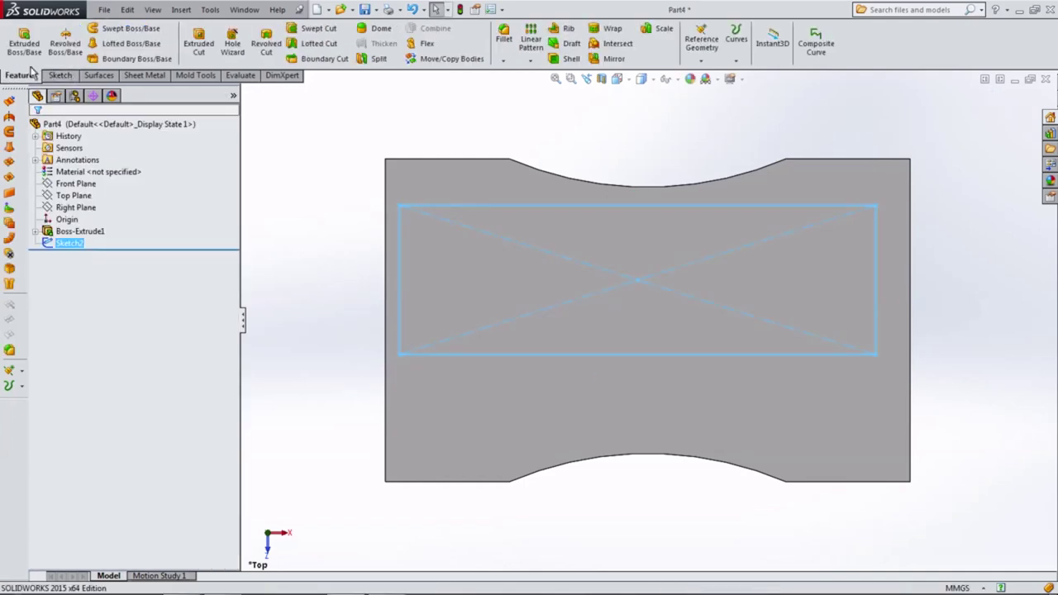
Step: Cut the rectangle 1 mm blind into the top face to form the pocket
left_click(195, 48)
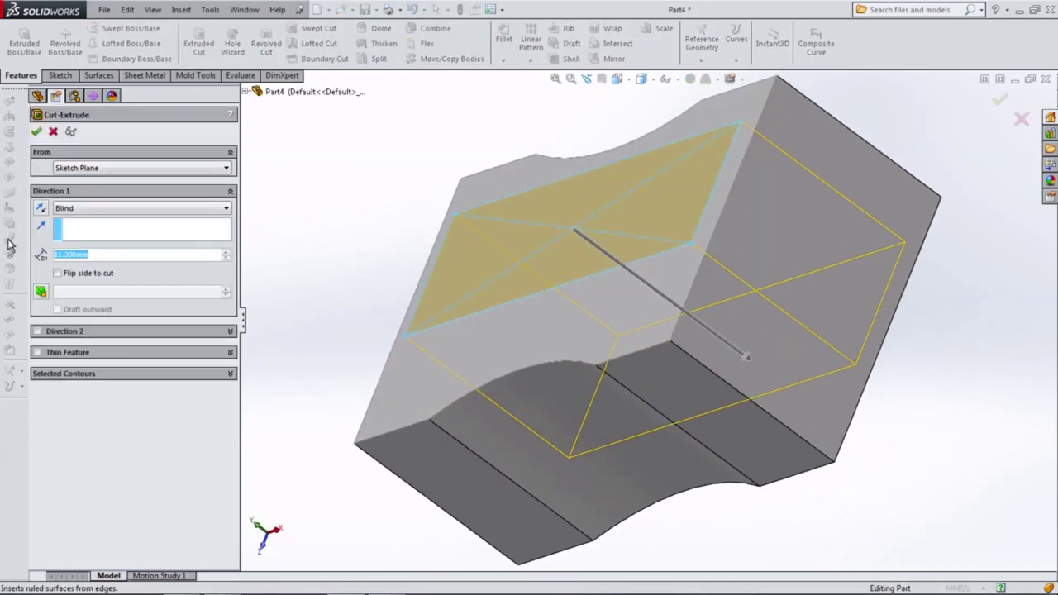
type("1")
key("Return")
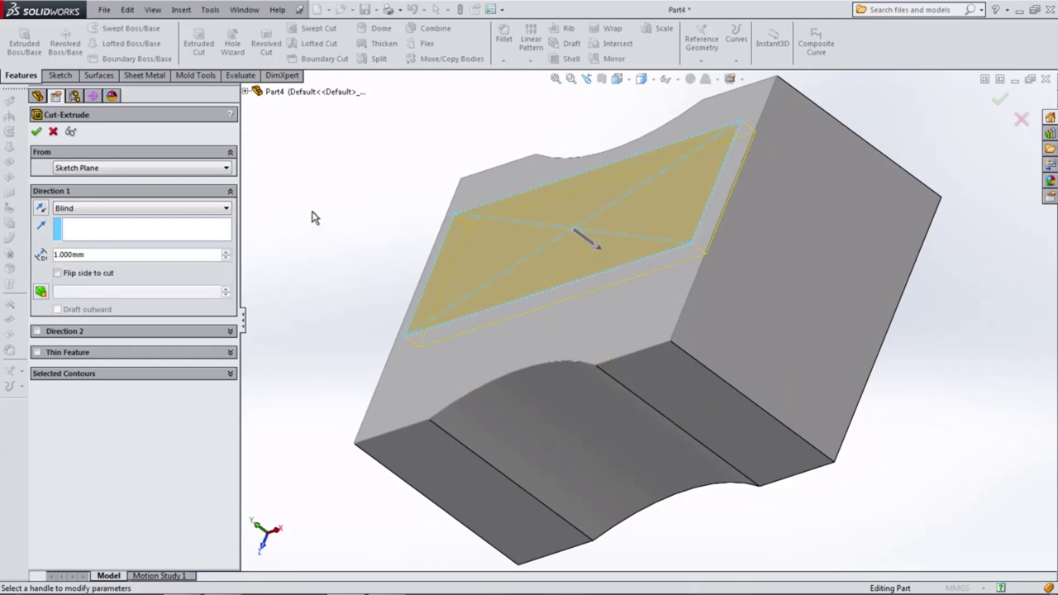
left_click(37, 132)
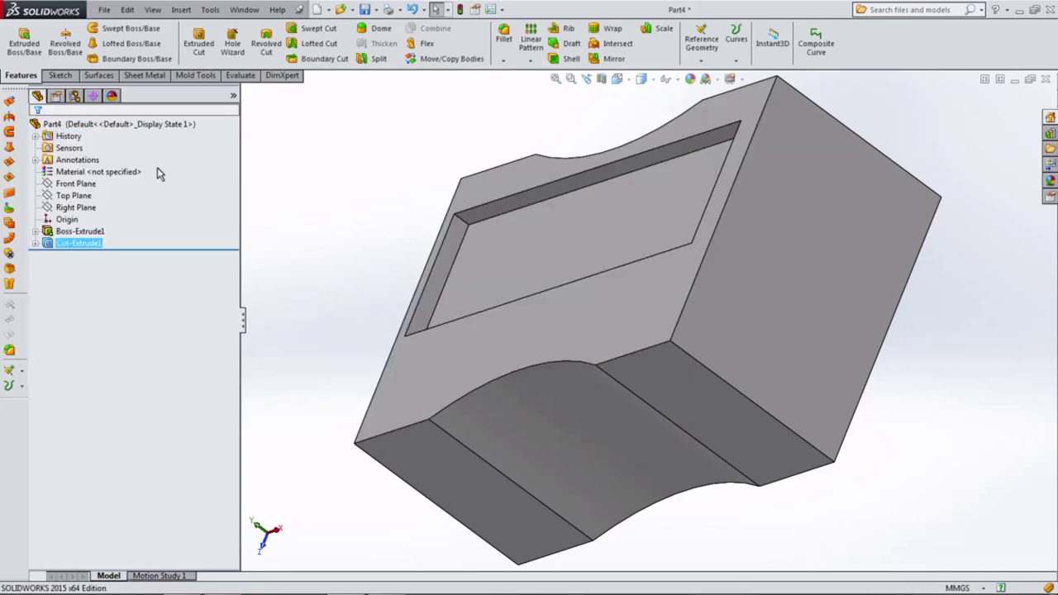
mouse_move(338, 229)
middle_mouse_down()
mouse_move(414, 264)
mouse_move(328, 289)
mouse_move(351, 285)
middle_mouse_up()
Step: In Top view, sketch a rectangle at the left end of the block's top face
left_click(617, 78)
left_click(634, 113)
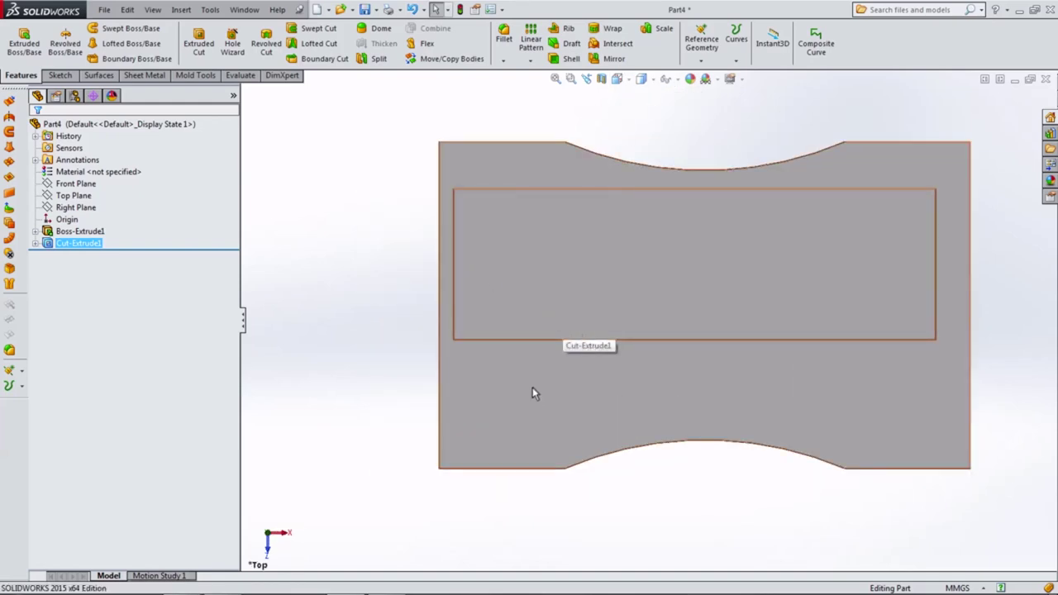
left_click(534, 389)
left_click(587, 353)
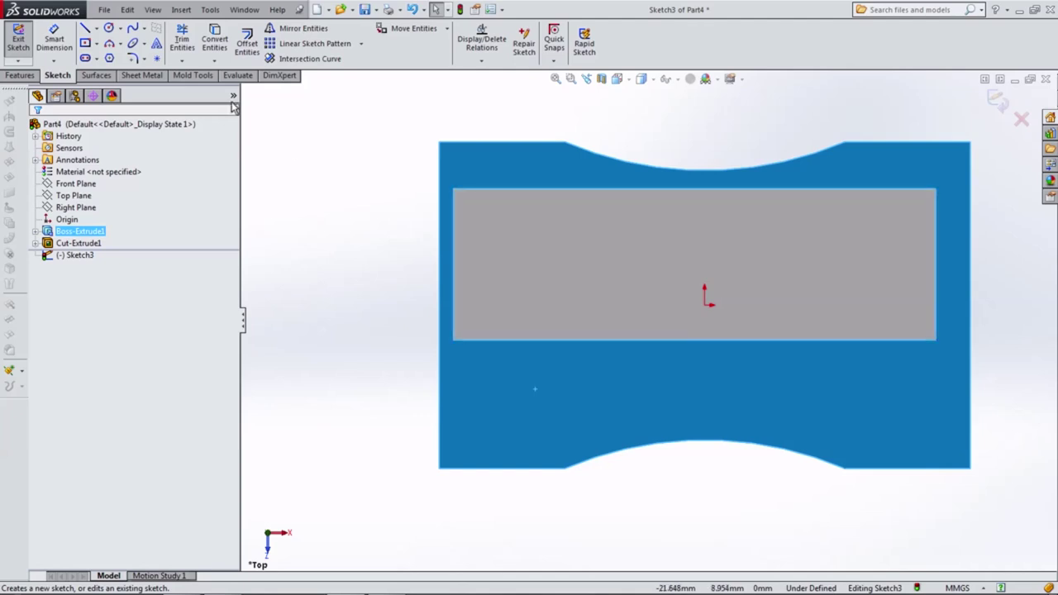
left_click(86, 44)
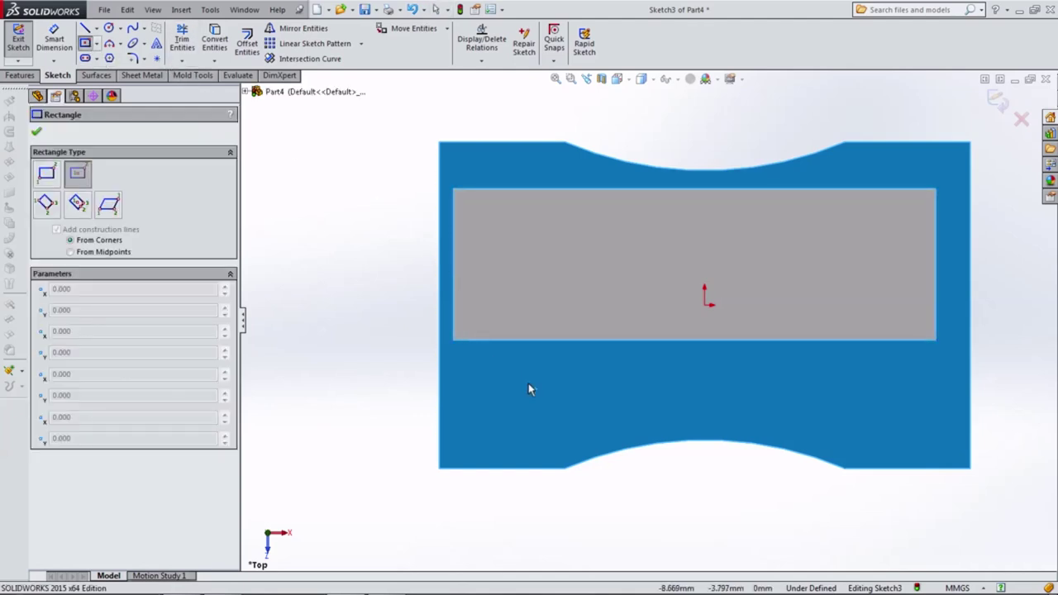
left_click(528, 382)
left_click(453, 313)
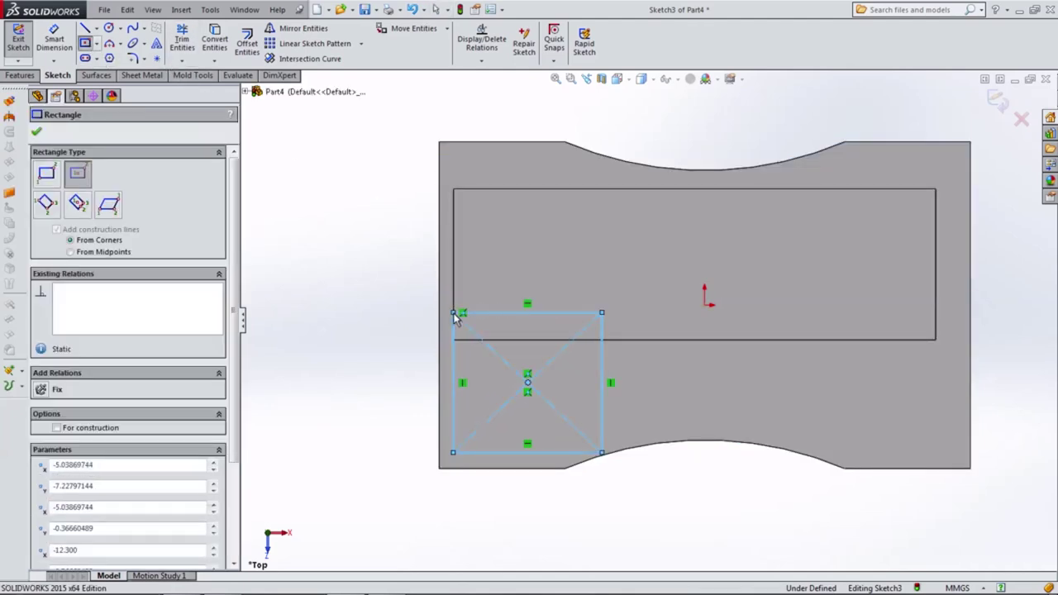
Step: Add a 9.7 distance dimension between the rectangle's bottom edge and the block's top edge
left_click(54, 41)
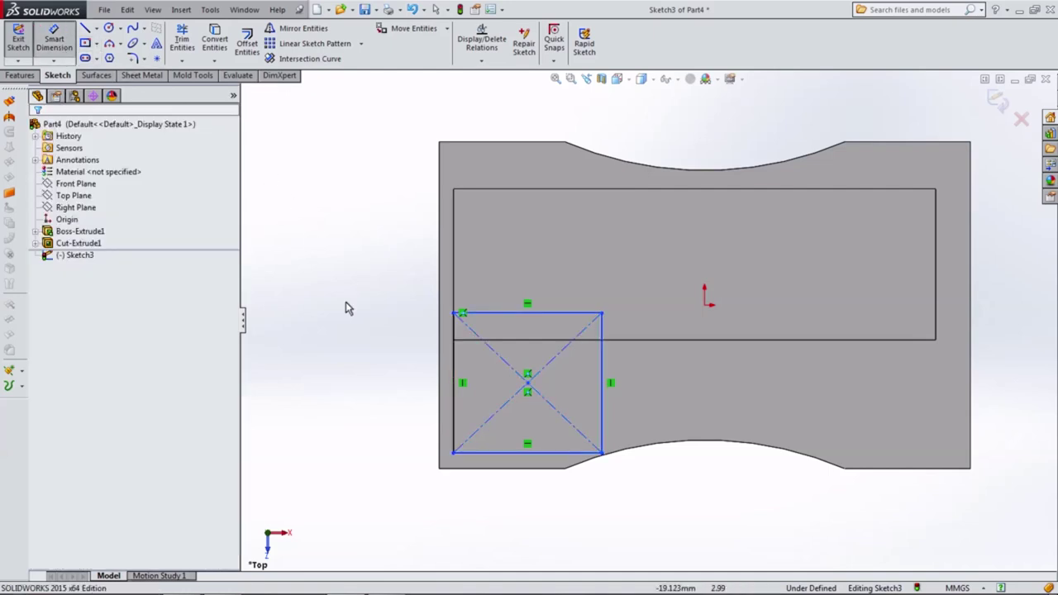
left_click(484, 453)
left_click(479, 142)
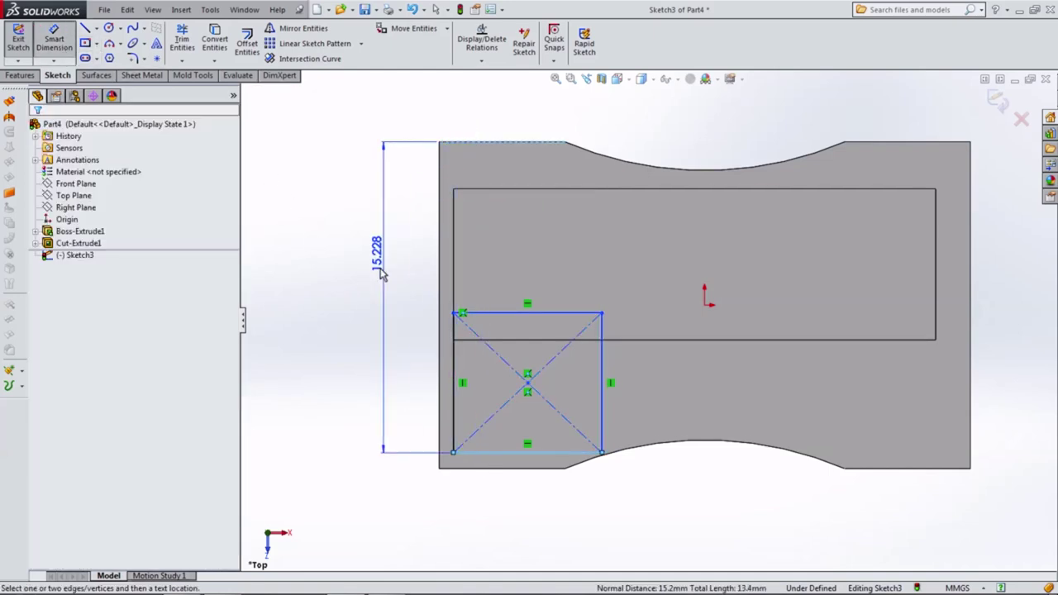
left_click(378, 277)
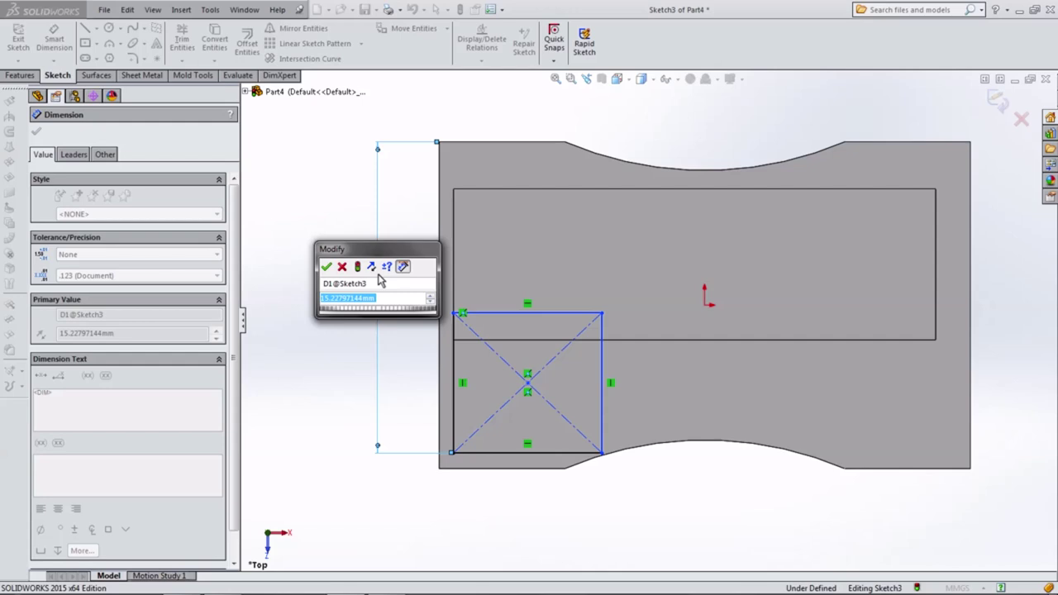
type("9.7")
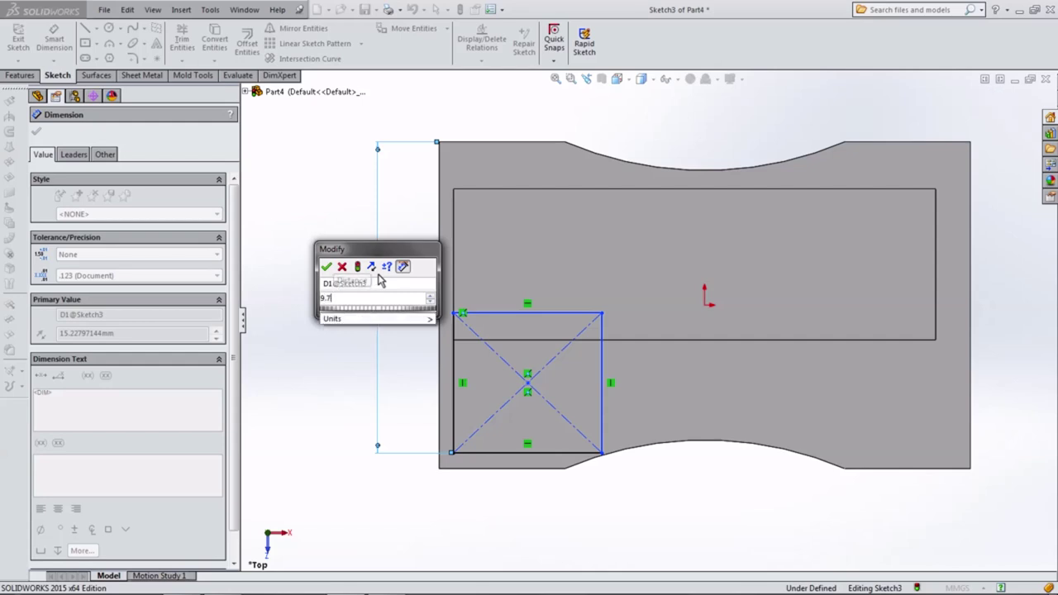
key("Return")
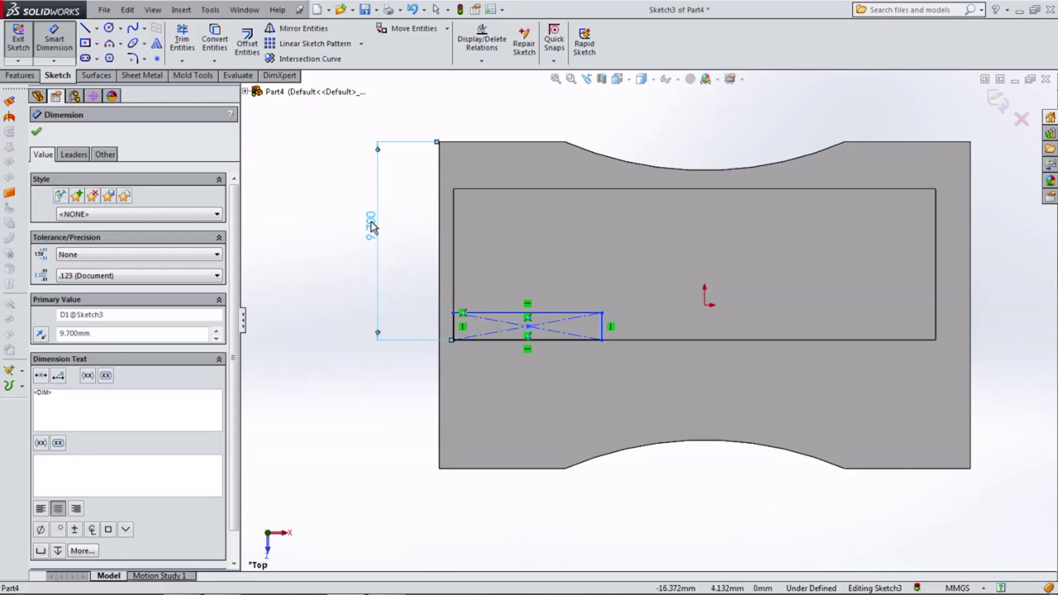
key("Escape")
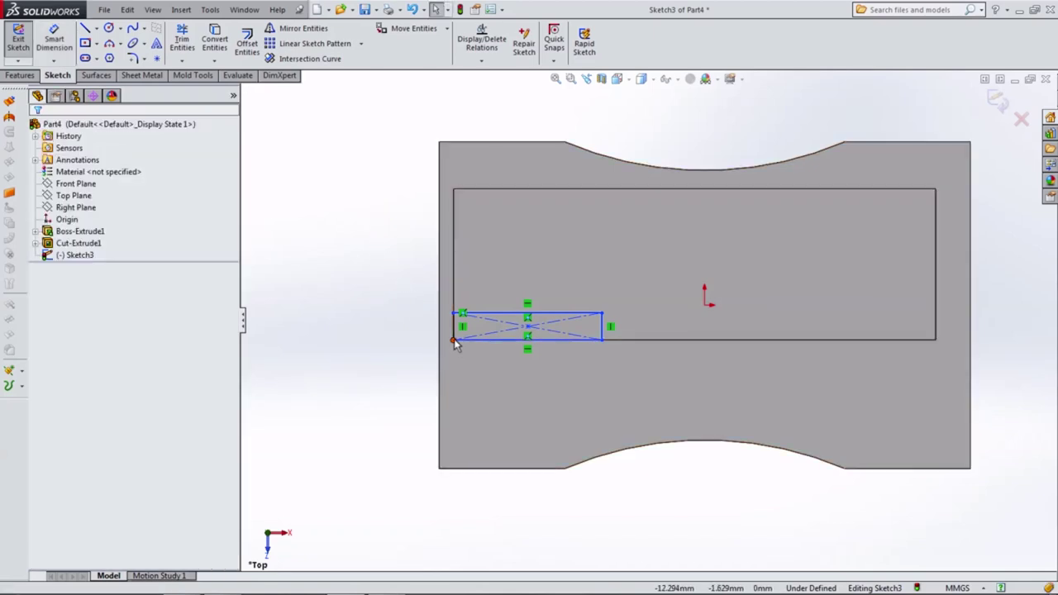
Step: Drag the rectangle's corner down and dimension it 9.7 from the pocket's top edge
left_click_drag(453, 339, 453, 407)
left_click(53, 37)
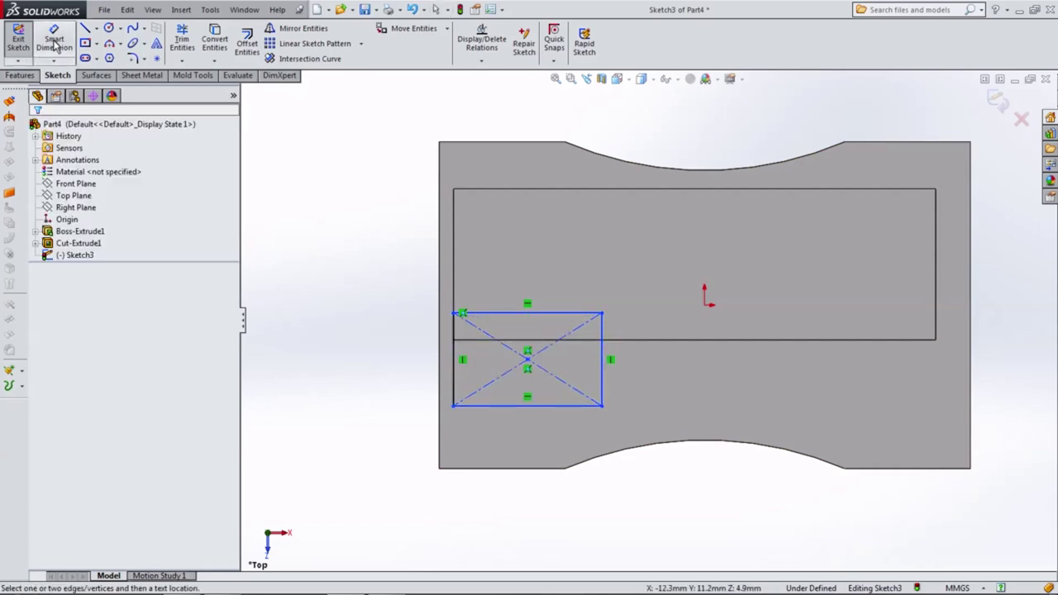
left_click(486, 190)
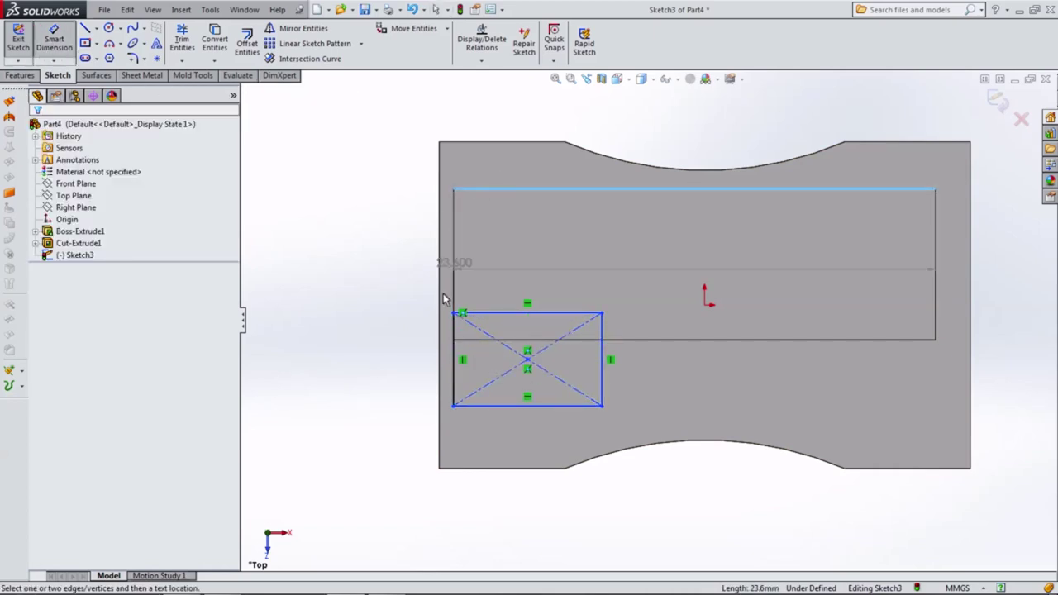
left_click(472, 405)
left_click(372, 306)
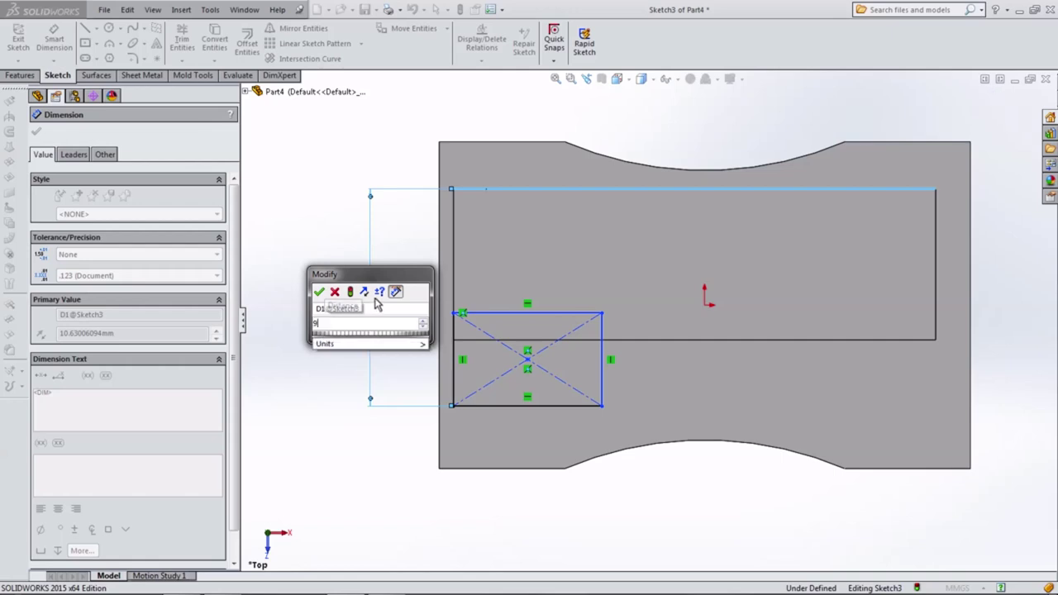
type("9.7")
key("Return")
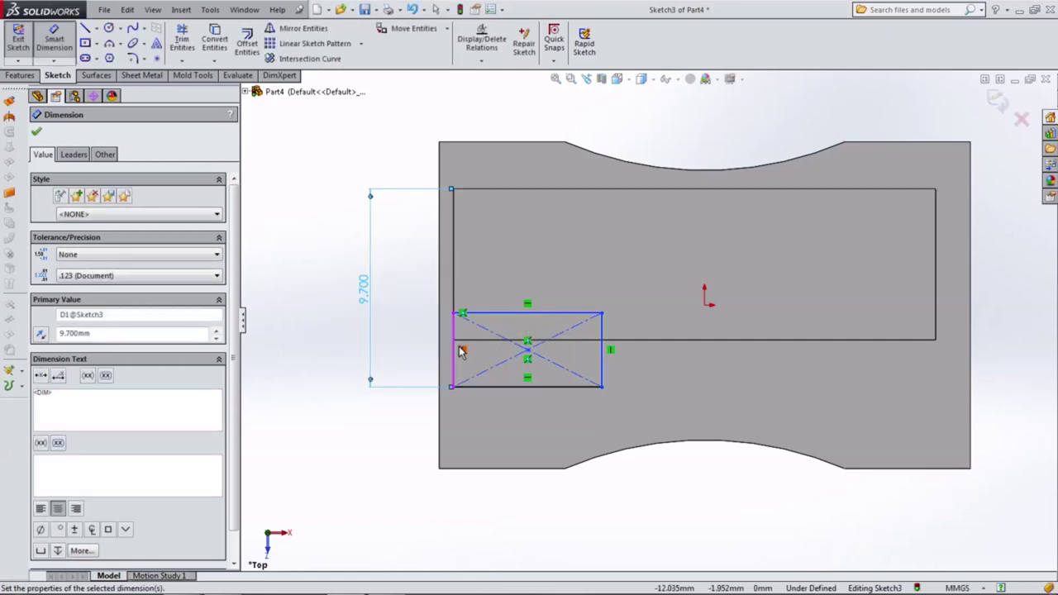
Step: Dimension the rectangle 5 tall and 7.6 wide
left_click(453, 351)
left_click(405, 351)
type("5")
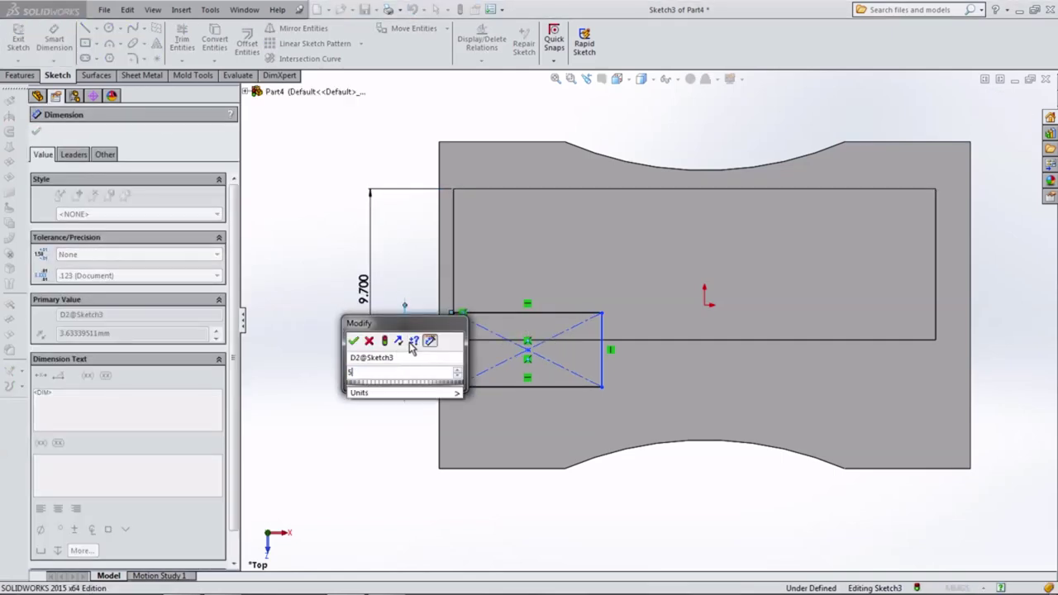
key("Return")
left_click(497, 387)
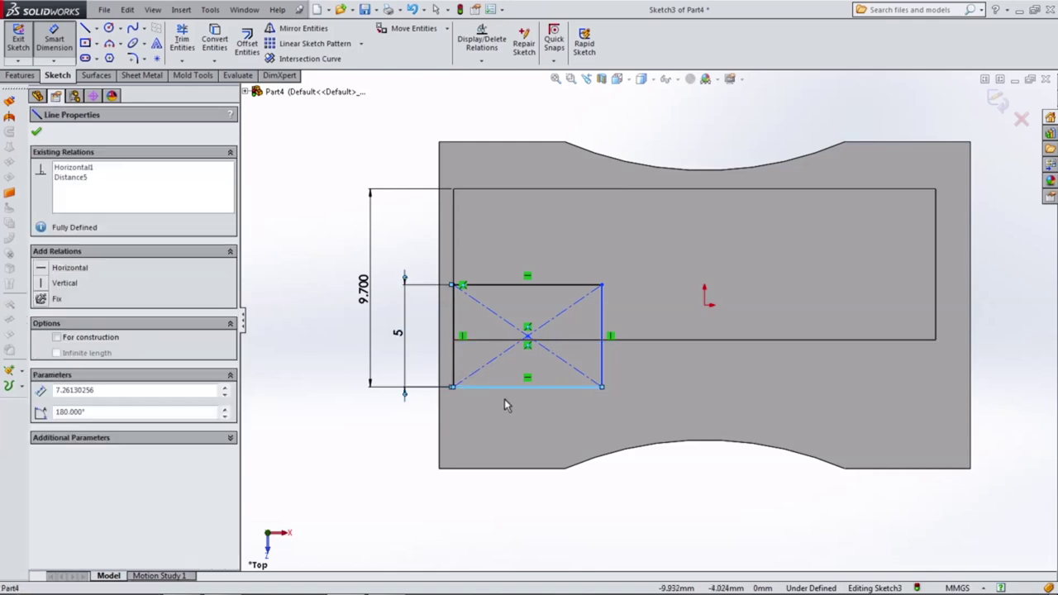
left_click(506, 417)
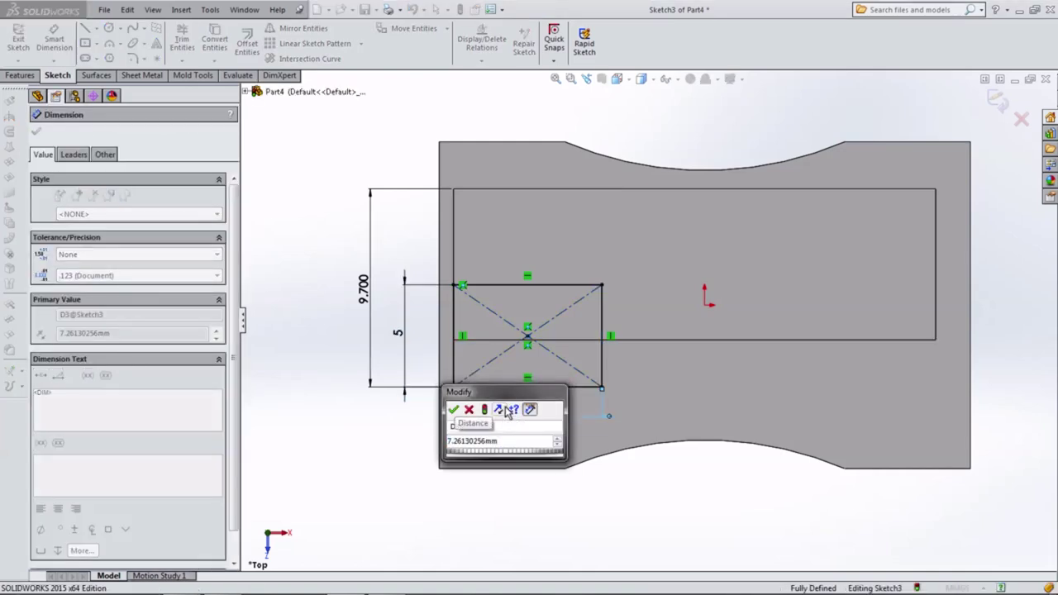
type("7")
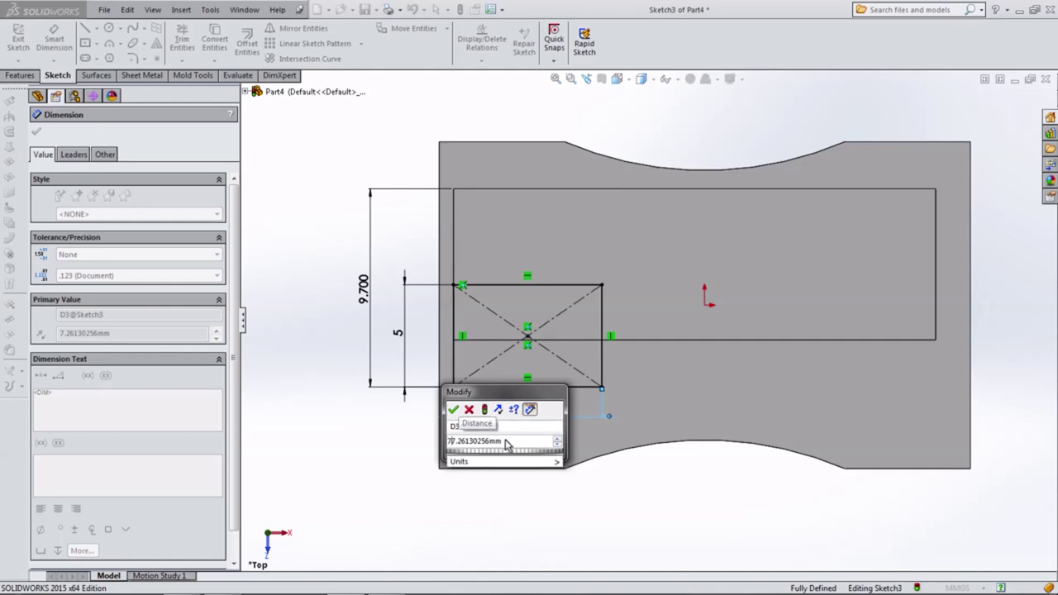
key("shift+End")
key("Delete")
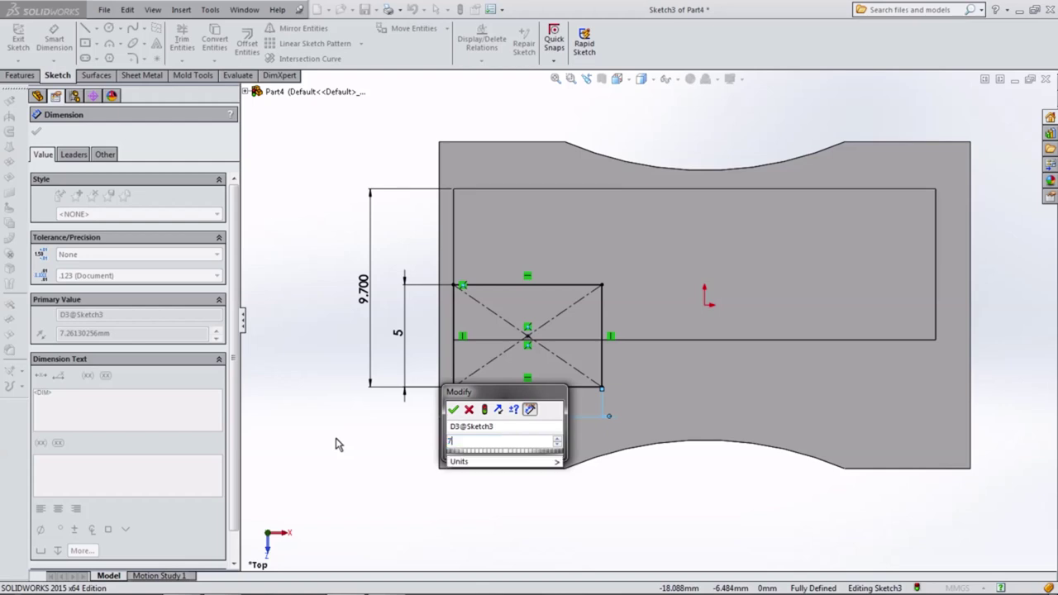
type(".6")
key("Return")
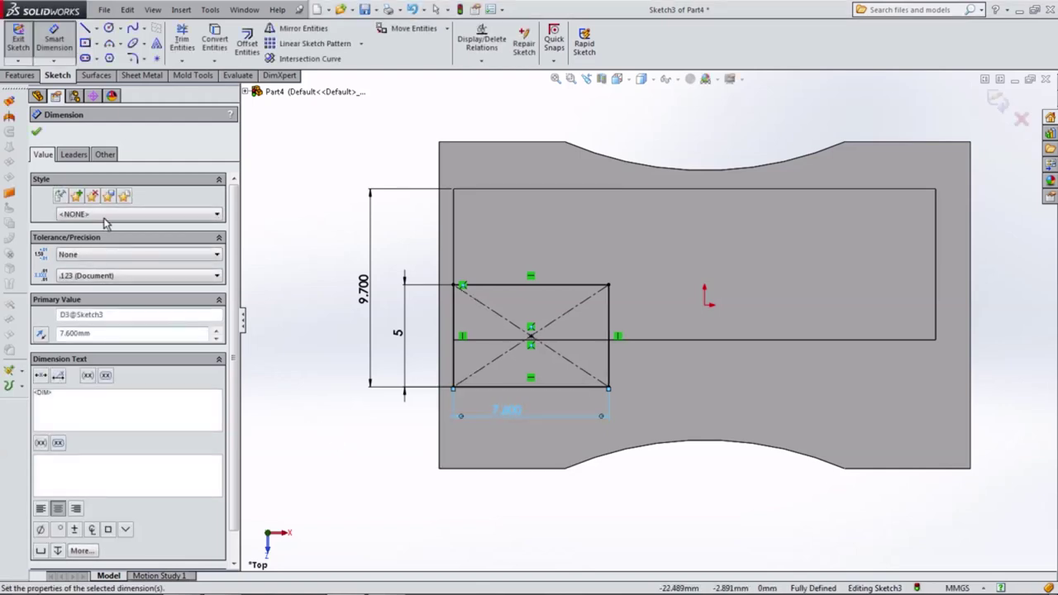
left_click(20, 76)
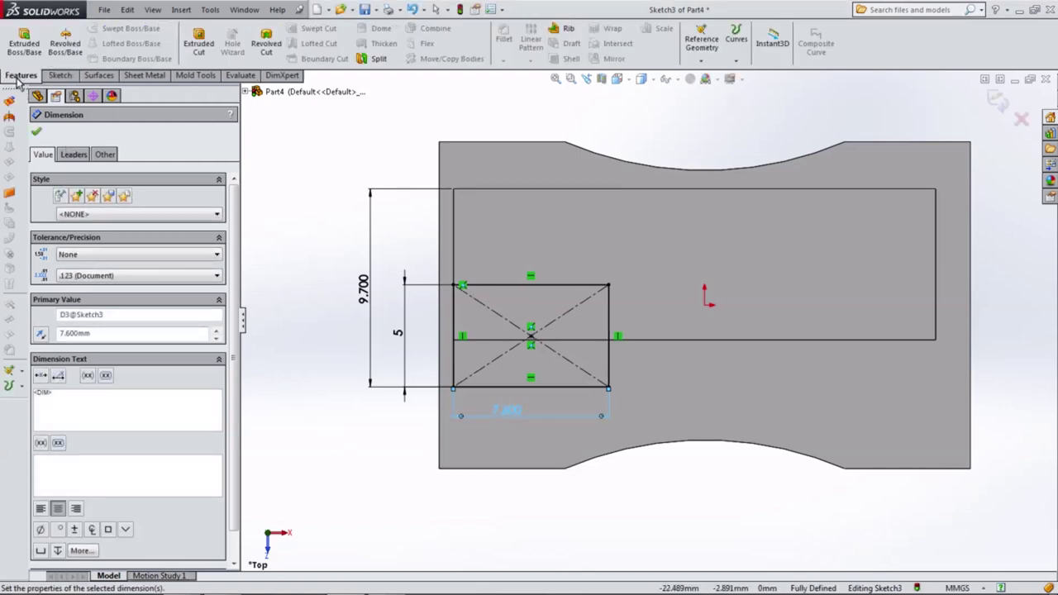
Step: Extrude-cut the small rectangle 4 mm deep and turn the block to view the pocket
left_click(199, 42)
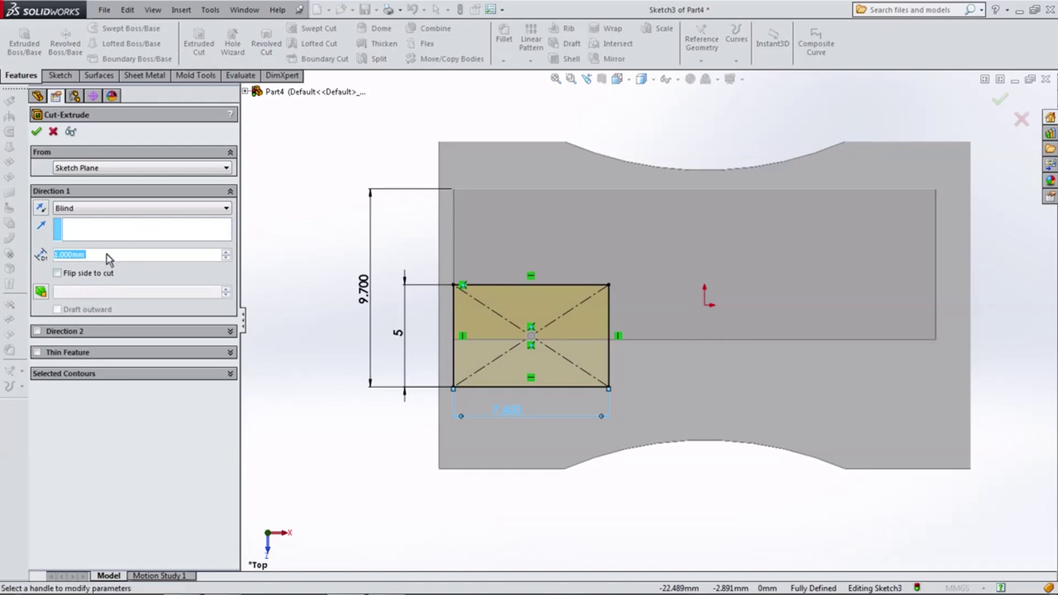
type("4")
left_click(36, 133)
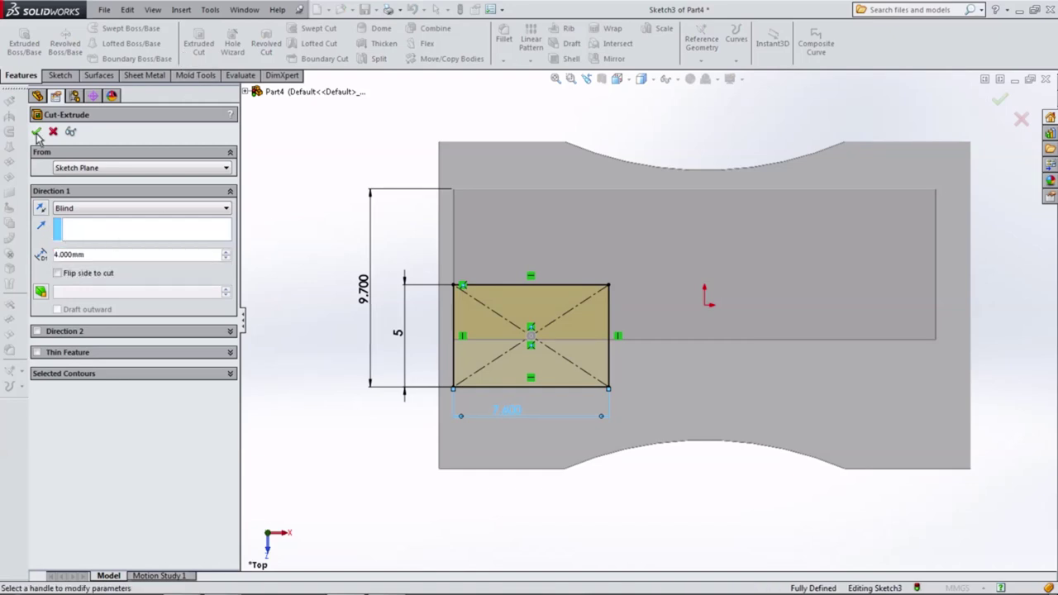
left_click(34, 135)
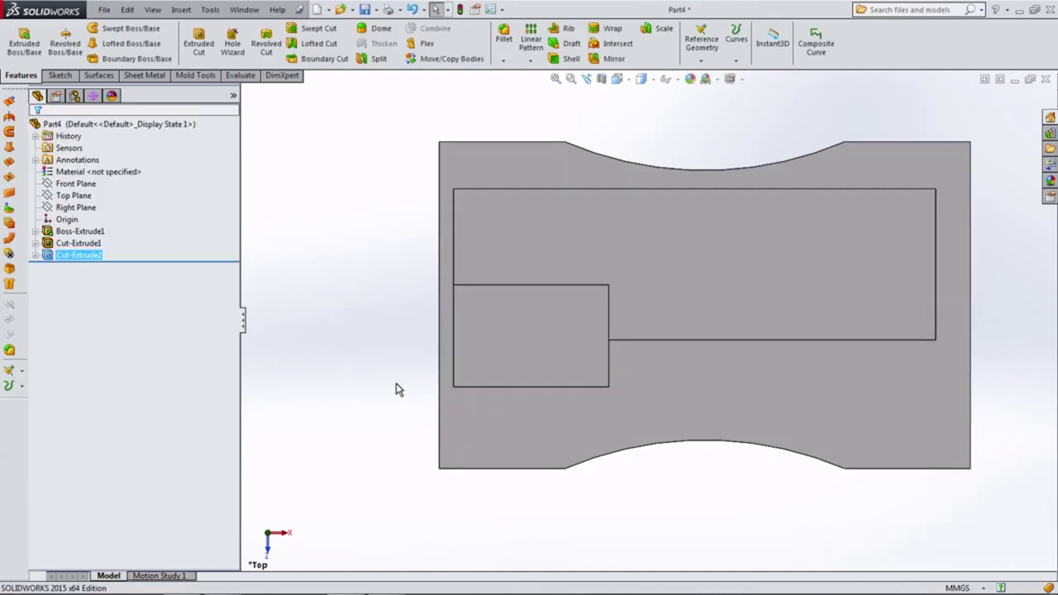
mouse_move(397, 388)
middle_mouse_down()
mouse_move(371, 302)
mouse_move(352, 307)
mouse_move(463, 293)
mouse_move(342, 326)
mouse_move(440, 334)
middle_mouse_up()
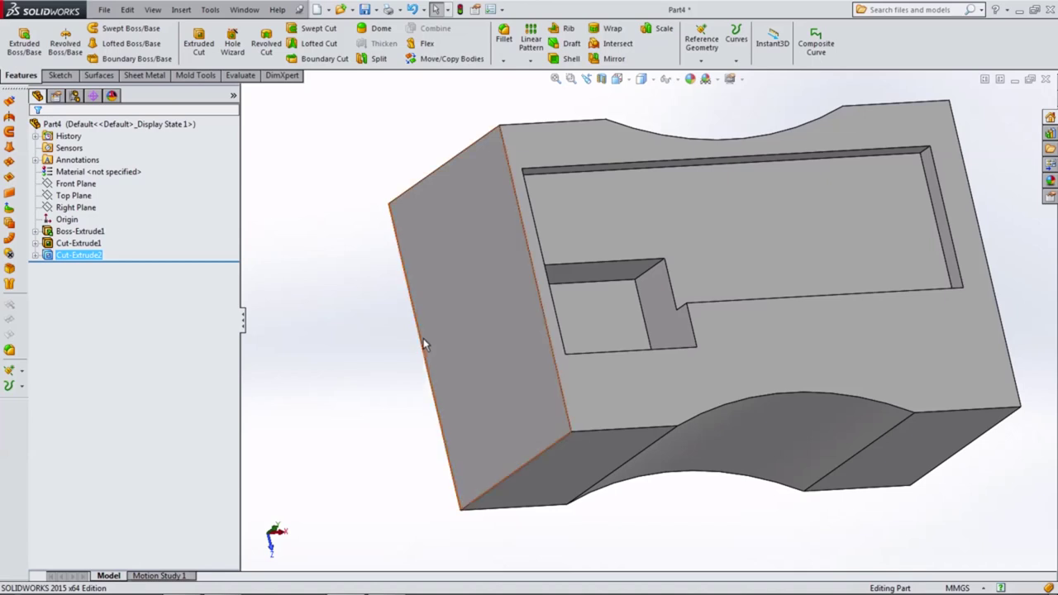
middle_click_drag(464, 351, 387, 363)
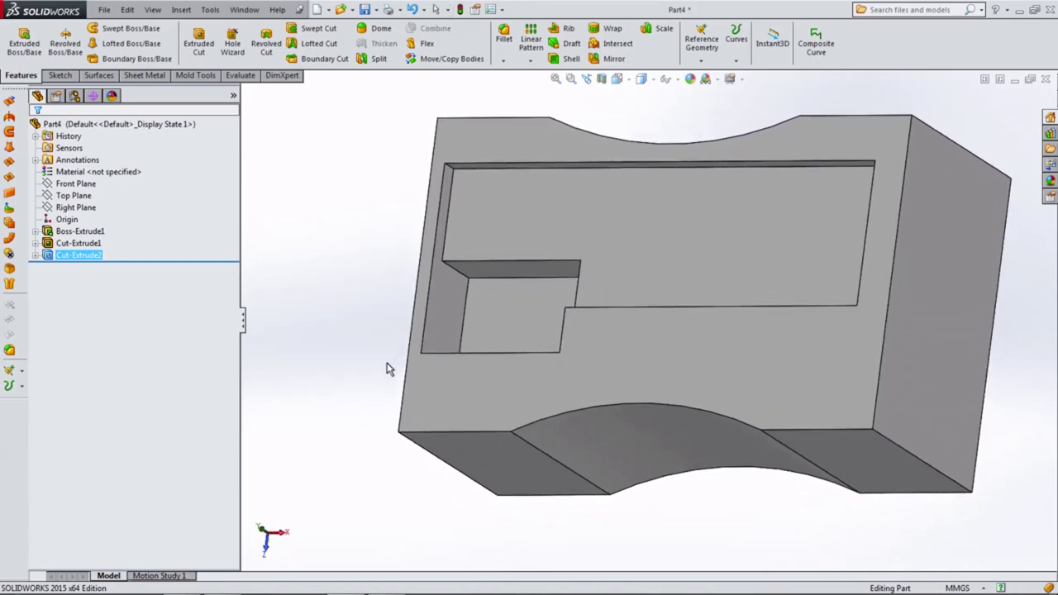
scroll(413, 364, "down", 2)
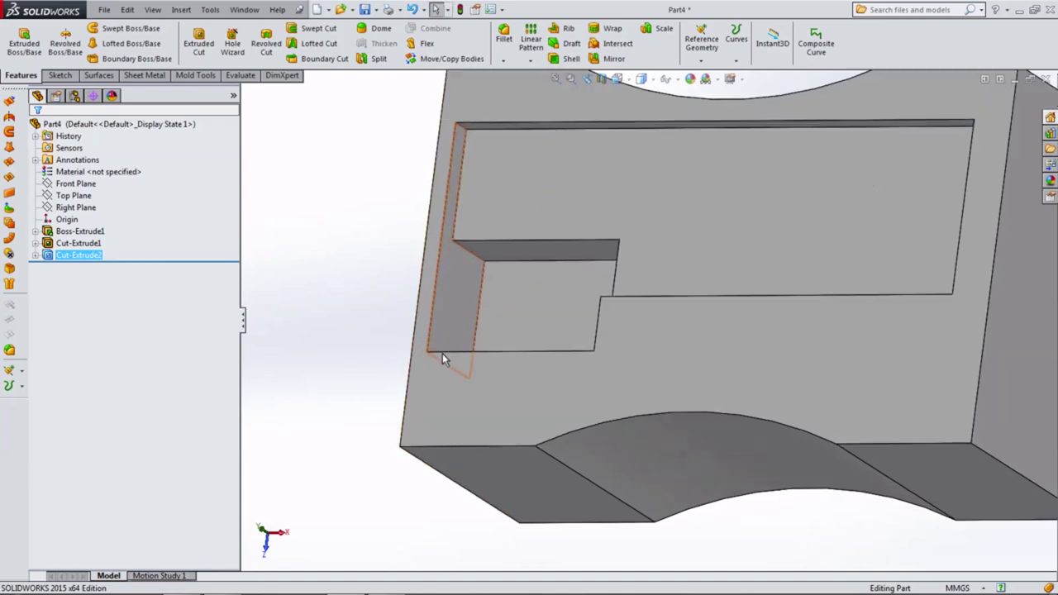
scroll(450, 330, "down", 2)
left_click(485, 280)
Step: Draw a closed four-segment line profile in a new sketch on the pocket's end face
left_click(518, 251)
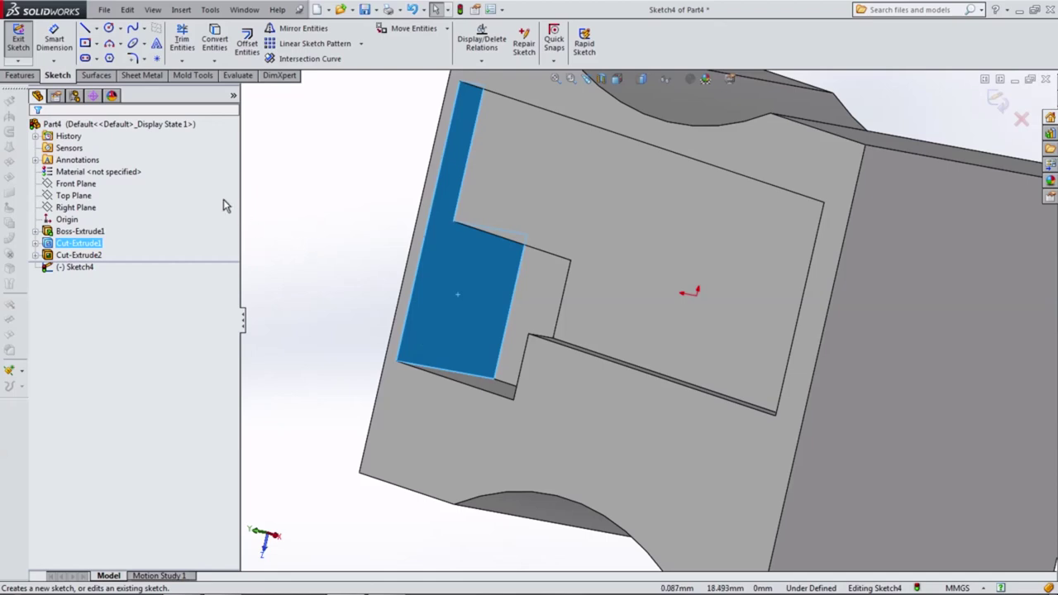
left_click(85, 29)
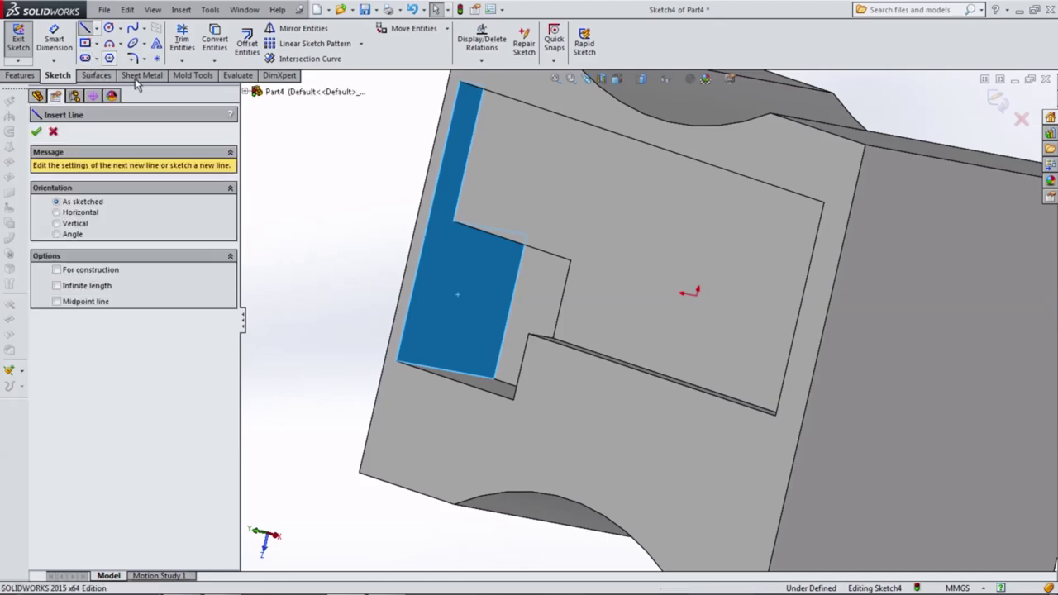
scroll(432, 350, "down", 2)
scroll(430, 356, "down", 3)
left_click(422, 359)
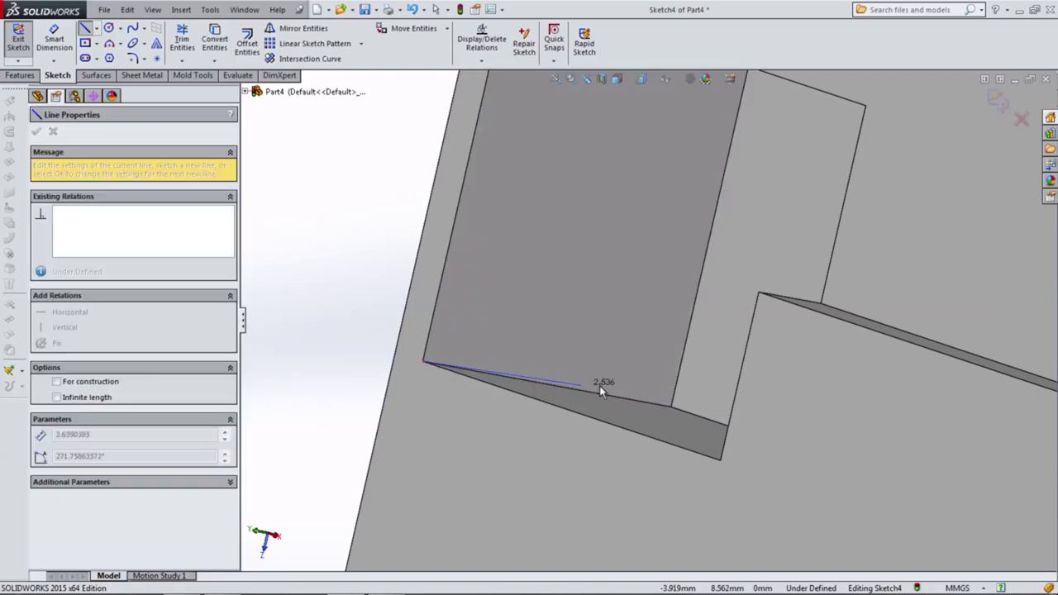
left_click(671, 407)
left_click(684, 347)
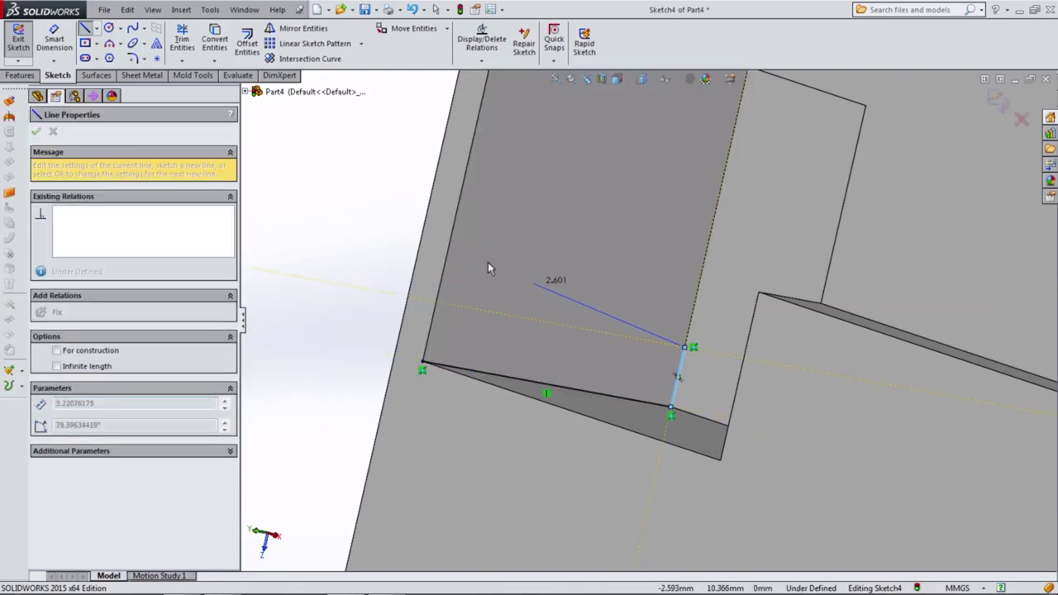
left_click(459, 207)
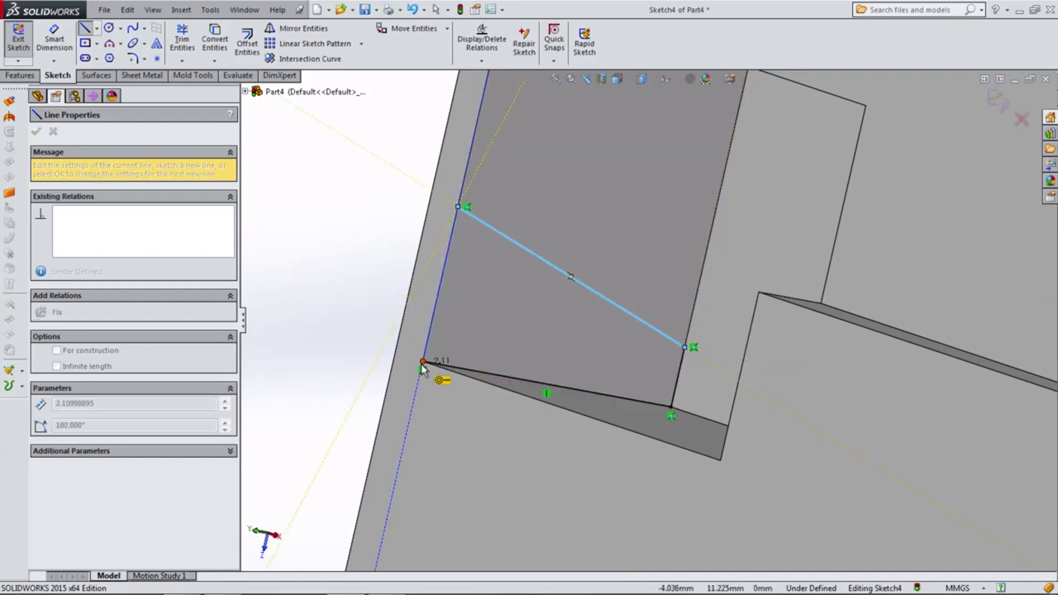
left_click(423, 363)
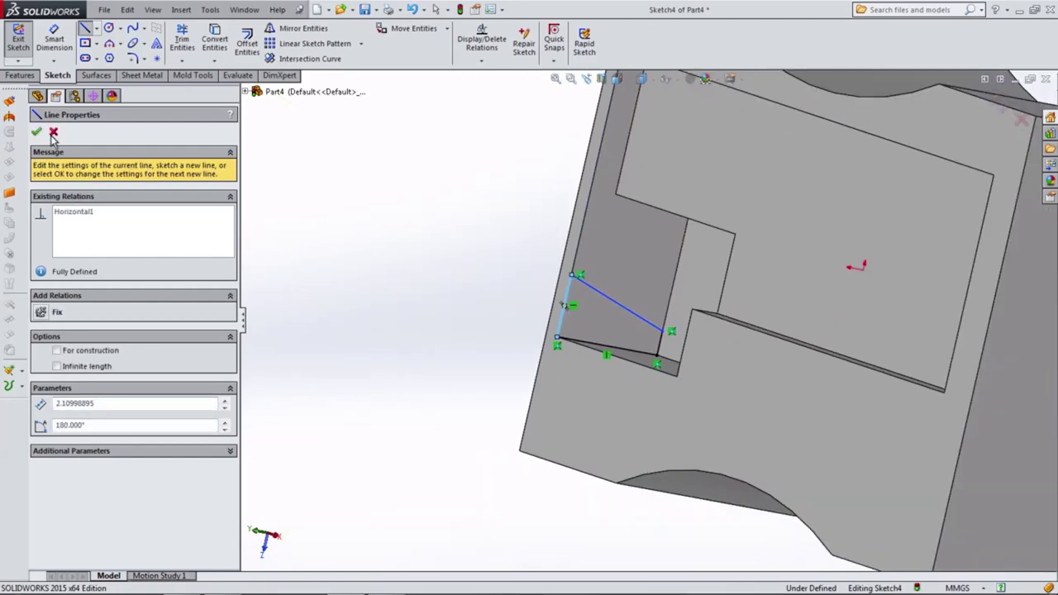
left_click(53, 133)
left_click(602, 80)
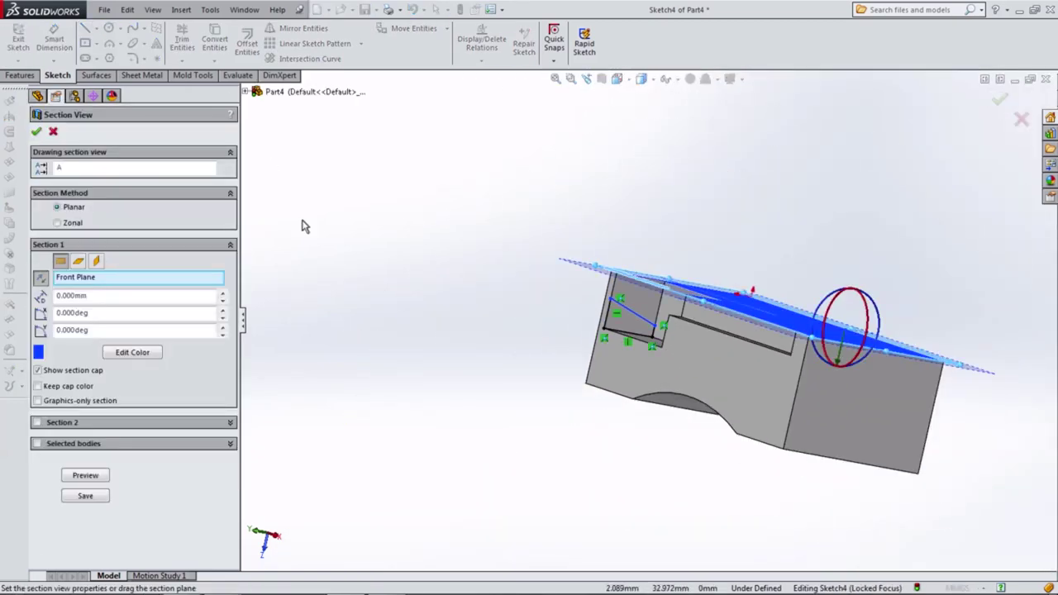
Step: Section the part along the Right Plane, then view the sketch from the right
left_click(95, 261)
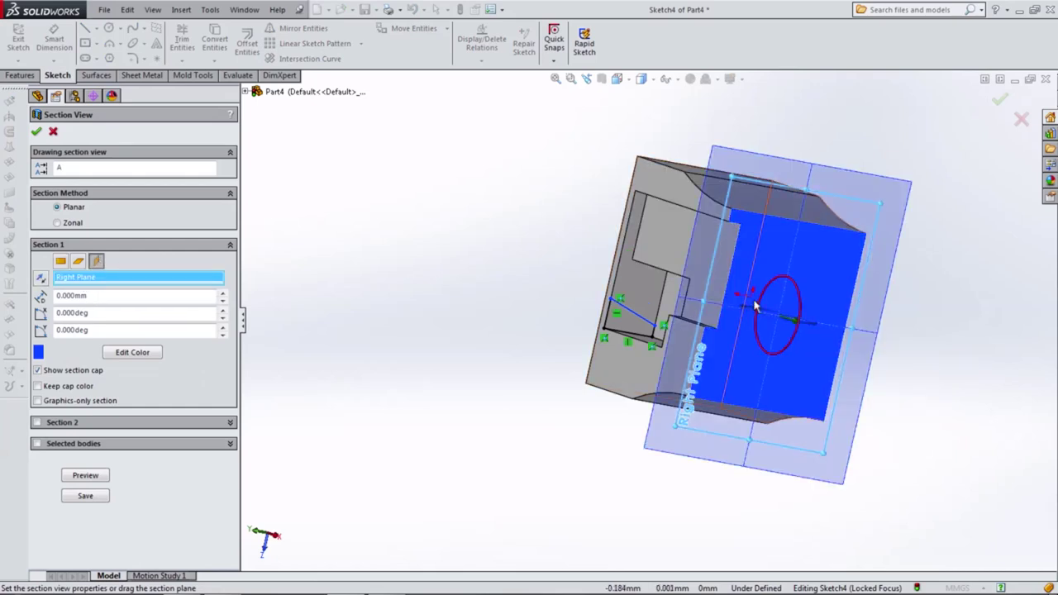
left_click_drag(794, 327, 747, 305)
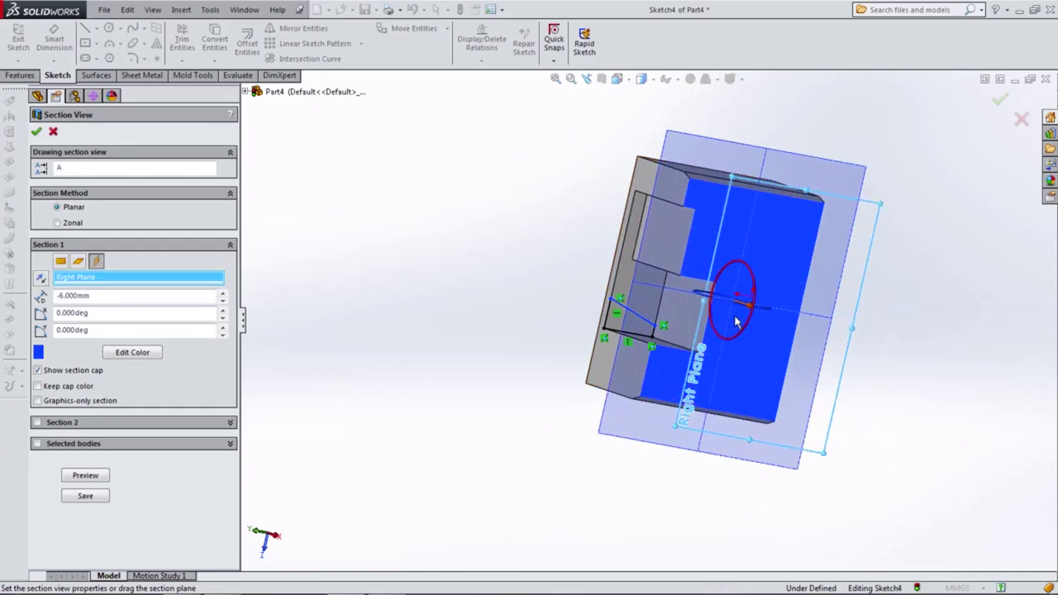
left_click(36, 131)
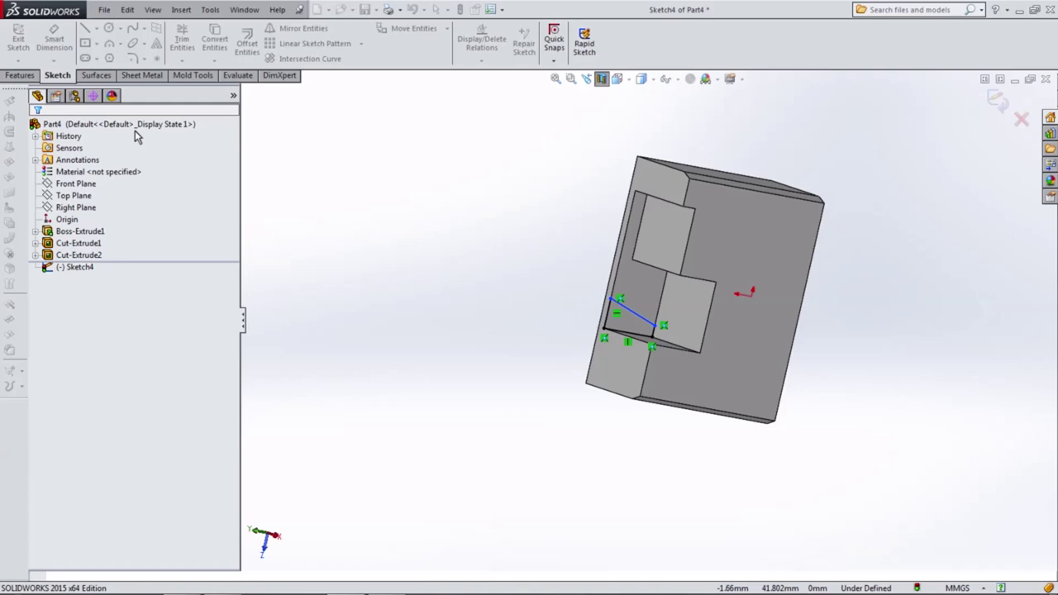
left_click(619, 80)
left_click(652, 133)
scroll(502, 238, "down", 2)
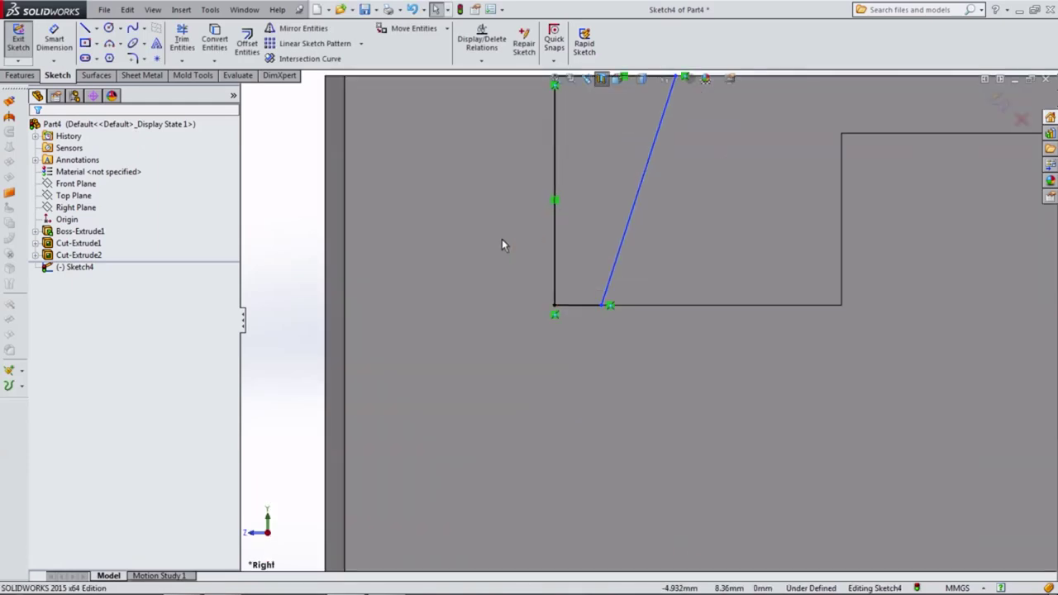
scroll(463, 273, "up", 2)
Step: Dimension the slot's top line to 2.5 mm and its short bottom line to 2 mm
left_click(53, 38)
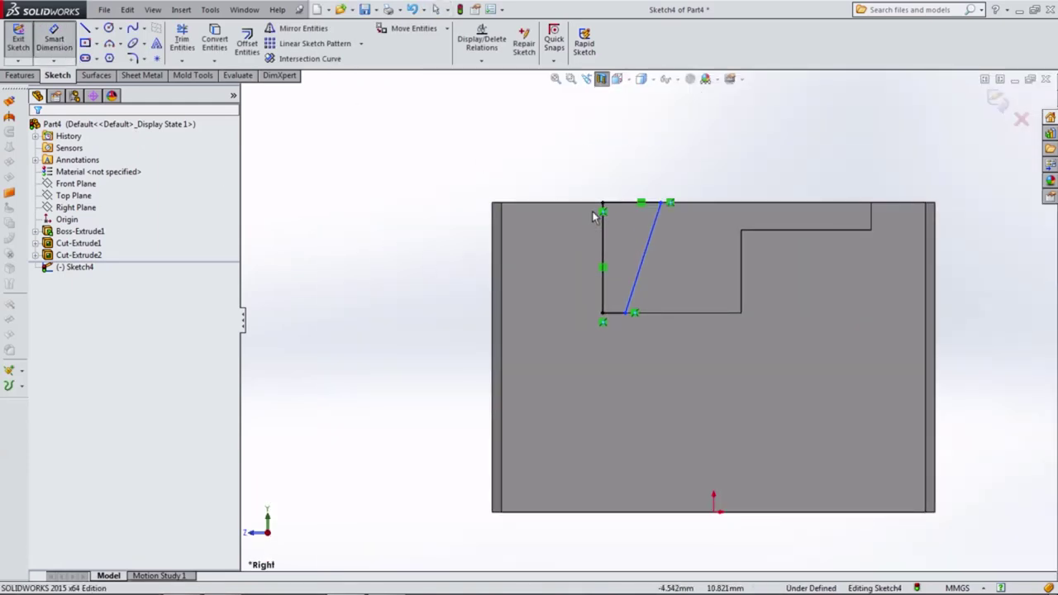
left_click(620, 203)
left_click(621, 175)
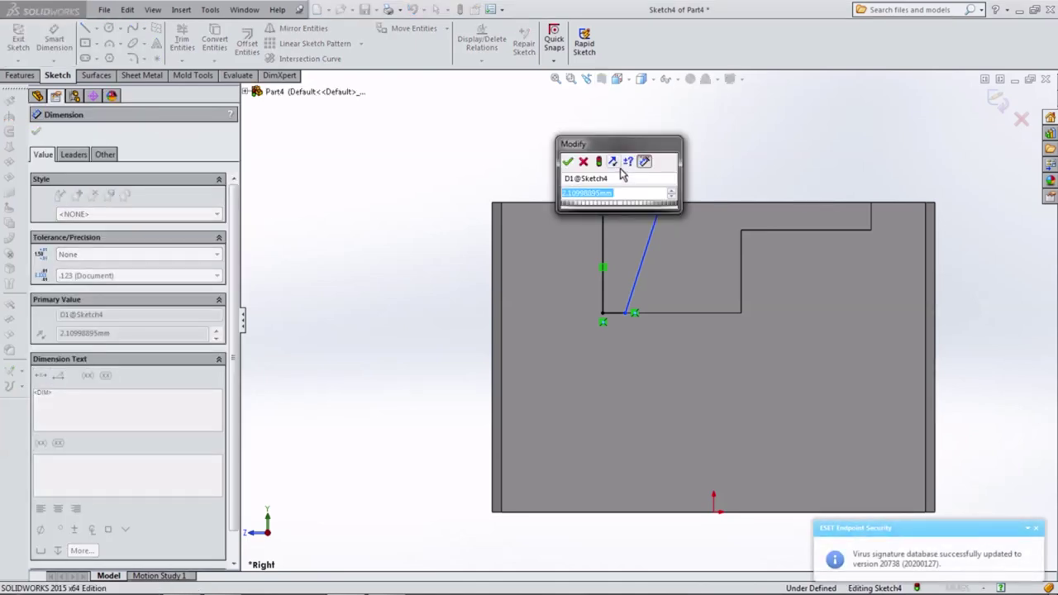
type("2")
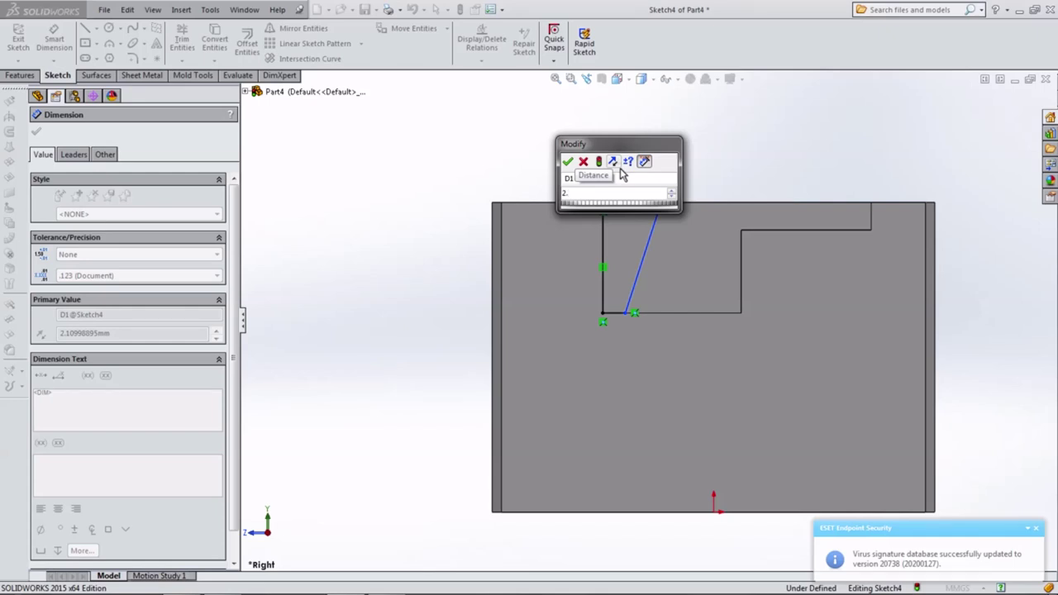
type(".5")
key("Return")
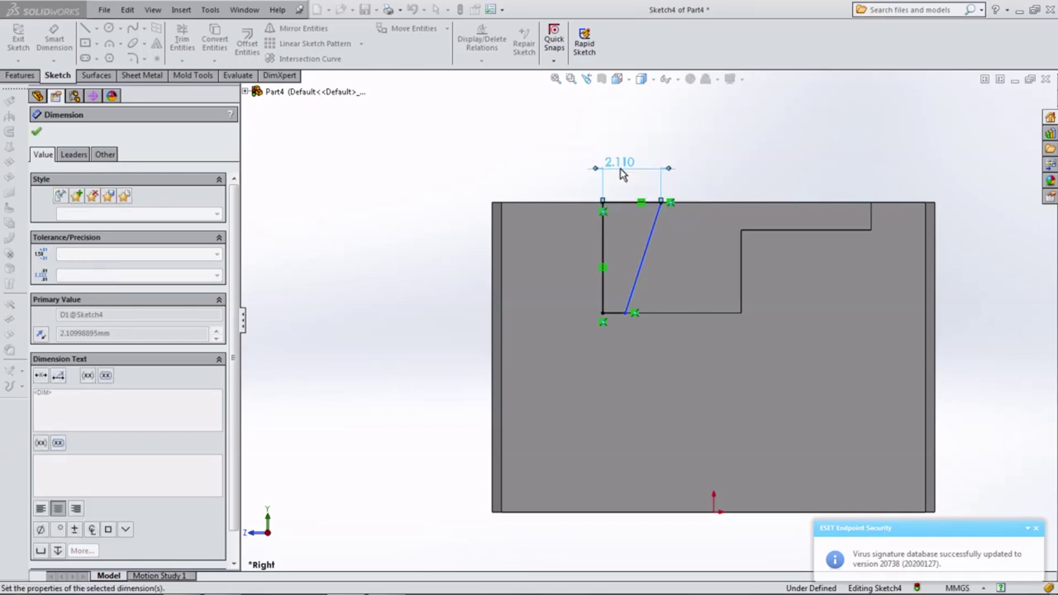
left_click(607, 315)
left_click(610, 352)
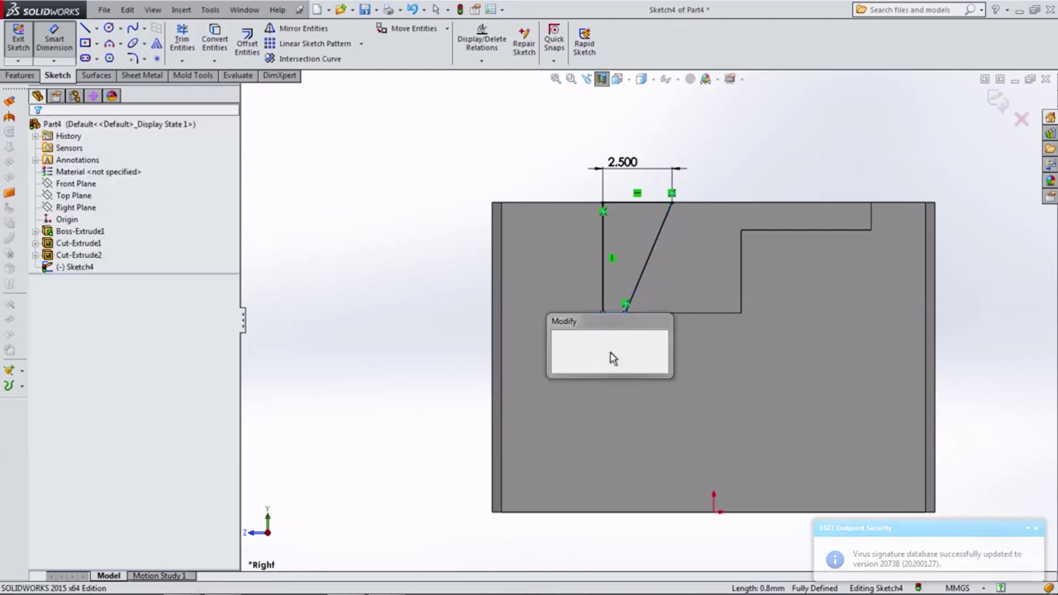
type("2")
key("Return")
scroll(606, 345, "up", 5)
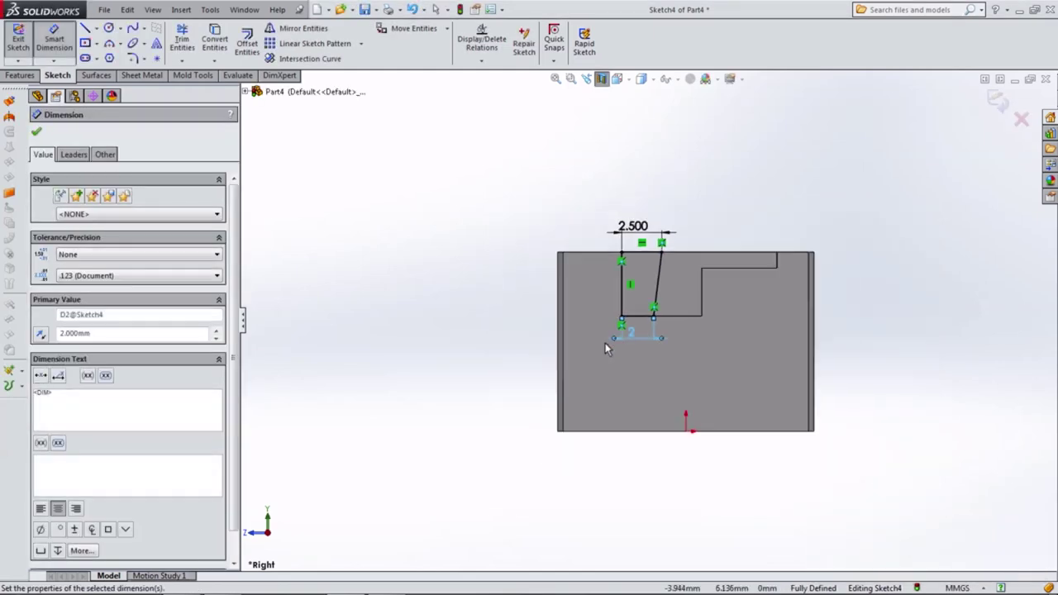
mouse_move(605, 343)
middle_mouse_down()
mouse_move(512, 336)
mouse_move(544, 417)
middle_mouse_up()
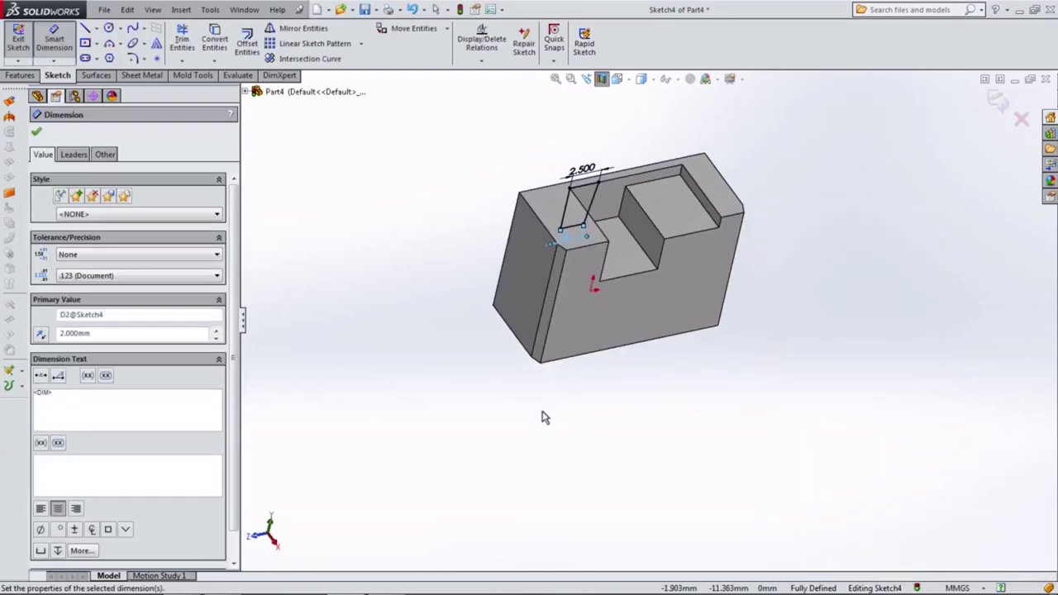
Step: Extrude-cut the slanted slot sketch Through All, then orbit to inspect the slot
left_click(20, 76)
left_click(199, 42)
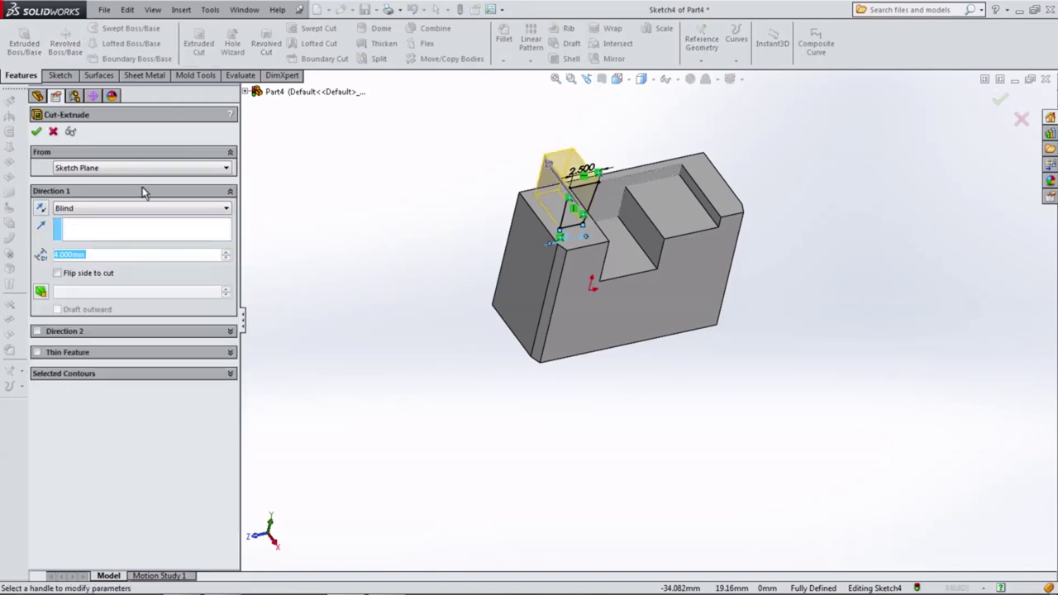
left_click(96, 209)
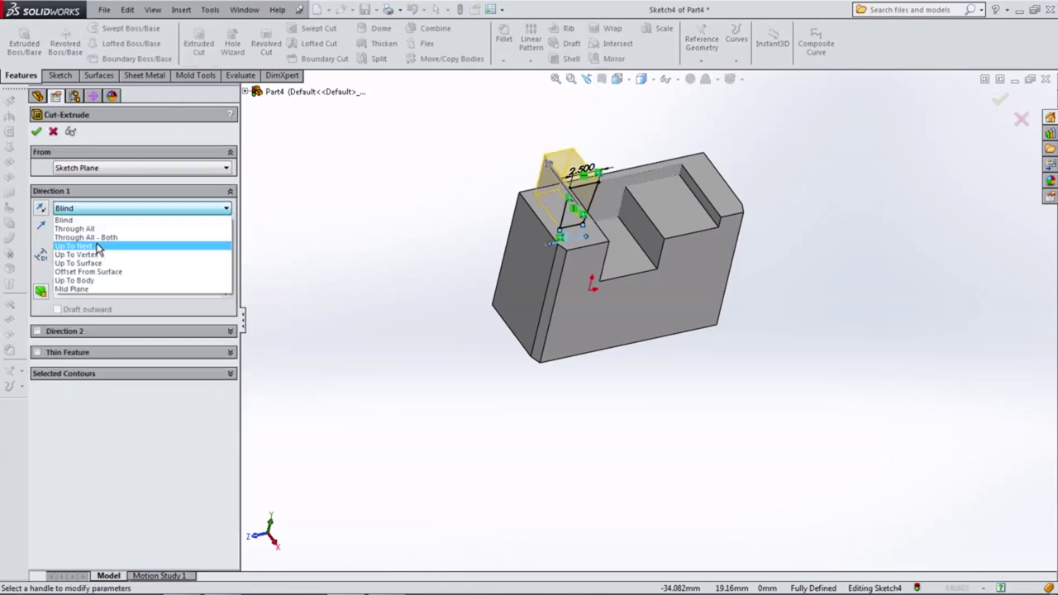
left_click(92, 230)
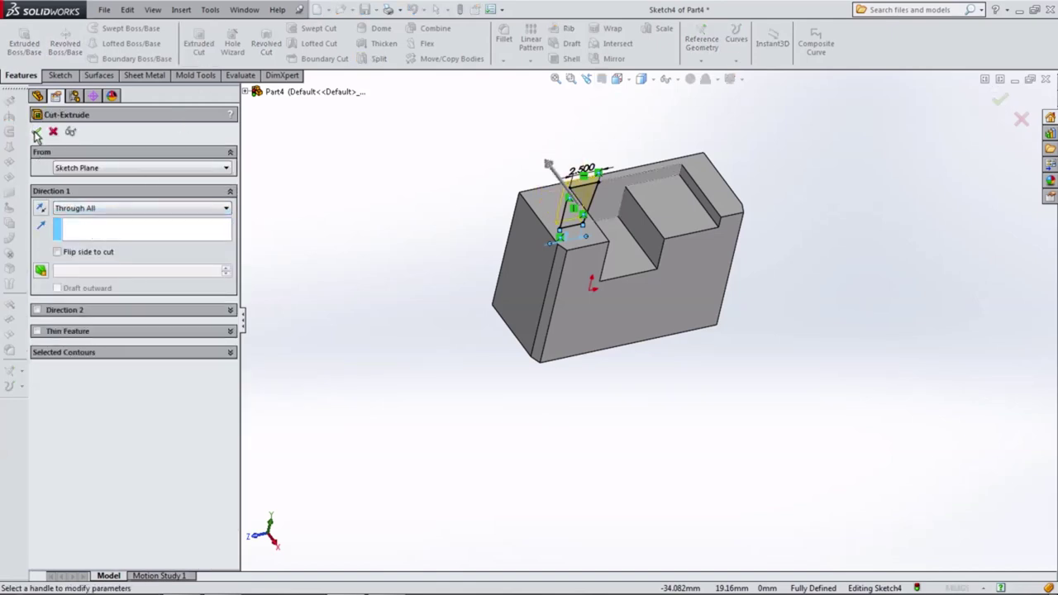
left_click(36, 133)
mouse_move(376, 240)
middle_mouse_down()
mouse_move(422, 328)
mouse_move(387, 364)
mouse_move(365, 329)
middle_mouse_up()
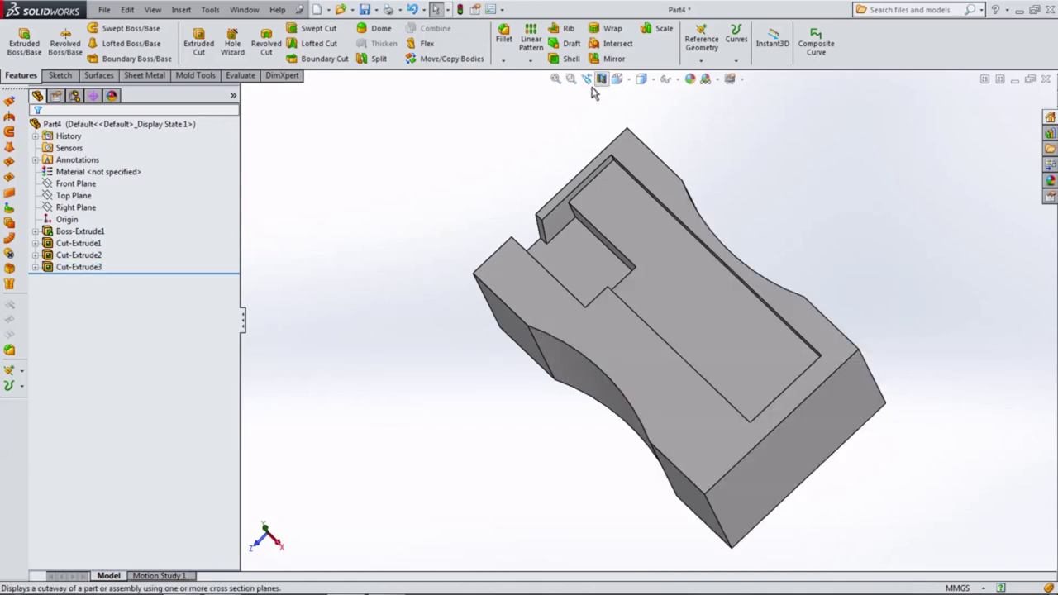
mouse_move(592, 92)
middle_mouse_down()
mouse_move(491, 220)
mouse_move(505, 208)
mouse_move(657, 184)
mouse_move(674, 216)
mouse_move(501, 237)
middle_mouse_up()
Step: Start a sketch on the front face, view it normal, and draw an 8 mm circle
left_click(757, 331)
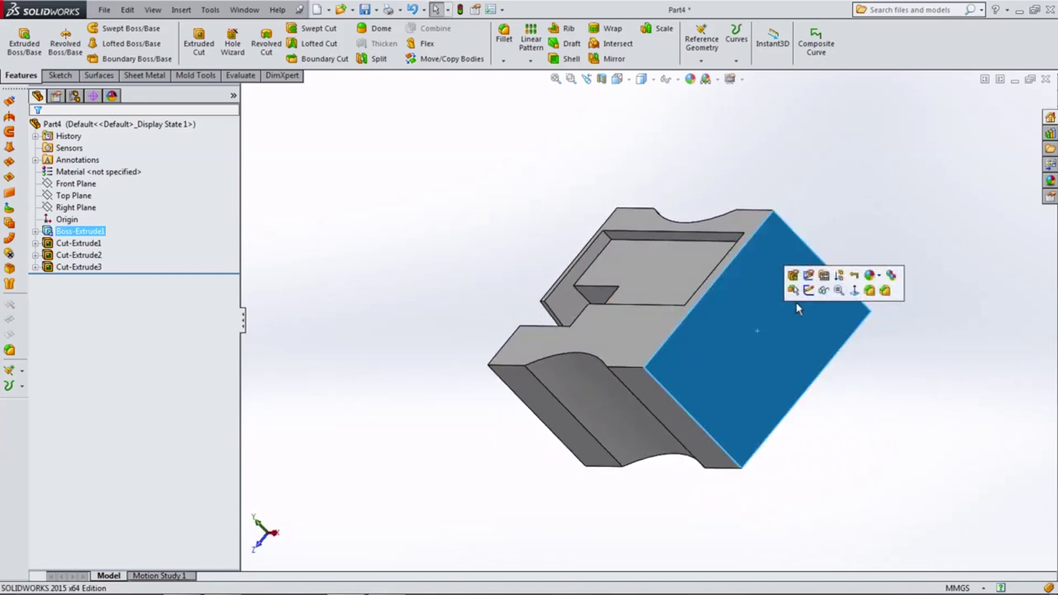
left_click(807, 299)
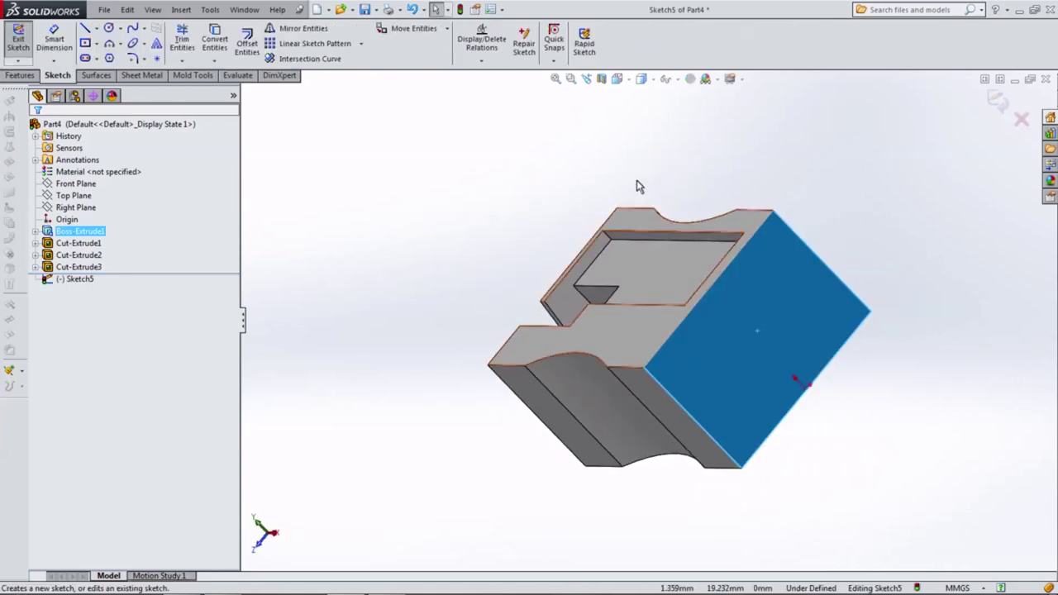
left_click(616, 78)
left_click(657, 133)
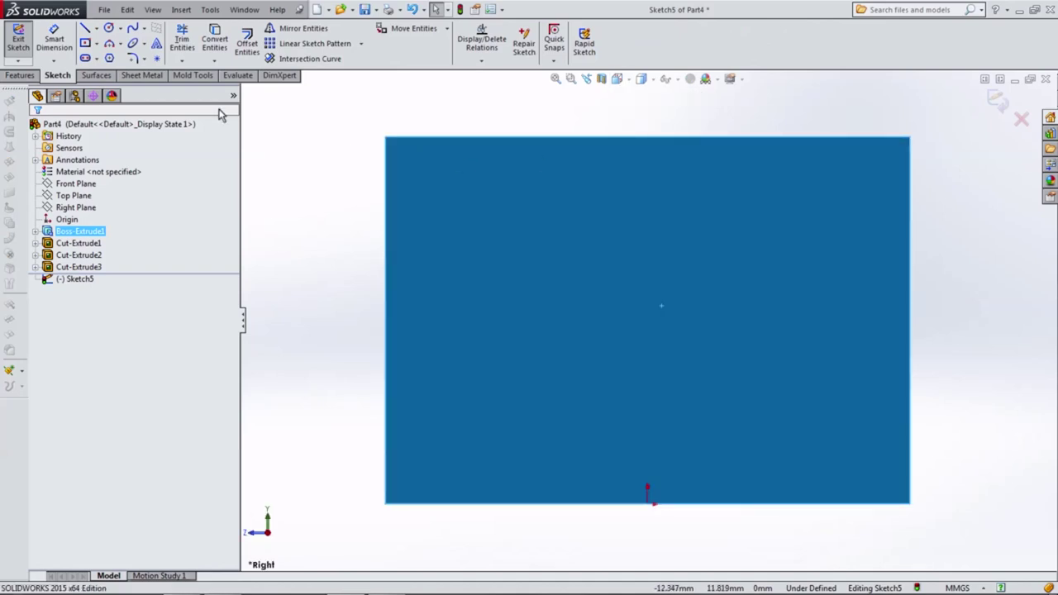
left_click(108, 30)
left_click(602, 326)
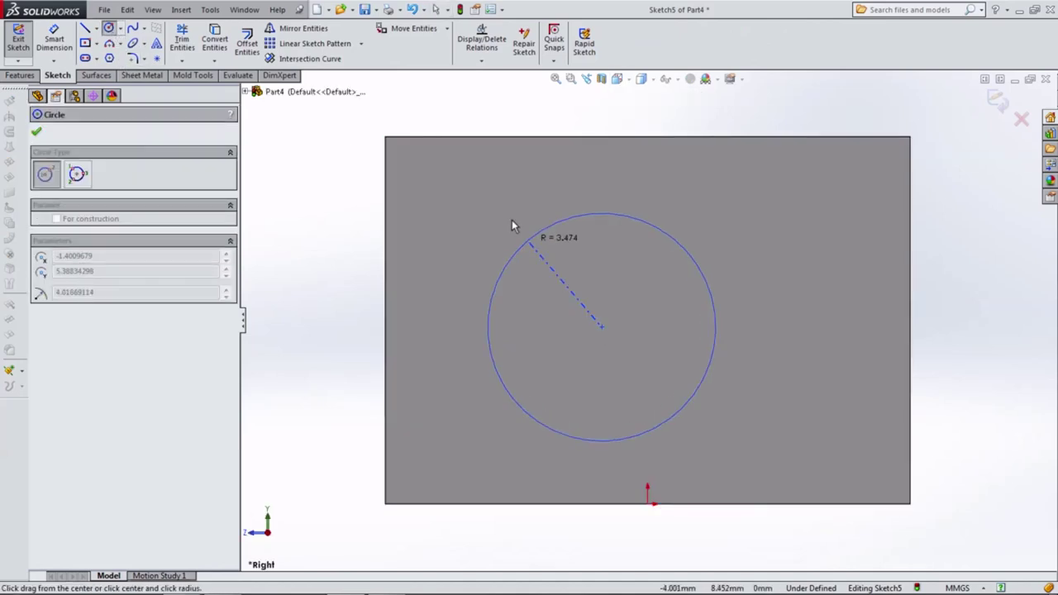
left_click(494, 219)
left_click(54, 39)
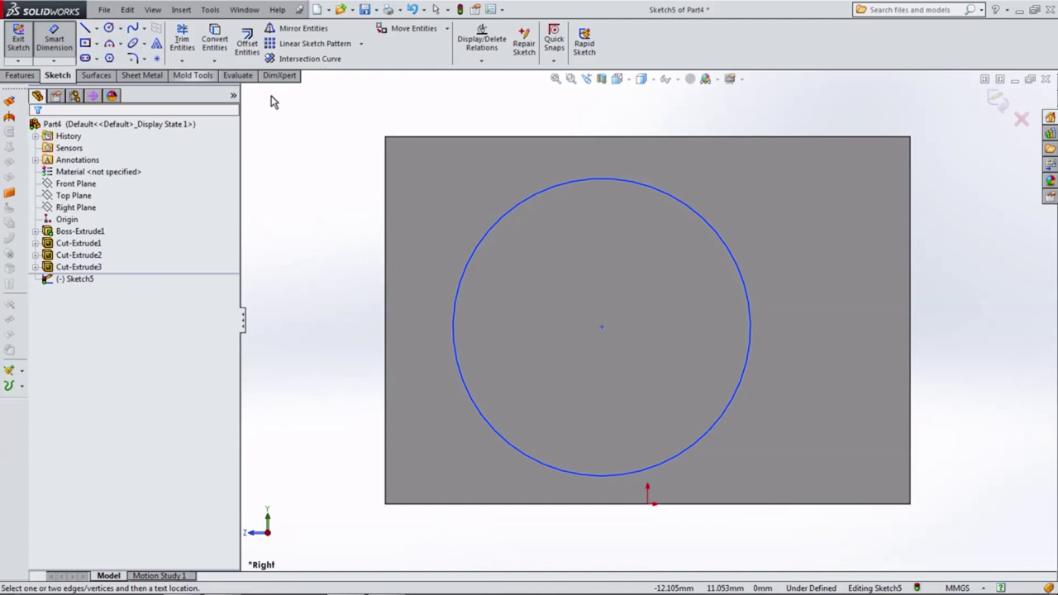
left_click(711, 229)
left_click(937, 273)
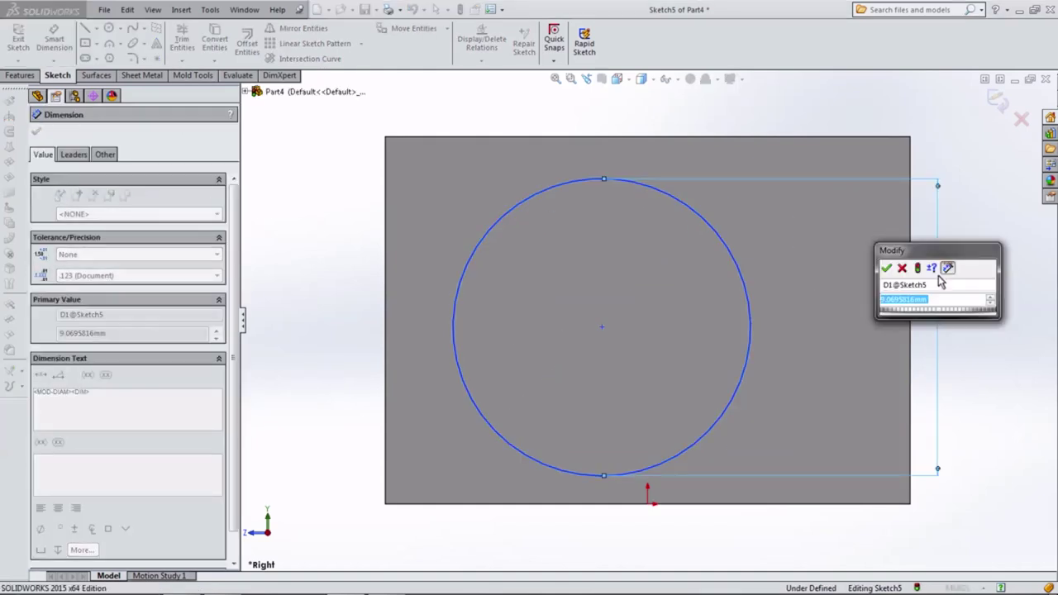
type("8")
key("Return")
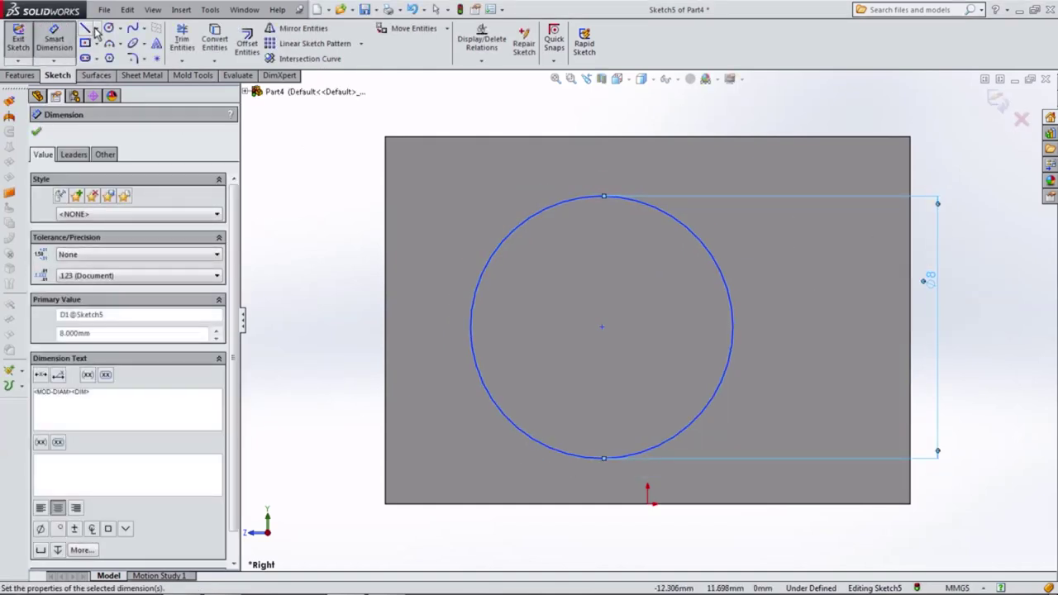
Step: Add vertical and horizontal centerlines from the circle to the face's top and left edges
left_click(93, 29)
left_click(113, 57)
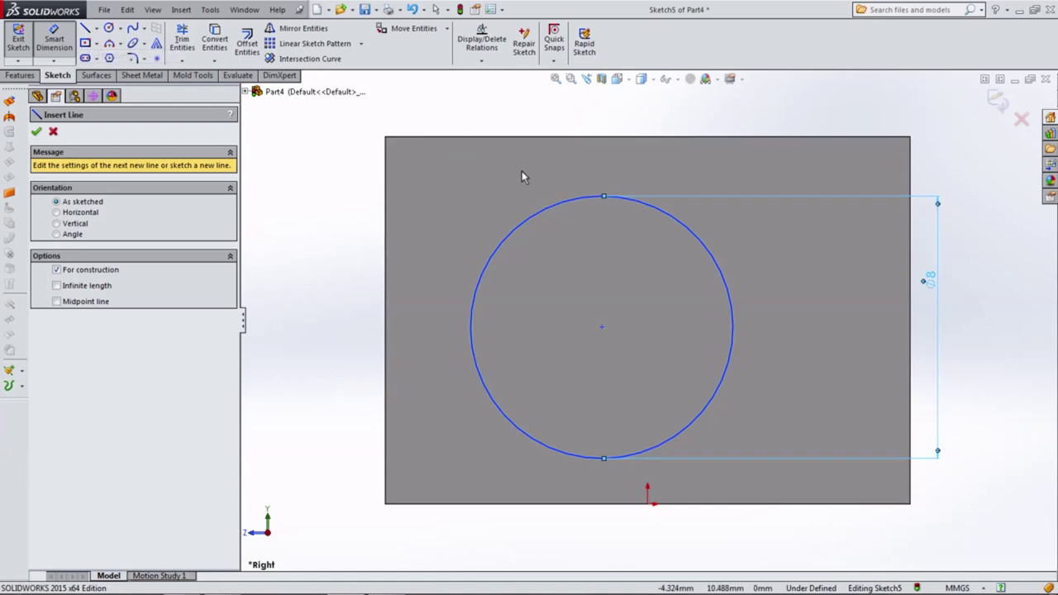
left_click(603, 197)
double_click(602, 129)
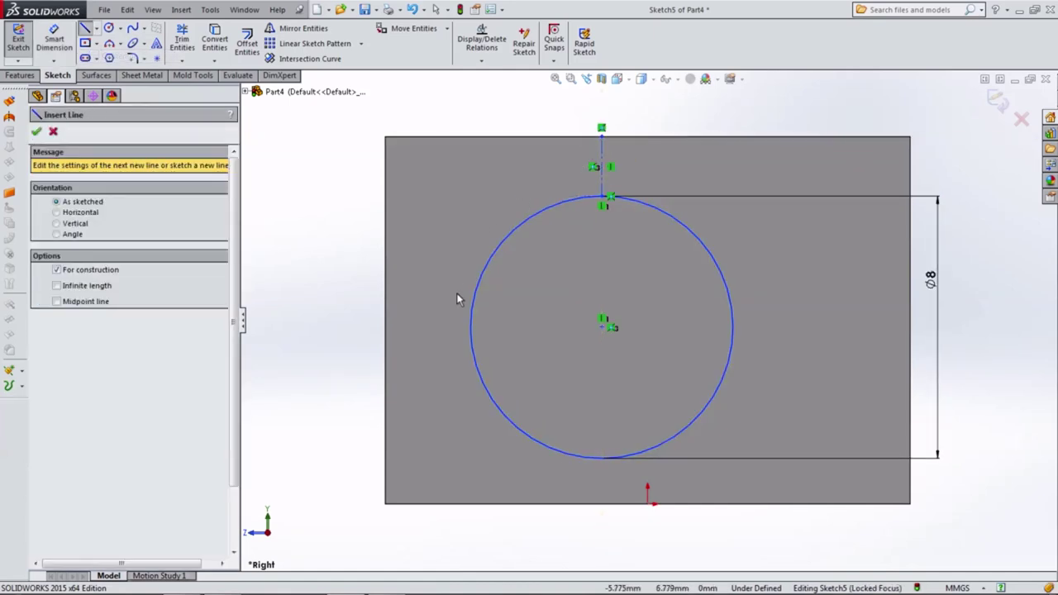
left_click(468, 328)
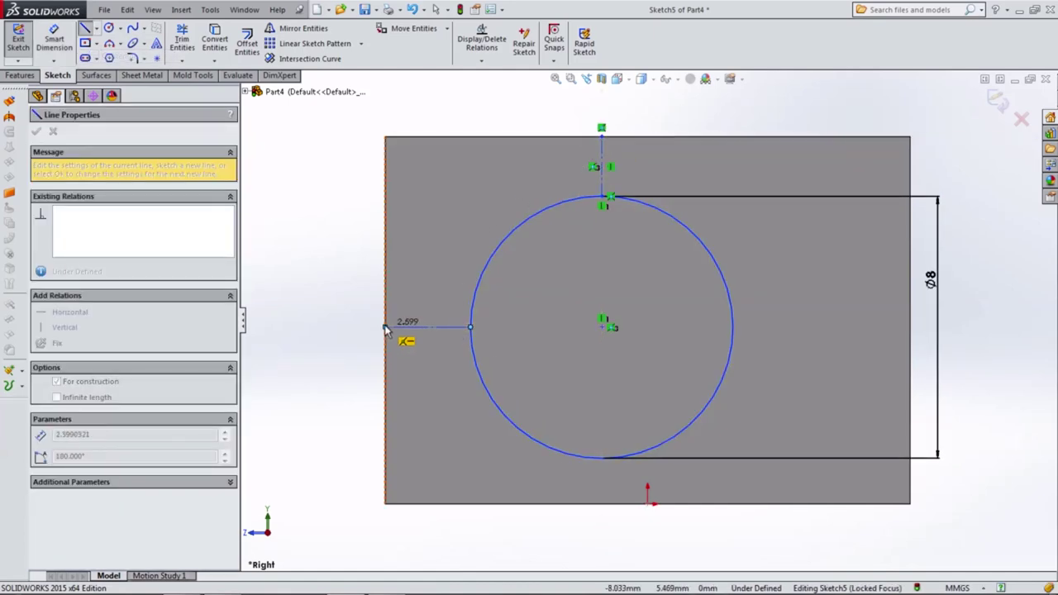
double_click(387, 328)
Step: Dimension the centerlines 1.5 from the top edge and 3.3 from the left edge, then exit the sketch
left_click(54, 41)
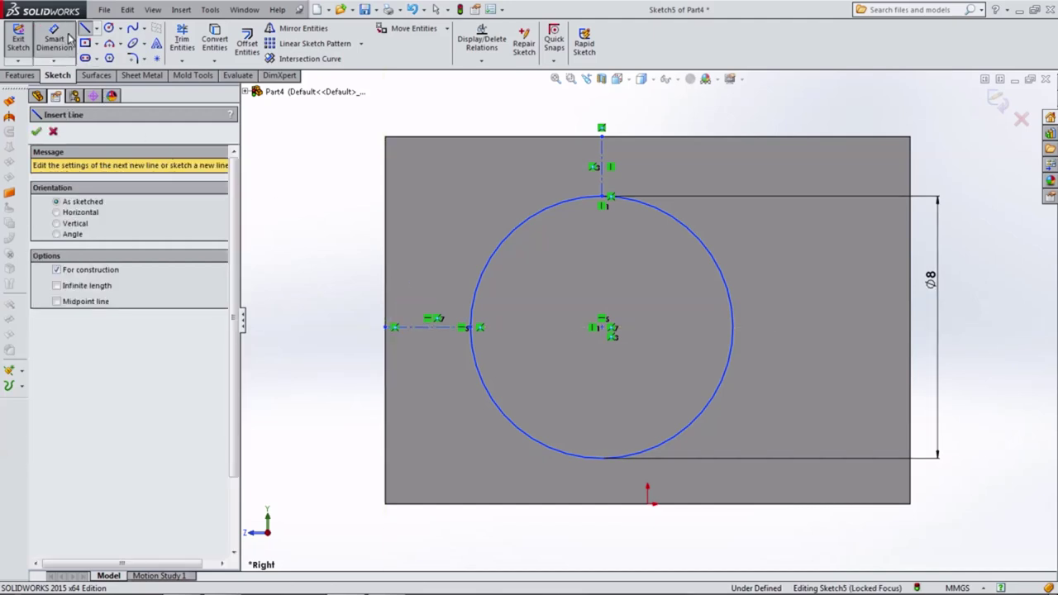
left_click(601, 162)
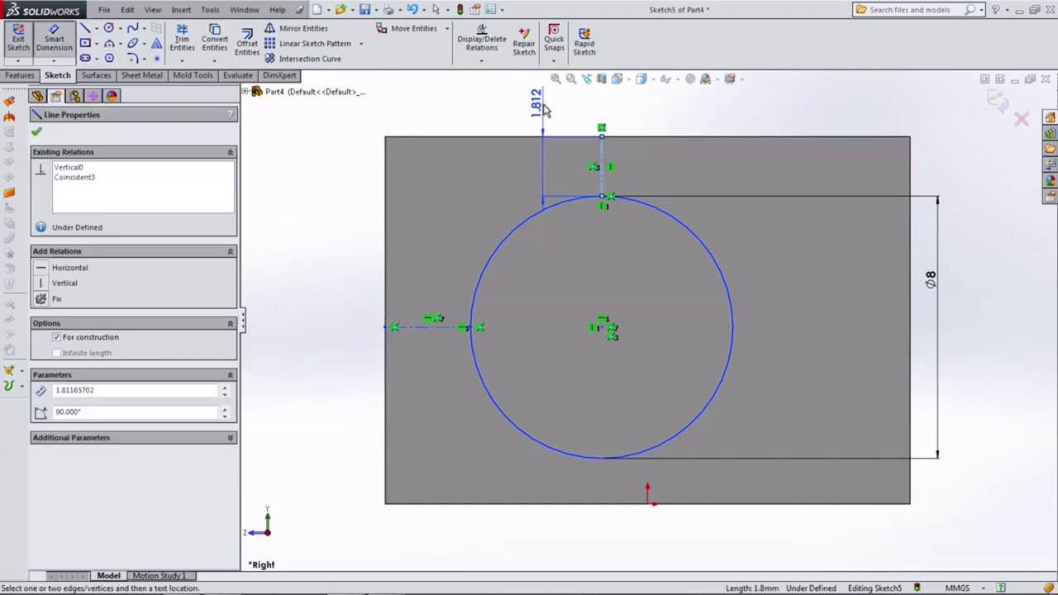
left_click(511, 113)
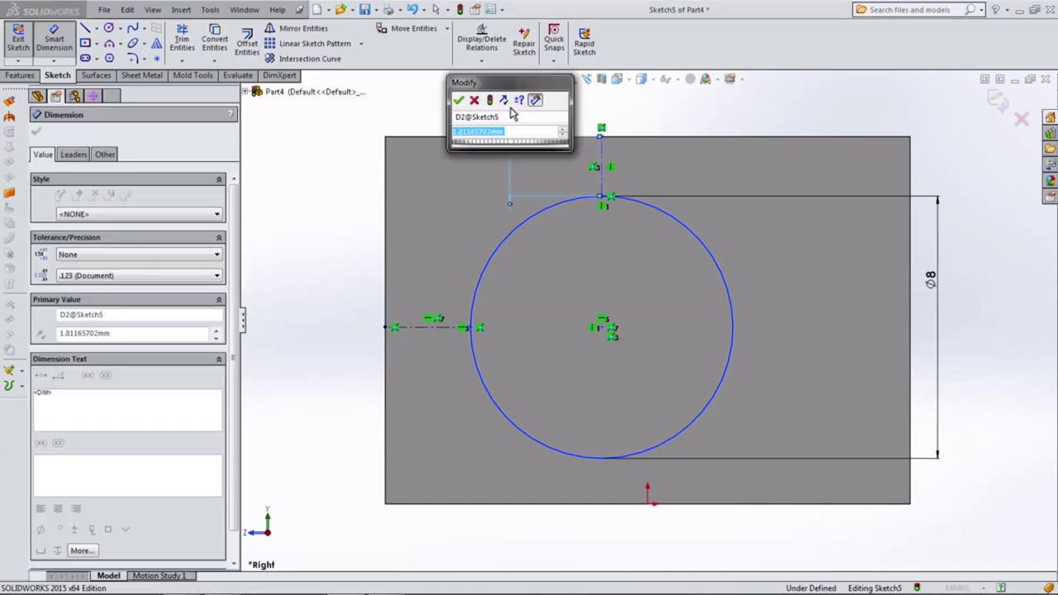
type("1.5")
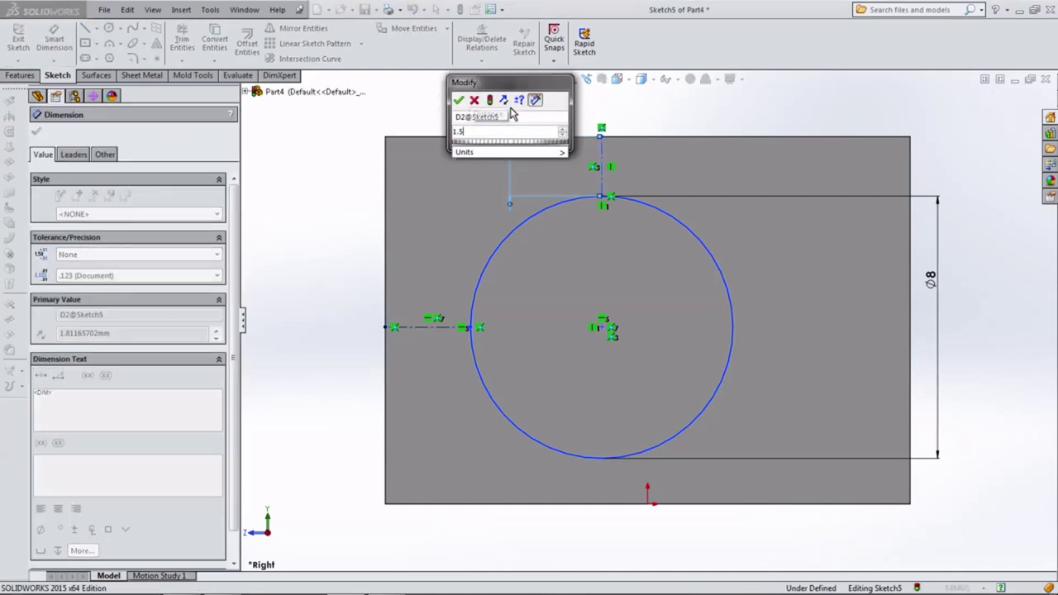
key("Return")
left_click(438, 317)
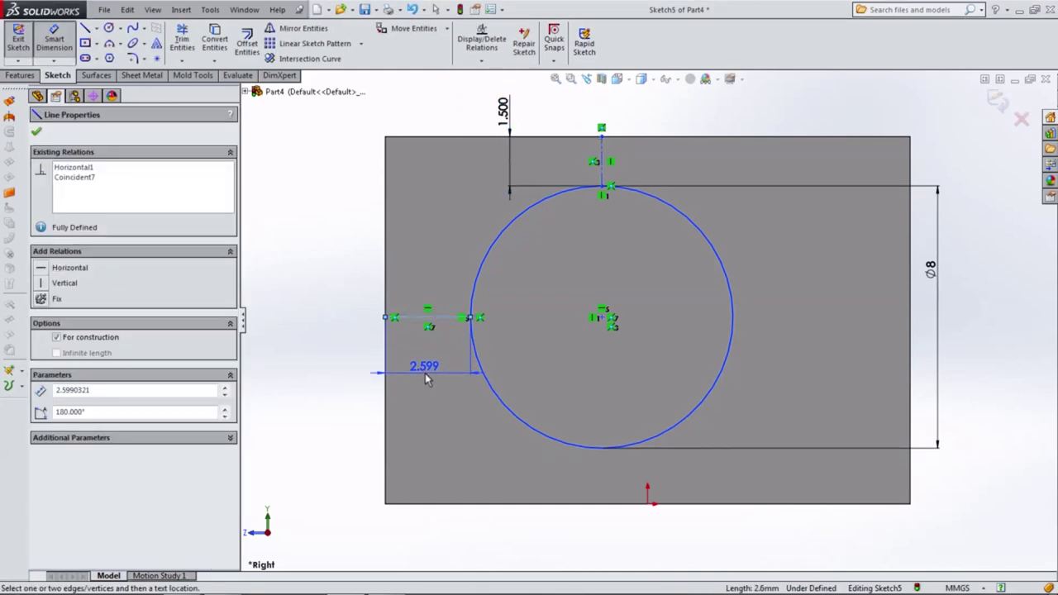
left_click(425, 377)
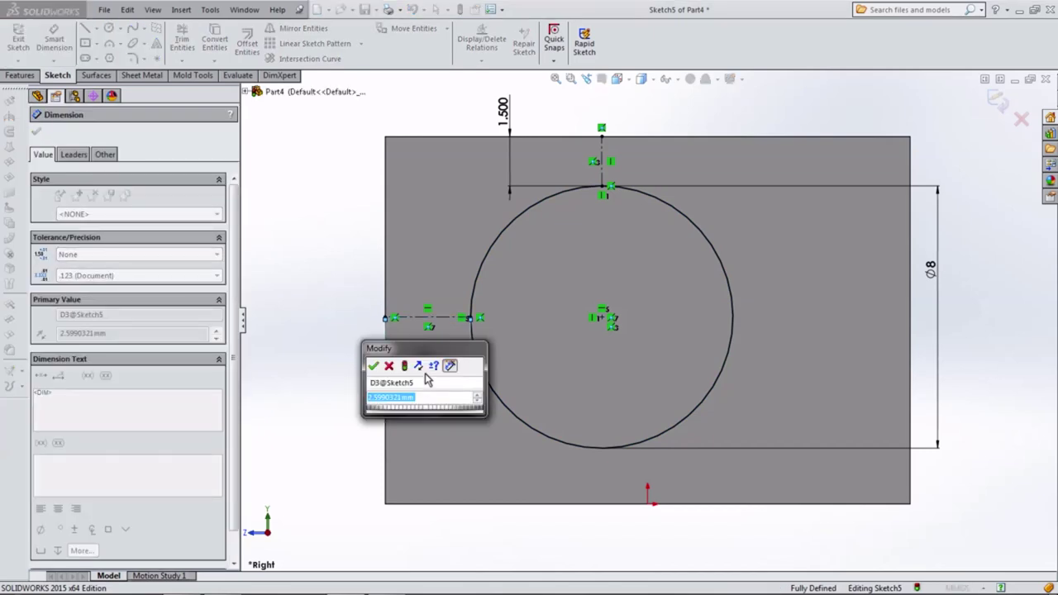
type("3.3")
key("Return")
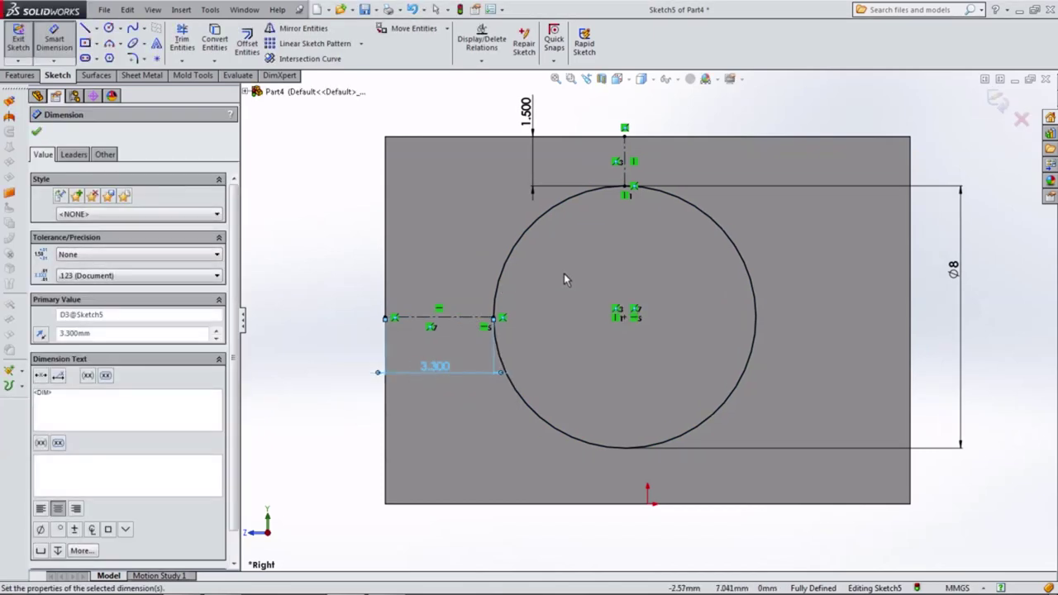
scroll(567, 297, "up", 2)
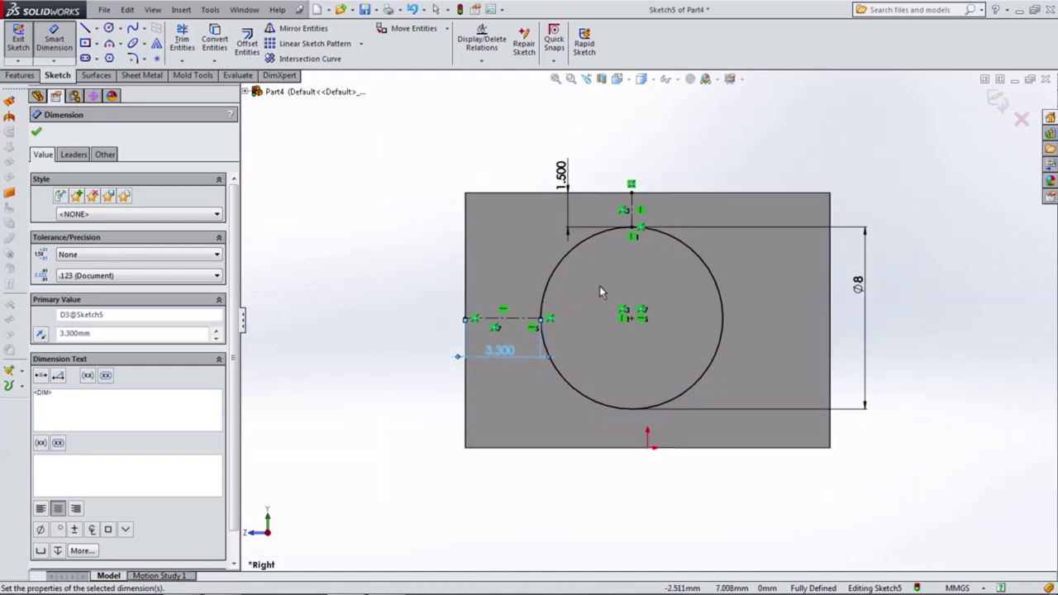
left_click(995, 102)
mouse_move(520, 185)
middle_mouse_down()
mouse_move(557, 237)
mouse_move(541, 229)
middle_mouse_up()
Step: Create Plane1 offset 4.5 mm from the front face, flipped into the block
left_click(314, 174)
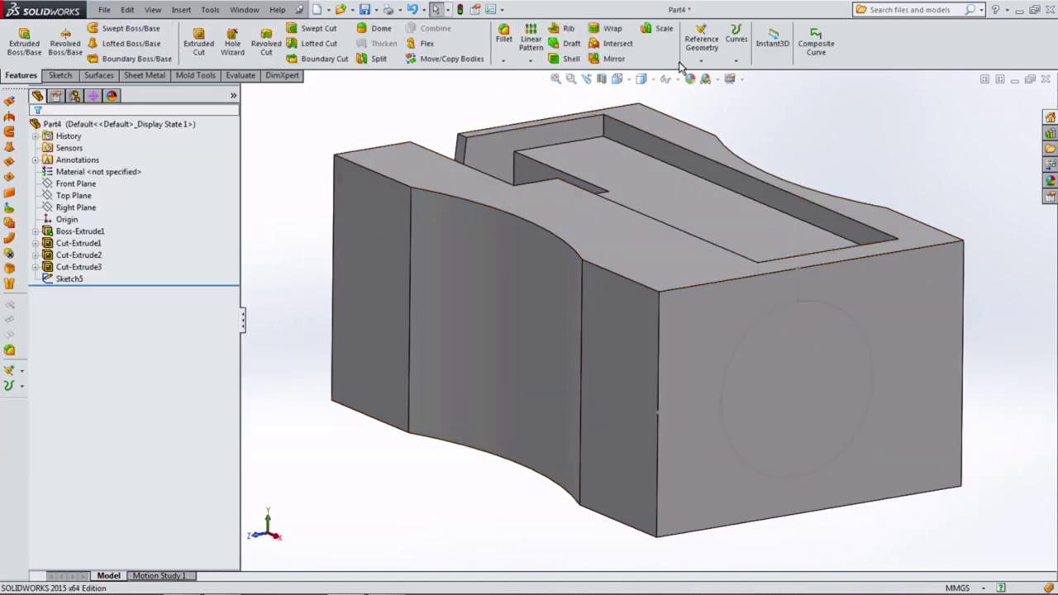
left_click(701, 58)
left_click(711, 74)
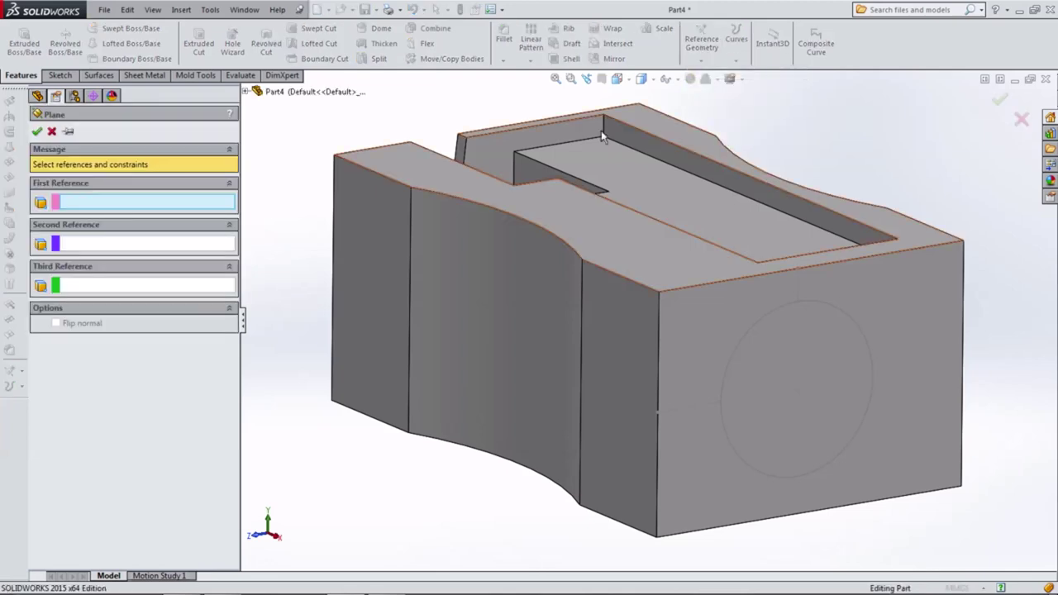
left_click(702, 305)
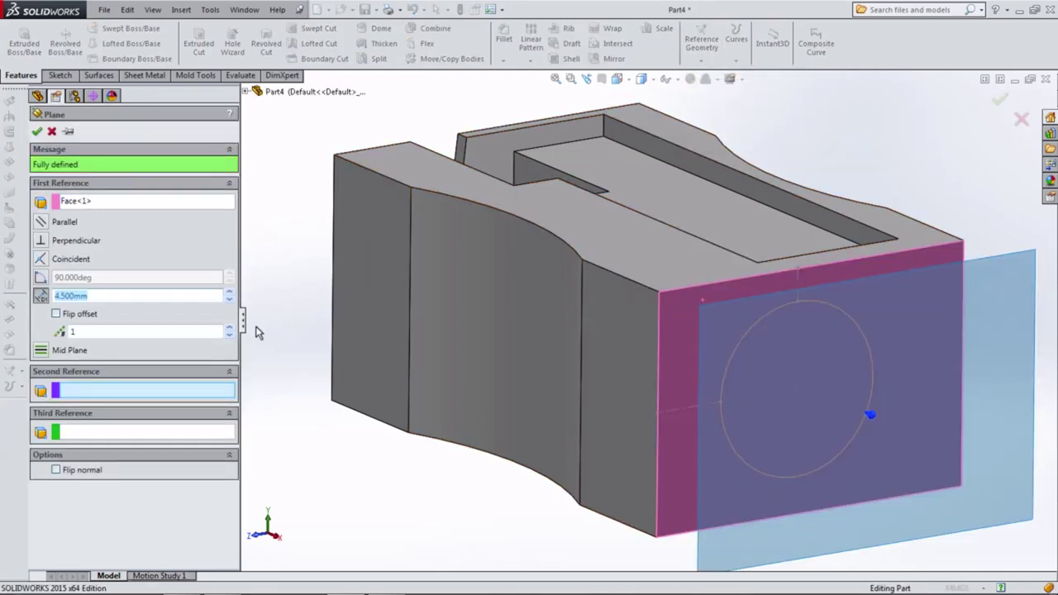
left_click(79, 315)
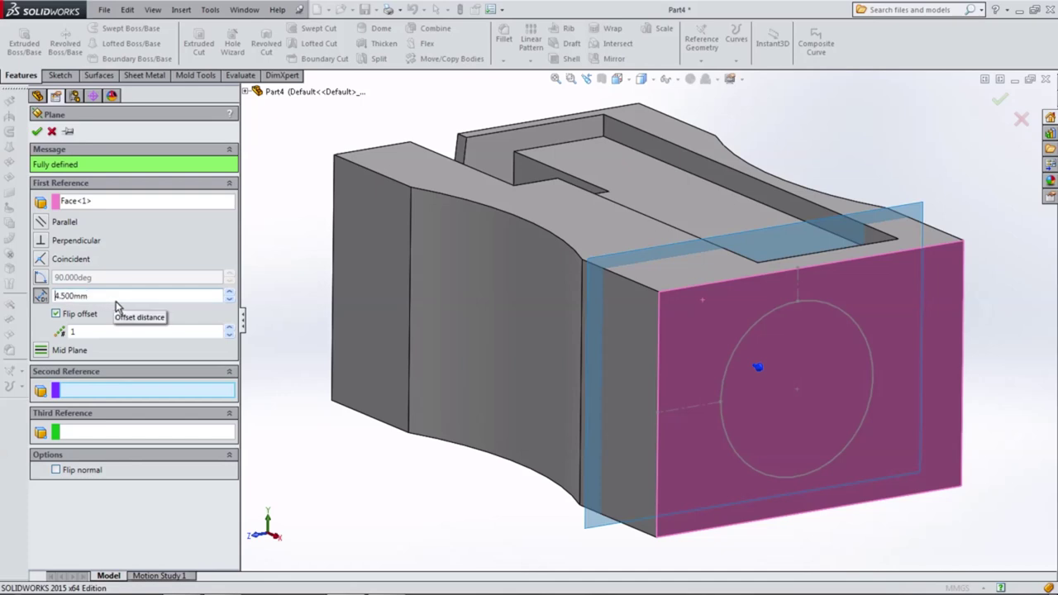
left_click(36, 130)
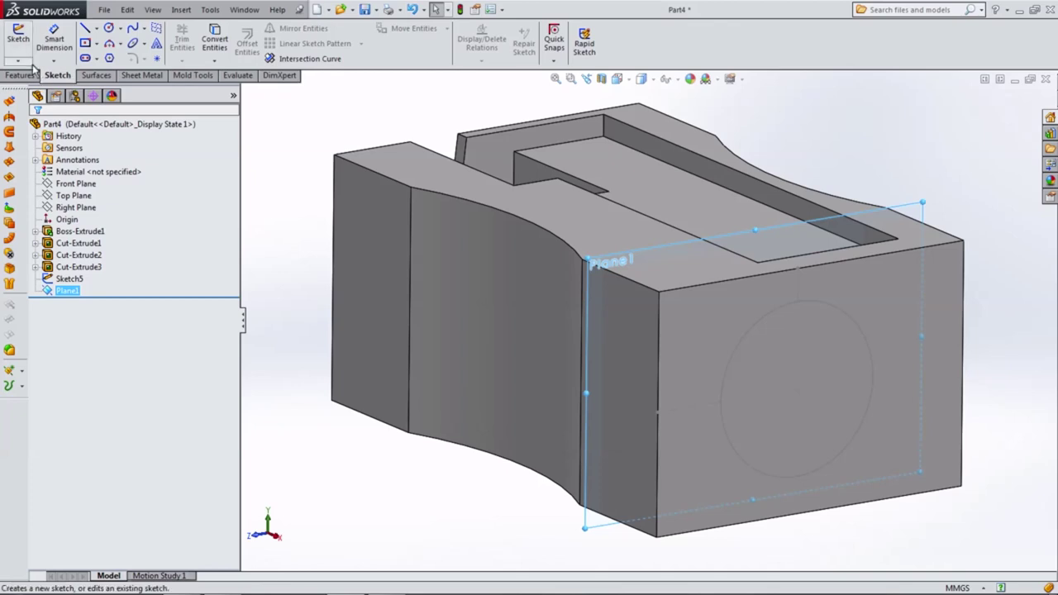
Step: Start a sketch on Plane1 in Right view and draw a circle
left_click(25, 45)
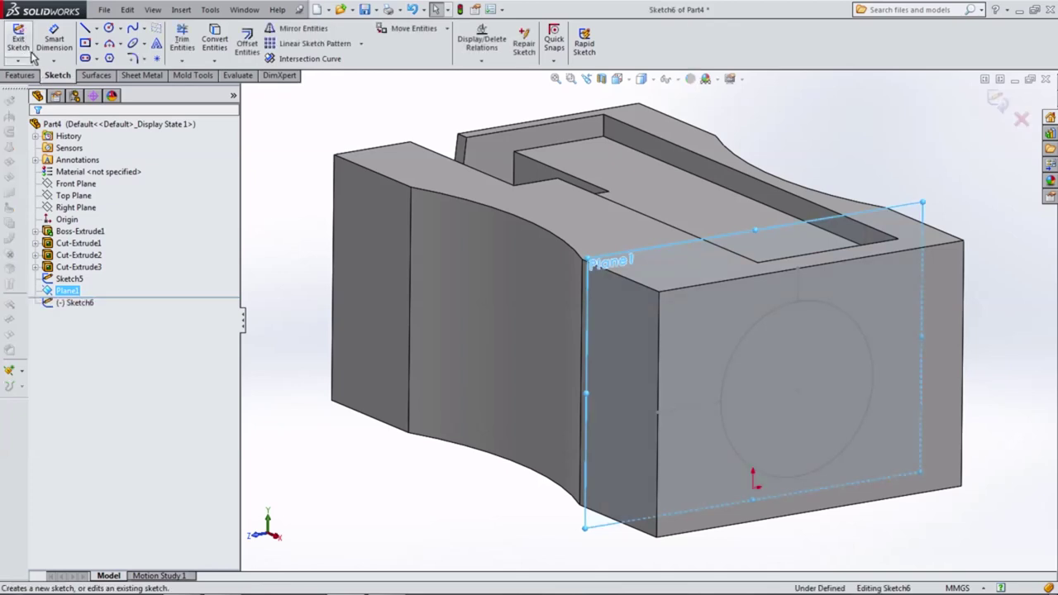
left_click(618, 78)
left_click(651, 130)
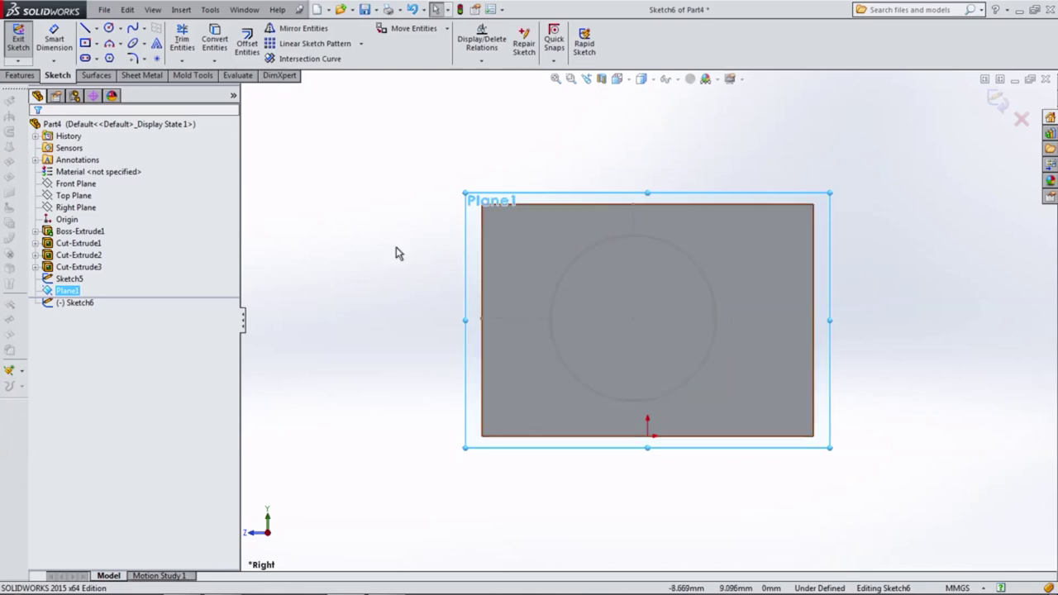
left_click(109, 29)
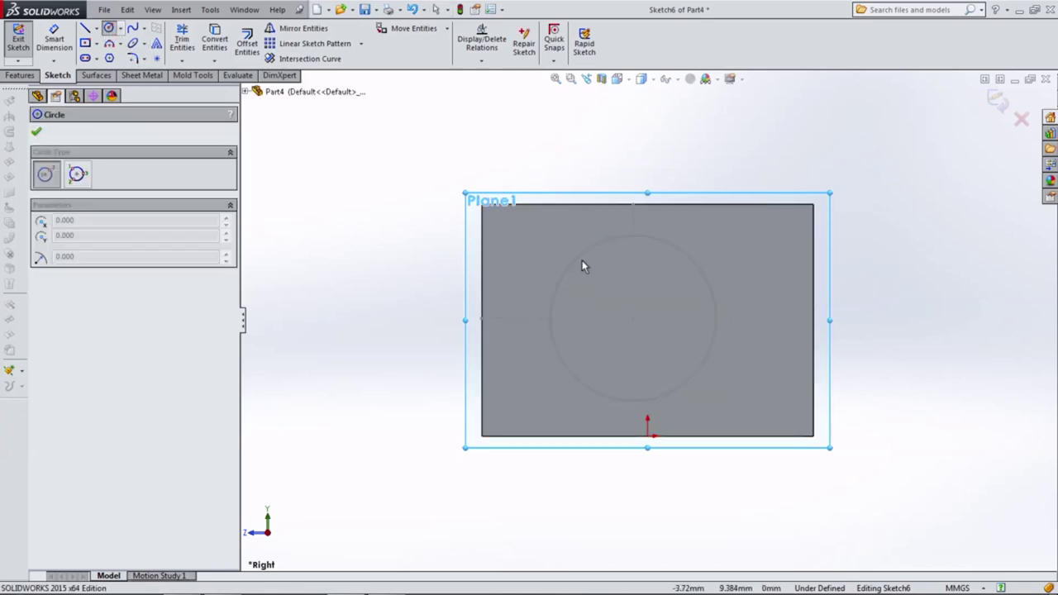
left_click(632, 291)
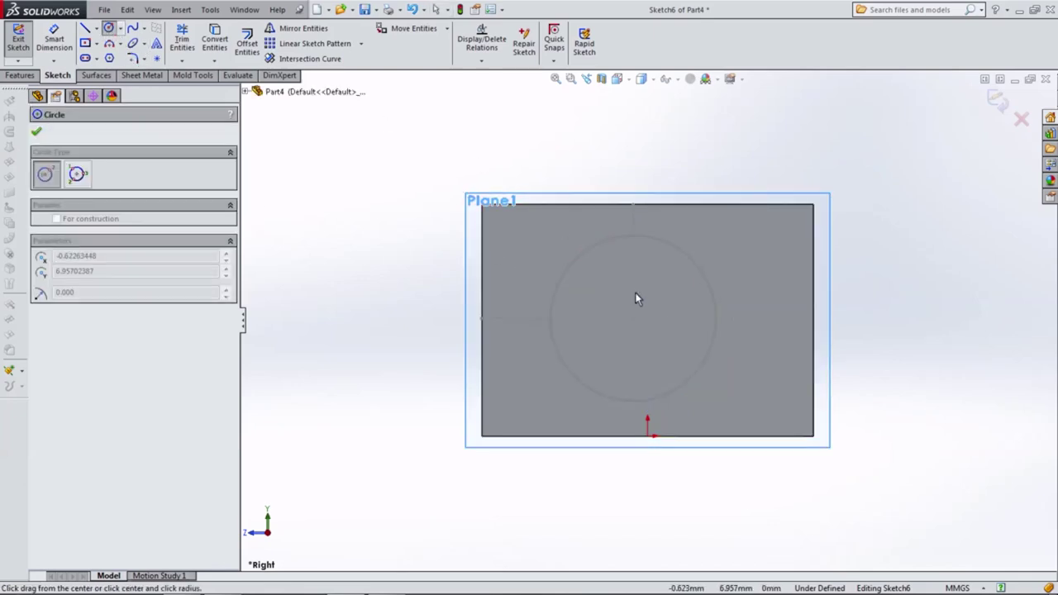
left_click(567, 241)
Step: Draw a construction centerline ending at the circle's centre and make it vertical
left_click(95, 28)
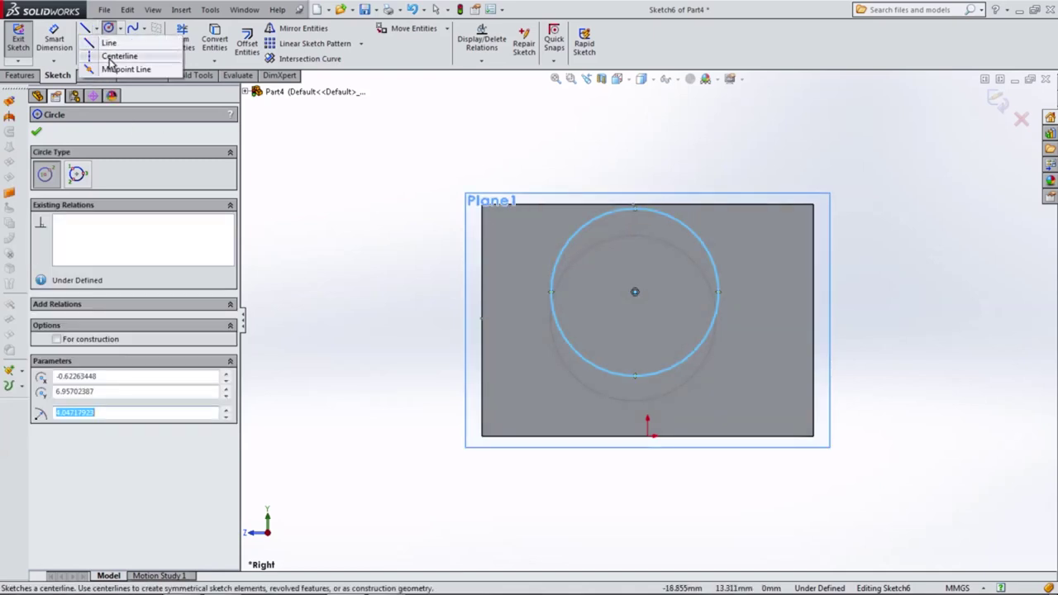
left_click(120, 54)
scroll(664, 270, "down", 5)
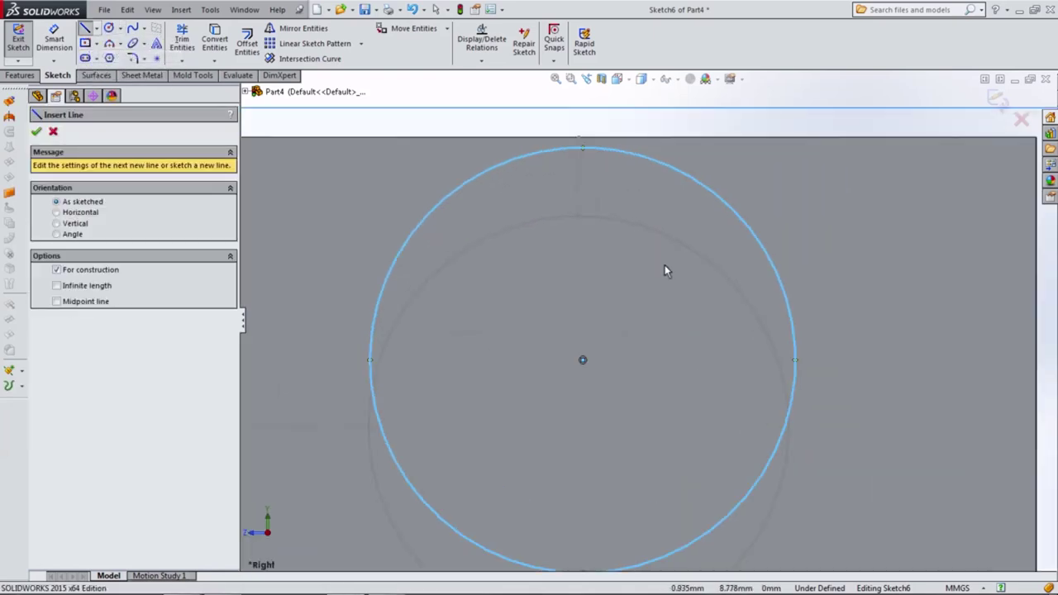
left_click(578, 218)
left_click(582, 361)
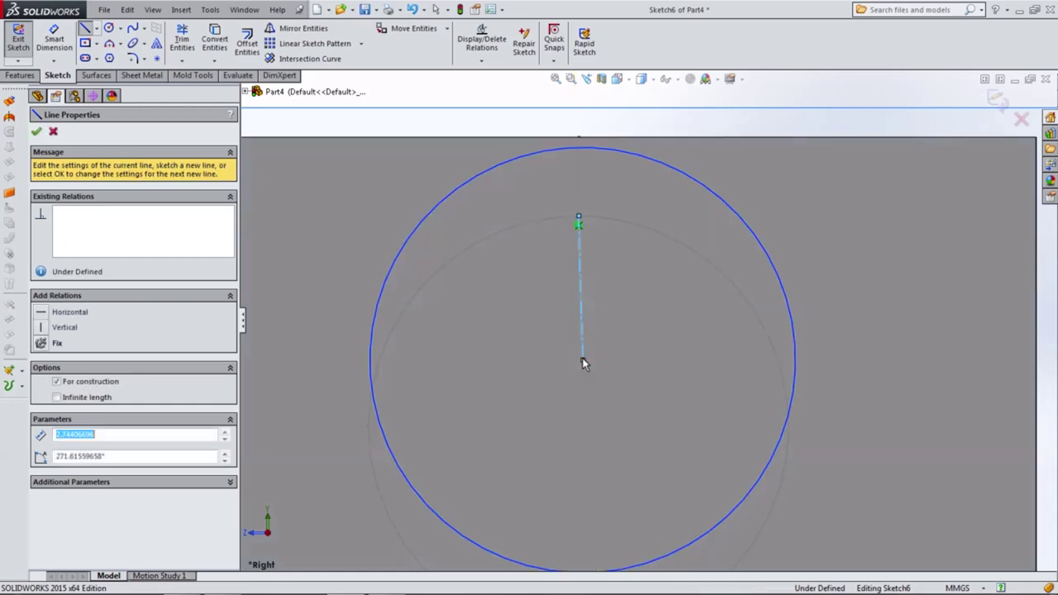
key("Escape")
left_click(54, 132)
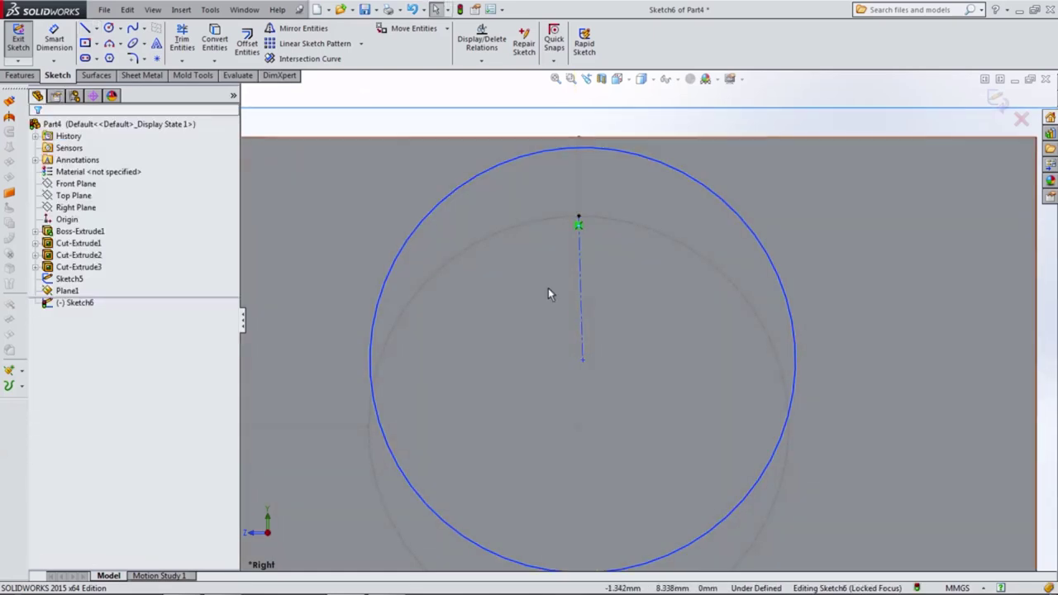
left_click(582, 292)
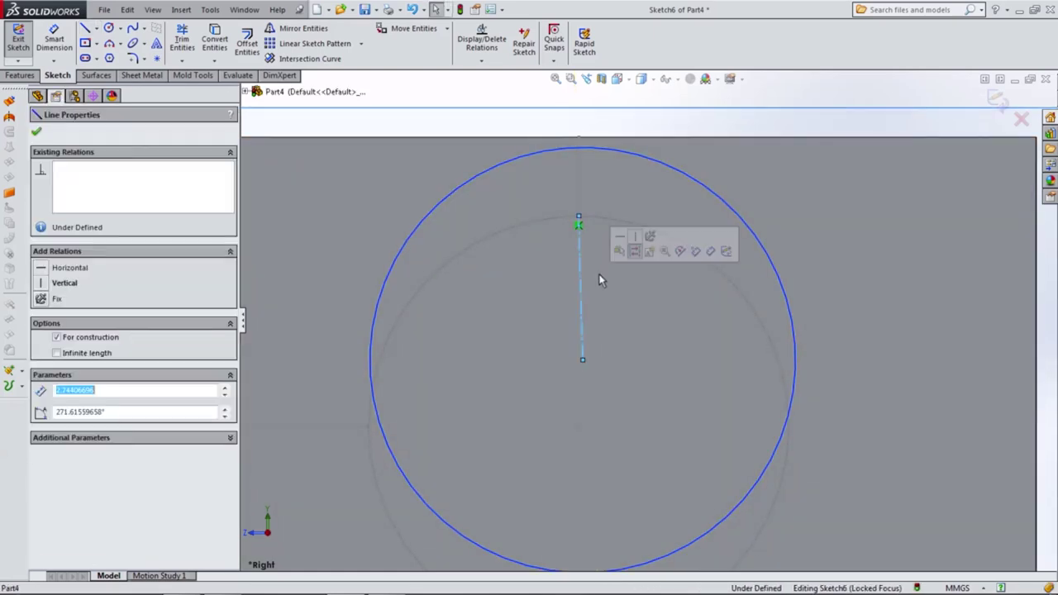
left_click(637, 239)
Step: Make the new circle equal in size to the front-face circle, then orbit to check depth
scroll(587, 281, "up", 3)
key("Escape")
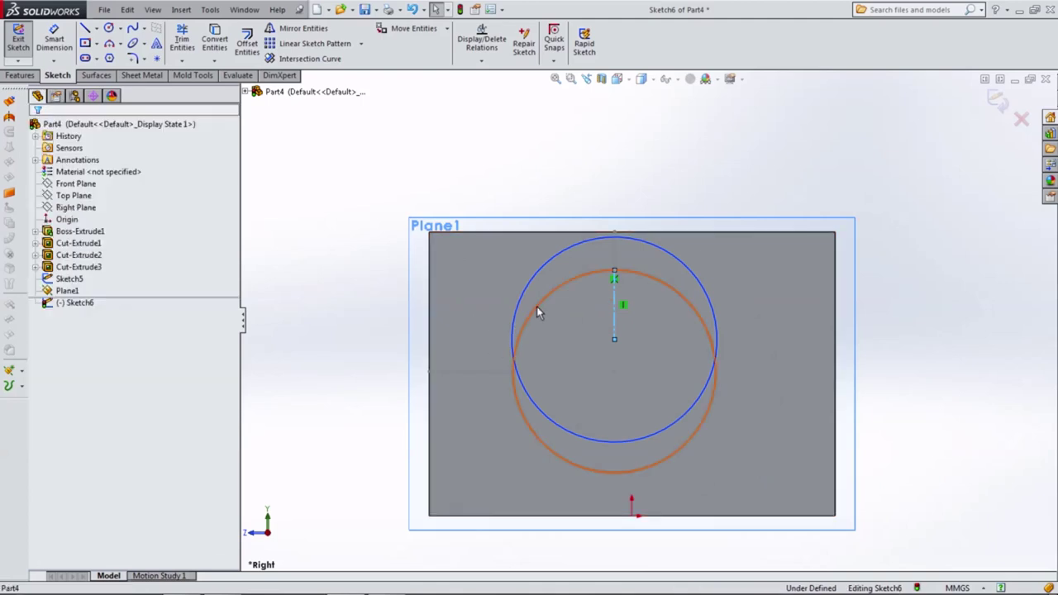
left_click(537, 311)
left_click(524, 295, "ctrl")
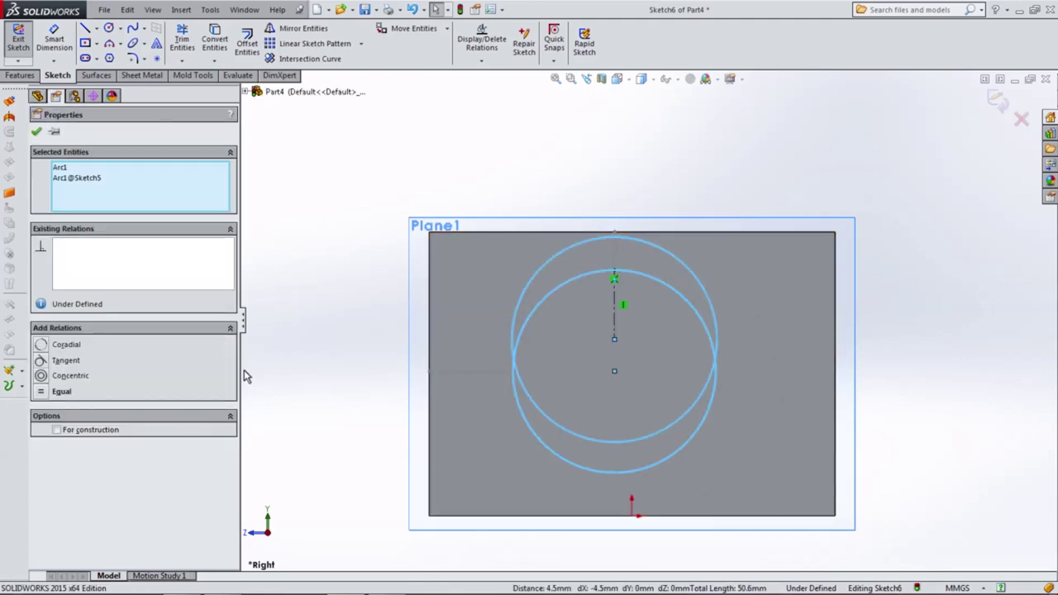
left_click(70, 397)
key("z")
mouse_move(375, 284)
middle_mouse_down()
mouse_move(462, 318)
mouse_move(421, 304)
mouse_move(370, 317)
mouse_move(369, 301)
middle_mouse_up()
right_click_drag(370, 301, 347, 248)
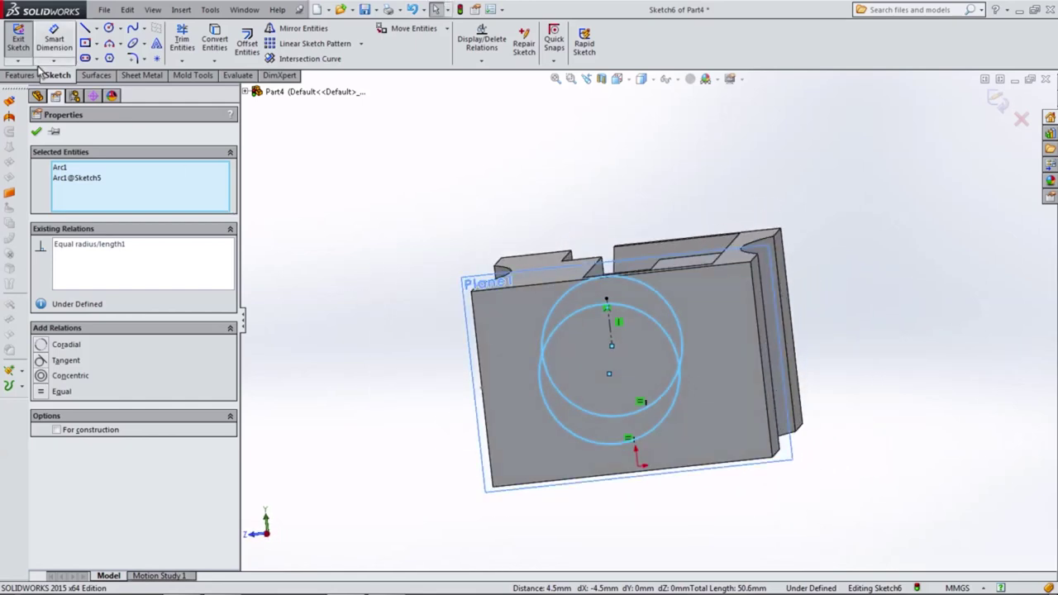
Step: Give the new circle an 8 mm diameter dimension and return to the face-on view
left_click(563, 305)
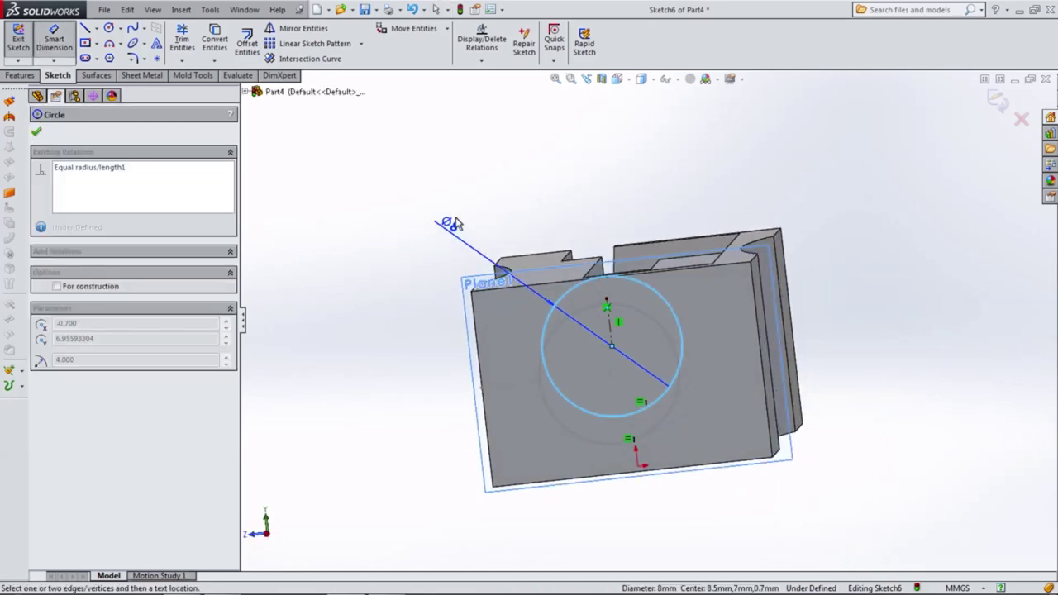
left_click(452, 223)
mouse_move(431, 254)
middle_mouse_down()
mouse_move(533, 316)
mouse_move(529, 296)
middle_mouse_up()
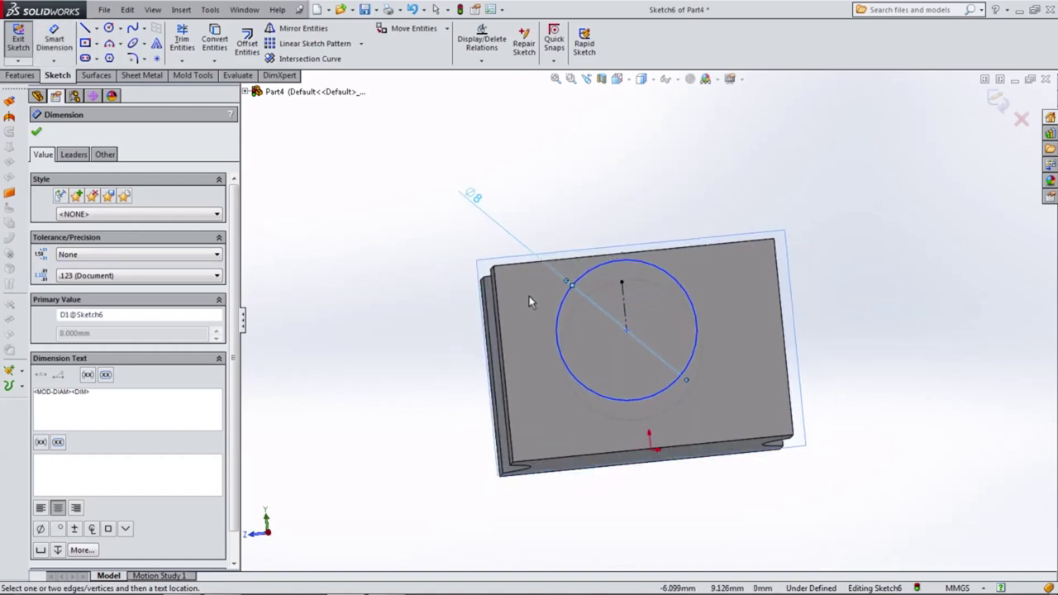
left_click(616, 78)
left_click(652, 128)
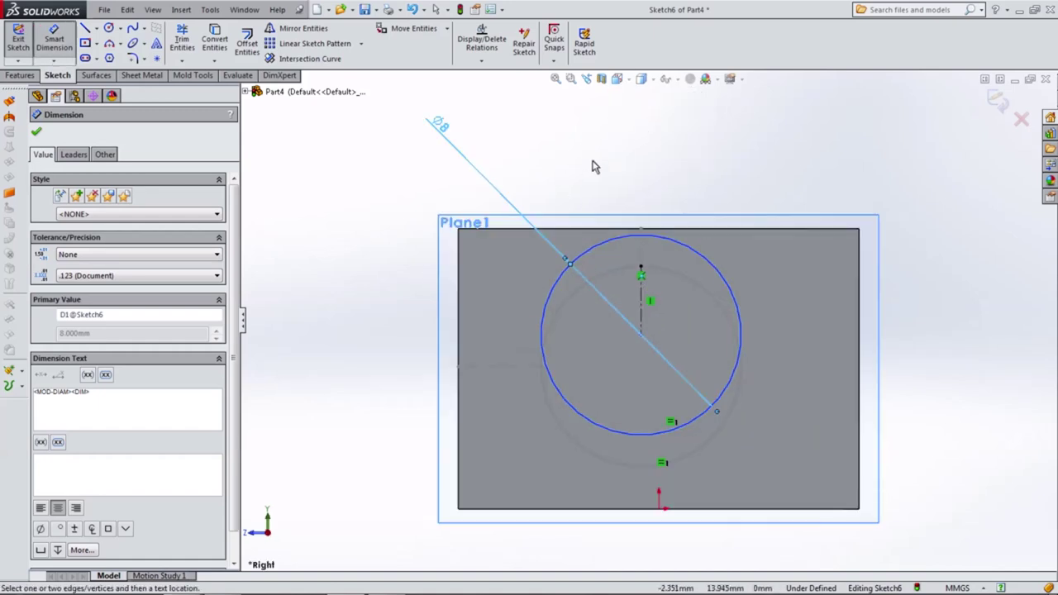
key("Escape")
Step: Drag the circle's centre slightly further down on the plane
scroll(638, 231, "down", 2)
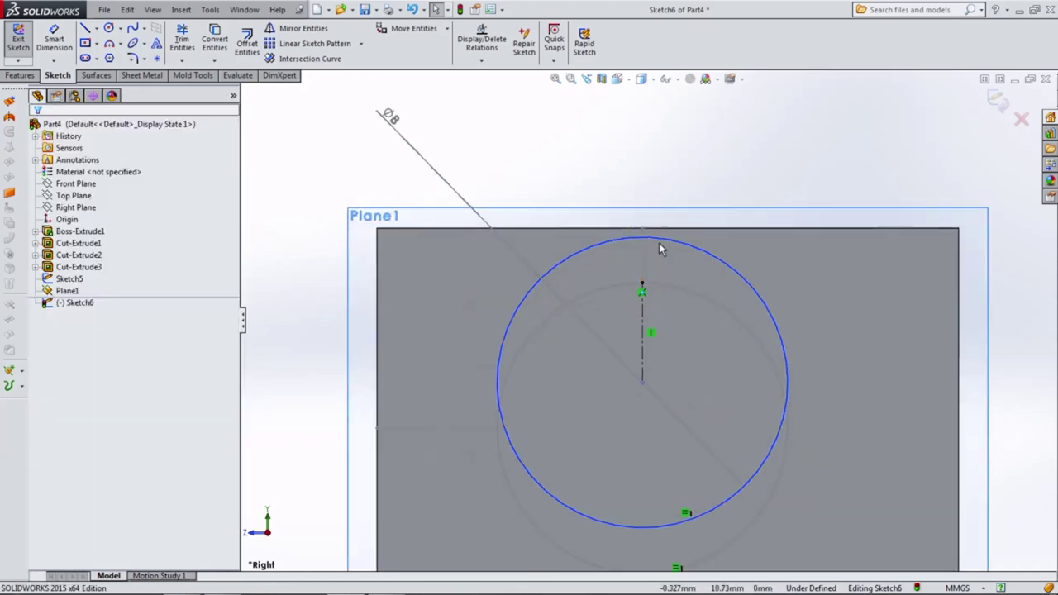
left_click(665, 240)
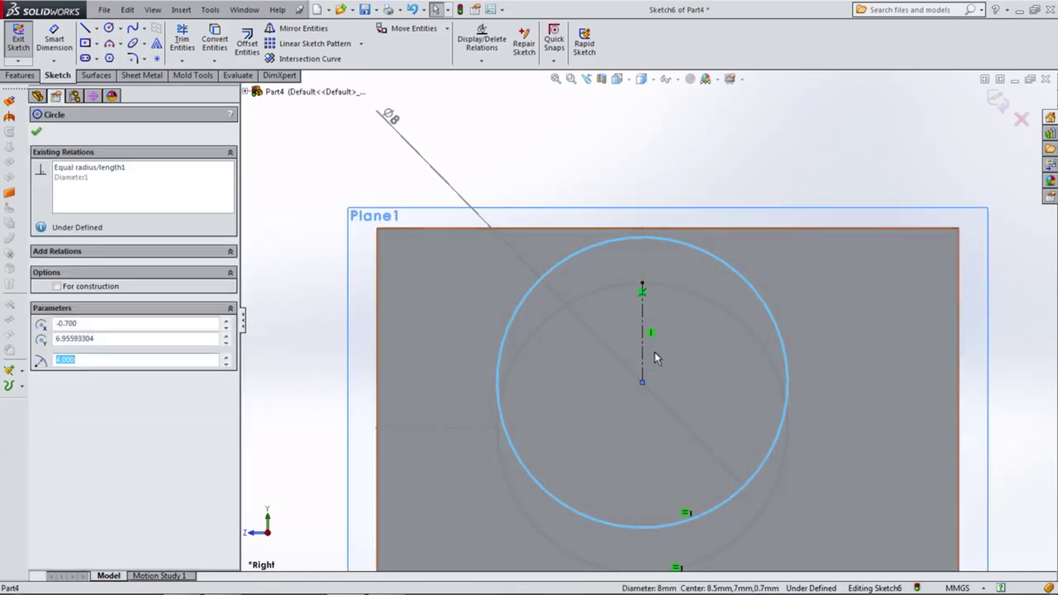
scroll(649, 331, "up", 1)
left_click_drag(643, 371, 643, 387)
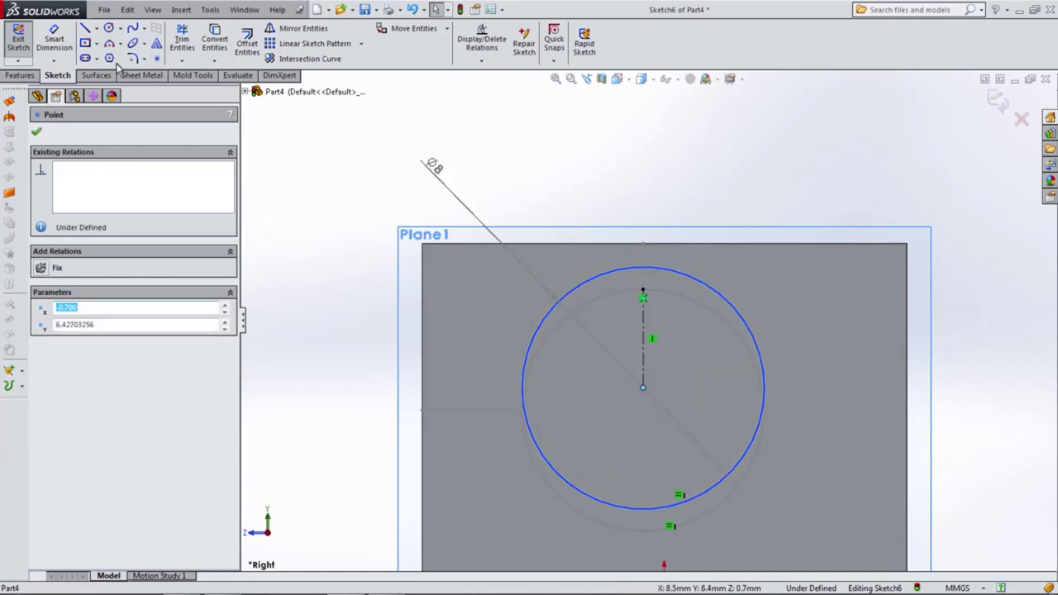
Step: Draw a construction centerline from the circle's top up to the plate's top edge
left_click(96, 29)
left_click(106, 52)
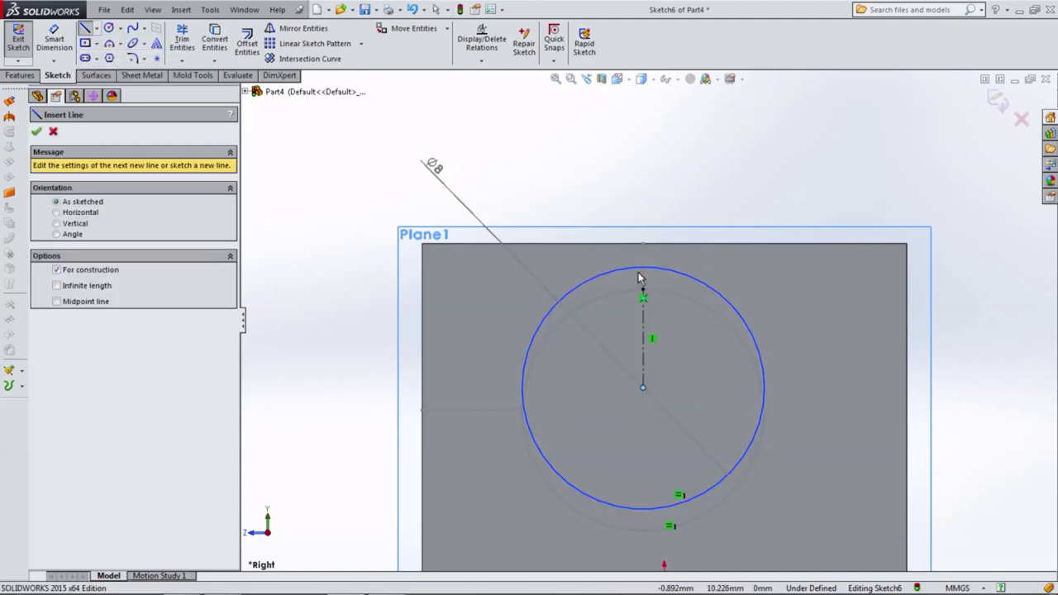
left_click(643, 268)
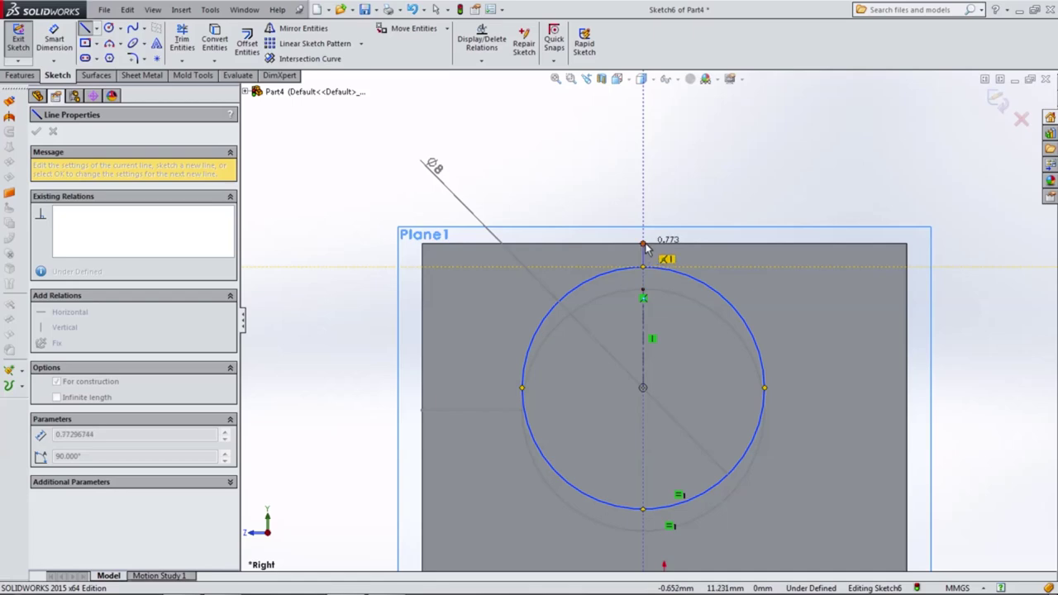
left_click(644, 245)
key("Escape")
Step: Dimension the short centerline to 0.8 mm
left_click(54, 41)
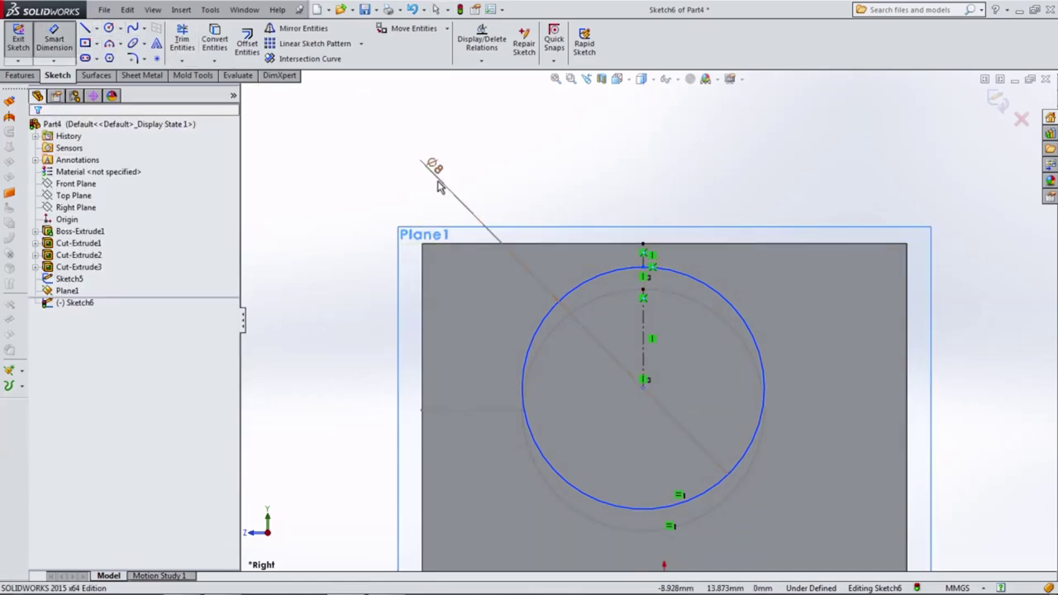
scroll(570, 231, "down", 3)
left_click(701, 283)
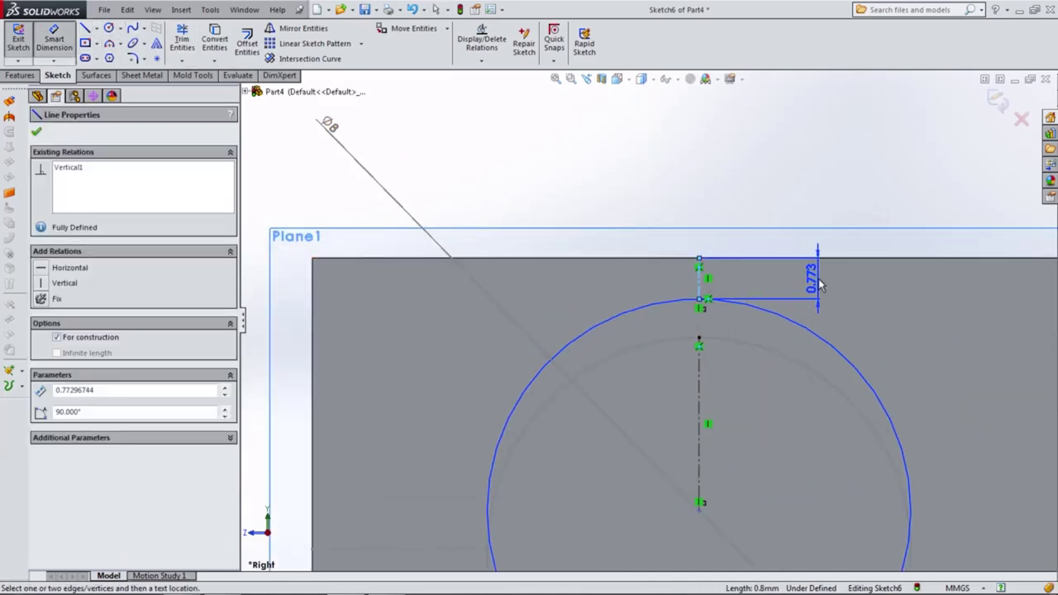
left_click(815, 279)
type("8")
key("Return")
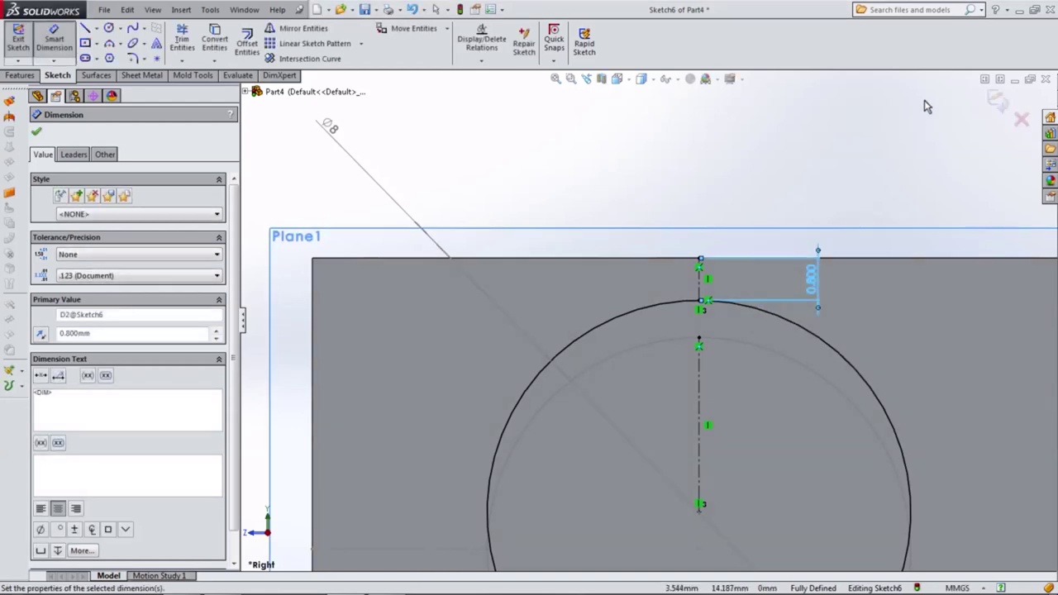
Step: Reposition the 0.800 and Ø8 dimensions, zoom to fit, and exit Sketch6 into a 3D view
scroll(644, 316, "up", 1)
left_click(733, 218)
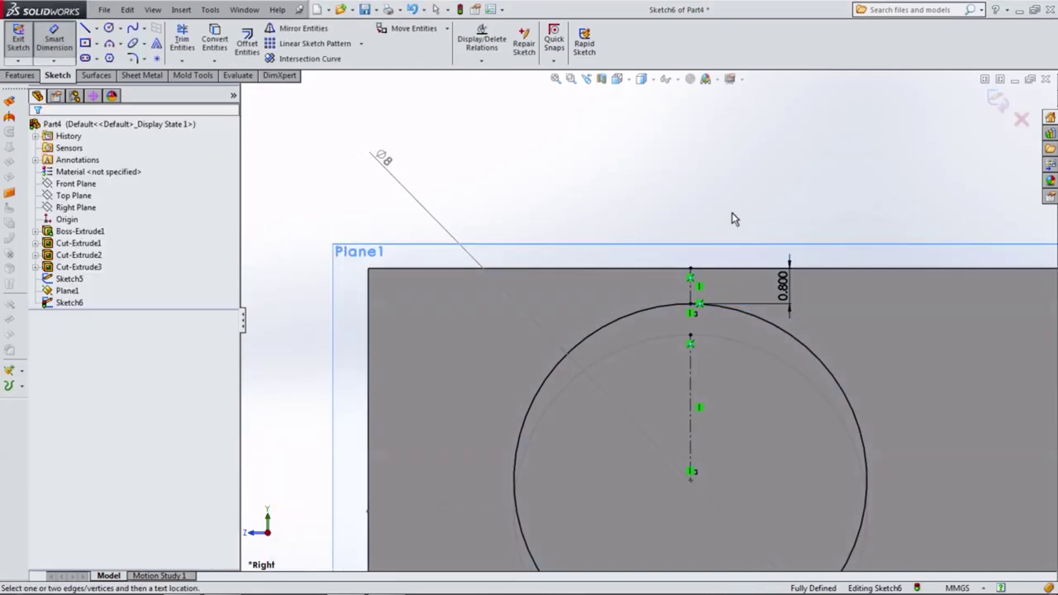
left_click_drag(791, 295, 640, 221)
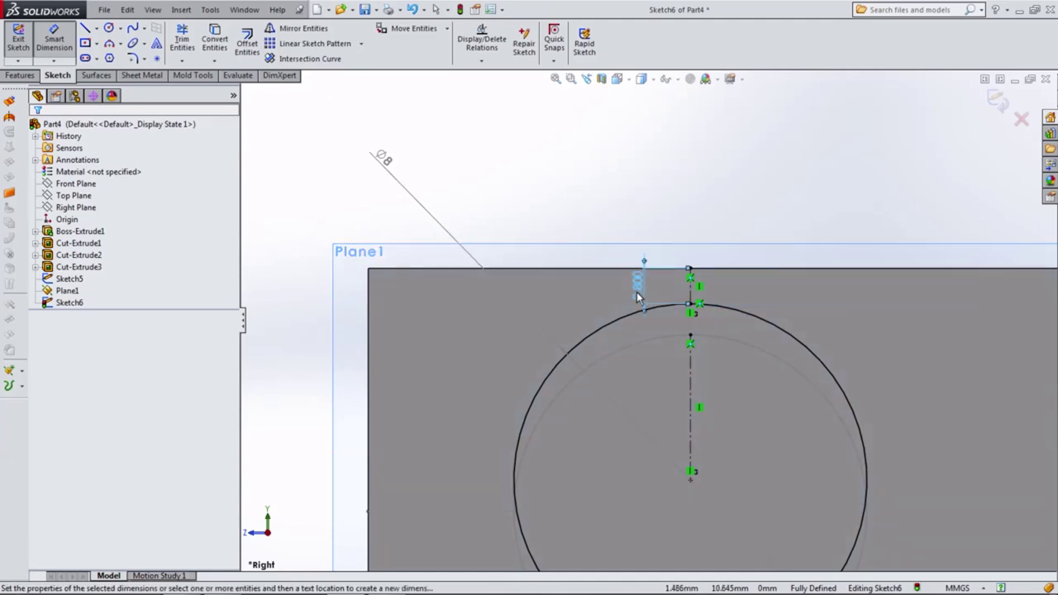
left_click(742, 213)
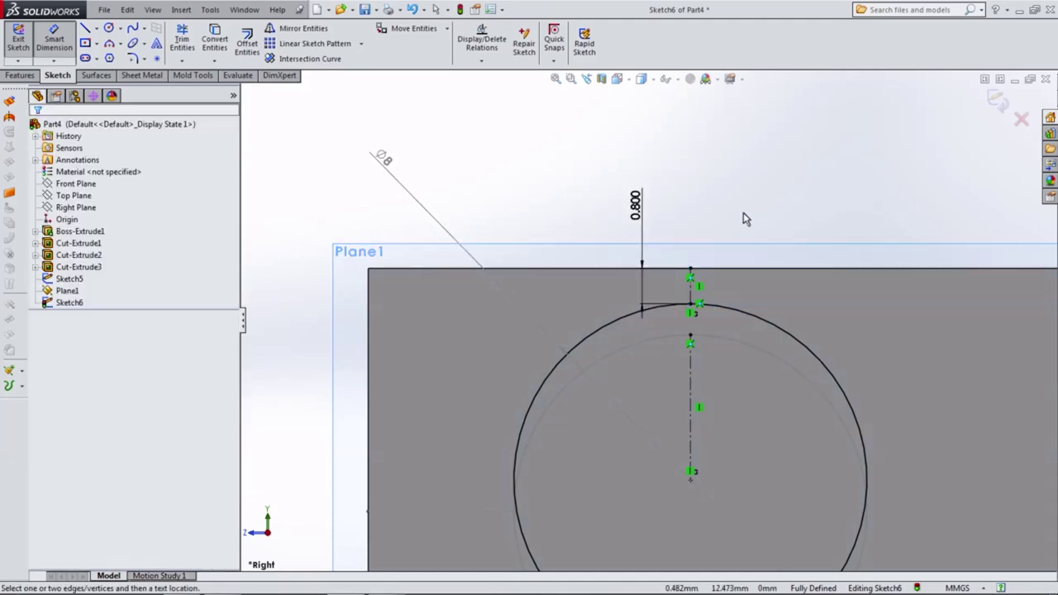
left_click_drag(379, 159, 455, 182)
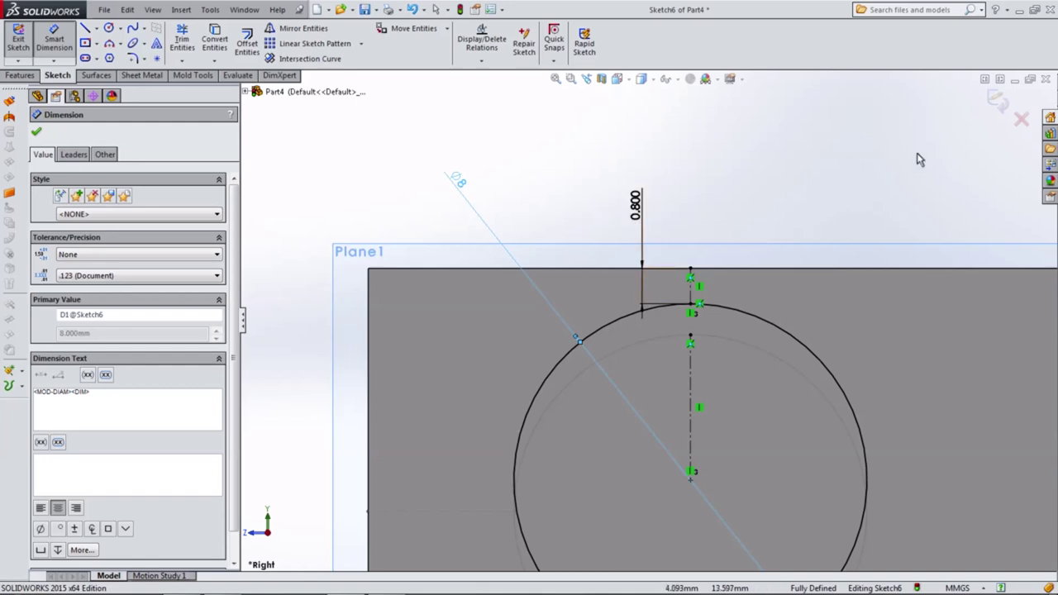
key("z")
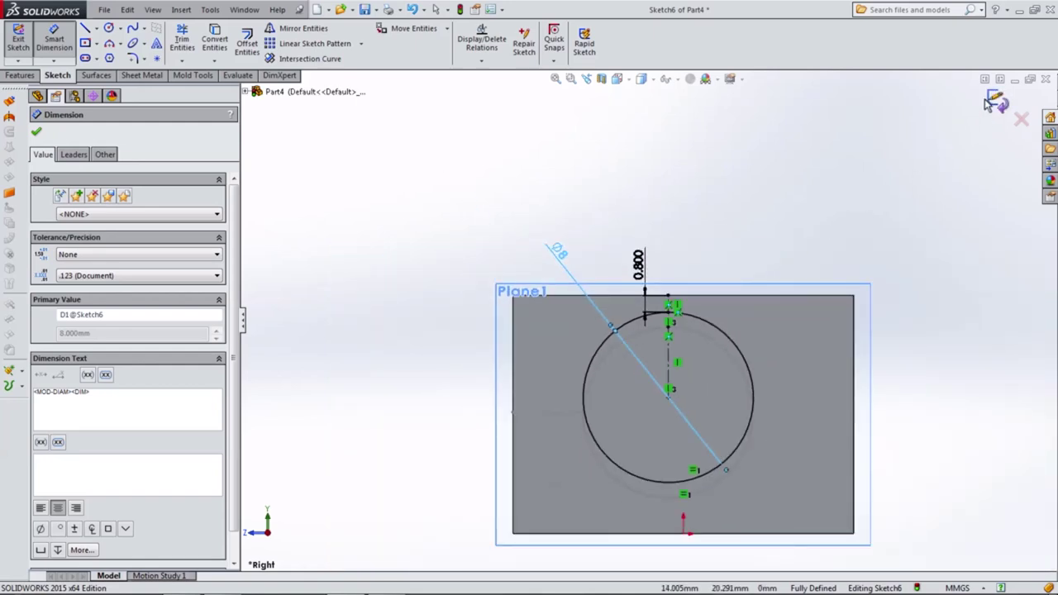
left_click(987, 100)
middle_click_drag(632, 211, 654, 240)
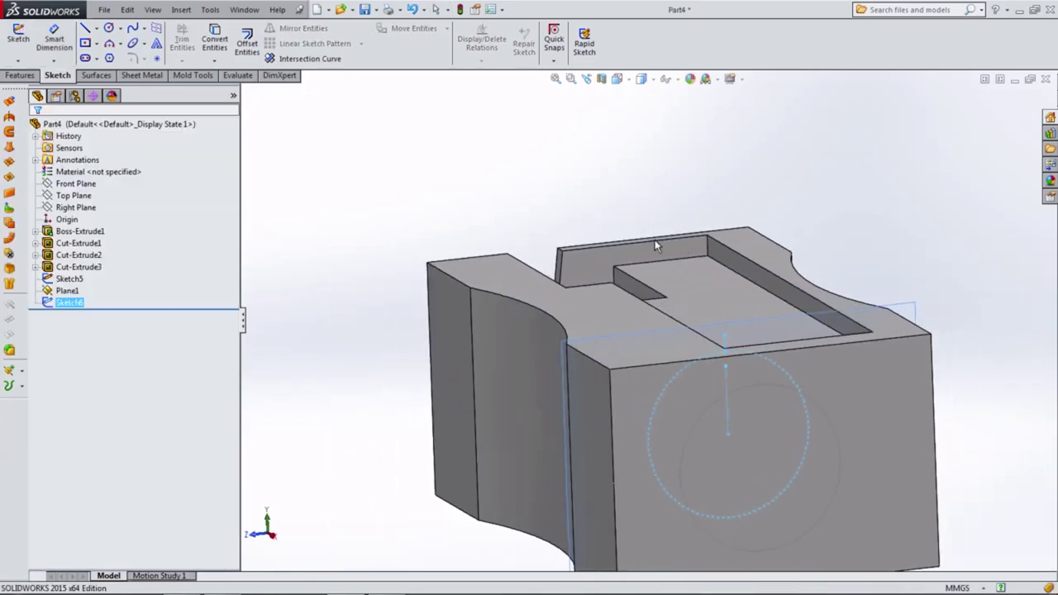
Step: Sketch one horizontal construction centerline across the upper front face as Sketch7
left_click(504, 177)
scroll(744, 363, "down", 3)
left_click(777, 347)
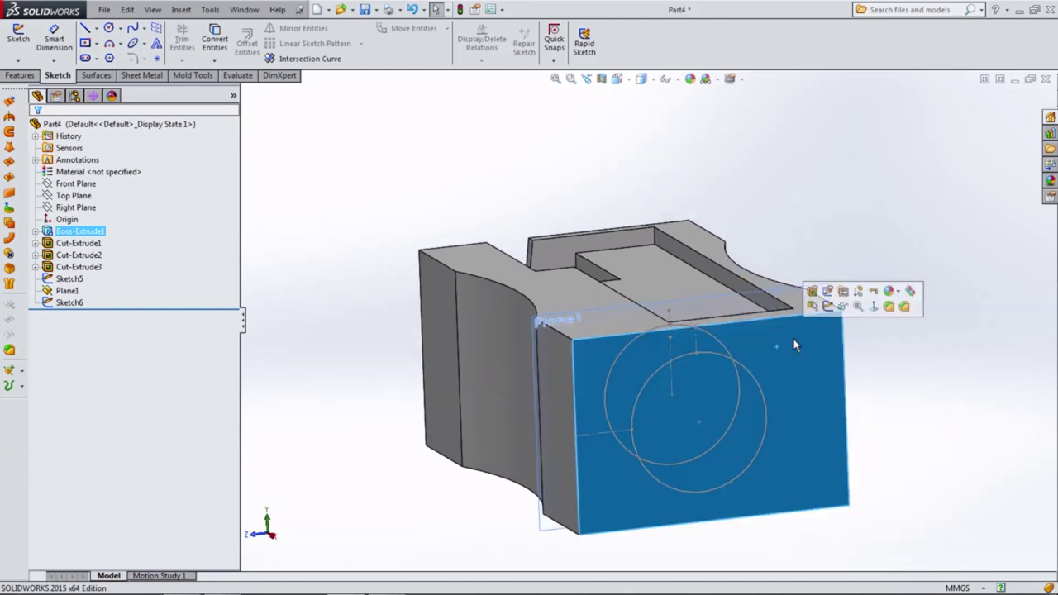
left_click(836, 308)
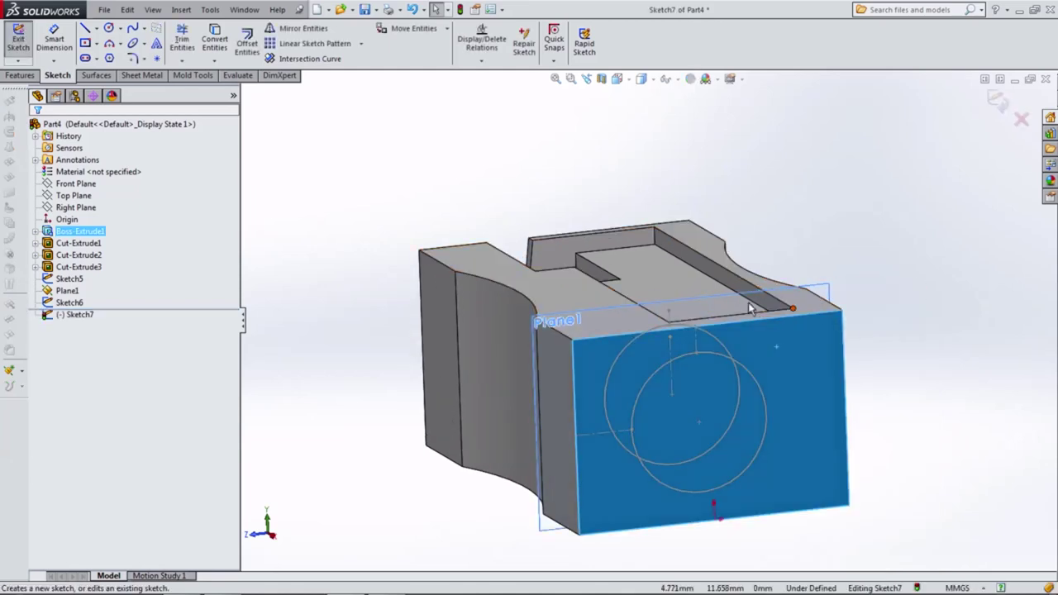
left_click(98, 29)
left_click(111, 51)
scroll(712, 362, "down", 2)
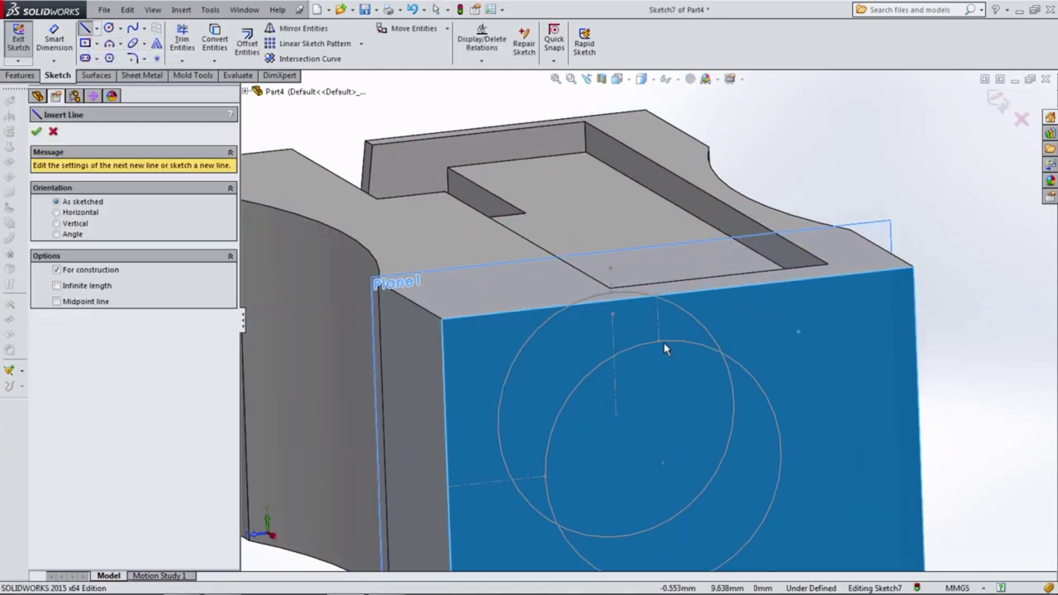
left_click_drag(659, 341, 836, 322)
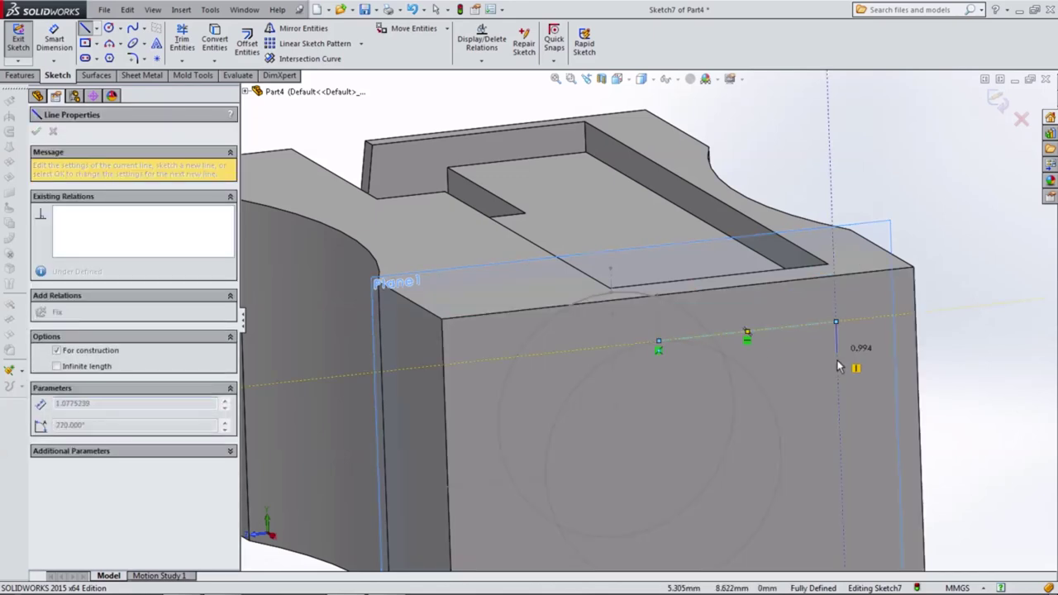
left_click(998, 100)
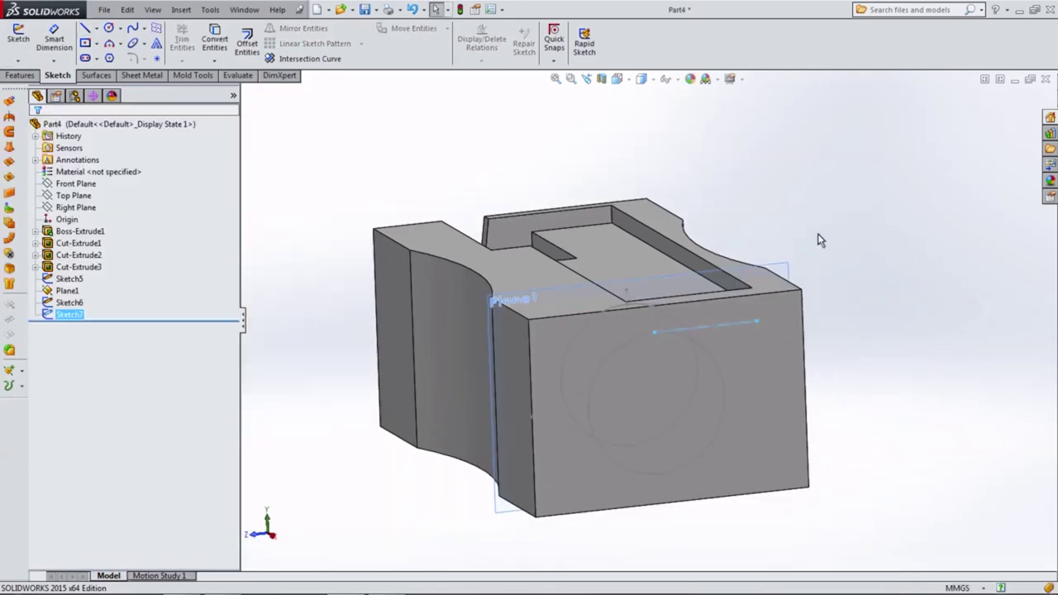
left_click(20, 75)
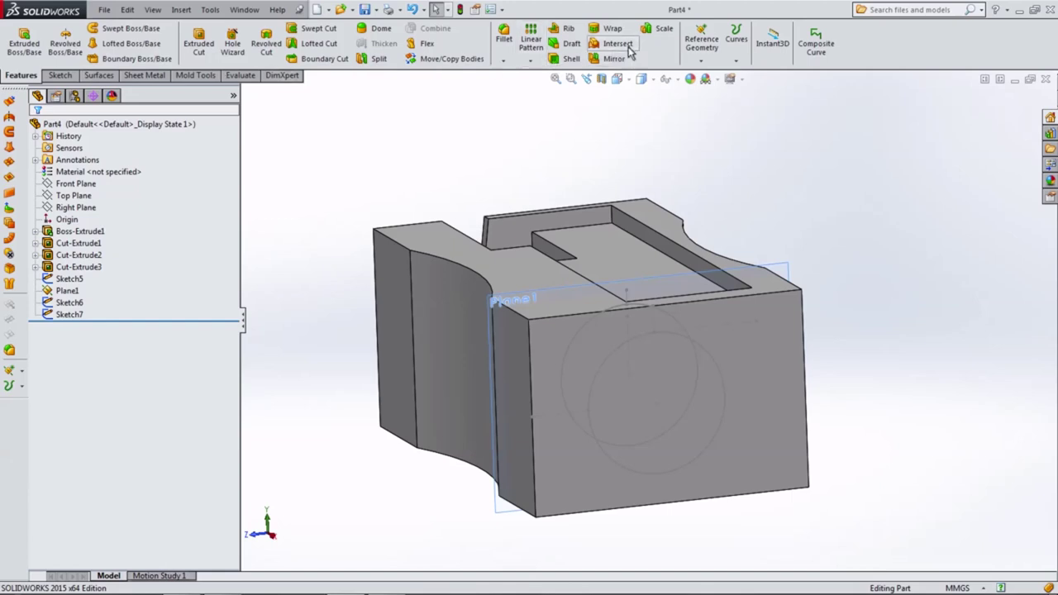
Step: Create Plane2 perpendicular to the Sketch7 centerline, passing through a Sketch5 point
left_click(702, 41)
left_click(709, 72)
scroll(685, 325, "down", 4)
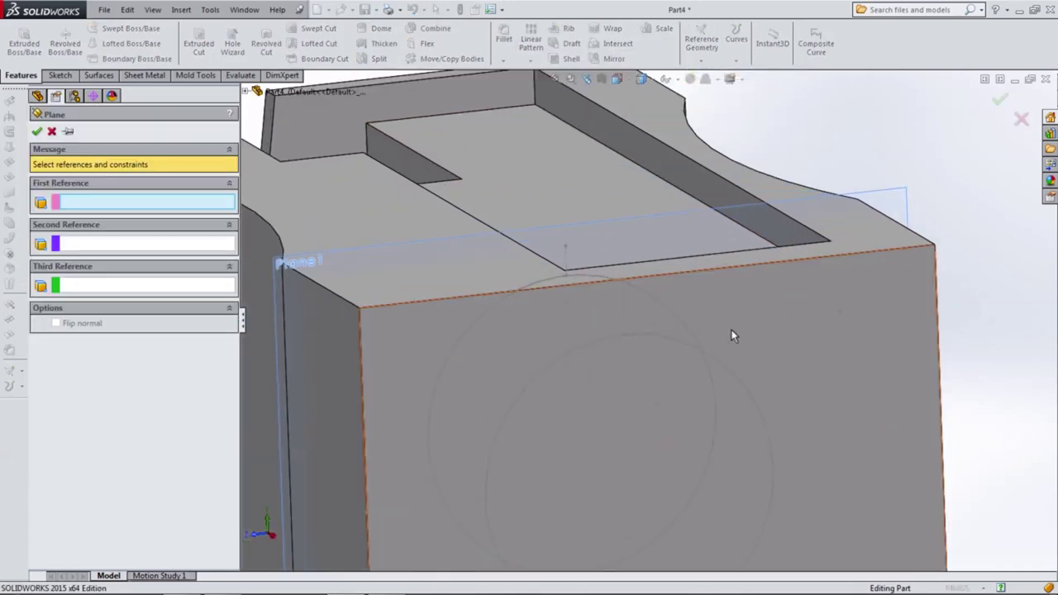
left_click(648, 334)
left_click(624, 338)
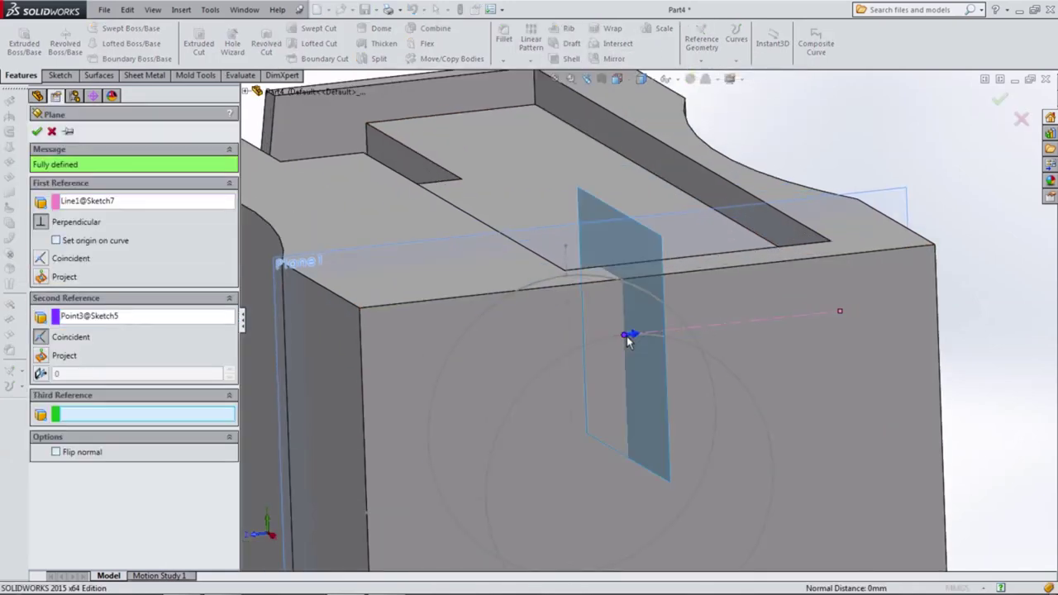
scroll(570, 357, "up", 5)
mouse_move(561, 359)
middle_mouse_down()
mouse_move(656, 380)
mouse_move(553, 389)
mouse_move(600, 391)
middle_mouse_up()
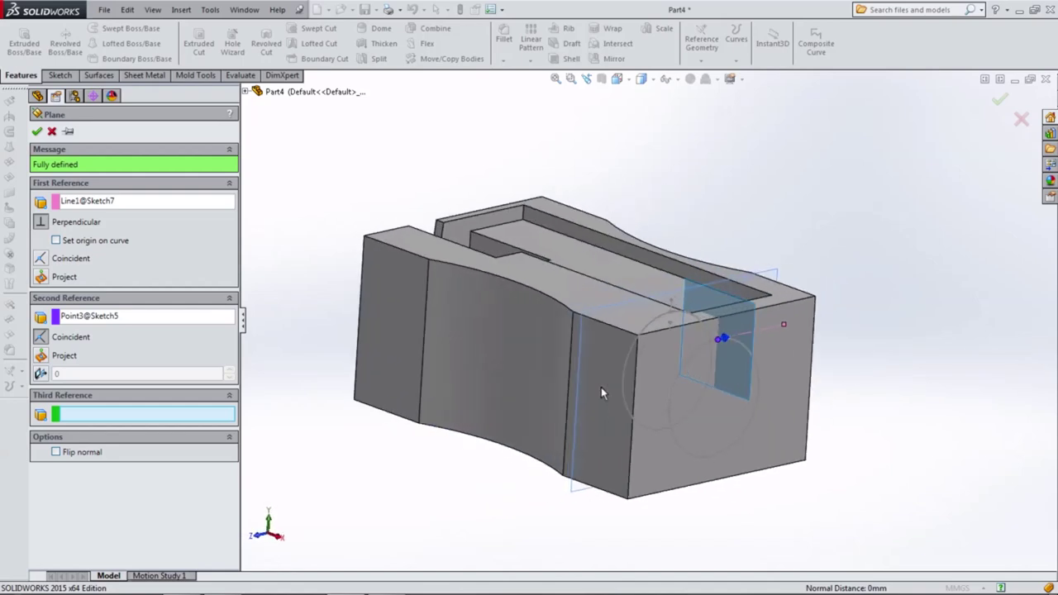
left_click(36, 132)
Step: Select Plane2 and start a new sketch on it
left_click(58, 75)
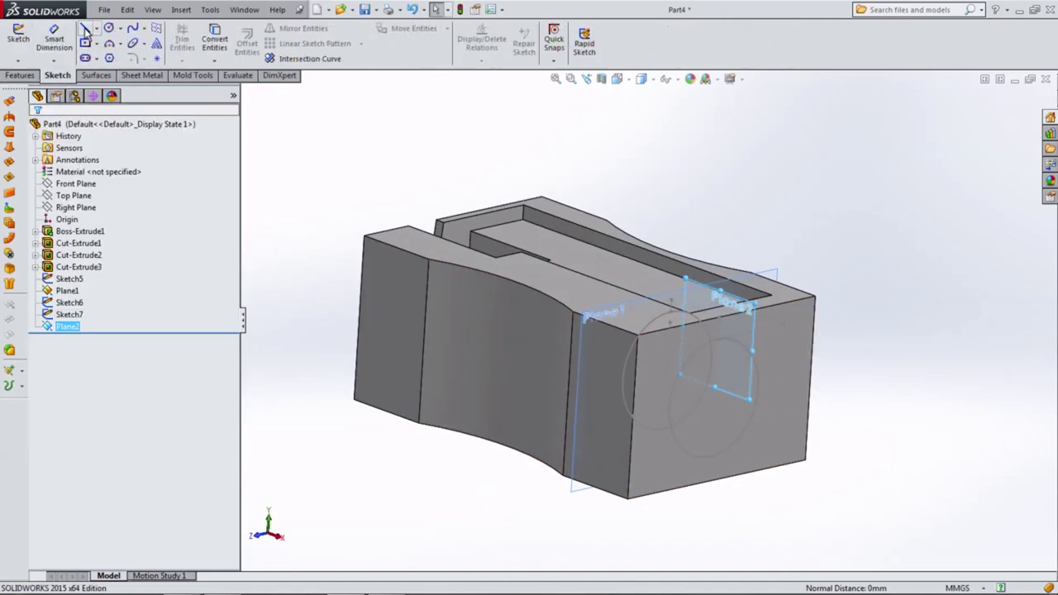
scroll(744, 322, "down", 2)
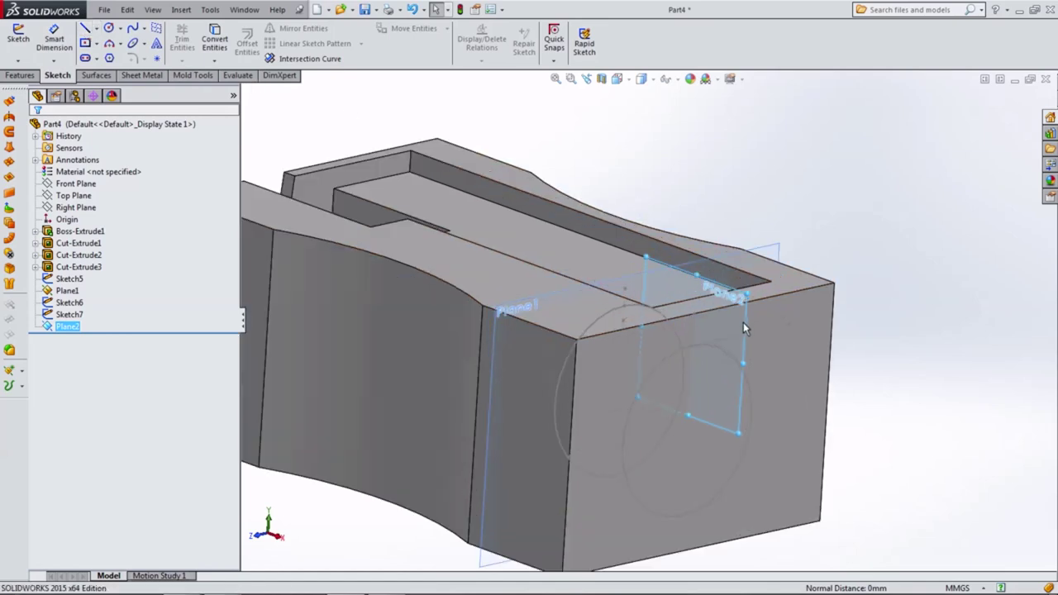
scroll(727, 248, "down", 2)
scroll(735, 190, "down", 2)
left_click(796, 239)
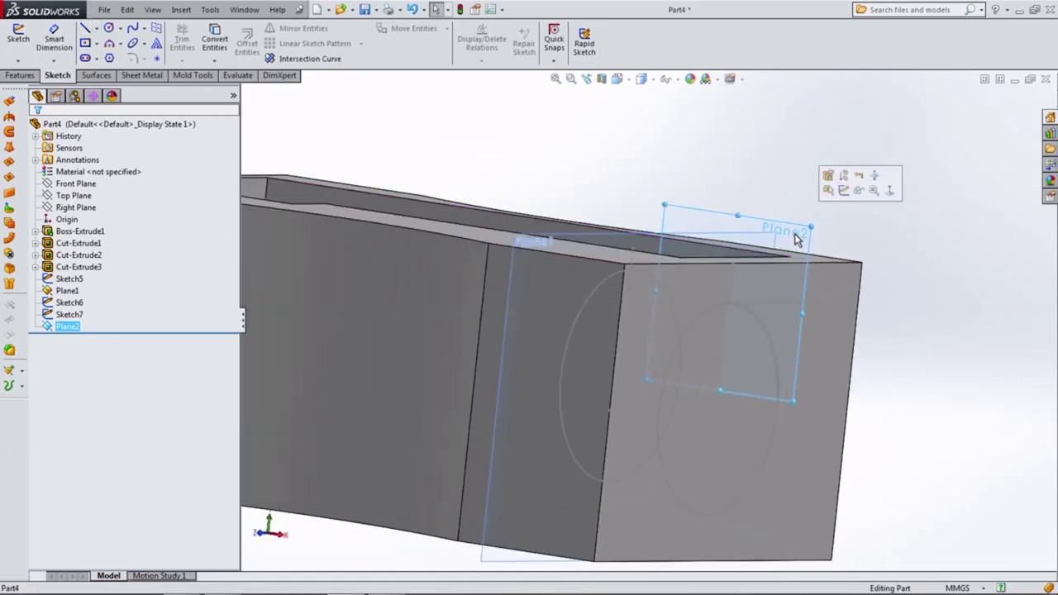
left_click(12, 39)
Step: Draw two connecting lines, an upper one and a lower one, between the circles
left_click(85, 29)
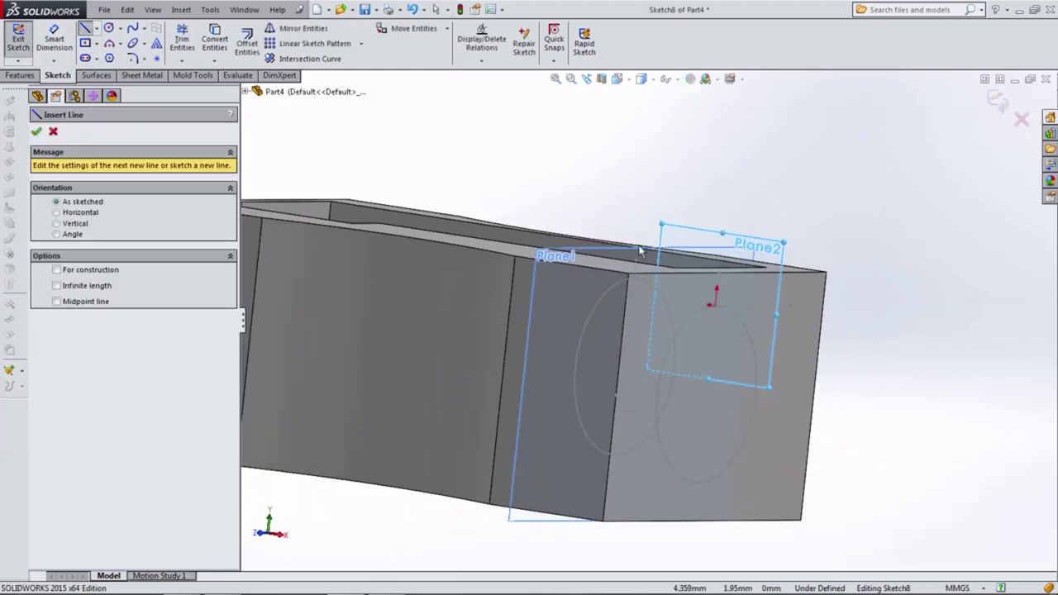
left_click(609, 200)
key("Escape")
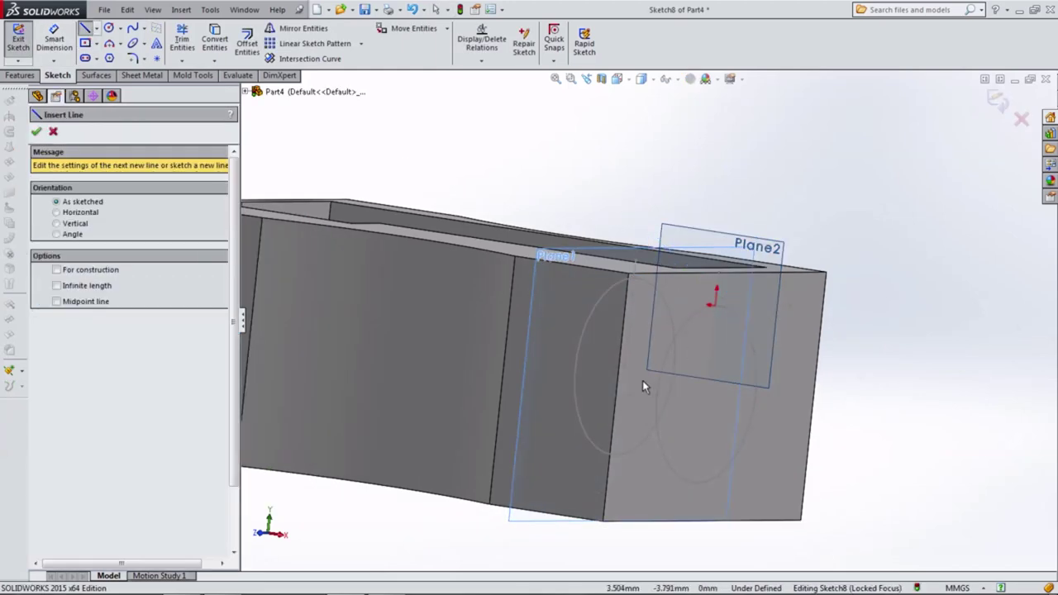
left_click(607, 223)
left_click(737, 316)
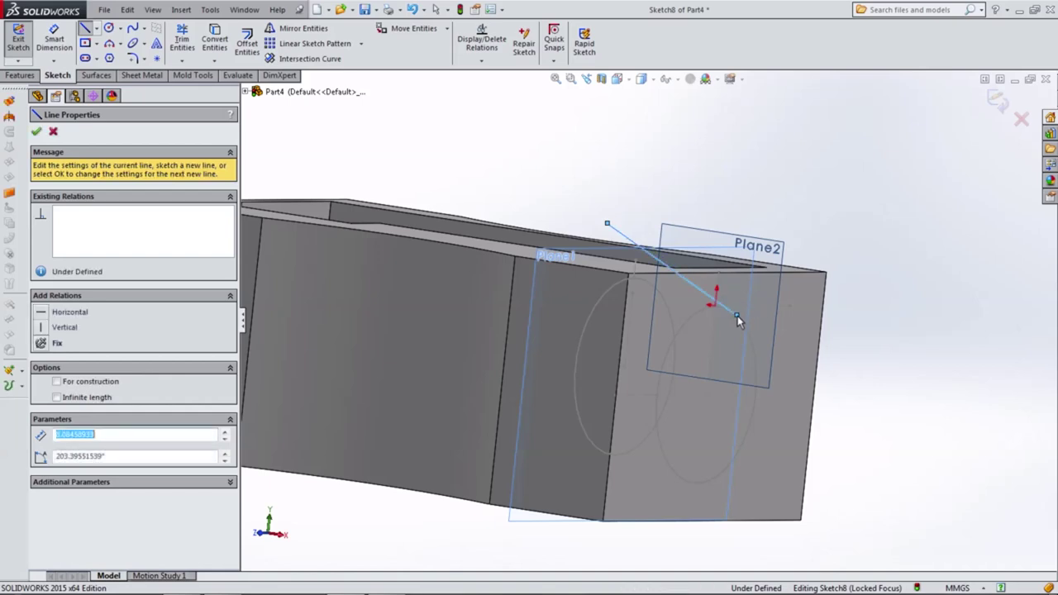
key("Escape")
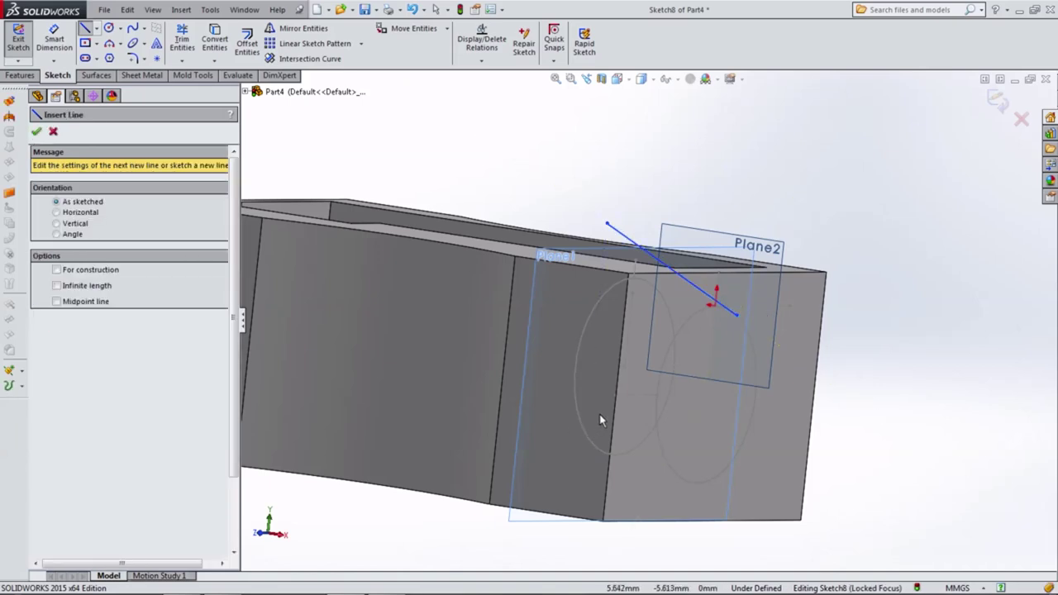
left_click(600, 414)
left_click(688, 491)
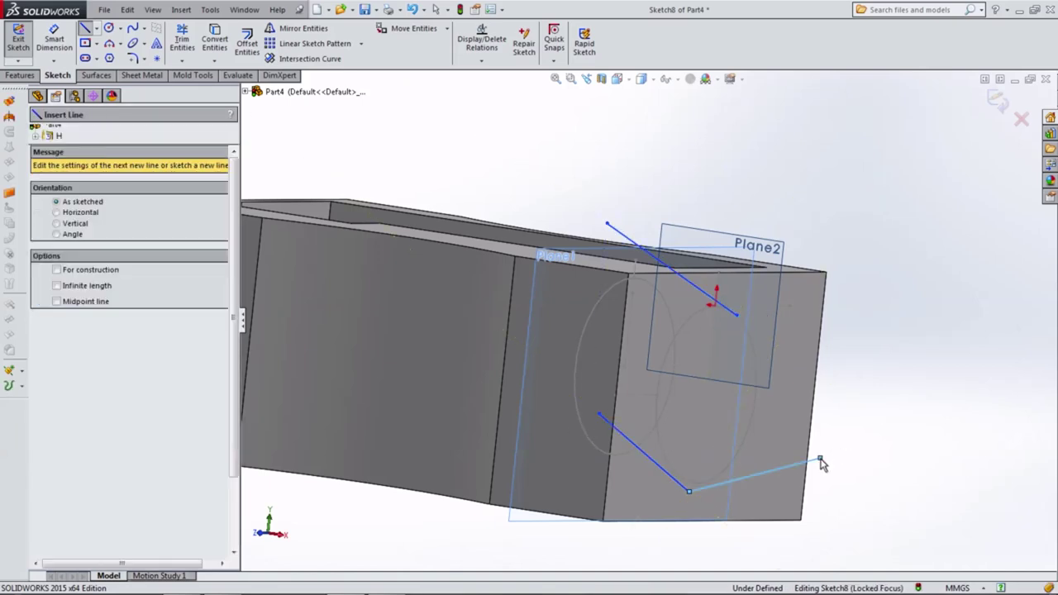
key("Escape")
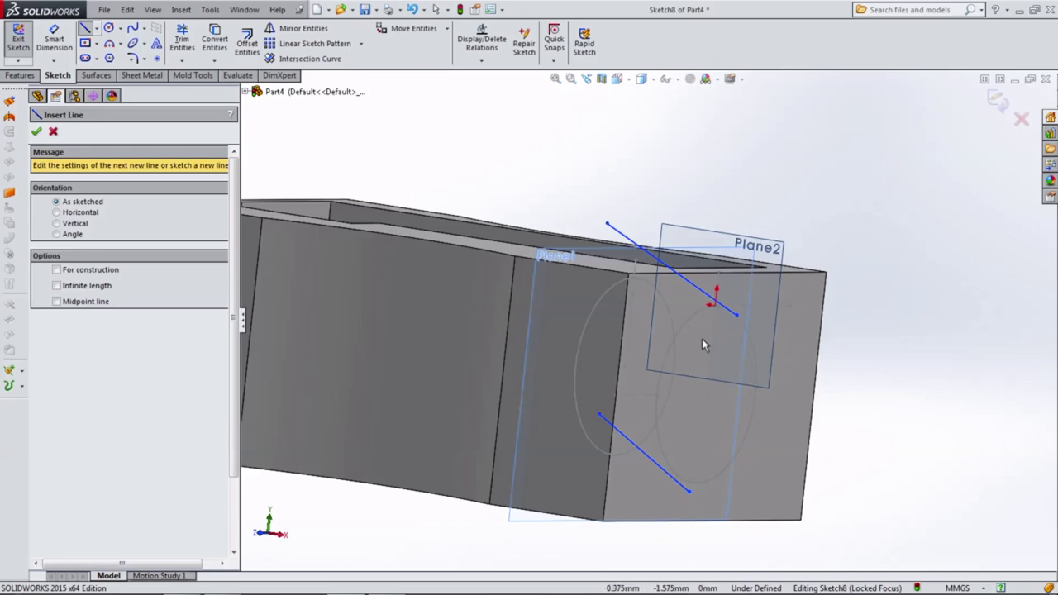
key("Escape")
Step: Pierce the upper line's endpoints onto the Plane1 and Plane2 circles
left_click(610, 291)
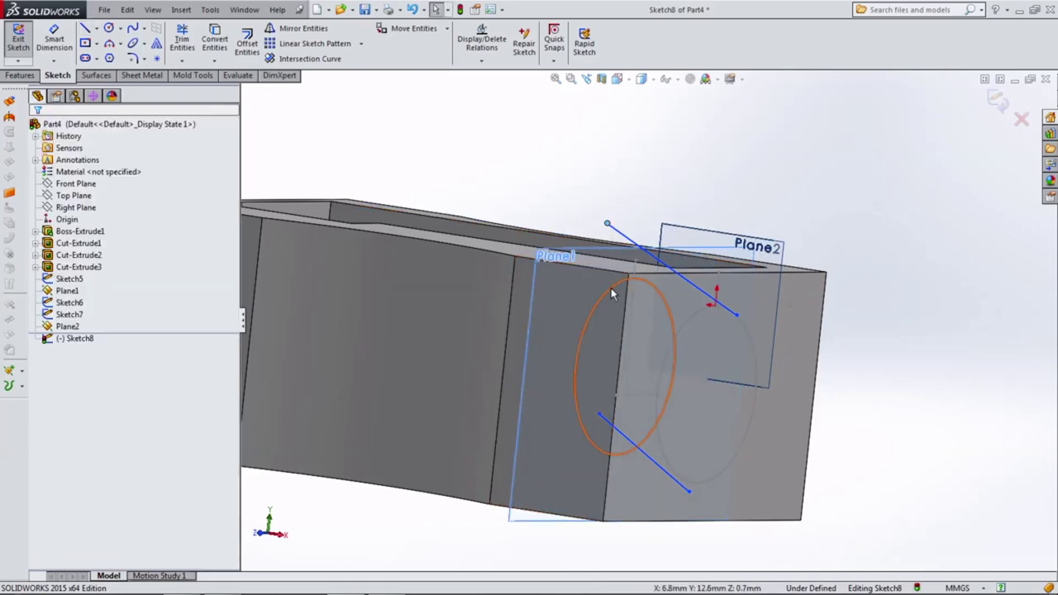
left_click(611, 293)
middle_click_drag(551, 330, 576, 368)
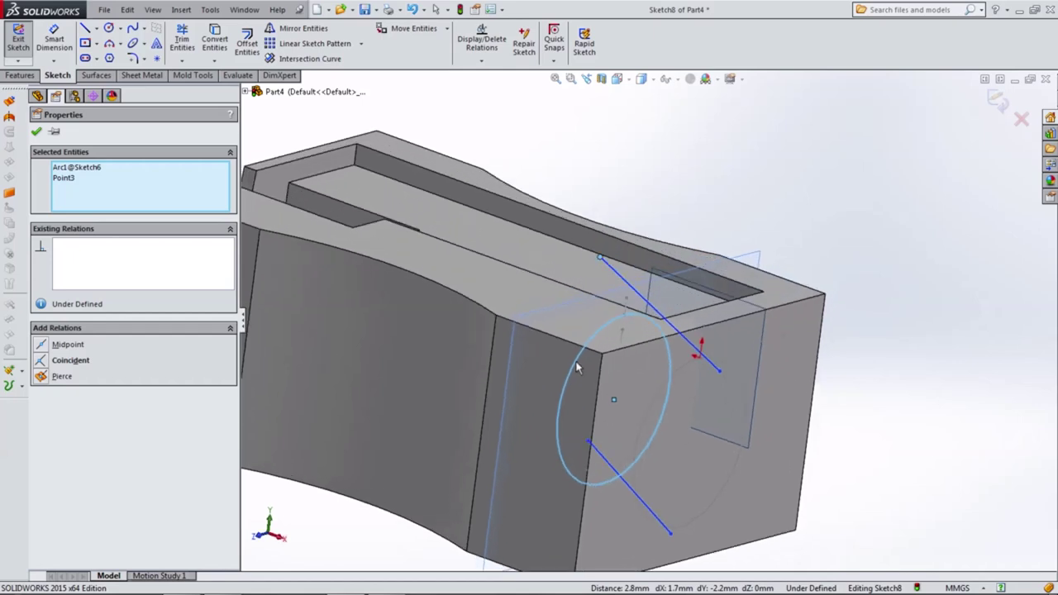
left_click(63, 377)
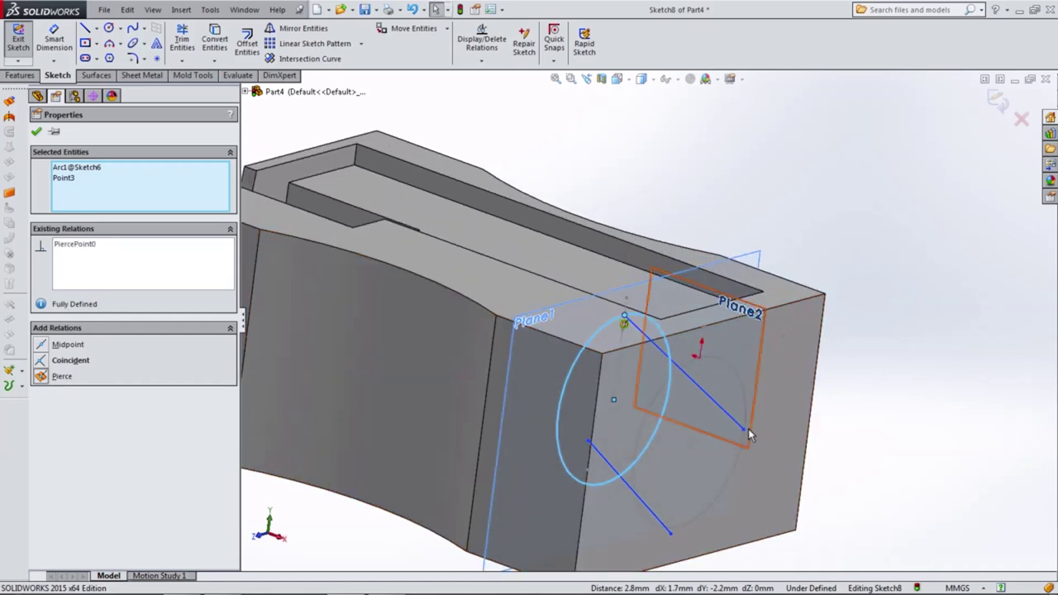
left_click(711, 393)
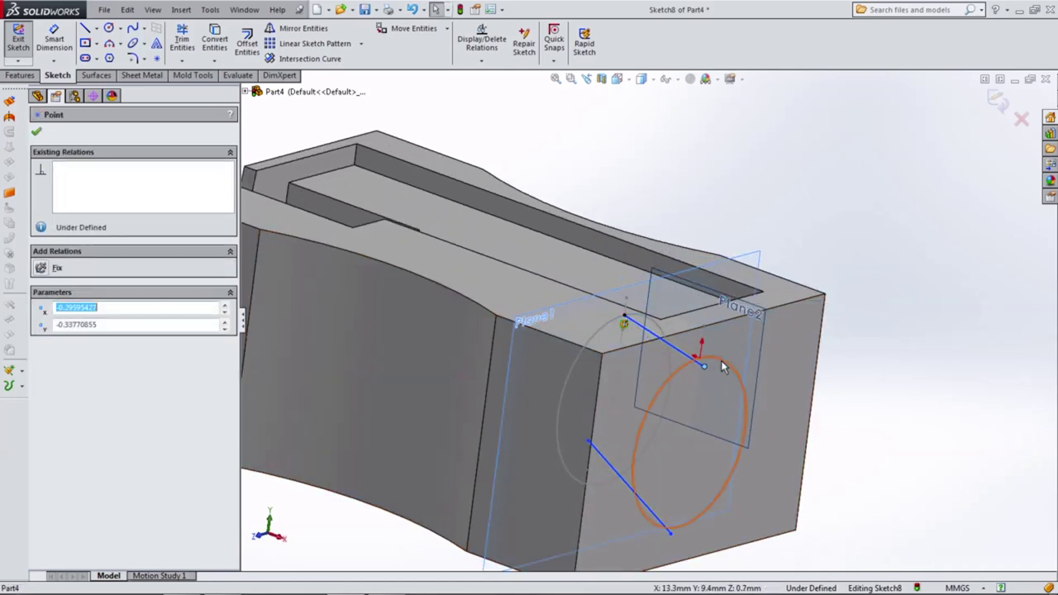
left_click(725, 367, "ctrl")
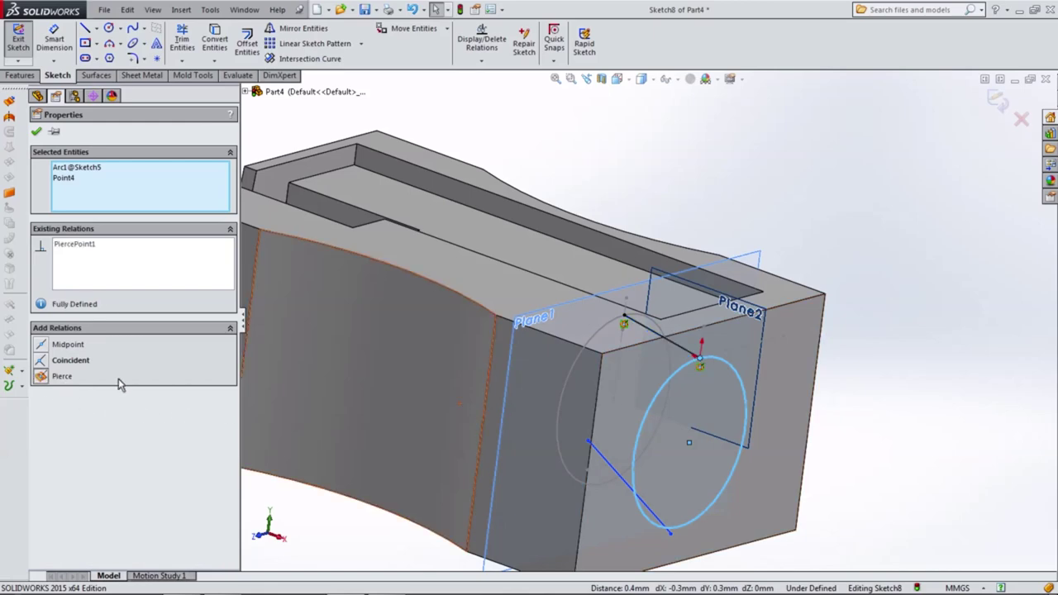
mouse_move(607, 394)
middle_mouse_down()
mouse_move(621, 389)
mouse_move(560, 405)
mouse_move(566, 453)
middle_mouse_up()
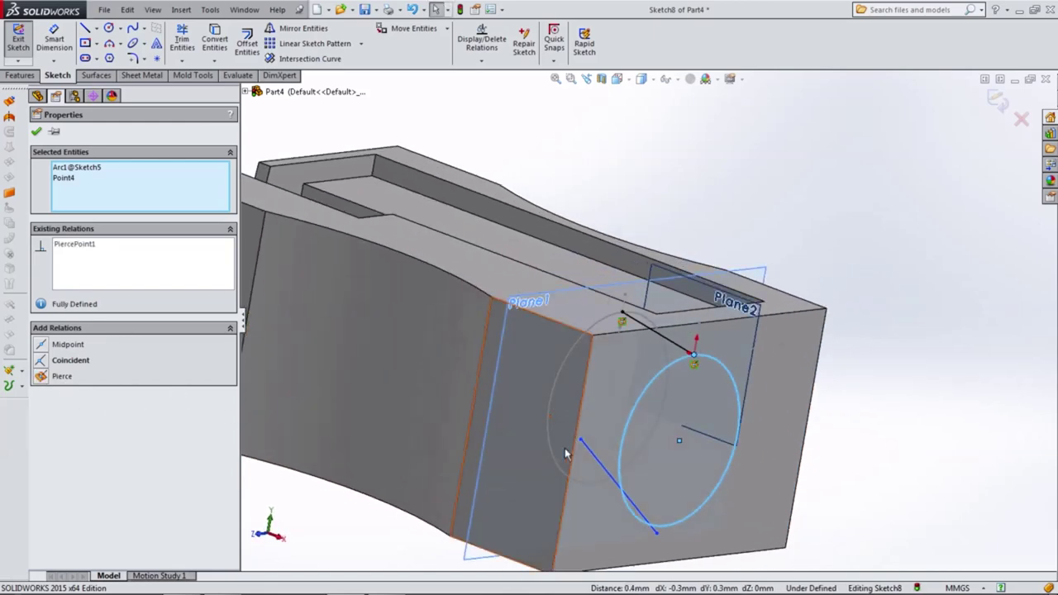
Step: Pierce the lower line's endpoints onto both circles and exit Sketch8
left_click(552, 455)
left_click(581, 440, "ctrl")
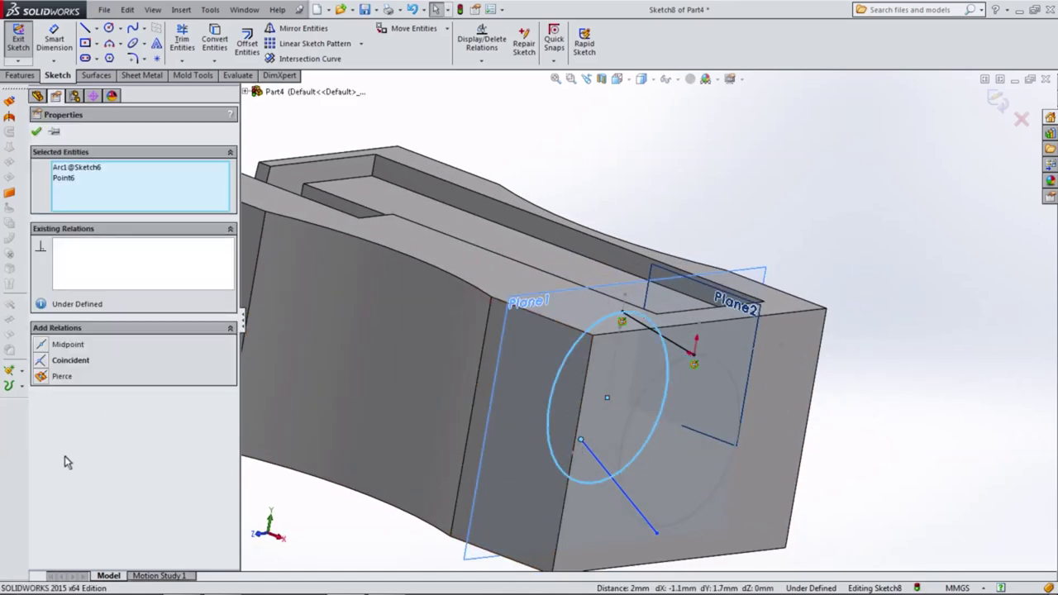
left_click(46, 378)
middle_click_drag(574, 459, 691, 472)
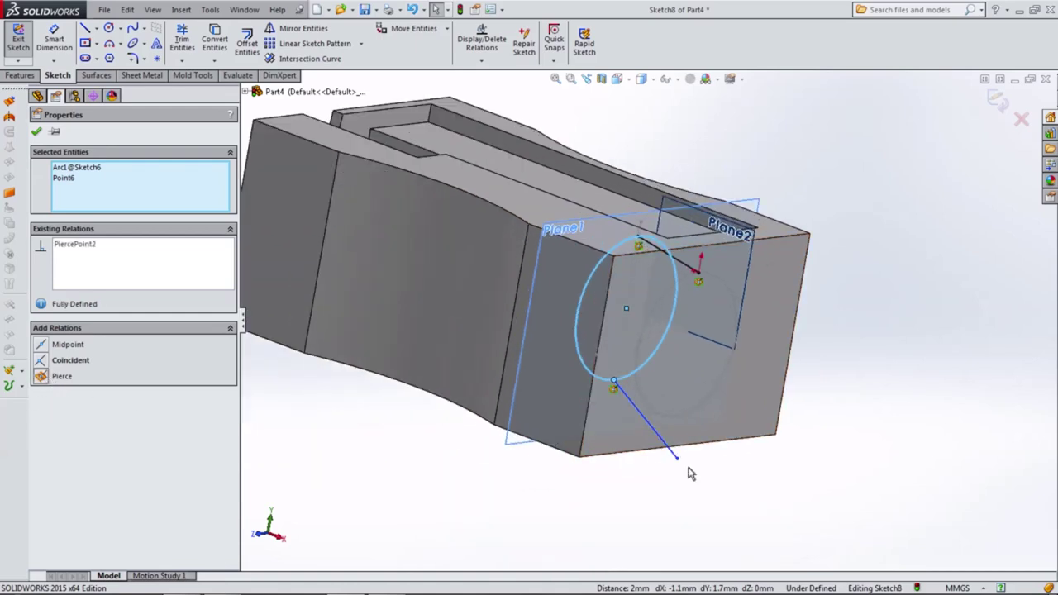
left_click_drag(678, 460, 677, 435)
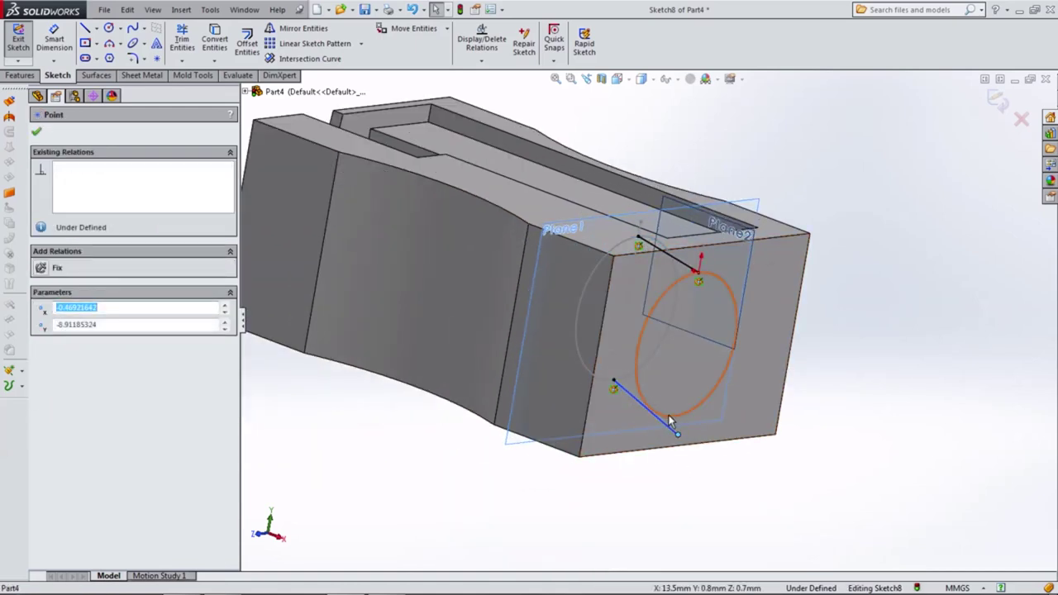
left_click(666, 416, "ctrl")
left_click(62, 376)
mouse_move(372, 447)
middle_mouse_down()
mouse_move(416, 468)
mouse_move(336, 491)
mouse_move(358, 491)
middle_mouse_up()
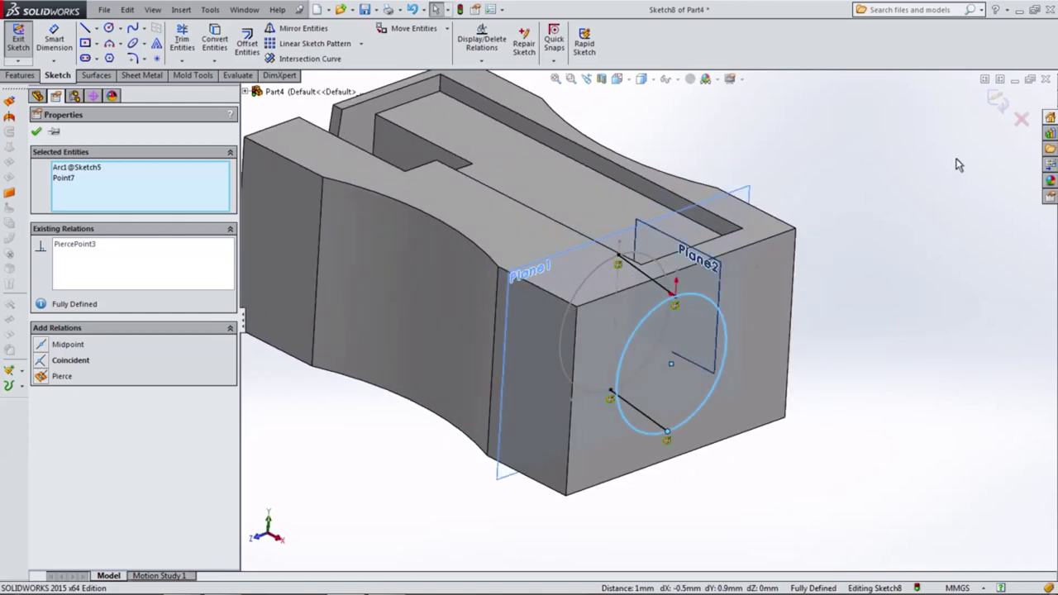
left_click(997, 101)
Step: Show the part in isometric view with hidden lines removed
key("f")
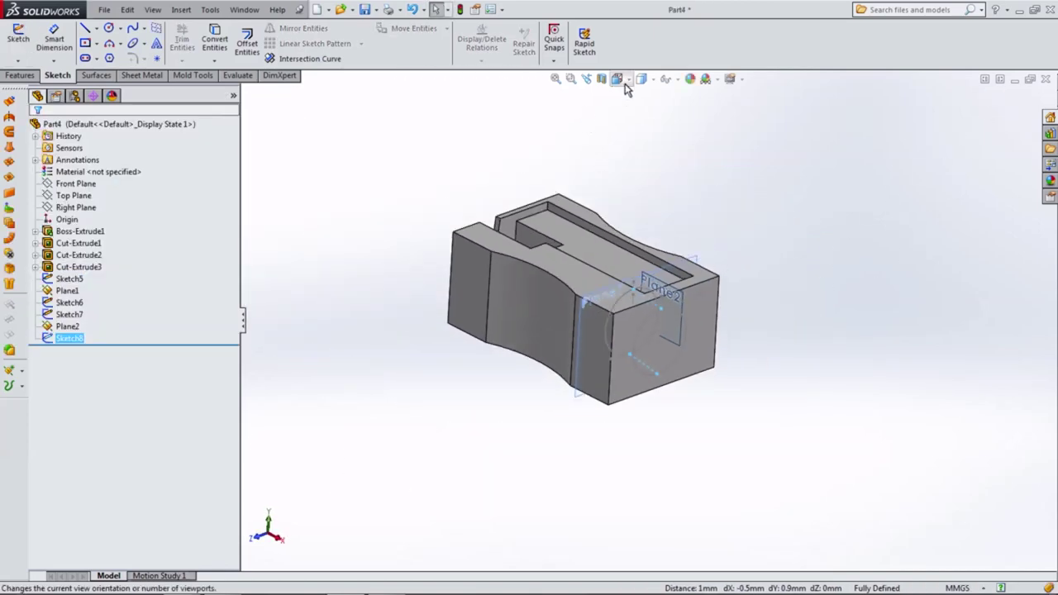
left_click(618, 78)
left_click(684, 114)
scroll(727, 388, "down", 4)
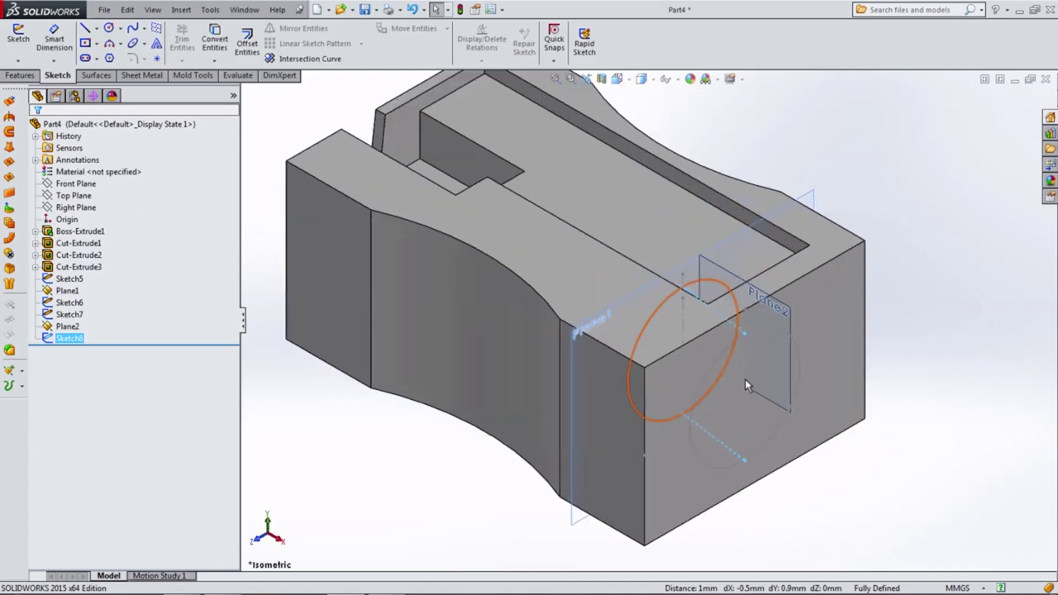
left_click(641, 79)
left_click(643, 129)
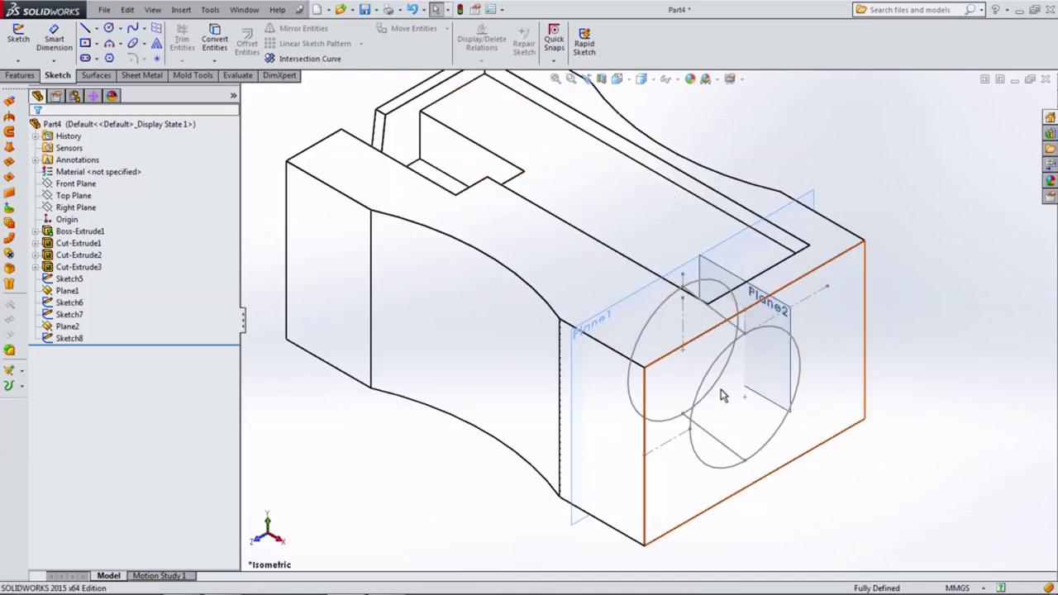
scroll(723, 397, "up", 3)
scroll(740, 401, "up", 2)
middle_click_drag(747, 399, 724, 397)
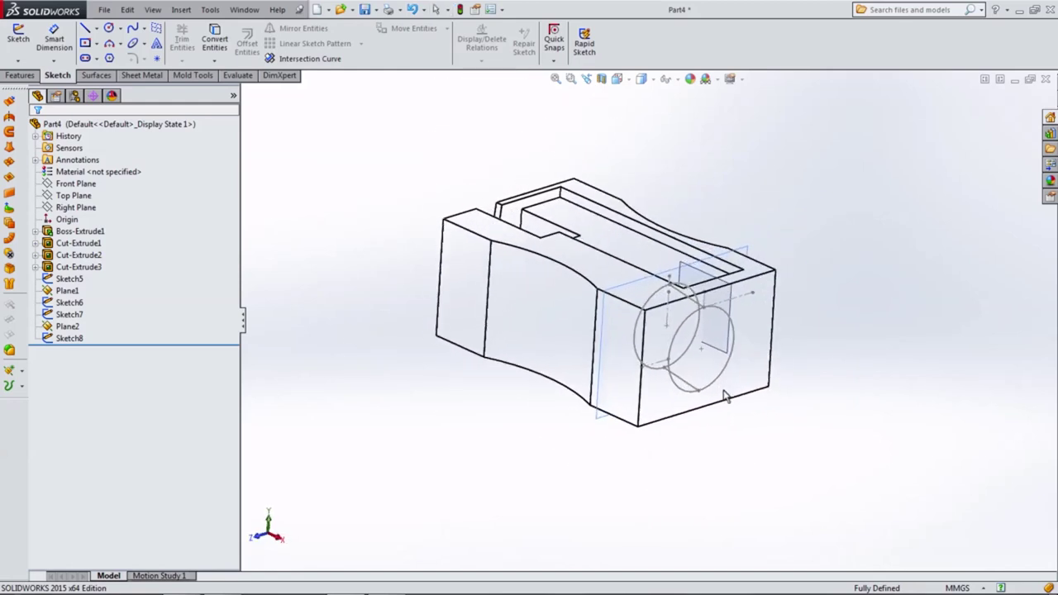
Step: Lofted-cut from the Sketch6 circle to the Sketch5 circle, guided by the upper and lower lines
left_click(18, 75)
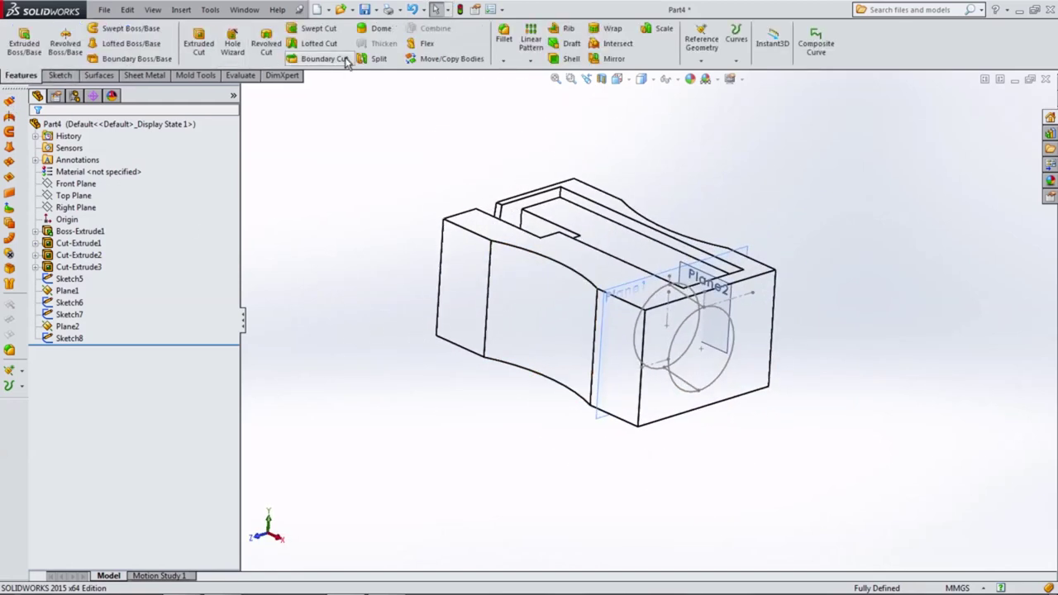
left_click(314, 45)
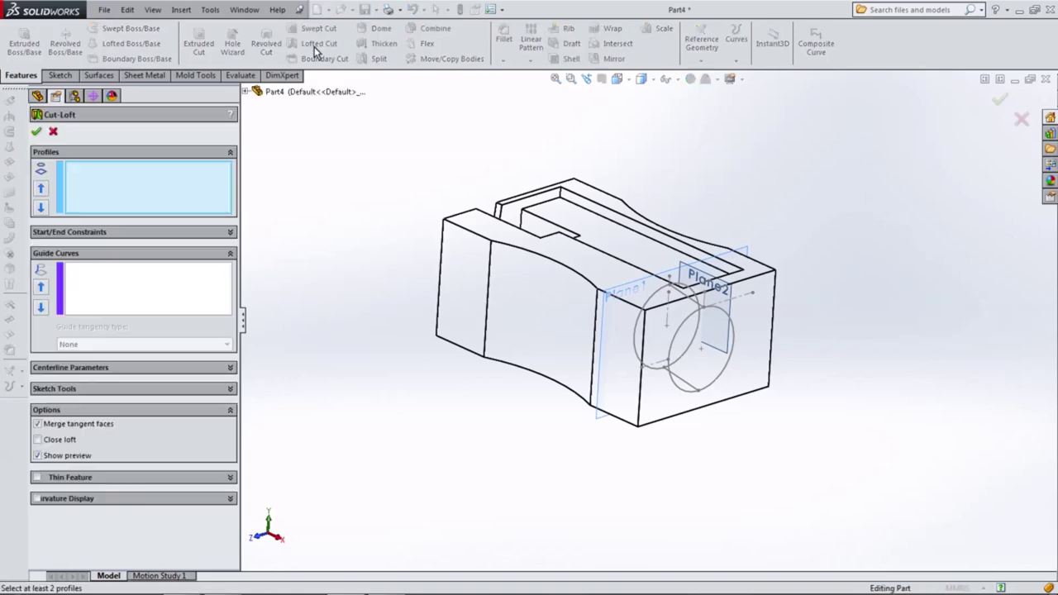
scroll(493, 228, "down", 3)
left_click(656, 291)
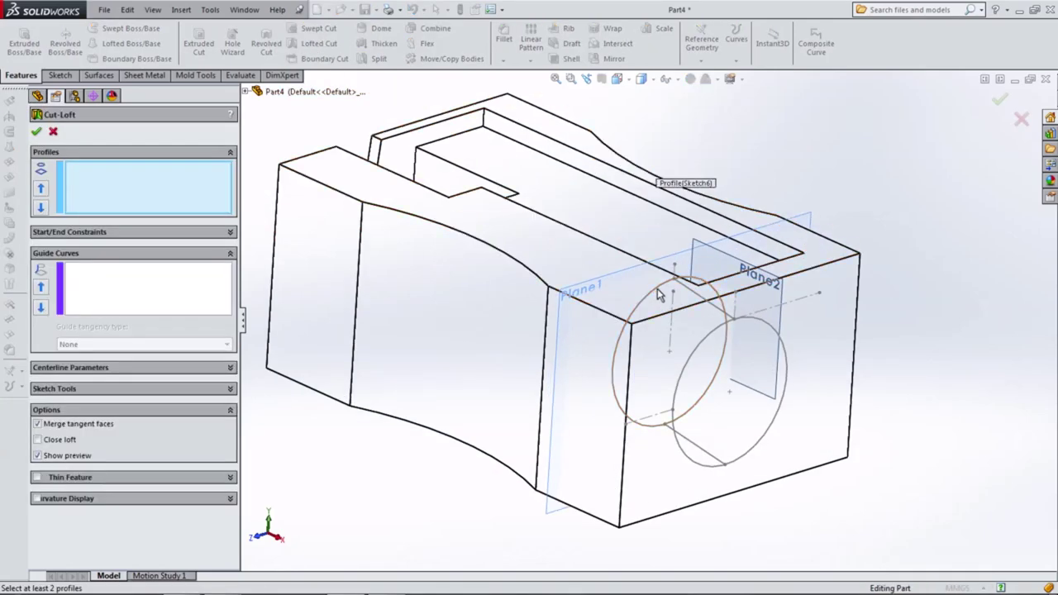
left_click(712, 337)
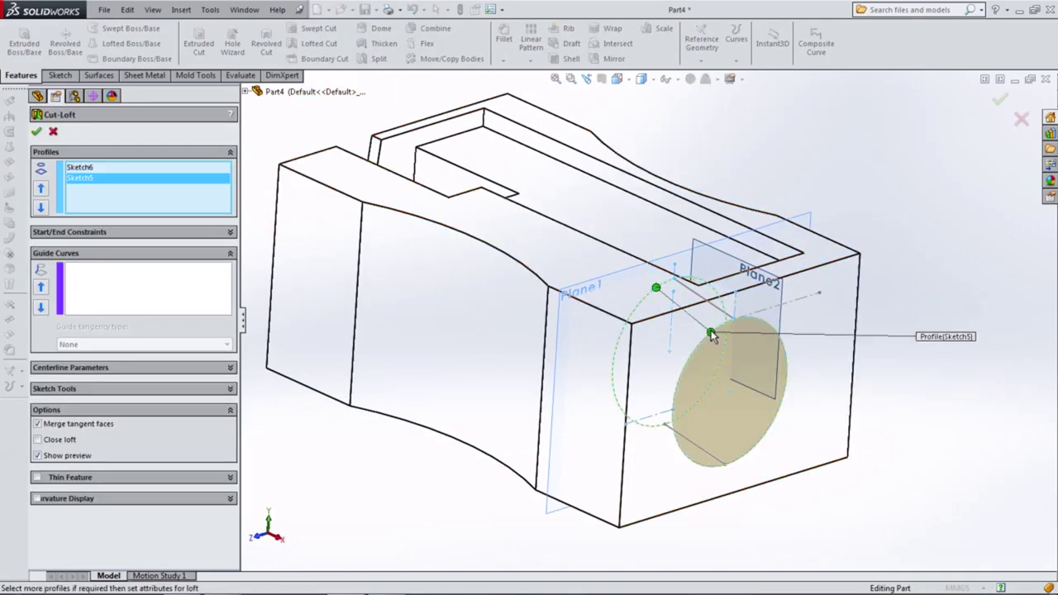
left_click(153, 304)
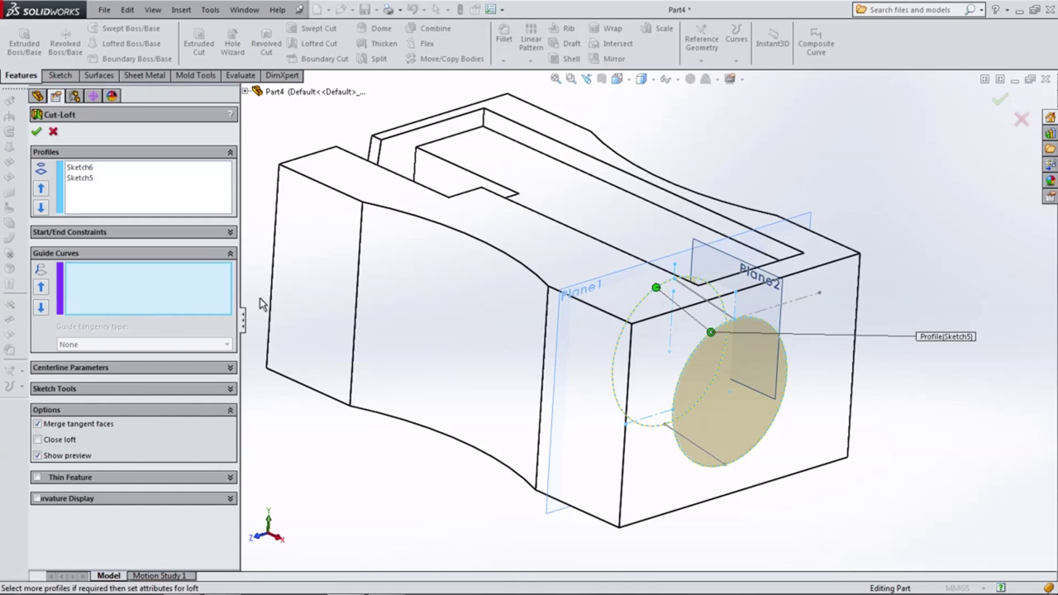
left_click(719, 315)
left_click(754, 258)
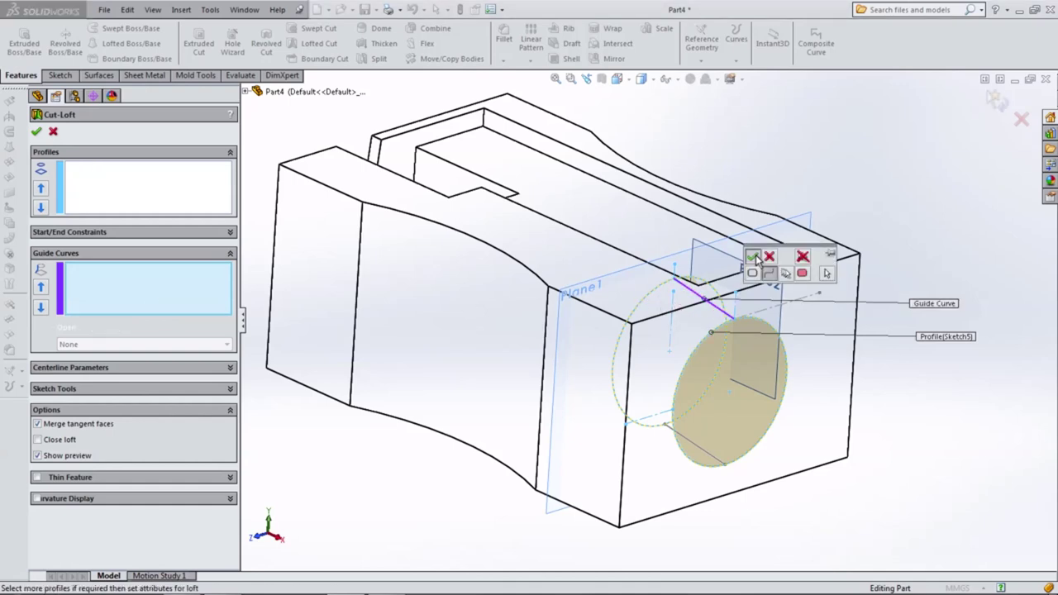
left_click(692, 445)
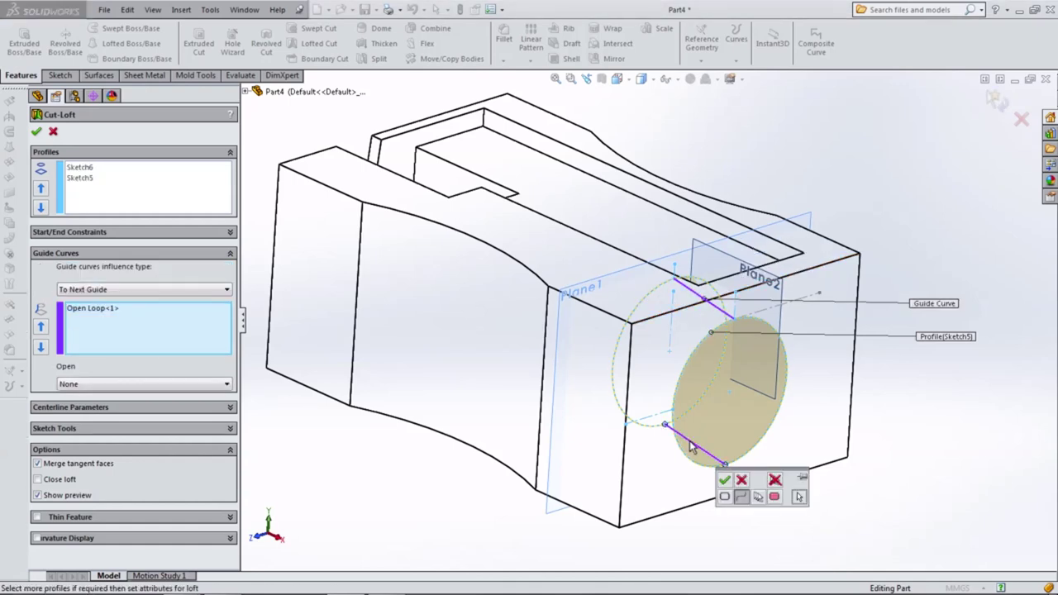
left_click(724, 480)
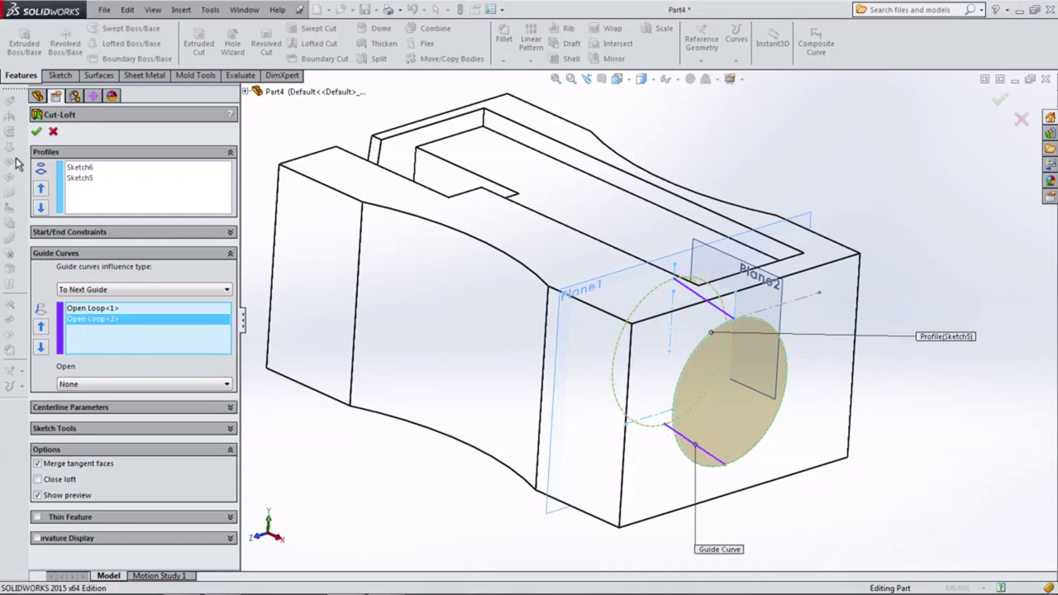
left_click(37, 135)
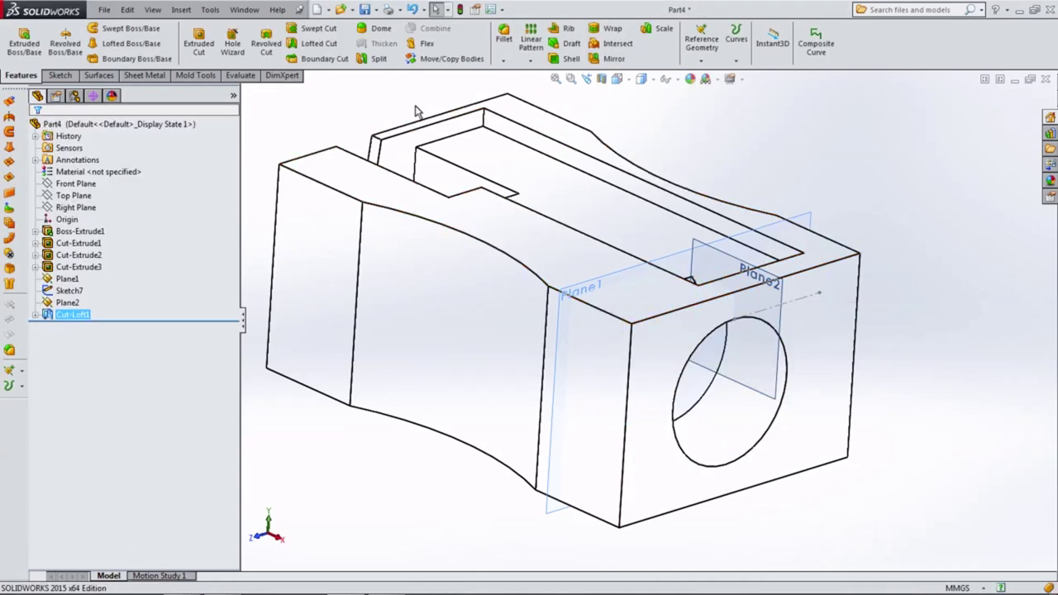
Step: Switch to Shaded With Edges, then roll back before Cut-Loft1 and restore it
left_click(640, 78)
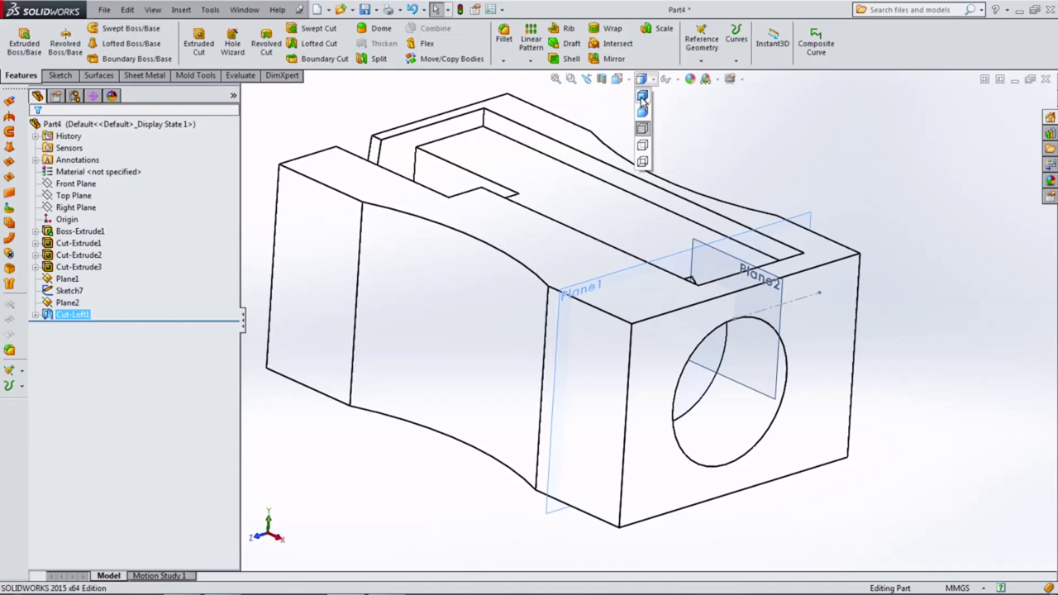
left_click(643, 103)
mouse_move(631, 282)
middle_mouse_down()
mouse_move(595, 267)
mouse_move(648, 272)
middle_mouse_up()
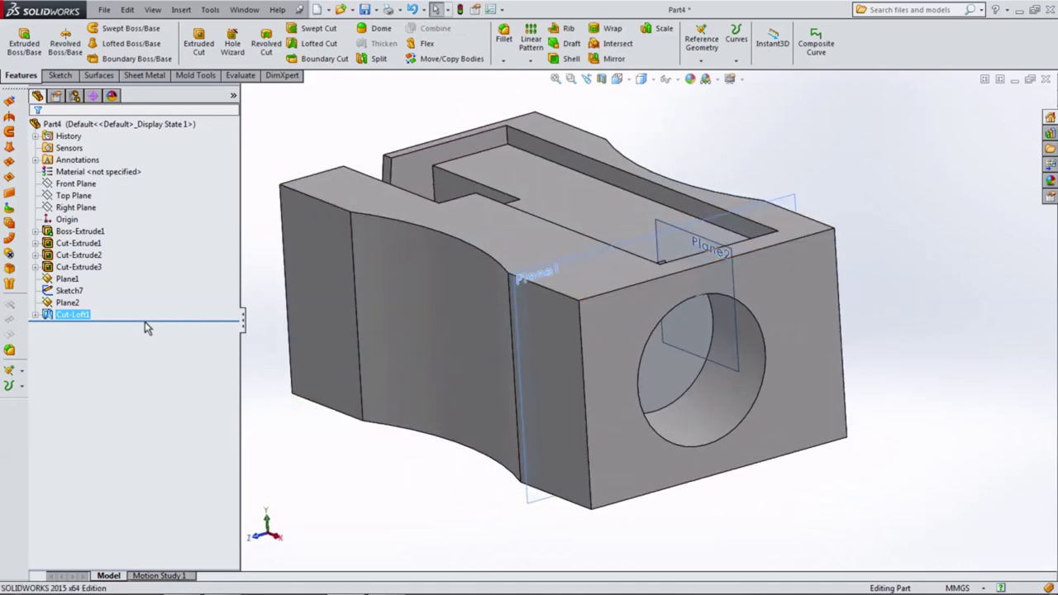
left_click_drag(149, 321, 164, 318)
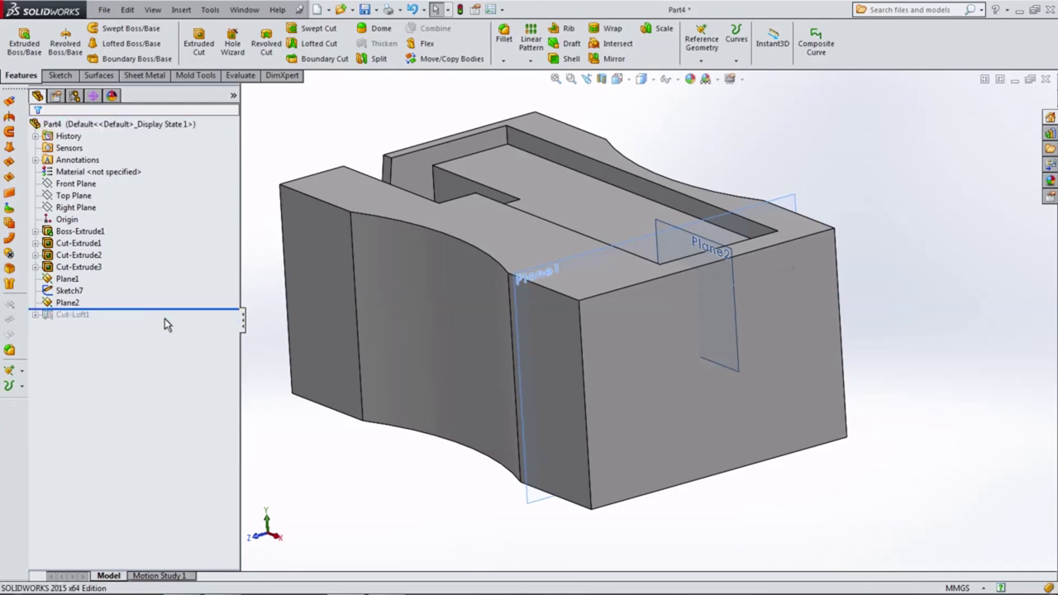
mouse_move(273, 330)
middle_mouse_down()
mouse_move(389, 346)
mouse_move(347, 365)
middle_mouse_up()
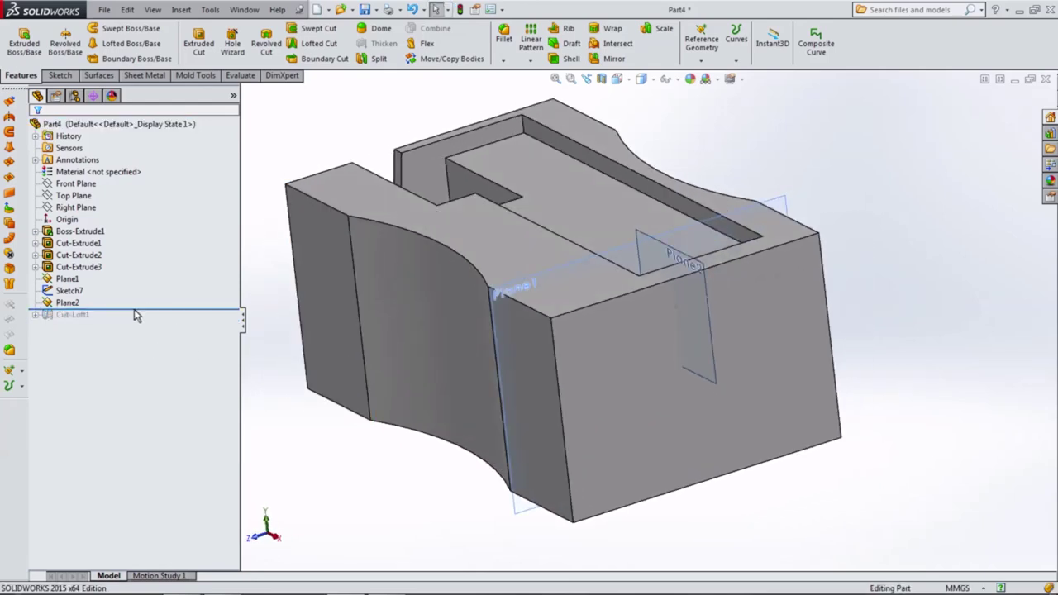
left_click_drag(134, 314, 131, 324)
mouse_move(436, 432)
middle_mouse_down()
mouse_move(462, 430)
mouse_move(455, 454)
mouse_move(738, 237)
middle_mouse_up()
Step: Select the top face and orbit to inspect where the hole meets the slot
scroll(738, 237, "down", 3)
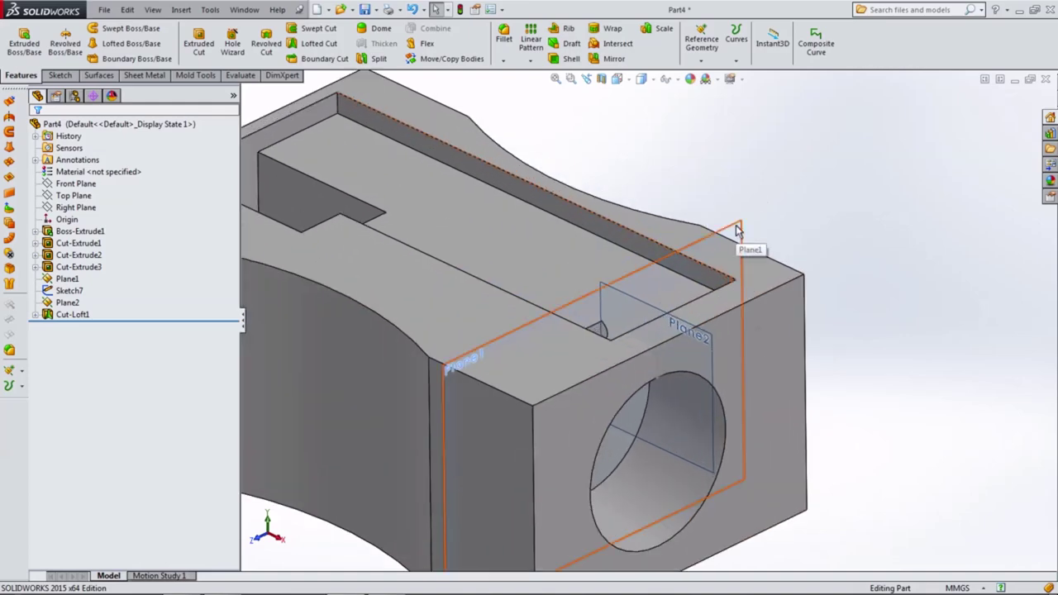
left_click(727, 302)
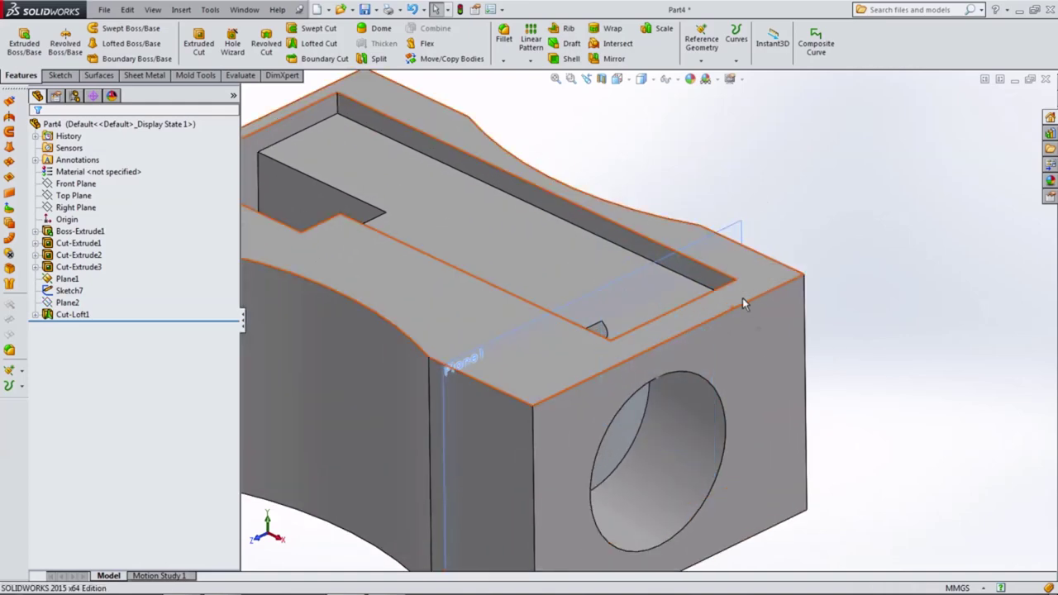
mouse_move(743, 305)
middle_mouse_down()
mouse_move(614, 366)
mouse_move(586, 349)
mouse_move(678, 390)
middle_mouse_up()
scroll(690, 451, "down", 2)
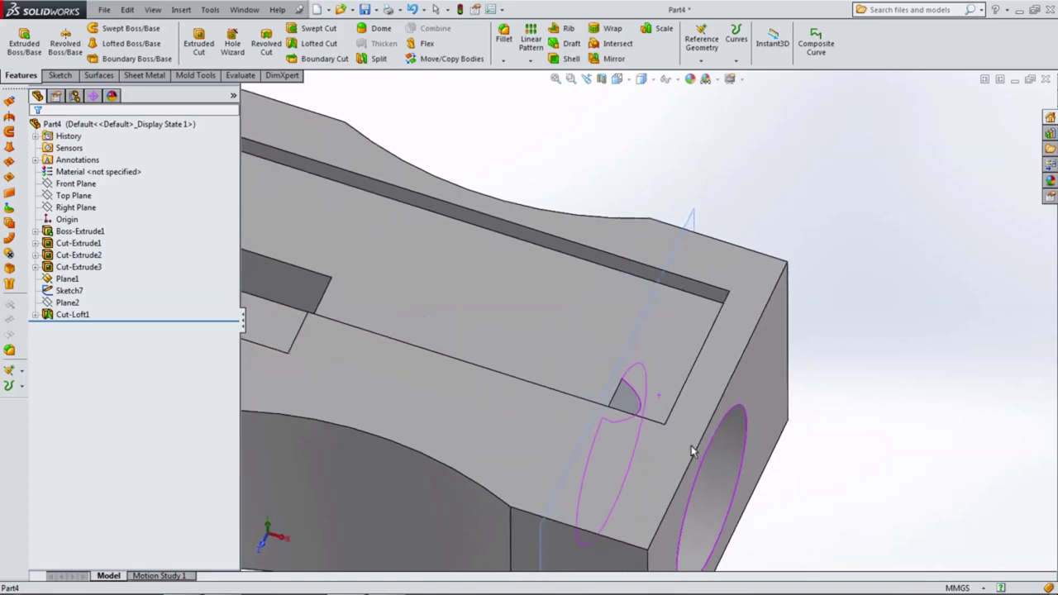
scroll(691, 445, "up", 2)
mouse_move(690, 445)
middle_mouse_down()
mouse_move(597, 362)
mouse_move(647, 394)
middle_mouse_up()
scroll(693, 436, "down", 2)
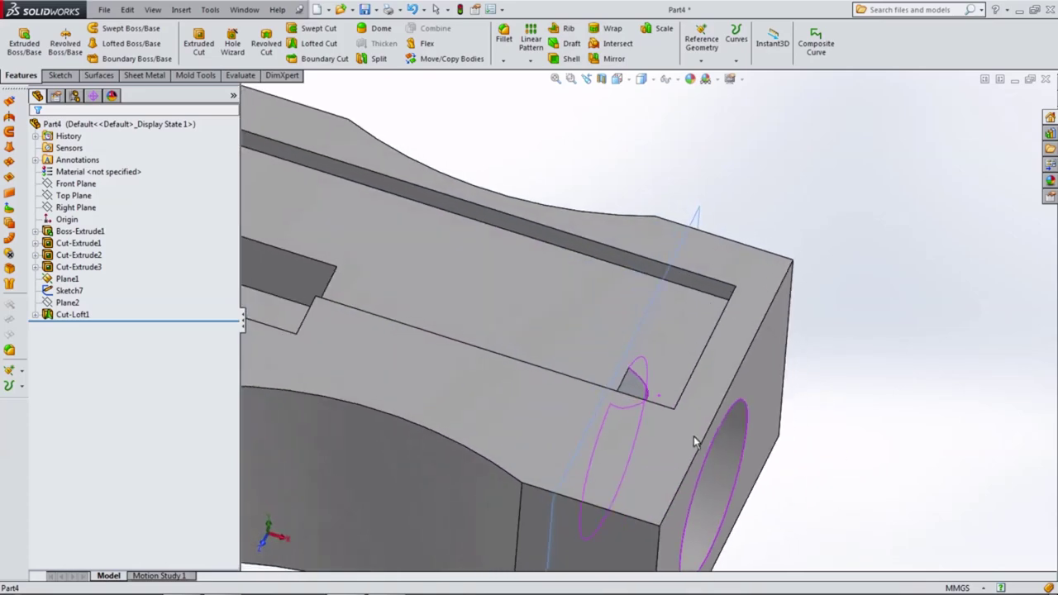
scroll(693, 436, "up", 2)
mouse_move(693, 436)
middle_mouse_down()
mouse_move(636, 418)
mouse_move(576, 366)
mouse_move(603, 389)
middle_mouse_up()
scroll(604, 388, "up", 2)
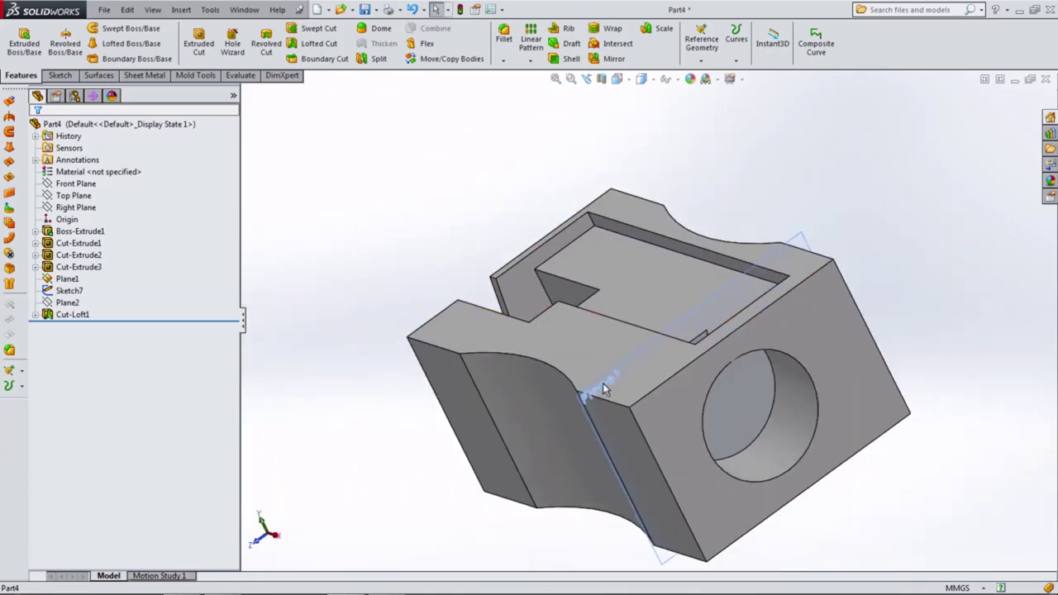
scroll(603, 389, "down", 2)
Step: Start Sketch9 on Plane1, turn to the Right view, and pick the Circle tool
left_click(826, 142)
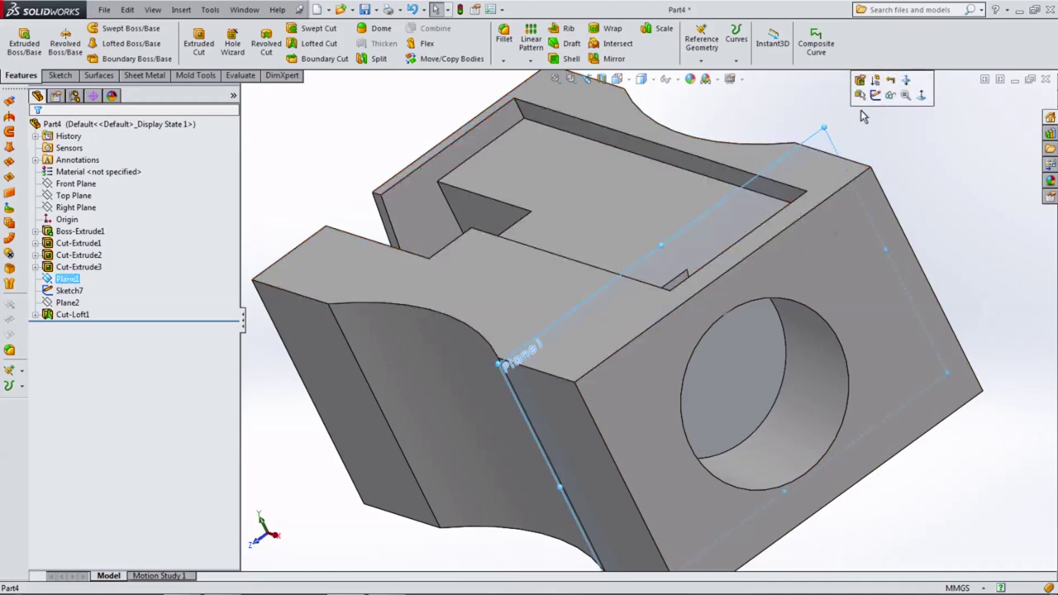
left_click(875, 95)
middle_click_drag(662, 246, 545, 178)
left_click(617, 79)
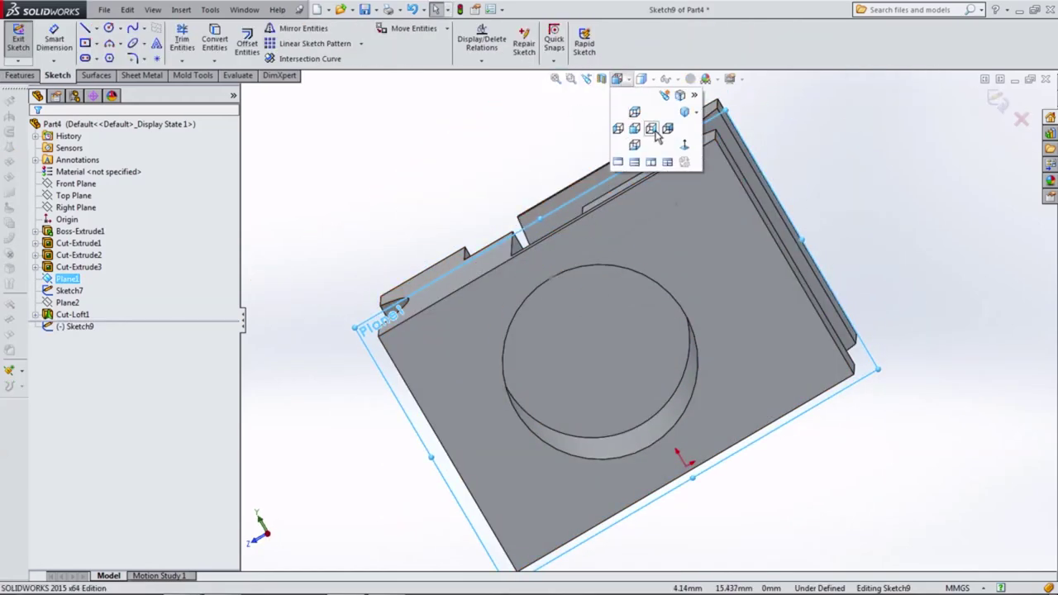
left_click(652, 129)
left_click(110, 30)
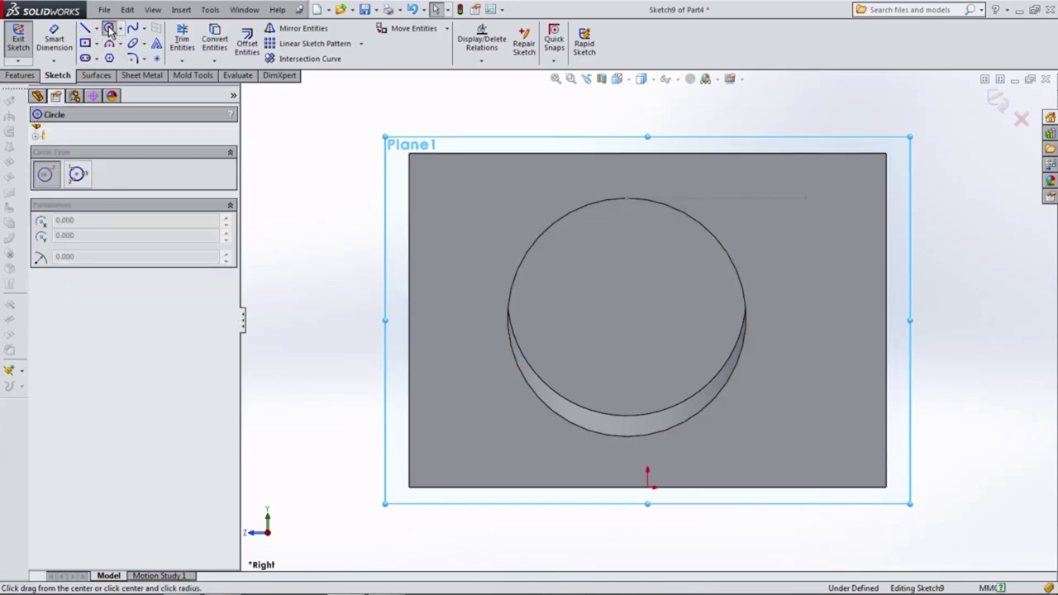
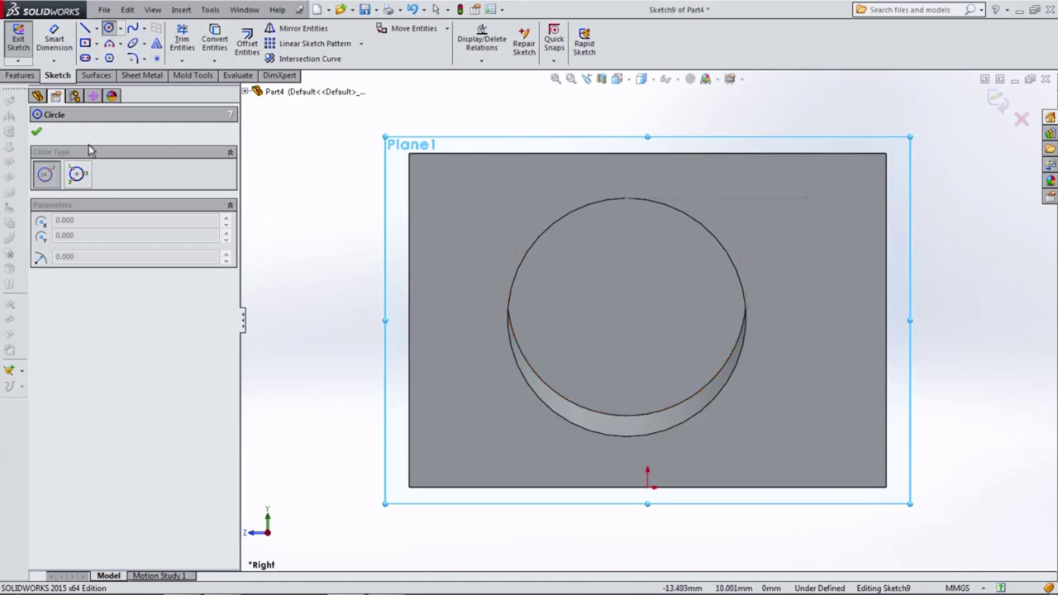
Step: Convert Sketch6's 8 mm circle into Sketch9 and exit the sketch
left_click(36, 131)
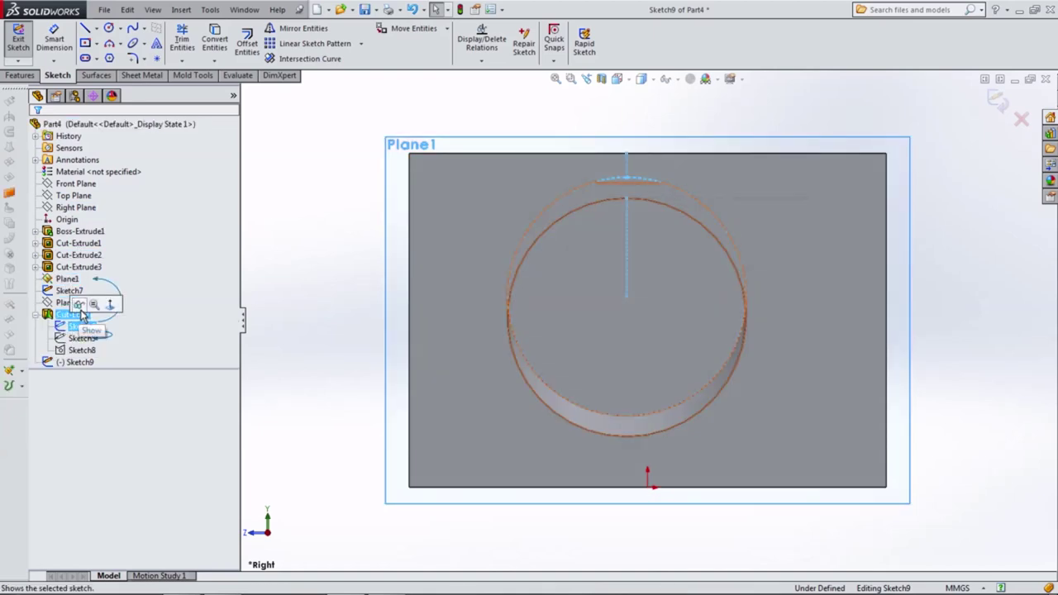
left_click(618, 178)
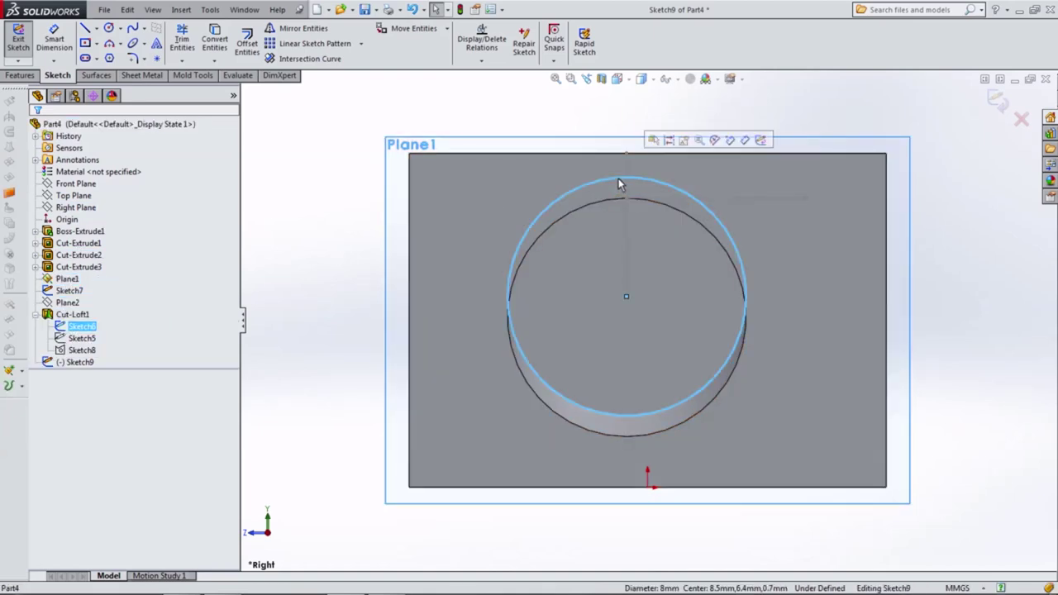
left_click(224, 48)
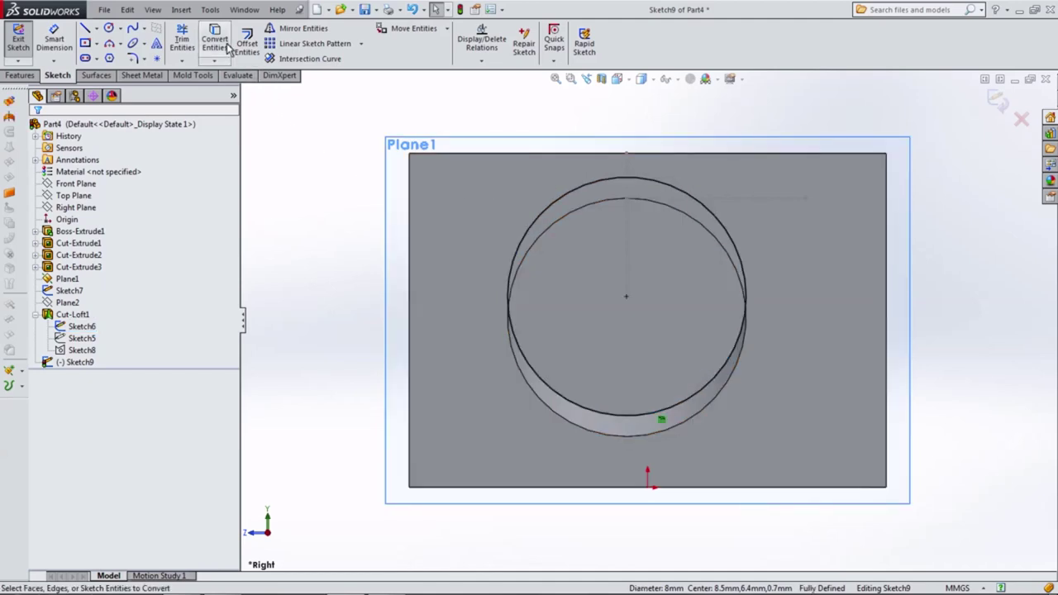
left_click(996, 110)
Step: Switch to the isometric view, discard an unneeded sketch on Plane1, and hide Plane1
scroll(656, 274, "up", 3)
scroll(562, 263, "down", 3)
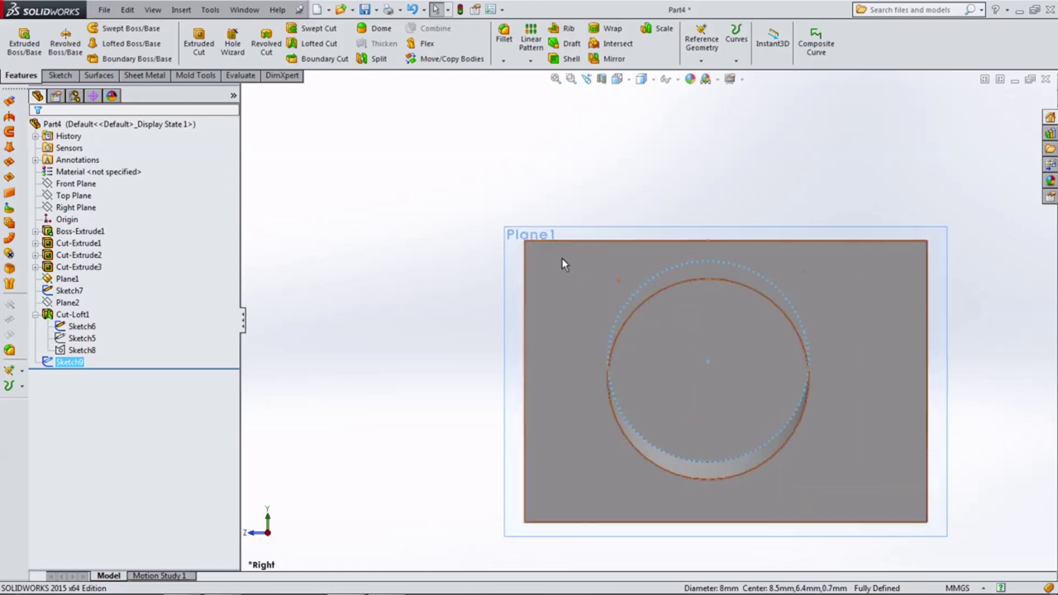
key("ctrl+7")
scroll(809, 364, "down", 3)
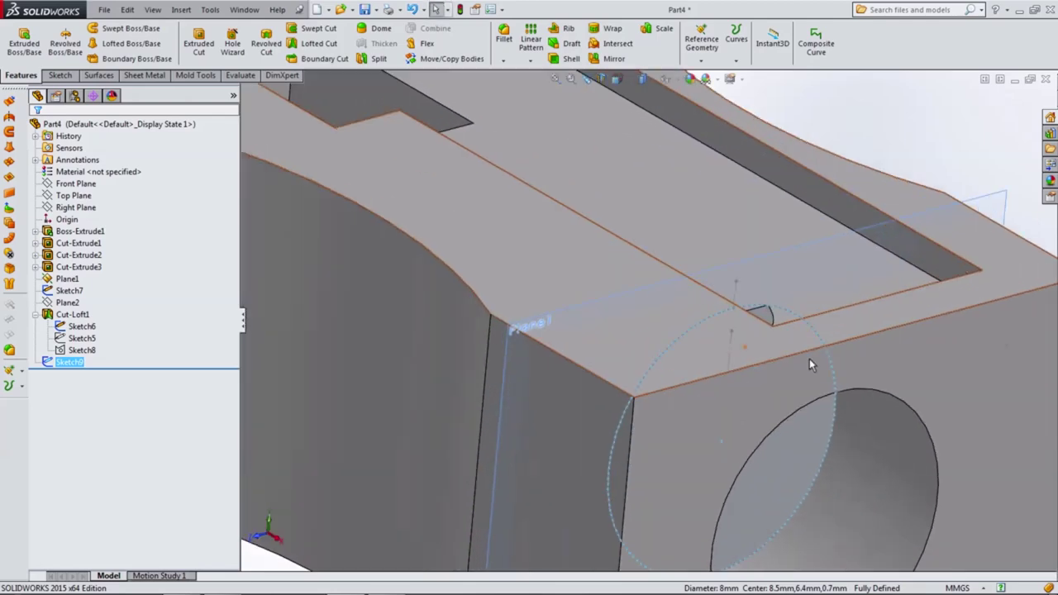
scroll(809, 364, "up", 3)
scroll(697, 297, "up", 3)
left_click(843, 253)
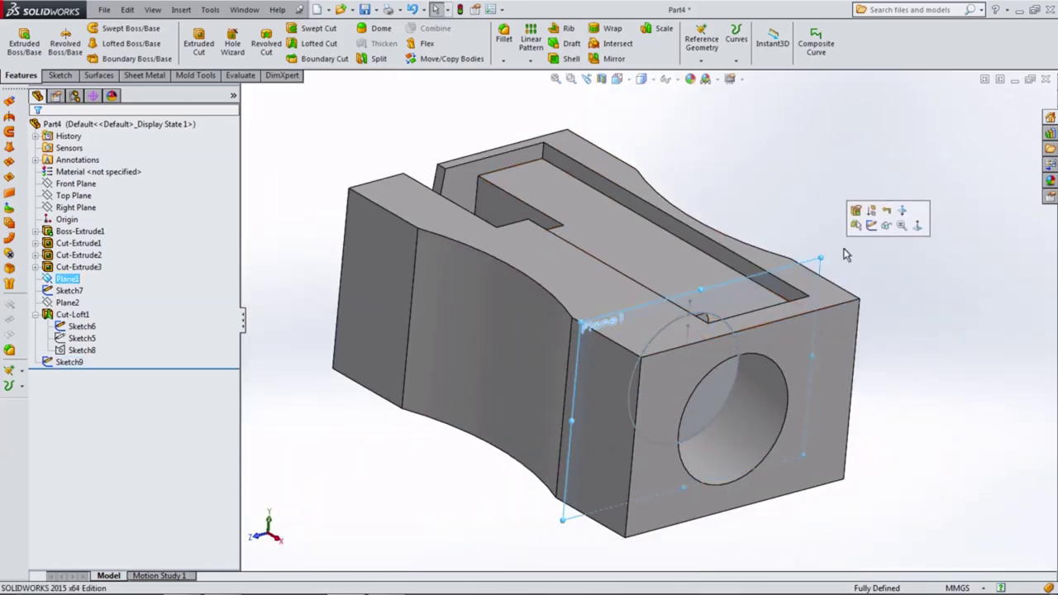
left_click(871, 225)
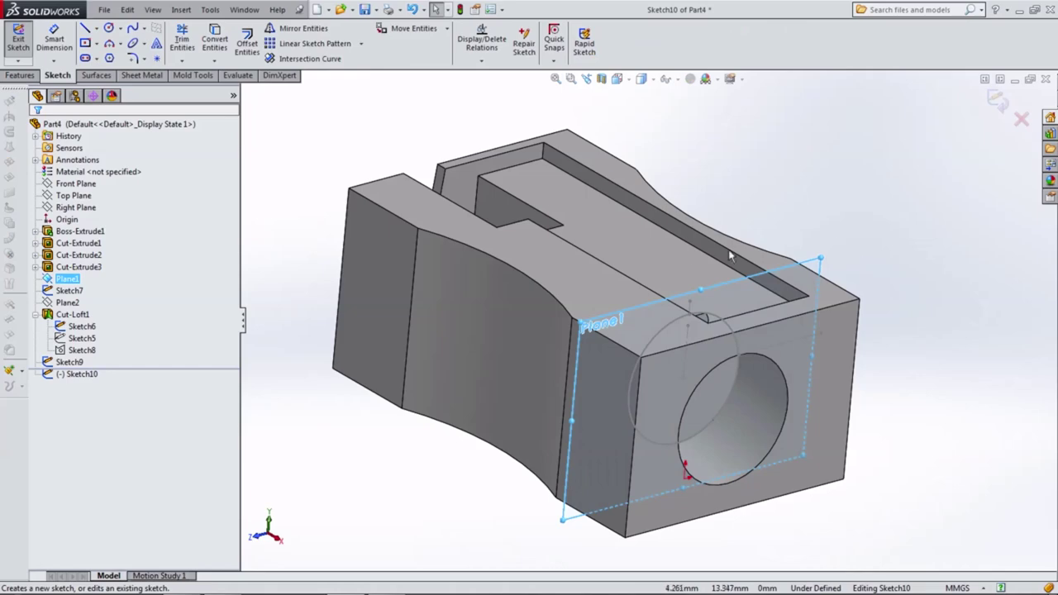
left_click(1020, 121)
left_click(822, 257)
left_click(878, 239)
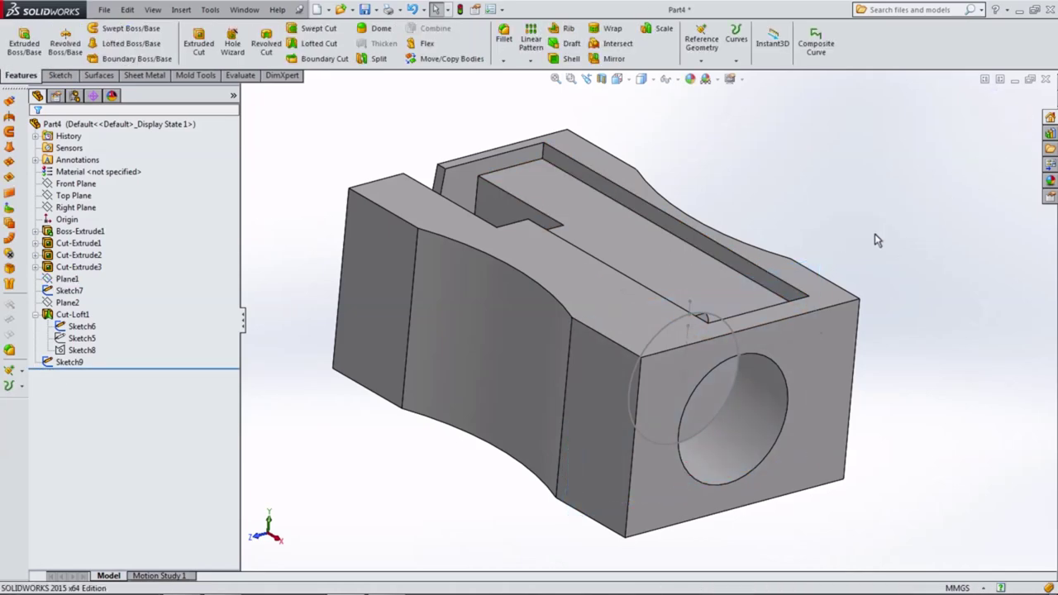
Step: Start a new sketch on the small face inside the slot
middle_click_drag(878, 240, 847, 374)
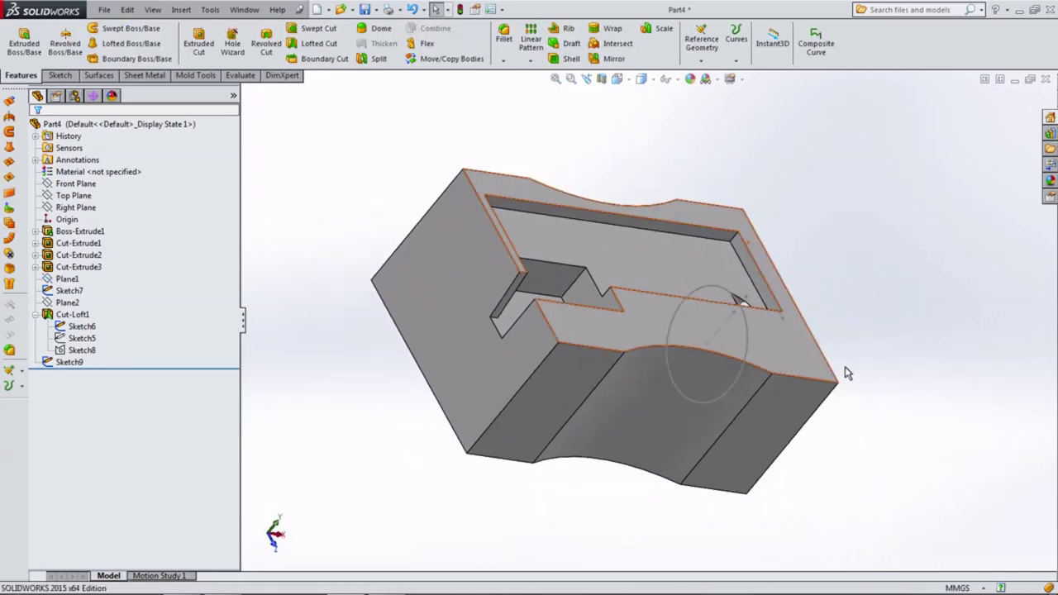
left_click(585, 288)
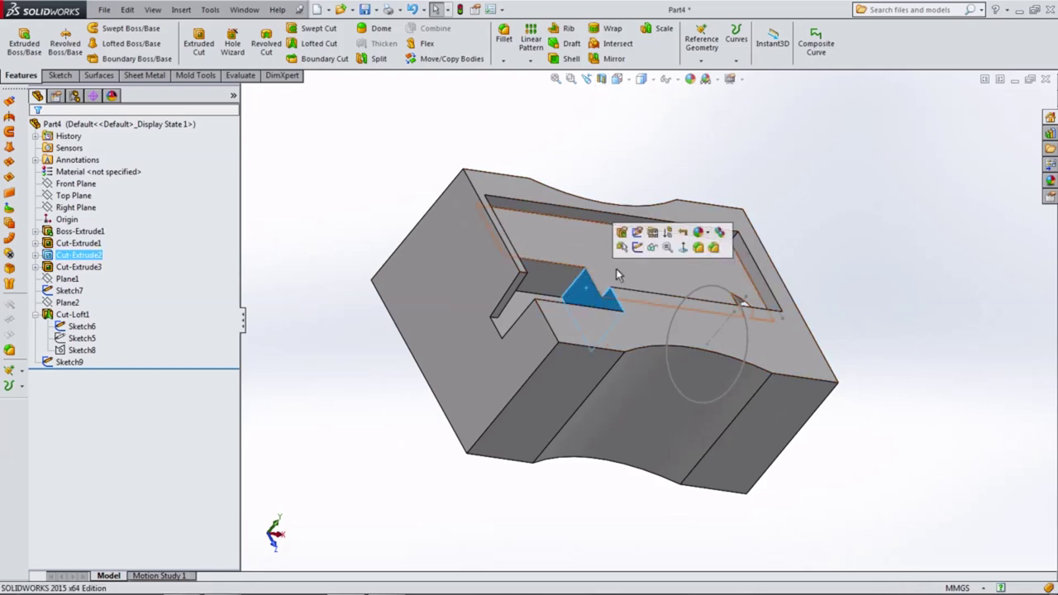
left_click(633, 247)
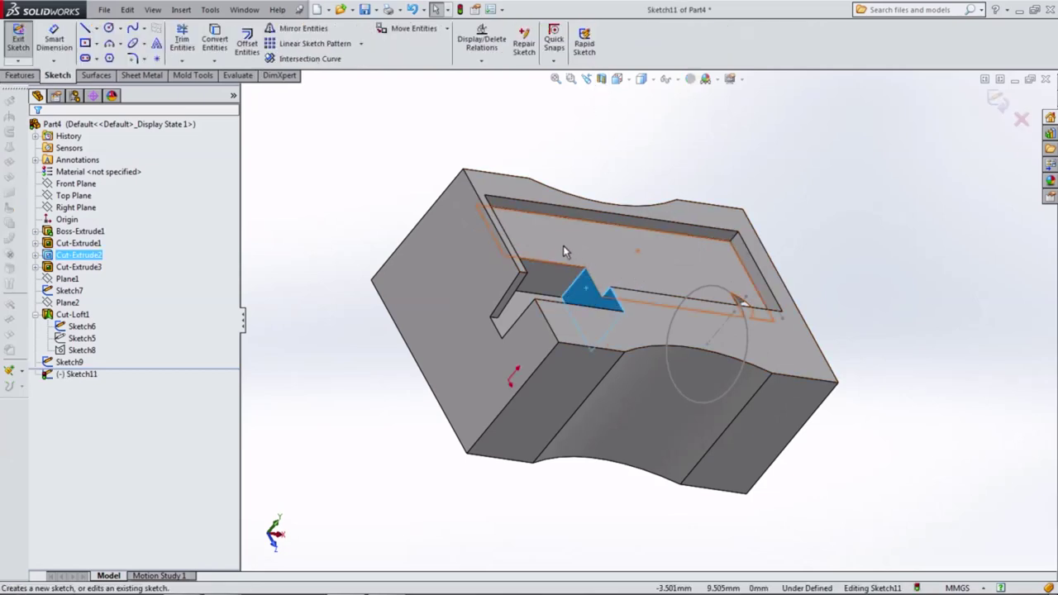
Step: Preview the part's interior with a section view, then look at it from the Left view
left_click(602, 78)
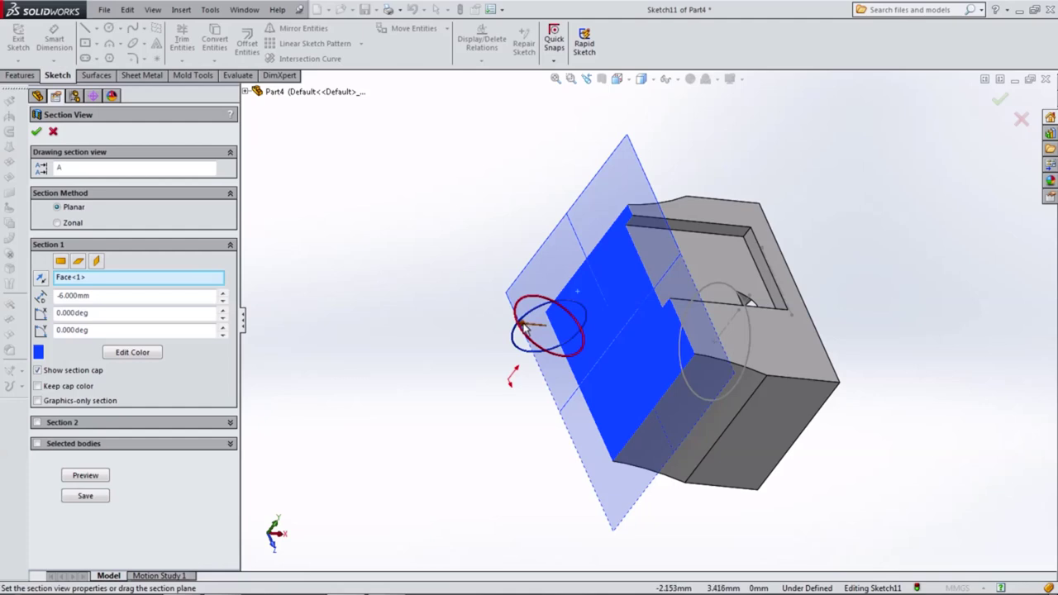
left_click_drag(524, 325, 435, 337)
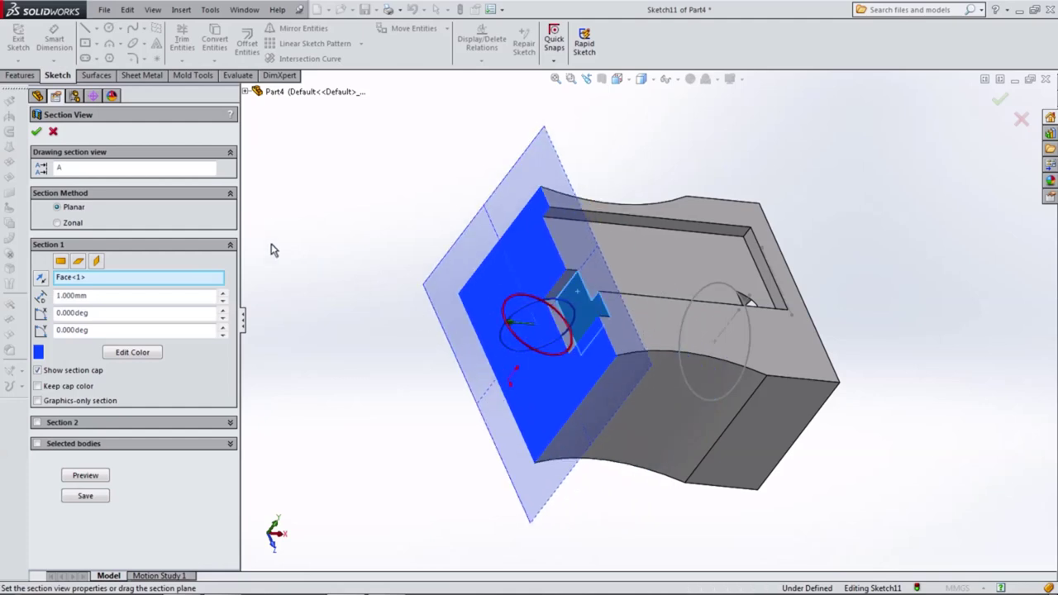
left_click(36, 132)
mouse_move(425, 297)
middle_mouse_down()
mouse_move(507, 303)
mouse_move(467, 318)
middle_mouse_up()
left_click(617, 78)
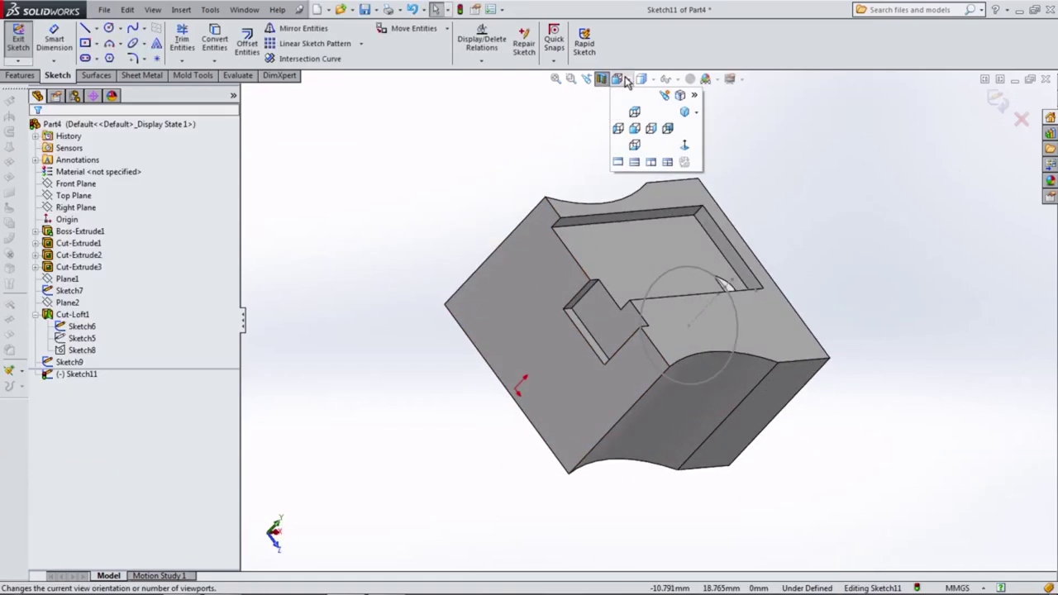
left_click(622, 132)
scroll(663, 187, "down", 2)
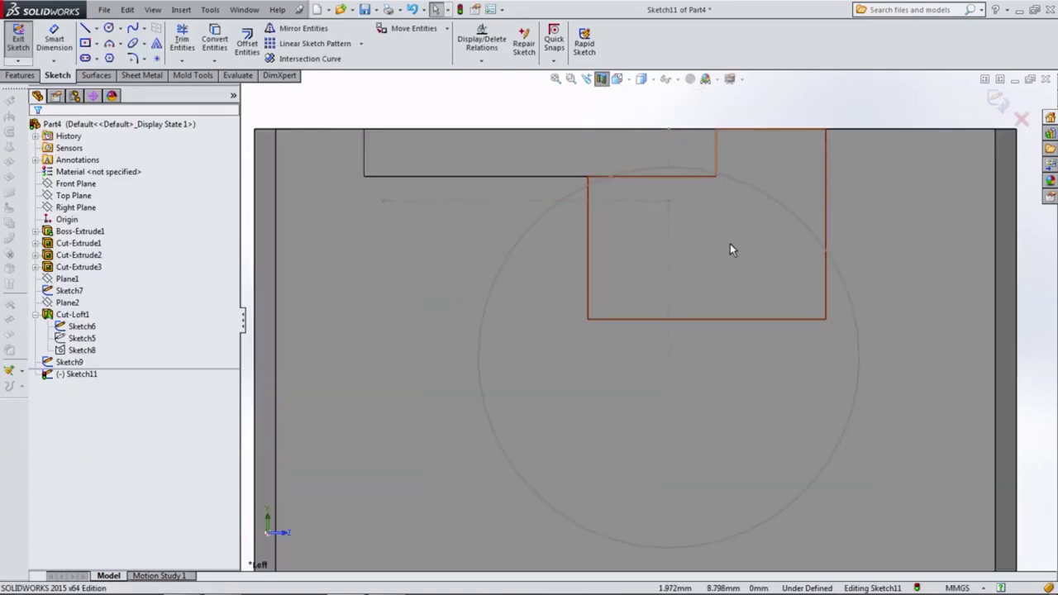
Step: Draw a small circle on the slot's midline, tangent to the large loft circle
left_click(109, 30)
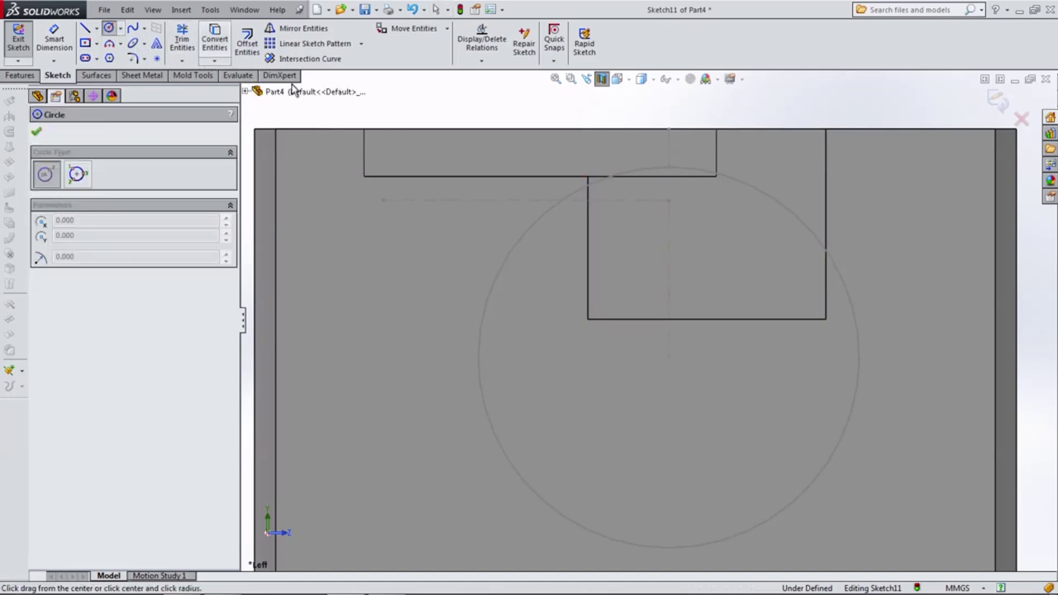
left_click(668, 249)
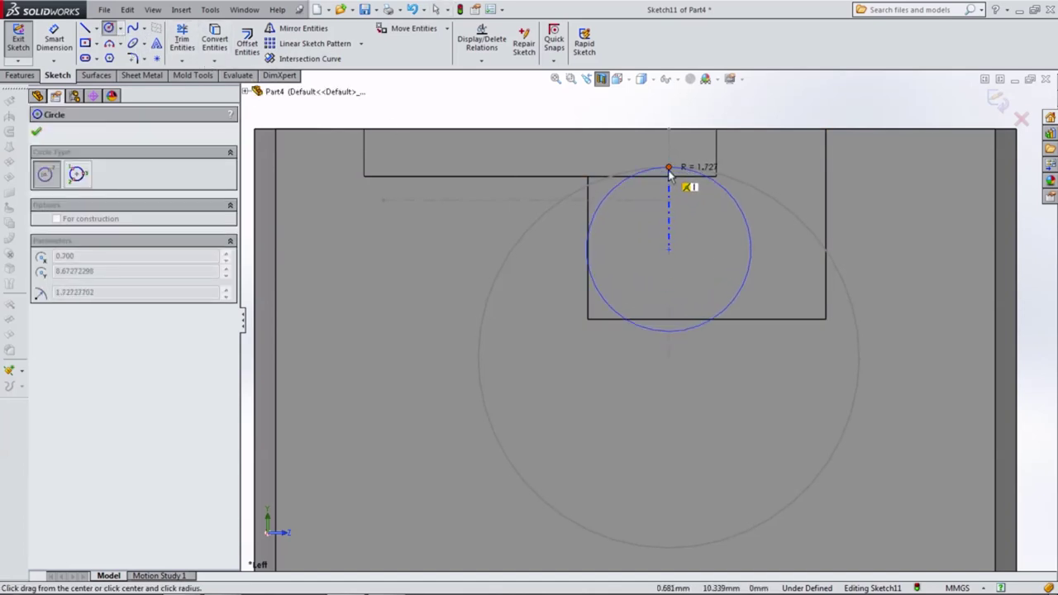
left_click(670, 170)
key("Escape")
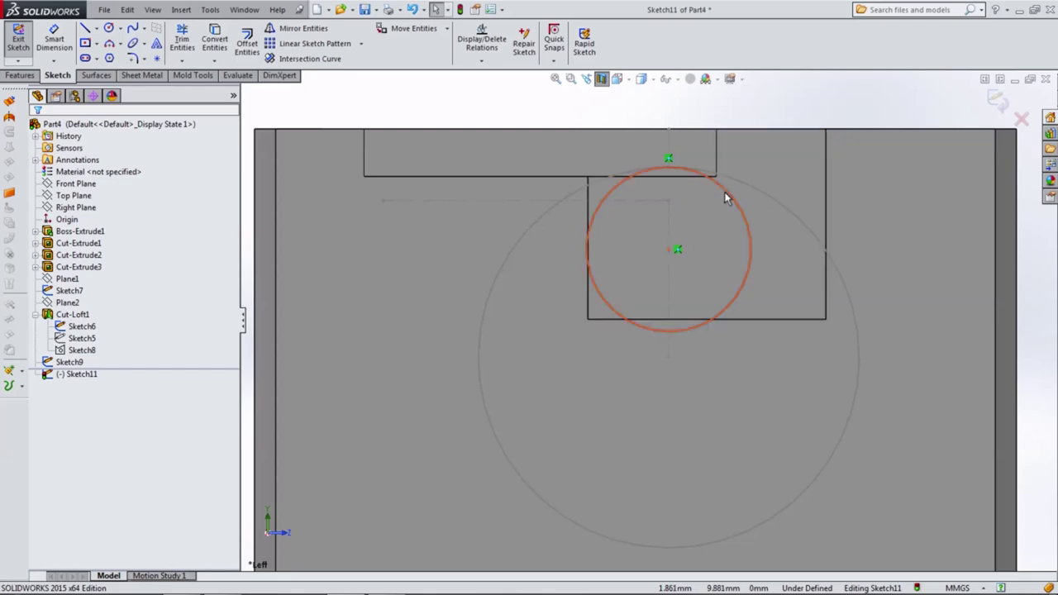
left_click(725, 196)
left_click(740, 187, "ctrl")
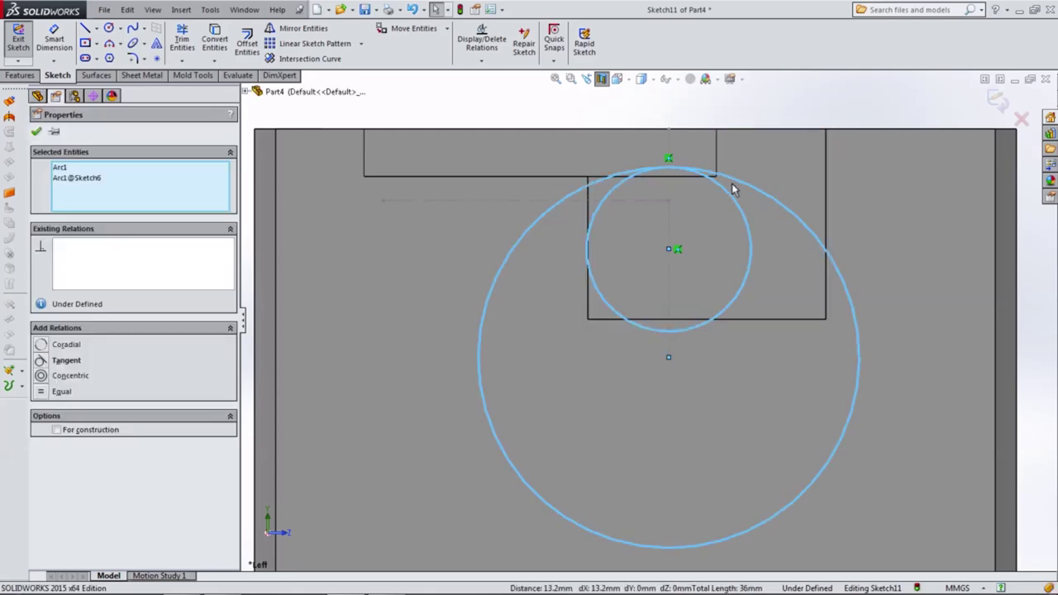
left_click(64, 362)
Step: Dimension the small circle's diameter to 2 mm and close the sketch
left_click(53, 42)
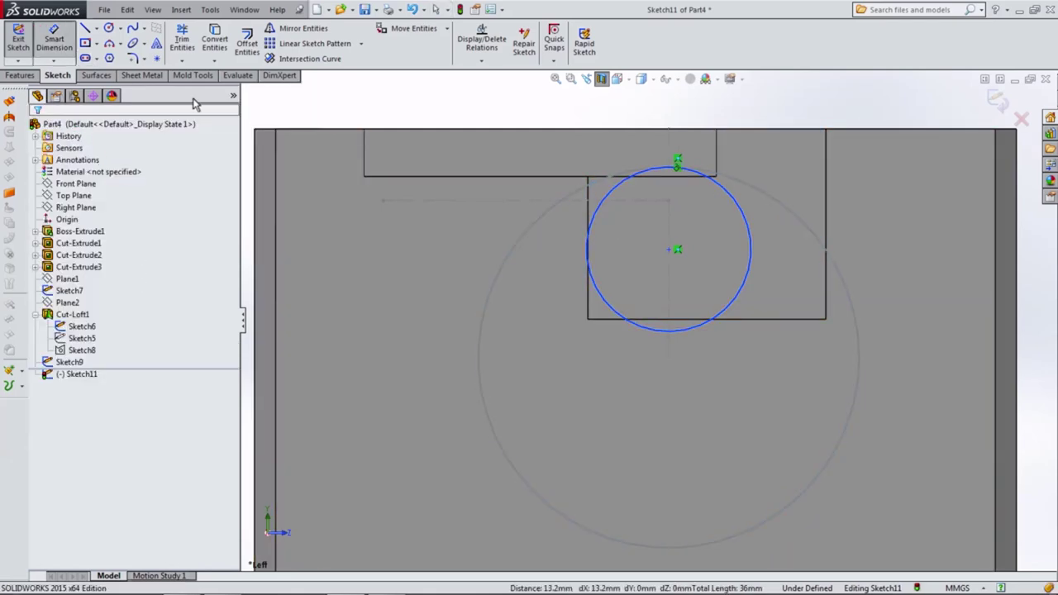
left_click(598, 297)
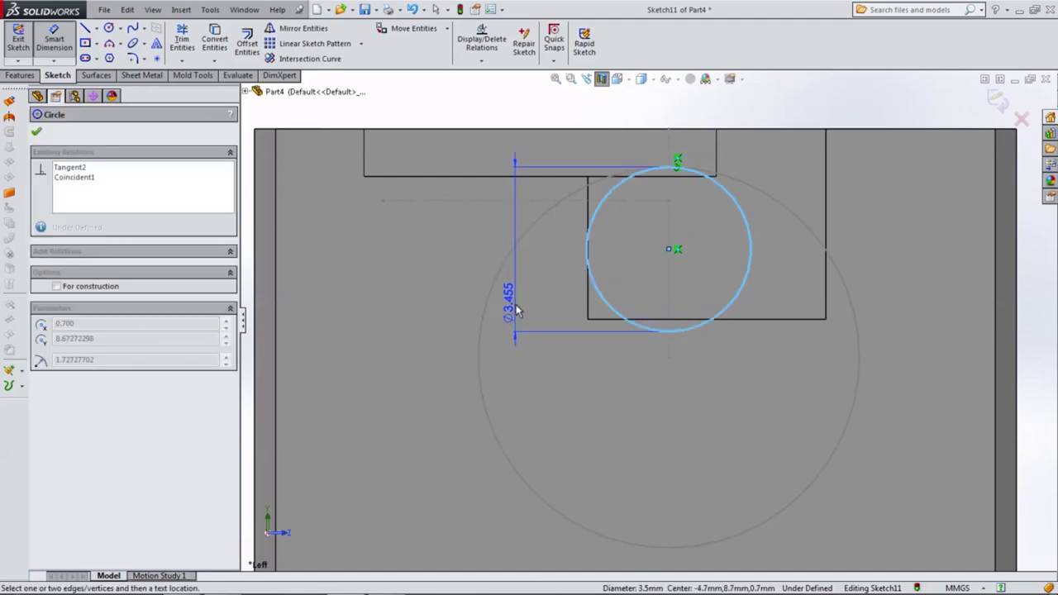
left_click(515, 310)
type("2")
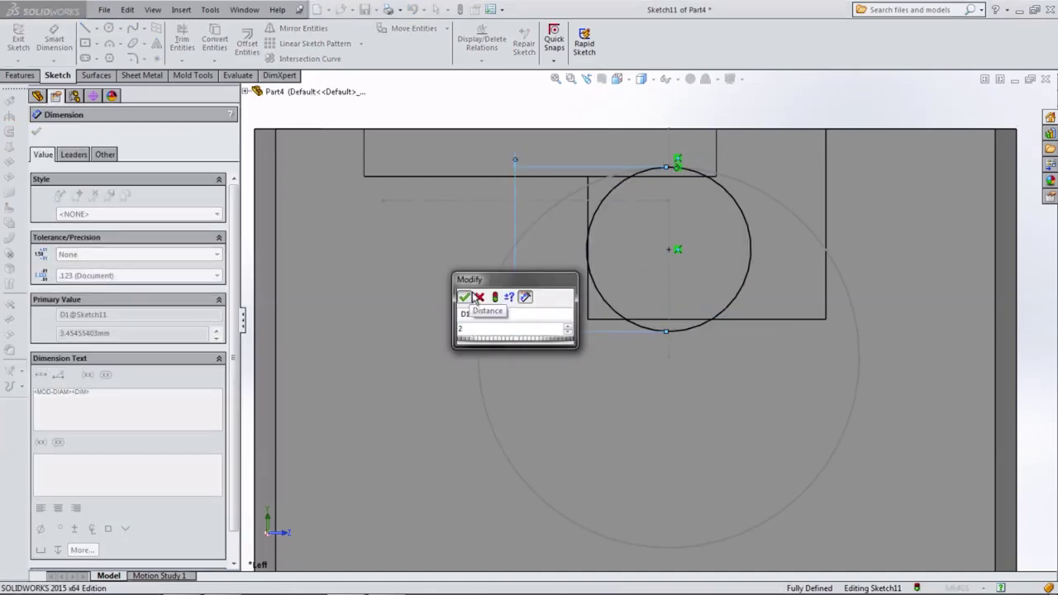
left_click(465, 297)
key("ctrl+7")
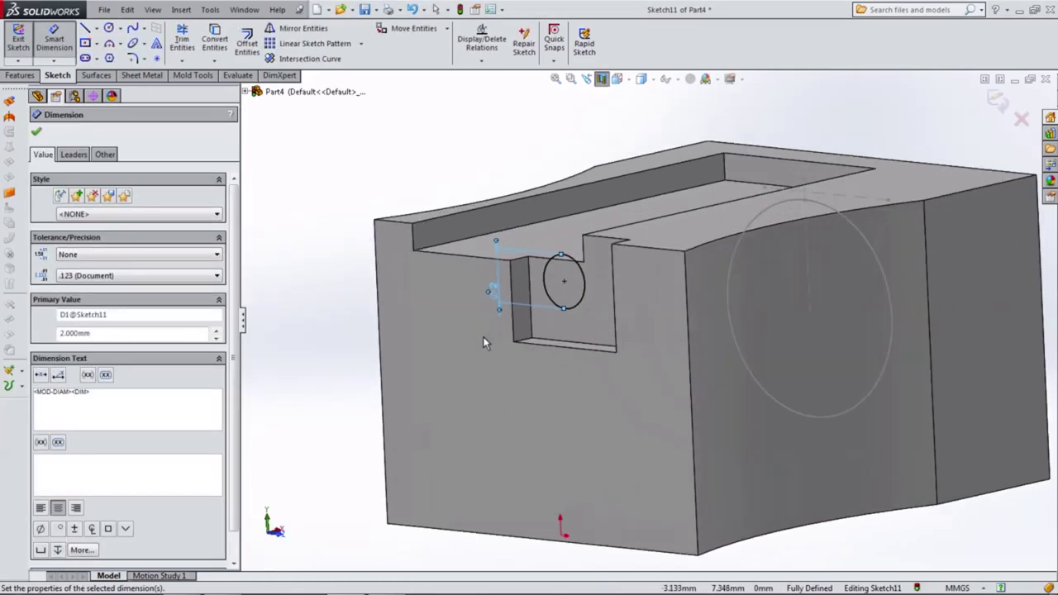
mouse_move(485, 343)
middle_mouse_down()
mouse_move(547, 359)
mouse_move(493, 362)
mouse_move(416, 407)
mouse_move(361, 524)
mouse_move(427, 505)
mouse_move(935, 89)
middle_mouse_up()
left_click(994, 101)
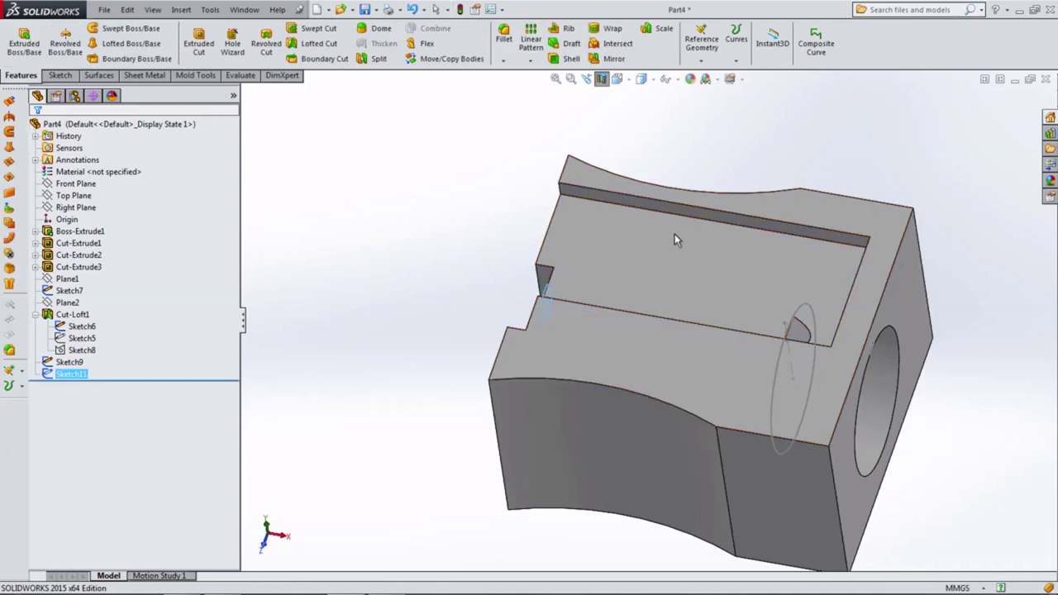
Step: Start a new sketch on Plane2
middle_click_drag(674, 234, 474, 243)
scroll(575, 337, "down", 2)
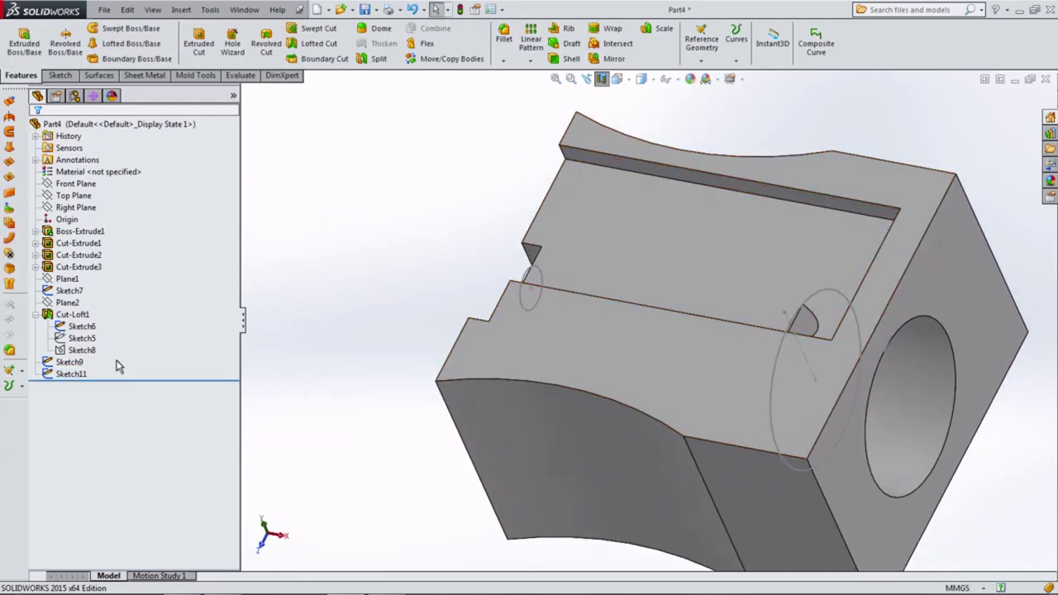
left_click(71, 302)
left_click(73, 304)
scroll(545, 372, "up", 3)
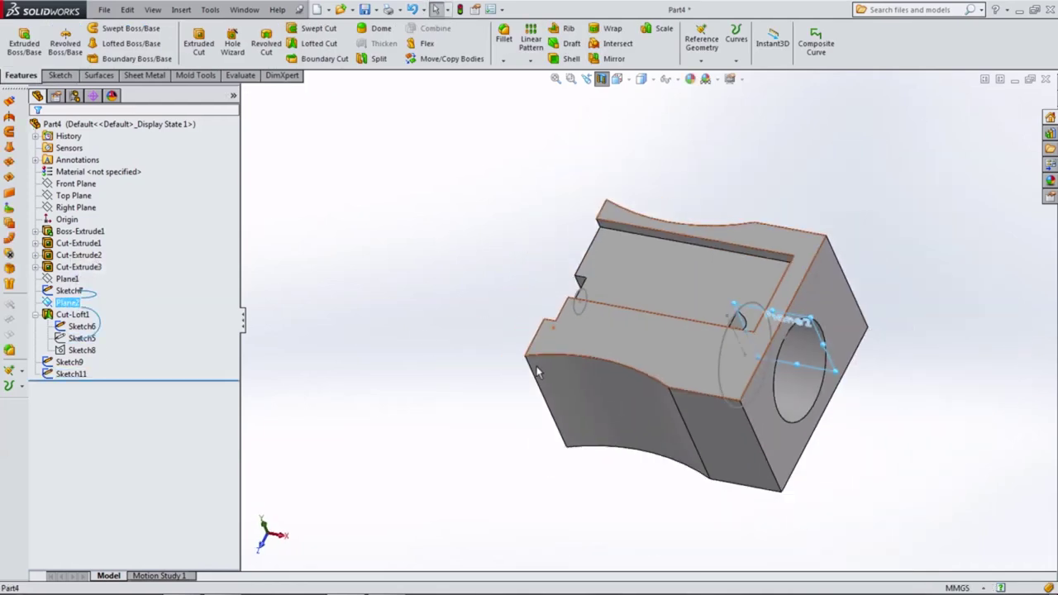
mouse_move(546, 372)
middle_mouse_down()
mouse_move(568, 243)
mouse_move(539, 261)
middle_mouse_up()
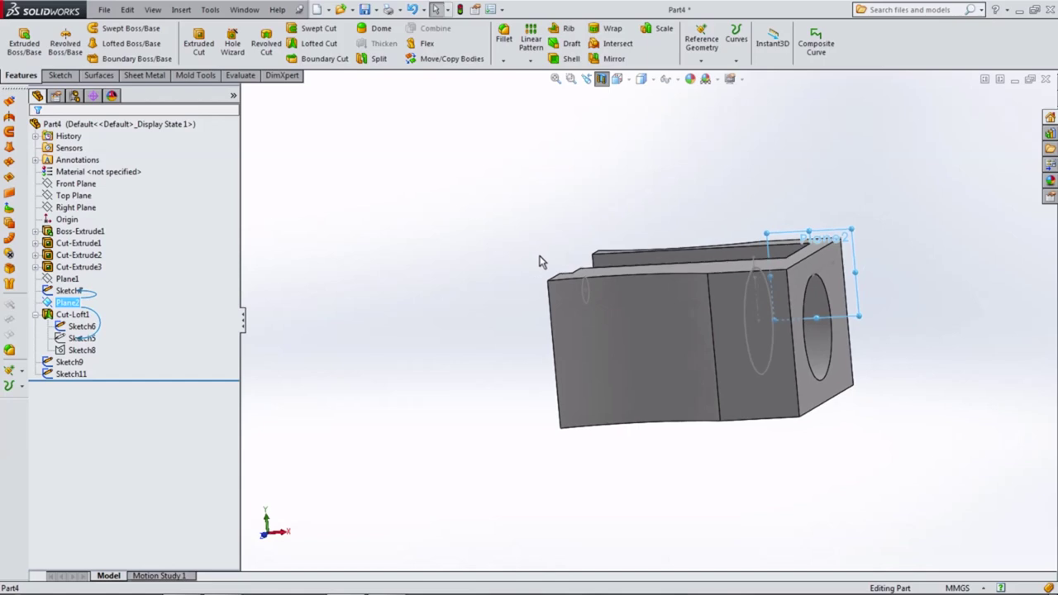
right_click(69, 305)
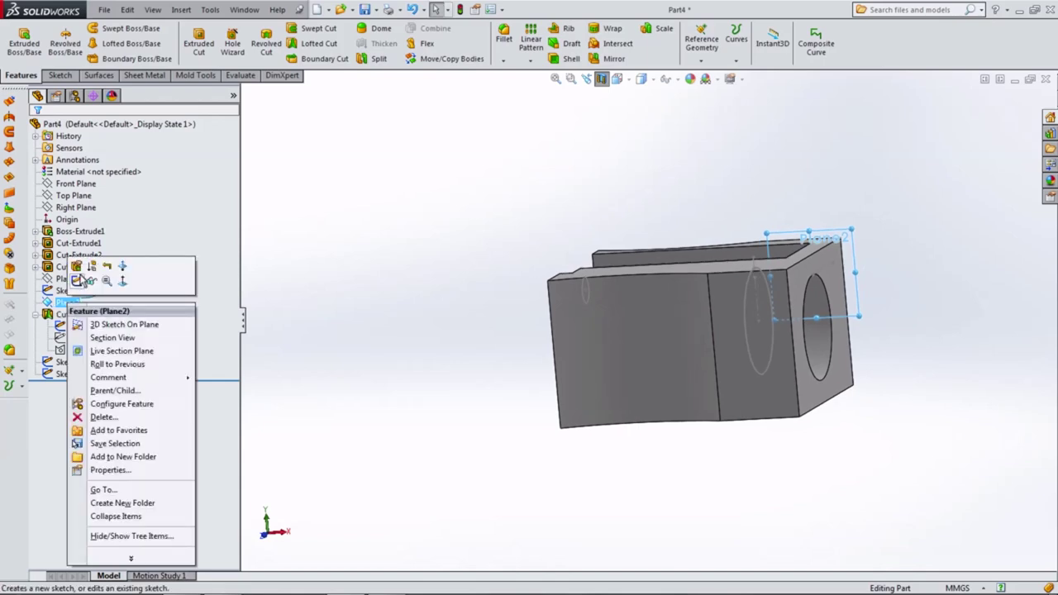
left_click(76, 283)
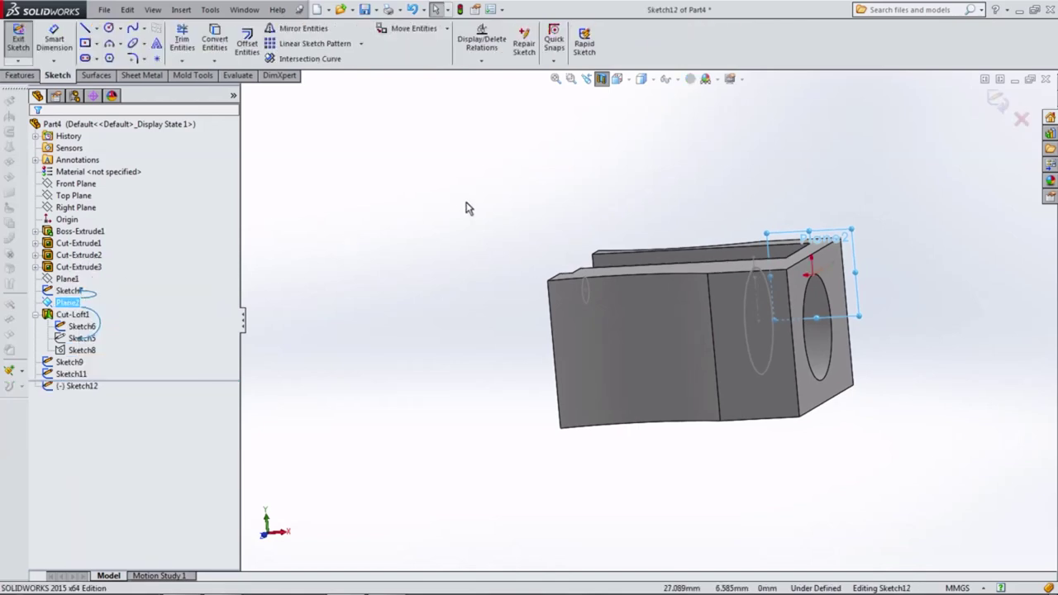
middle_click_drag(467, 208, 347, 169)
Step: Draw two guide lines, one along the slot top and one across the block side
left_click(85, 31)
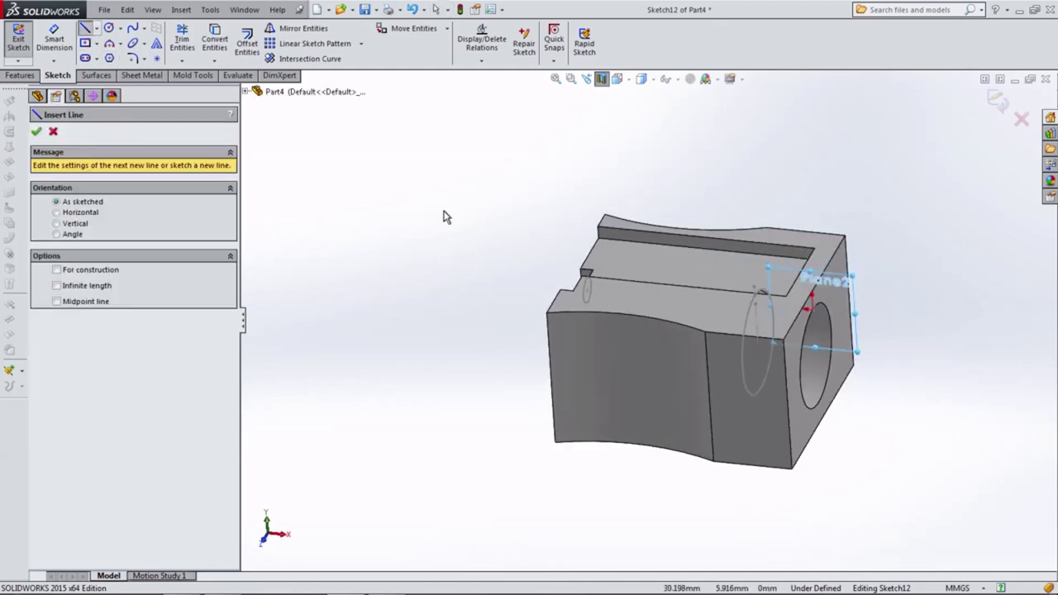
left_click_drag(539, 242, 779, 282)
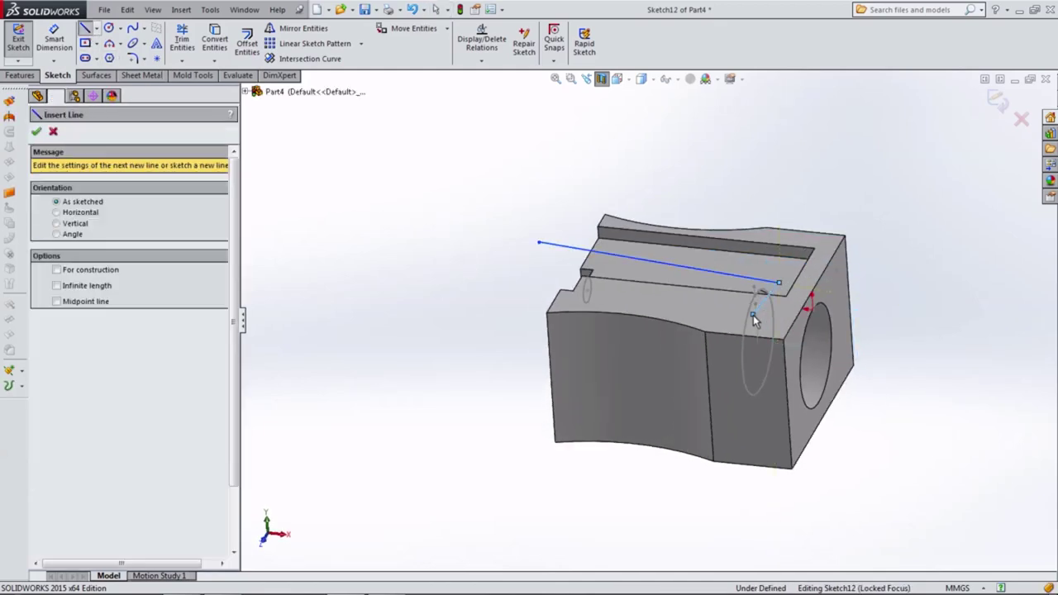
left_click_drag(597, 301, 760, 370)
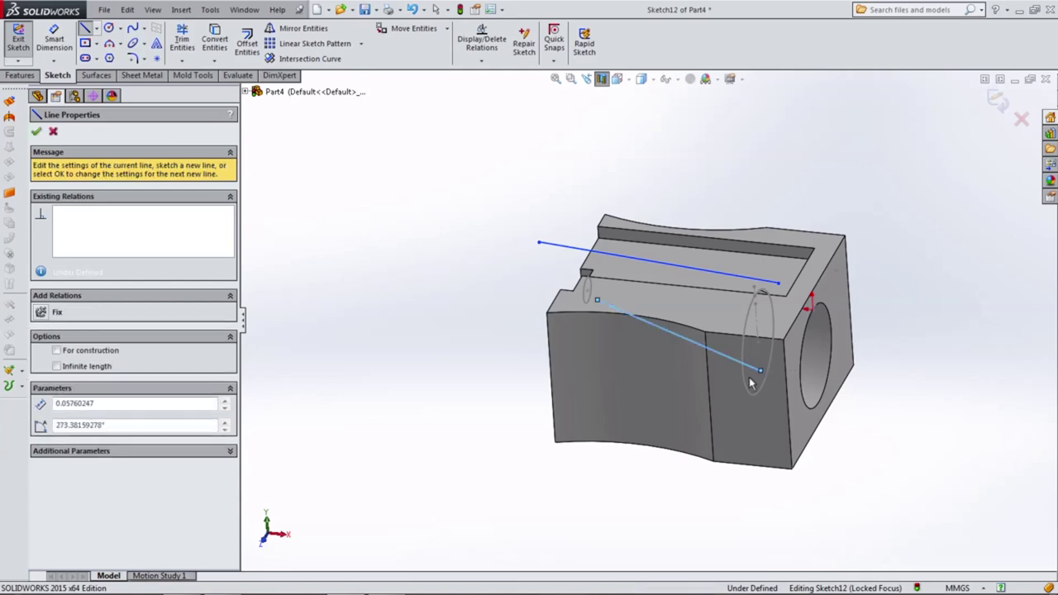
key("Escape")
scroll(575, 296, "down", 3)
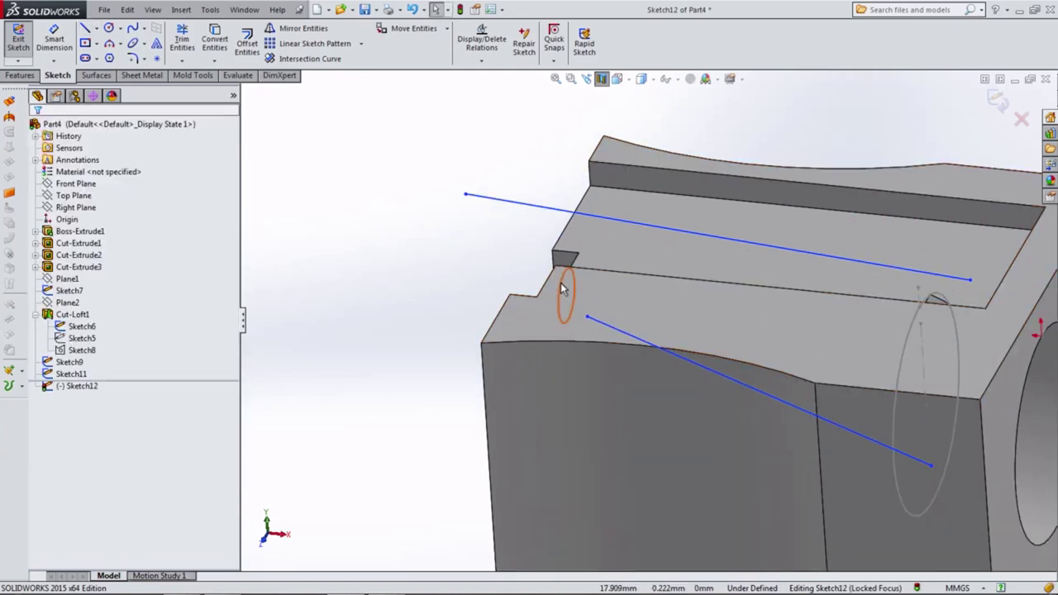
left_click_drag(466, 196, 592, 259)
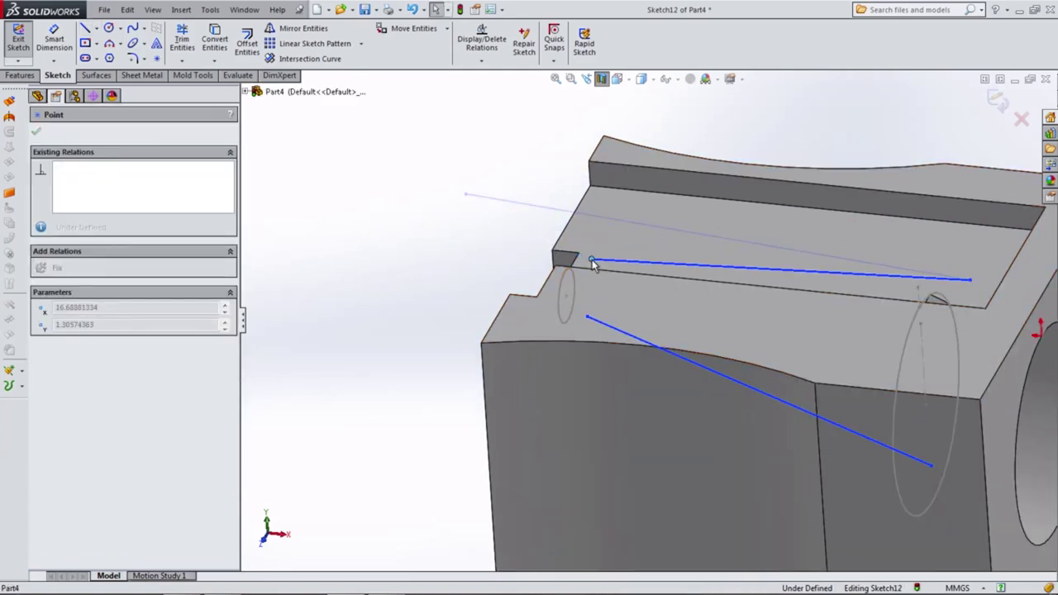
Step: Pierce the upper line's endpoints onto the small and large ellipses
left_click(566, 283, "ctrl")
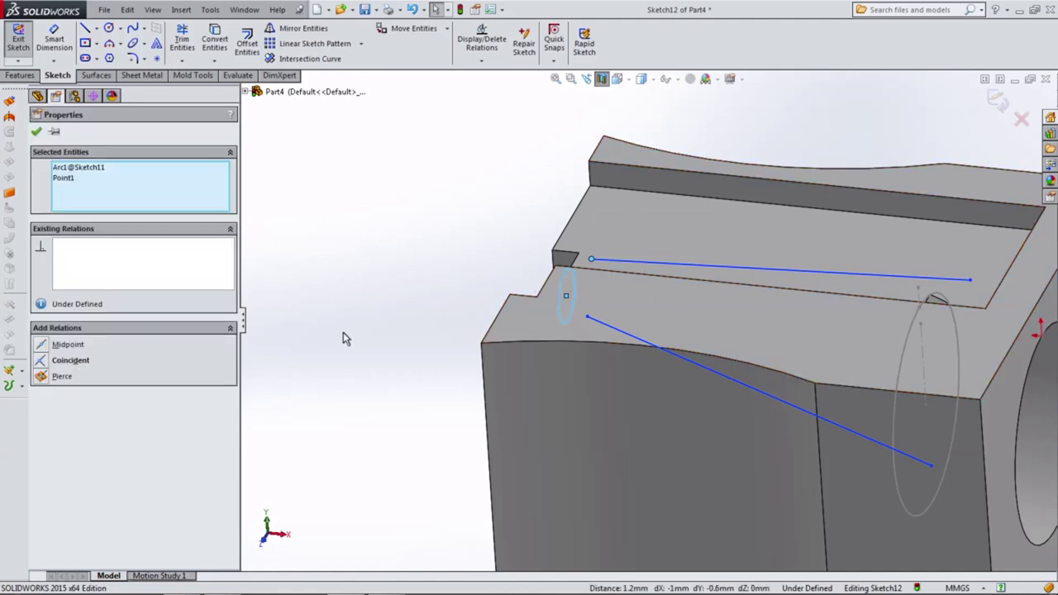
left_click(49, 377)
left_click(335, 275)
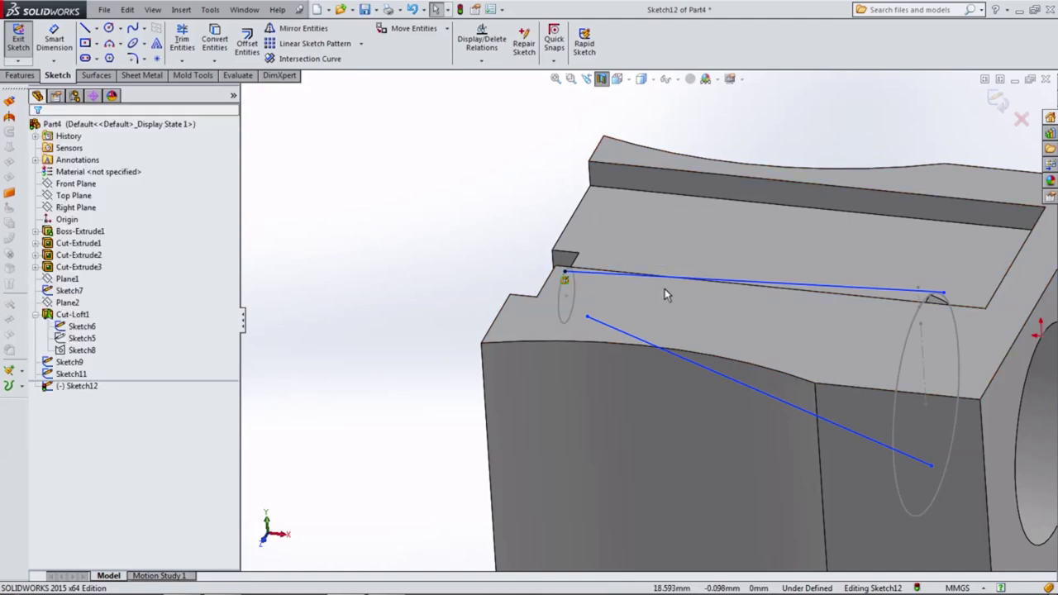
left_click(915, 324)
left_click(942, 295, "ctrl")
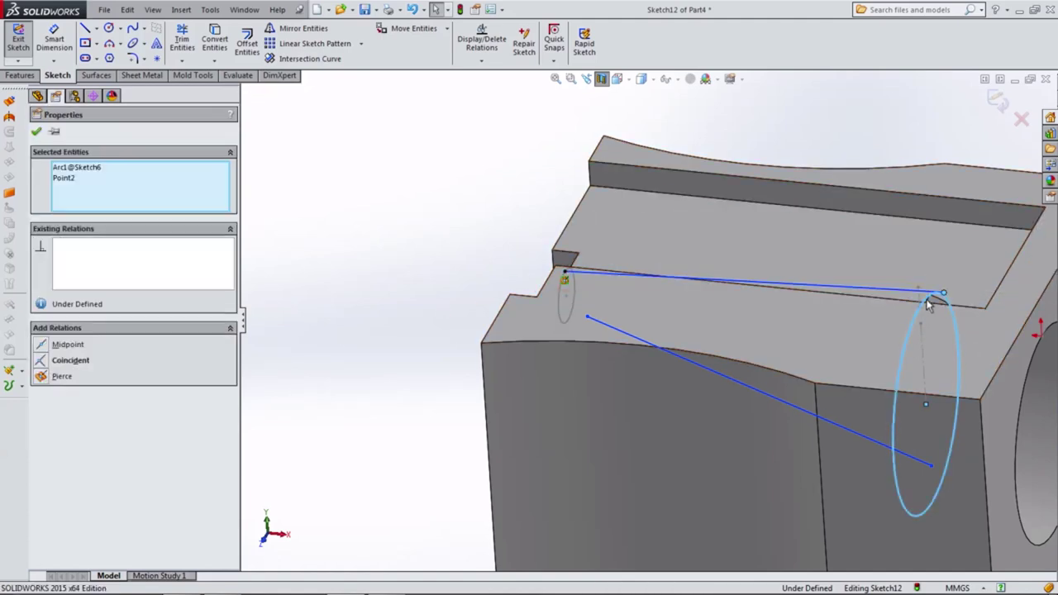
left_click(62, 376)
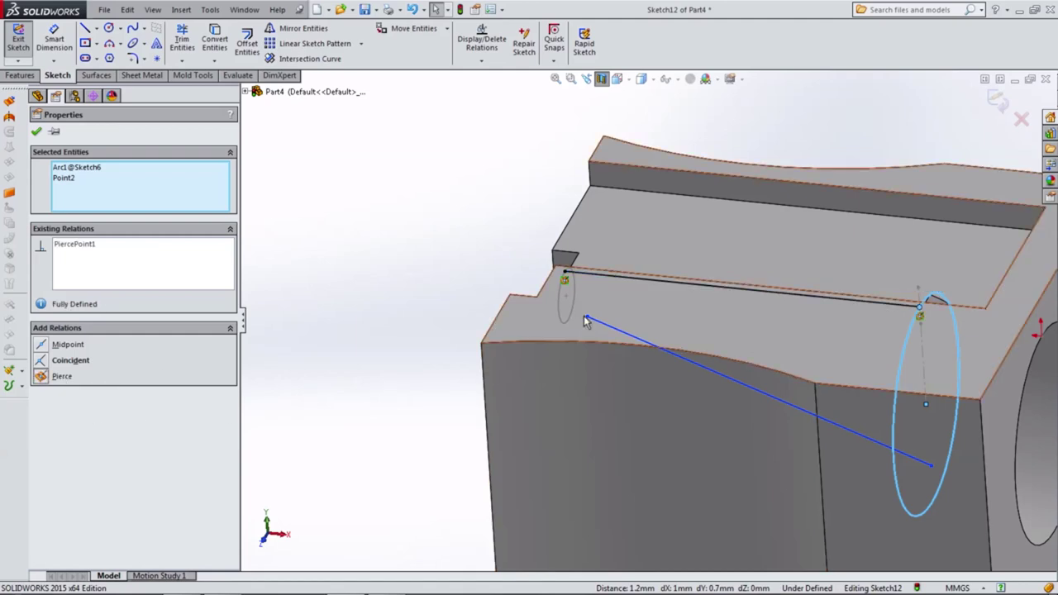
Step: Pierce the lower line's endpoints onto the small and large ellipses, then exit the sketch
left_click(585, 317)
left_click(569, 321, "ctrl")
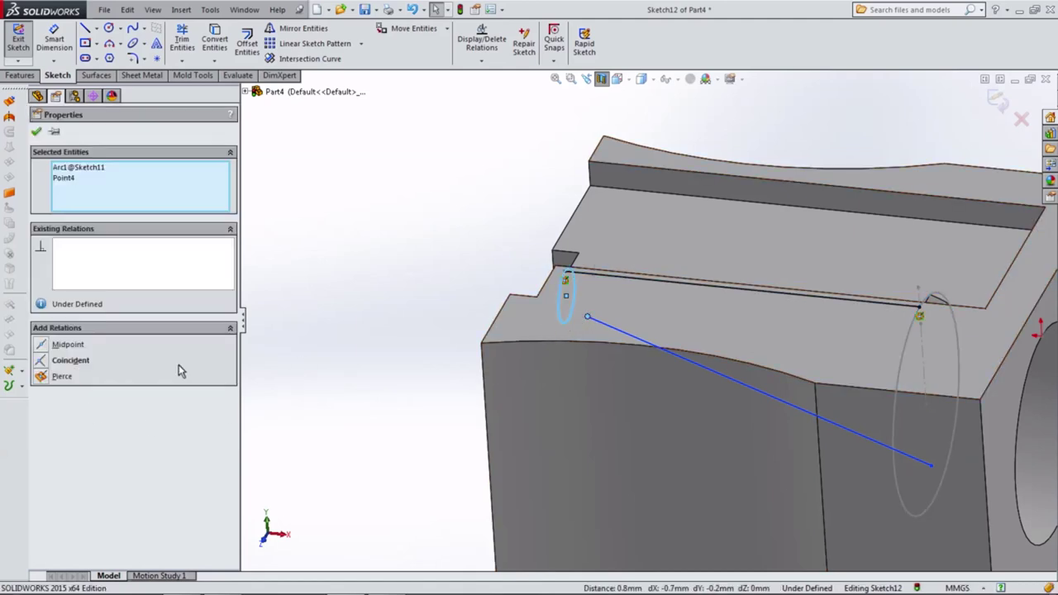
left_click(59, 377)
left_click(902, 500)
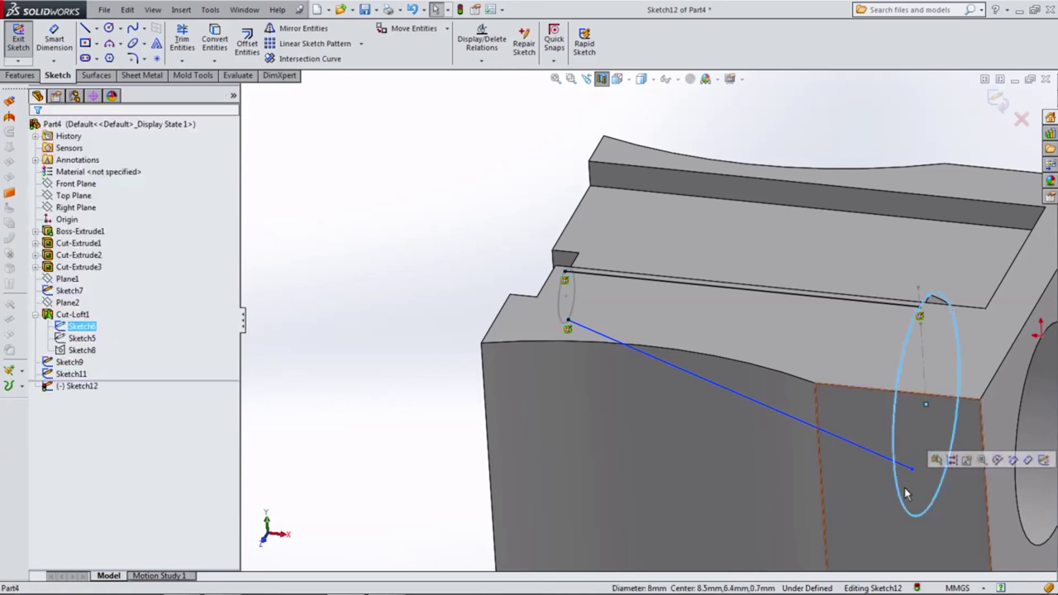
left_click(911, 468, "ctrl")
left_click(59, 385)
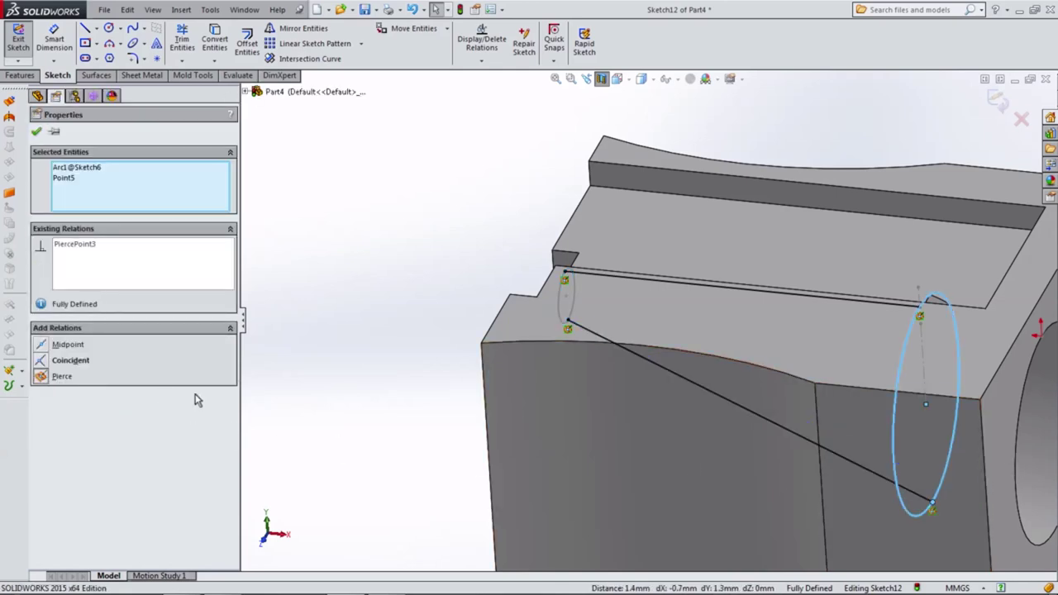
mouse_move(199, 400)
middle_mouse_down()
mouse_move(424, 465)
mouse_move(609, 461)
mouse_move(694, 472)
mouse_move(562, 466)
mouse_move(536, 521)
mouse_move(560, 504)
middle_mouse_up()
left_click(998, 99)
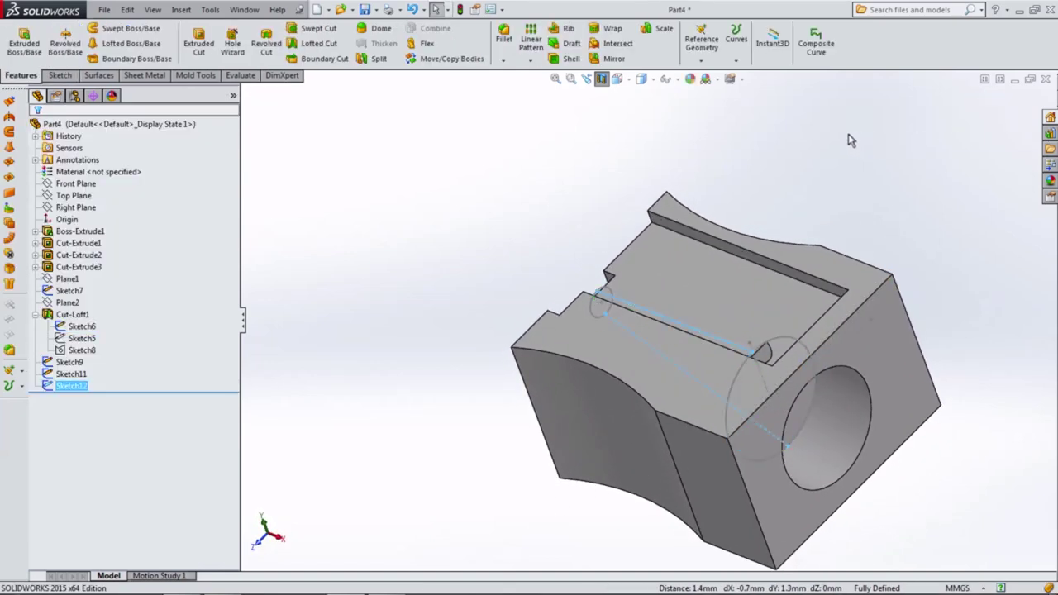
left_click(484, 219)
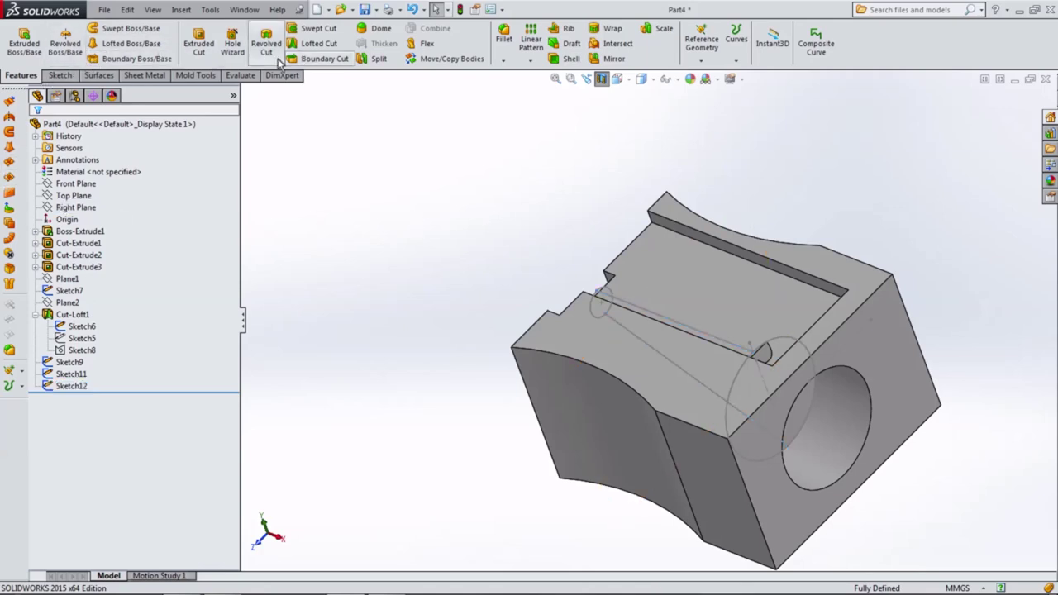
Step: Start a lofted cut using Sketch11 and Sketch6 ellipses as profiles
left_click(315, 43)
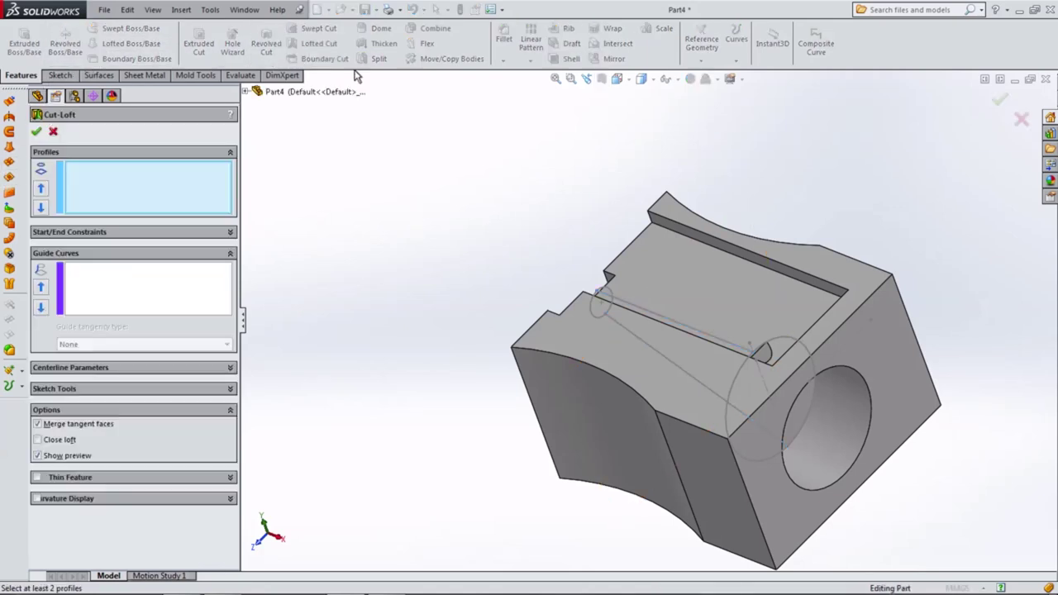
left_click(592, 311)
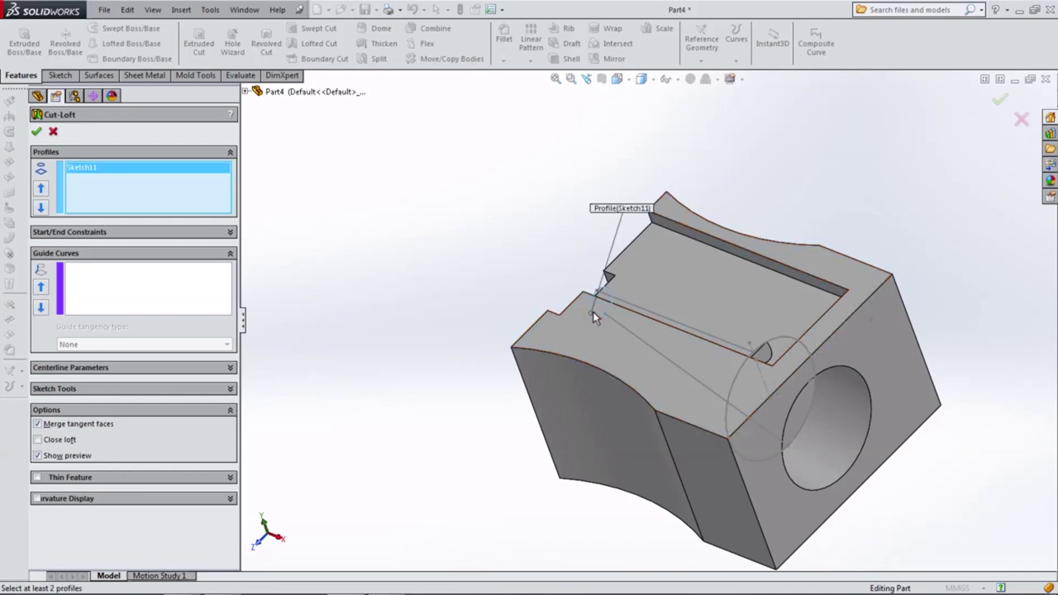
left_click(738, 372)
Step: Add the upper slot line as the first guide curve using SelectionManager Select Group
left_click(142, 314)
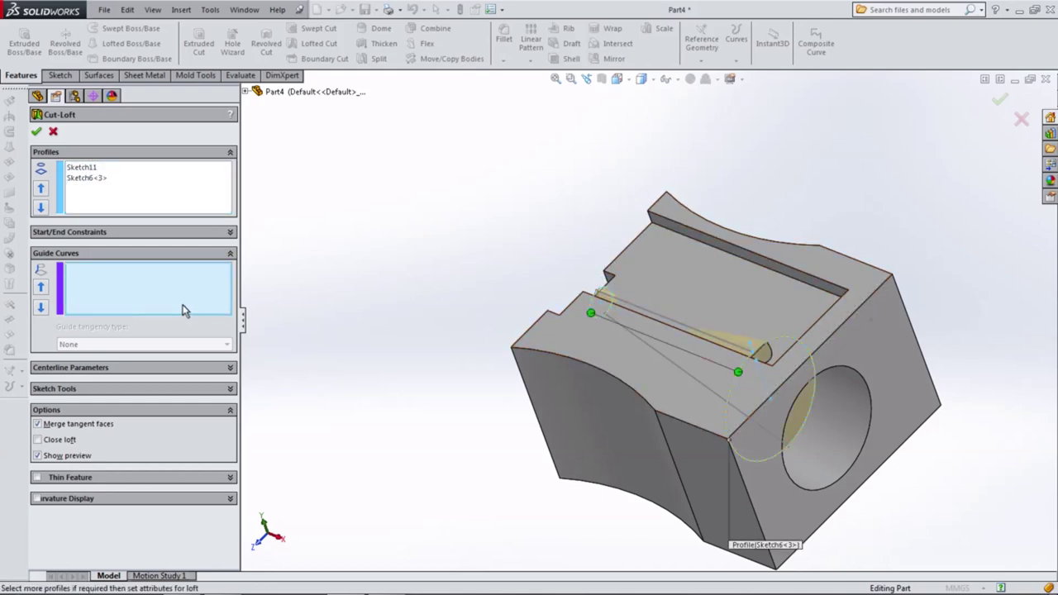
right_click(153, 311)
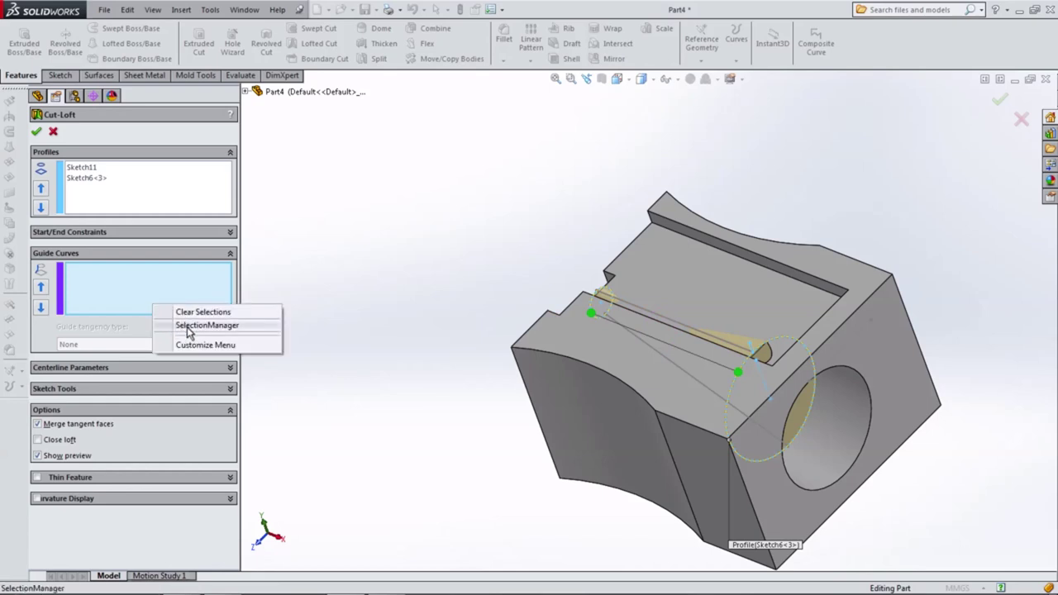
left_click(234, 326)
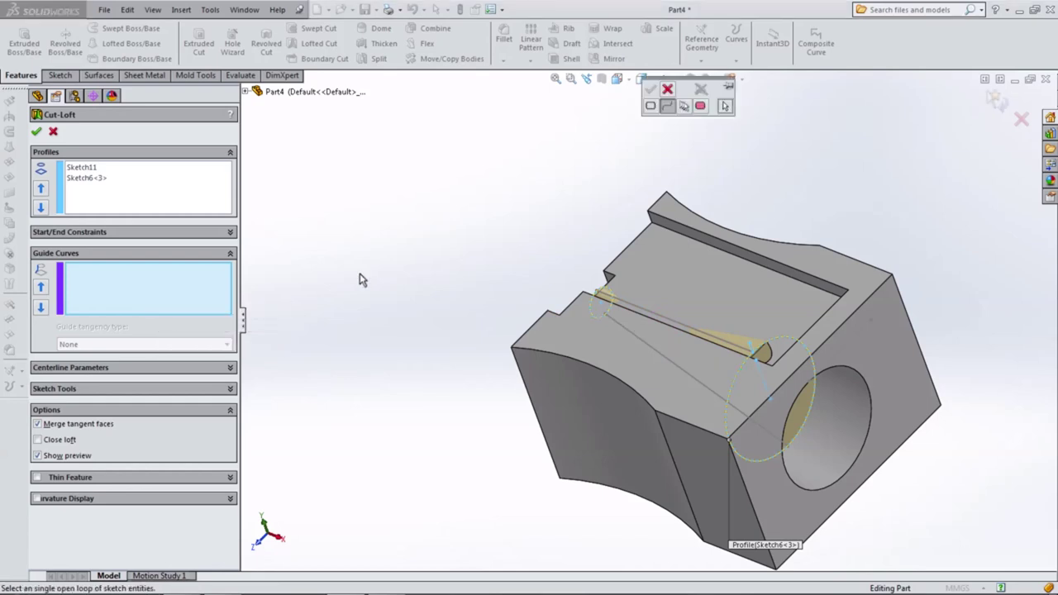
left_click(682, 109)
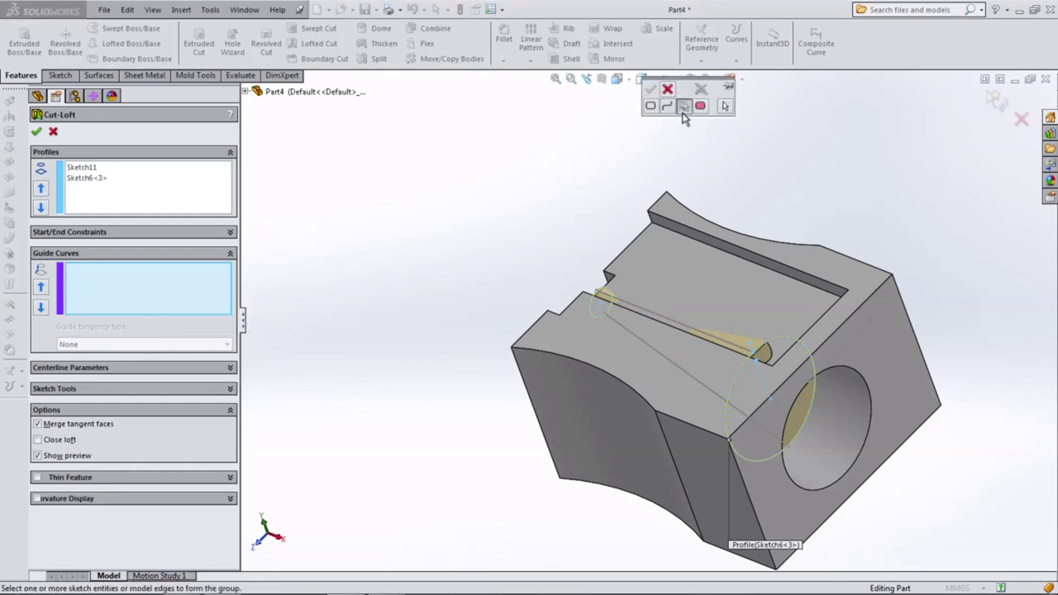
left_click(656, 316)
left_click(650, 89)
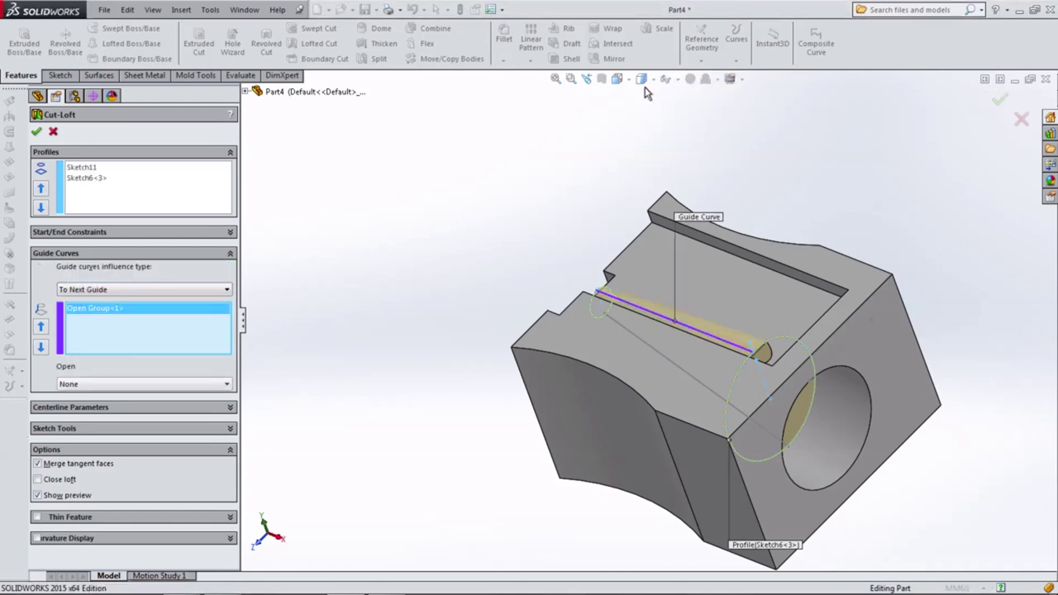
Step: Add the lower diagonal line as the second guide curve and apply Cut-Loft2
right_click(164, 347)
left_click(198, 365)
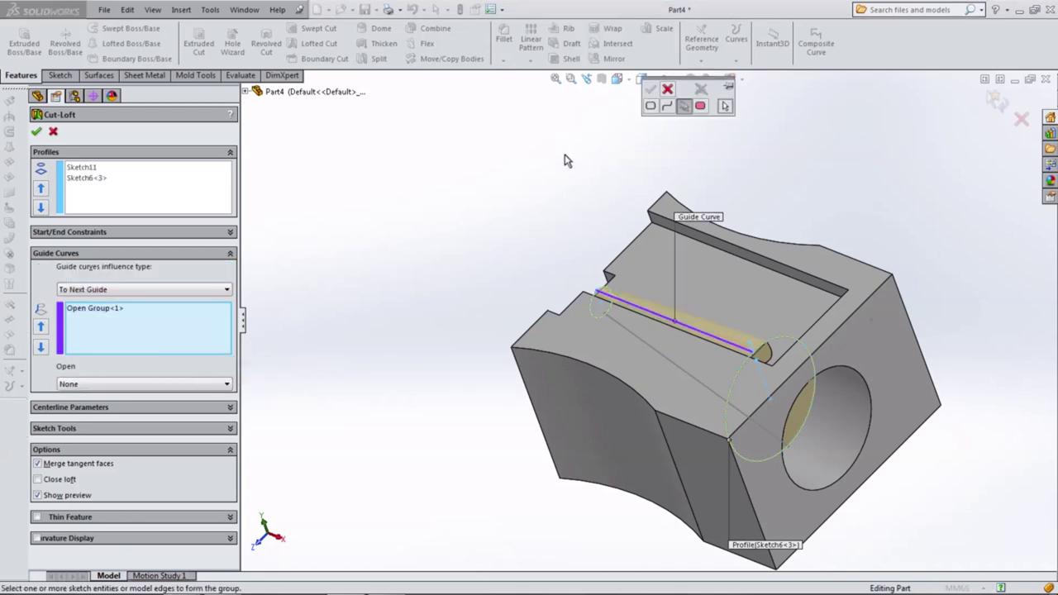
left_click(661, 354)
mouse_move(488, 346)
middle_mouse_down()
mouse_move(425, 302)
mouse_move(432, 267)
mouse_move(568, 168)
middle_mouse_up()
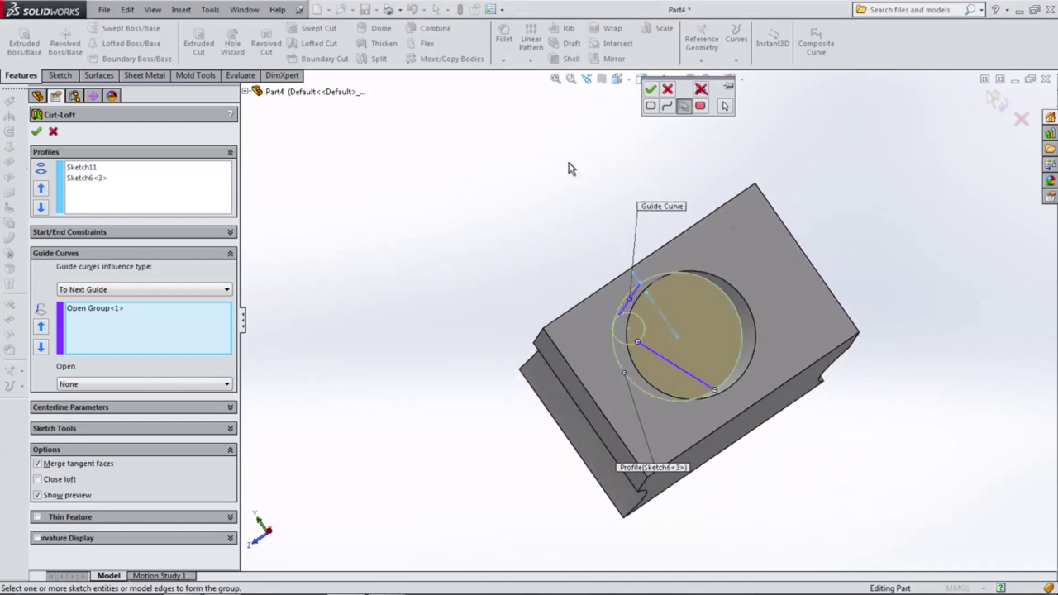
left_click(650, 88)
mouse_move(524, 239)
middle_mouse_down()
mouse_move(504, 269)
mouse_move(651, 279)
mouse_move(444, 245)
middle_mouse_up()
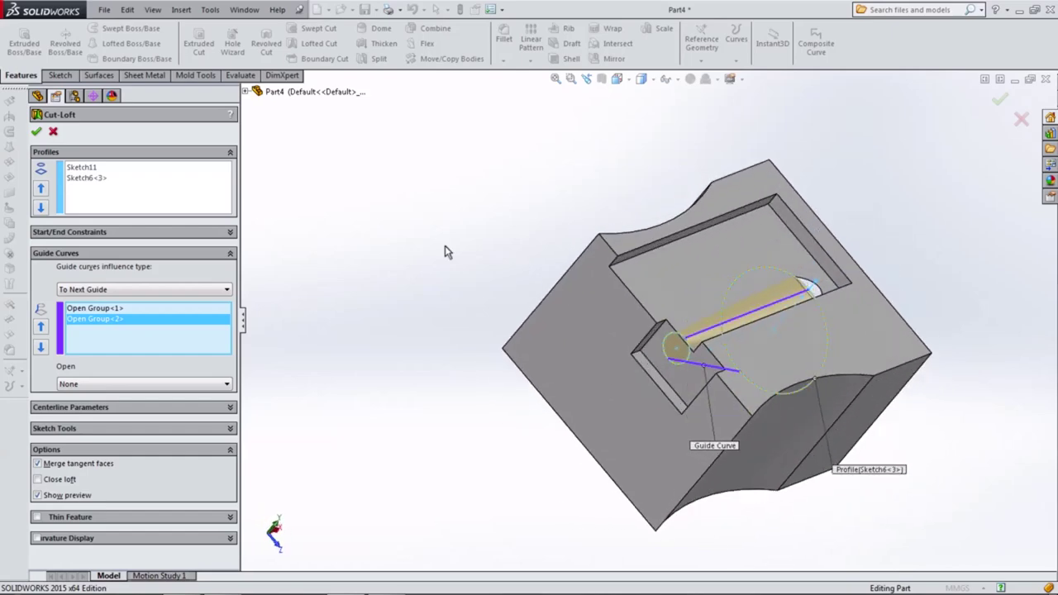
left_click(36, 131)
mouse_move(500, 318)
middle_mouse_down()
mouse_move(586, 295)
mouse_move(451, 322)
mouse_move(405, 358)
mouse_move(780, 297)
middle_mouse_up()
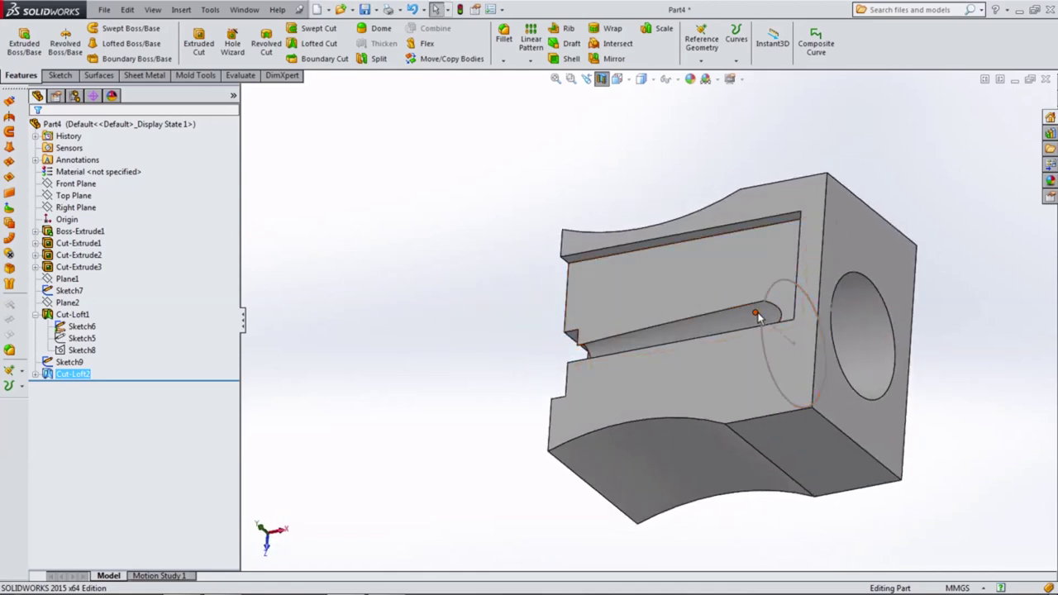
Step: Hide Sketch6 and delete the Cut-Loft2 feature from the FeatureManager tree
left_click(762, 321)
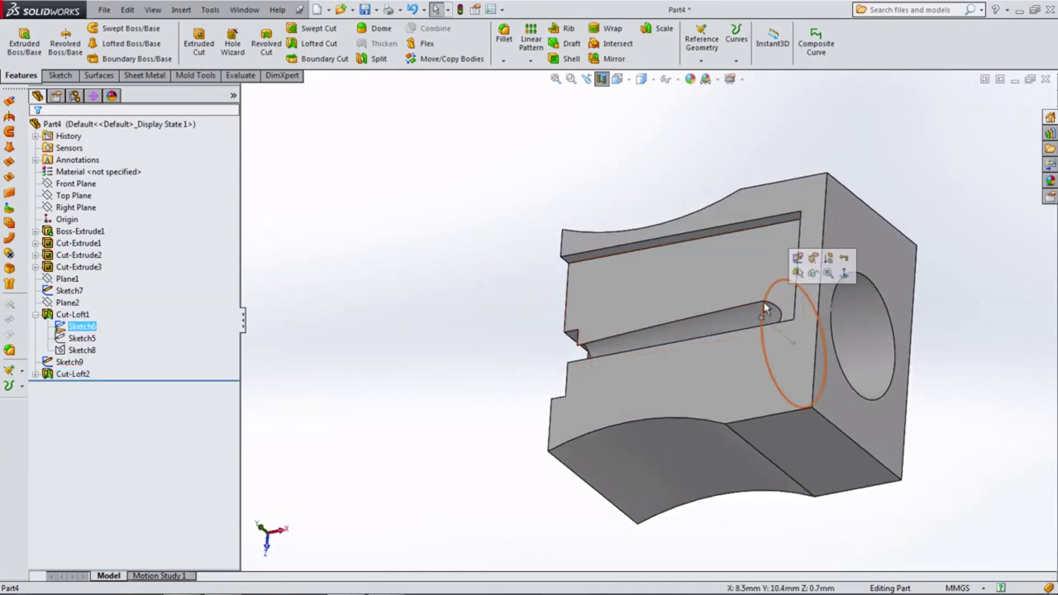
left_click(815, 261)
mouse_move(571, 359)
middle_mouse_down()
mouse_move(529, 385)
mouse_move(626, 363)
mouse_move(684, 334)
mouse_move(642, 331)
mouse_move(562, 351)
mouse_move(603, 354)
middle_mouse_up()
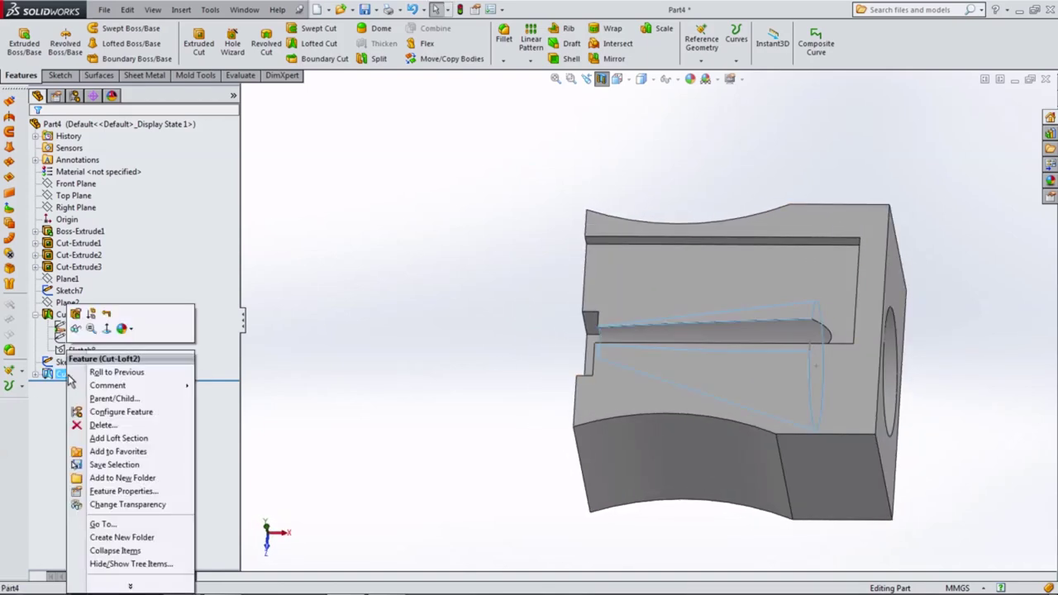
right_click(67, 374)
left_click(101, 425)
mouse_move(426, 357)
middle_mouse_down()
mouse_move(385, 331)
mouse_move(347, 329)
middle_mouse_up()
mouse_move(422, 344)
middle_mouse_down()
mouse_move(355, 309)
mouse_move(356, 344)
mouse_move(460, 339)
mouse_move(371, 350)
mouse_move(453, 390)
middle_mouse_up()
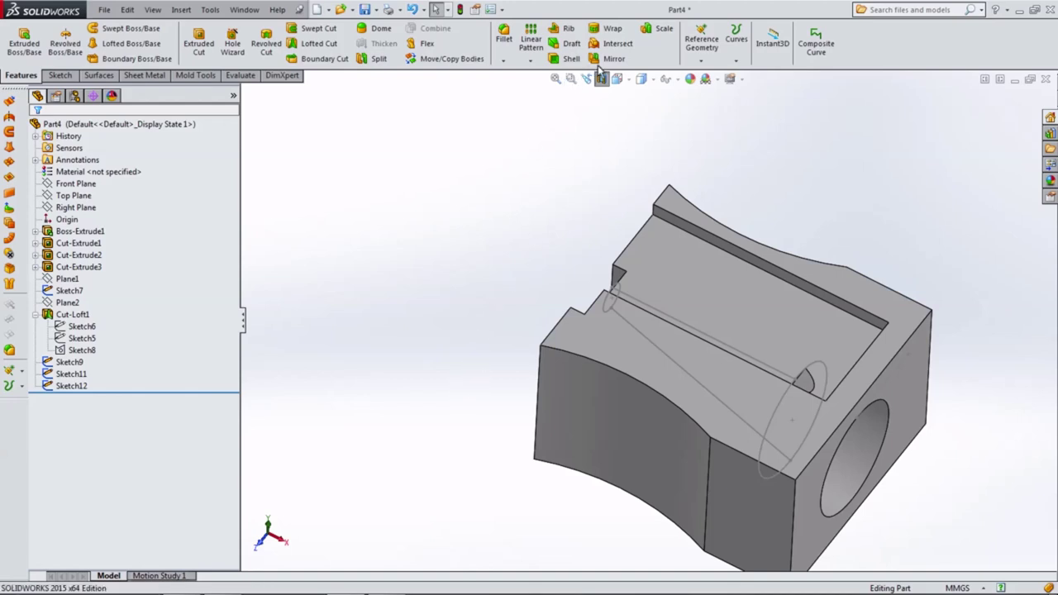
Step: Recreate the lofted cut from Sketch11 to Sketch9 with two guide curve groups
left_click(319, 44)
left_click(604, 313)
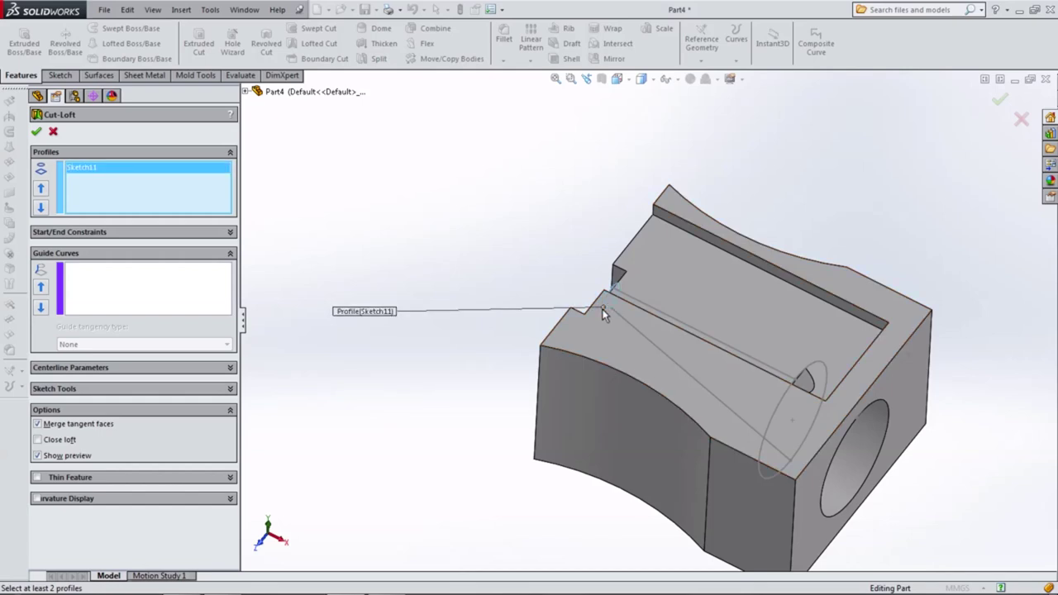
left_click(785, 394)
left_click(166, 296)
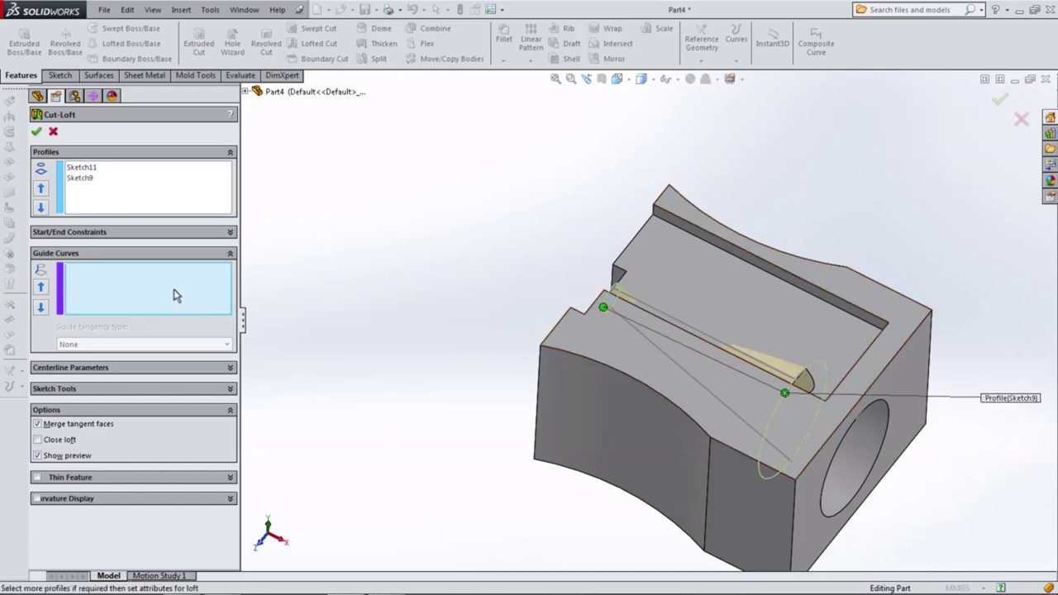
left_click(729, 351)
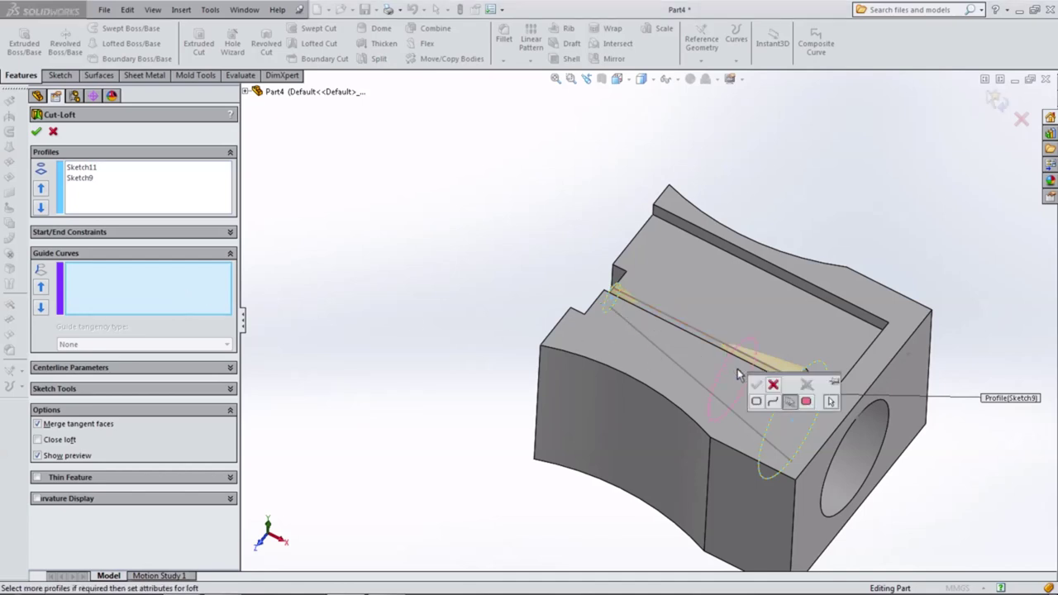
left_click(731, 350)
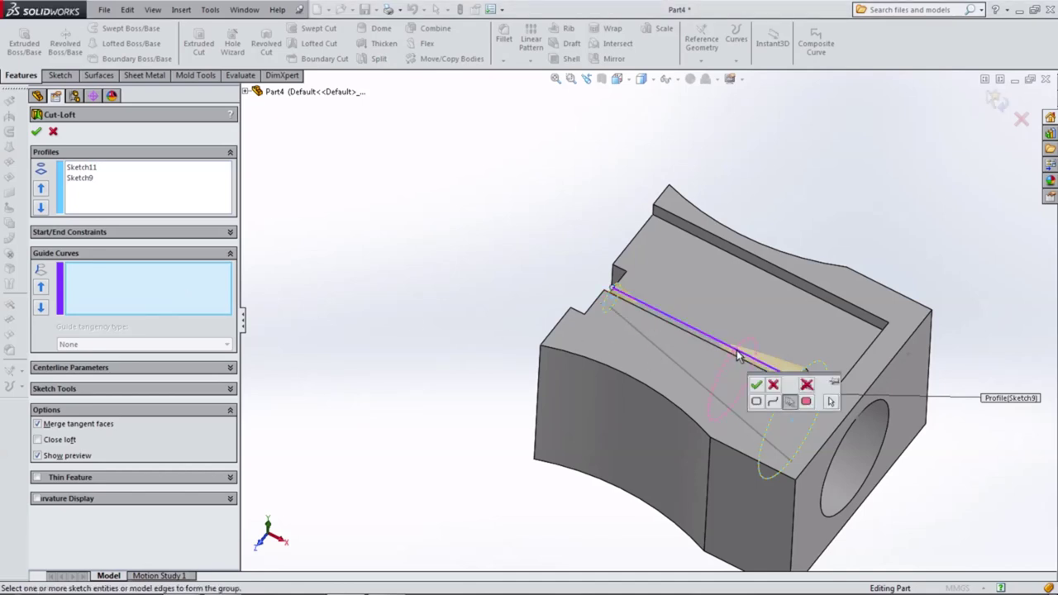
left_click(757, 386)
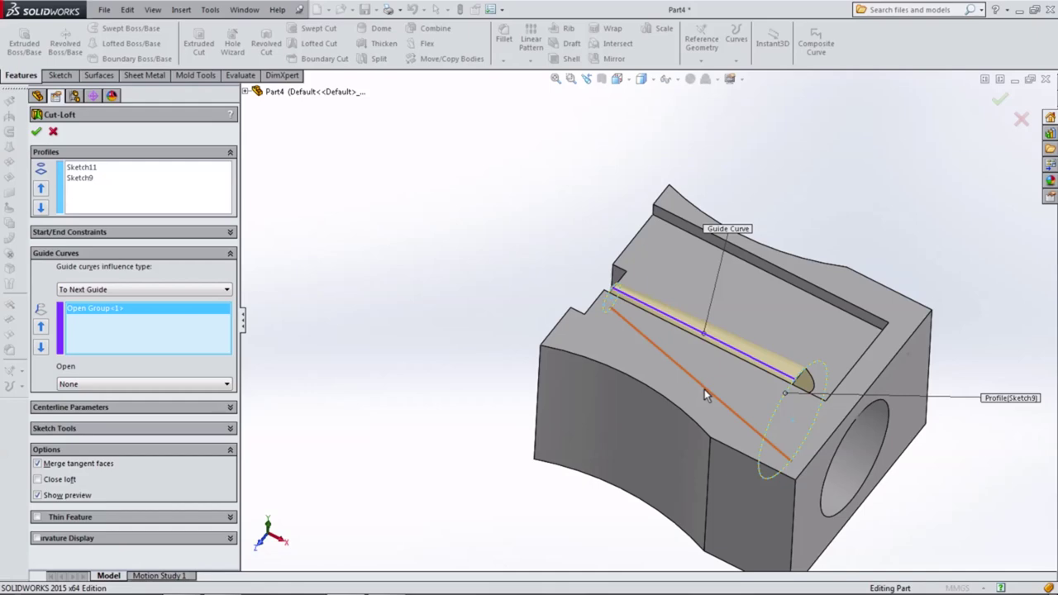
left_click(737, 426)
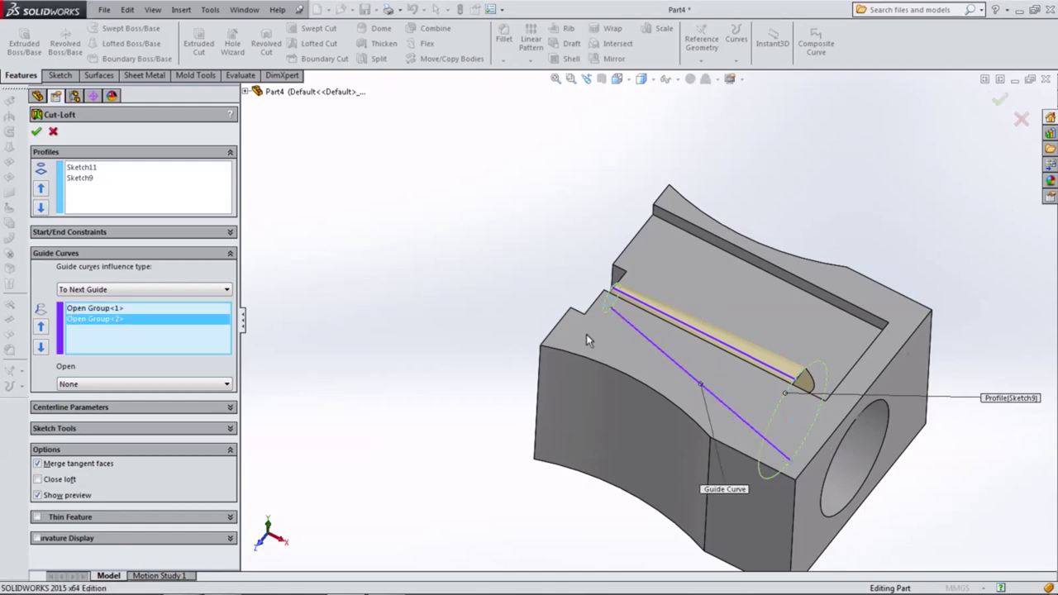
mouse_move(586, 334)
middle_mouse_down()
mouse_move(514, 279)
mouse_move(657, 325)
mouse_move(708, 367)
middle_mouse_up()
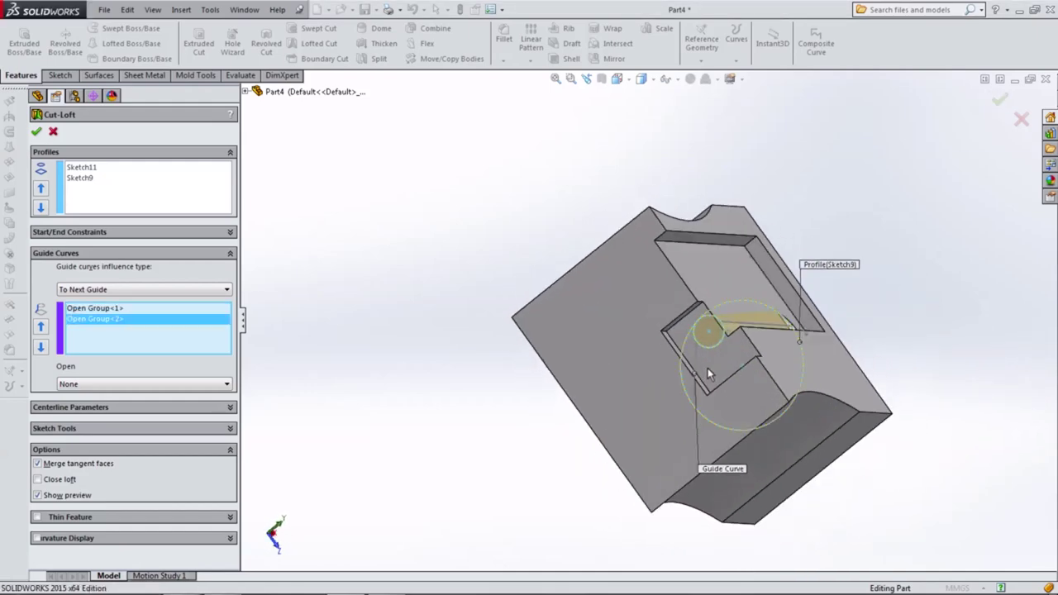
left_click(37, 132)
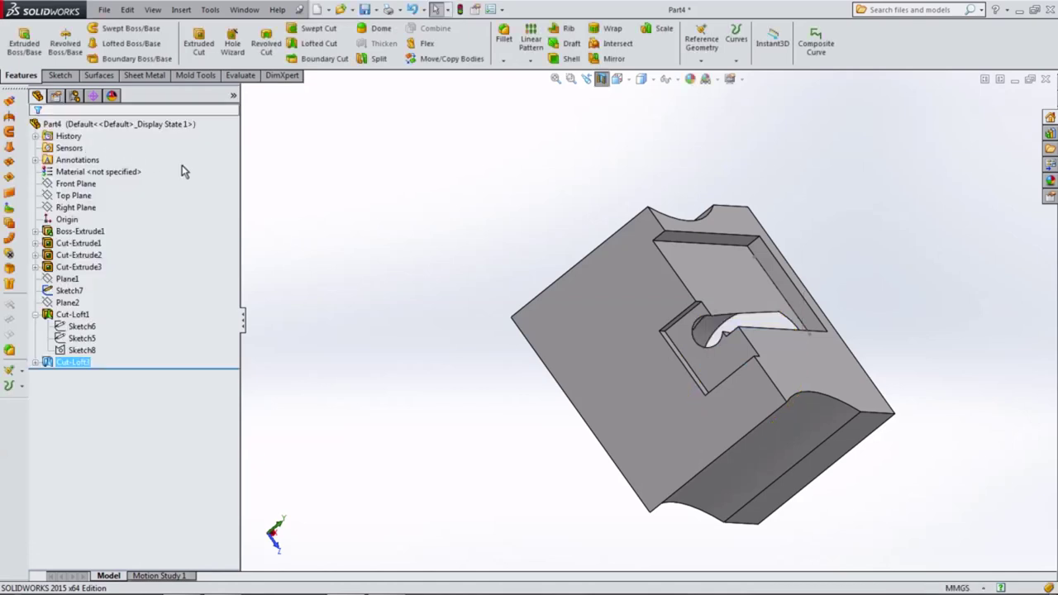
Step: Inspect the part from the Front and Top standard views
mouse_move(499, 318)
middle_mouse_down()
mouse_move(350, 421)
mouse_move(385, 413)
middle_mouse_up()
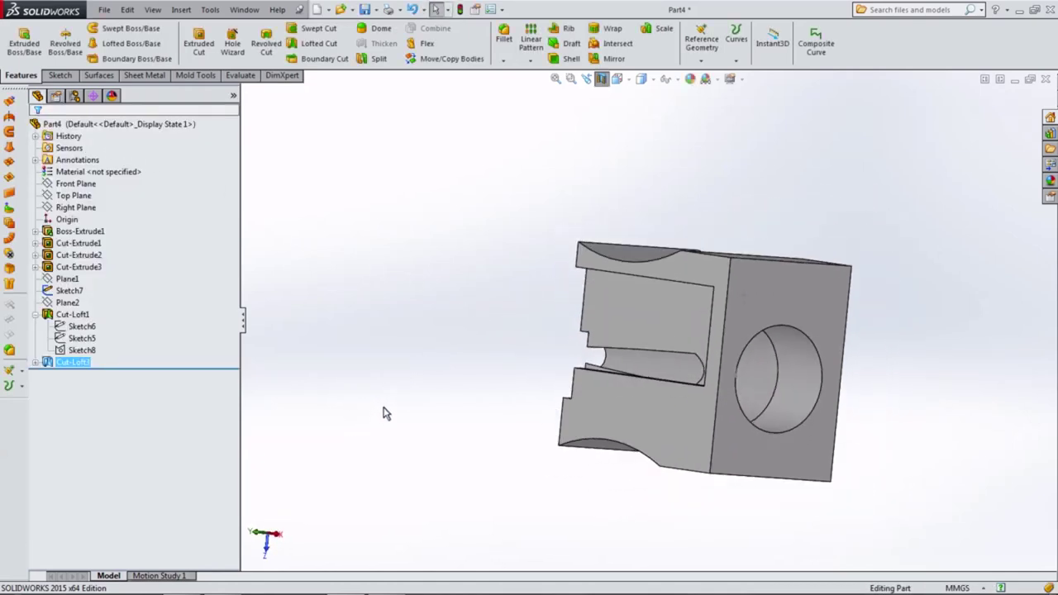
left_click(617, 79)
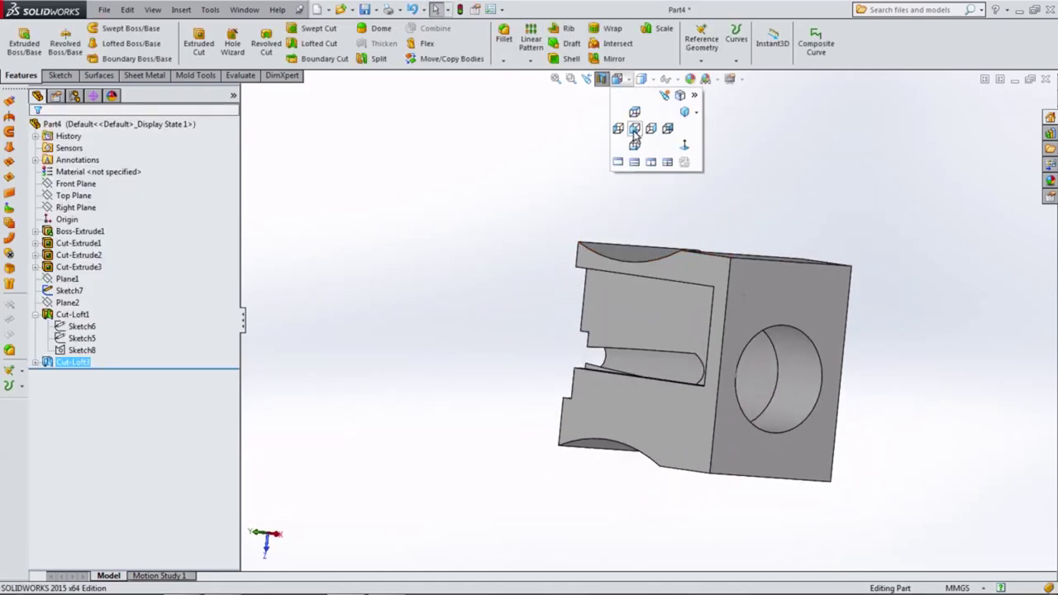
left_click(637, 142)
left_click(617, 80)
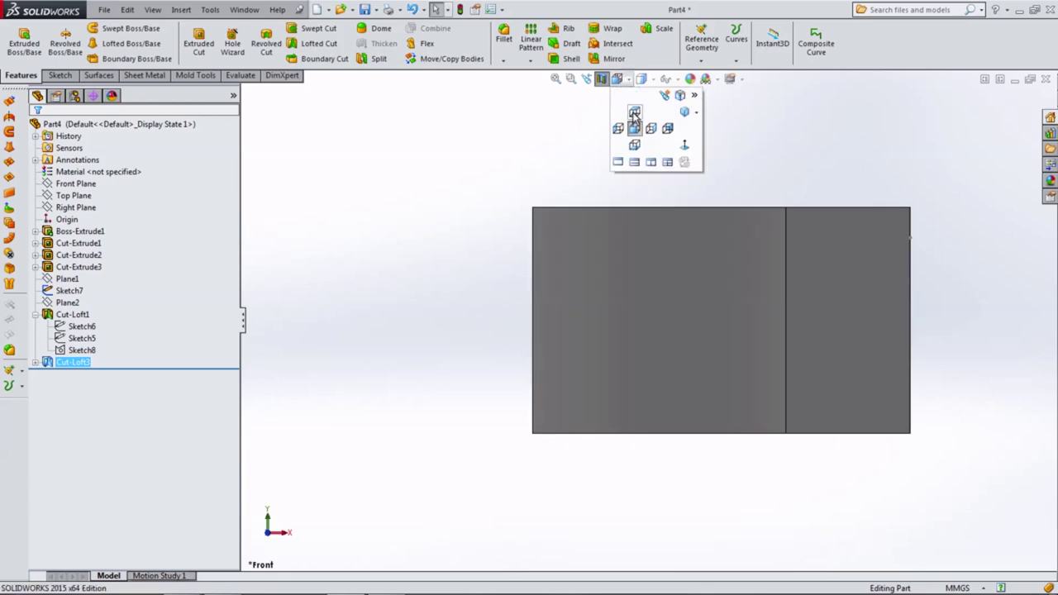
left_click(633, 113)
mouse_move(676, 403)
middle_mouse_down()
mouse_move(725, 396)
mouse_move(722, 439)
mouse_move(626, 436)
mouse_move(579, 456)
mouse_move(688, 428)
mouse_move(748, 392)
middle_mouse_up()
Step: Turn on Section View and start Sketch13 on the sectioned face
left_click(602, 78)
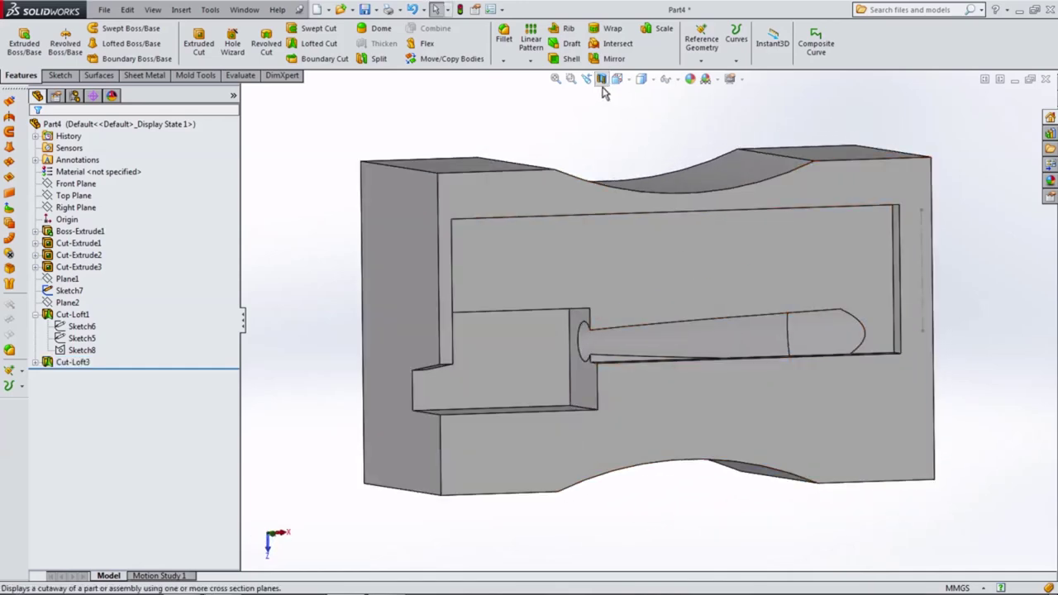
middle_click_drag(510, 243, 544, 302)
scroll(576, 352, "down", 5)
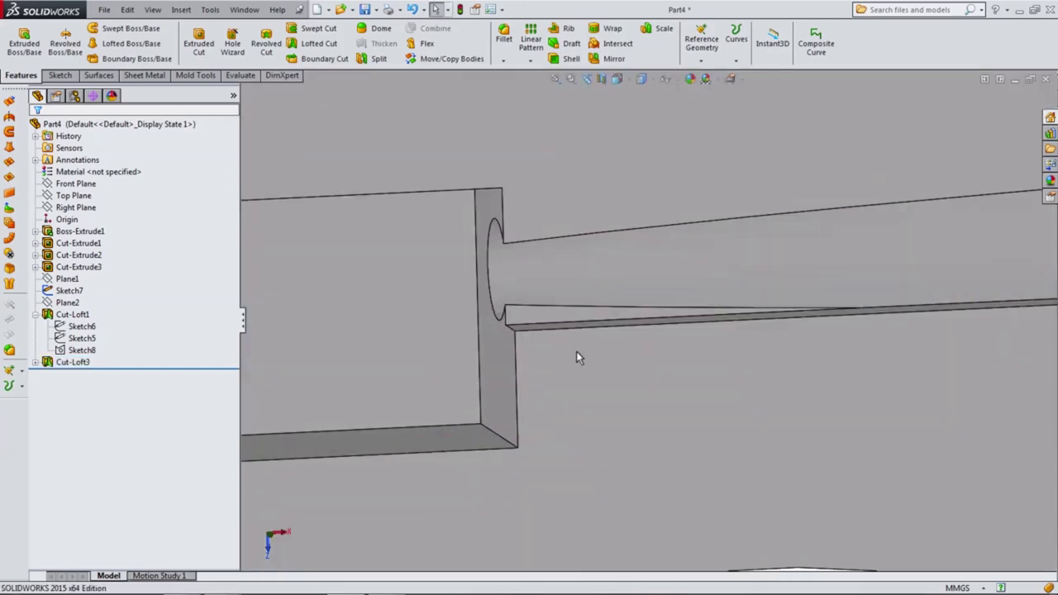
left_click(524, 320)
left_click(581, 279)
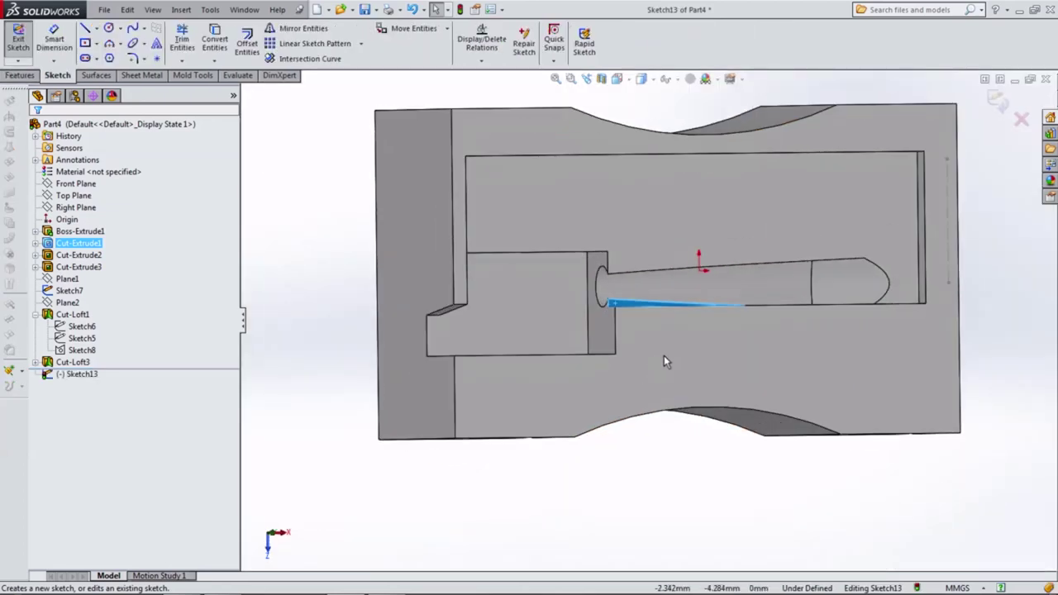
Step: Convert the narrow slot face's edges into Sketch13 lines
mouse_move(664, 361)
middle_mouse_down()
mouse_move(695, 366)
mouse_move(652, 385)
middle_mouse_up()
left_click(311, 347)
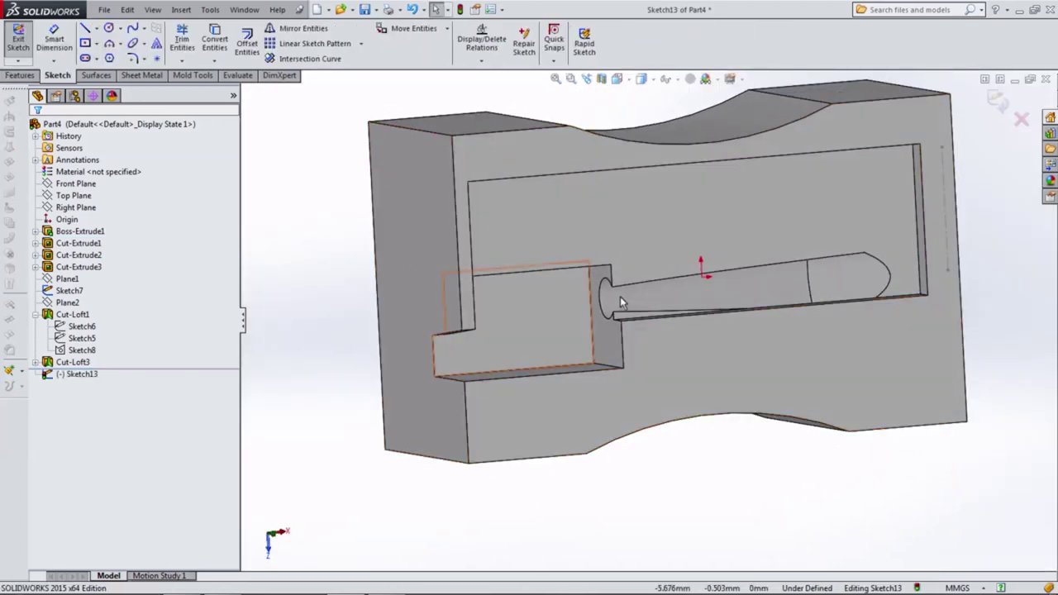
scroll(622, 305, "down", 3)
left_click(594, 307)
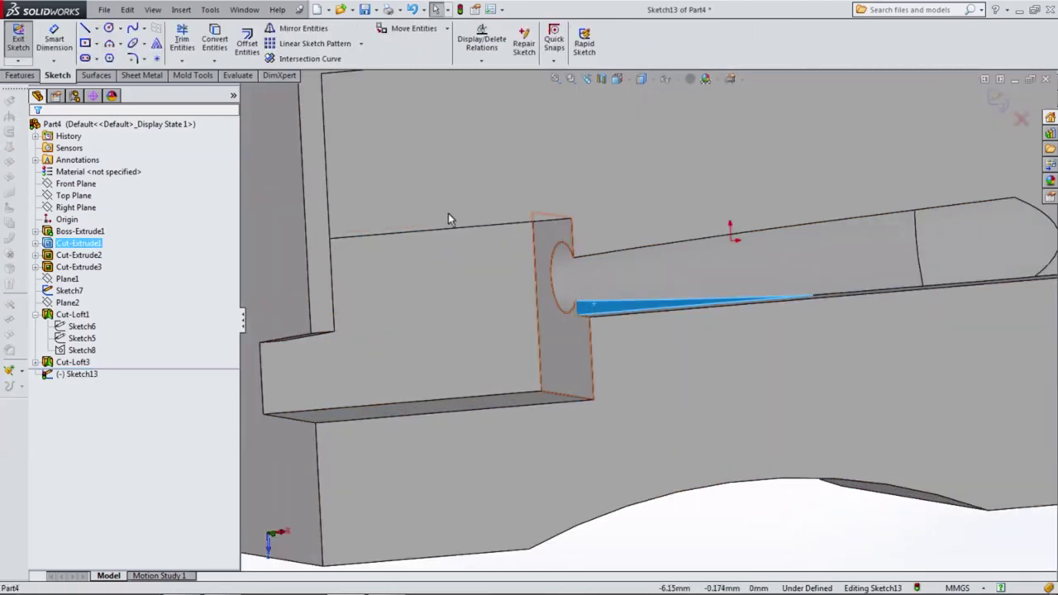
left_click(215, 39)
Step: Extrude-cut the sketch Up To Surface, limited by the channel's curved face
left_click(21, 75)
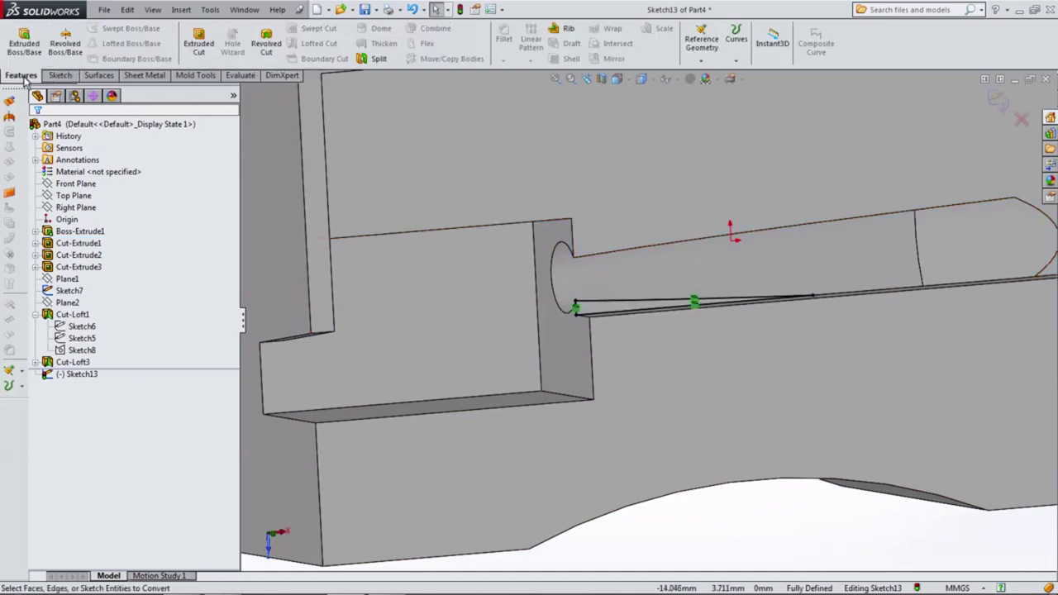
left_click(201, 60)
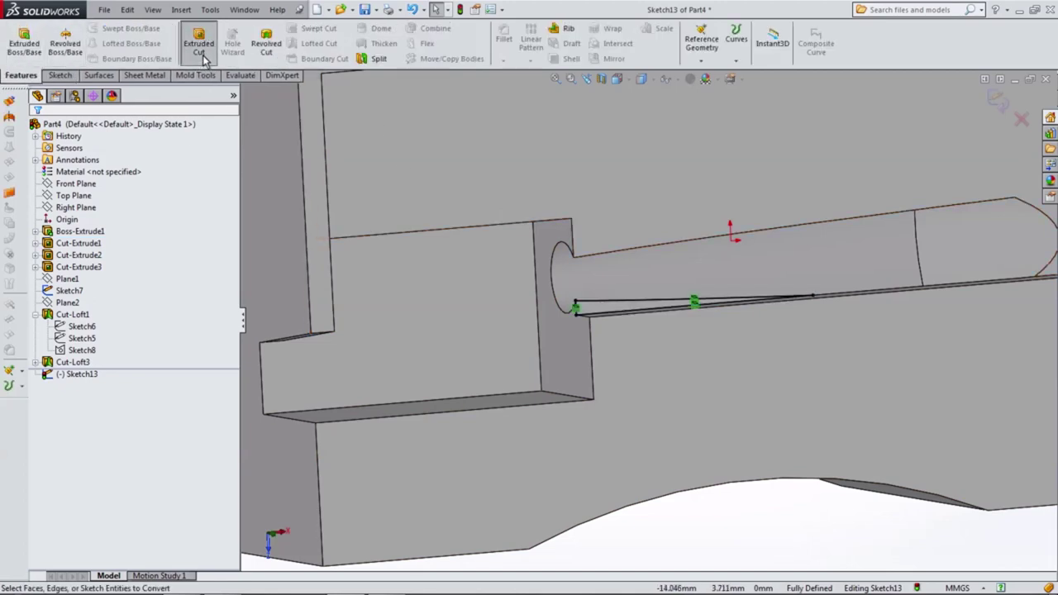
left_click(72, 210)
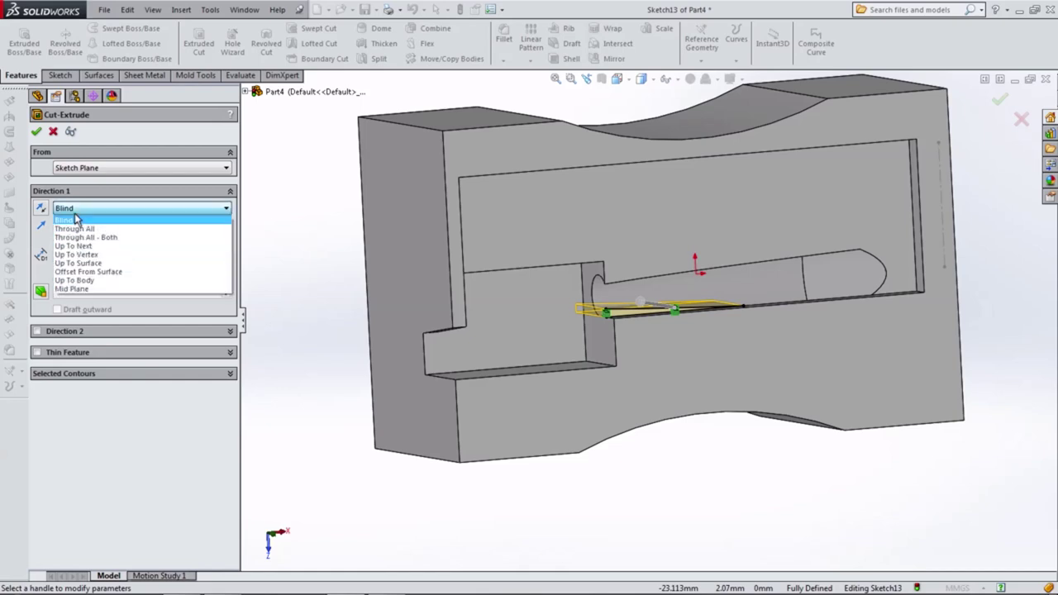
left_click(78, 263)
scroll(578, 305, "down", 5)
left_click(634, 299)
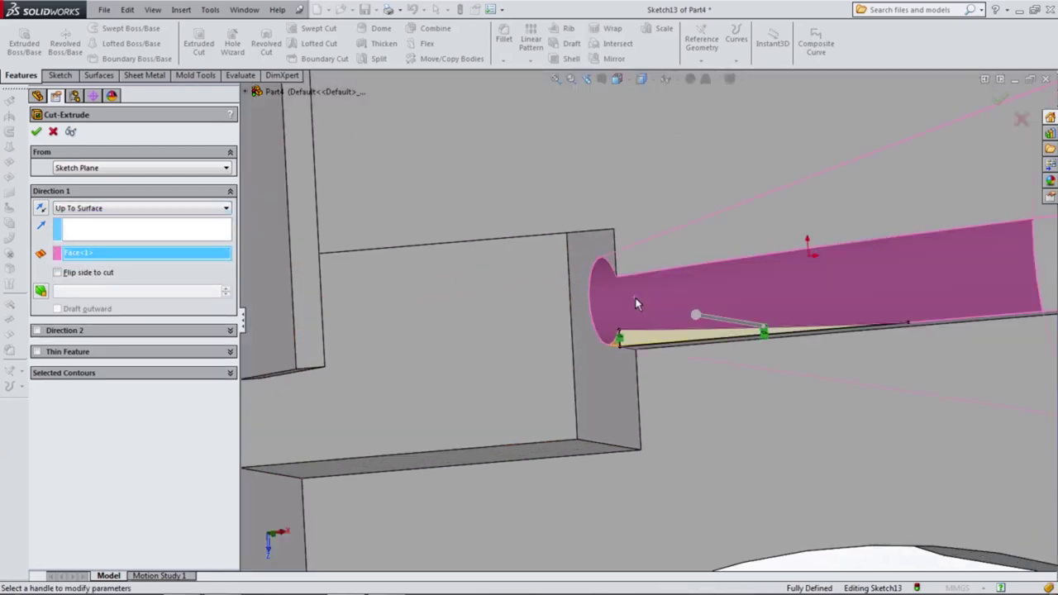
left_click(37, 135)
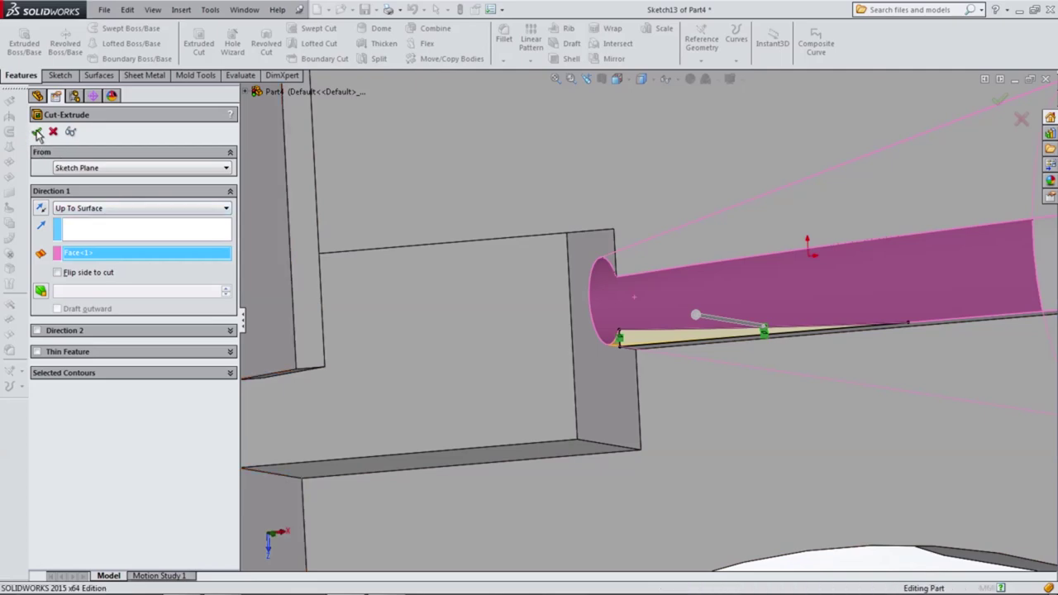
Step: Orbit and zoom around the part to inspect the new Cut-Extrude4
mouse_move(602, 308)
middle_mouse_down()
mouse_move(547, 354)
mouse_move(486, 378)
mouse_move(645, 358)
mouse_move(687, 364)
mouse_move(603, 397)
mouse_move(644, 424)
mouse_move(603, 363)
mouse_move(500, 392)
mouse_move(633, 205)
mouse_move(621, 220)
mouse_move(685, 229)
mouse_move(680, 248)
mouse_move(701, 300)
mouse_move(677, 265)
mouse_move(673, 300)
mouse_move(527, 304)
mouse_move(523, 364)
middle_mouse_up()
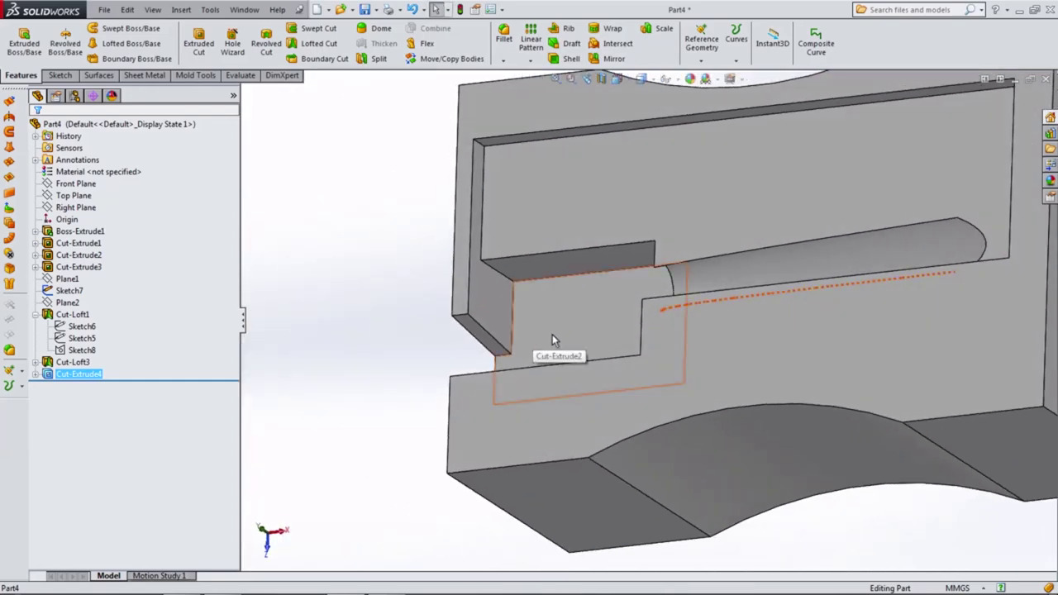
middle_click_drag(578, 323, 619, 272)
scroll(622, 310, "up", 2)
scroll(621, 330, "up", 5)
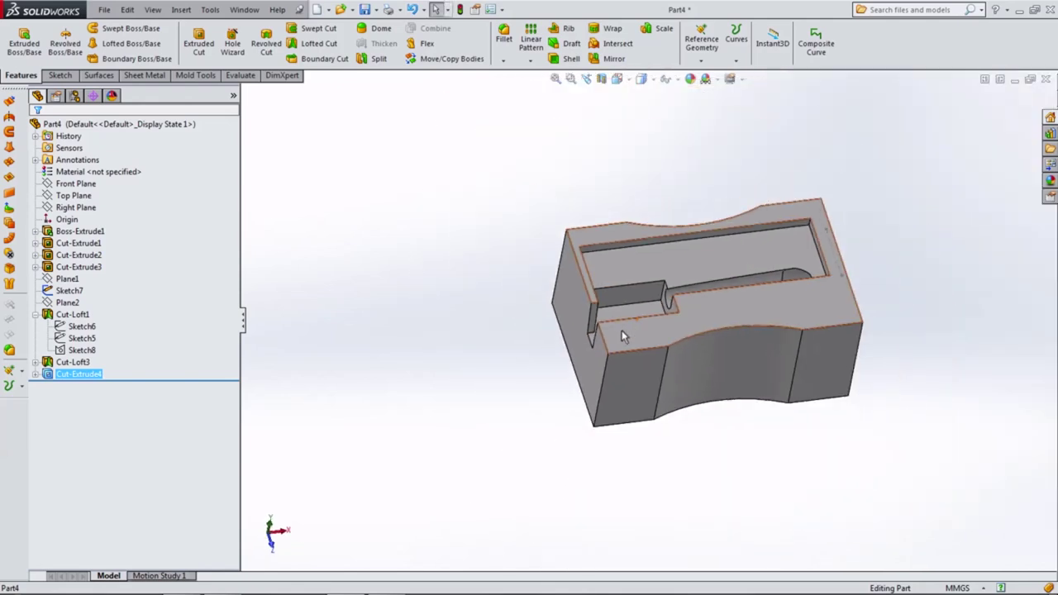
mouse_move(624, 357)
middle_mouse_down()
mouse_move(611, 346)
mouse_move(573, 366)
middle_mouse_up()
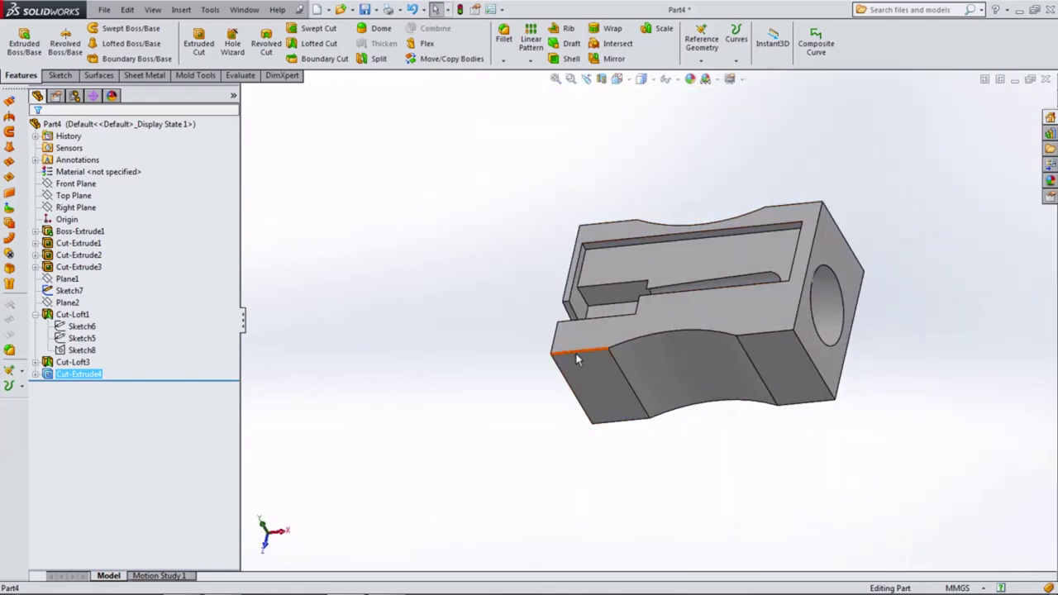
scroll(661, 304, "down", 3)
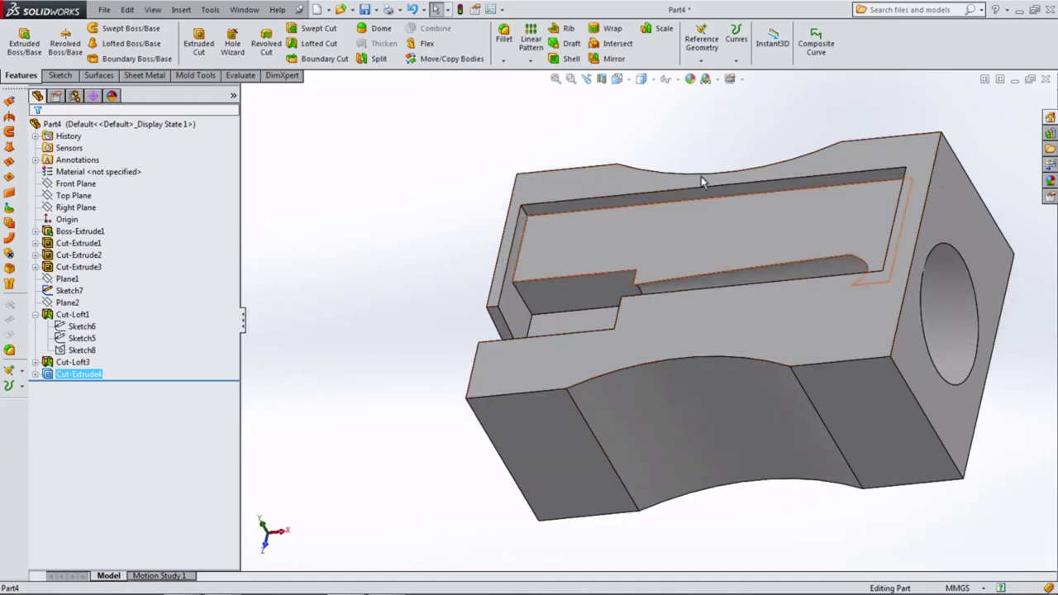
Step: From the Top view, start Sketch14 on the pocket floor
left_click(616, 80)
left_click(637, 116)
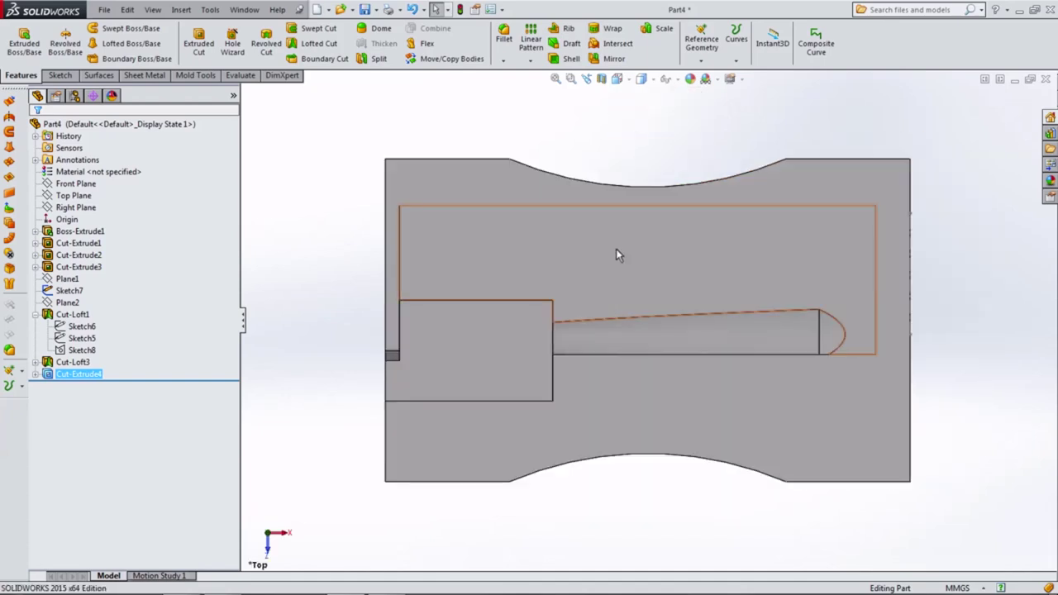
left_click(616, 254)
left_click(657, 217)
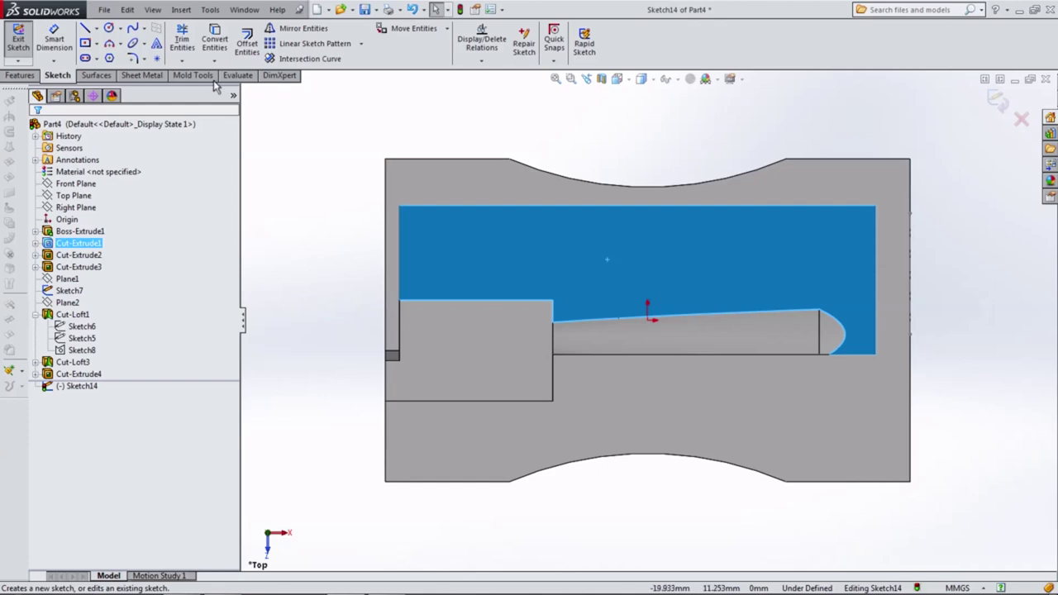
Step: Draw a circle on the pocket floor and dimension its diameter to 2 mm
left_click(108, 28)
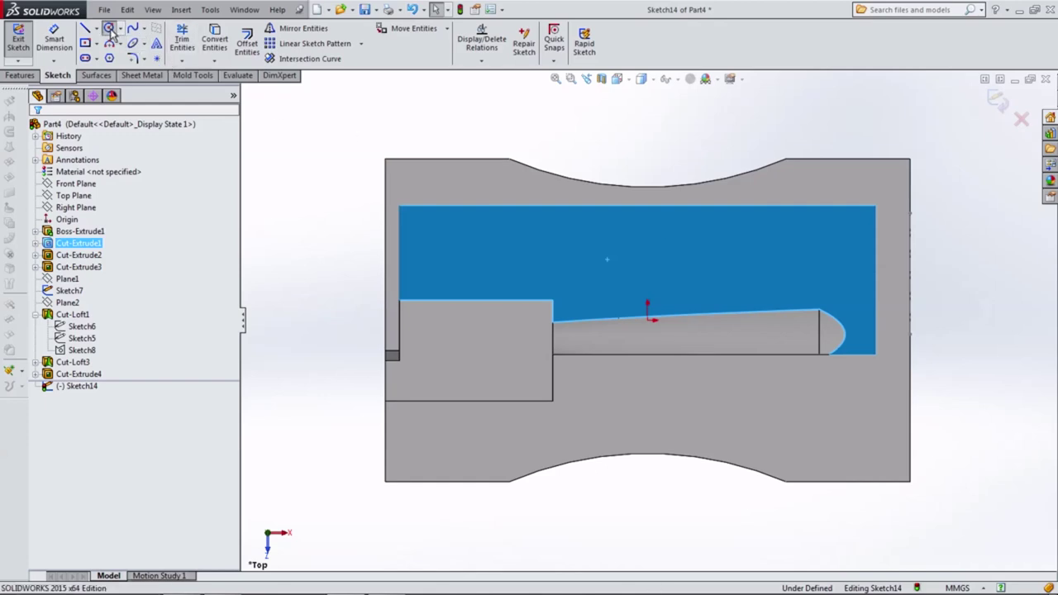
left_click(633, 241)
left_click(653, 244)
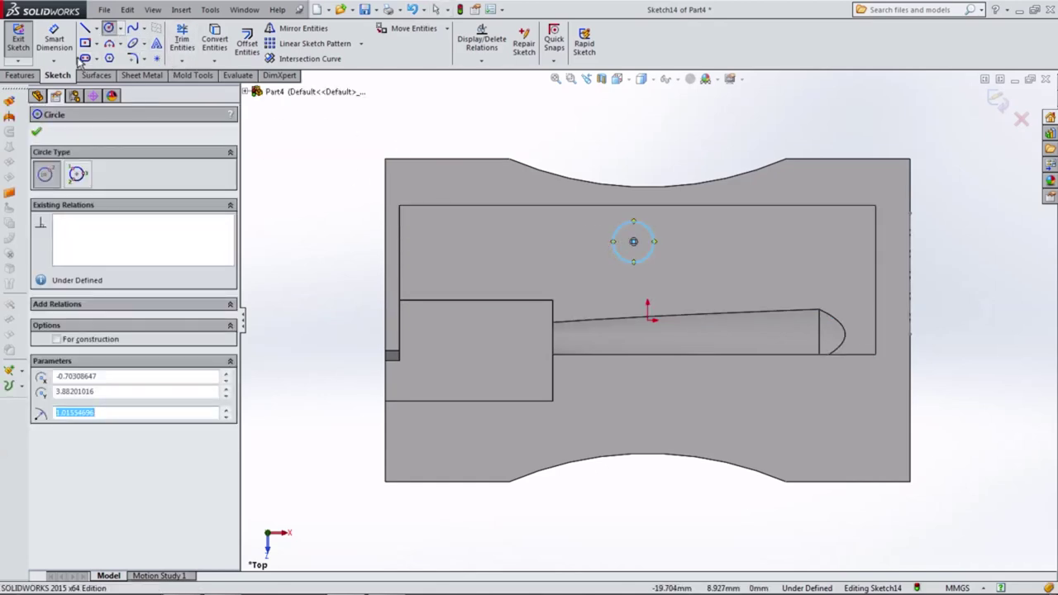
left_click(54, 37)
left_click(616, 252)
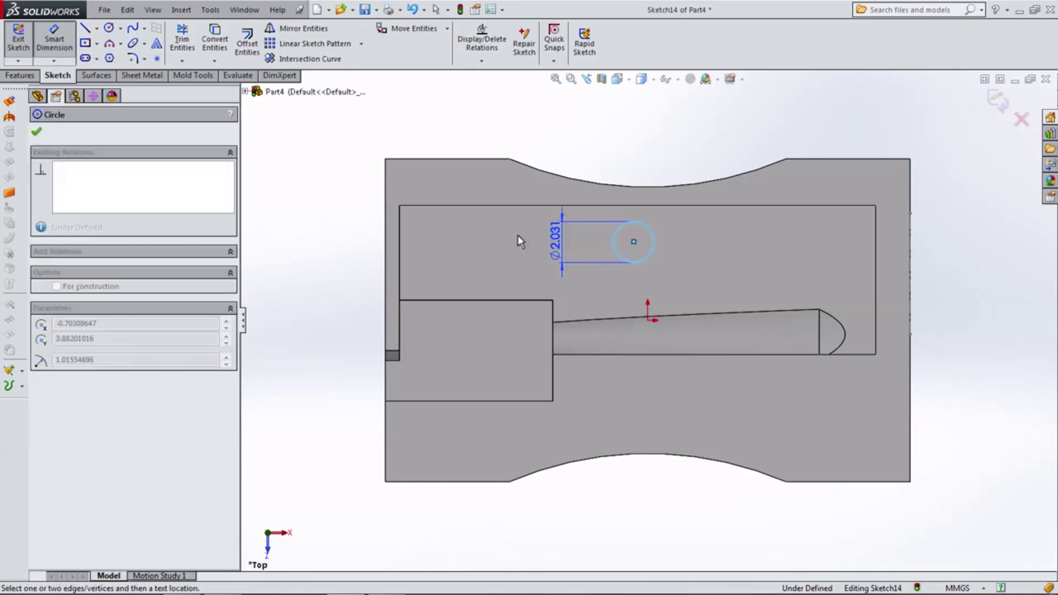
left_click(300, 238)
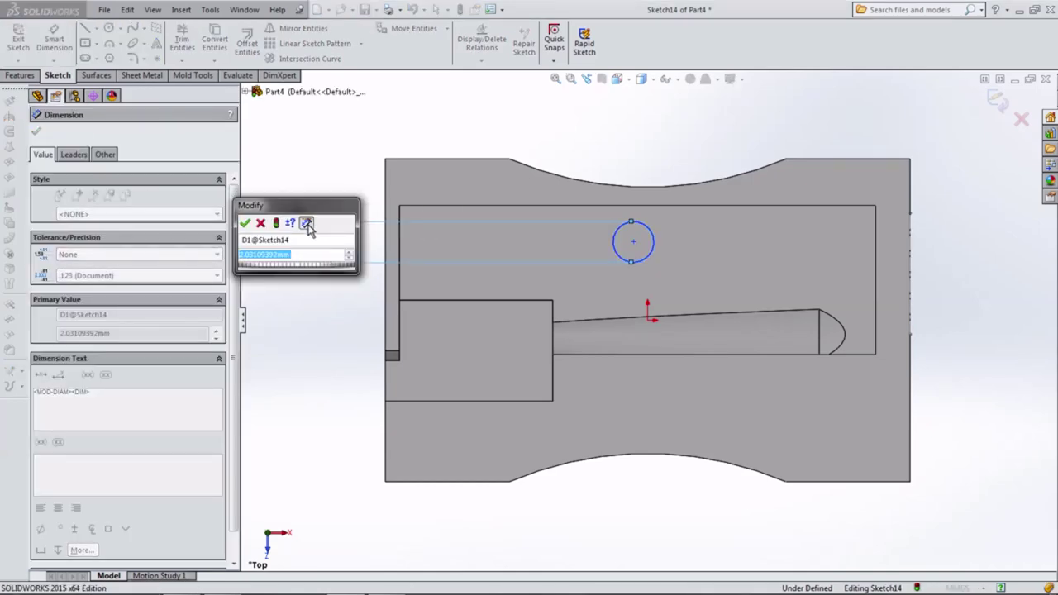
type("2")
left_click(245, 224)
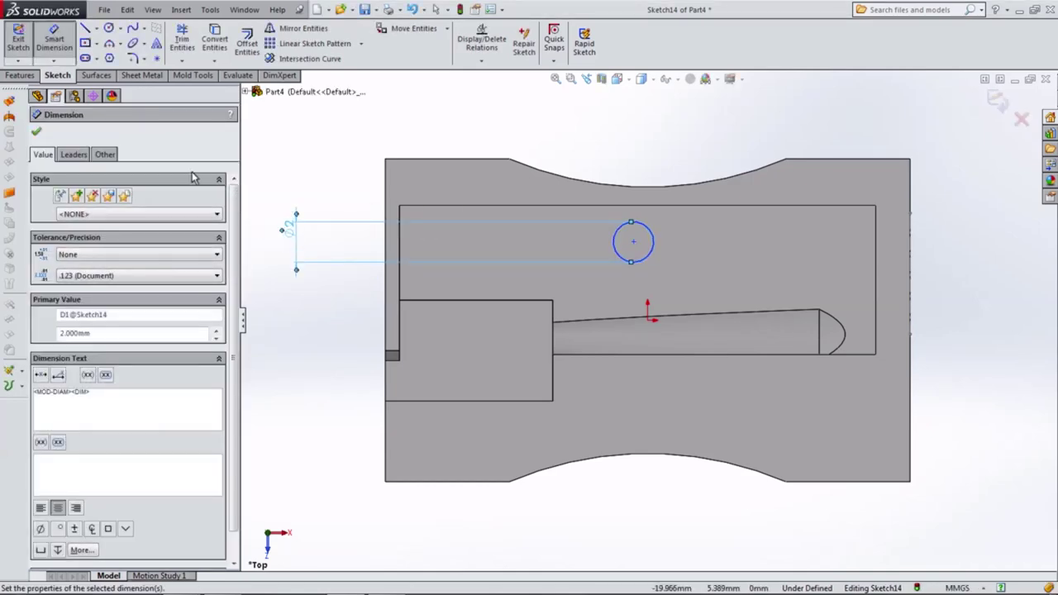
left_click(96, 28)
Step: Draw centerlines from the upper edge to the circle top and from the circle's right point to the part's right side
left_click(101, 52)
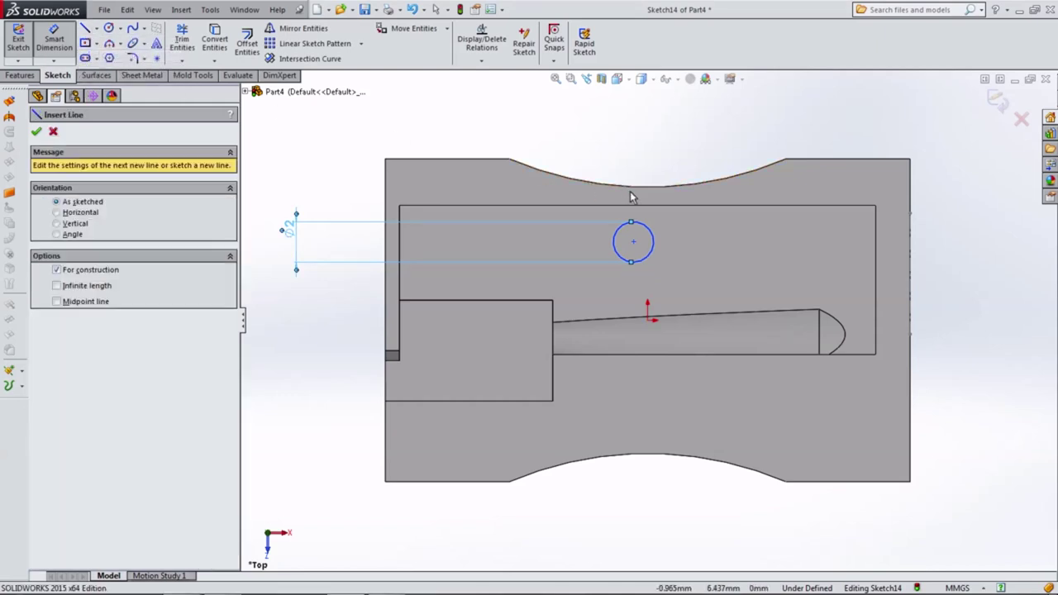
left_click(647, 188)
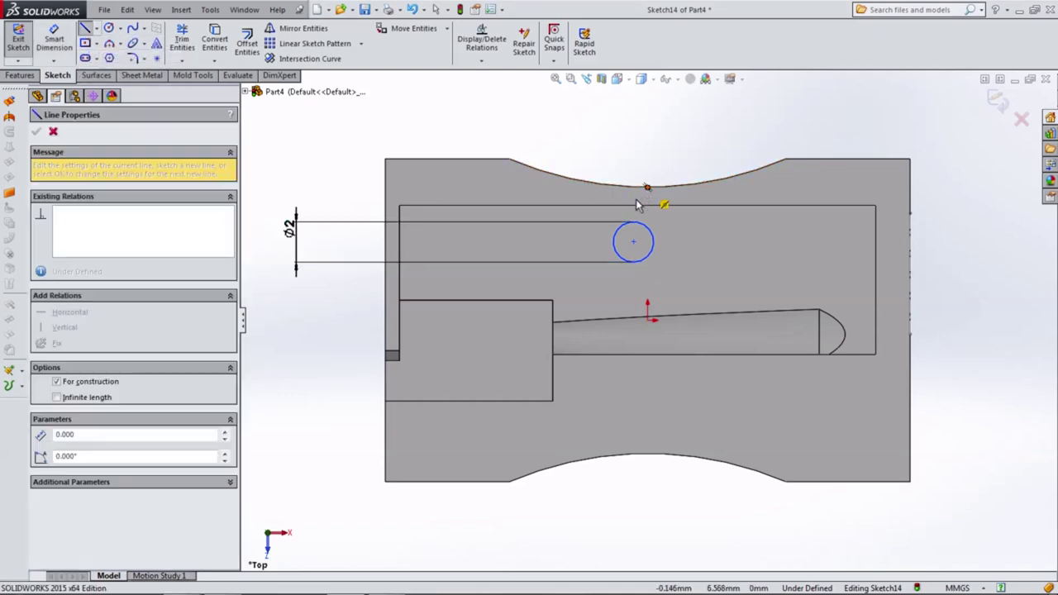
double_click(633, 223)
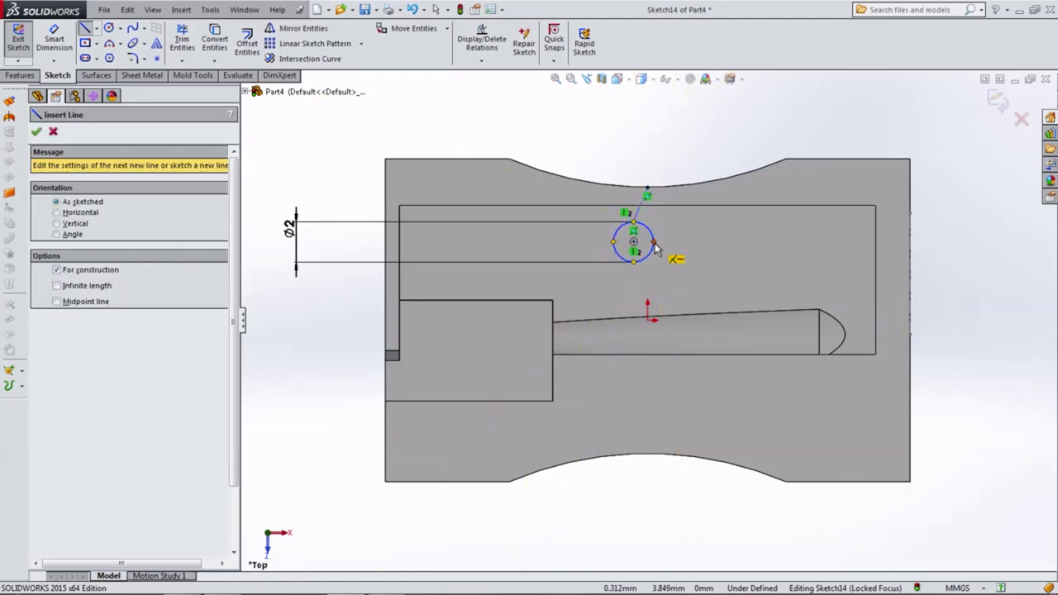
left_click(654, 243)
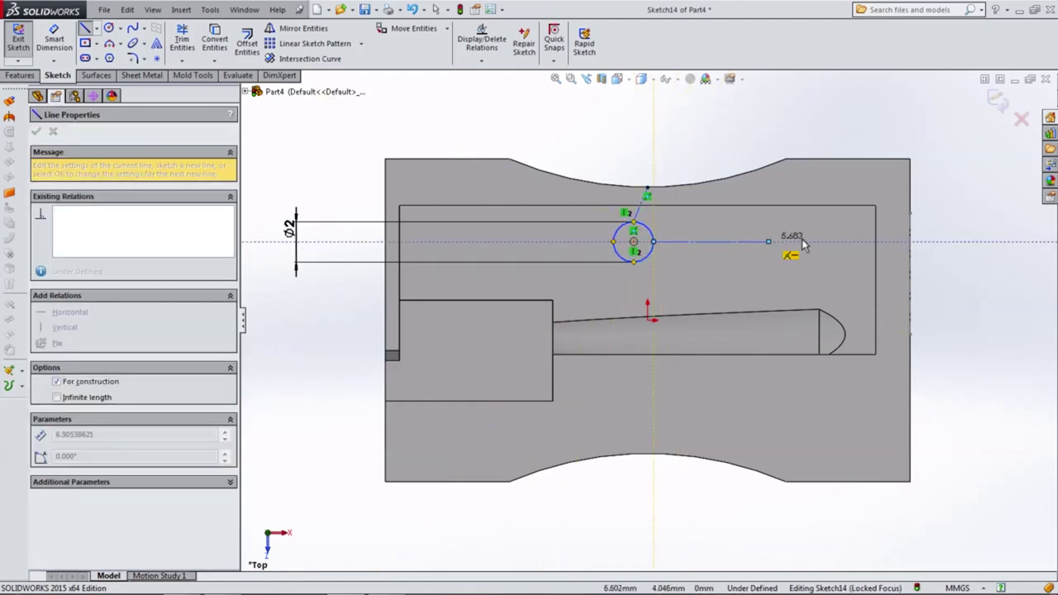
double_click(910, 242)
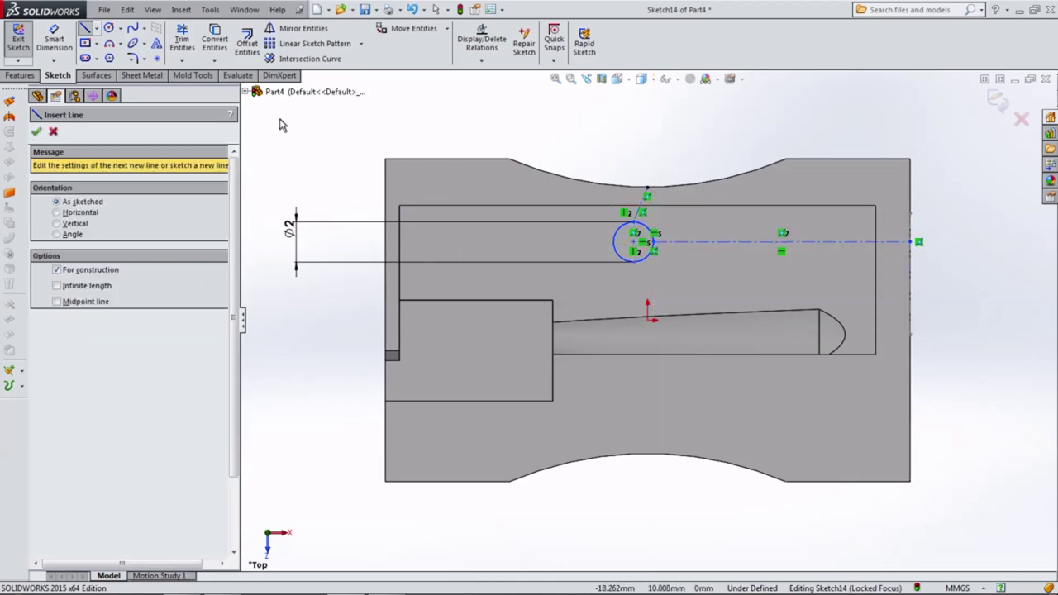
Step: Dimension the horizontal centerline to 12.2 mm
left_click(85, 28)
left_click(725, 243)
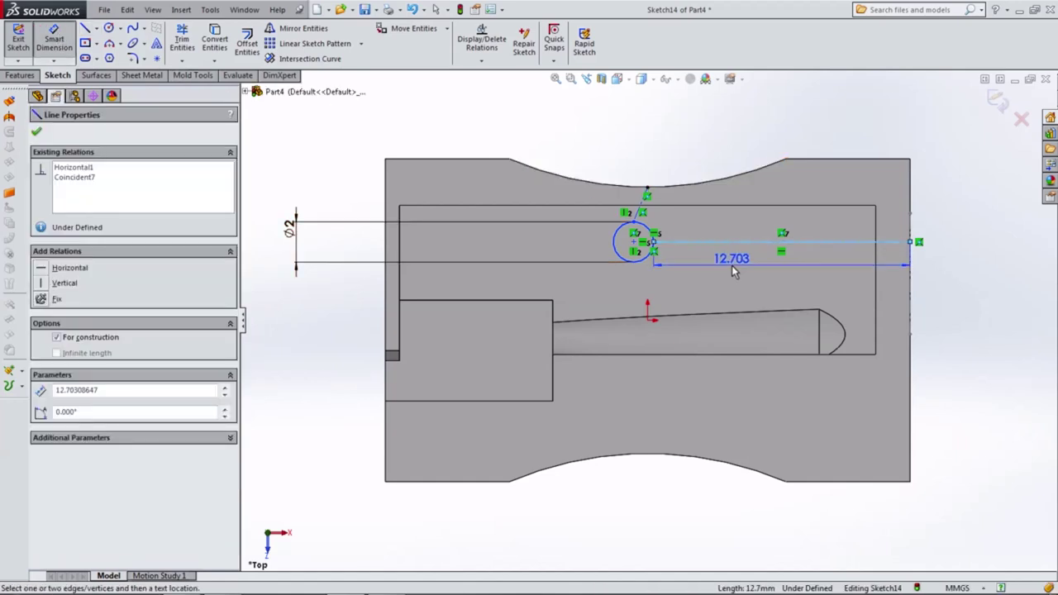
left_click(731, 265)
type("12.2")
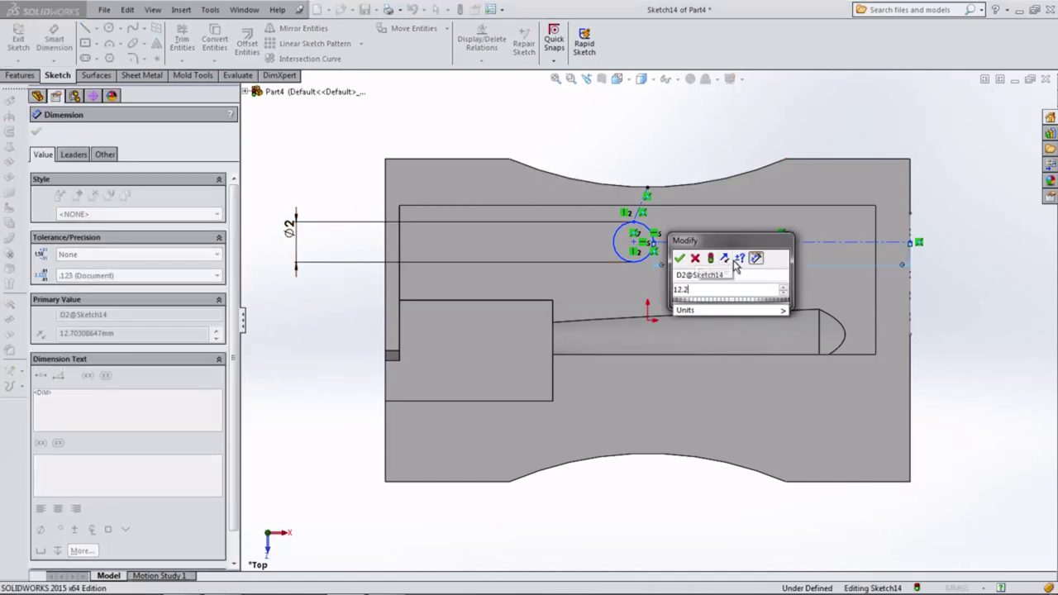
left_click(680, 258)
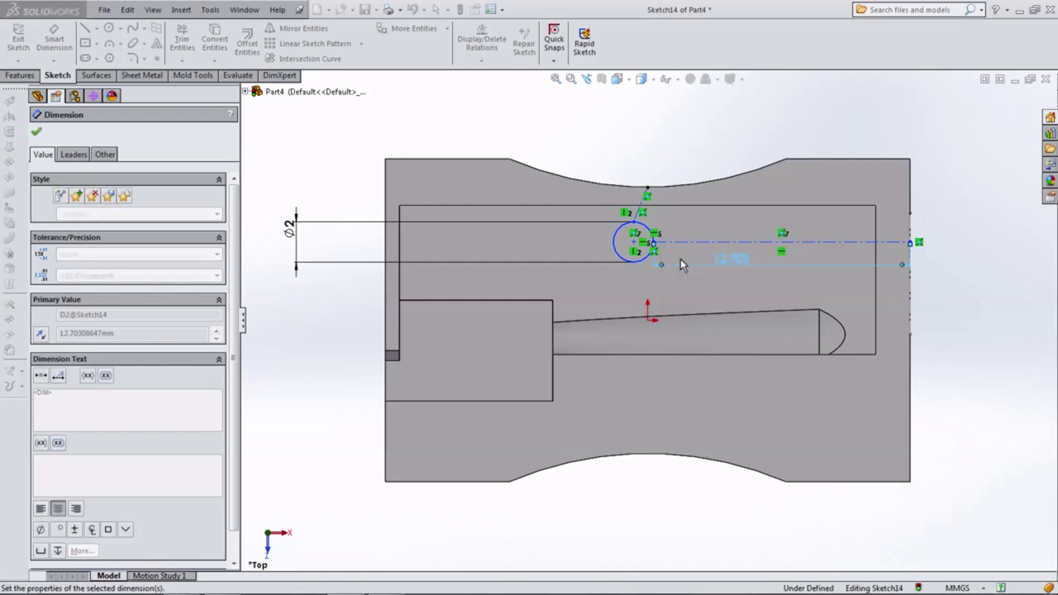
scroll(649, 232, "down", 3)
Step: Dimension the vertical centerline to 2.2 mm and move that dimension above the part
left_click(607, 255)
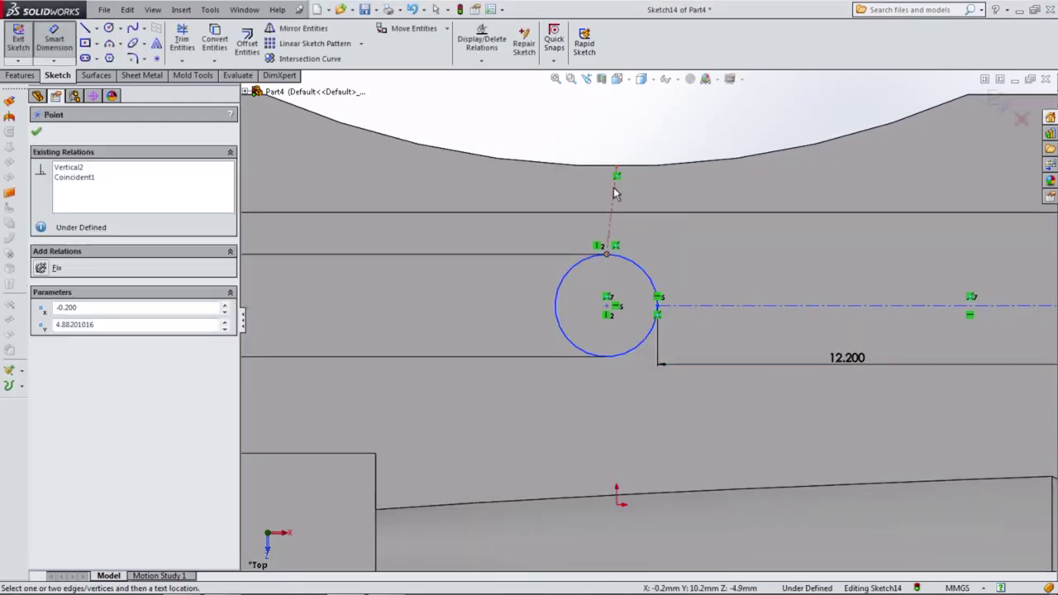
left_click(616, 167)
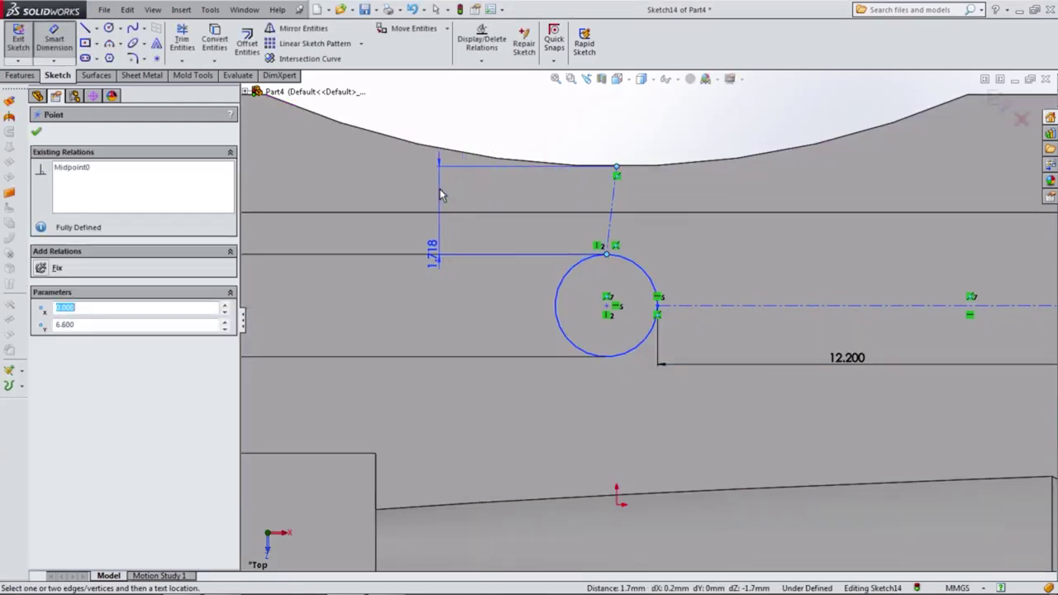
left_click(439, 195)
type("2")
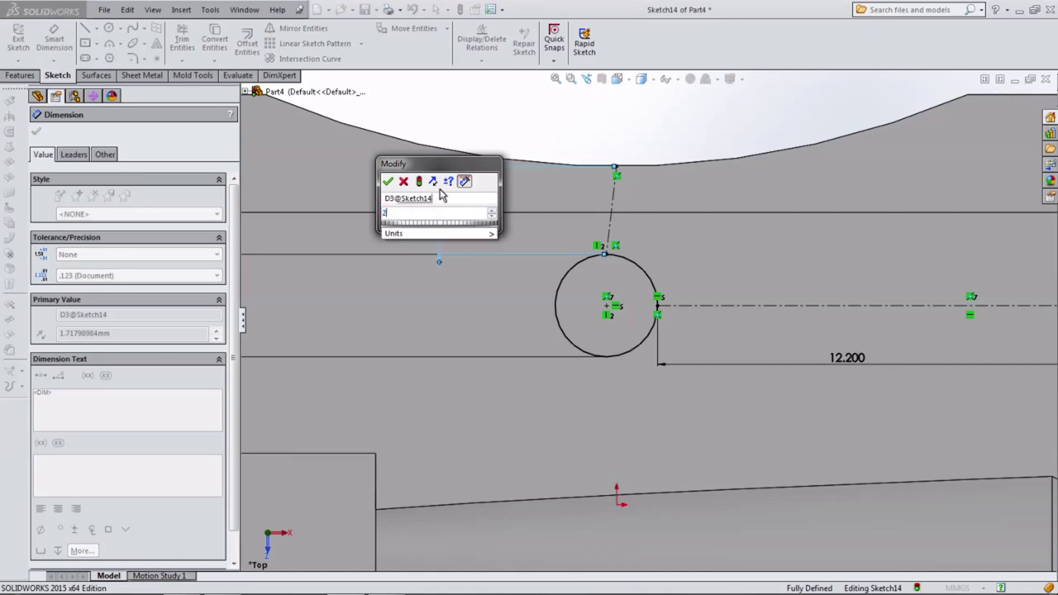
type(".2")
left_click(389, 188)
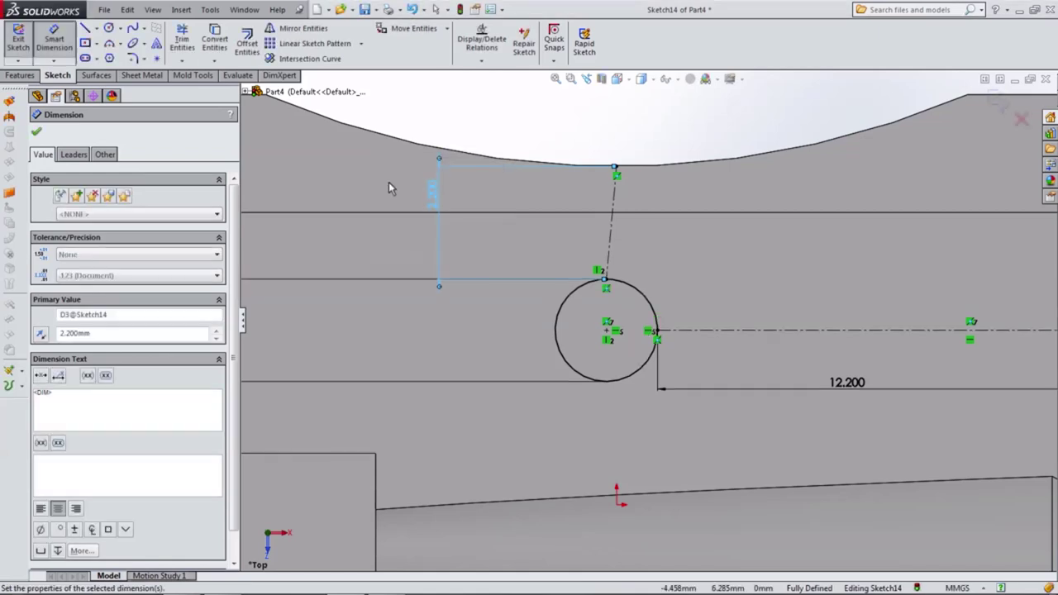
key("f")
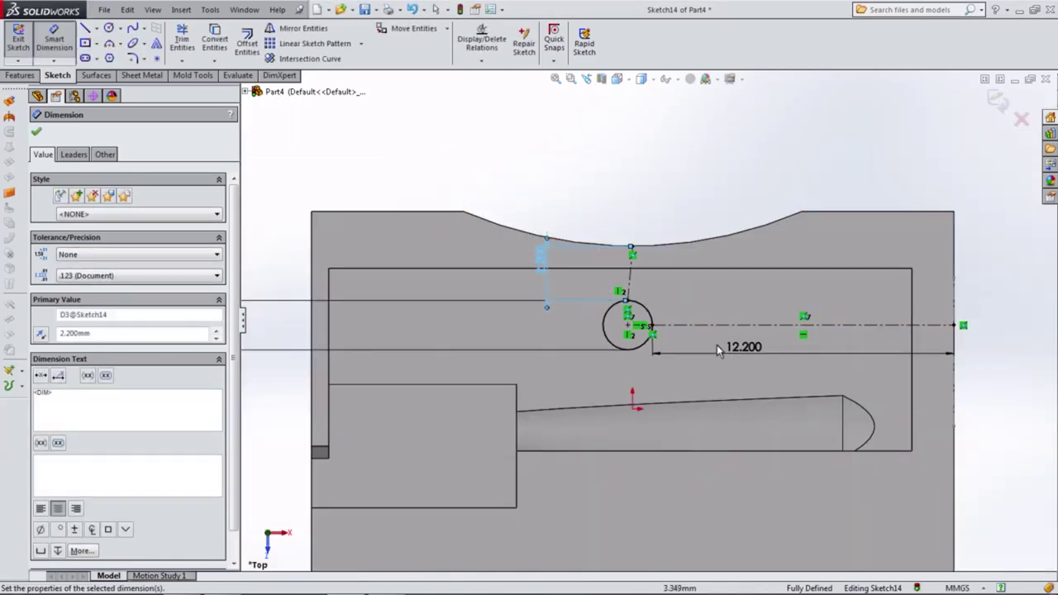
left_click_drag(540, 259, 539, 189)
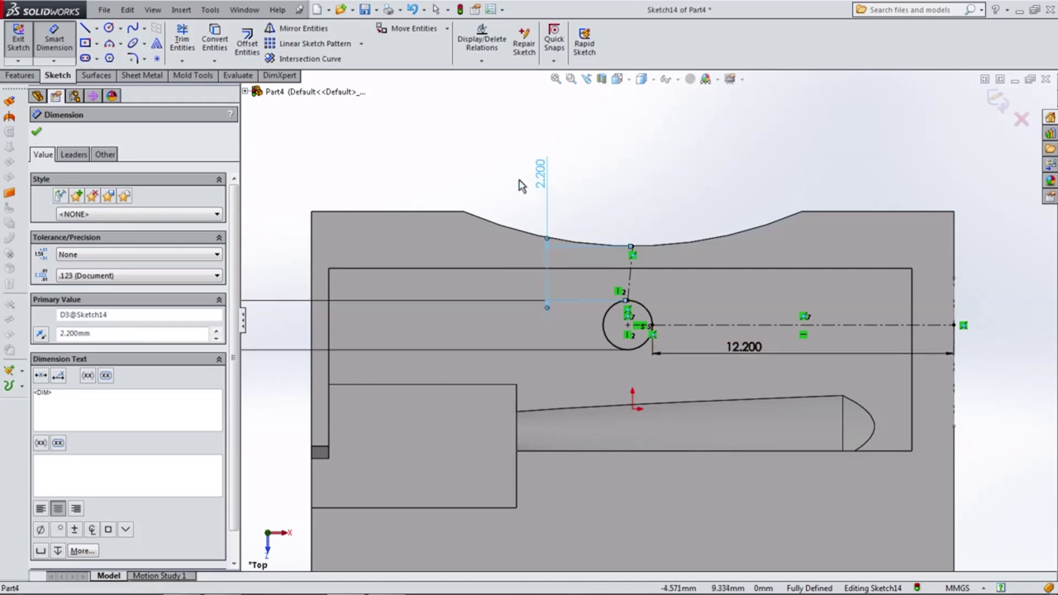
key("Escape")
key("Escape")
scroll(539, 254, "down", 1)
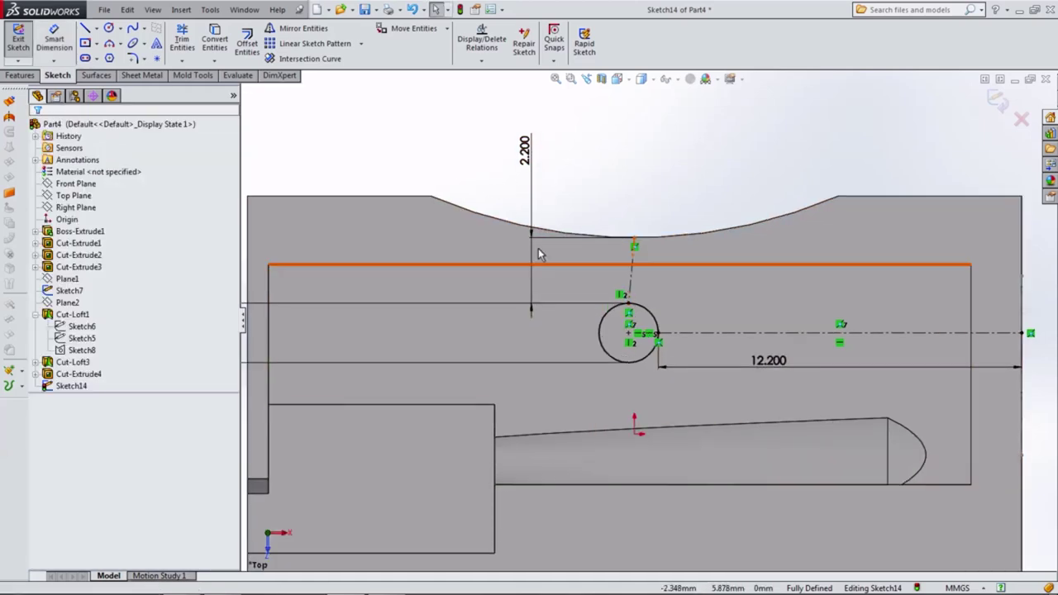
key("z")
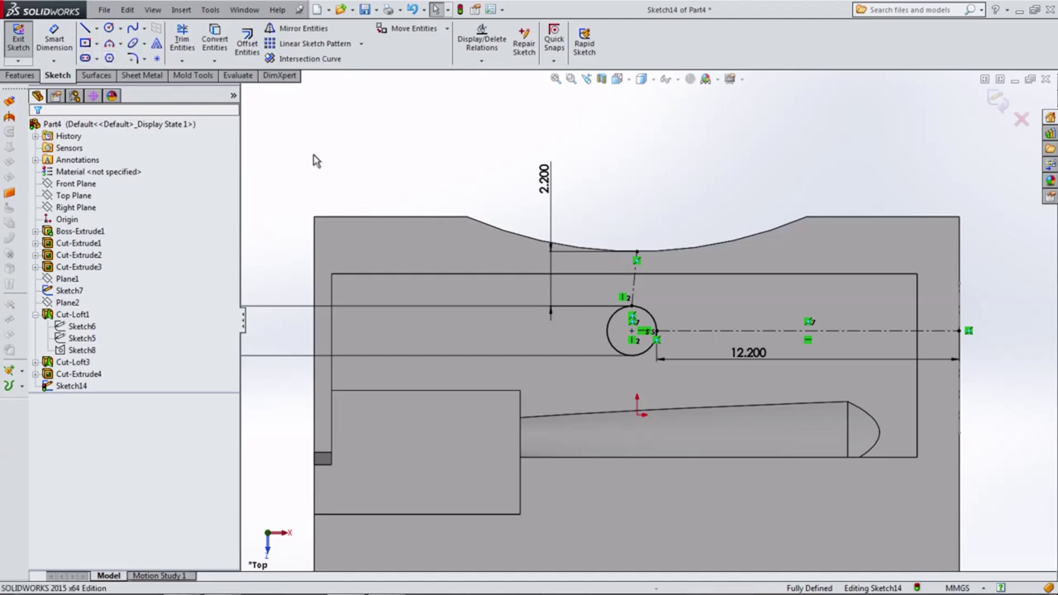
scroll(584, 285, "up", 1)
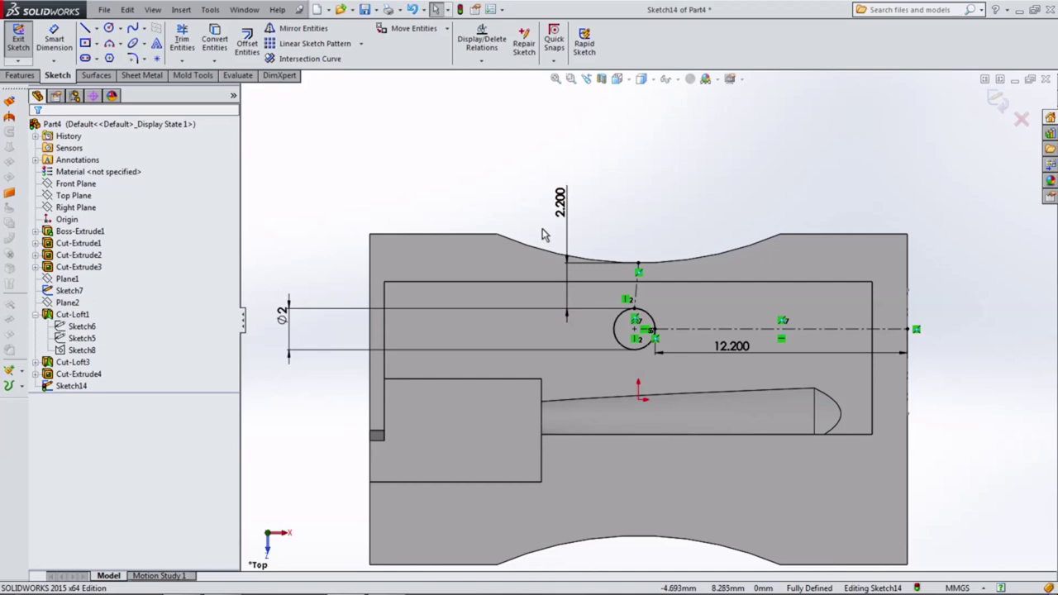
Step: Add a 3.6 mm dimension from the circle's top to the part's top edge
left_click(64, 47)
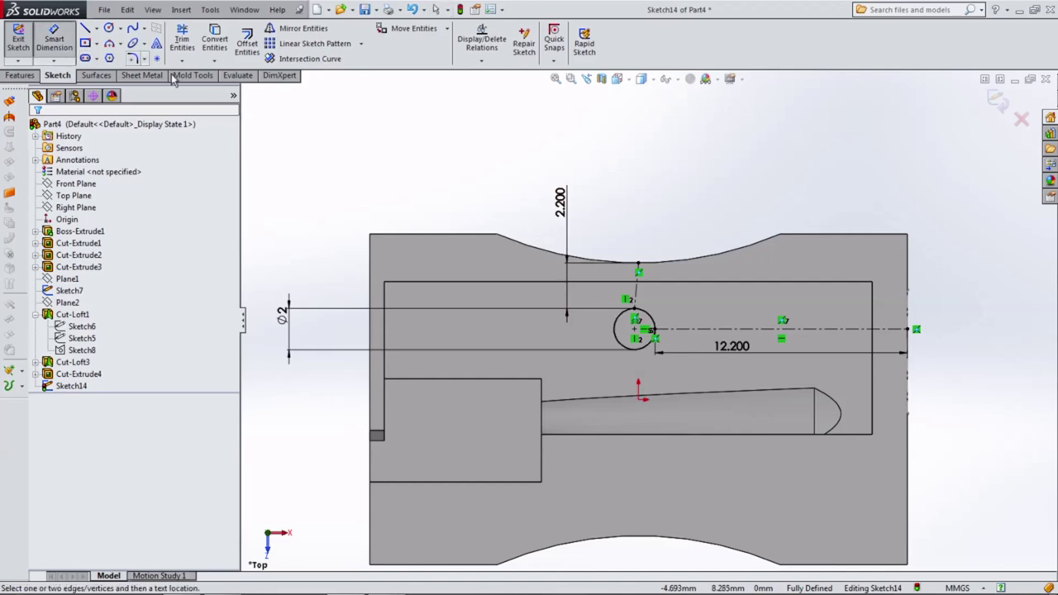
left_click(634, 313)
left_click(796, 236)
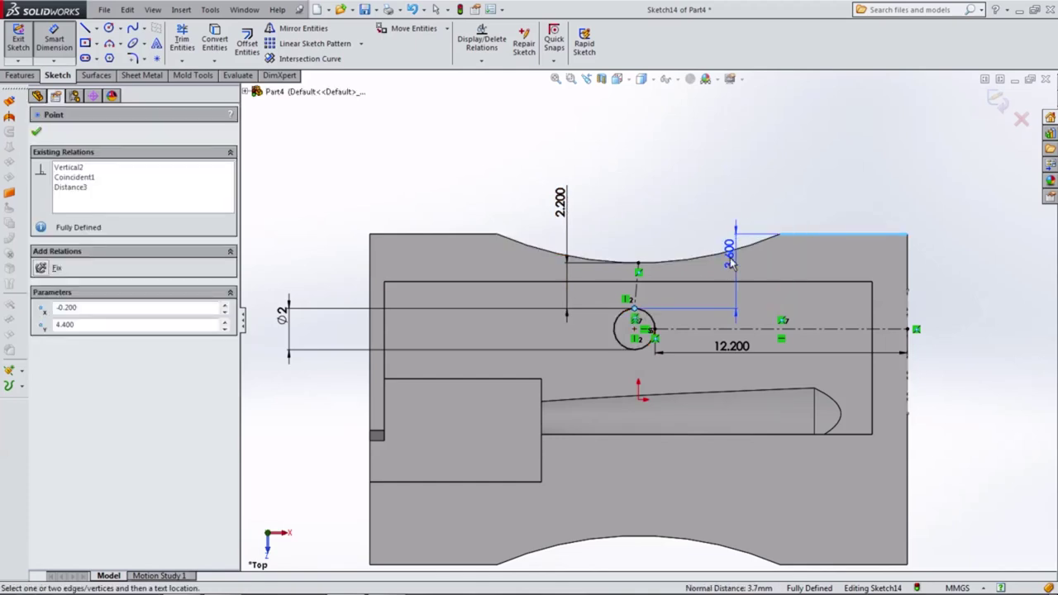
left_click(444, 210)
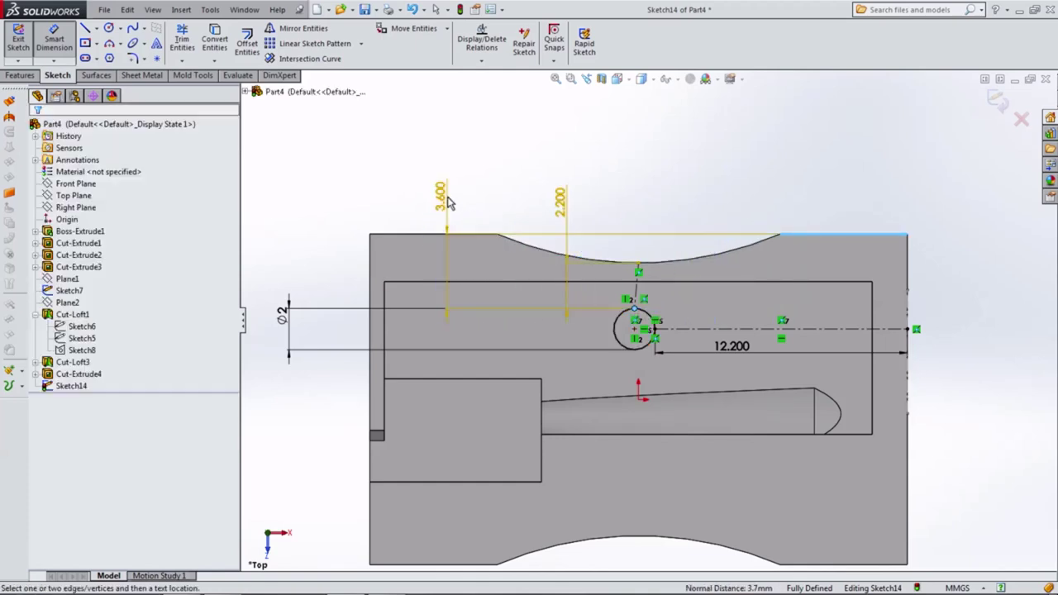
key("Escape")
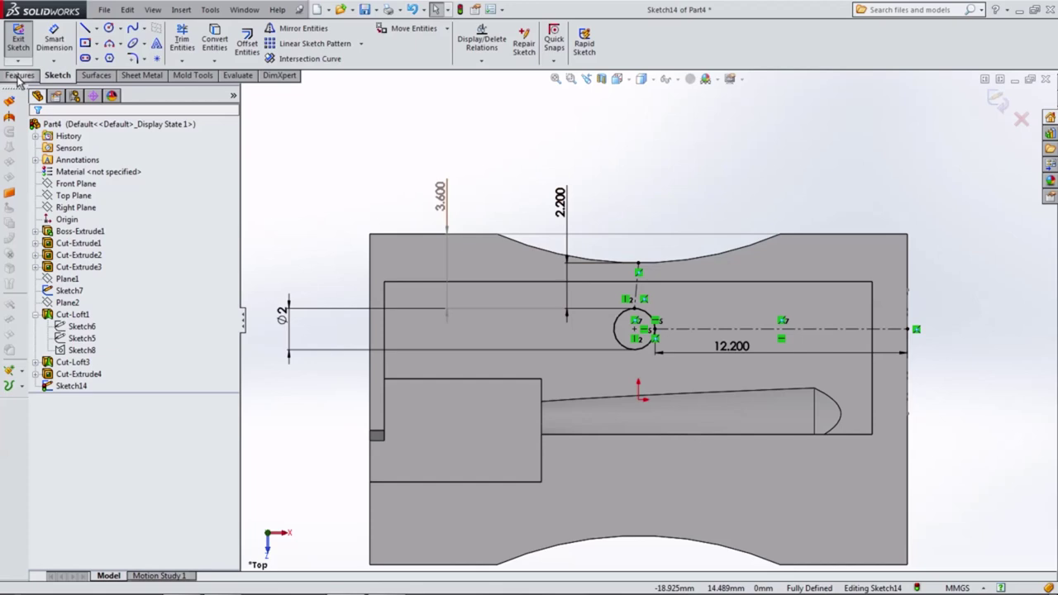
Step: Extrude-cut the 2 mm circle Blind 4.8 mm deep with a 5° draft
left_click(19, 76)
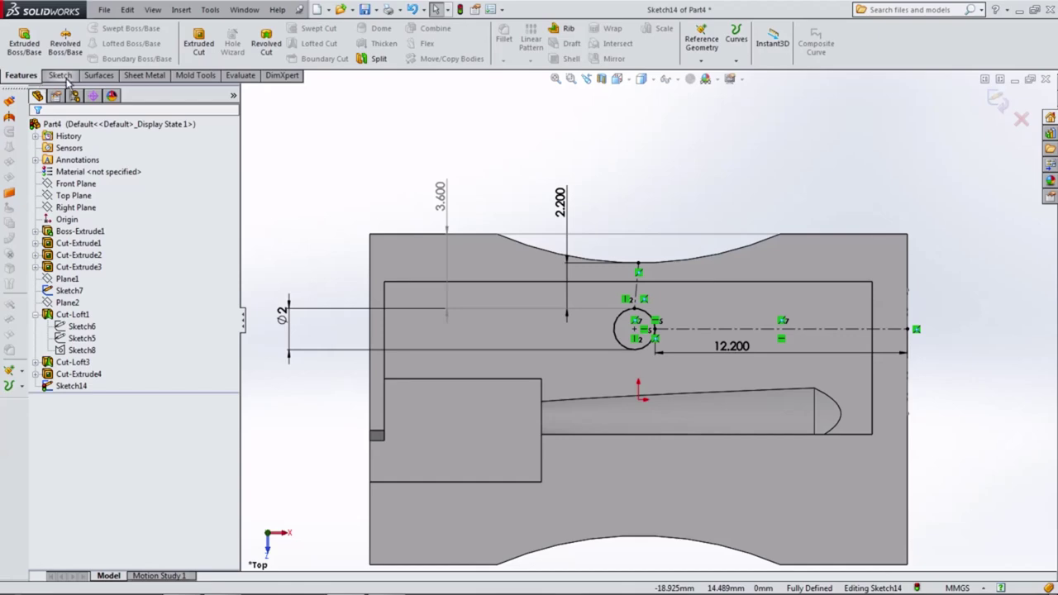
left_click(199, 42)
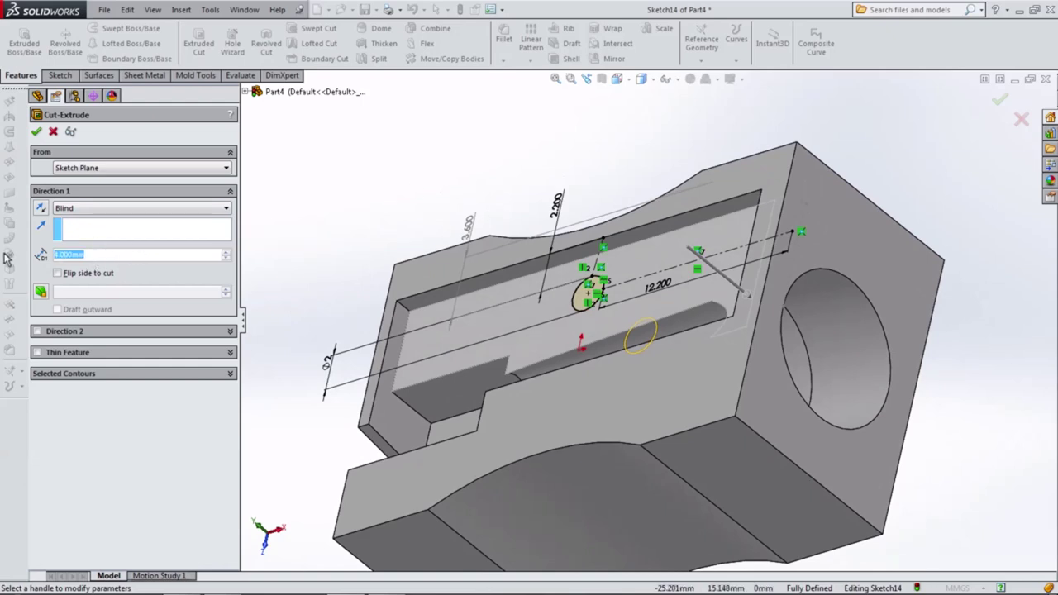
type("4.8")
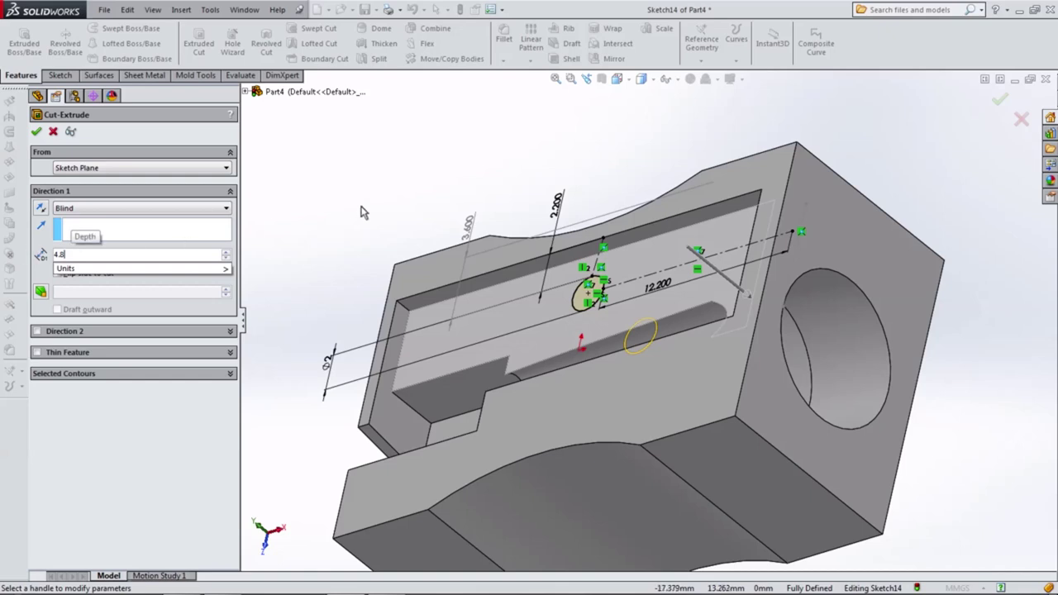
key("Return")
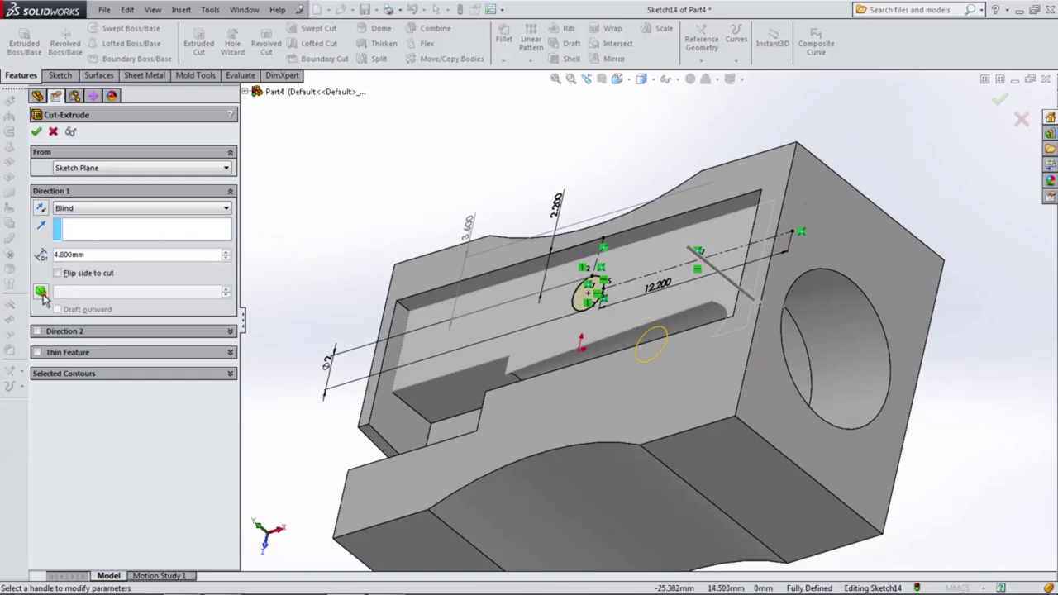
left_click(41, 293)
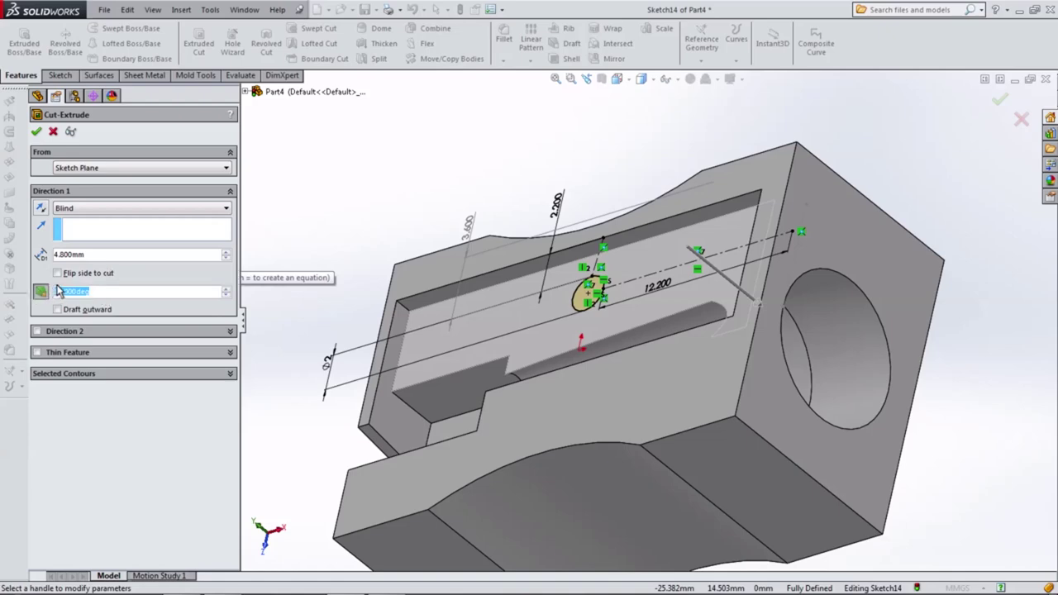
type("5")
key("Return")
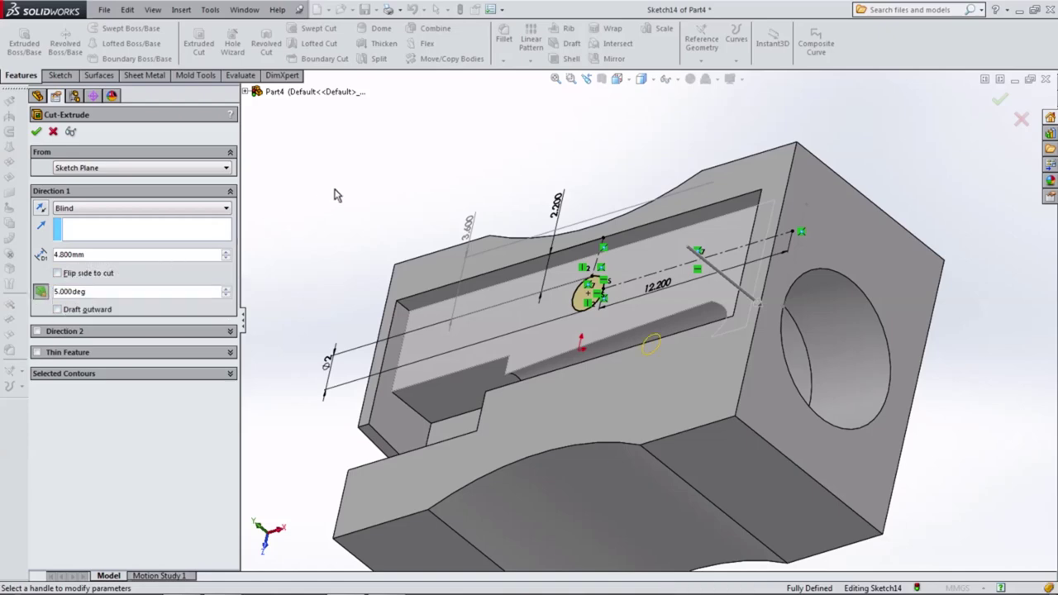
left_click(37, 133)
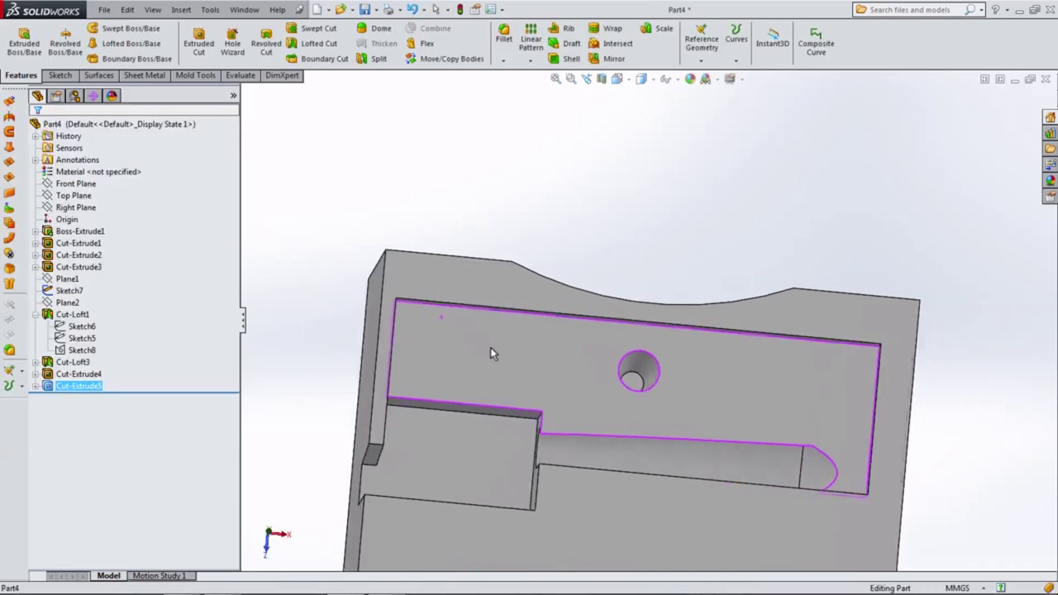
mouse_move(490, 353)
middle_mouse_down()
mouse_move(437, 341)
mouse_move(377, 257)
mouse_move(561, 373)
mouse_move(730, 369)
mouse_move(741, 388)
mouse_move(560, 419)
mouse_move(625, 490)
mouse_move(567, 396)
mouse_move(476, 315)
mouse_move(426, 298)
mouse_move(347, 318)
middle_mouse_up()
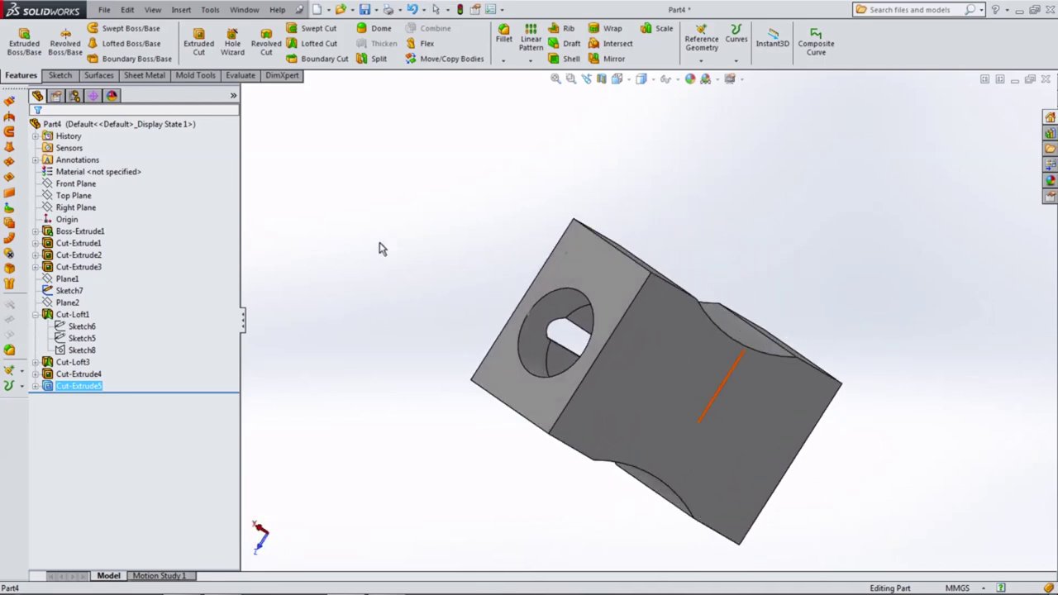
mouse_move(379, 246)
middle_mouse_down()
mouse_move(437, 303)
mouse_move(661, 330)
middle_mouse_up()
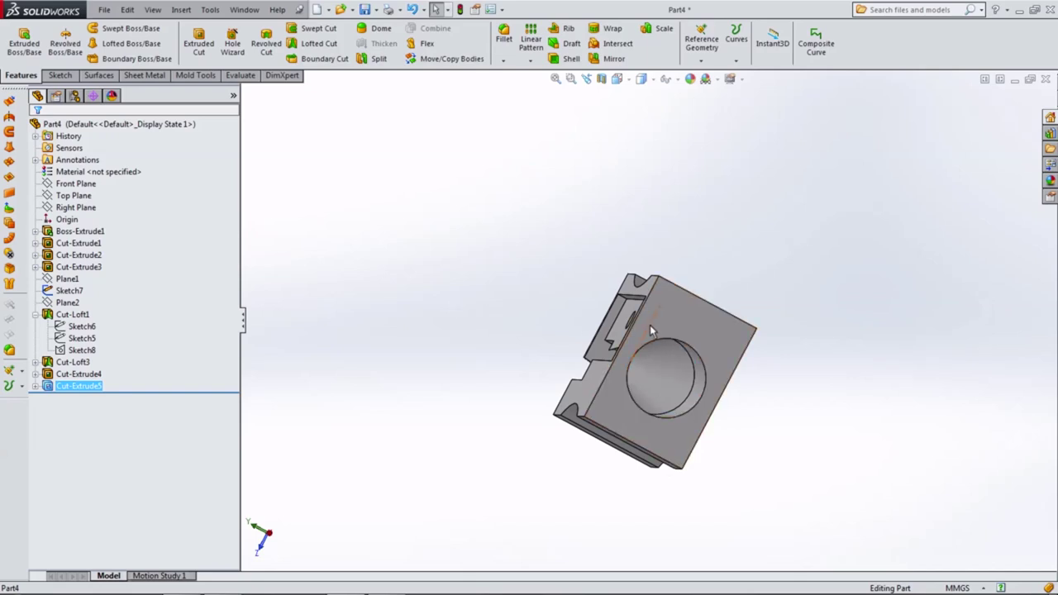
left_click(650, 330)
middle_click_drag(574, 331, 647, 323)
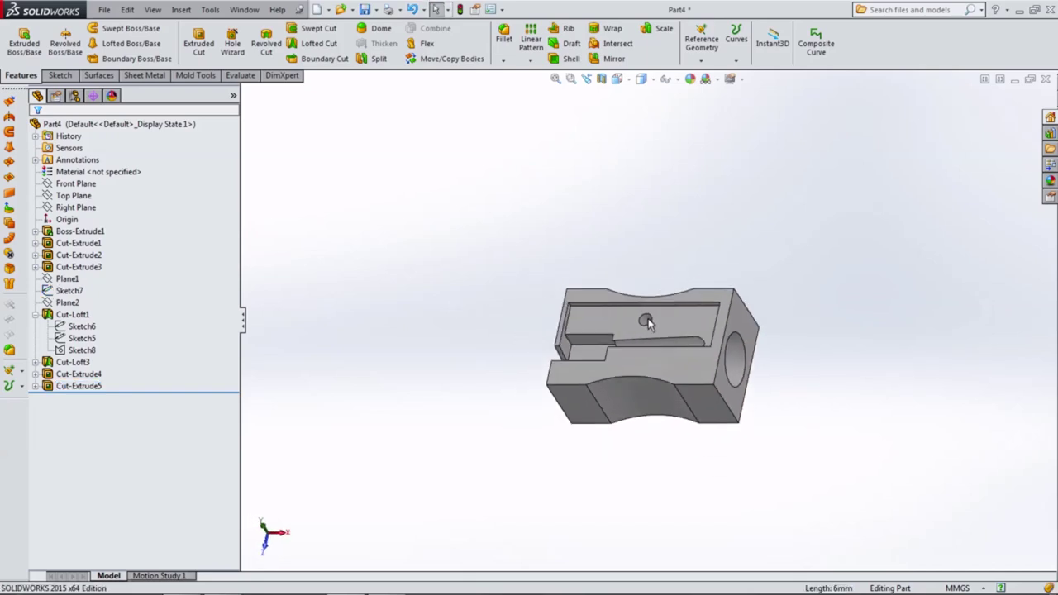
scroll(647, 322, "up", 2)
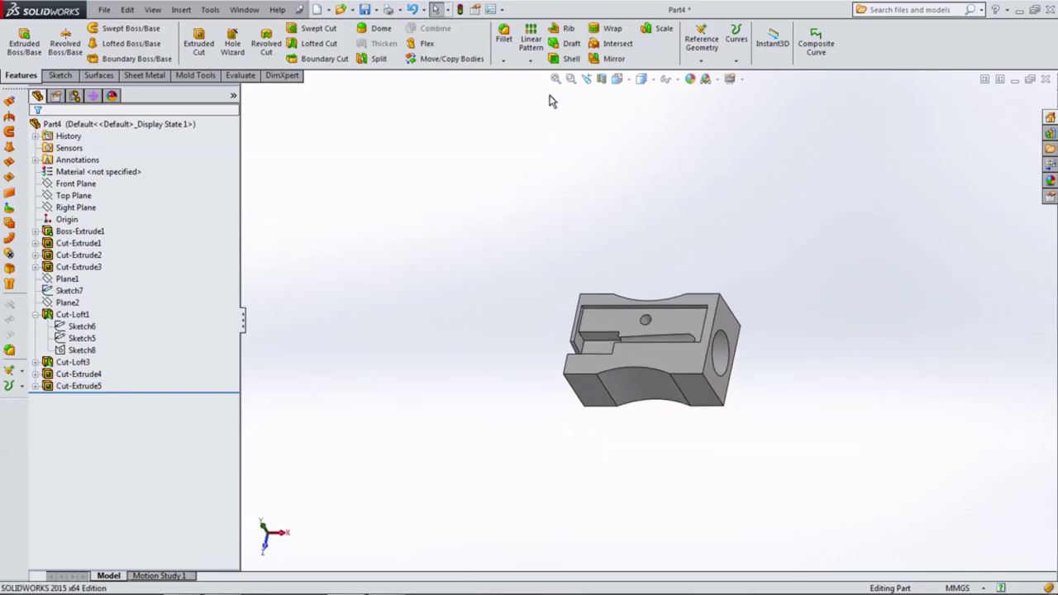
Step: Shell the part to 1 mm thickness with one large face removed
left_click(569, 60)
mouse_move(479, 359)
middle_mouse_down()
mouse_move(452, 203)
mouse_move(421, 128)
middle_mouse_up()
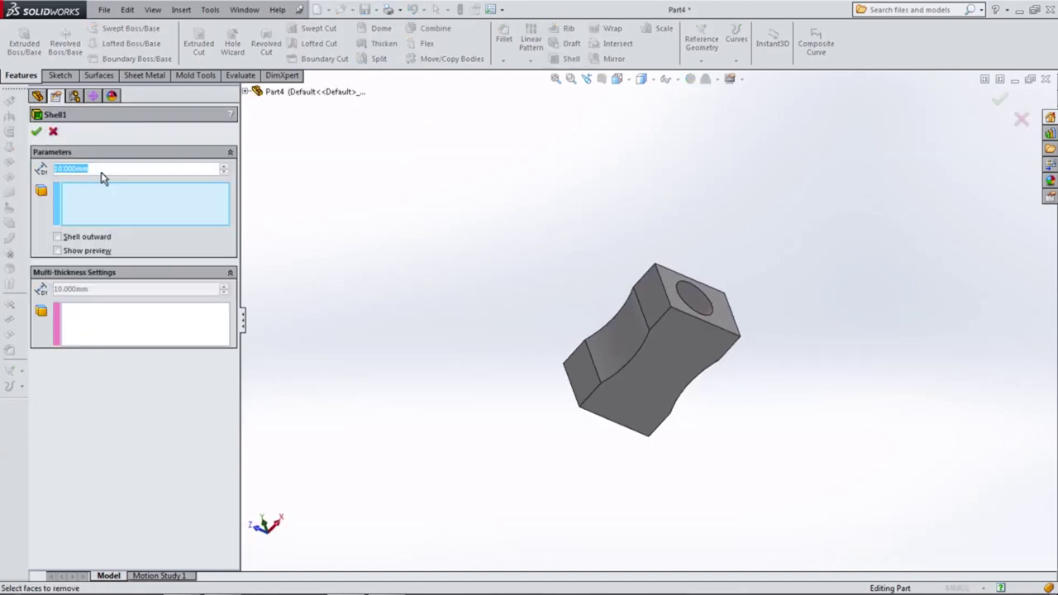
type("1")
key("Return")
left_click(676, 350)
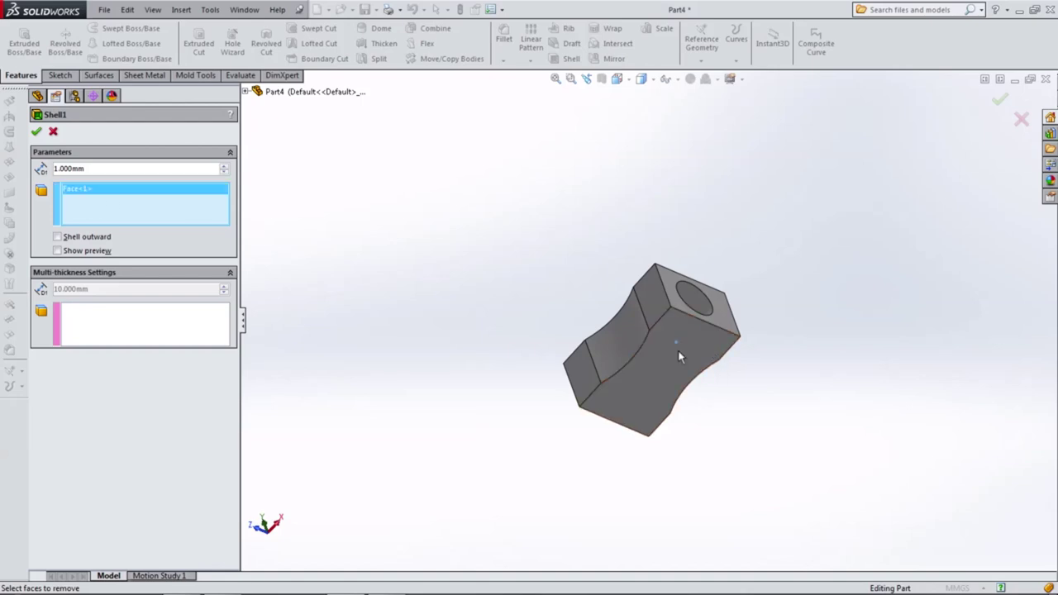
left_click(37, 132)
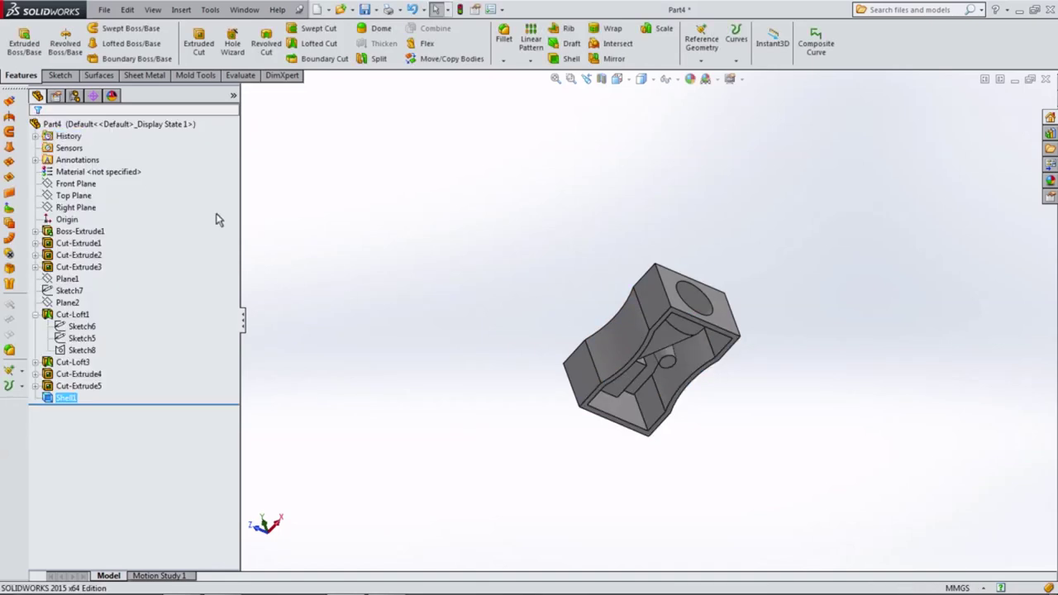
Step: Inspect the hollowed part, snapping to Front and then Isometric view
mouse_move(449, 286)
middle_mouse_down()
mouse_move(430, 248)
mouse_move(468, 290)
mouse_move(727, 415)
mouse_move(713, 378)
mouse_move(679, 343)
mouse_move(661, 264)
middle_mouse_up()
left_click(616, 79)
left_click(626, 132)
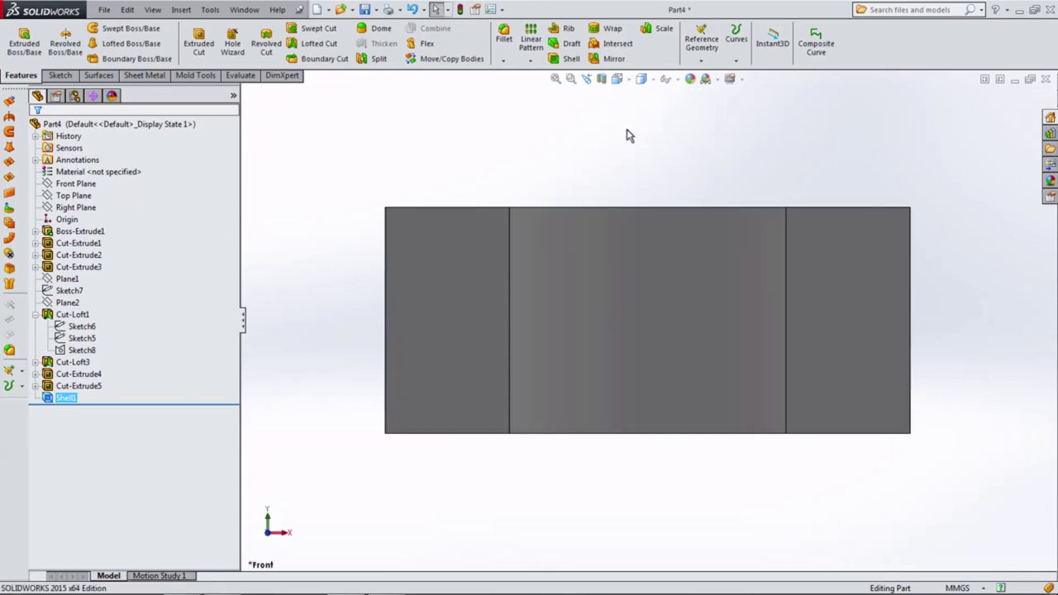
left_click(615, 79)
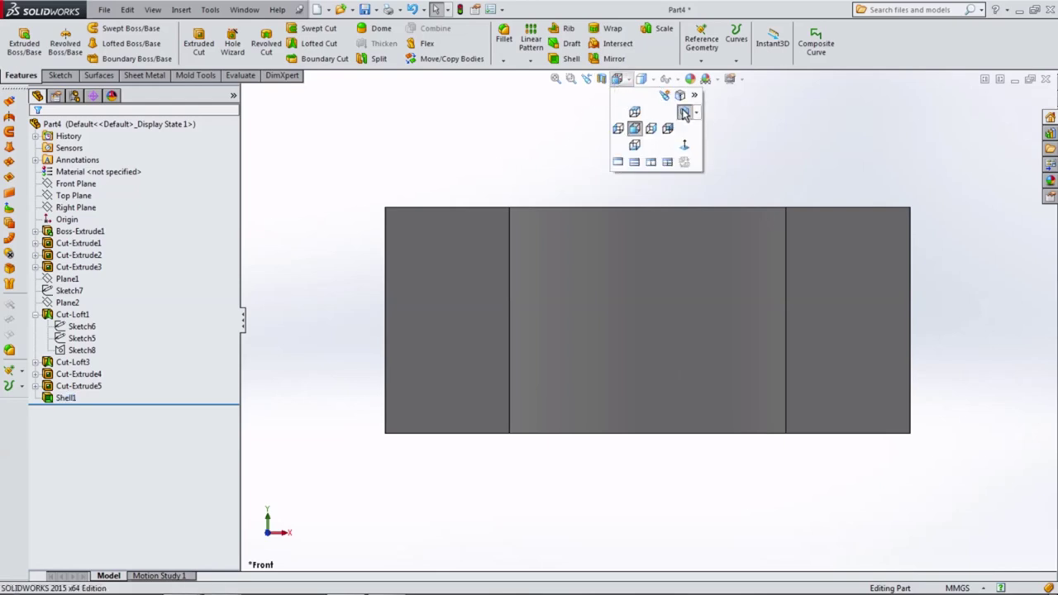
left_click(684, 114)
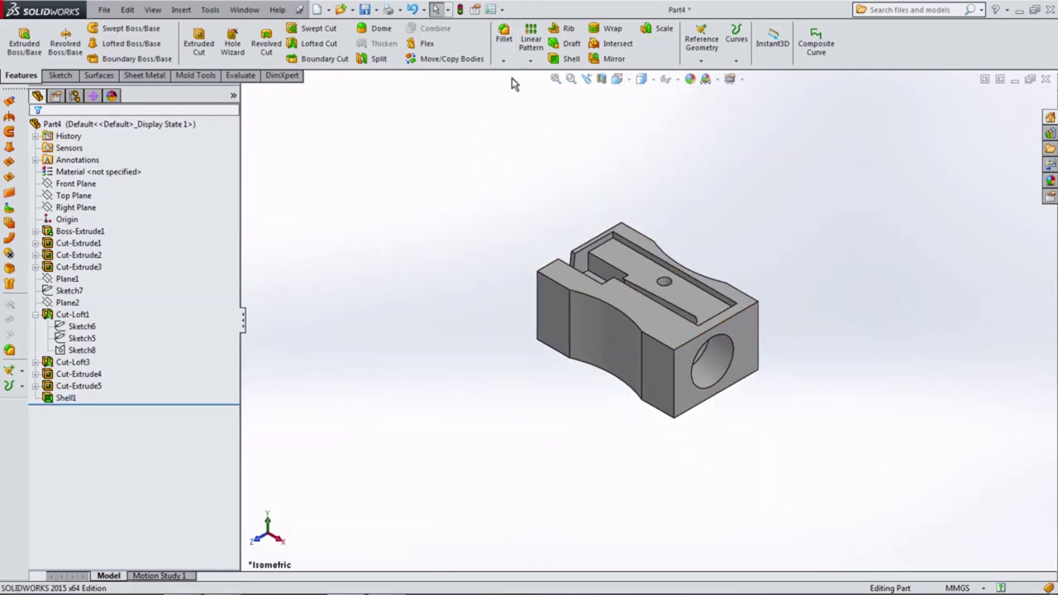
left_click(503, 33)
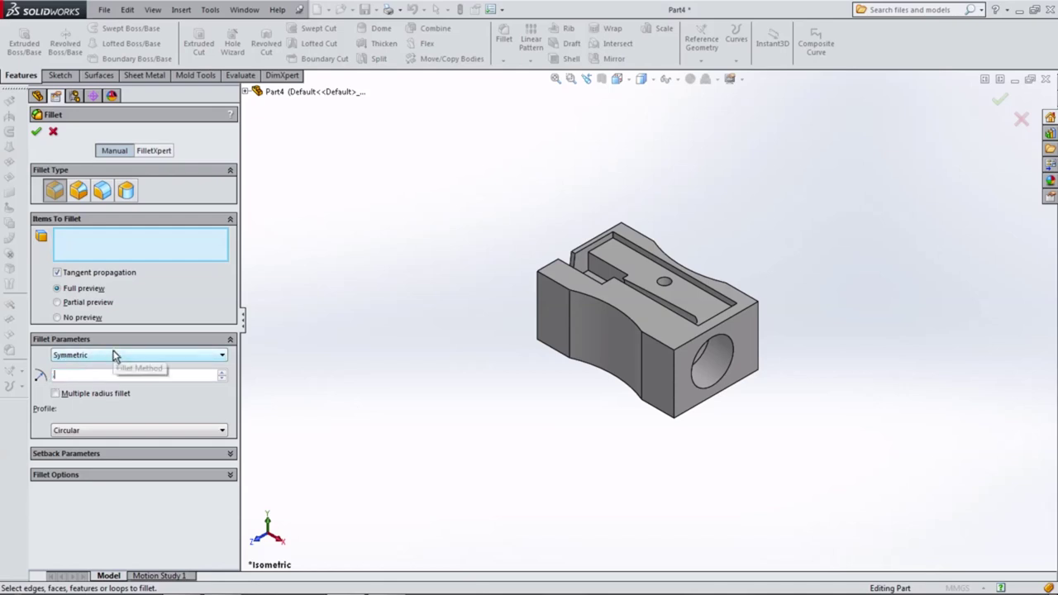
Step: Fillet four outer corner edges with a 0.2 mm radius to create Fillet1
type("0.2")
key("Return")
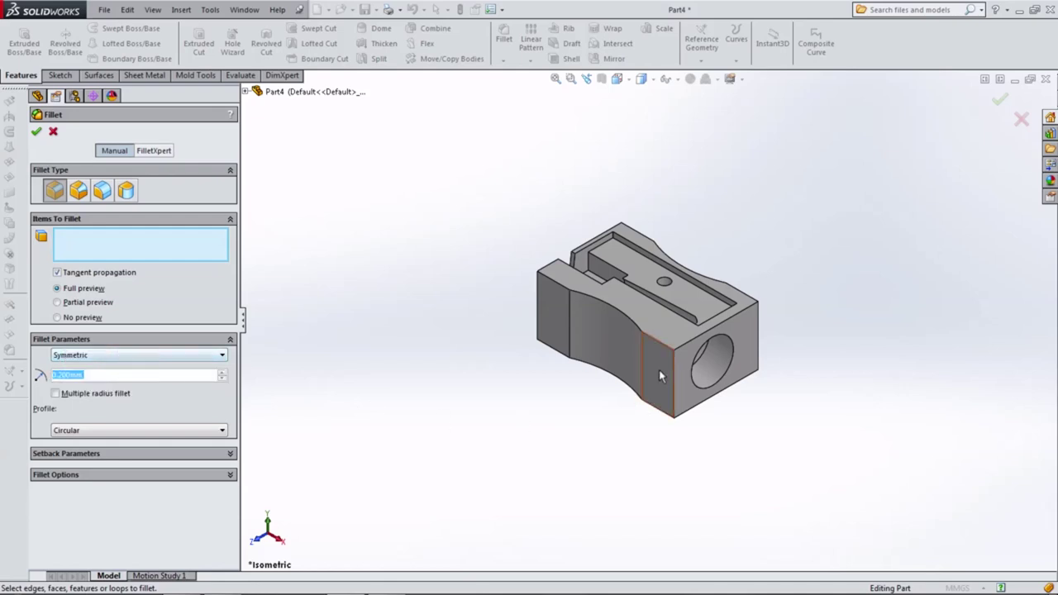
left_click(673, 355)
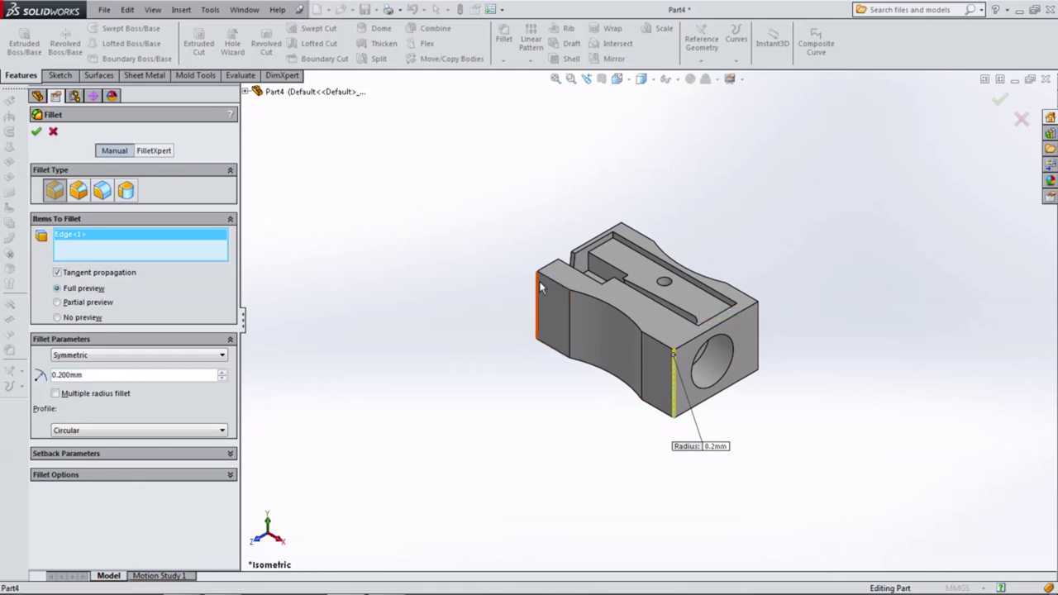
left_click(537, 327)
mouse_move(449, 313)
middle_mouse_down()
mouse_move(643, 373)
mouse_move(460, 401)
mouse_move(653, 300)
middle_mouse_up()
left_click(641, 369)
left_click(668, 282)
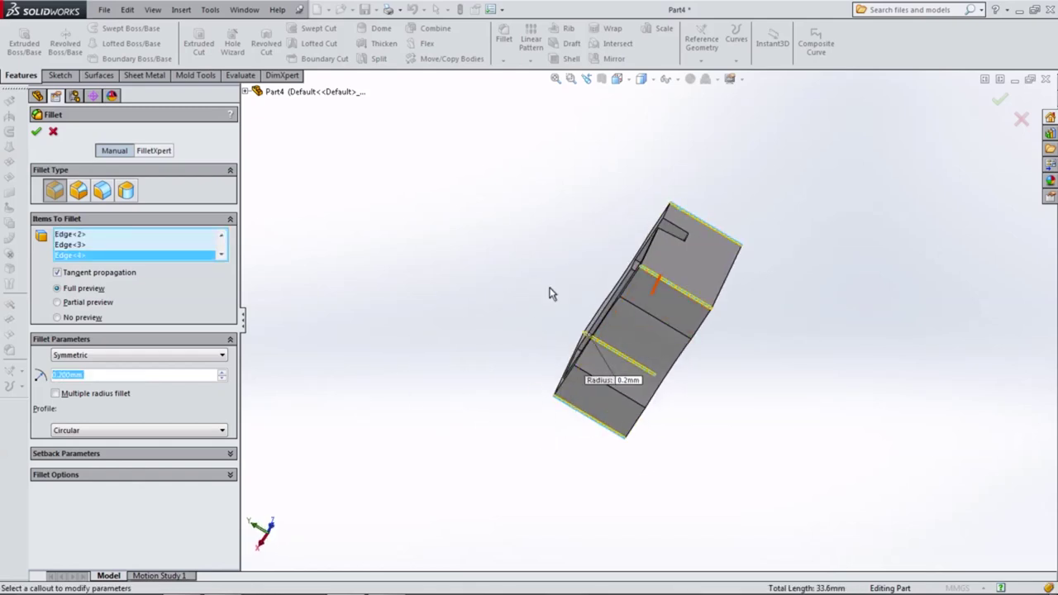
left_click(36, 132)
mouse_move(372, 302)
middle_mouse_down()
mouse_move(460, 239)
mouse_move(607, 243)
mouse_move(685, 306)
mouse_move(733, 325)
mouse_move(609, 491)
mouse_move(508, 479)
mouse_move(560, 476)
middle_mouse_up()
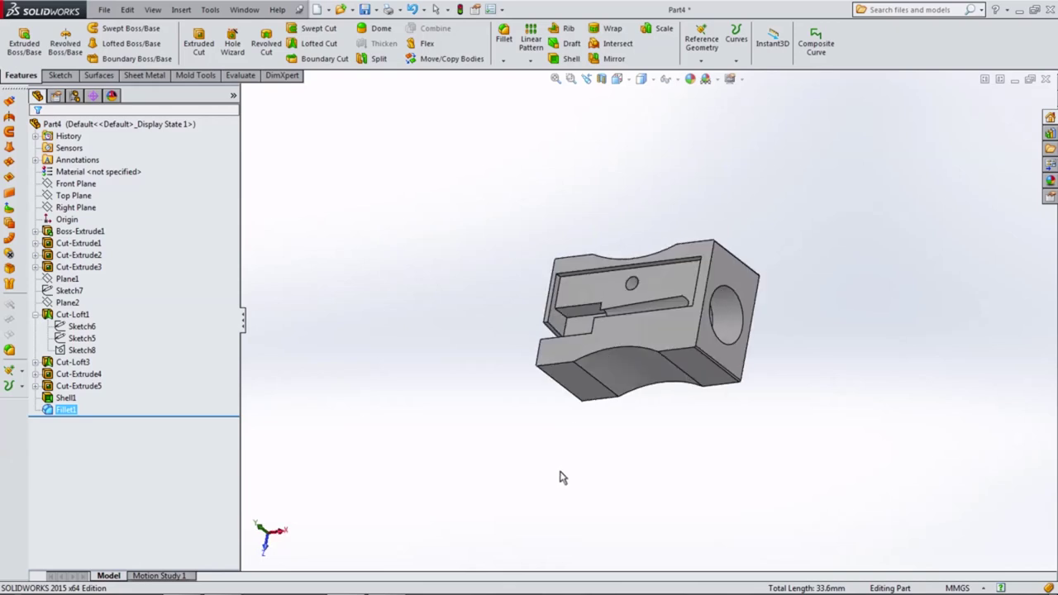
left_click(616, 79)
left_click(634, 128)
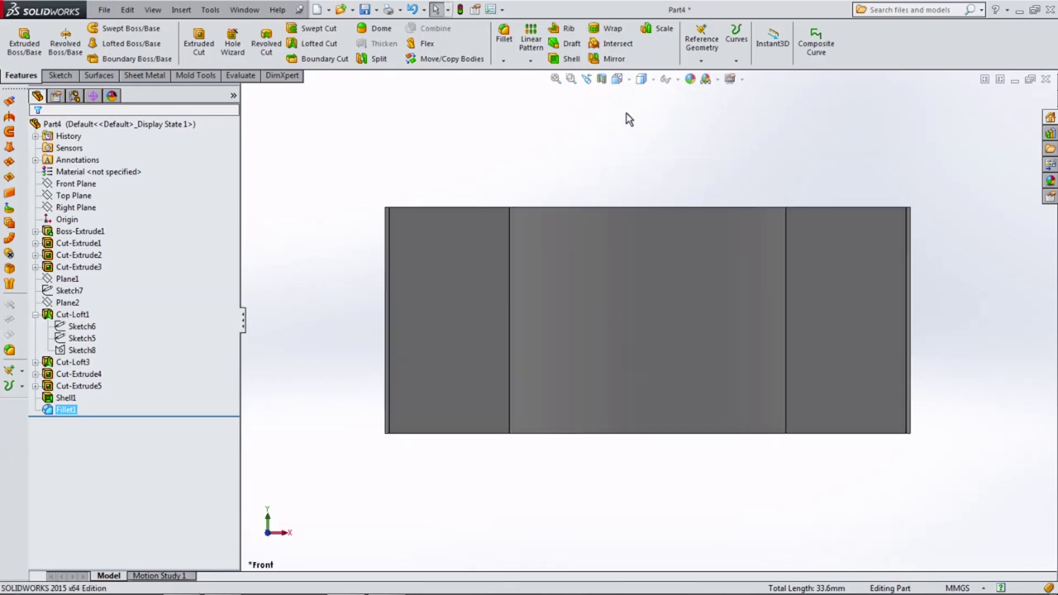
left_click(617, 78)
left_click(634, 112)
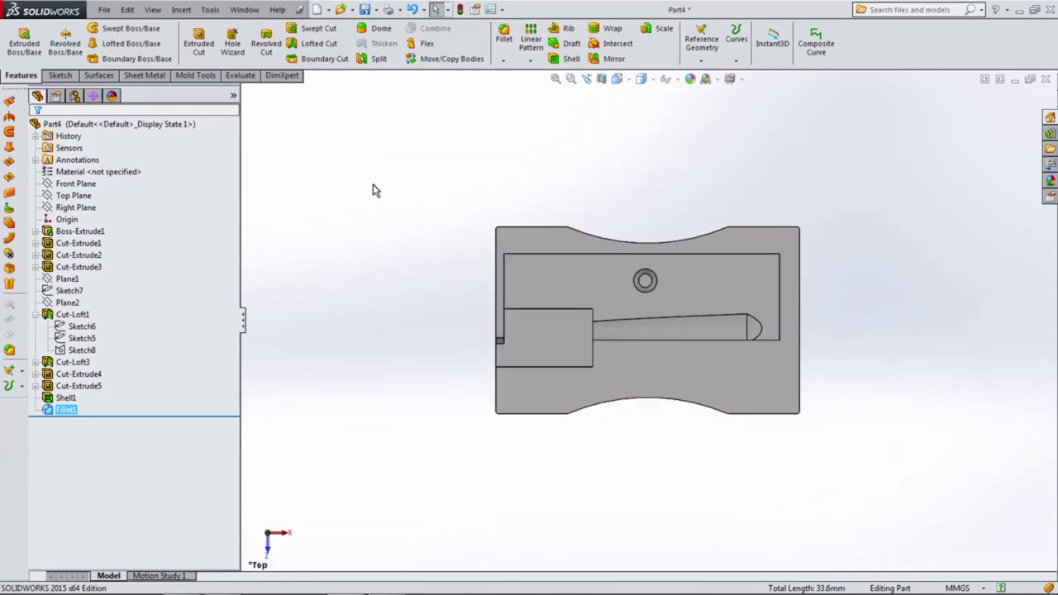
left_click(616, 79)
left_click(667, 129)
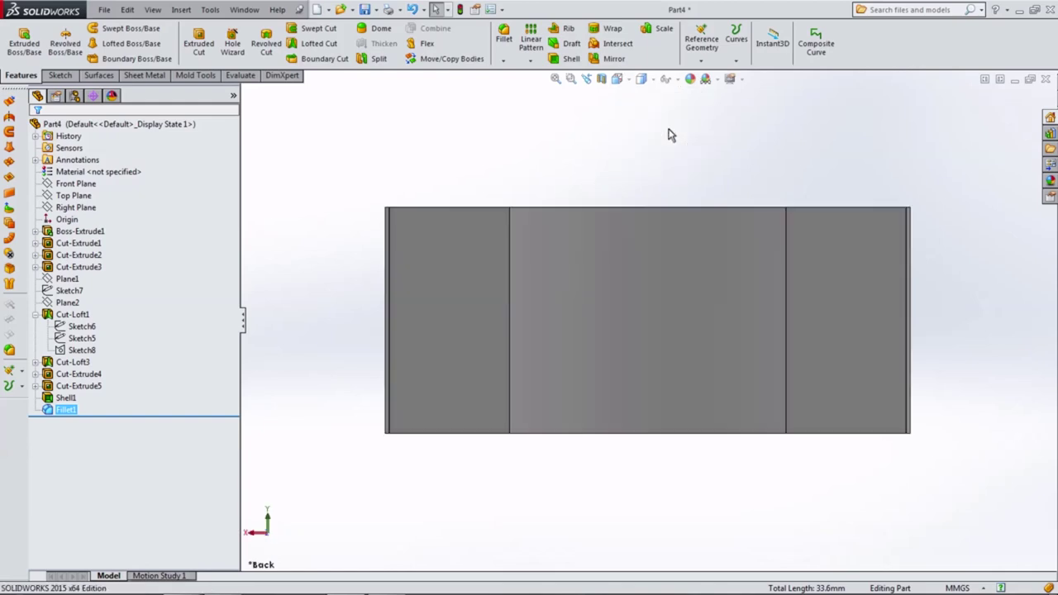
left_click(618, 79)
left_click(653, 137)
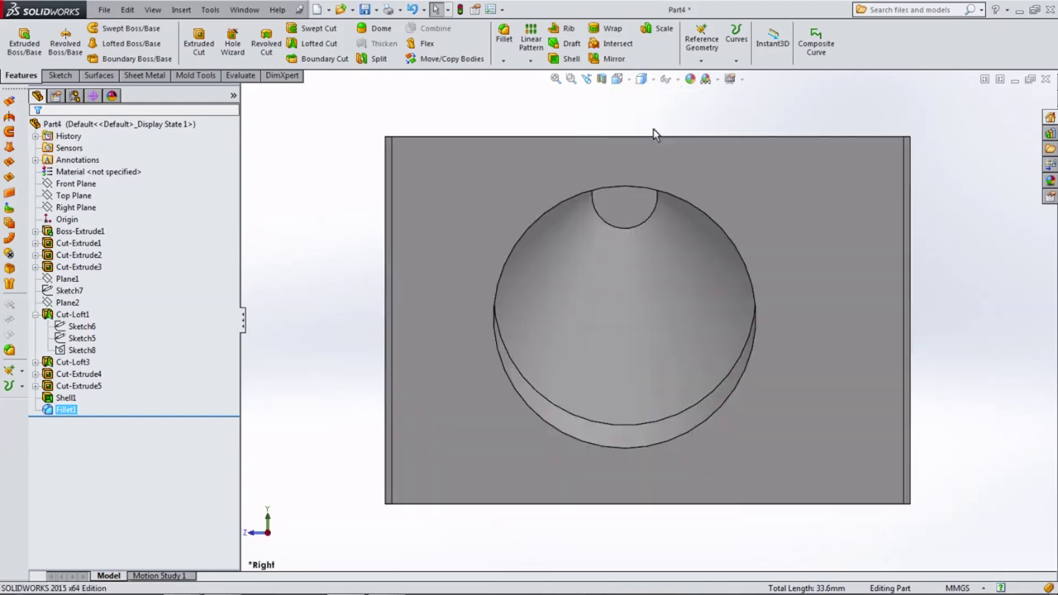
left_click(617, 79)
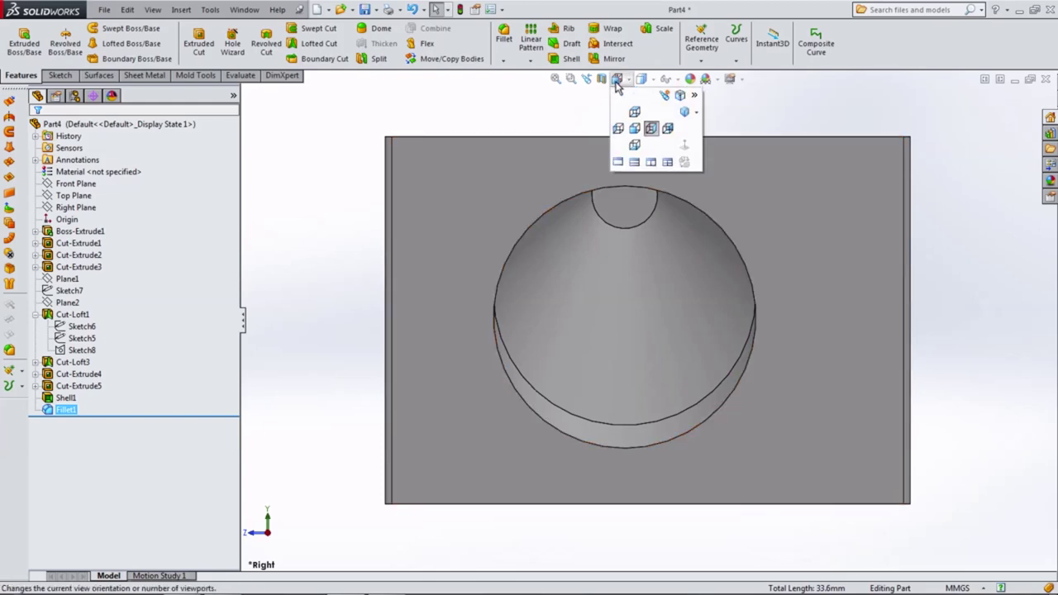
left_click(614, 128)
left_click(617, 78)
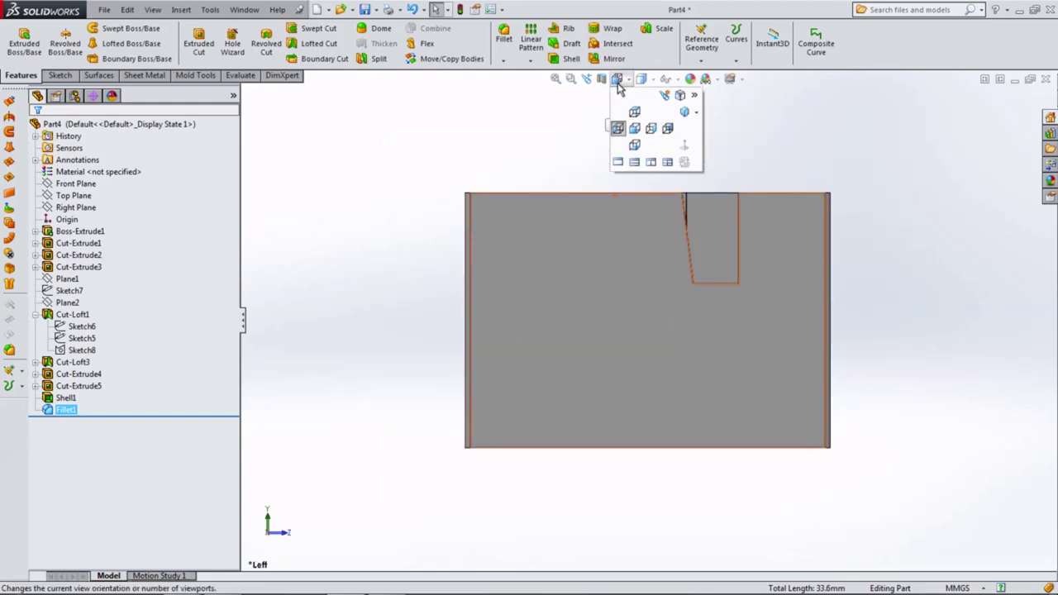
left_click(685, 114)
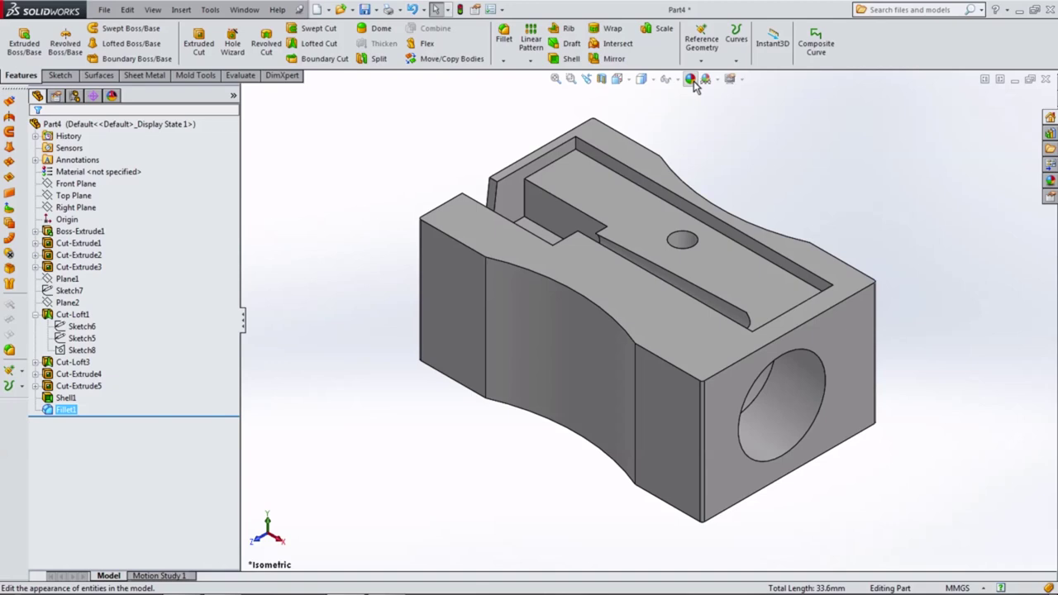
Step: In Edit Appearance, remove Fillet1 and target the whole part instead
left_click(696, 82)
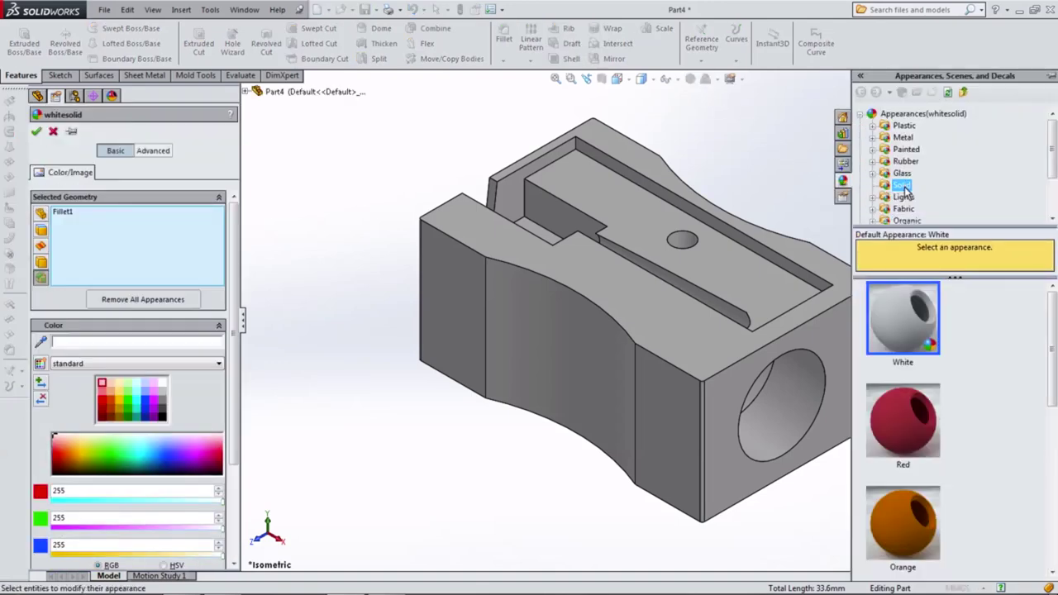
right_click(126, 242)
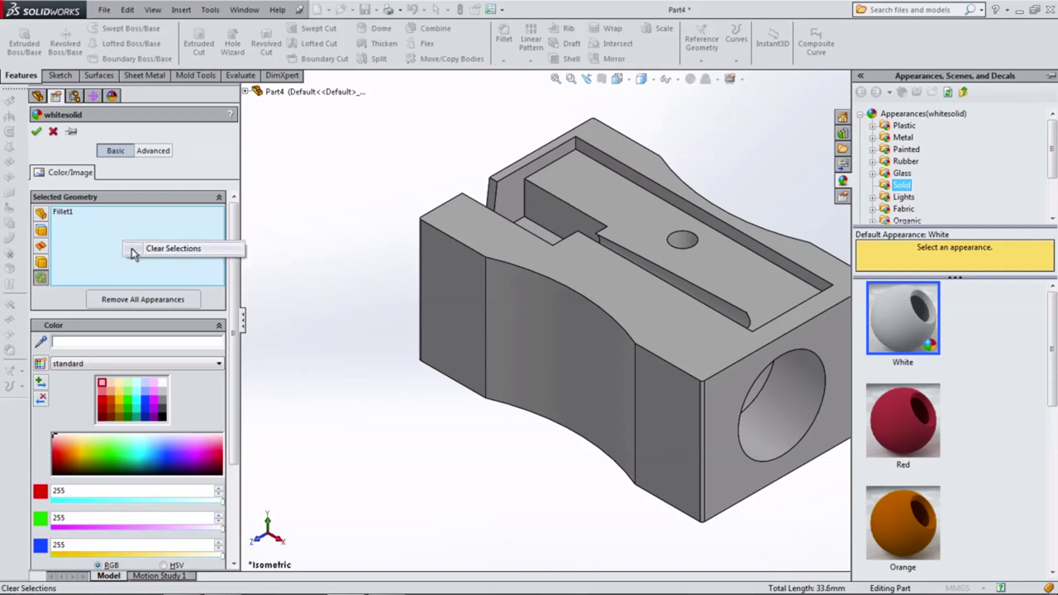
left_click(138, 251)
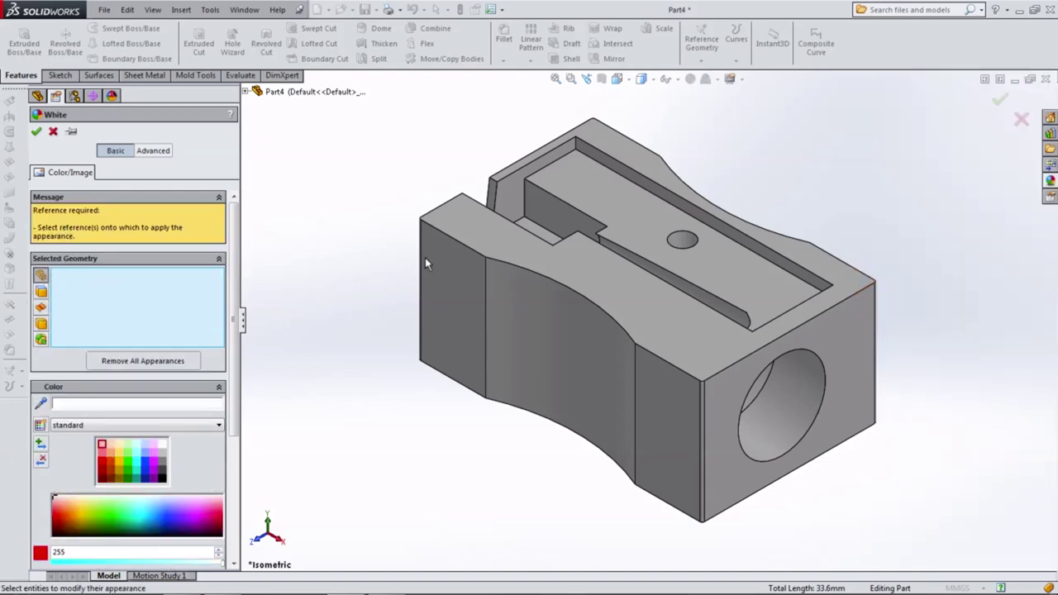
left_click(572, 267)
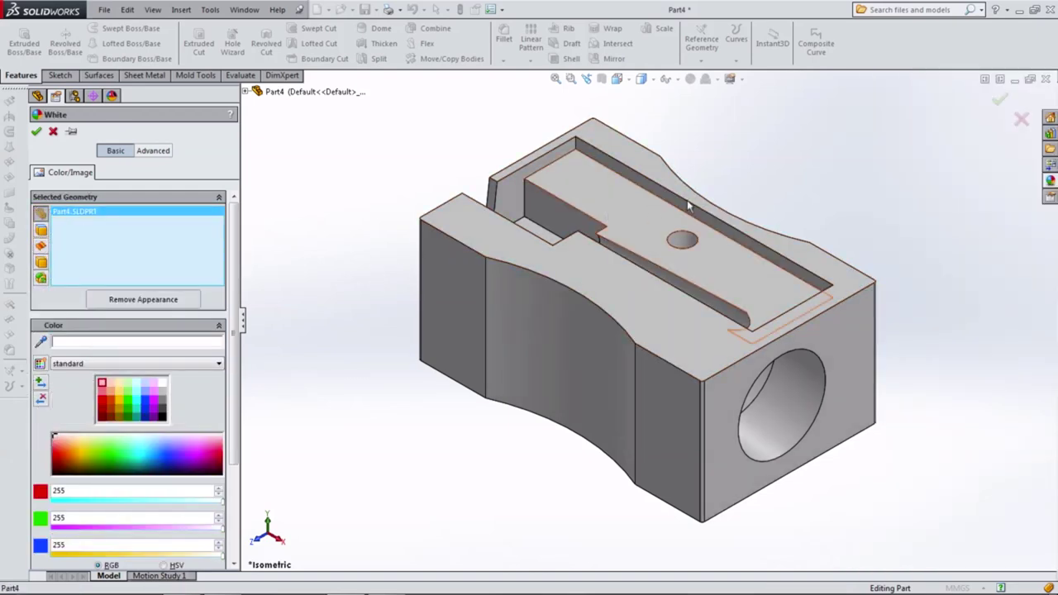
Step: Apply the White appearance tinted cyan (RGB 128, 255, 255) to the part
left_click(1048, 181)
left_click(909, 323)
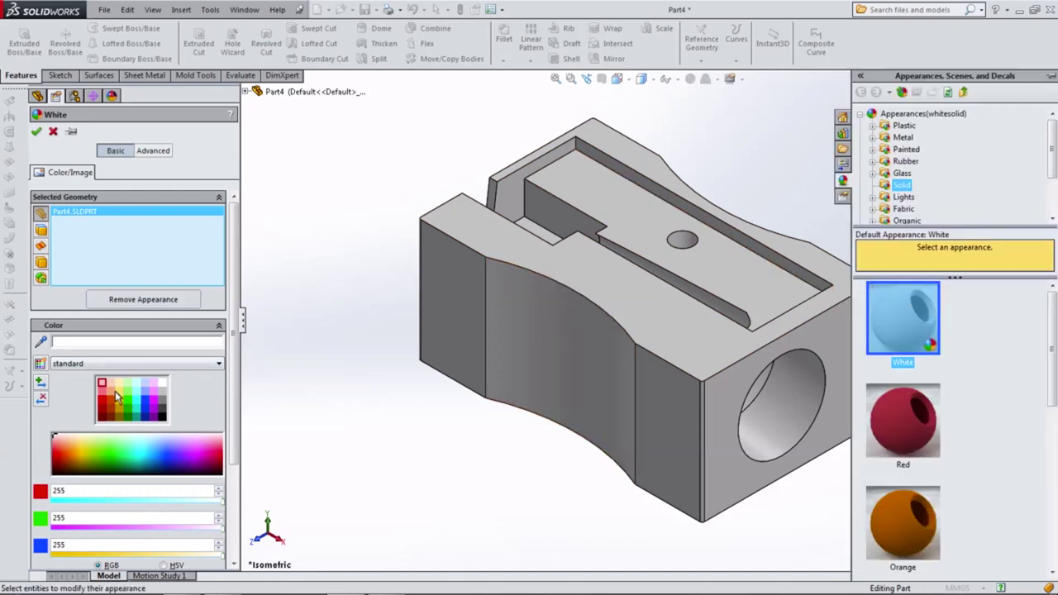
left_click(111, 393)
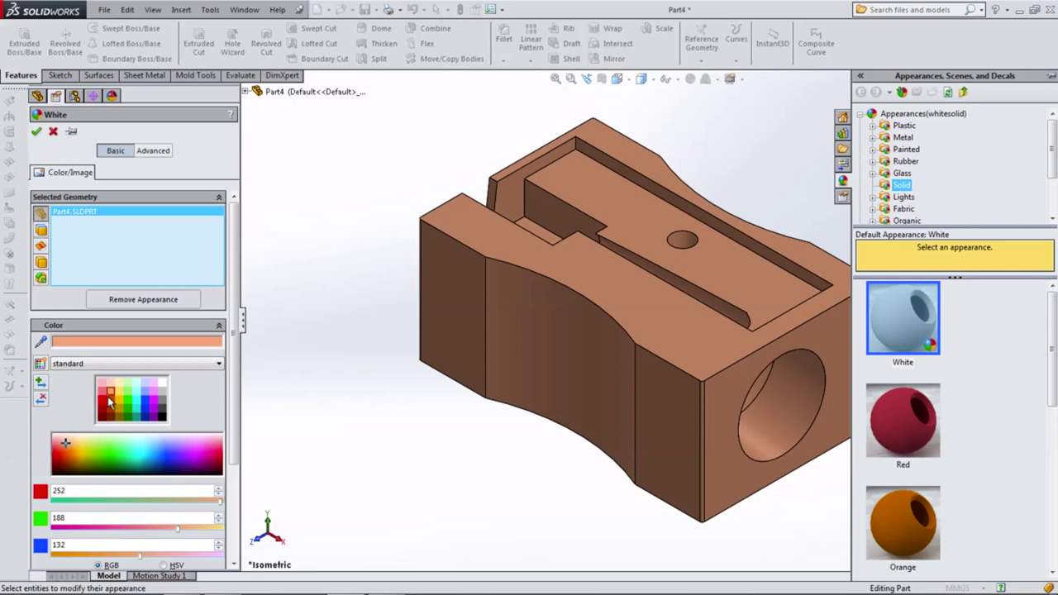
left_click(146, 394)
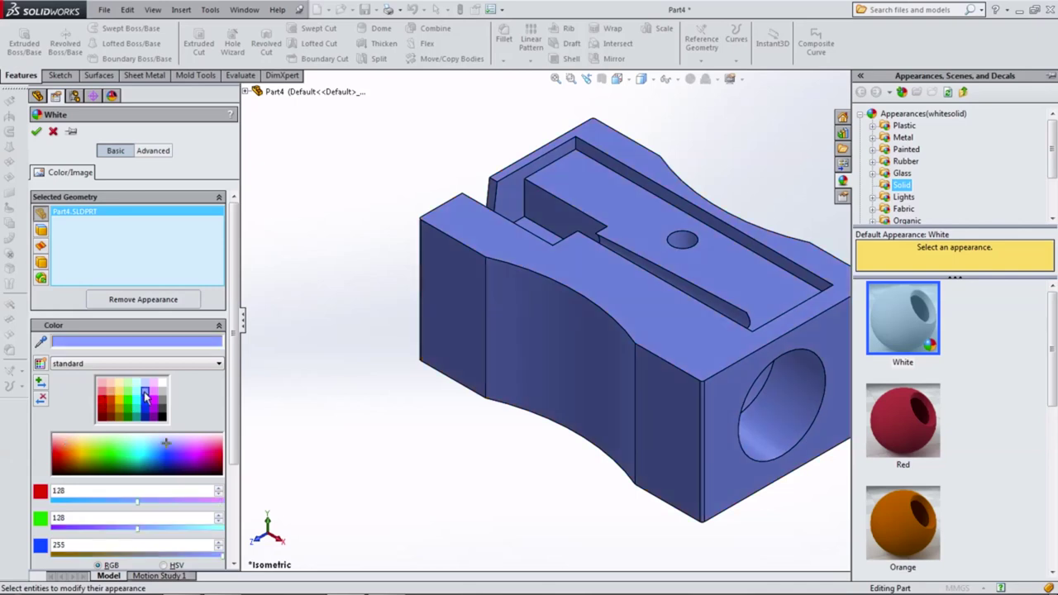
left_click(145, 385)
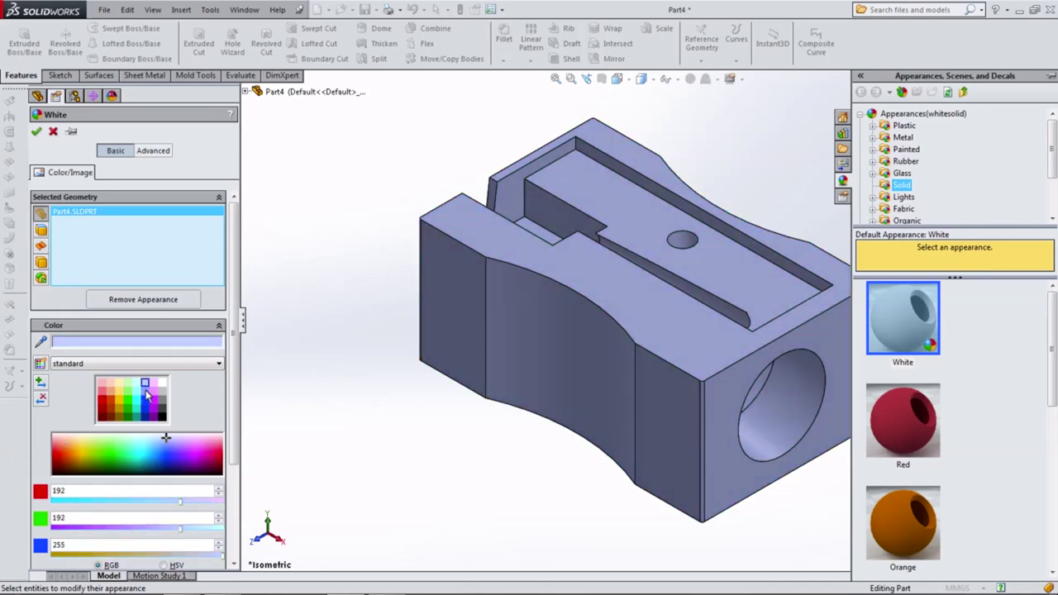
left_click(146, 394)
left_click(138, 394)
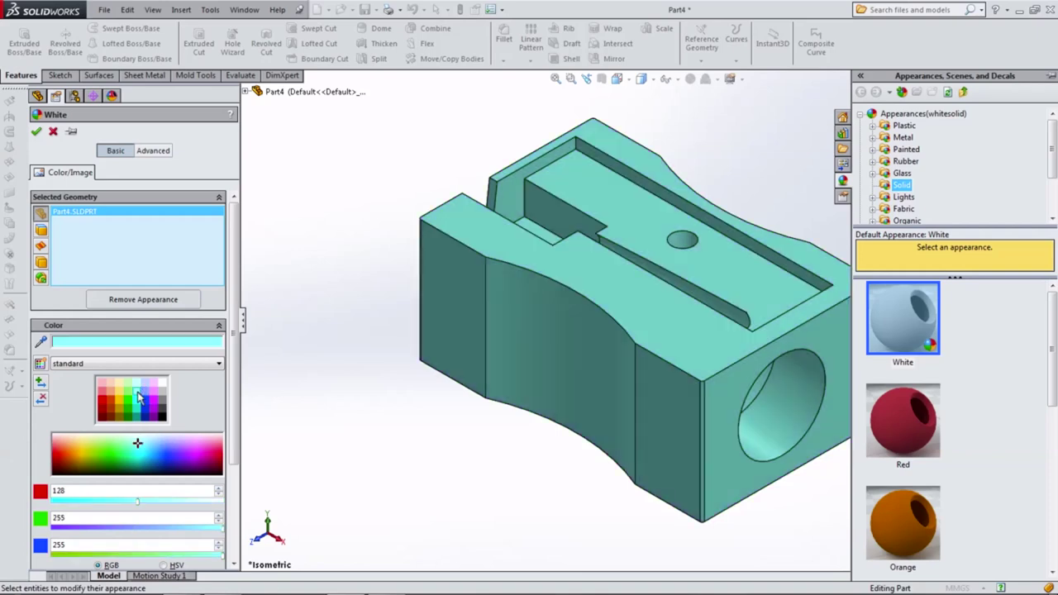
left_click(37, 133)
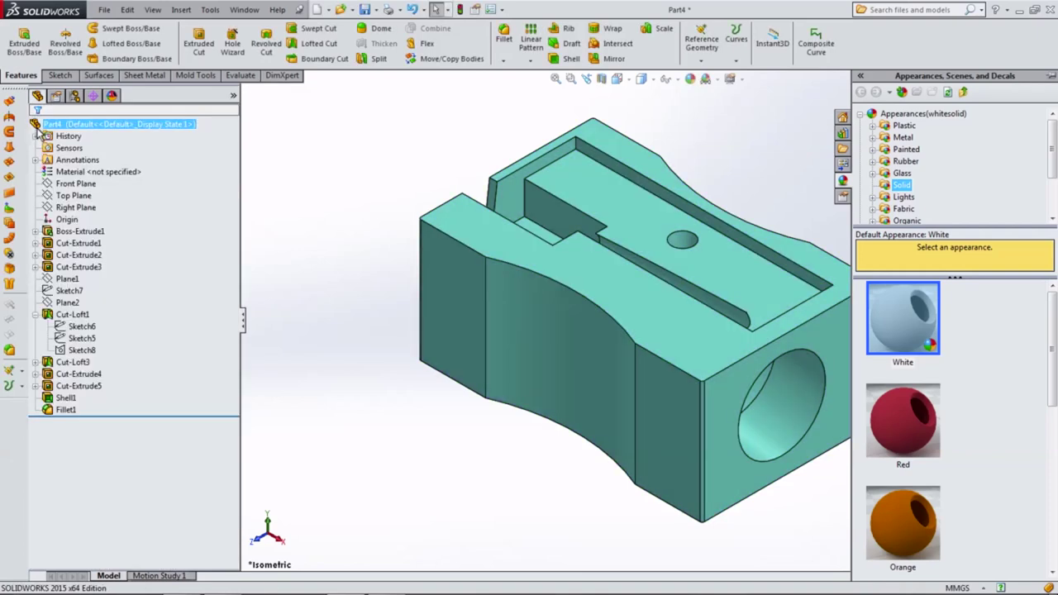
mouse_move(399, 263)
middle_mouse_down()
mouse_move(309, 233)
mouse_move(323, 111)
mouse_move(455, 224)
mouse_move(496, 233)
middle_mouse_up()
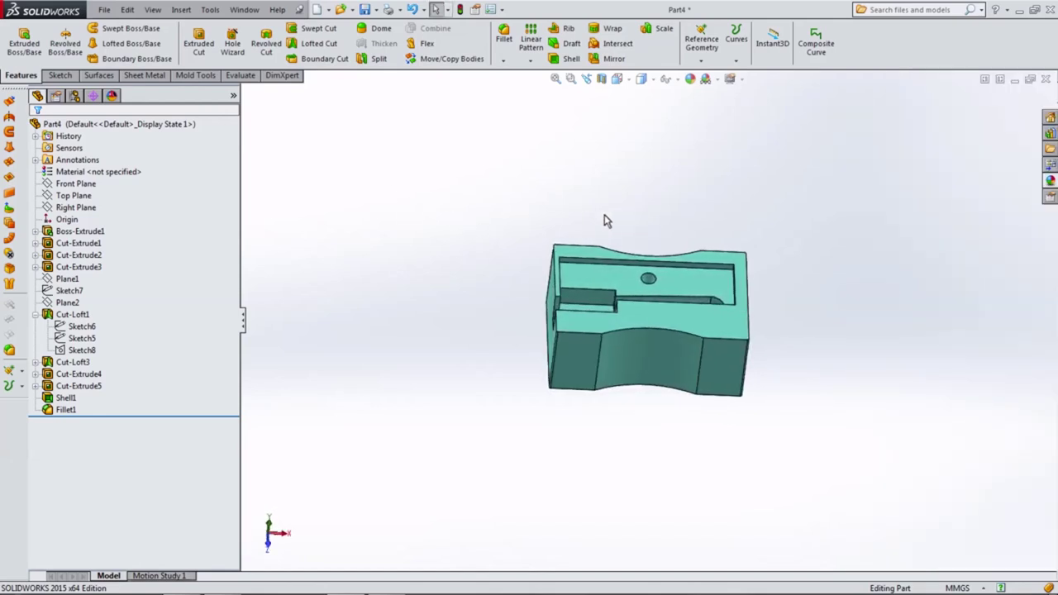
Step: Turn on Shadows In Shaded Mode and set the display style to Shaded without edges
mouse_move(604, 219)
middle_mouse_down()
mouse_move(524, 193)
mouse_move(612, 229)
middle_mouse_up()
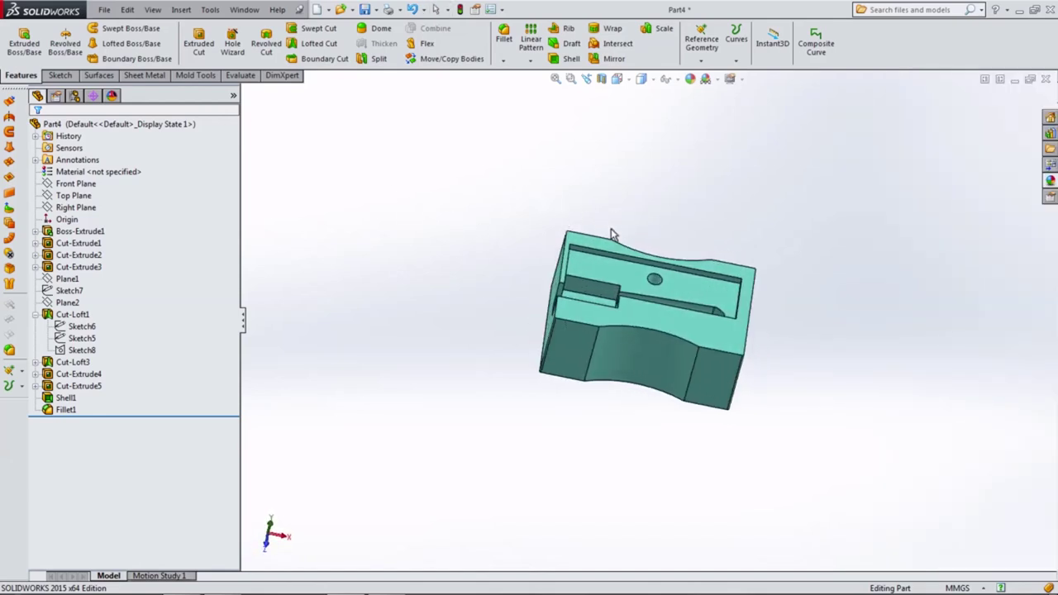
left_click(730, 79)
left_click(731, 80)
left_click(733, 79)
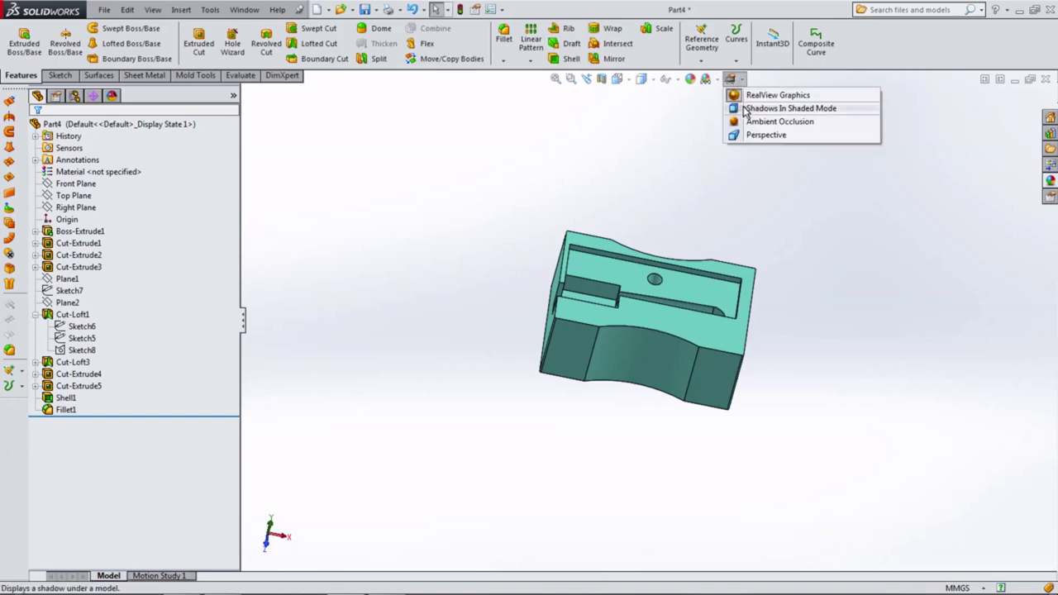
left_click(746, 108)
middle_click_drag(662, 330, 578, 290)
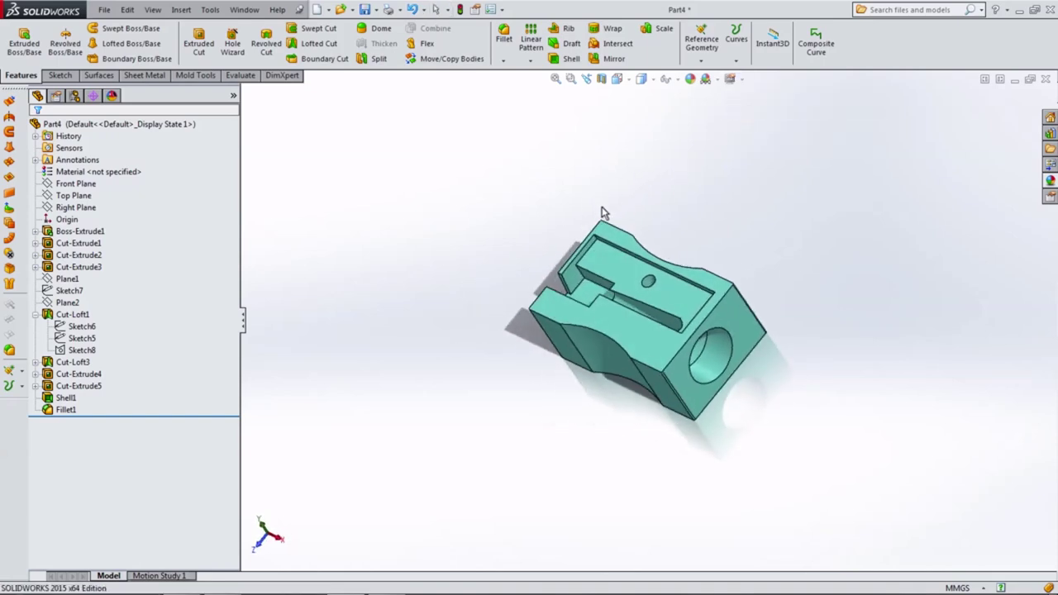
left_click(642, 86)
left_click(644, 115)
mouse_move(671, 214)
middle_mouse_down()
mouse_move(757, 263)
mouse_move(667, 251)
middle_mouse_up()
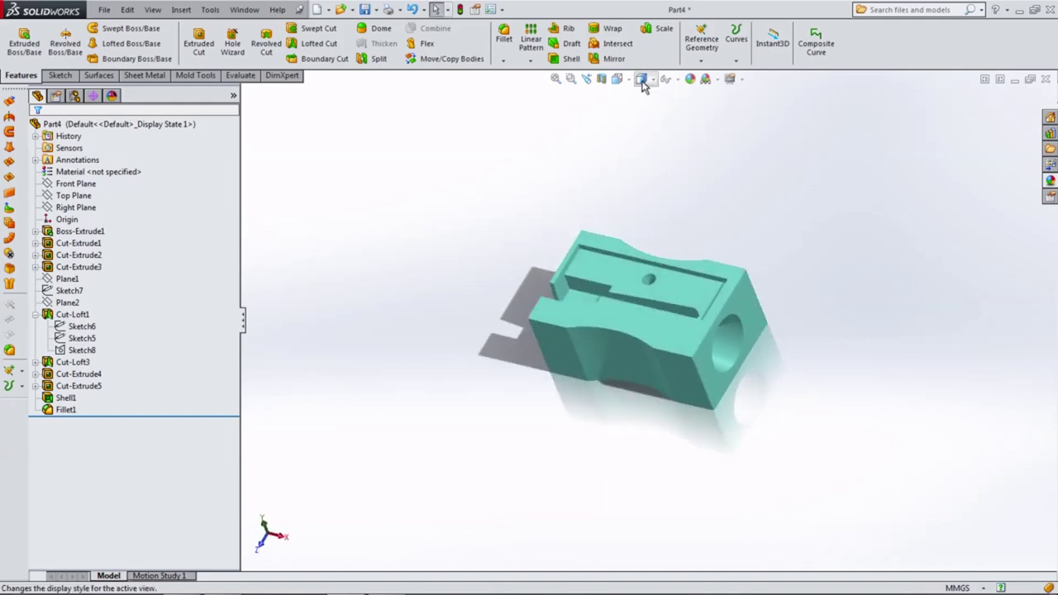
Step: Reorient the part to Front, then to Isometric view
left_click(617, 79)
left_click(634, 132)
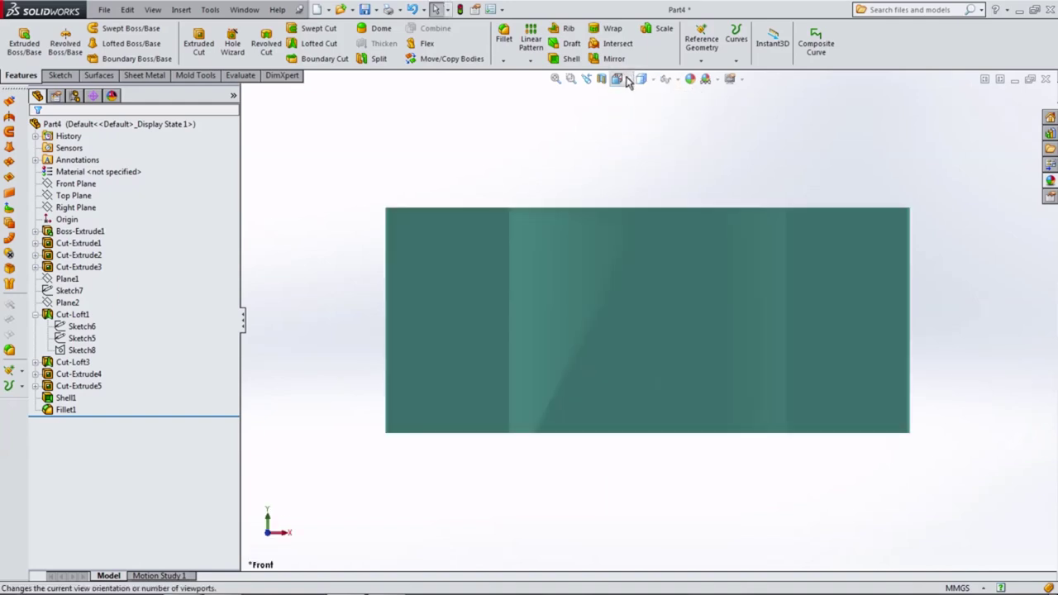
left_click(616, 78)
left_click(684, 114)
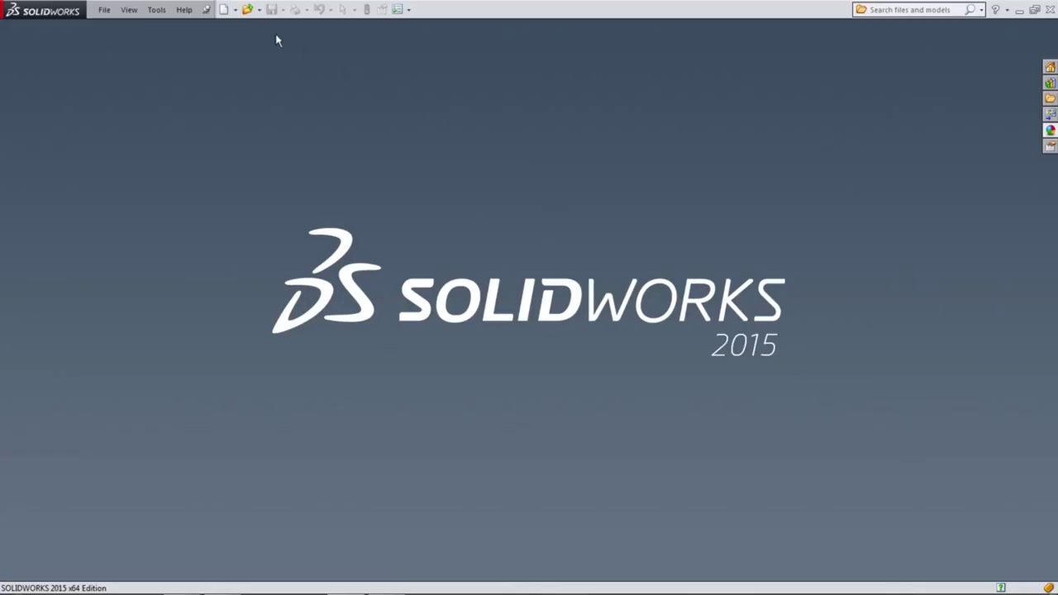
Step: Create a new blank Part document
left_click(223, 11)
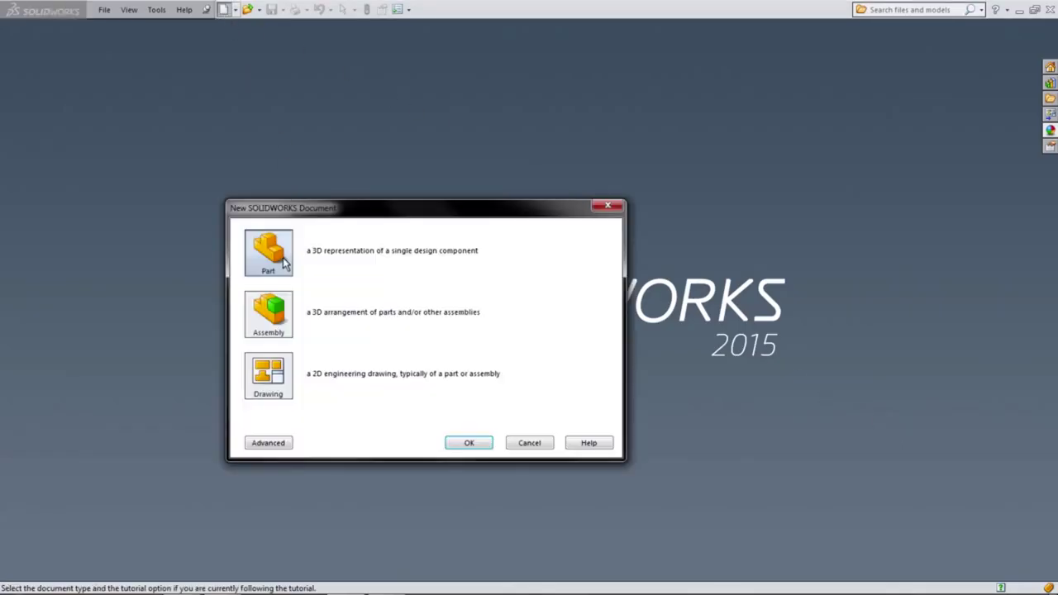
left_click(466, 441)
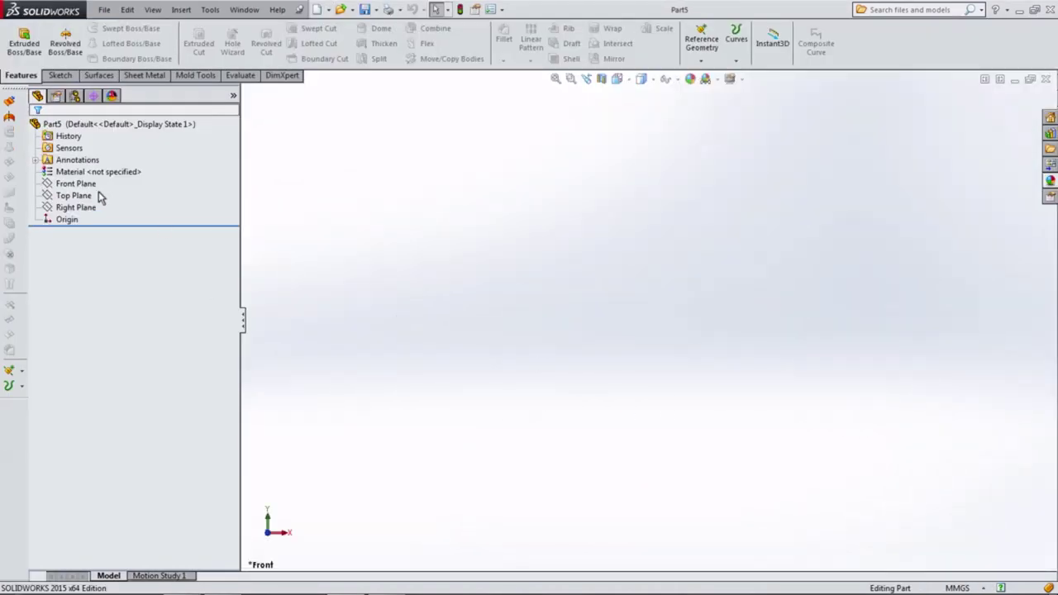
Step: Start a new sketch on the Right Plane
left_click(76, 184)
left_click(74, 195)
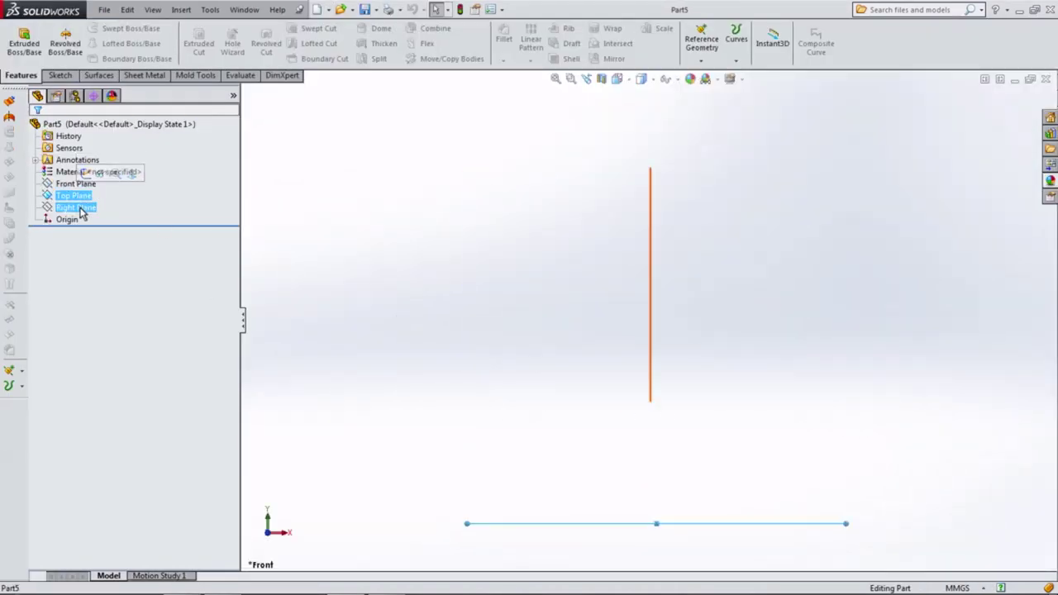
left_click(76, 207)
left_click(453, 280)
left_click(76, 207)
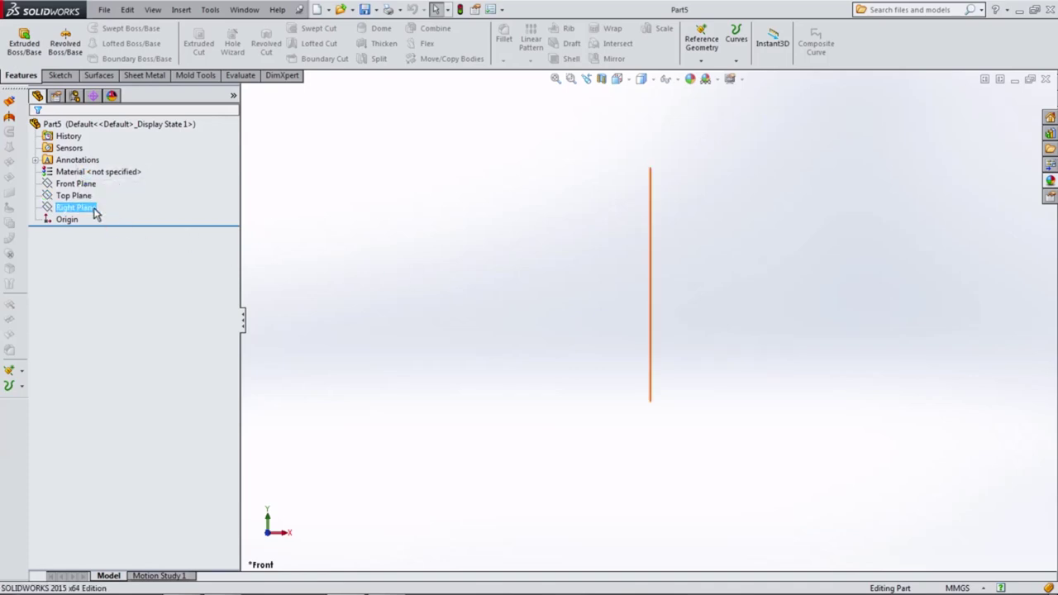
left_click(73, 195, "ctrl")
left_click(97, 188)
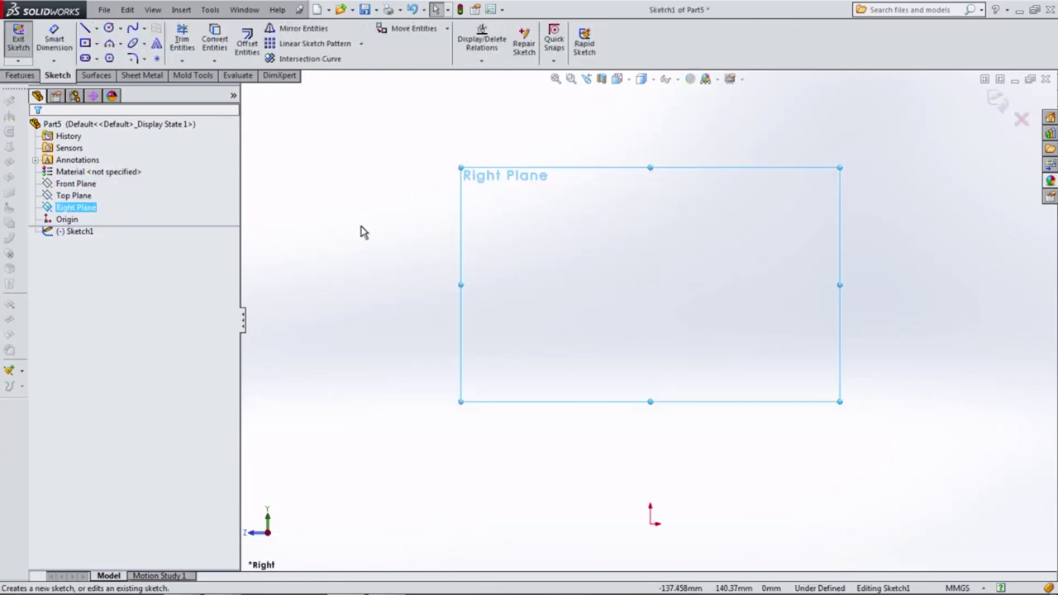
Step: Draw a closed four-line profile from the origin with a slanted left end
left_click(86, 28)
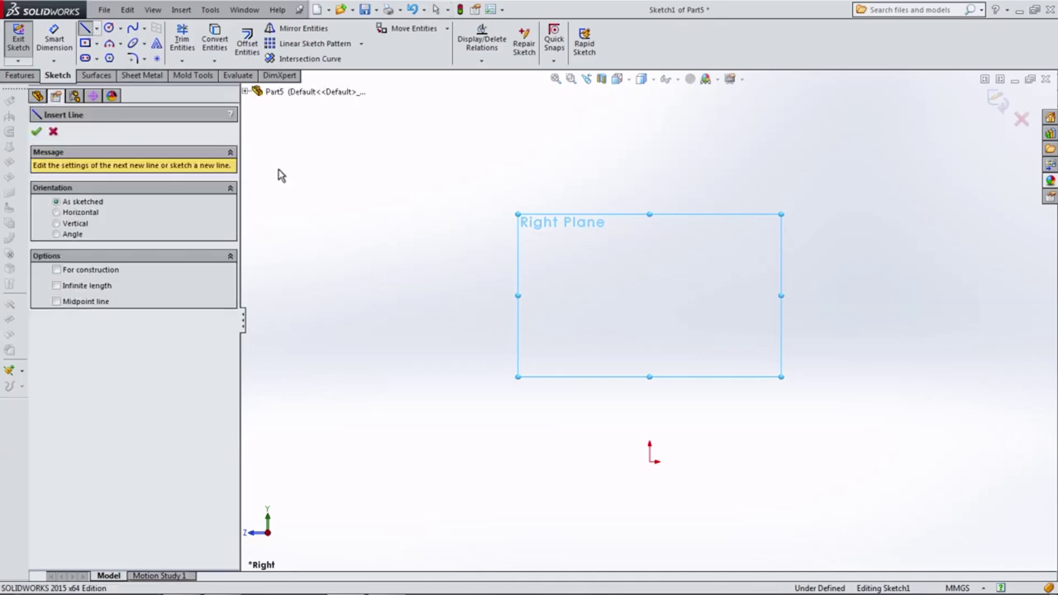
left_click(656, 444)
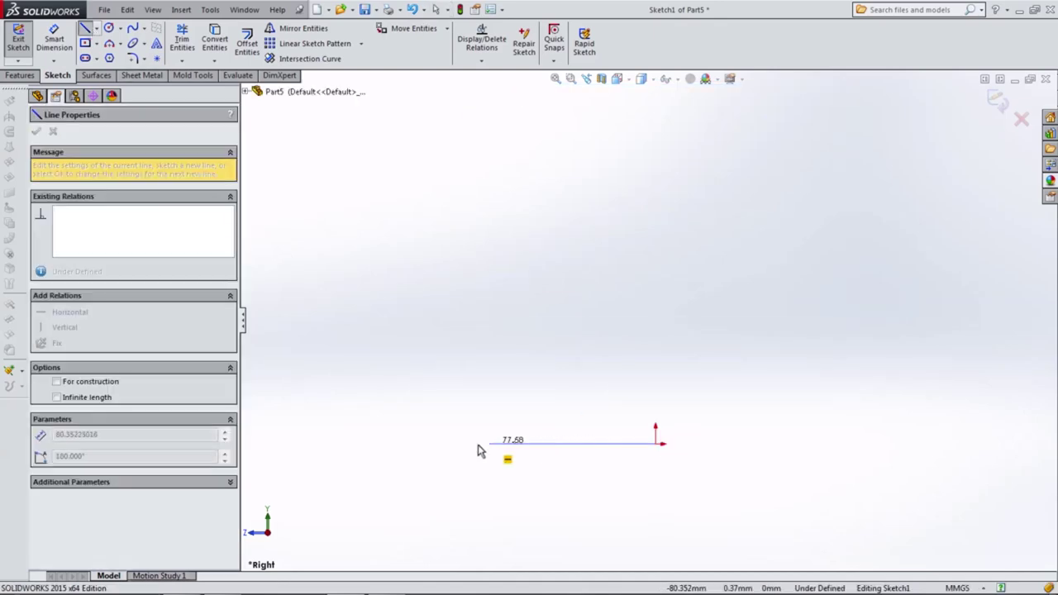
left_click(445, 444)
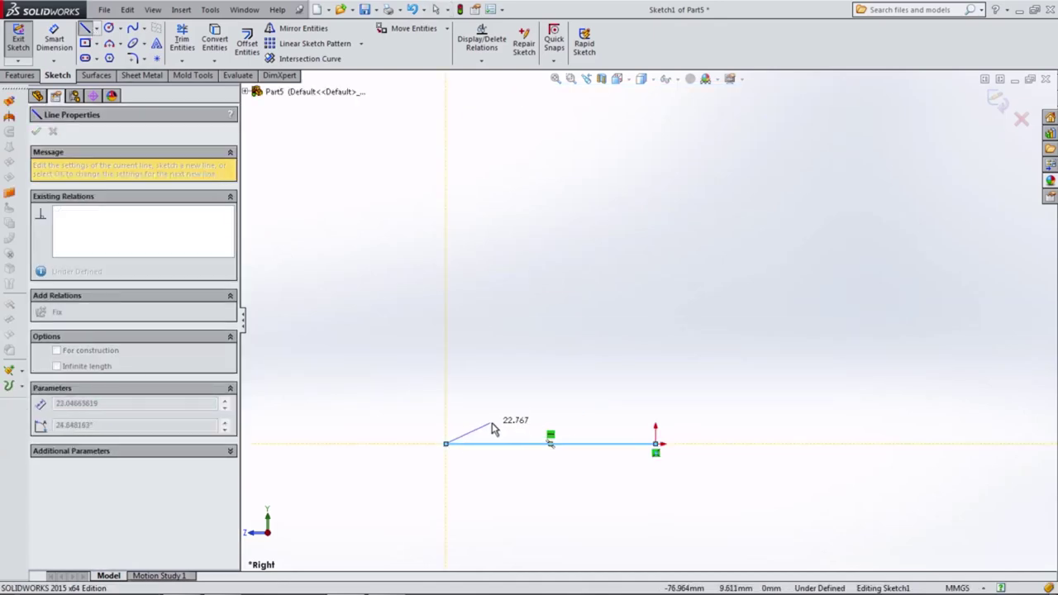
left_click(491, 422)
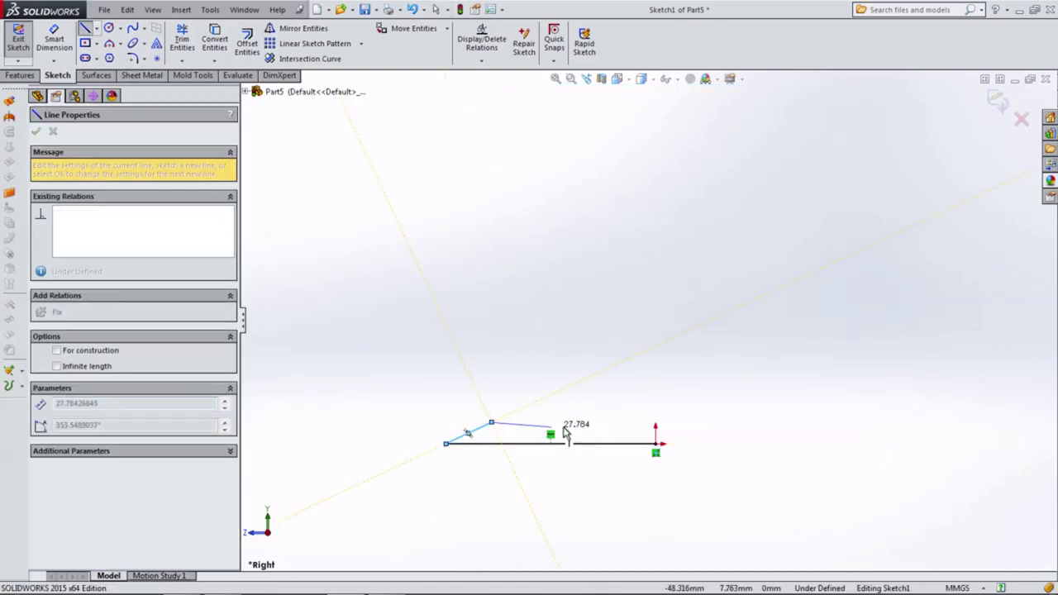
left_click(656, 422)
left_click(656, 444)
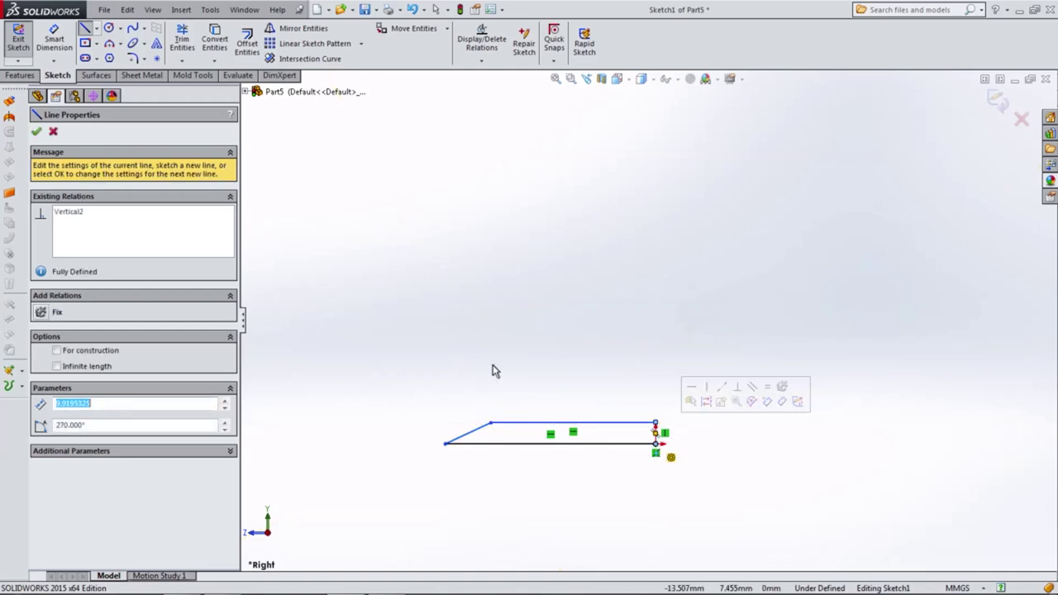
Step: Dimension the profile: 0.5 height, 6.3 bottom edge and 5.3 top edge
left_click(54, 42)
left_click(659, 434)
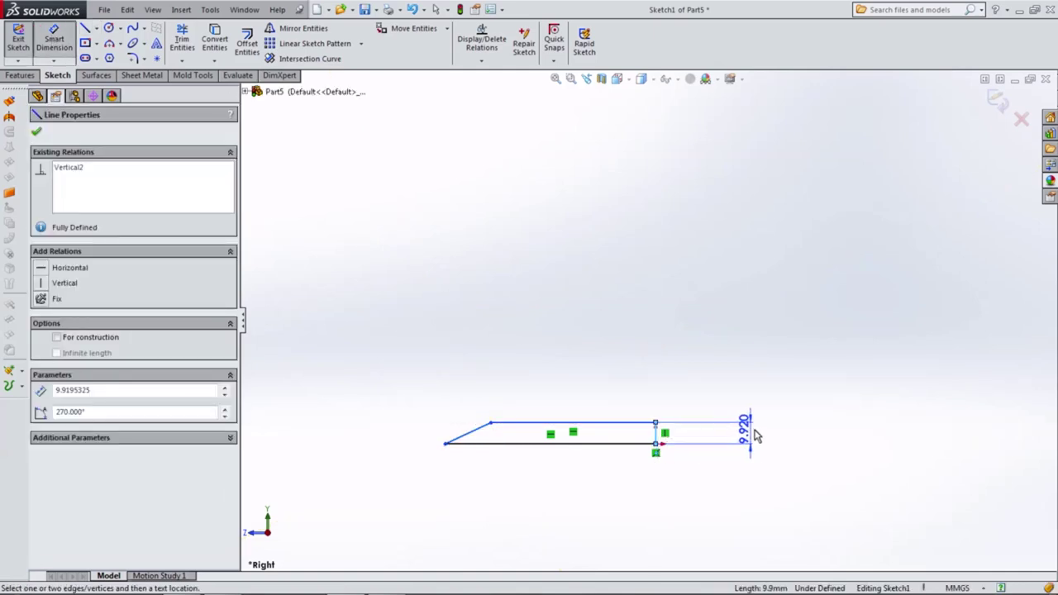
left_click(771, 388)
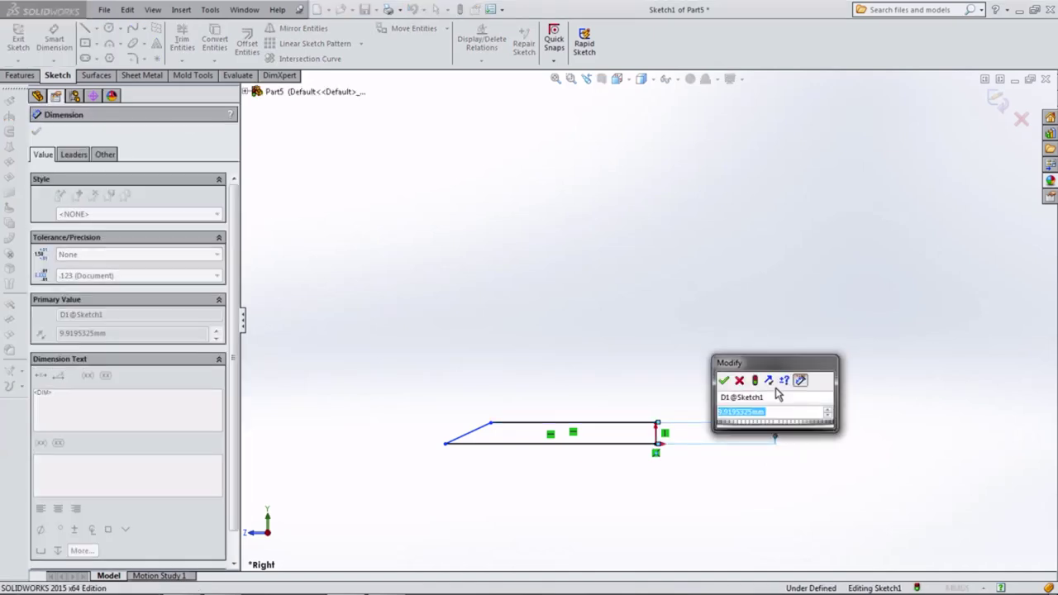
type("0.5")
key("Return")
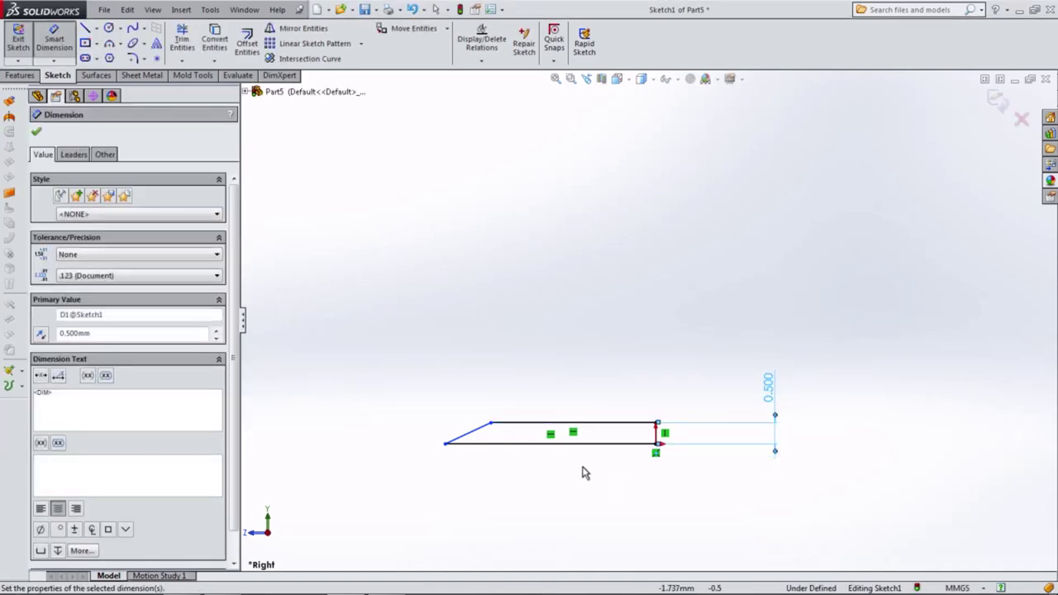
left_click(592, 445)
left_click(588, 480)
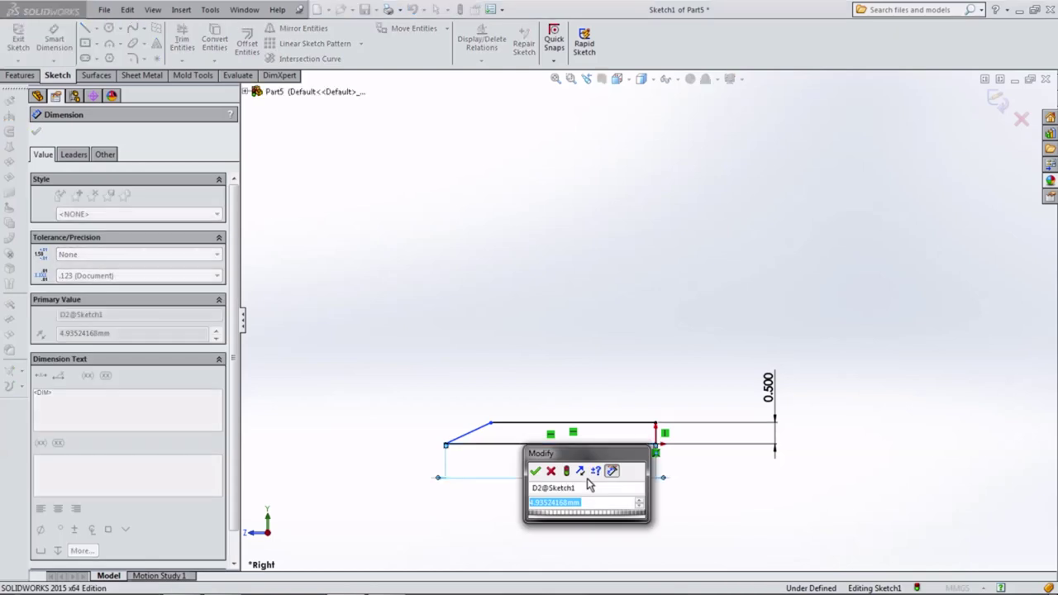
type("6.3")
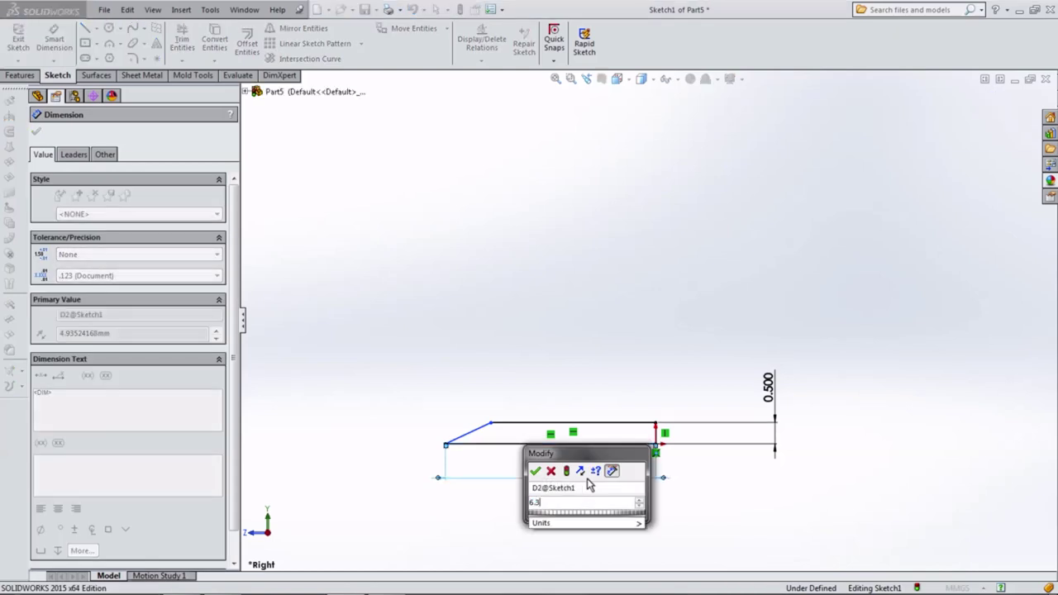
key("Return")
left_click(549, 431)
left_click(553, 389)
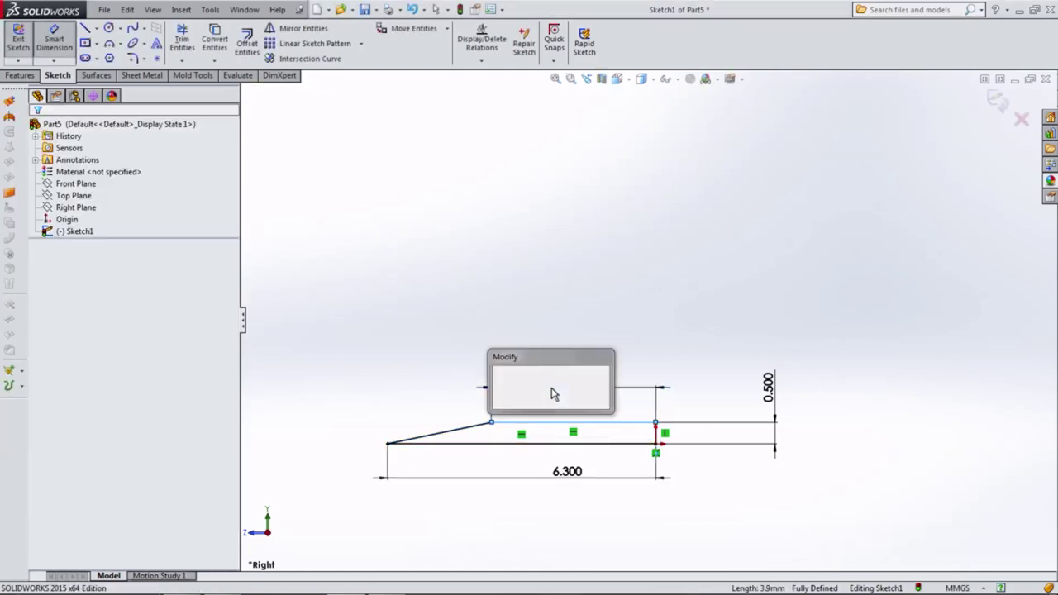
type("5.3")
key("Return")
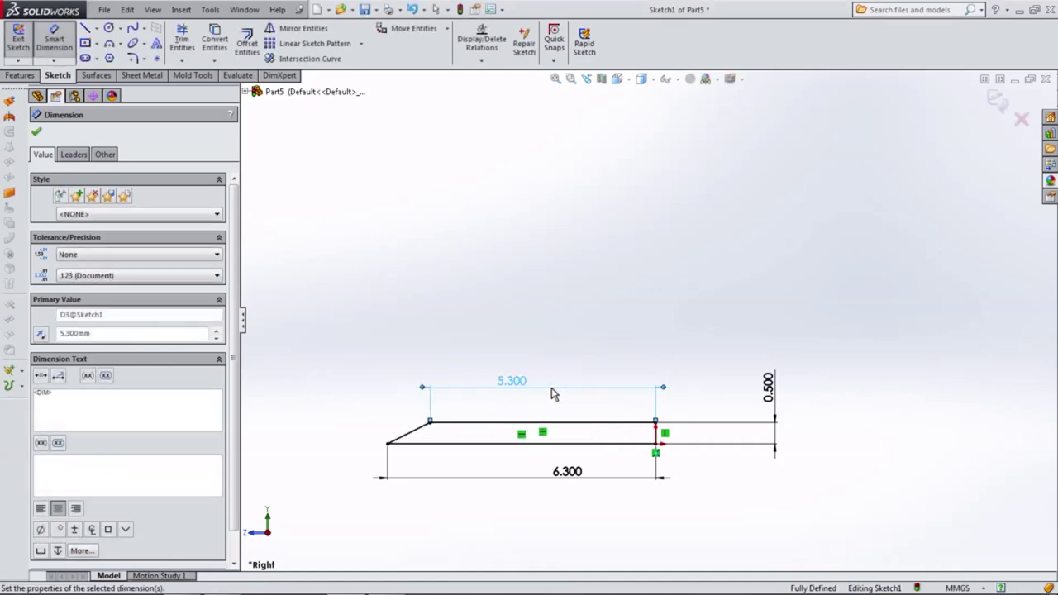
scroll(645, 322, "up", 3)
mouse_move(446, 329)
middle_mouse_down()
mouse_move(520, 389)
mouse_move(496, 381)
middle_mouse_up()
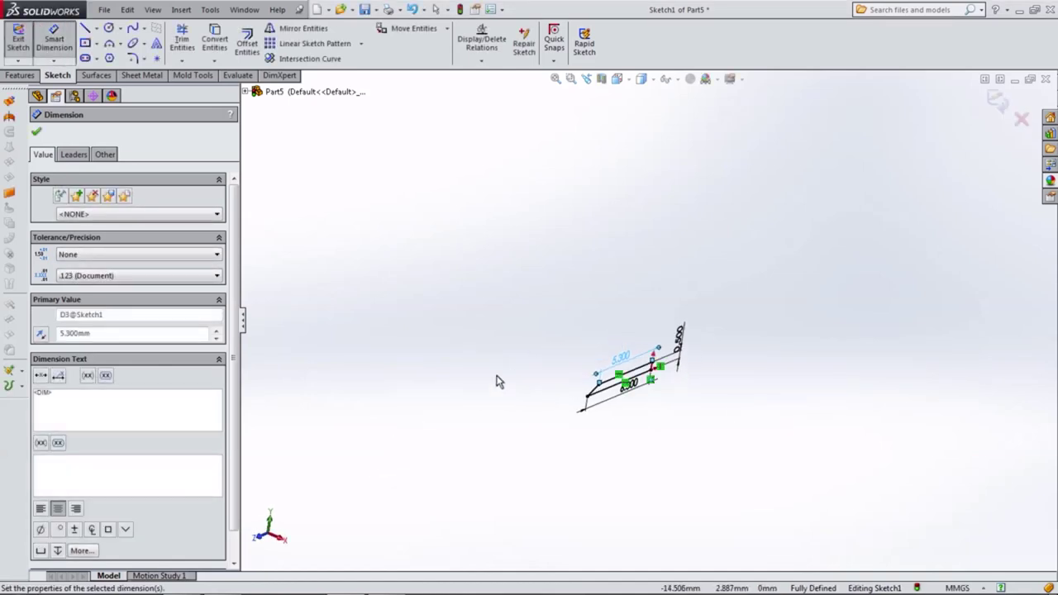
left_click(20, 75)
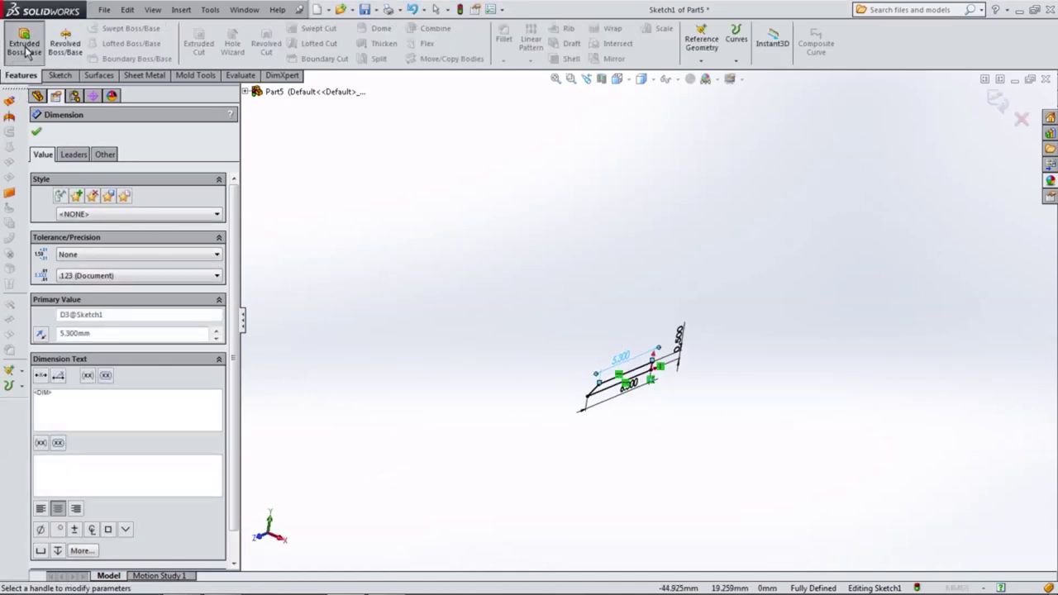
Step: Extrude the blade sketch 2.5 mm into a thin solid plate
left_click(25, 48)
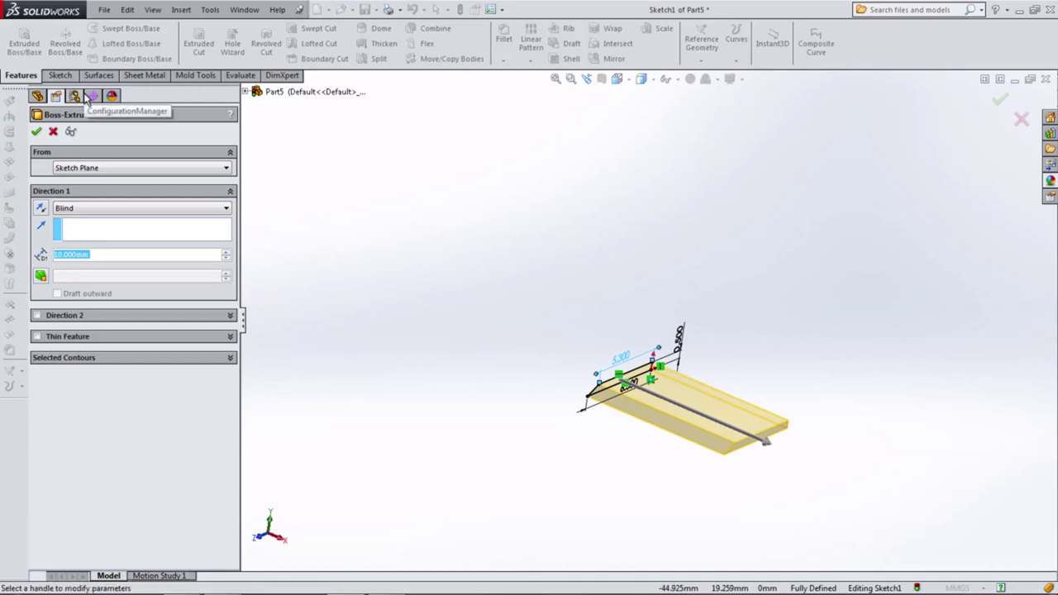
type("2")
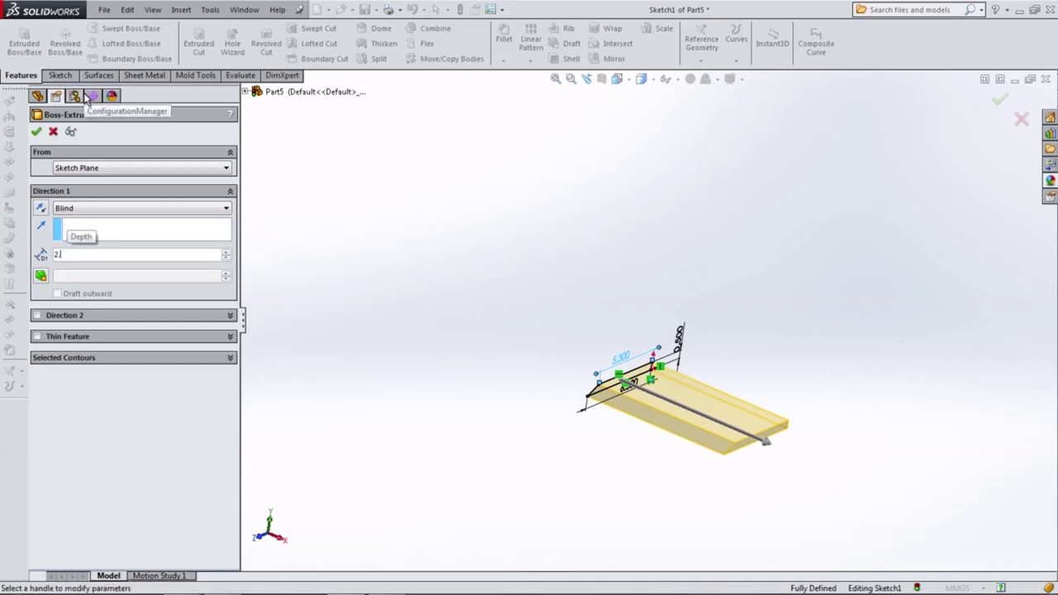
type(".5")
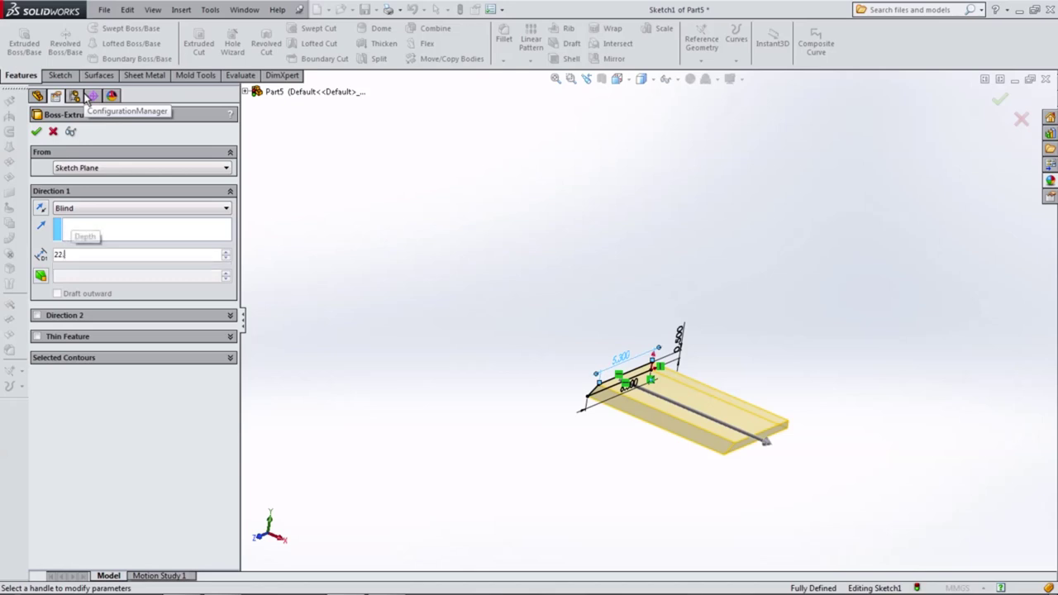
key("Return")
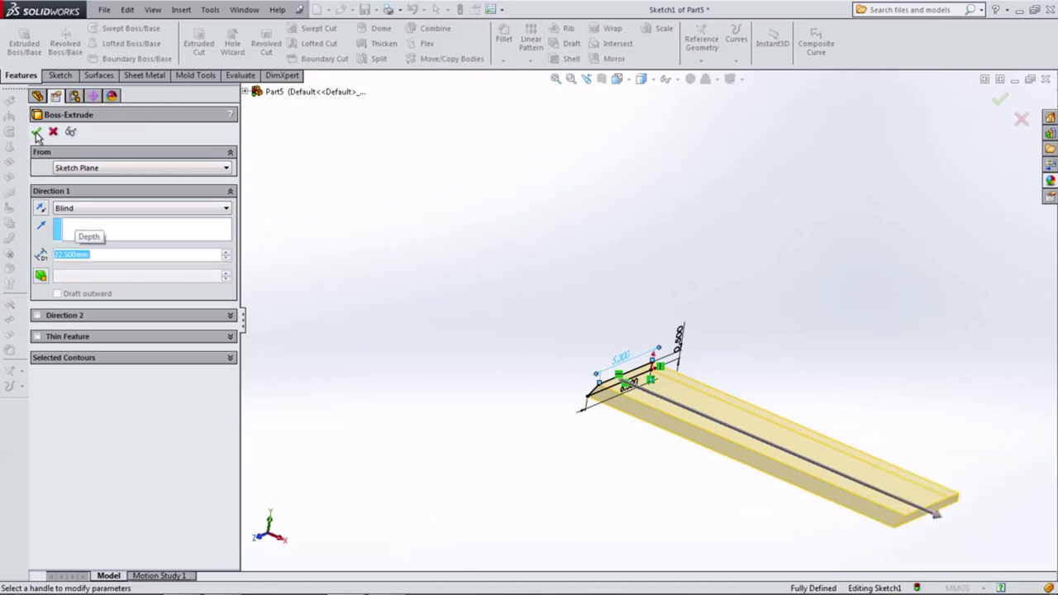
left_click(36, 134)
Step: Orbit the plate, then view it straight down from the Top orientation
scroll(395, 269, "up", 3)
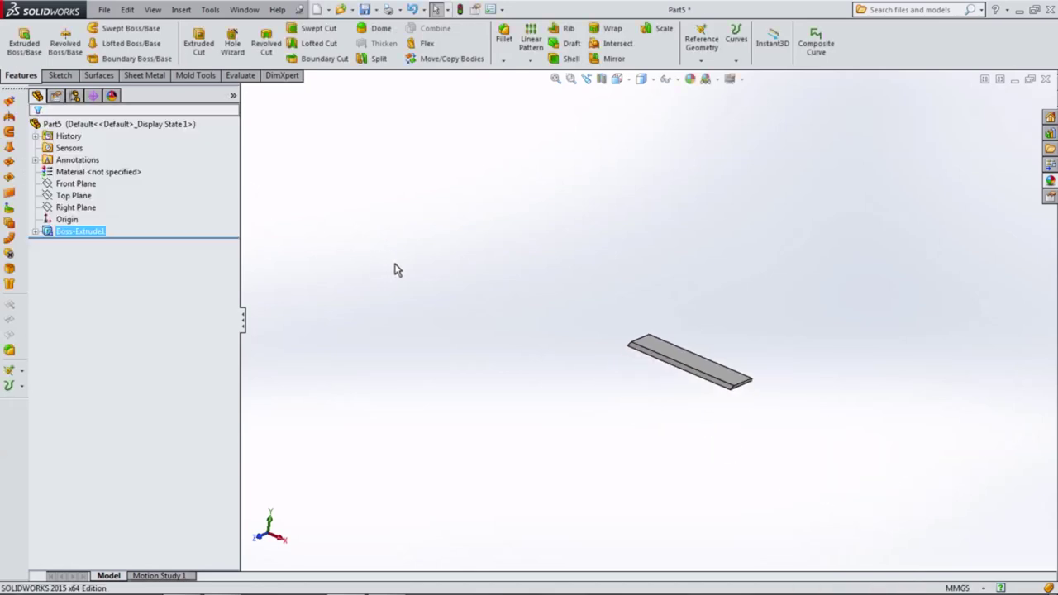
mouse_move(394, 269)
middle_mouse_down()
mouse_move(472, 333)
mouse_move(497, 334)
middle_mouse_up()
left_click(616, 79)
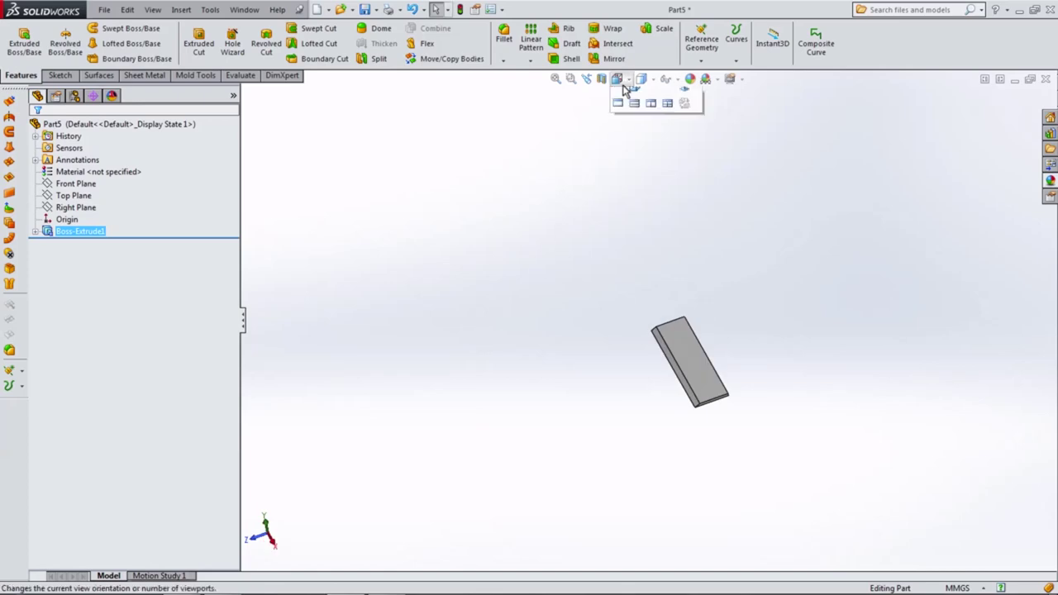
left_click(641, 112)
Step: On the plate's top face, sketch a circle and dimension its diameter to 2.4 mm
left_click(609, 301)
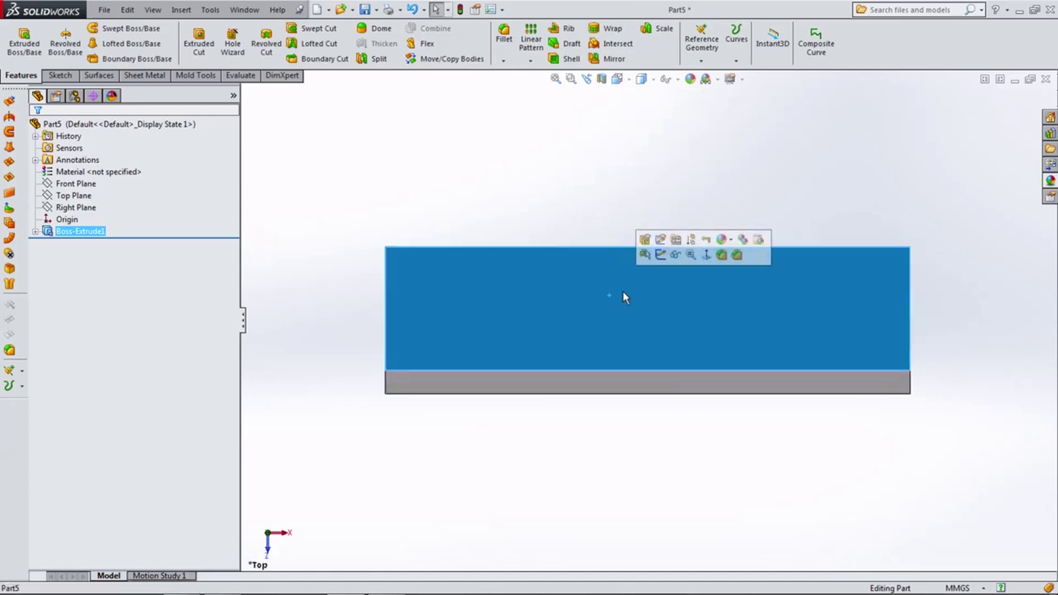
left_click(661, 256)
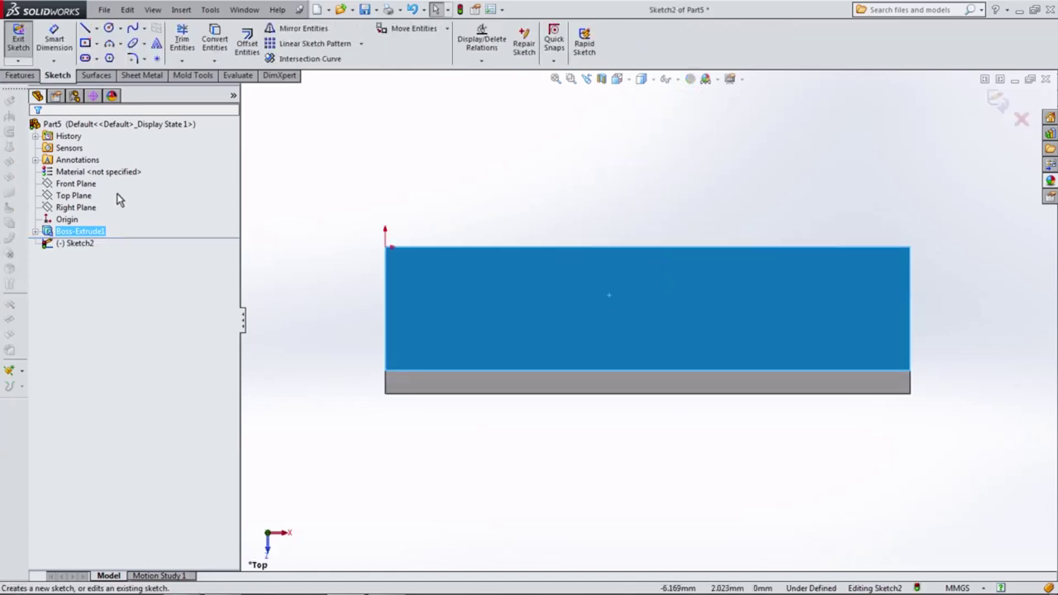
left_click(106, 30)
left_click(660, 300)
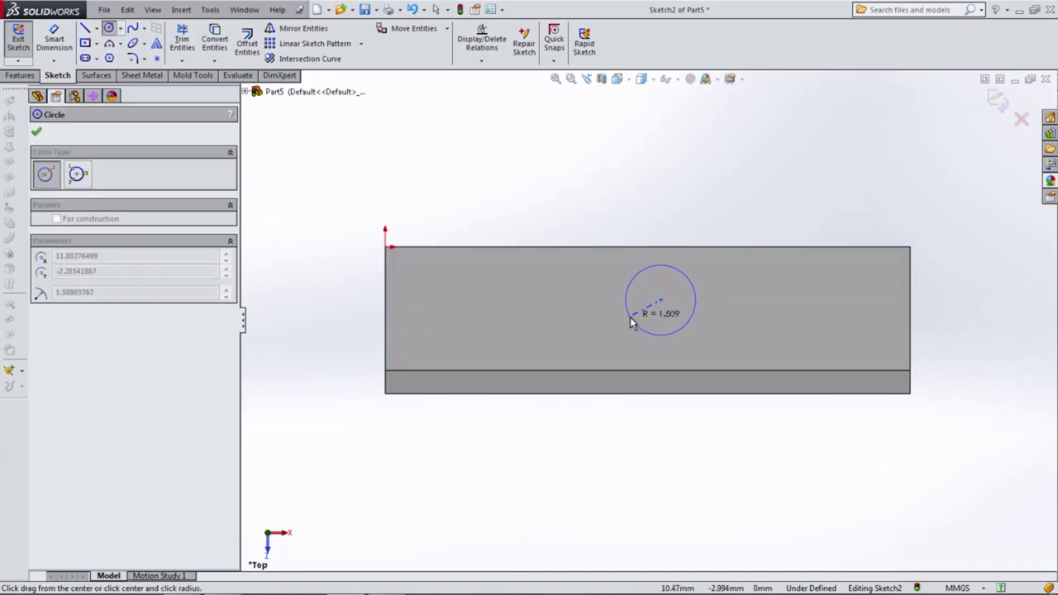
left_click(633, 322)
left_click(58, 42)
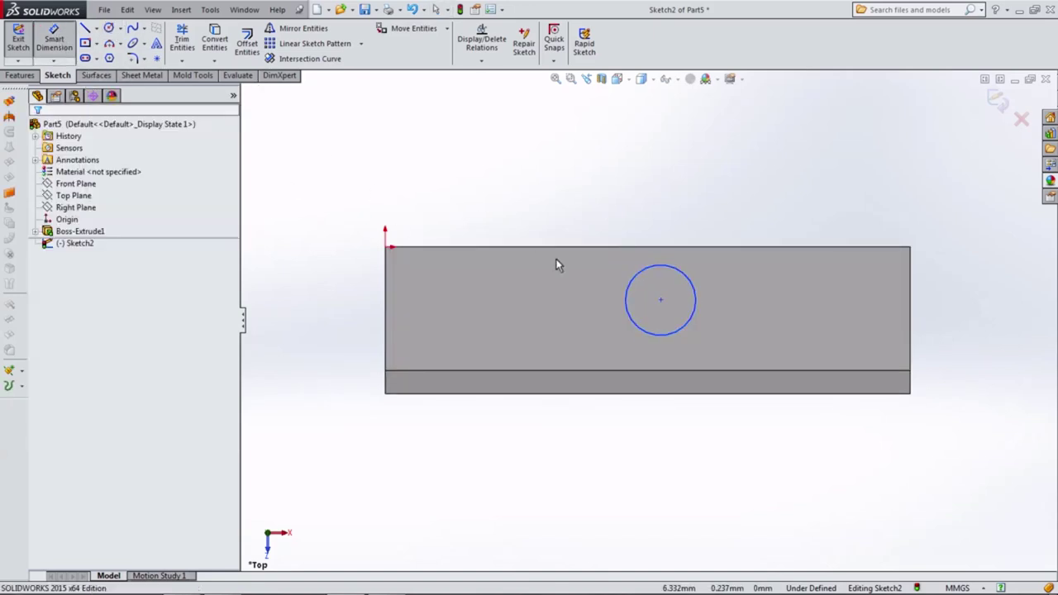
left_click(632, 322)
left_click(527, 442)
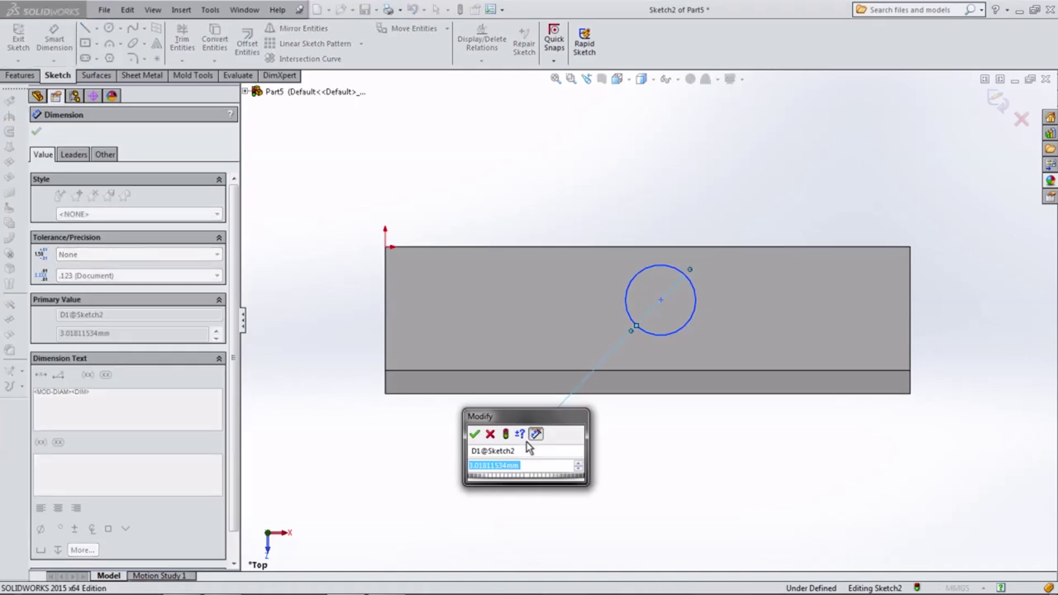
type("2.400mm")
key("Return")
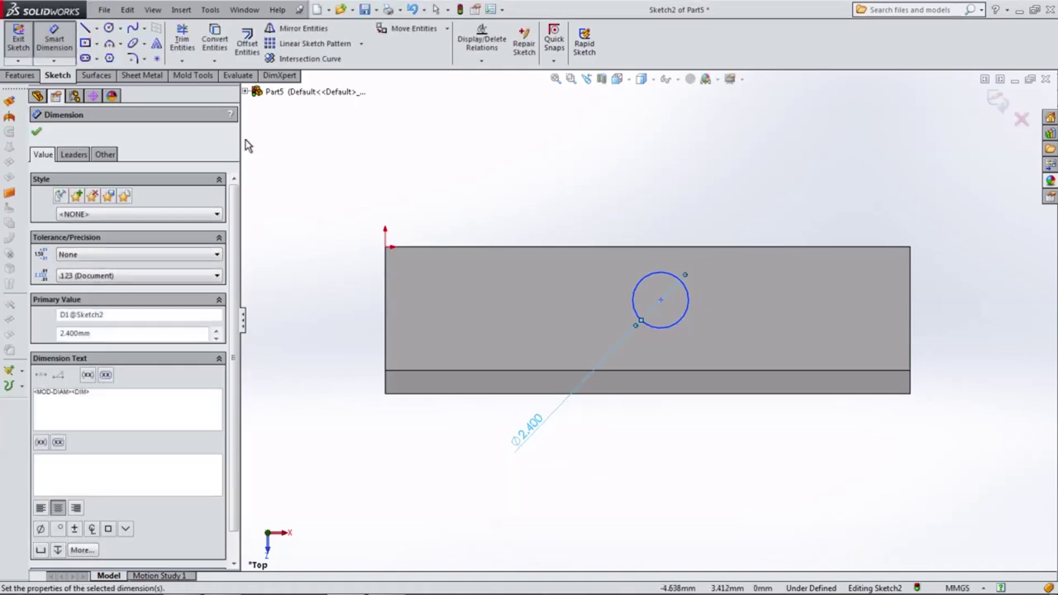
Step: Draw vertical and horizontal centerlines from the circle to the plate's top and right edges
left_click(96, 30)
left_click(111, 54)
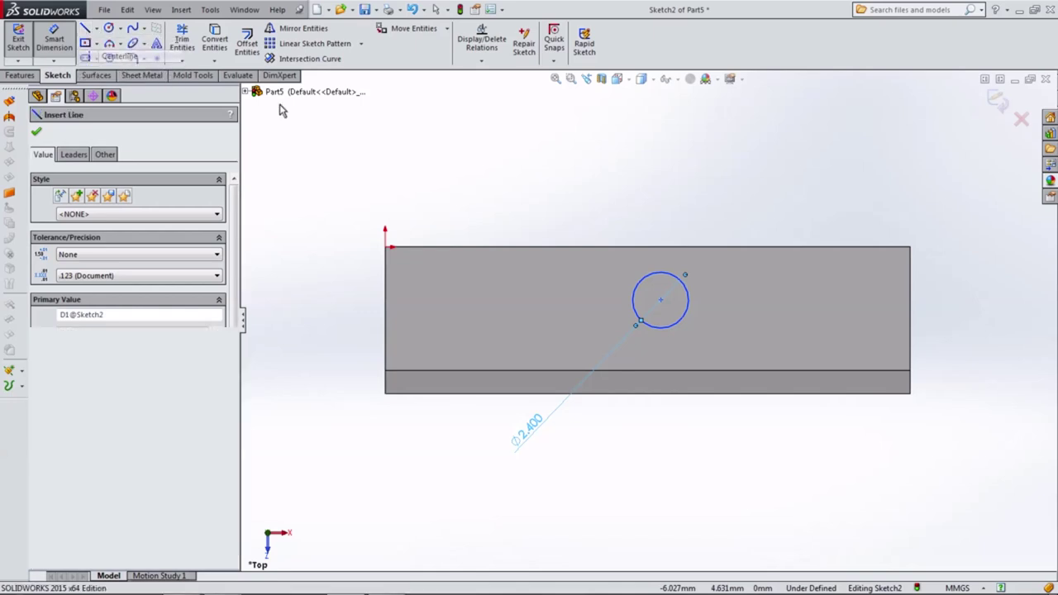
left_click(661, 273)
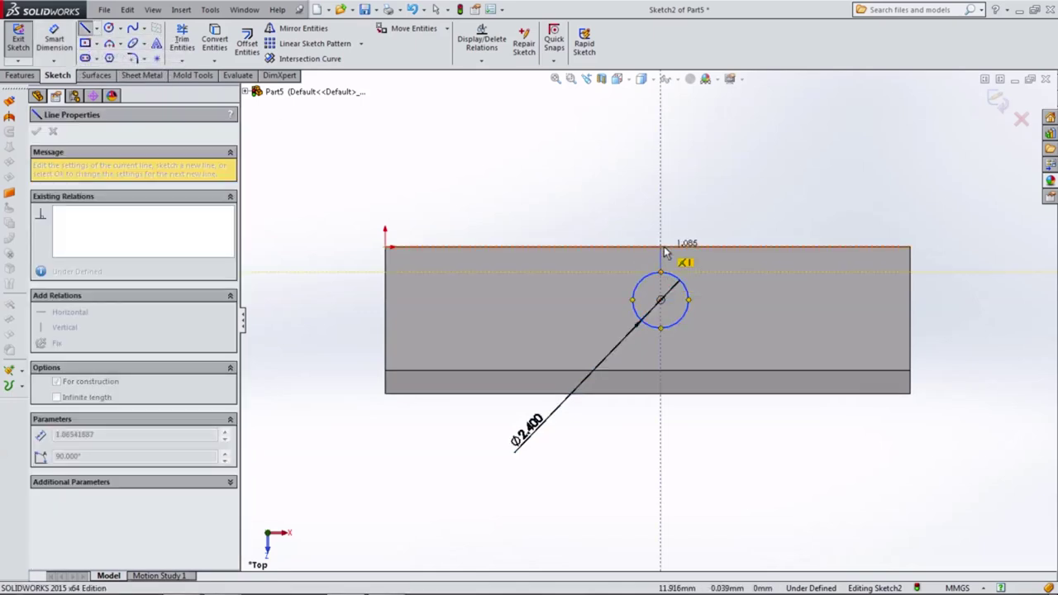
left_click(660, 237)
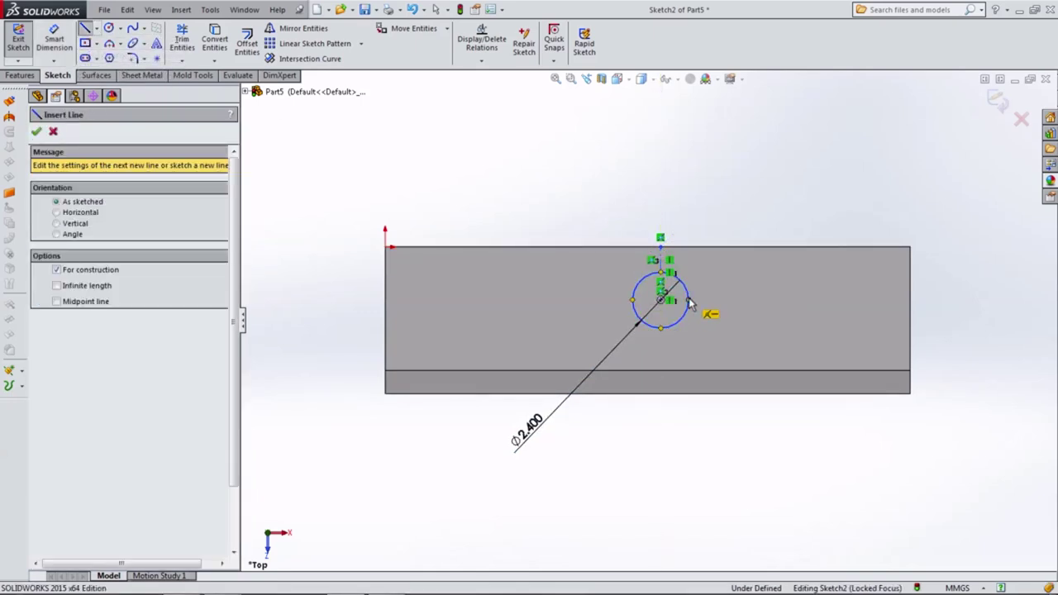
left_click(688, 299)
left_click(910, 300)
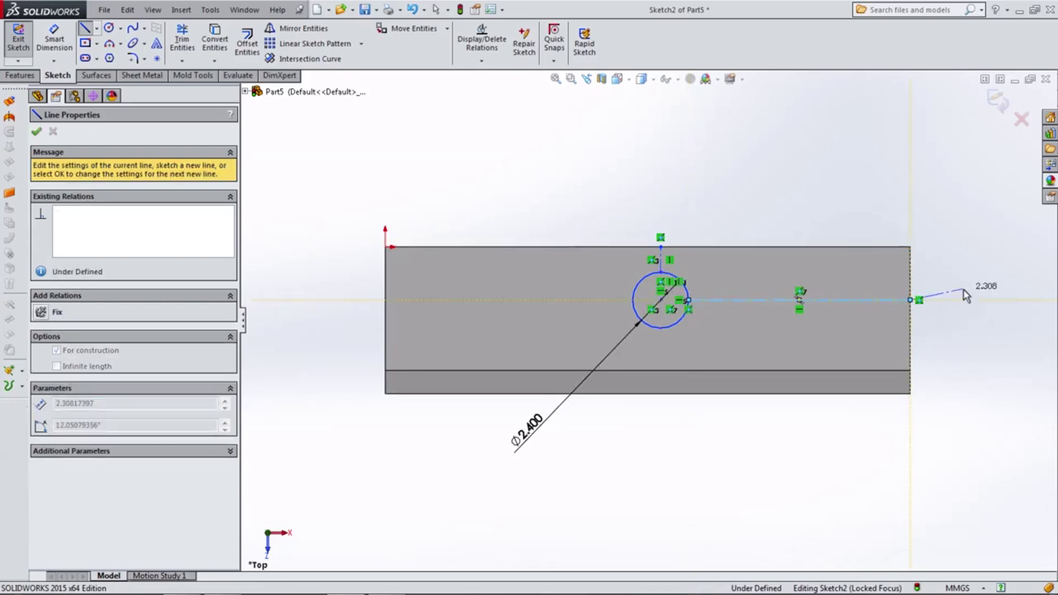
Step: Dimension the horizontal centerline 10 mm and the vertical centerline 1 mm
left_click(53, 39)
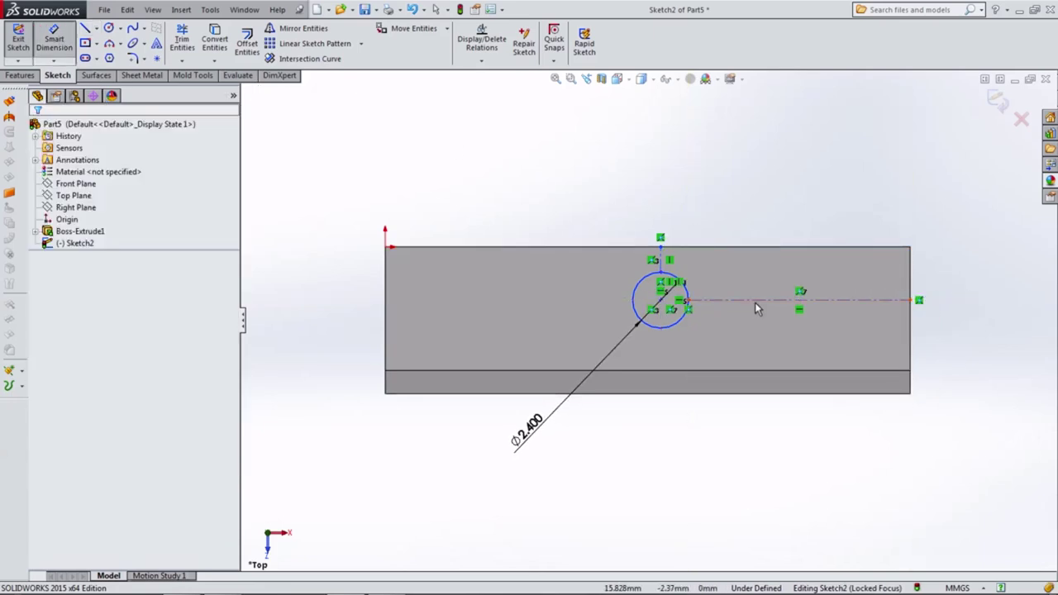
left_click(758, 300)
left_click(782, 212)
type("10")
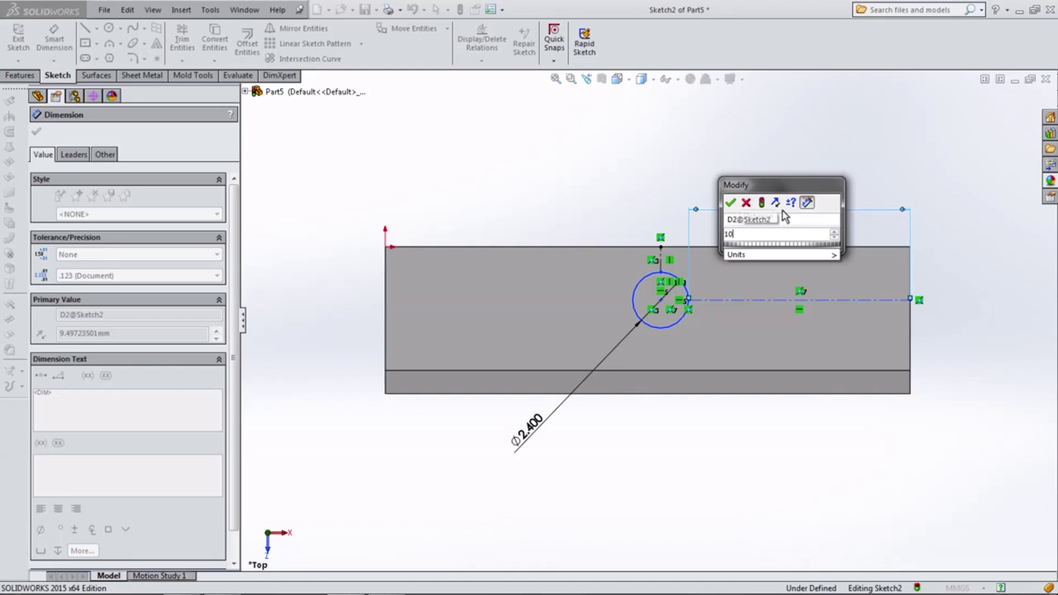
key("Return")
scroll(653, 248, "down", 3)
left_click(653, 289)
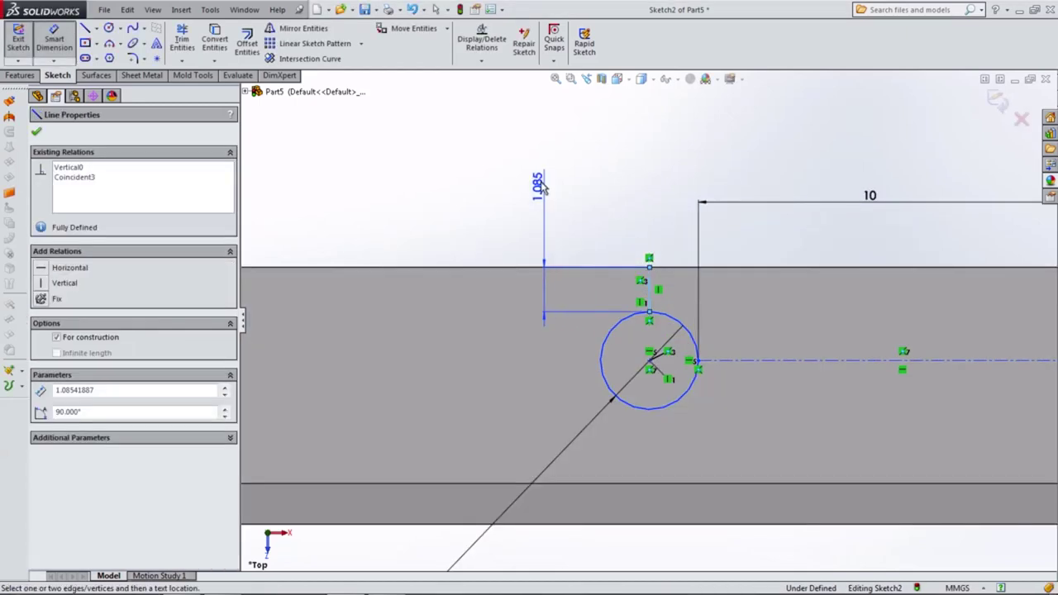
left_click(540, 183)
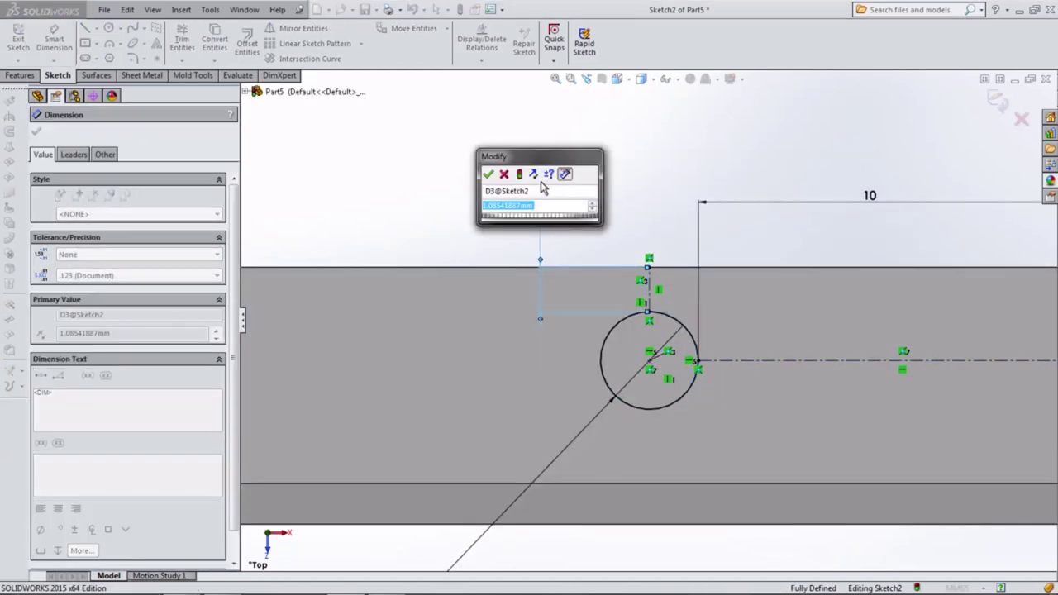
type("1")
key("Return")
key("f")
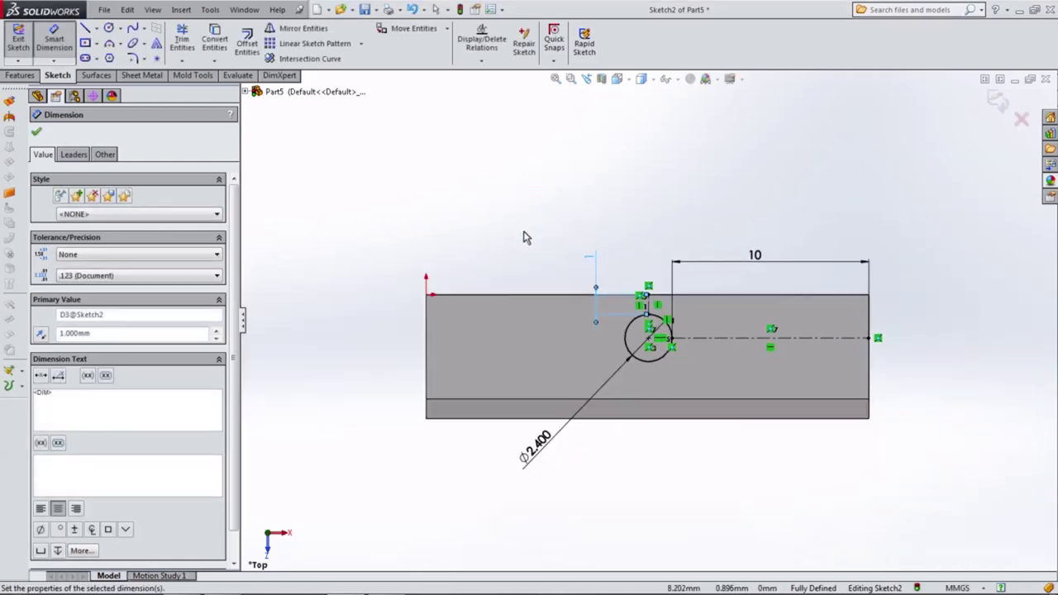
left_click(15, 76)
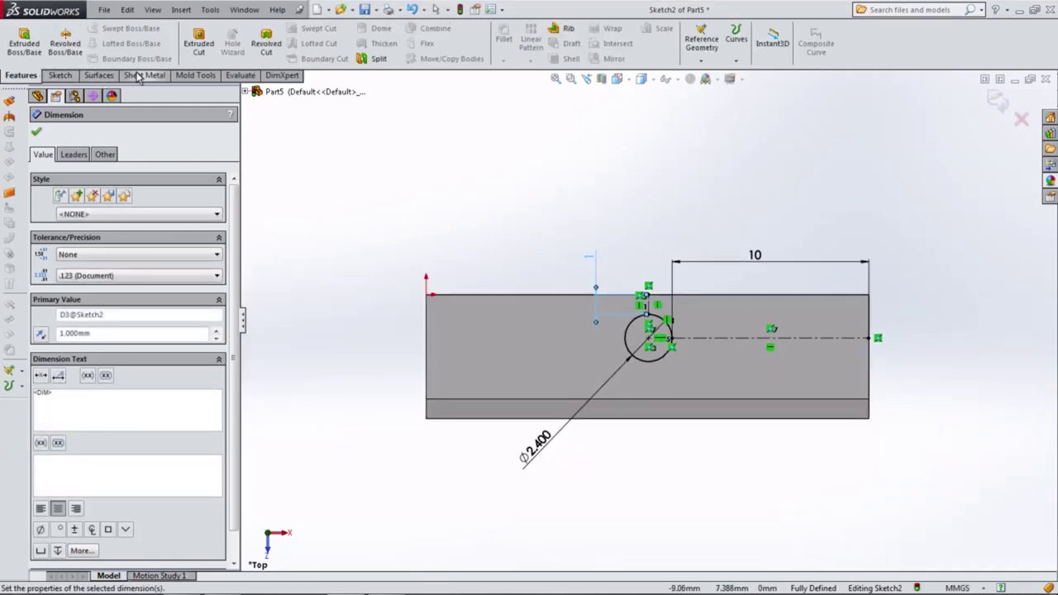
Step: Cut the 2.4 mm circle through the plate, then check it from Front, Right and Top views
left_click(199, 45)
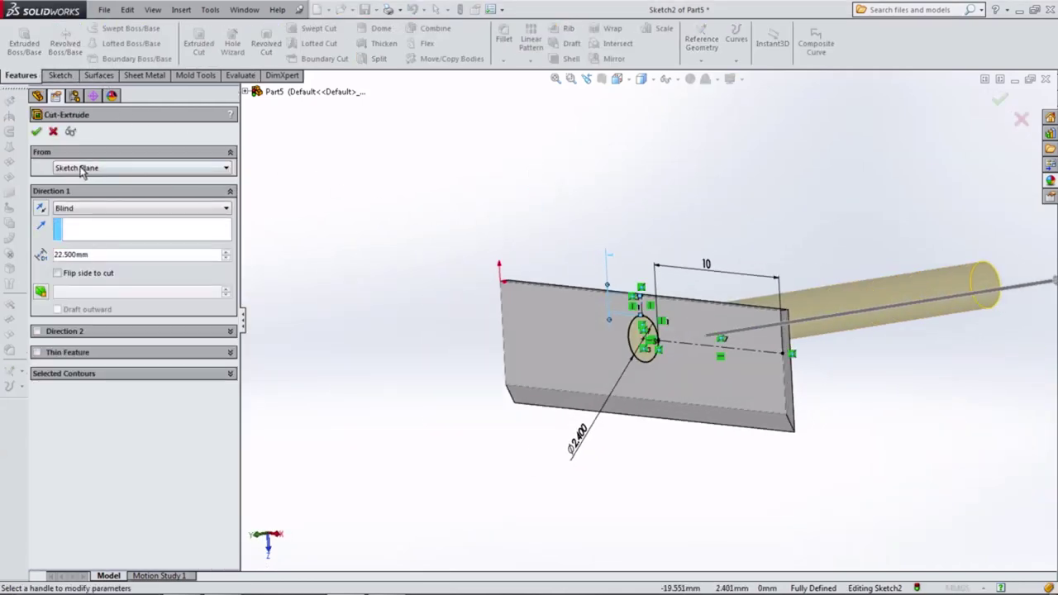
left_click(37, 133)
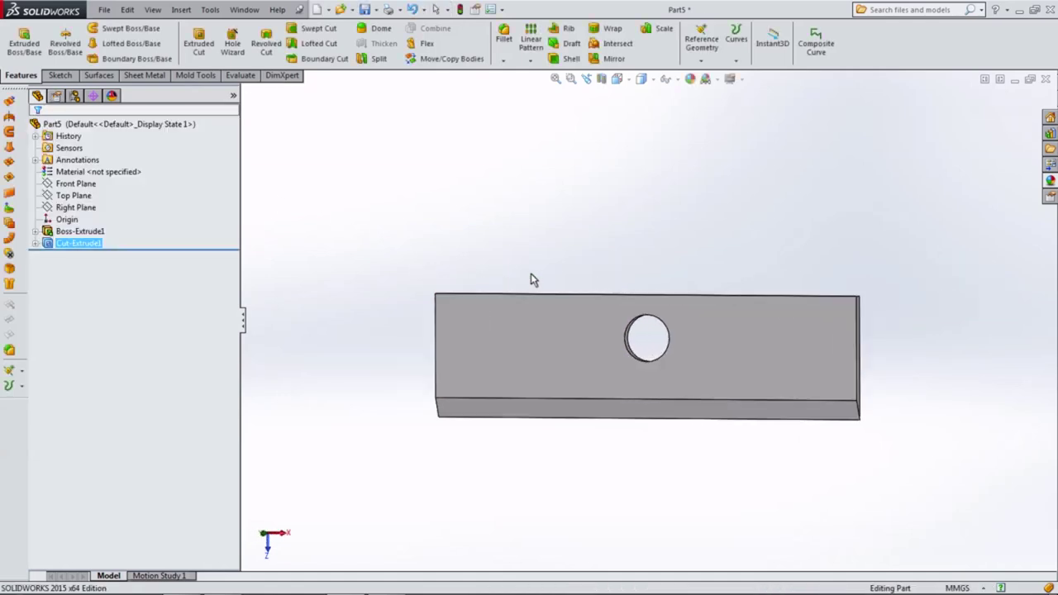
left_click(617, 78)
left_click(634, 130)
left_click(626, 81)
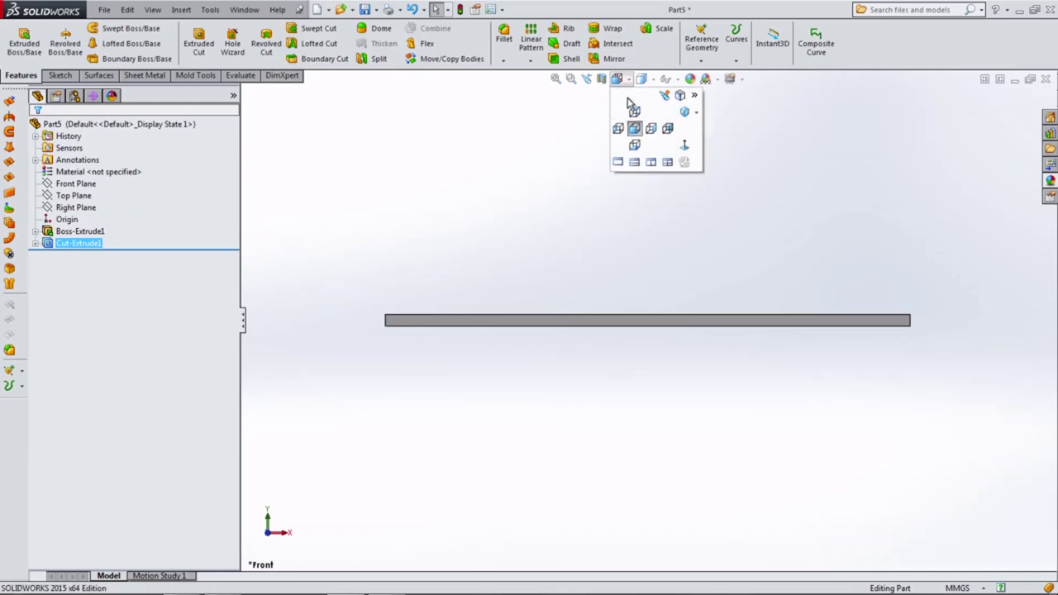
left_click(652, 135)
left_click(618, 80)
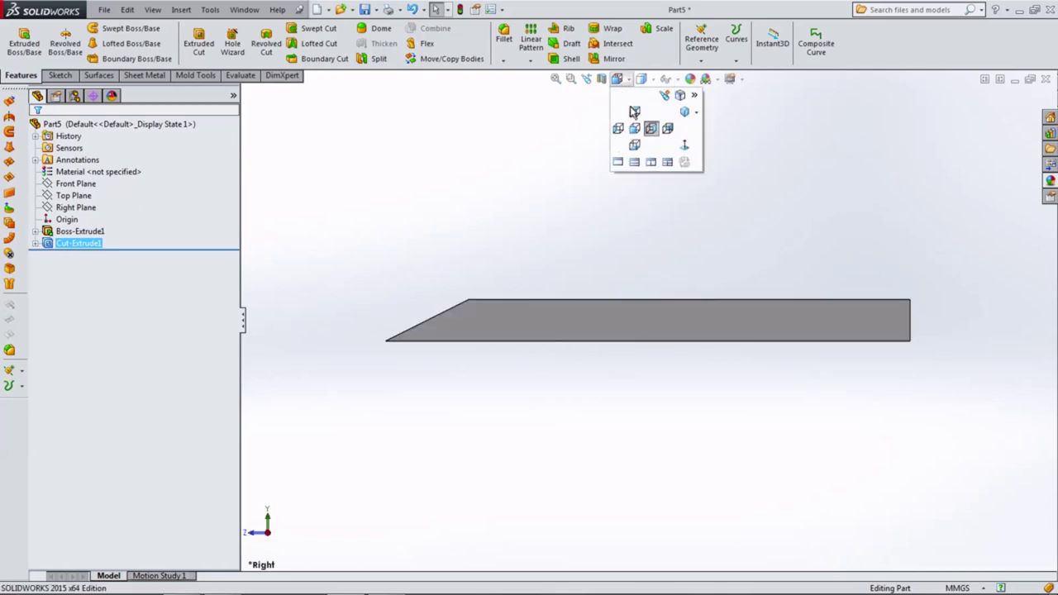
left_click(634, 112)
mouse_move(561, 207)
middle_mouse_down()
mouse_move(546, 202)
mouse_move(570, 186)
middle_mouse_up()
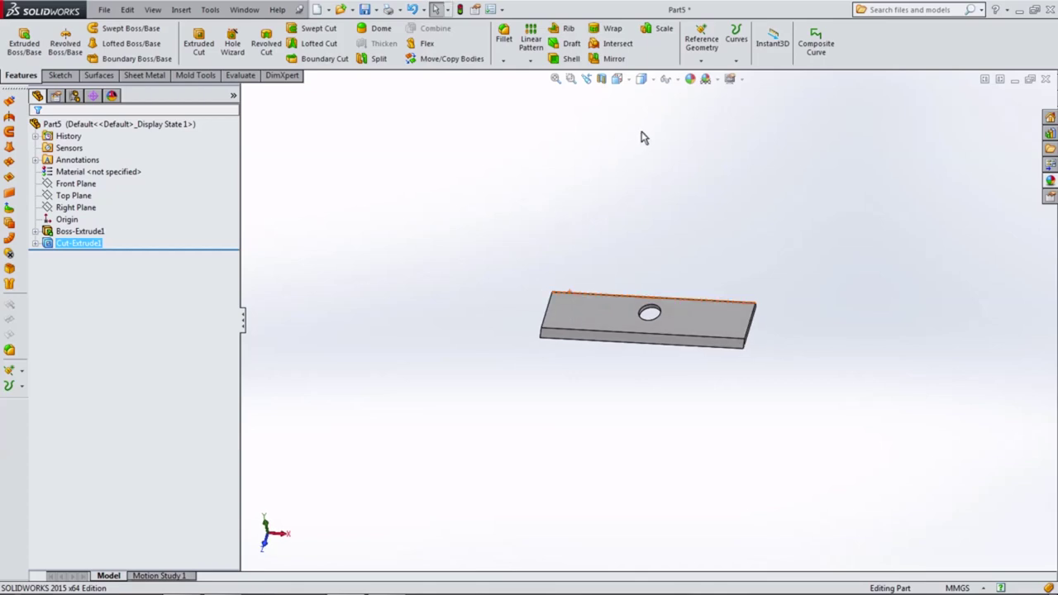
Step: Apply the Metal > polished steel appearance to the whole plate body and accept it
left_click(691, 80)
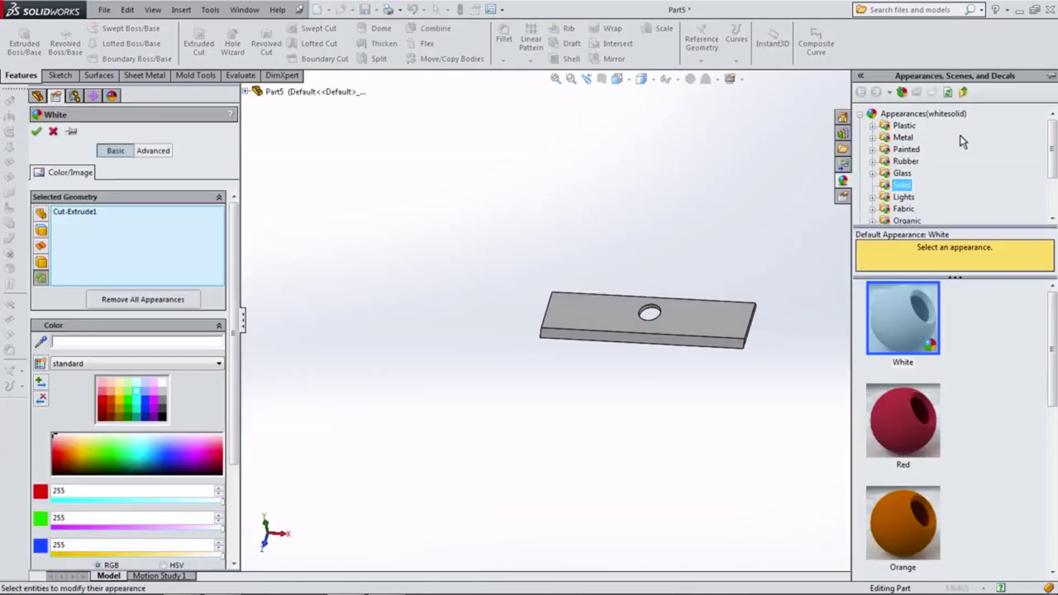
left_click(902, 137)
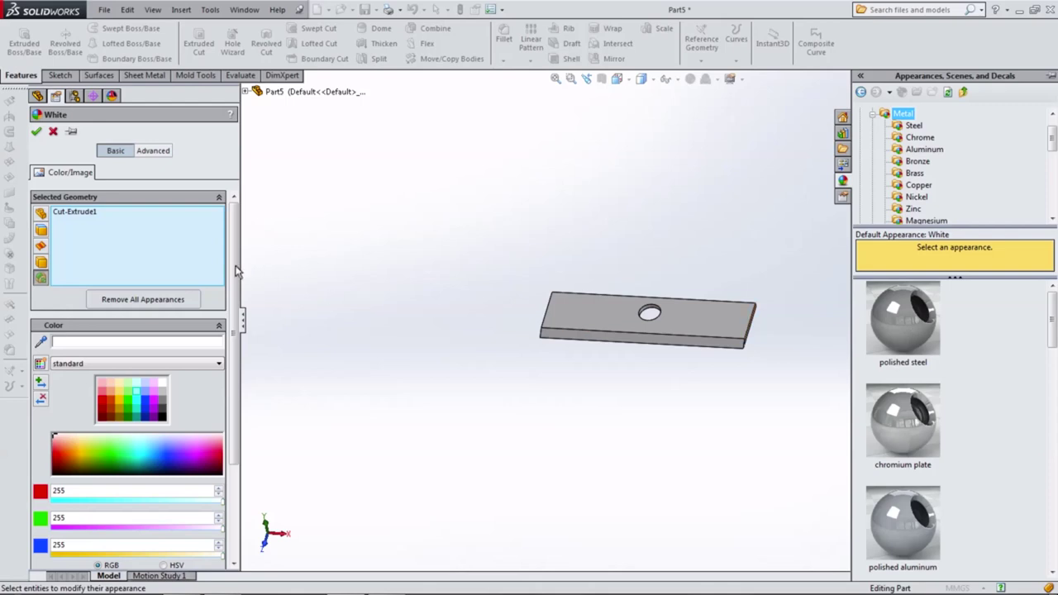
right_click(195, 250)
left_click(216, 257)
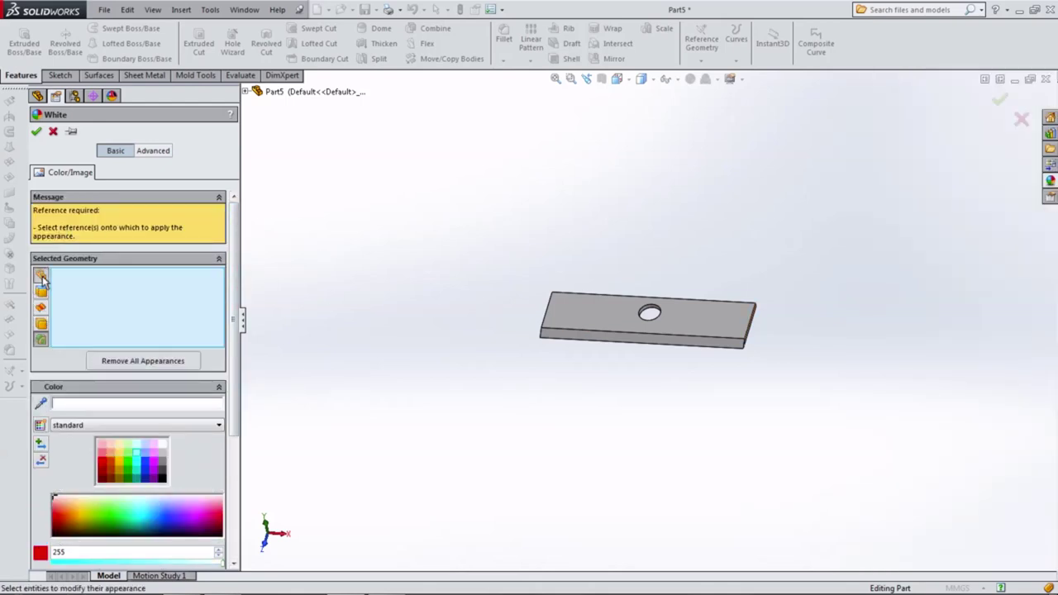
left_click(1050, 181)
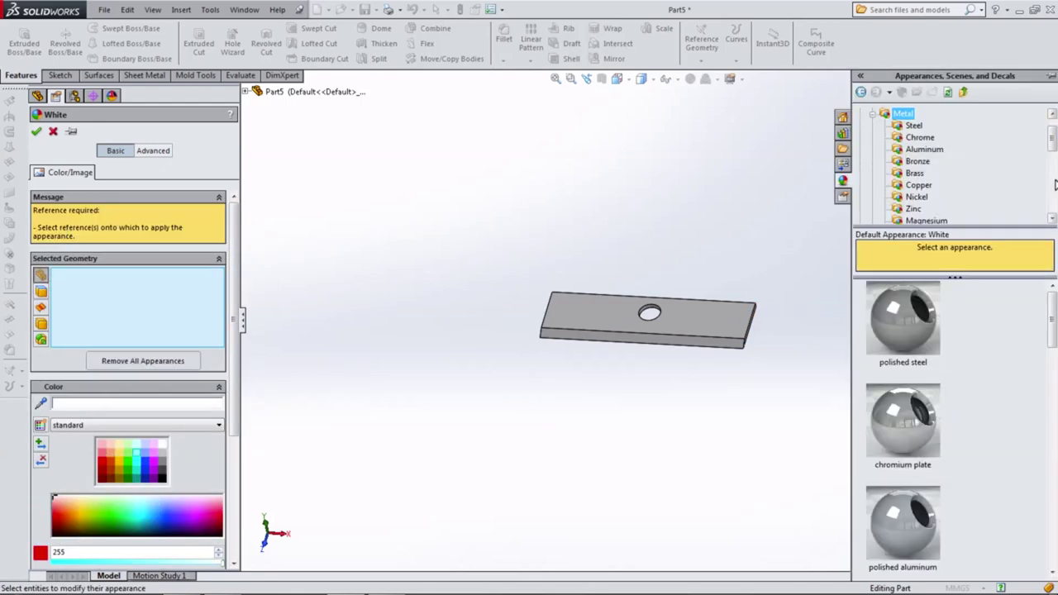
left_click(910, 323)
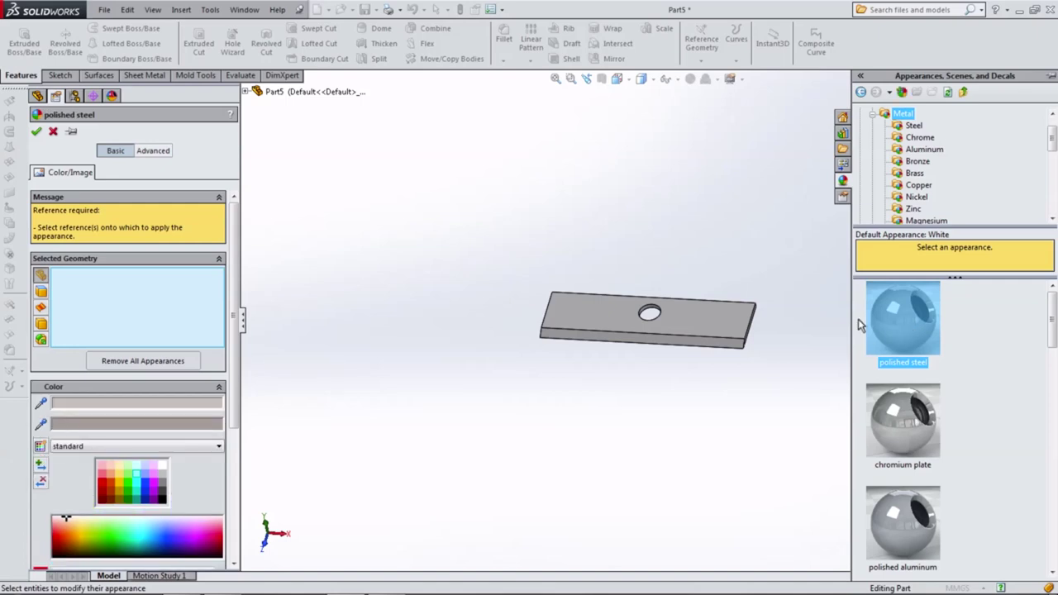
left_click(604, 313)
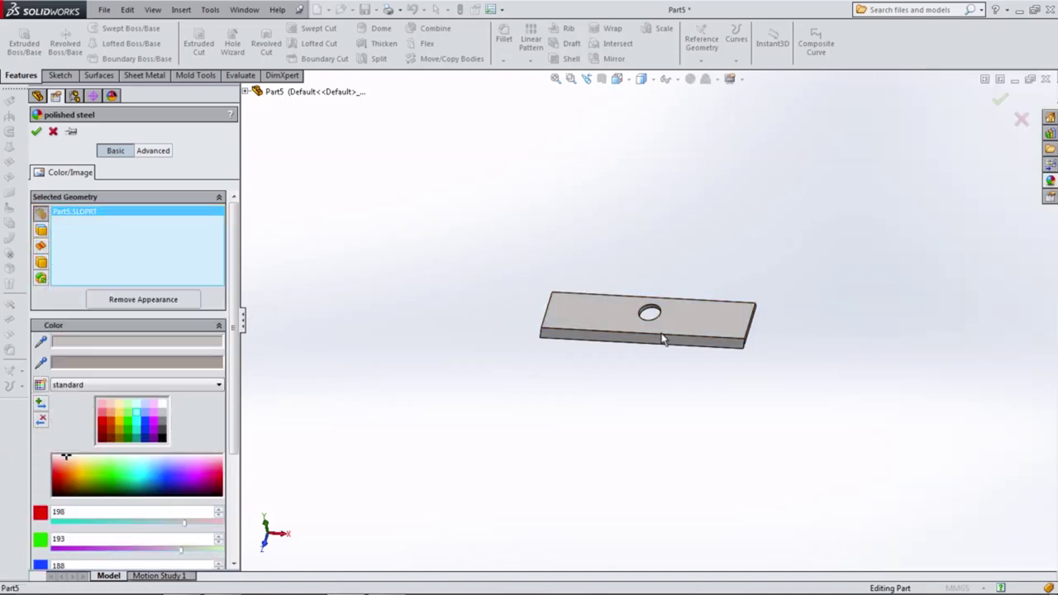
mouse_move(705, 351)
middle_mouse_down()
mouse_move(668, 300)
mouse_move(621, 328)
mouse_move(648, 332)
middle_mouse_up()
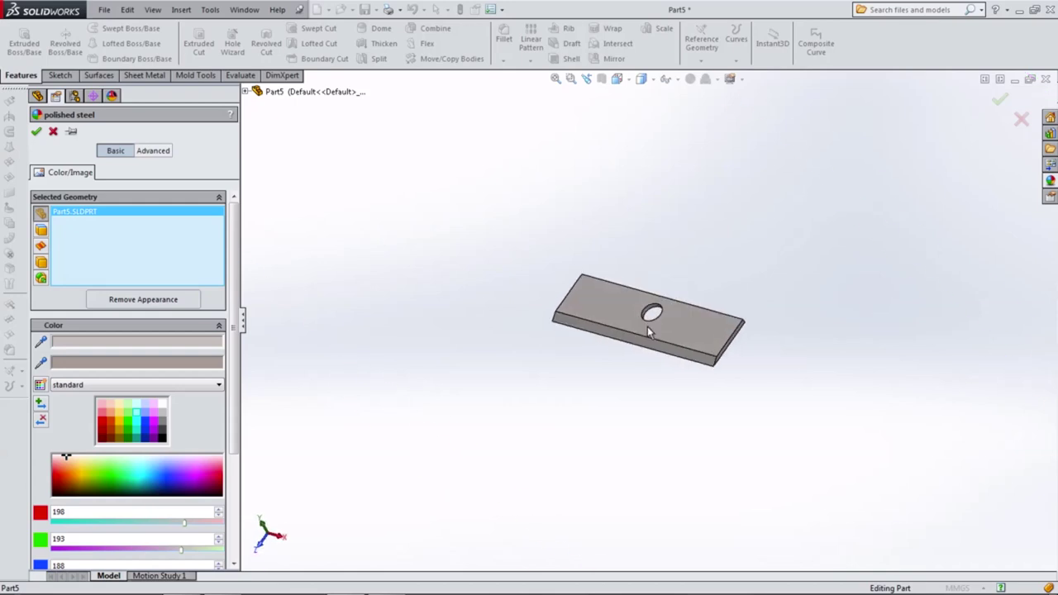
left_click(1050, 182)
left_click_drag(902, 318, 621, 321)
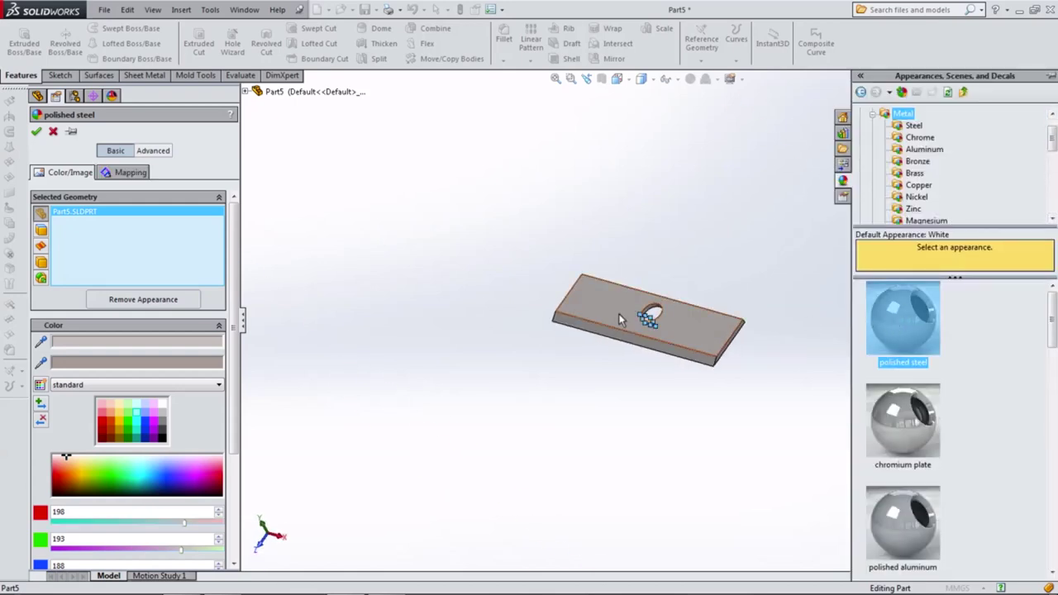
left_click(37, 132)
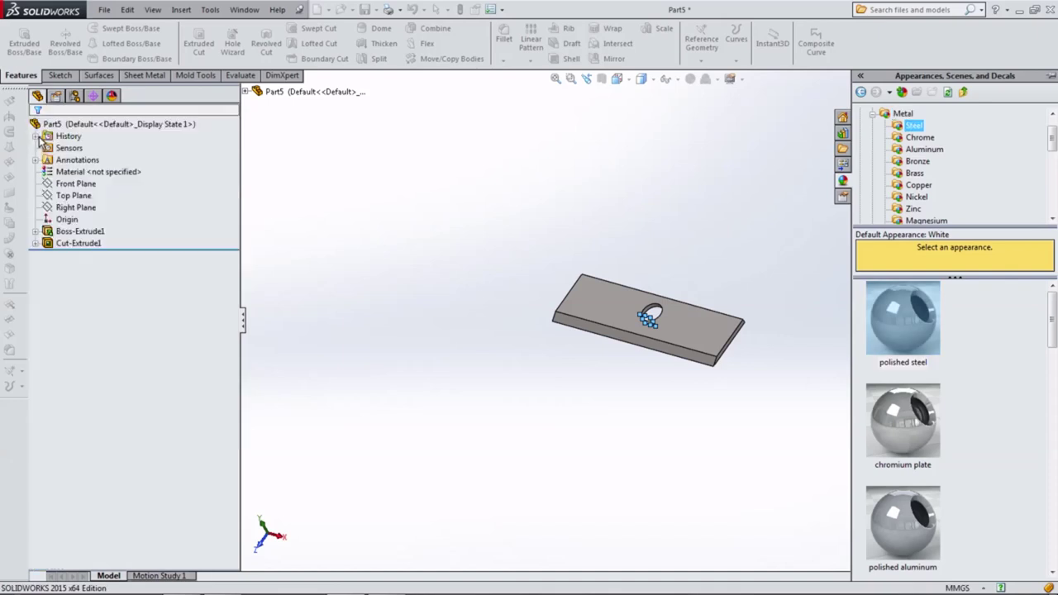
mouse_move(465, 255)
middle_mouse_down()
mouse_move(533, 236)
mouse_move(498, 290)
mouse_move(465, 206)
mouse_move(510, 231)
middle_mouse_up()
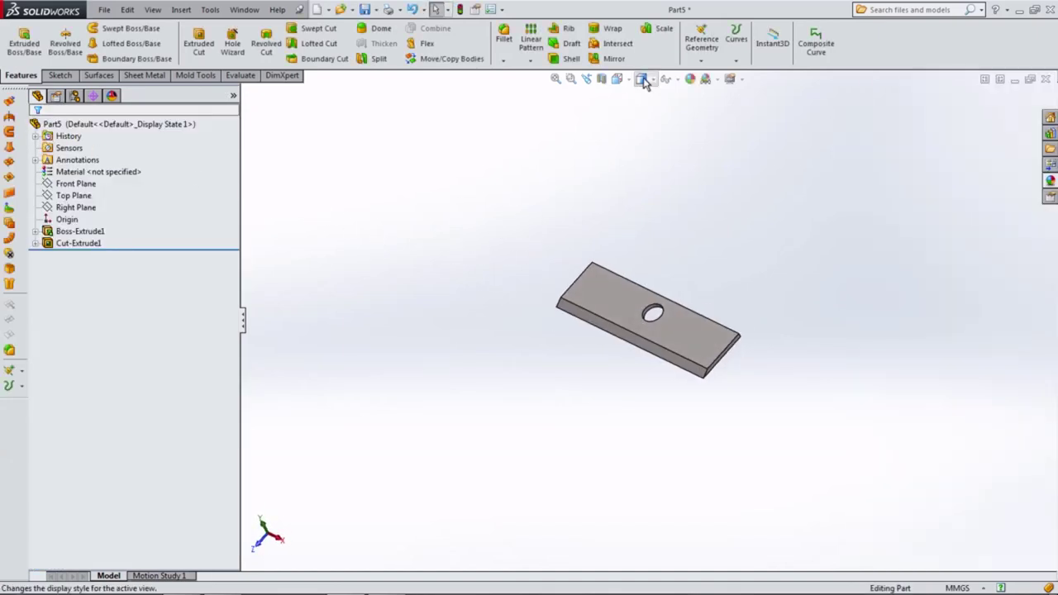
Step: Set the display to Shaded without edges and turn on RealView Graphics and shadows
left_click(640, 78)
left_click(648, 117)
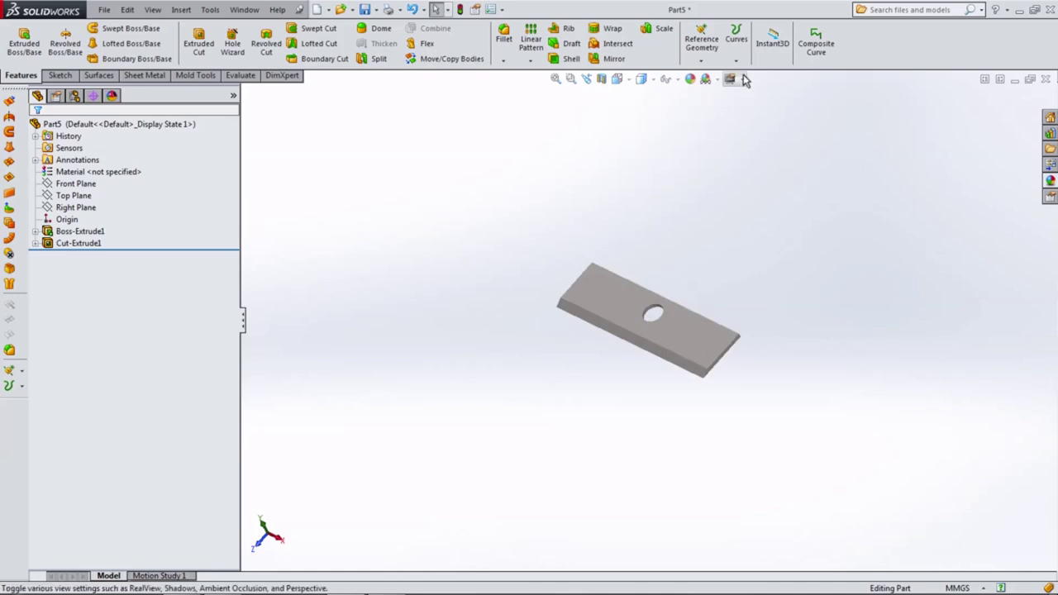
left_click(730, 78)
left_click(750, 95)
left_click(731, 80)
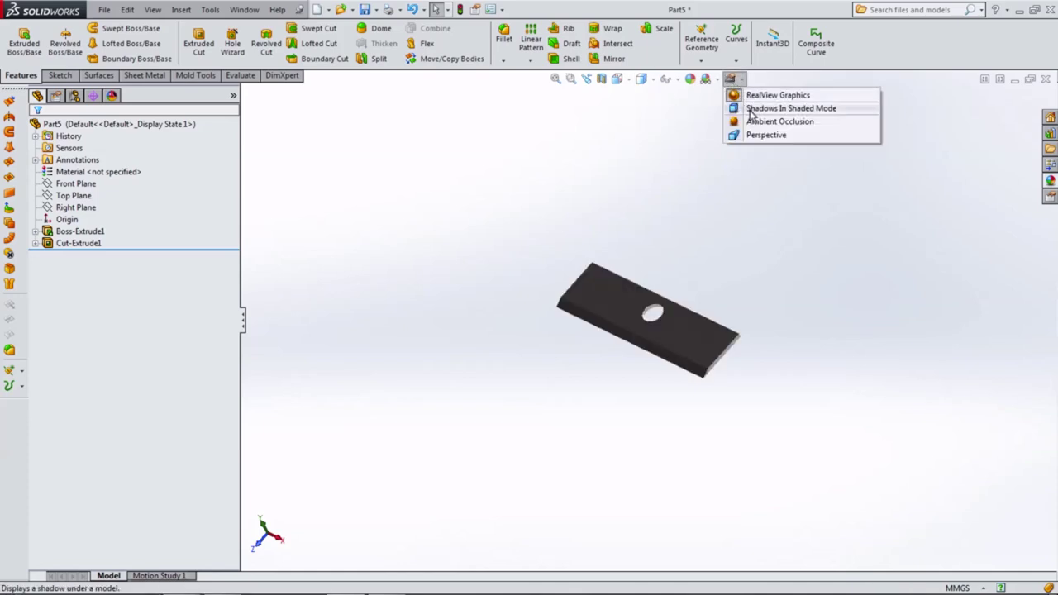
left_click(749, 108)
Step: Orbit the plate to inspect its underside, then return to Isometric and zoom to fit
mouse_move(723, 215)
middle_mouse_down()
mouse_move(766, 215)
mouse_move(752, 276)
mouse_move(789, 312)
mouse_move(786, 336)
mouse_move(716, 327)
mouse_move(675, 295)
mouse_move(683, 300)
mouse_move(694, 245)
mouse_move(725, 252)
mouse_move(725, 262)
mouse_move(723, 246)
mouse_move(717, 256)
middle_mouse_up()
mouse_move(674, 284)
middle_mouse_down()
mouse_move(772, 256)
mouse_move(562, 338)
mouse_move(521, 323)
mouse_move(591, 362)
mouse_move(633, 187)
middle_mouse_up()
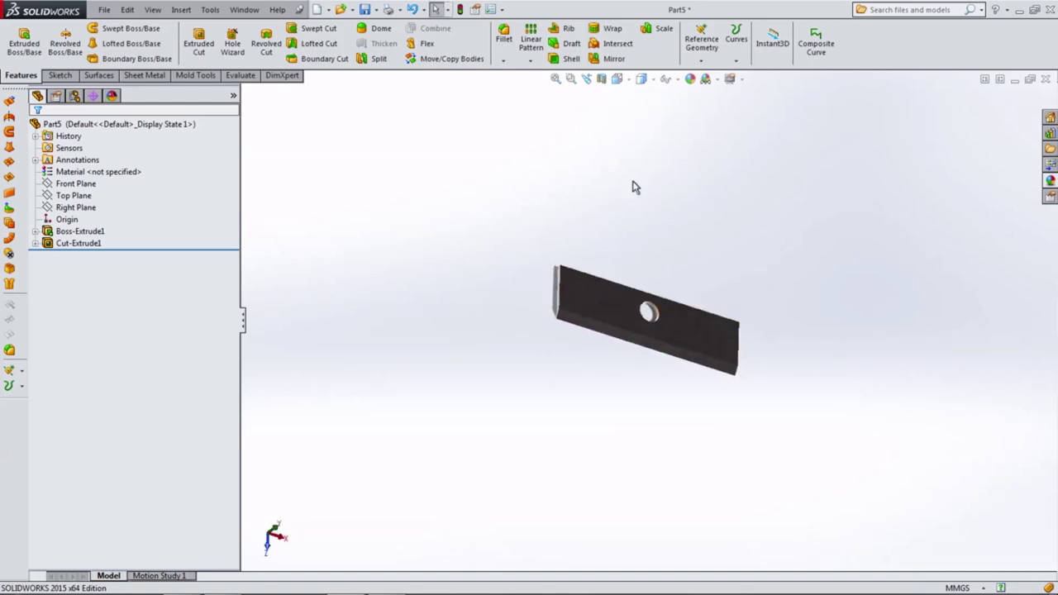
left_click(641, 78)
left_click(683, 119)
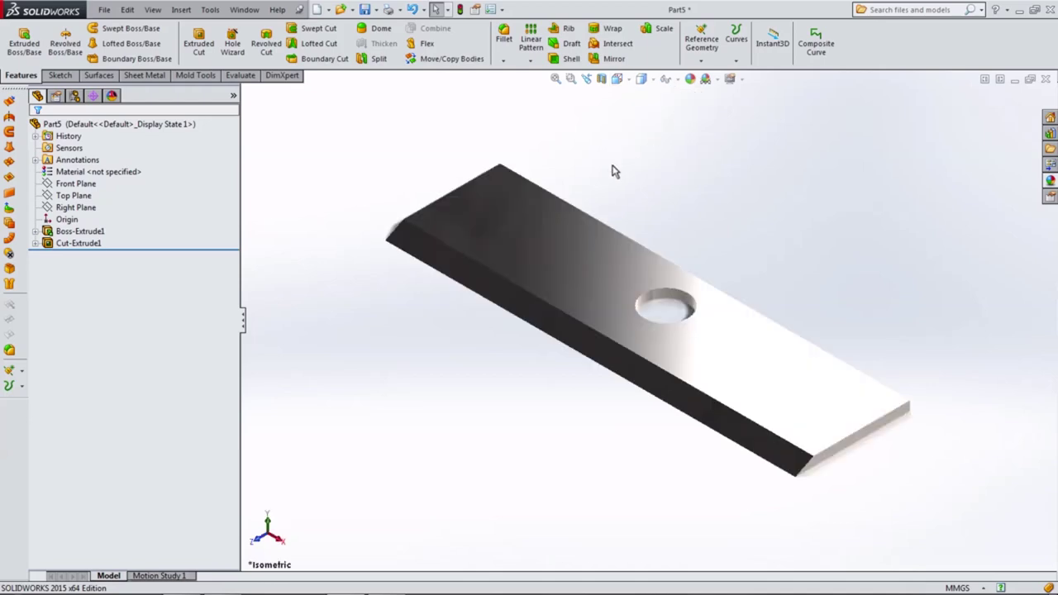
key("z")
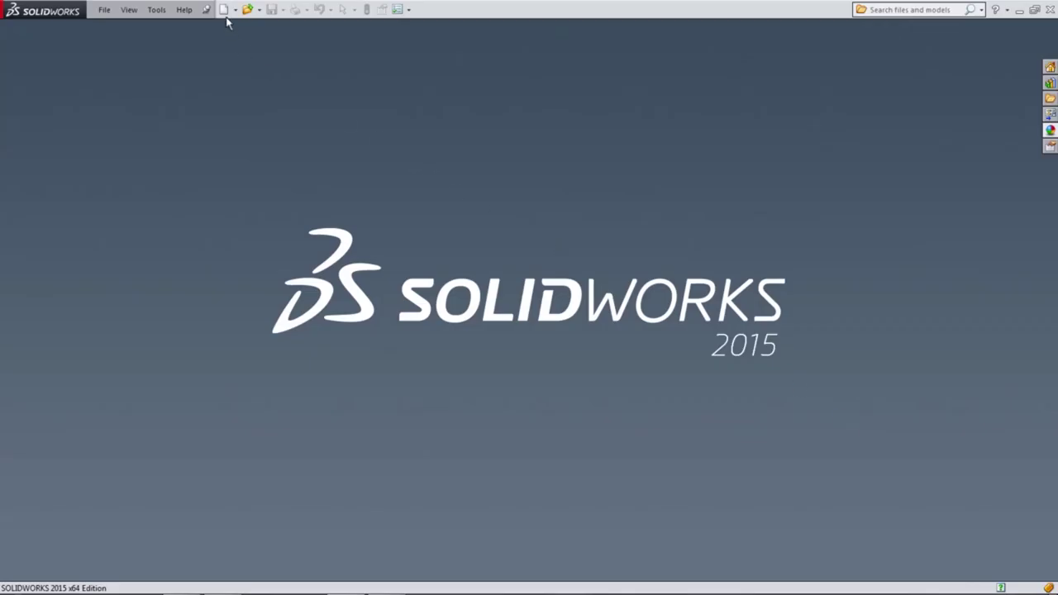
Step: Create a new part document (Part6) and open Sketch1 on its Front Plane
left_click(223, 10)
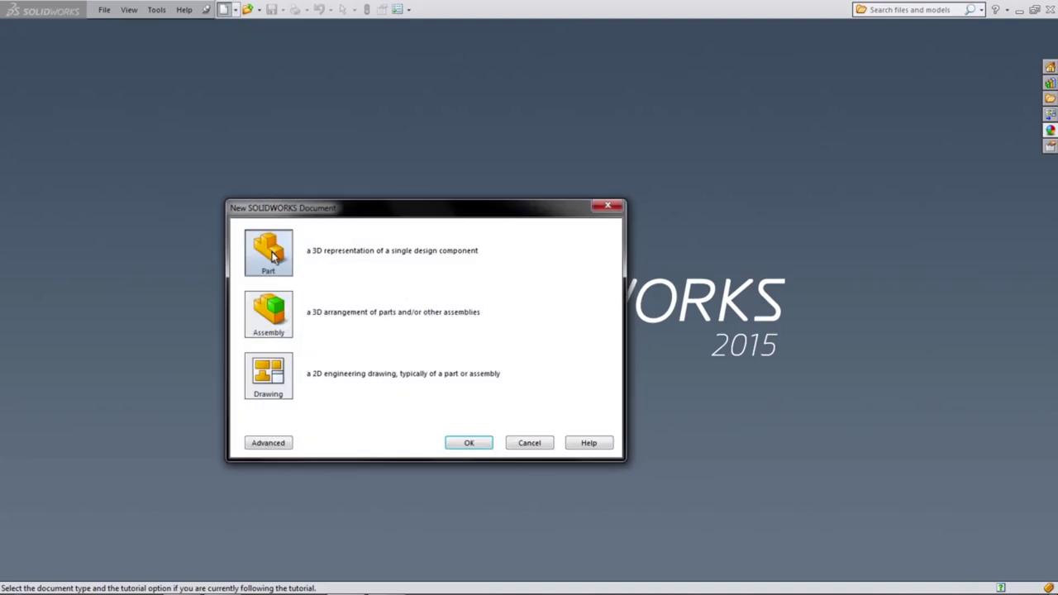
left_click(471, 446)
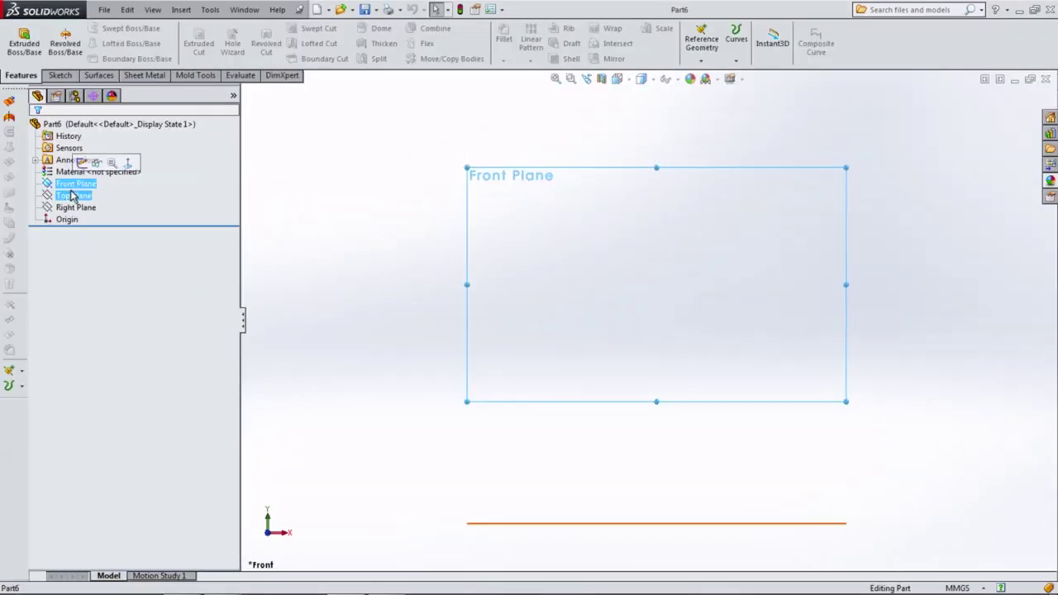
left_click(73, 219)
left_click(75, 207)
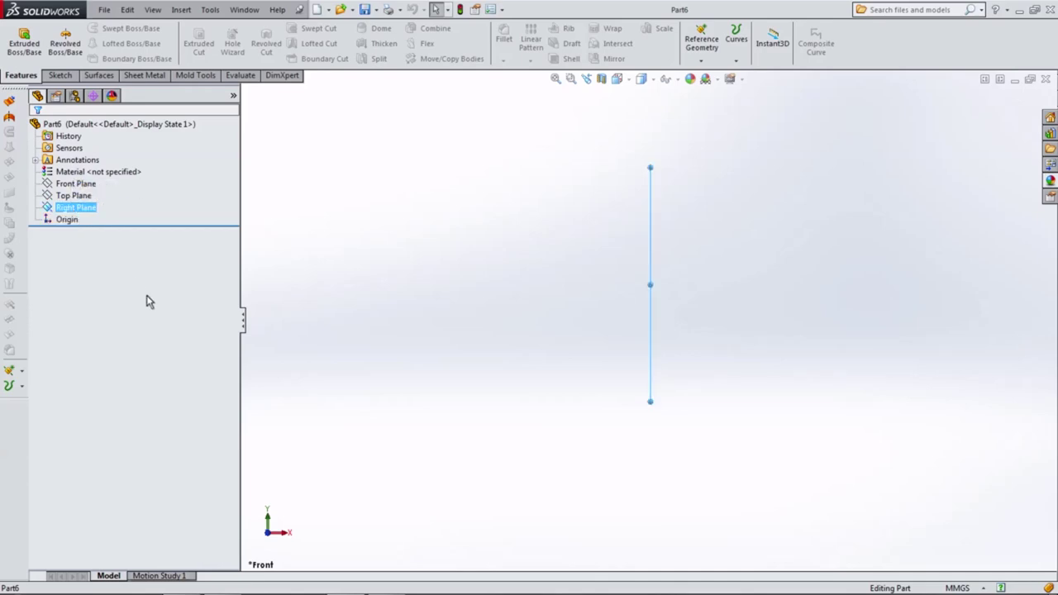
left_click(75, 184)
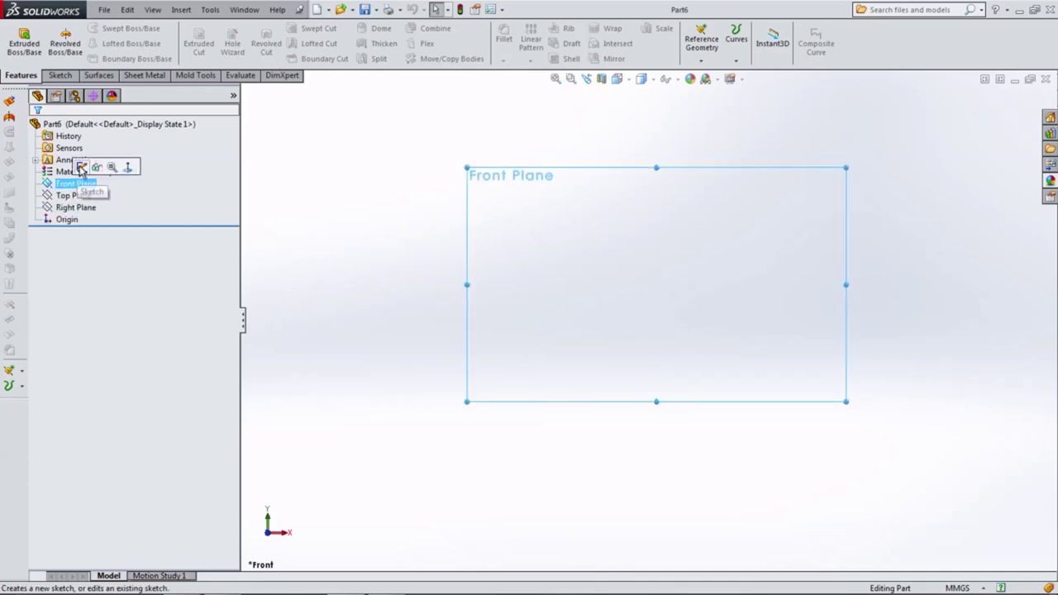
left_click(80, 168)
Step: Draw the closed screw half-profile of lines and arcs from the origin, then pick its vertical line to dimension
left_click(86, 27)
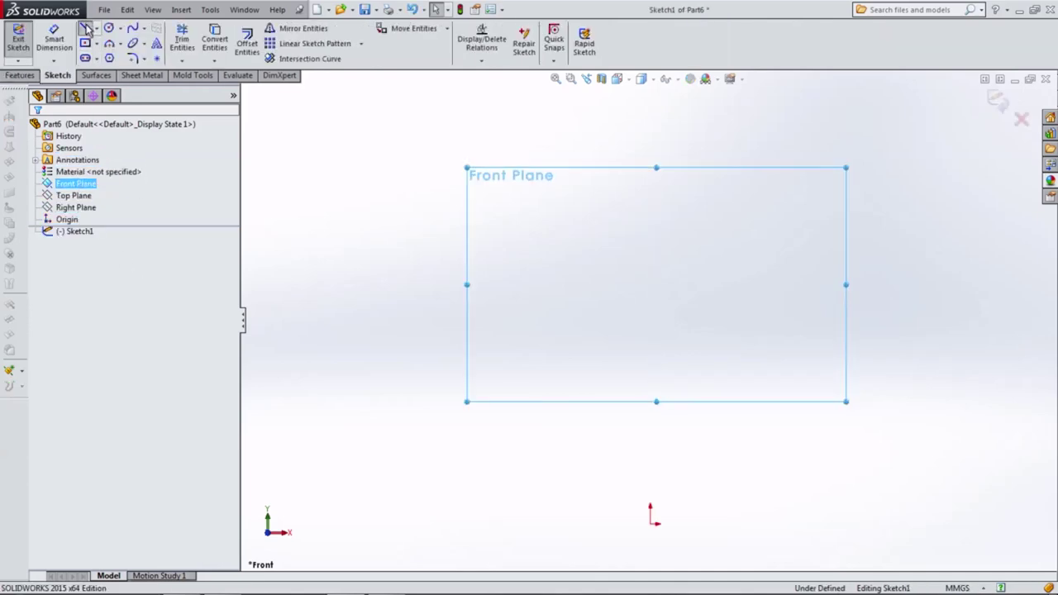
left_click(650, 522)
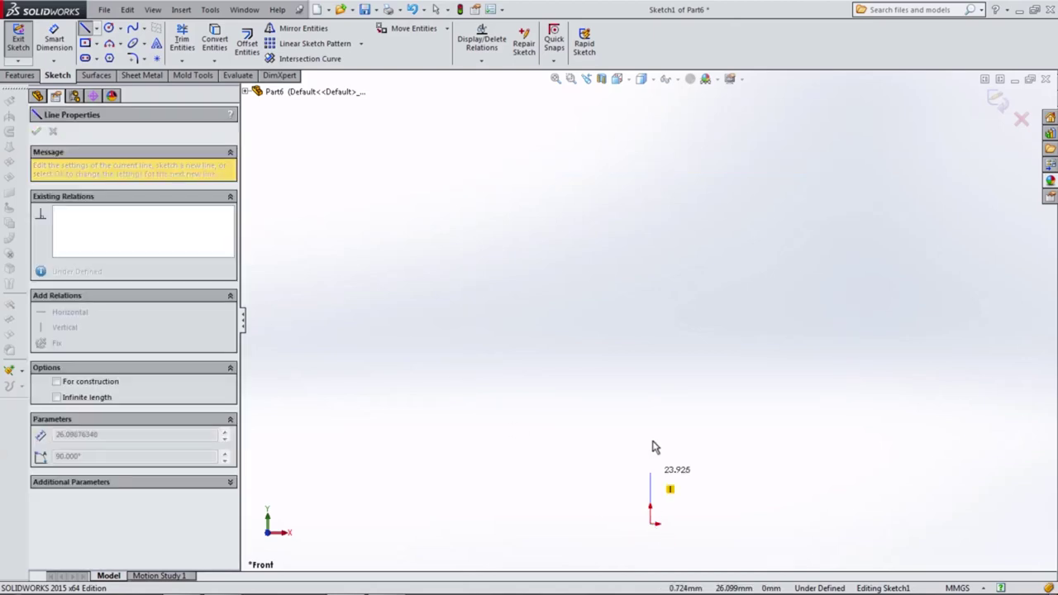
left_click(650, 314)
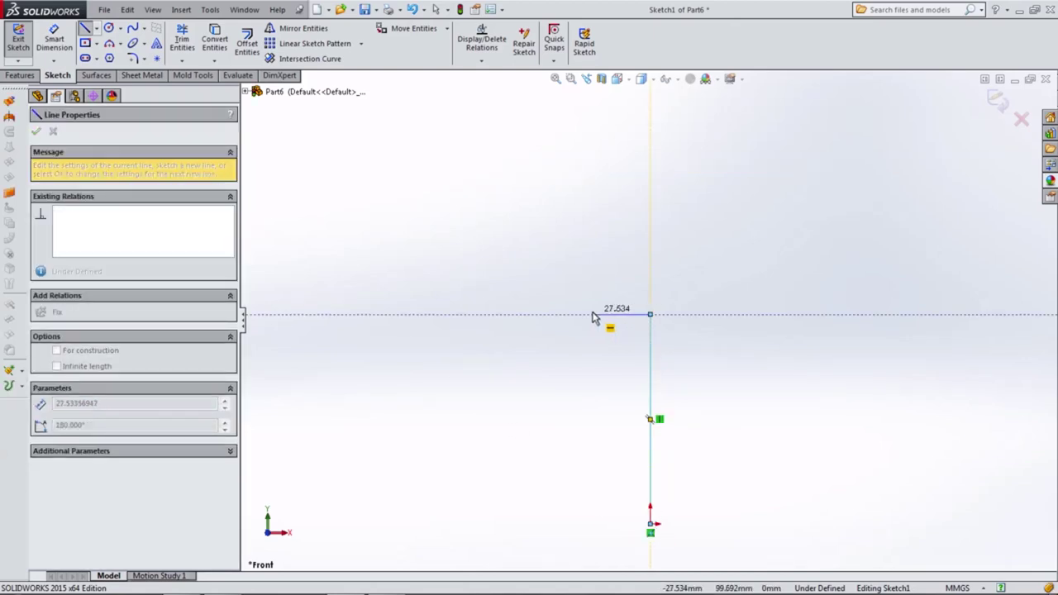
left_click(591, 315)
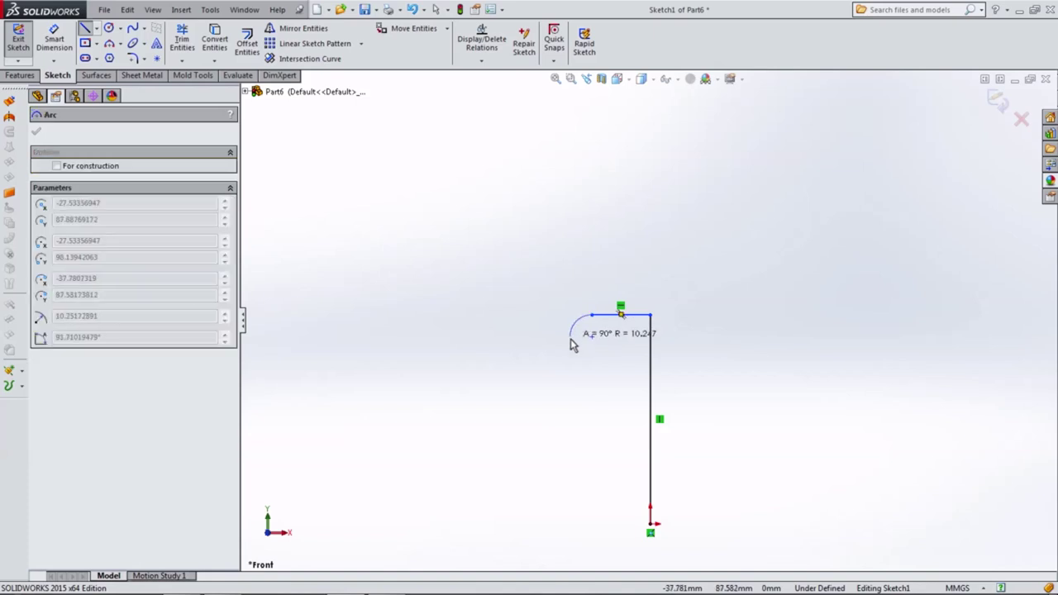
left_click(592, 357)
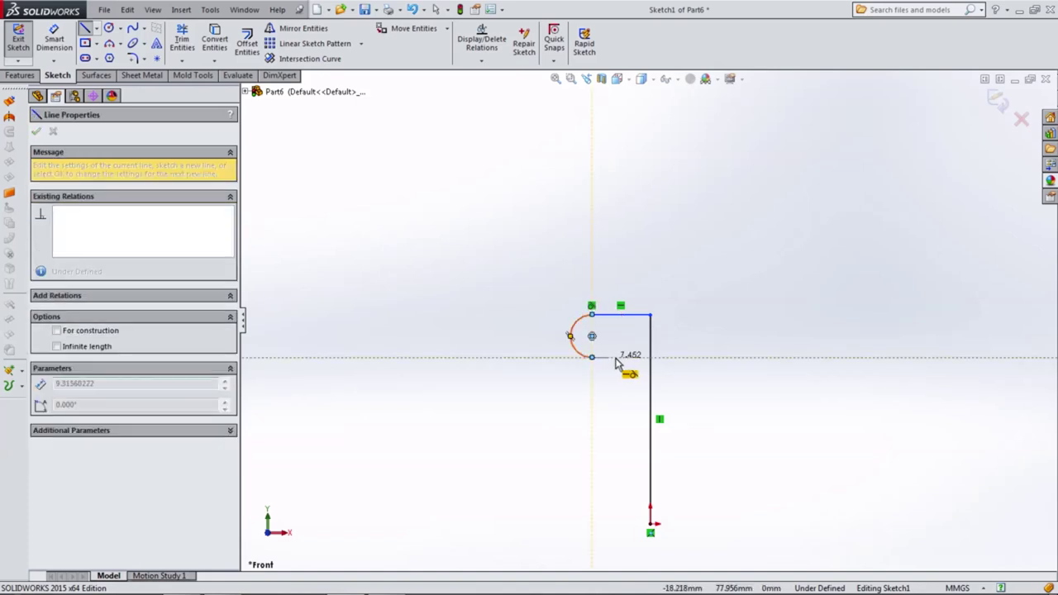
left_click(616, 357)
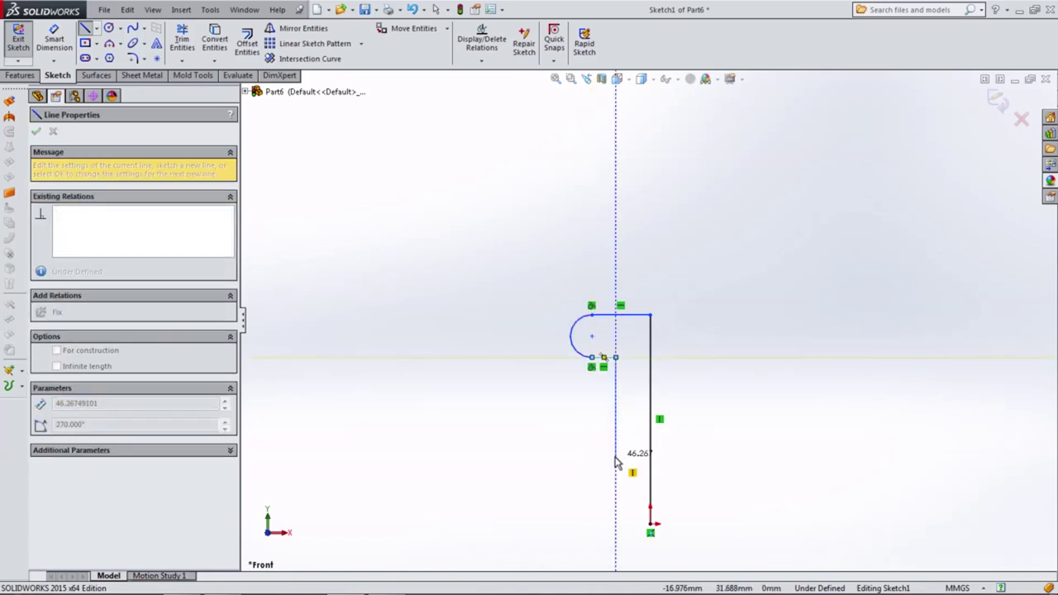
left_click(615, 430)
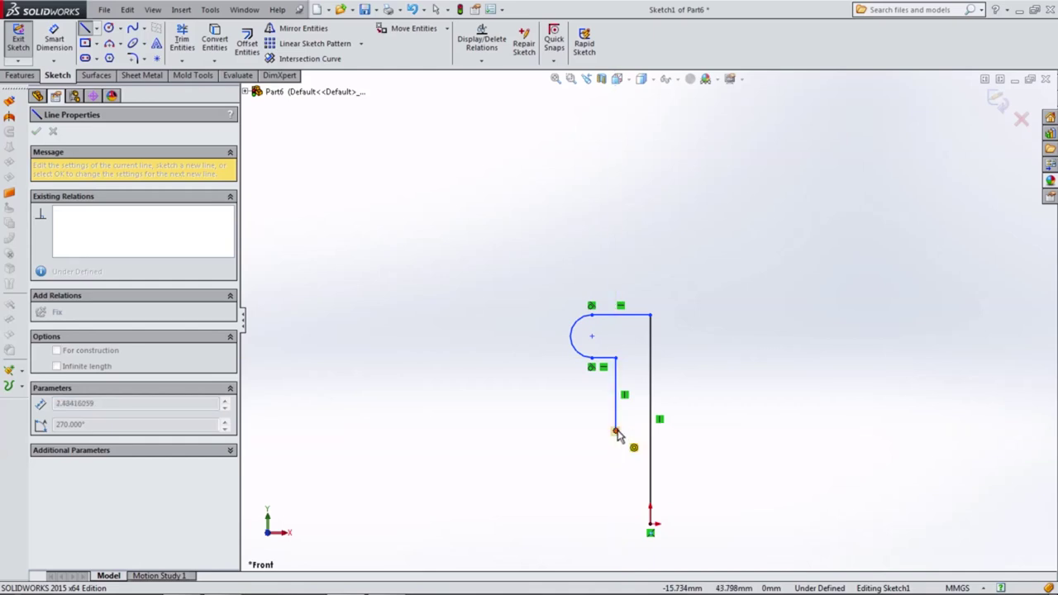
left_click(650, 524)
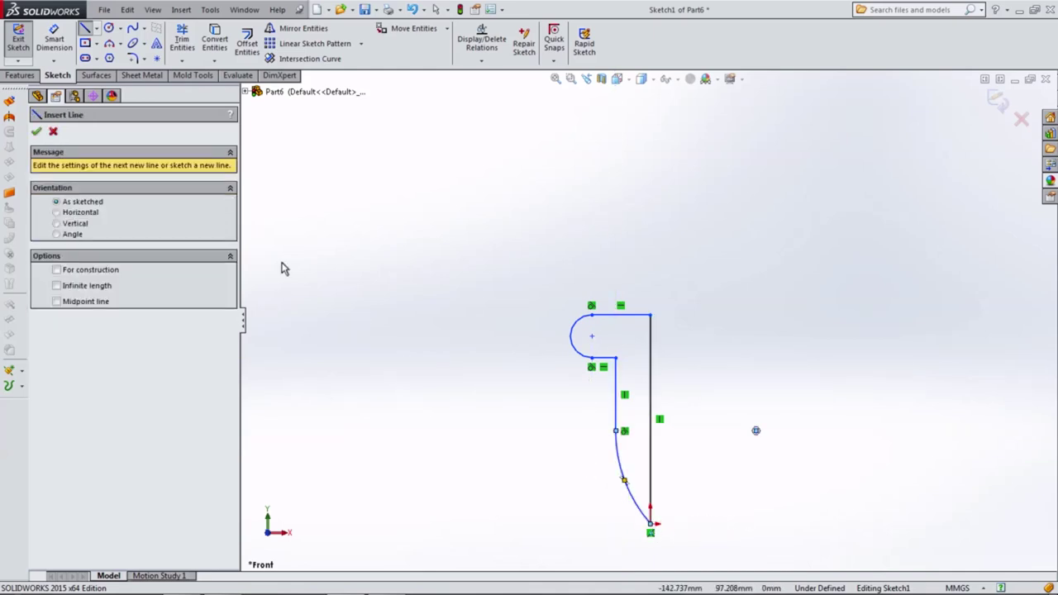
left_click(63, 52)
left_click(651, 385)
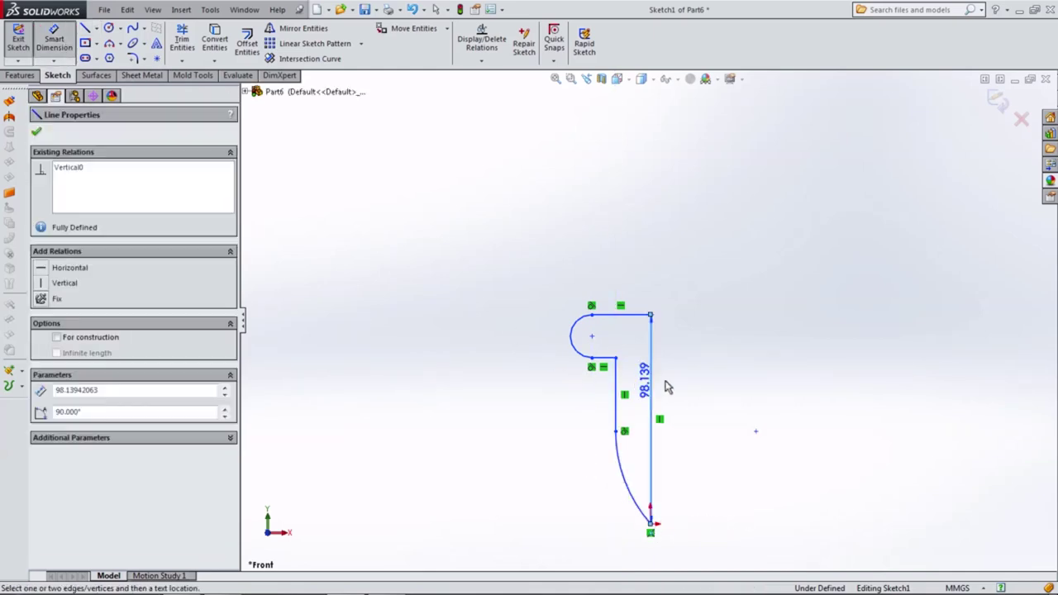
Step: Set the vertical line to 6 mm and draw a short vertical centerline left of the head
left_click(717, 388)
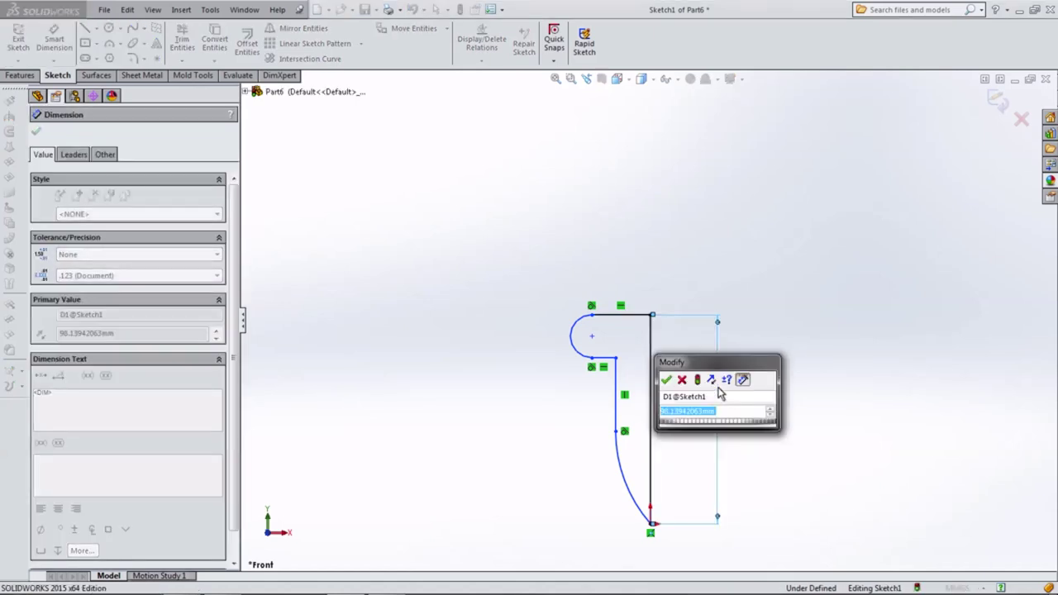
type("6")
key("Return")
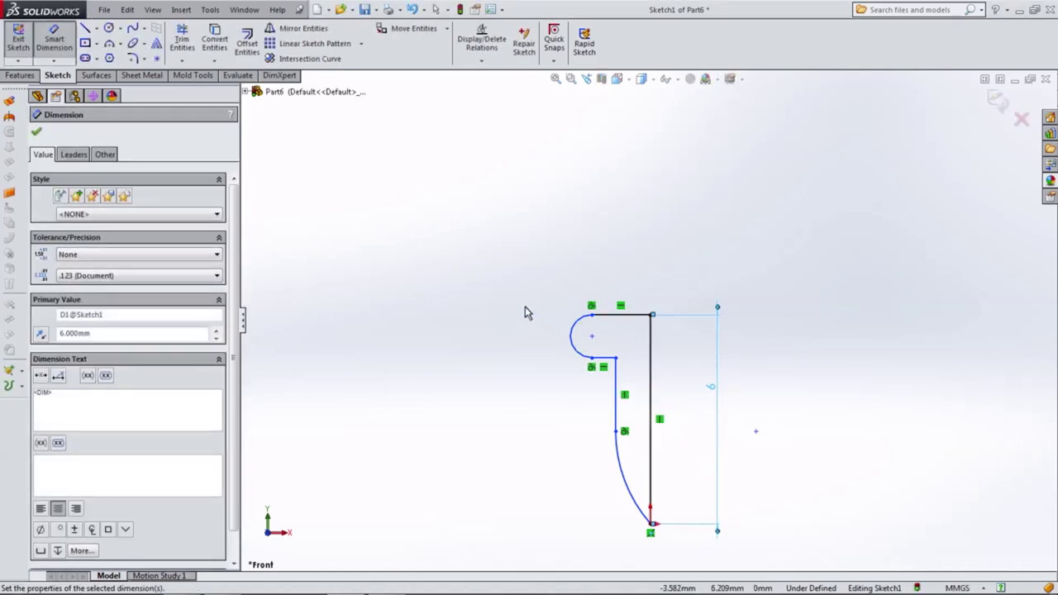
left_click(96, 28)
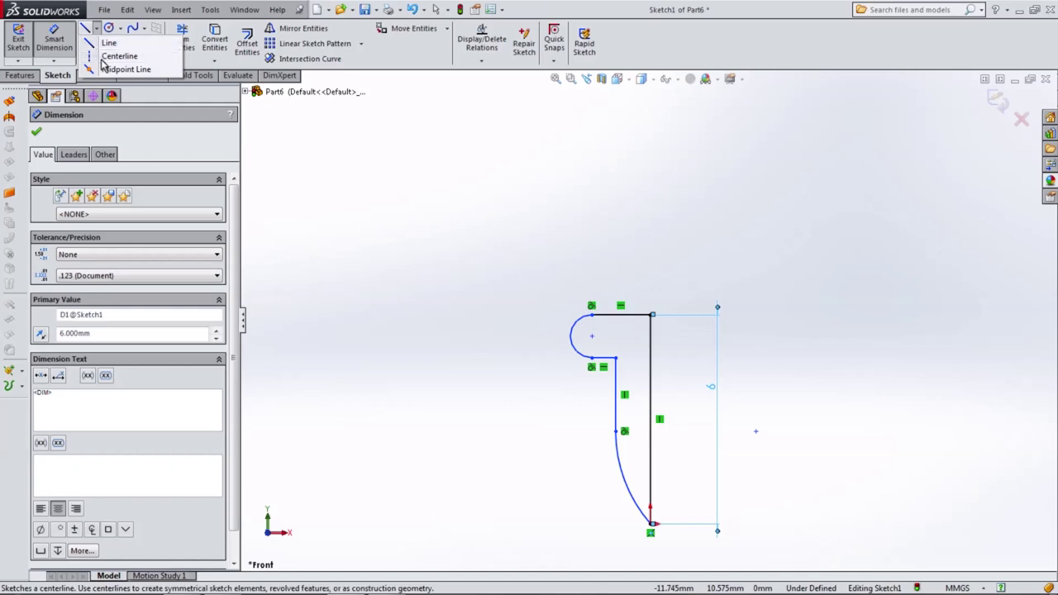
left_click(116, 55)
left_click_drag(551, 319, 551, 348)
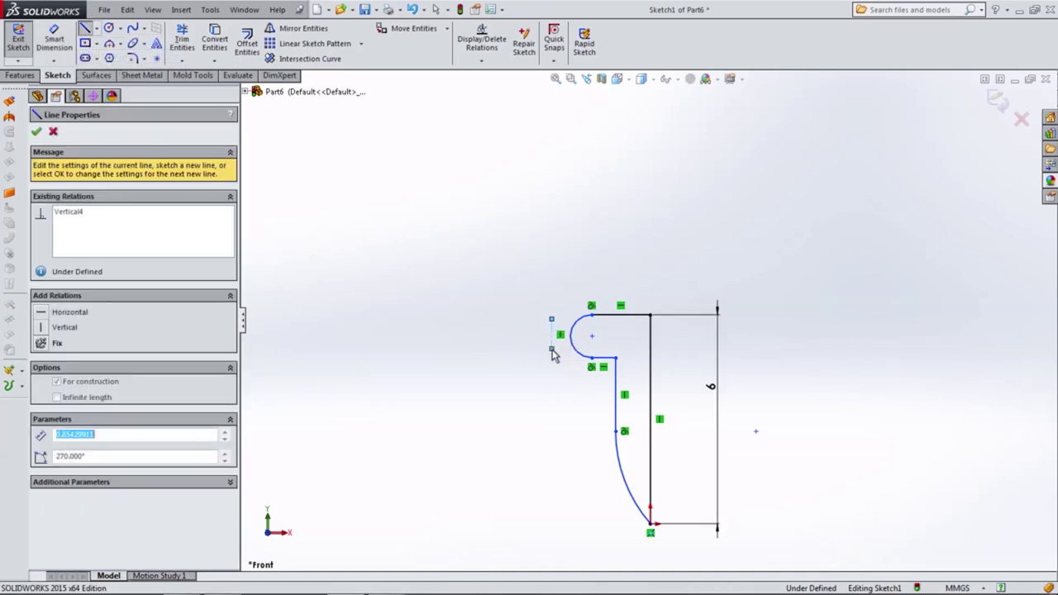
key("Escape")
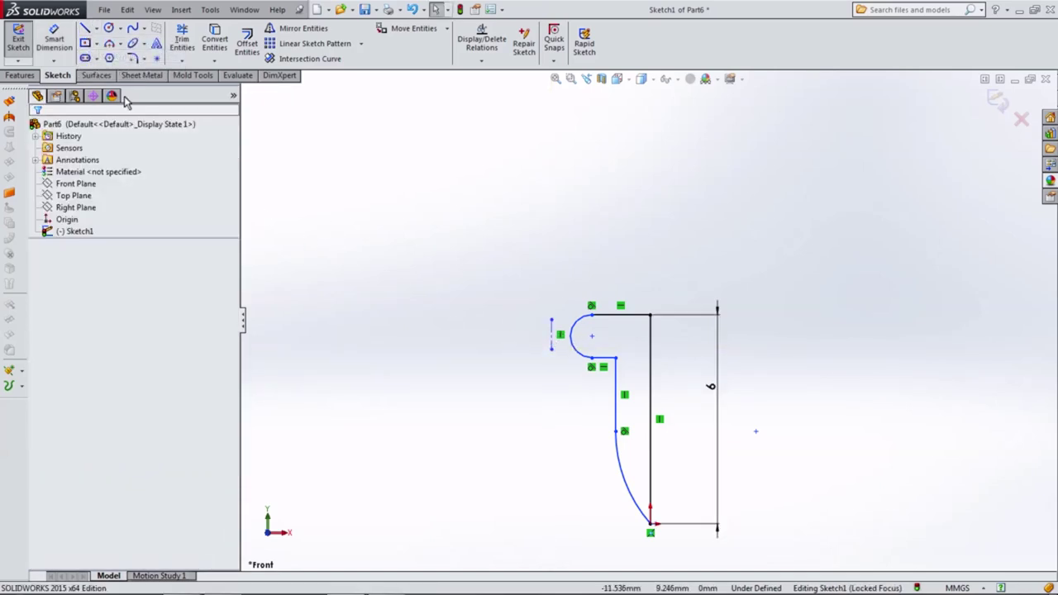
Step: Dimension the vertical line to the centerline as 3.9/2 (1.950 mm)
left_click(53, 37)
left_click(650, 347)
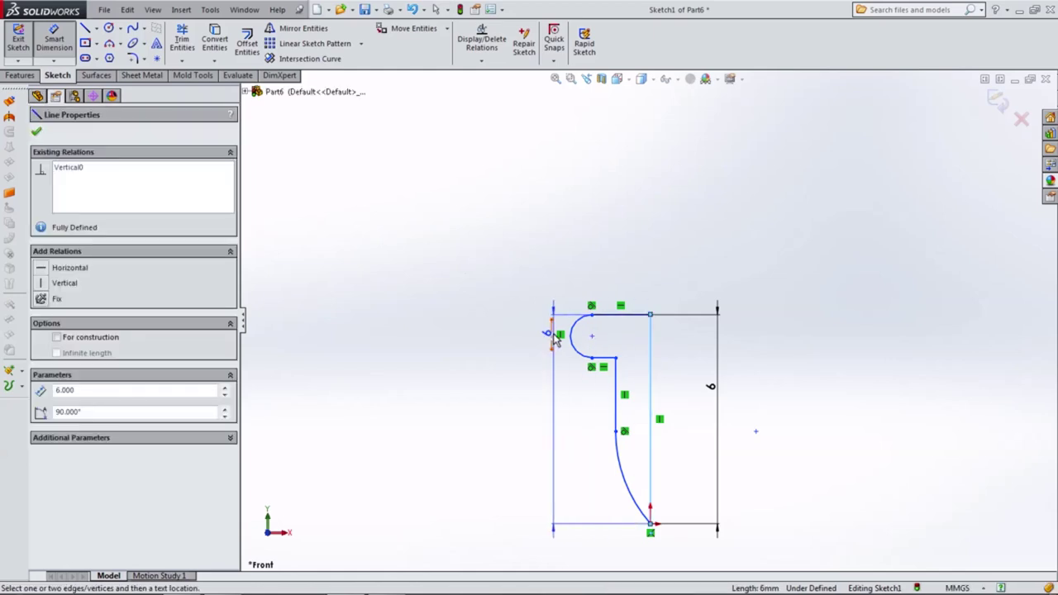
left_click(552, 335)
left_click(591, 260)
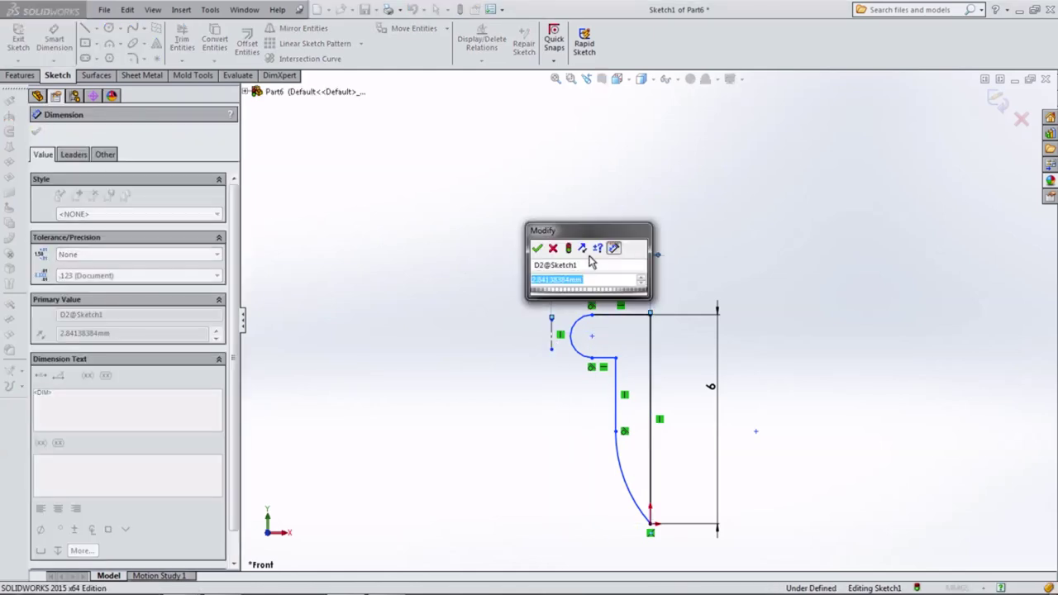
type("3")
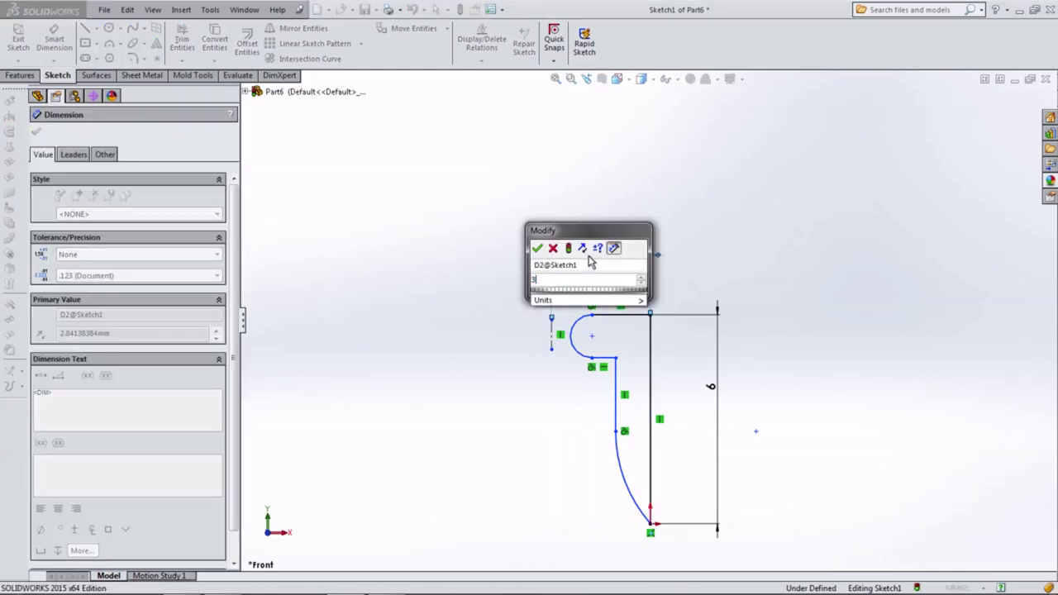
type(".9/2")
key("Return")
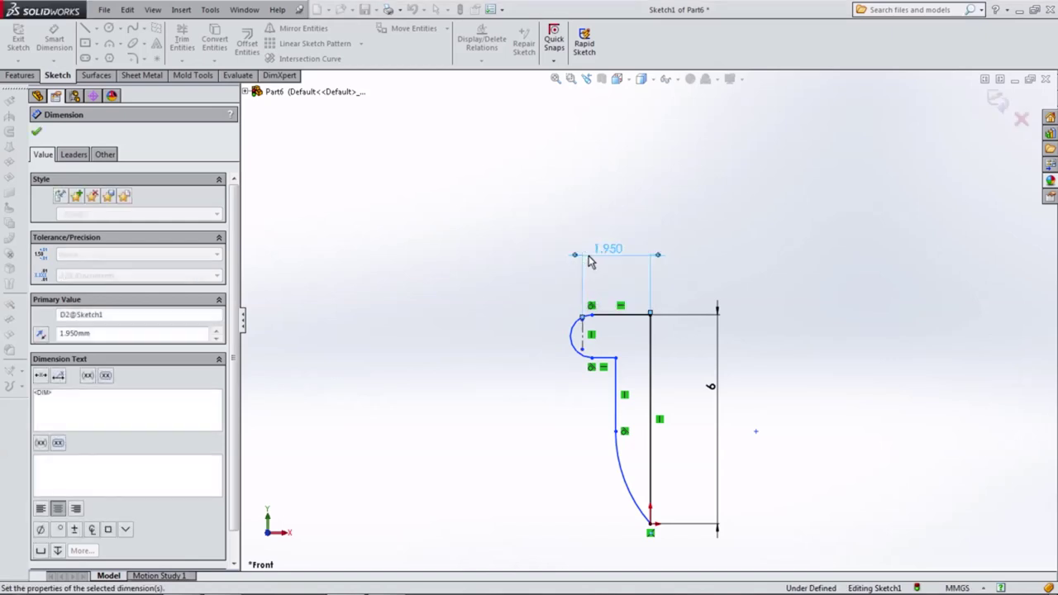
key("Escape")
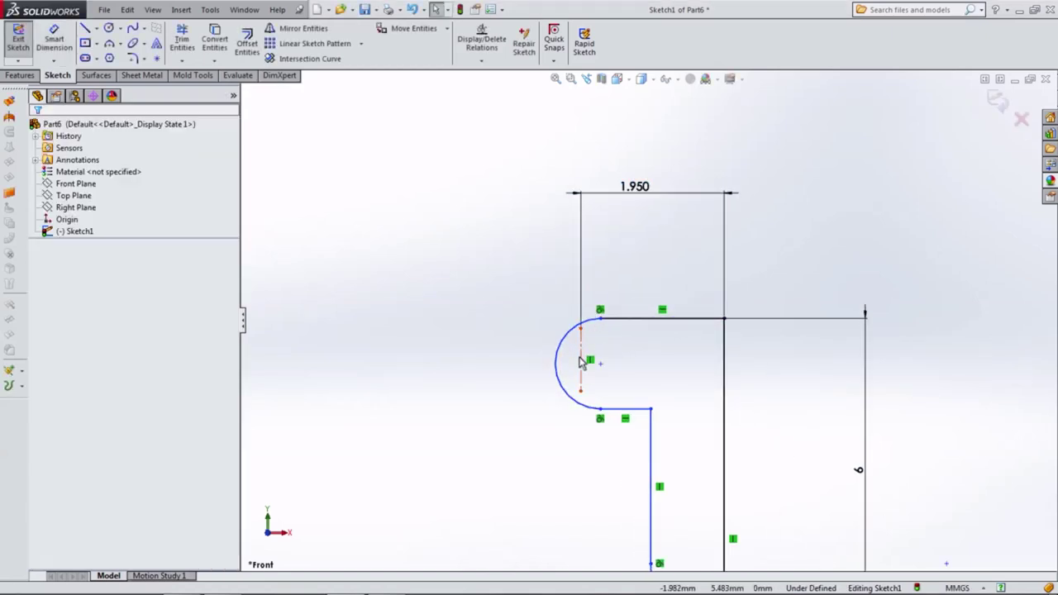
Step: Make the head arc tangent to the adjoining line
left_click(580, 357)
left_click(556, 363, "ctrl")
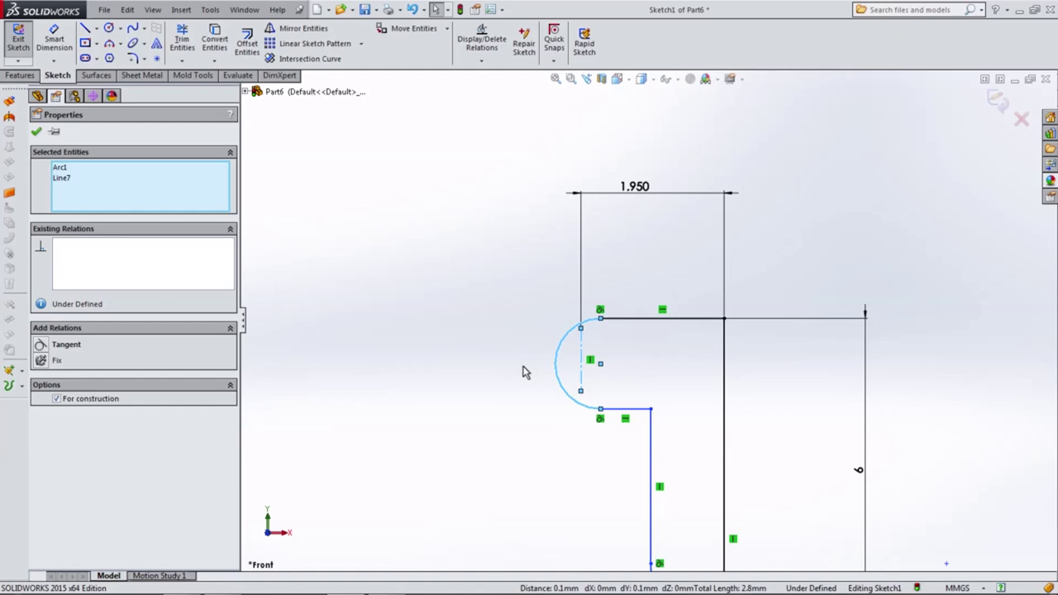
left_click(66, 345)
left_click(299, 324)
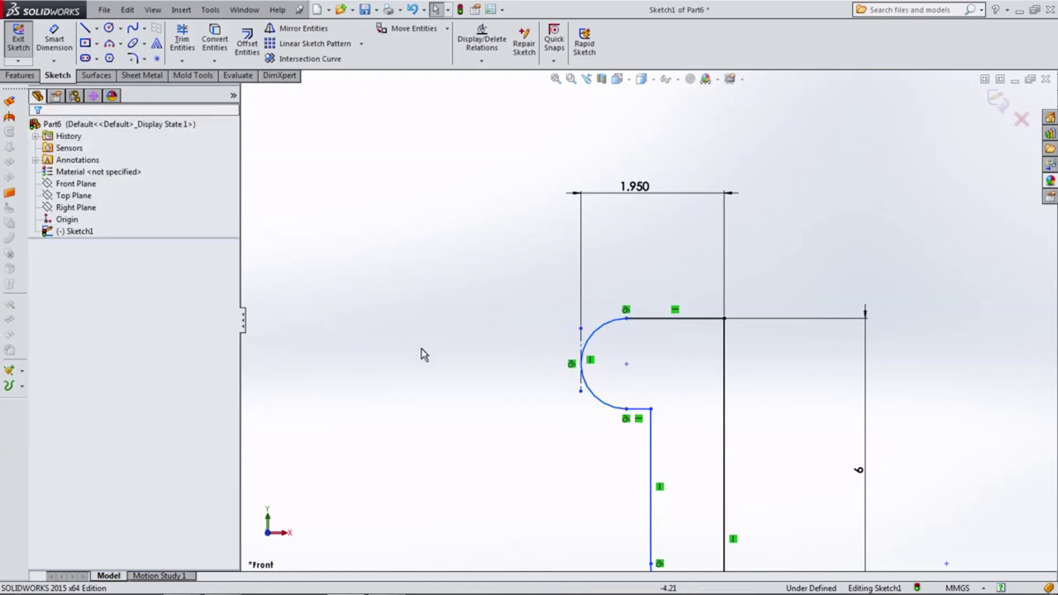
Step: Set the head height between the top and bottom lines to 1.2 mm
left_click(54, 38)
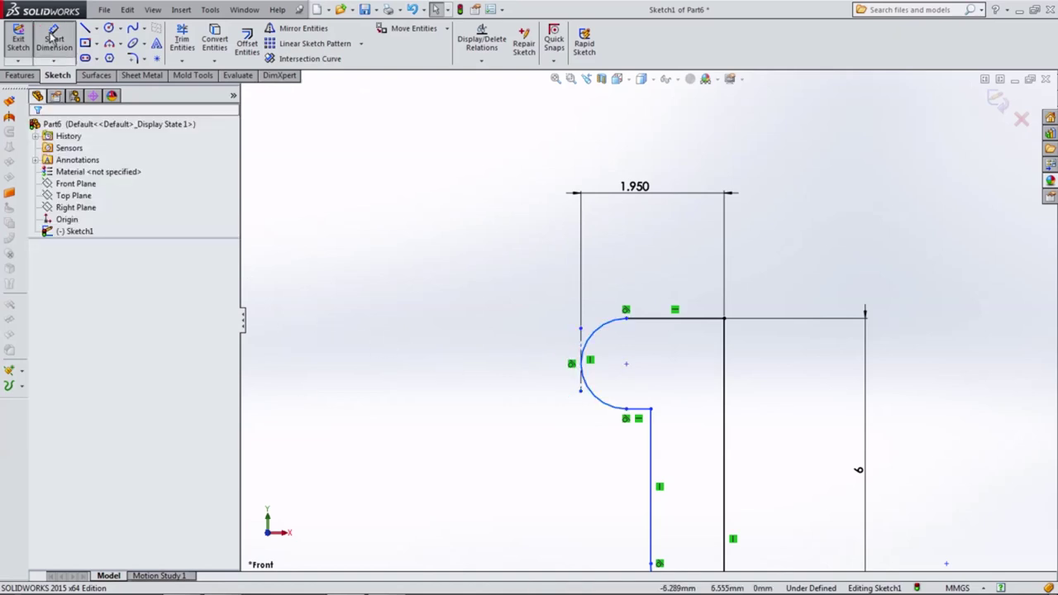
left_click(644, 319)
left_click(638, 408)
left_click(541, 376)
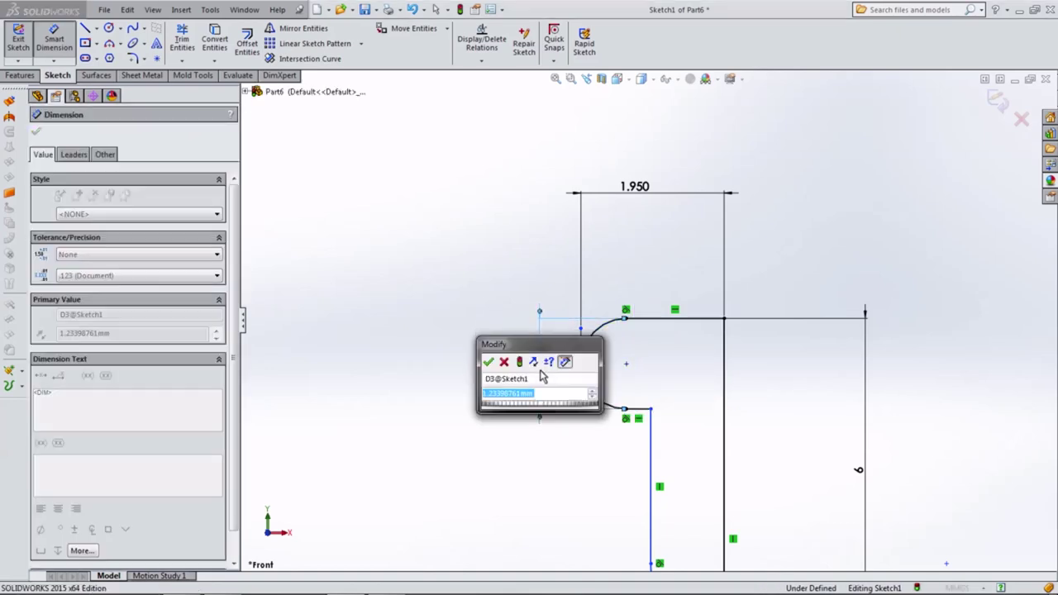
type("1.2")
key("Return")
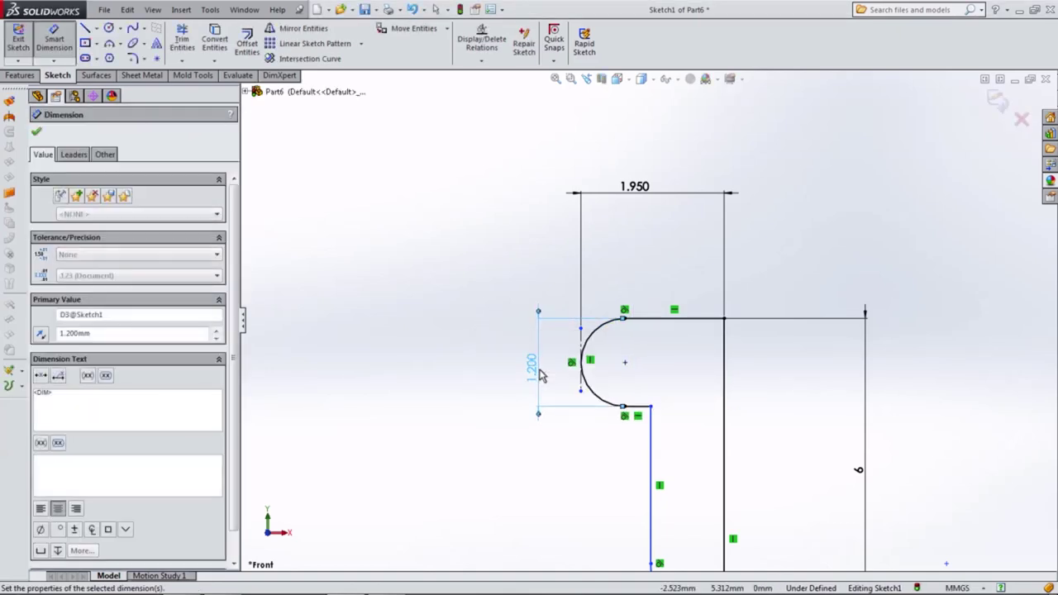
scroll(636, 424, "up", 4)
scroll(672, 426, "down", 1)
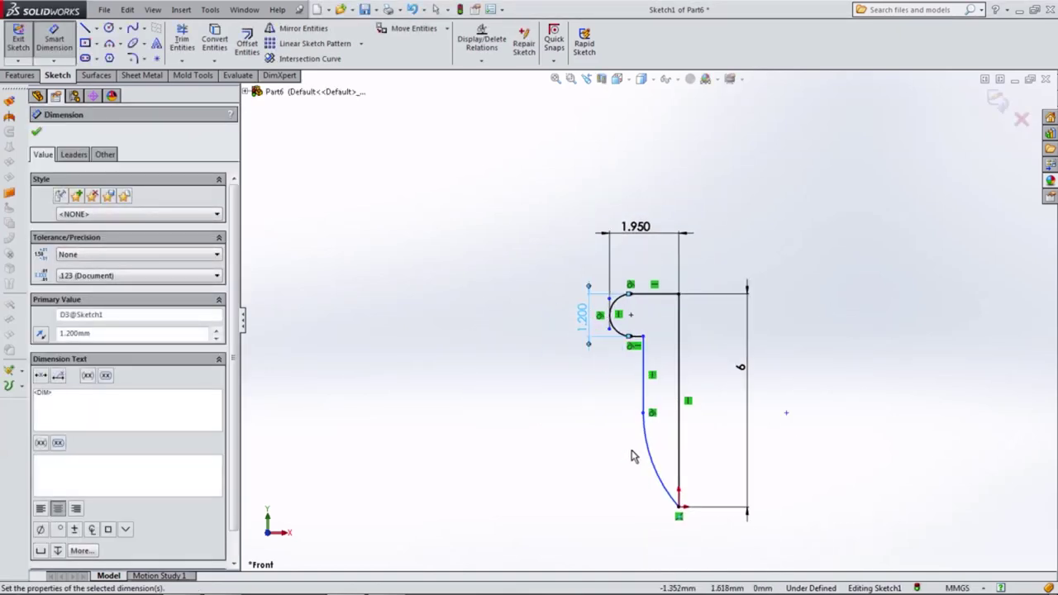
Step: Give the lower curved line a radius of 2 mm
left_click(647, 450)
left_click(590, 477)
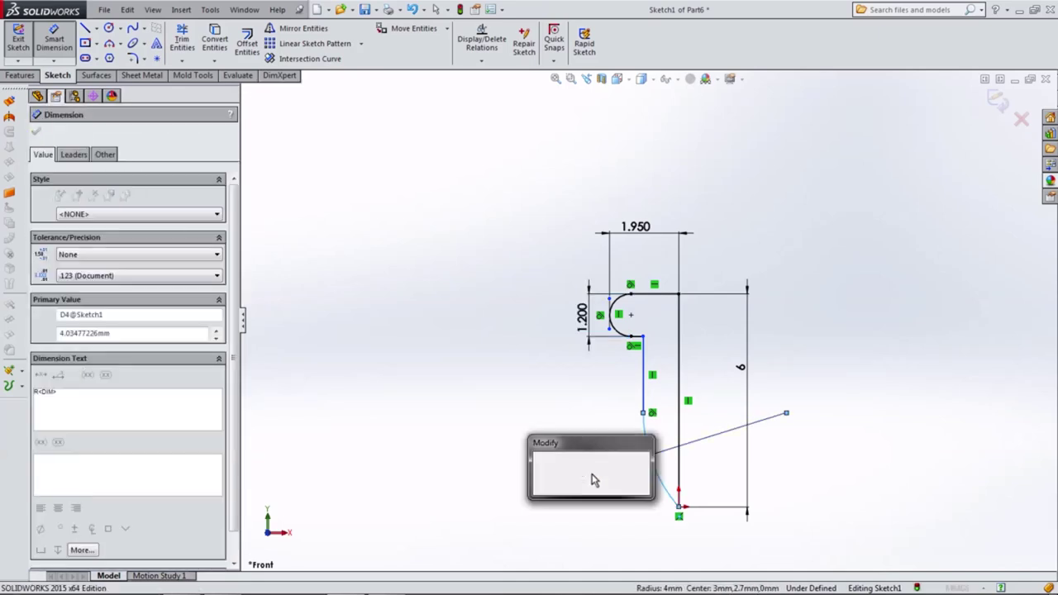
type("2")
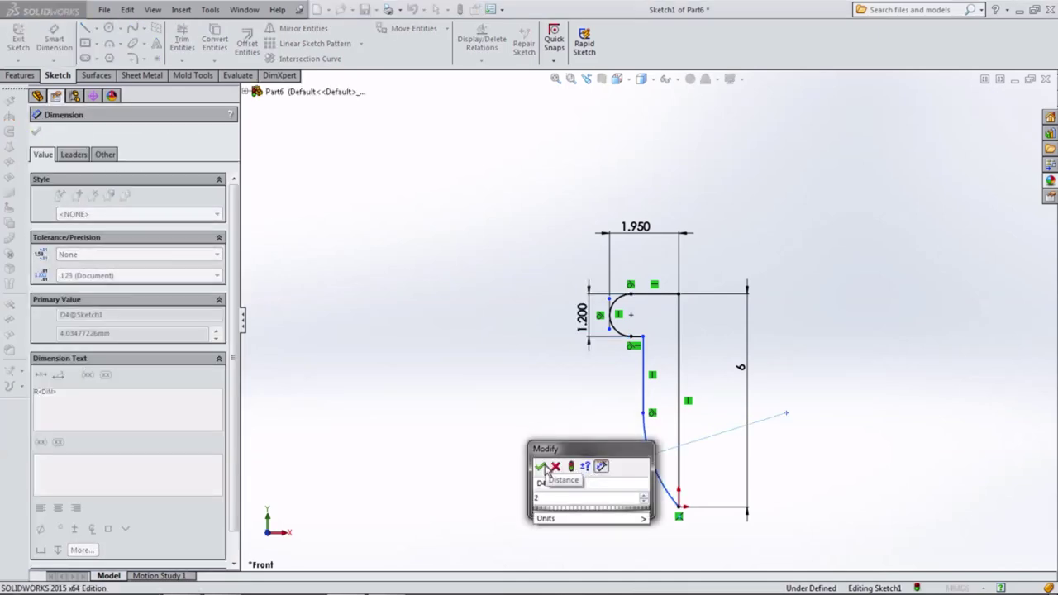
left_click(538, 466)
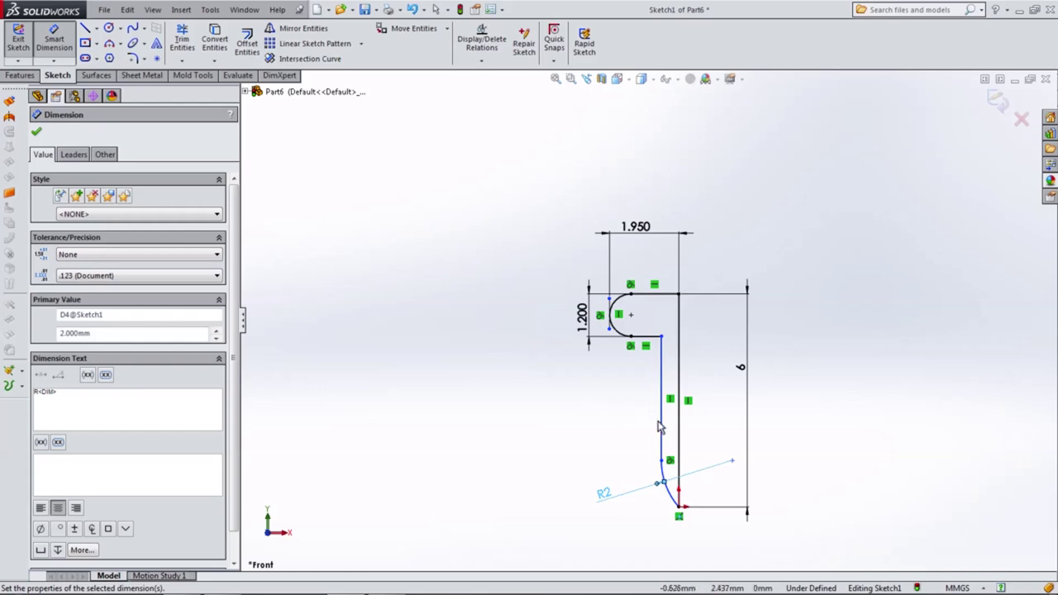
Step: Set the distance between the shank's vertical lines to 2/2 (1 mm)
left_click(663, 427)
left_click(678, 418)
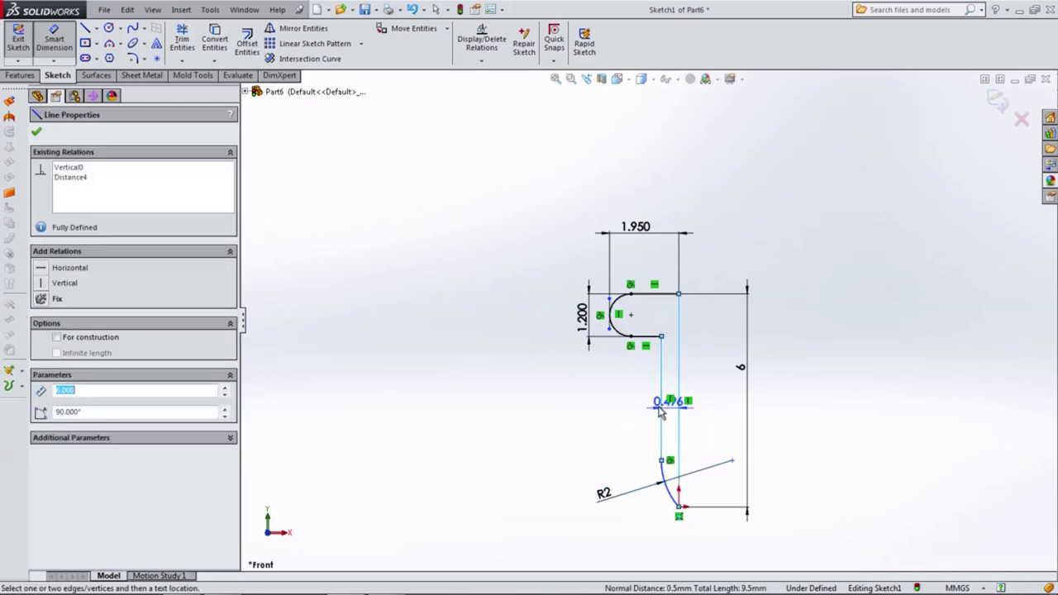
left_click(607, 405)
type("2")
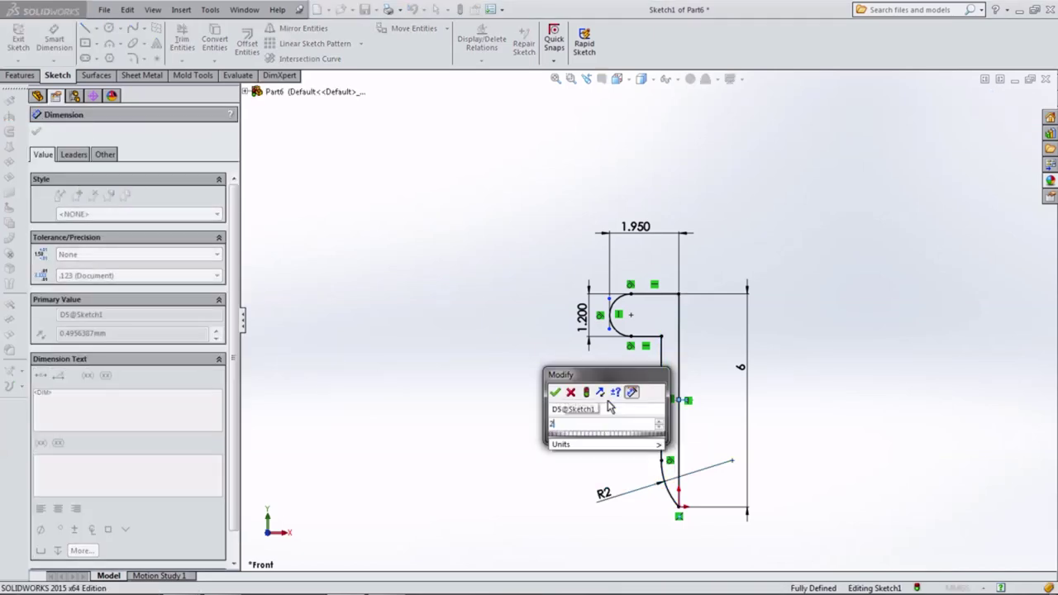
type("/2")
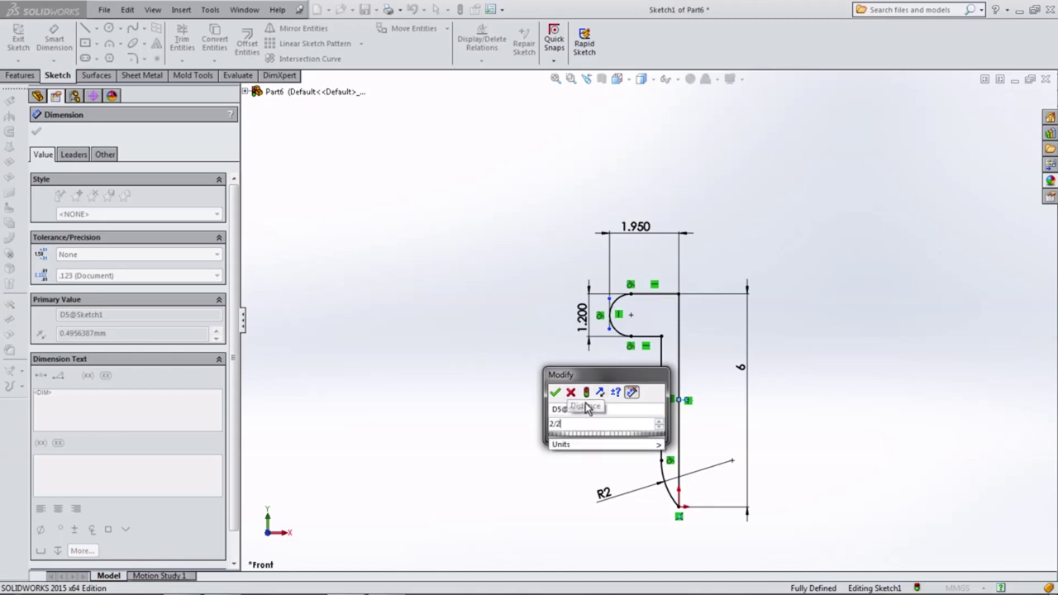
left_click(554, 394)
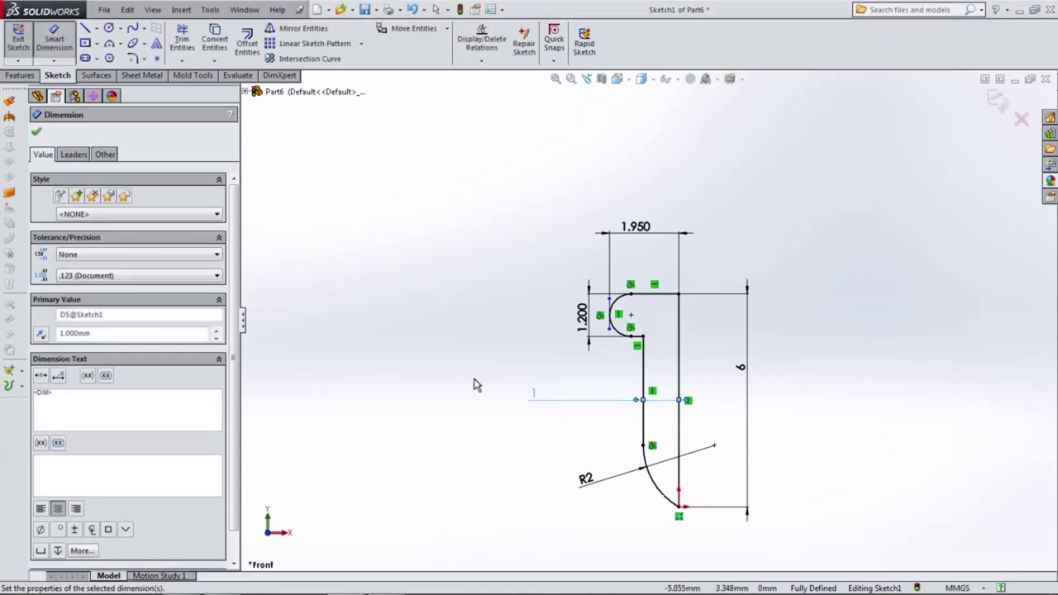
left_click(20, 75)
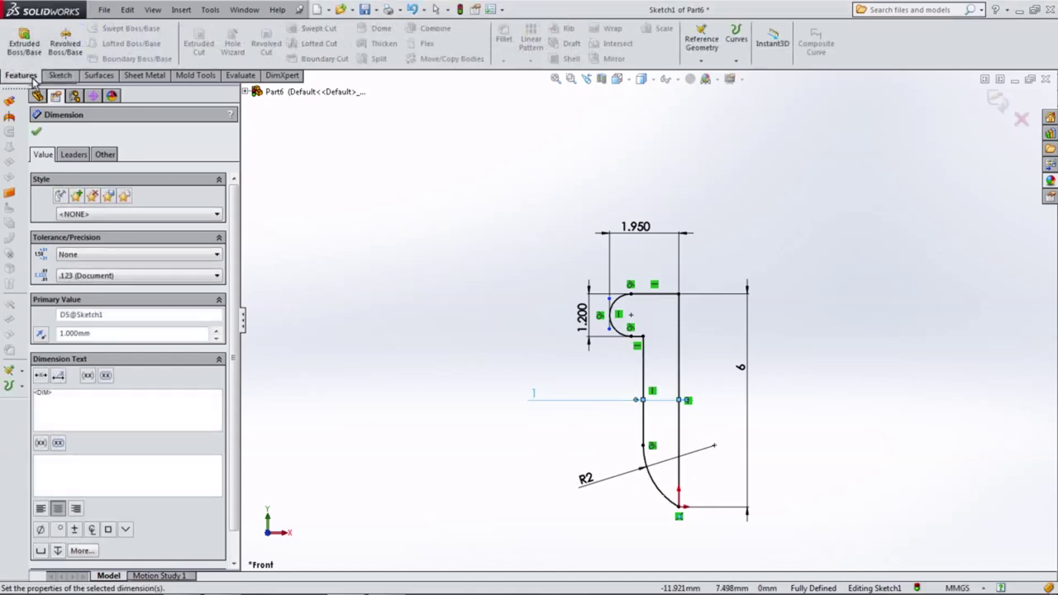
Step: Revolve the profile 360° about the right vertical line into a solid screw
left_click(64, 47)
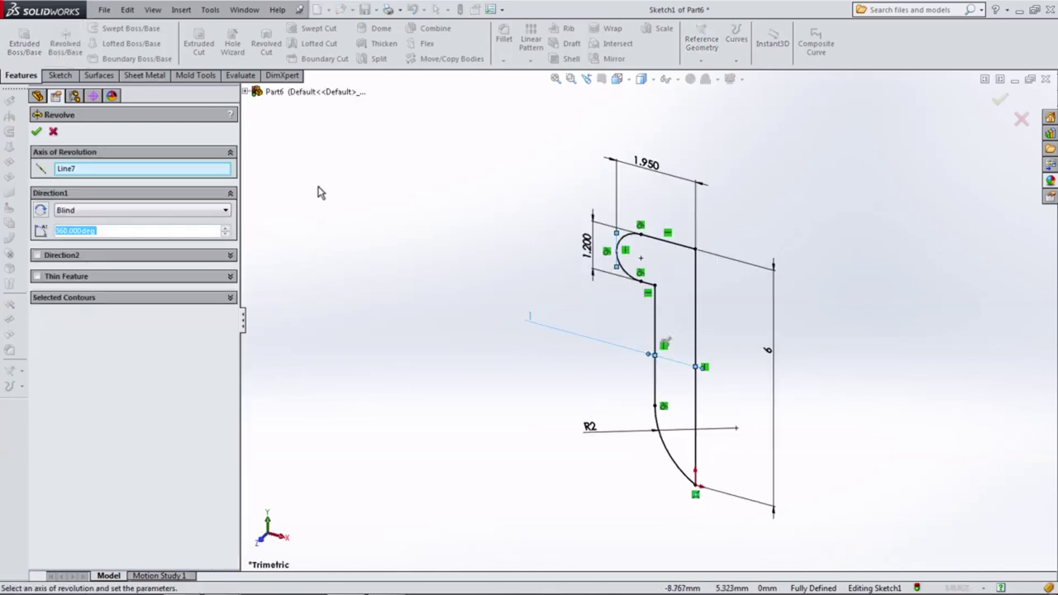
left_click(696, 312)
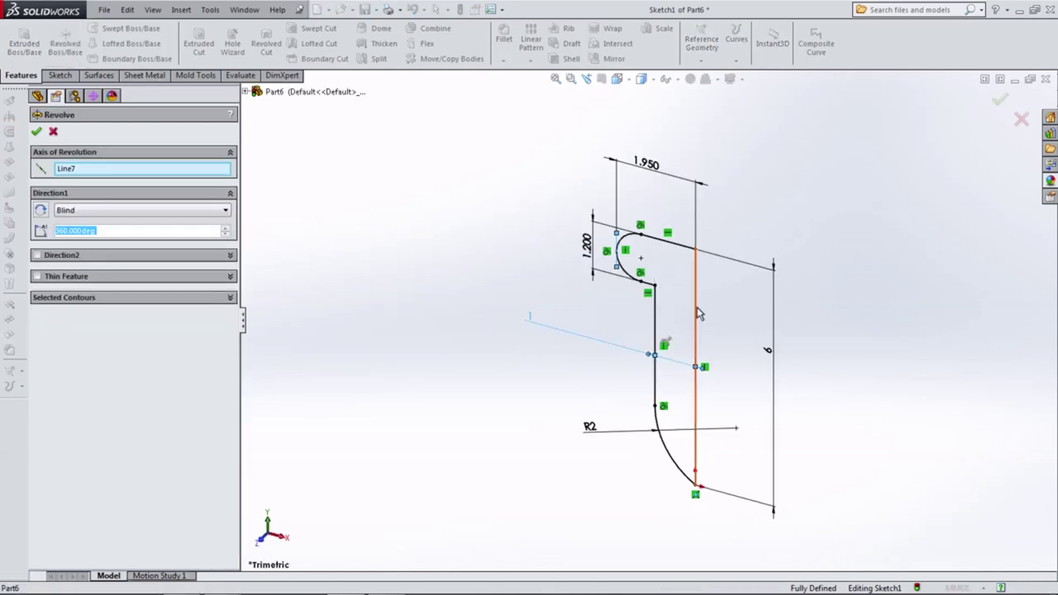
left_click(36, 133)
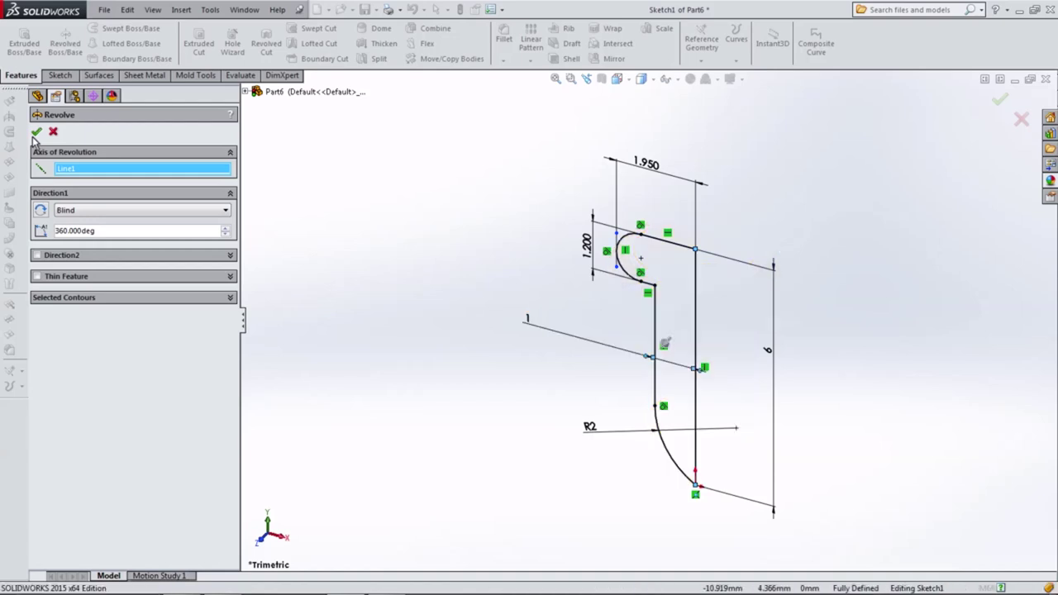
mouse_move(529, 416)
middle_mouse_down()
mouse_move(484, 242)
mouse_move(575, 417)
middle_mouse_up()
Step: View the screw from the Top and select the head's top face
left_click(616, 78)
left_click(635, 113)
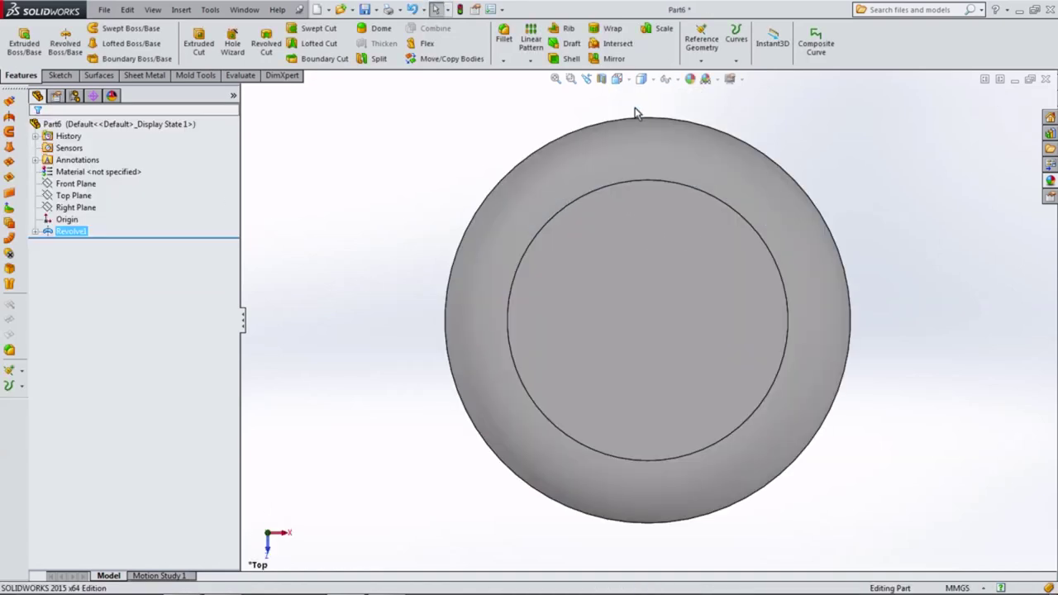
scroll(660, 341, "up", 3)
left_click(660, 342)
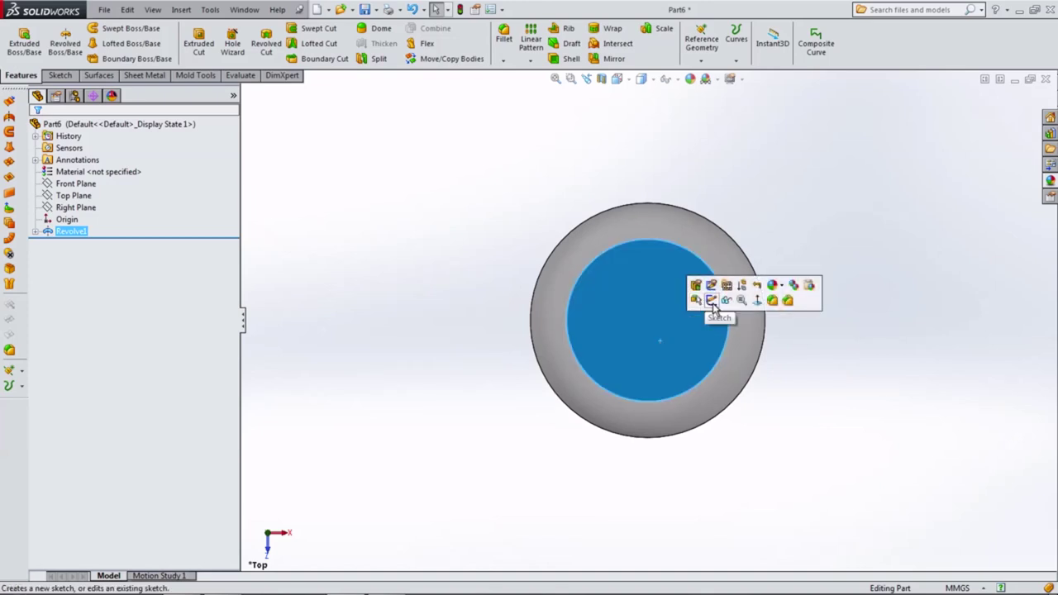
Step: Start a sketch on the head's top face and convert its circular edge into sketch geometry
left_click(708, 304)
left_click(640, 242)
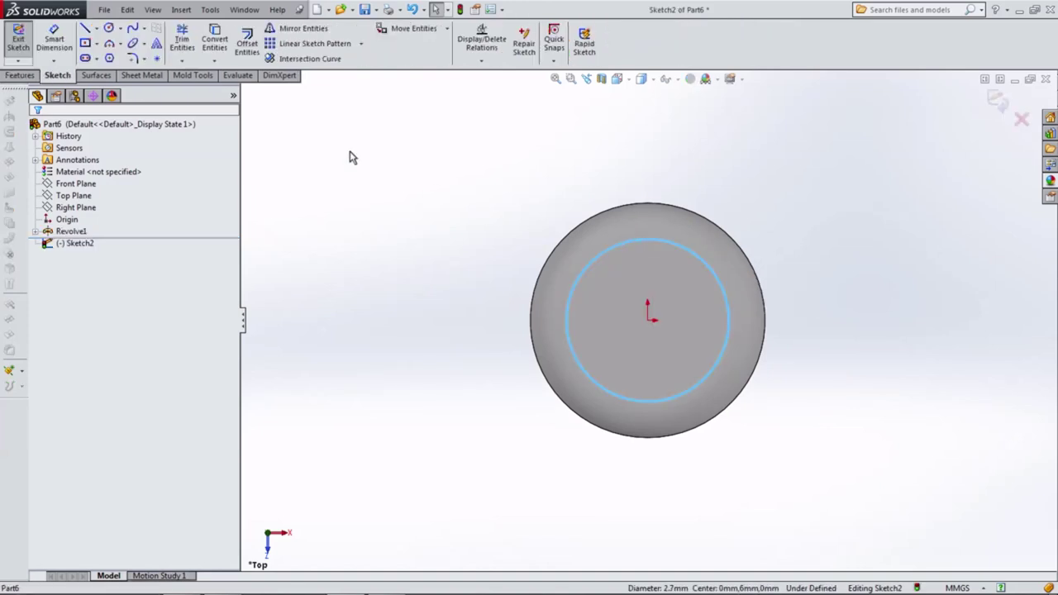
left_click(208, 48)
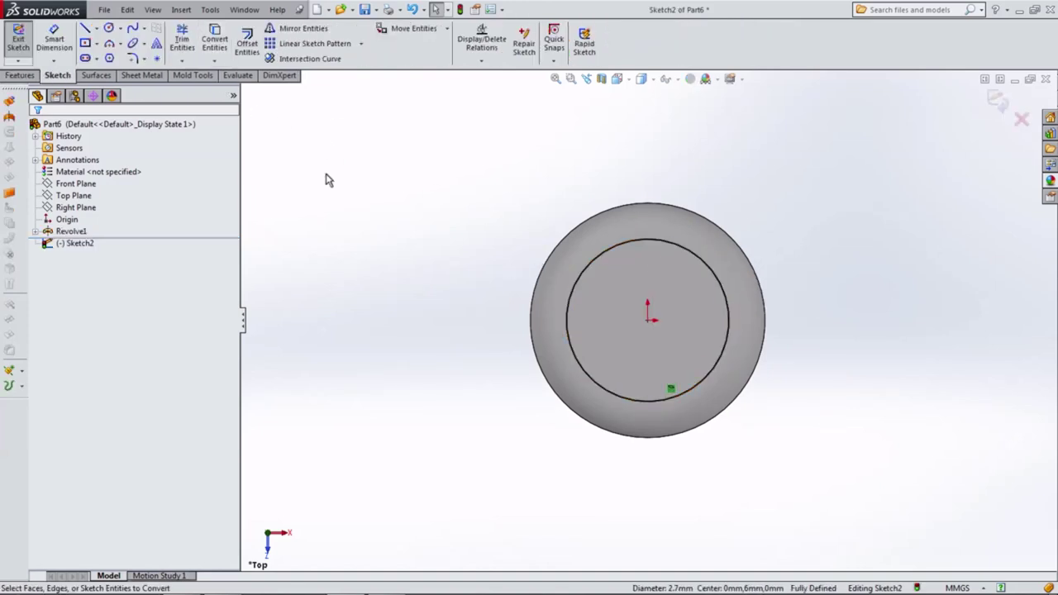
Step: Draw two vertical and two horizontal lines across the inner circle
left_click(83, 33)
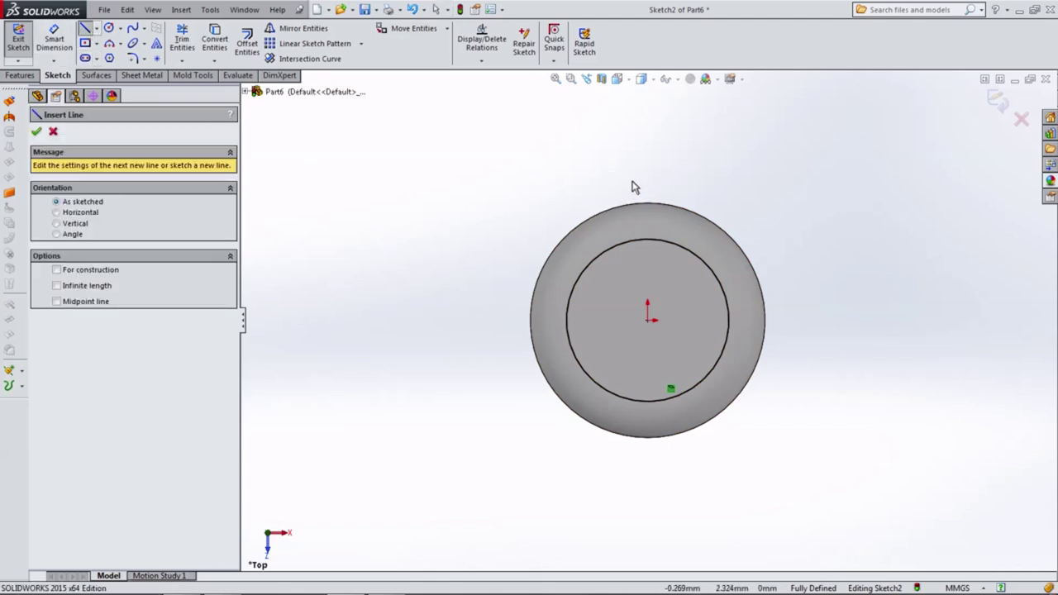
left_click_drag(632, 181, 632, 476)
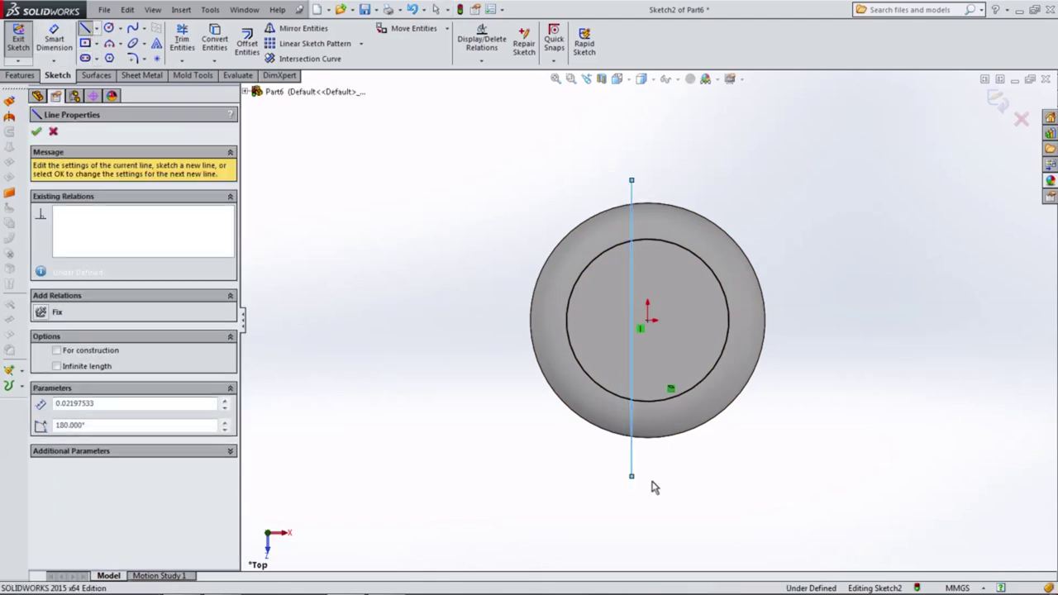
left_click(670, 242)
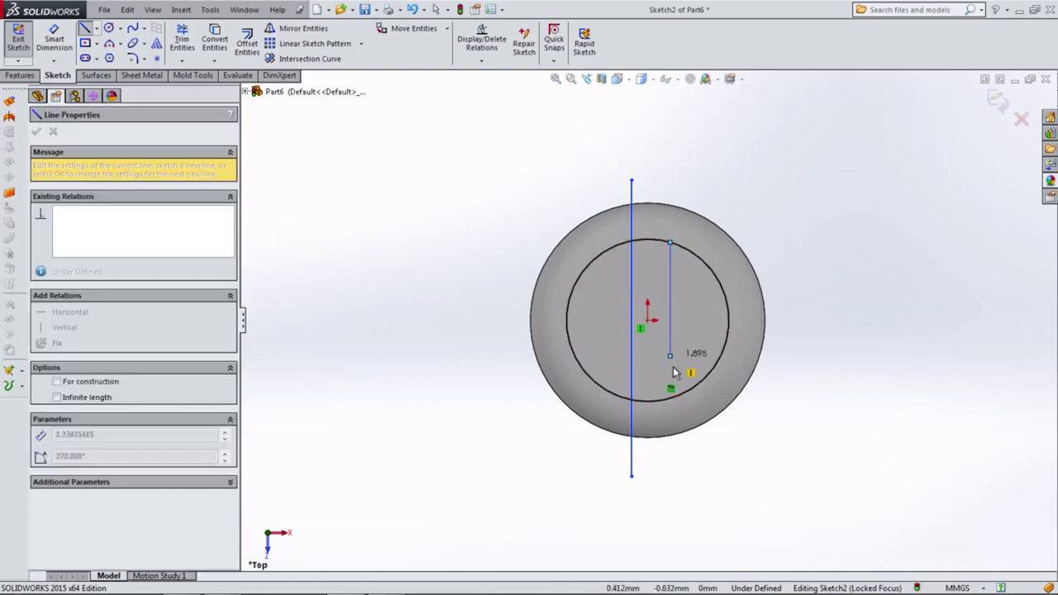
double_click(670, 400)
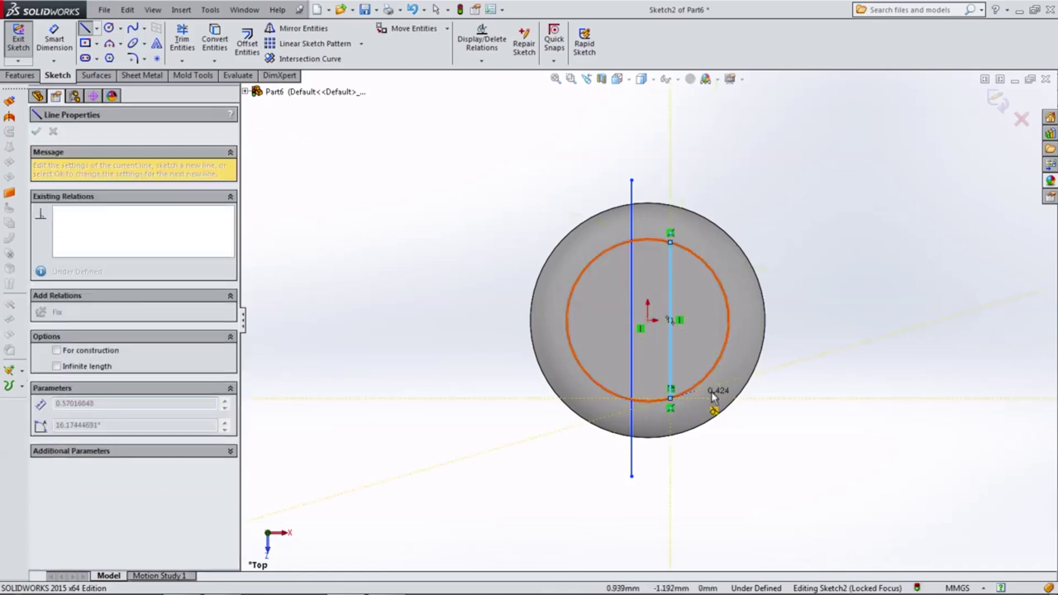
left_click(570, 296)
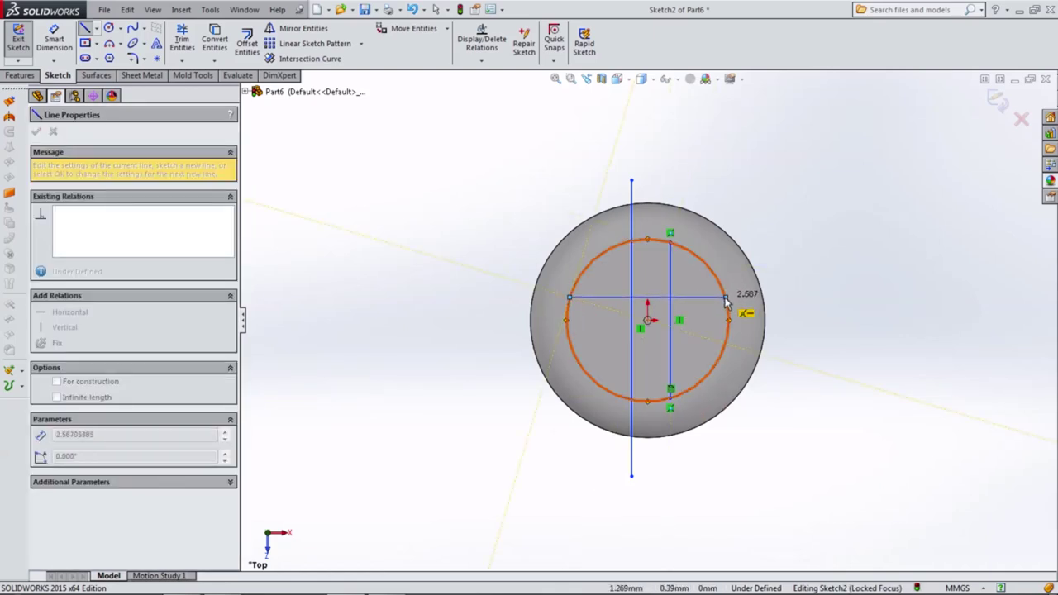
left_click(726, 297)
left_click(724, 297)
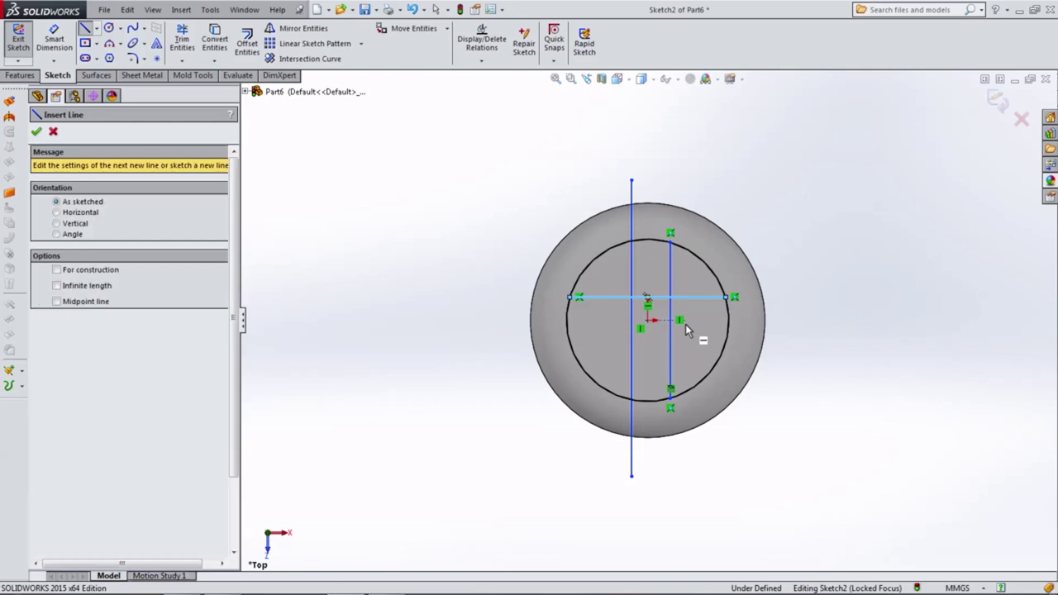
left_click(572, 357)
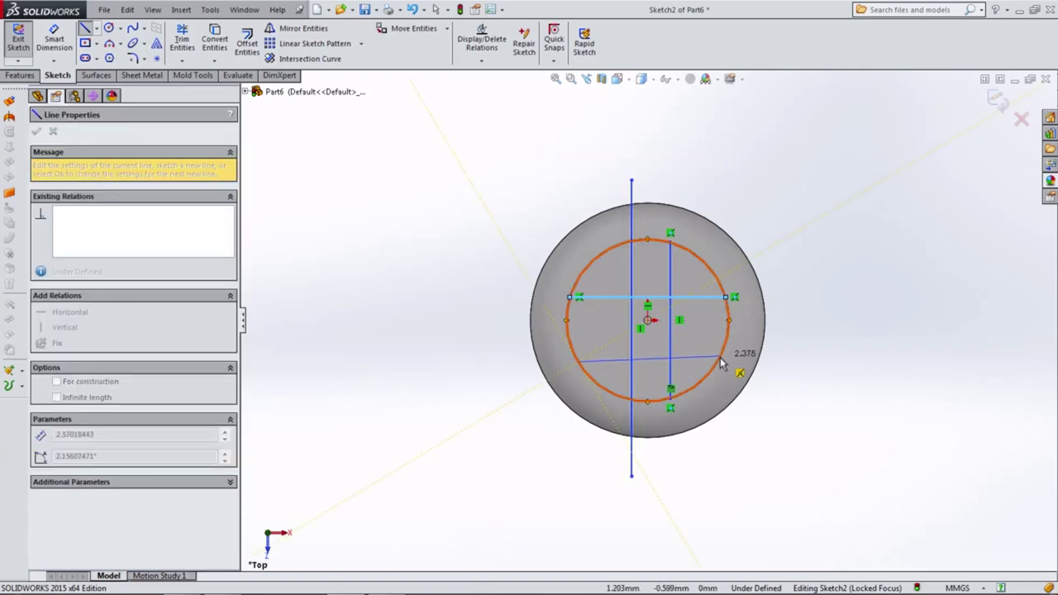
left_click(717, 361)
key("Escape")
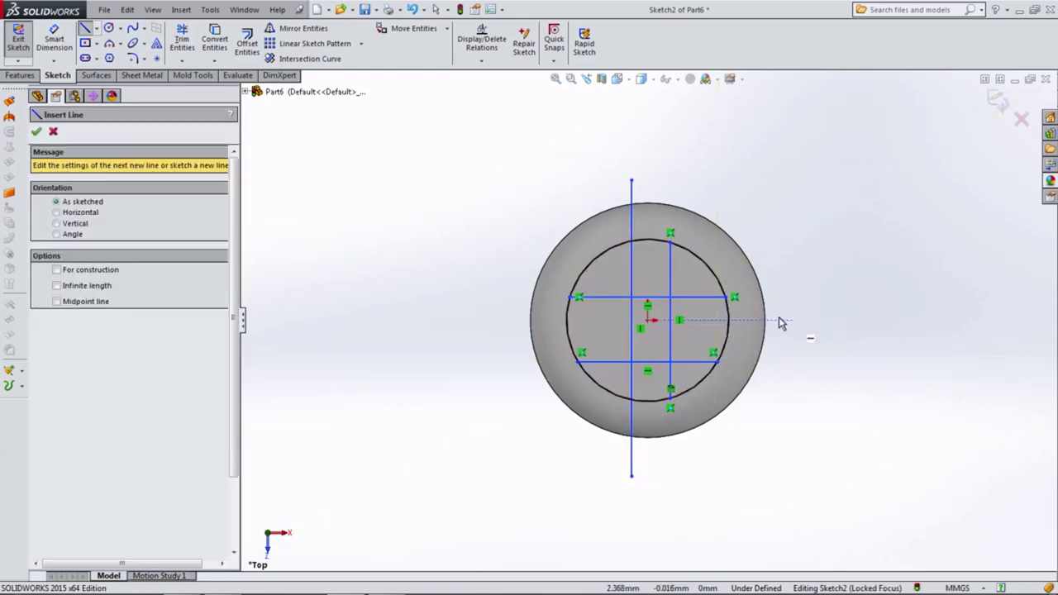
key("Escape")
Step: Pull the vertical line's ends onto the inner circle and make all four cross lines equal
left_click_drag(632, 180, 625, 239)
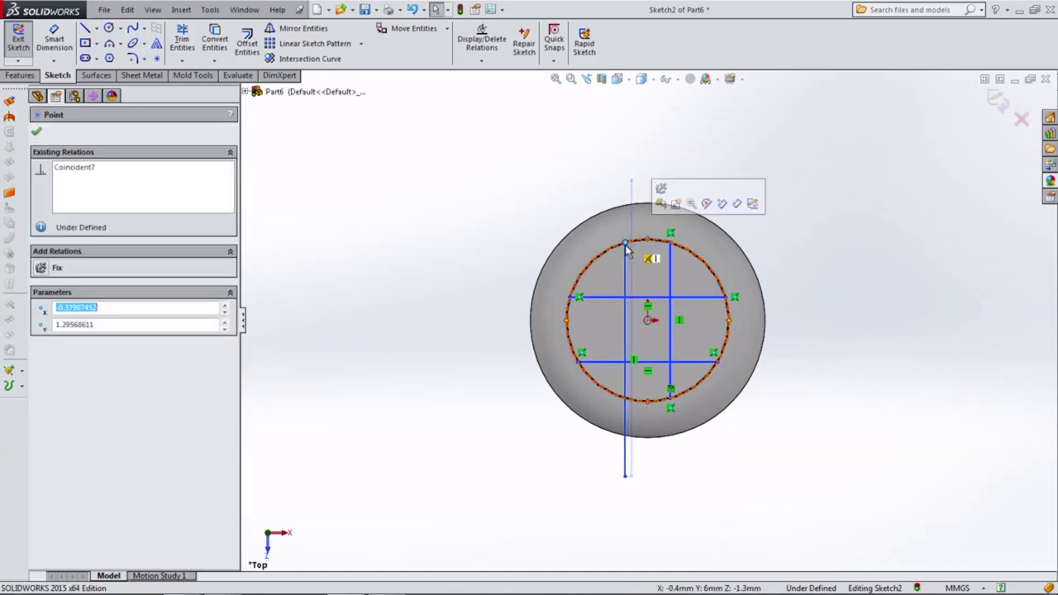
left_click_drag(626, 479, 626, 399)
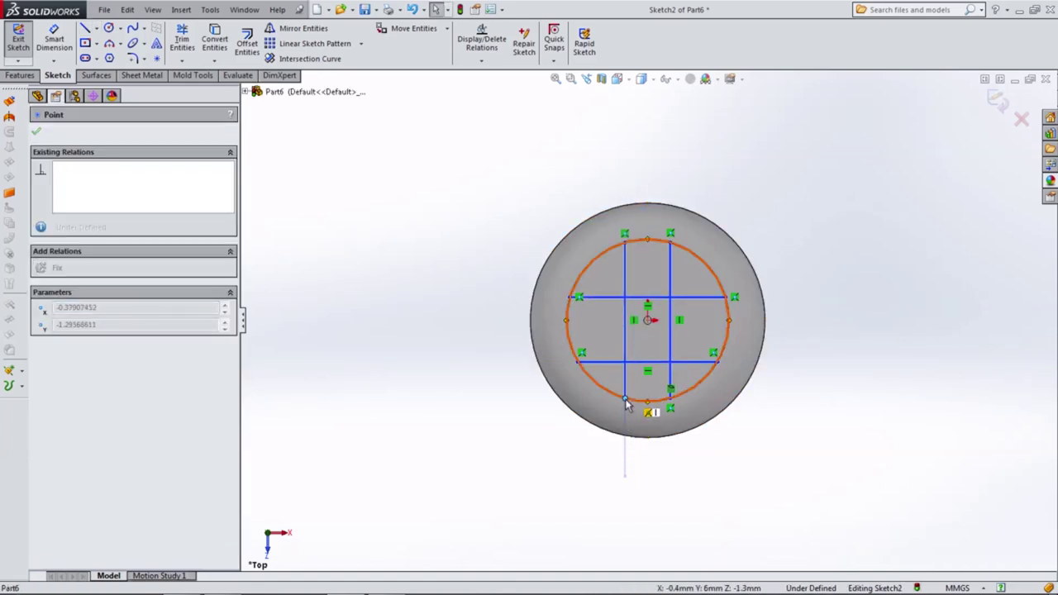
key("Escape")
left_click(649, 364)
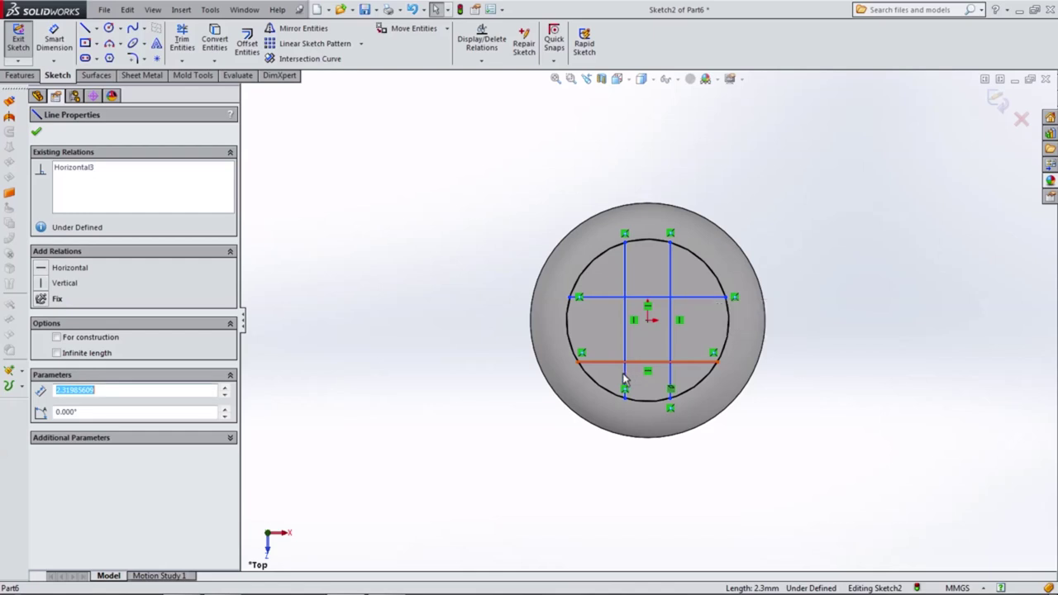
left_click(624, 373, "ctrl")
left_click(601, 299, "ctrl")
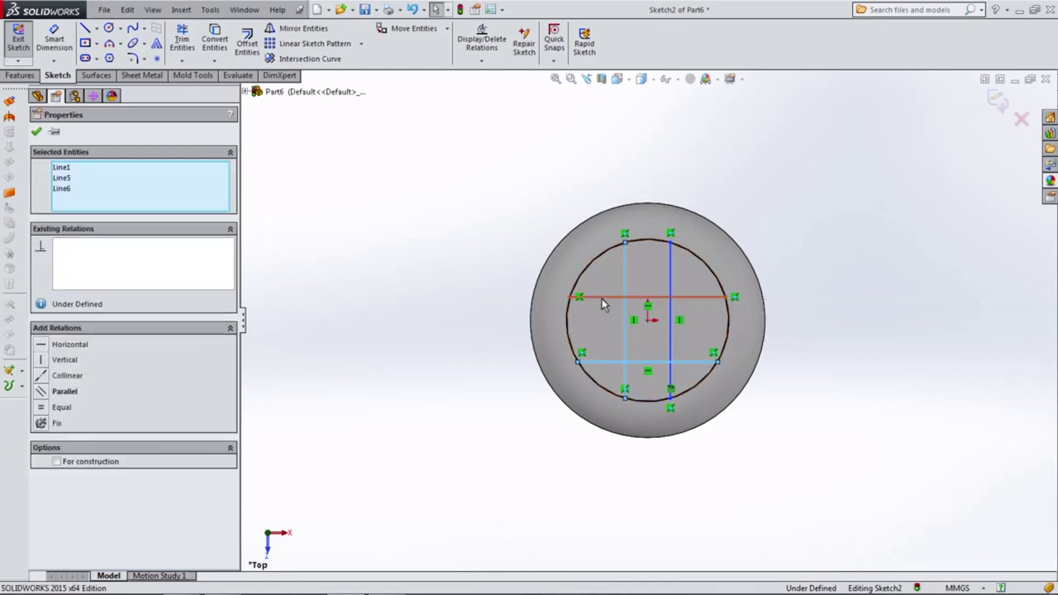
left_click(672, 283, "ctrl")
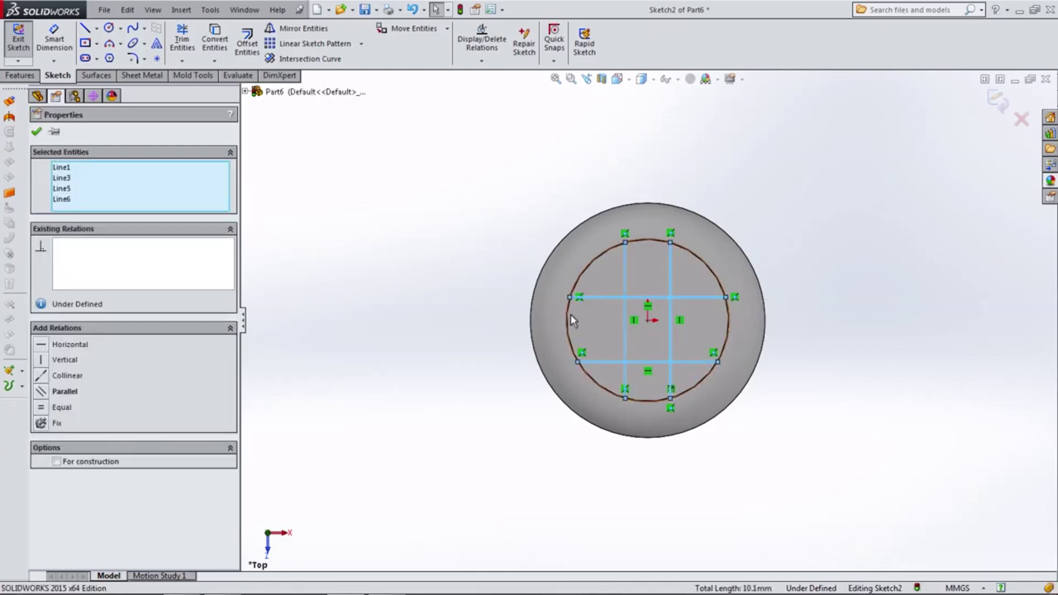
left_click(63, 408)
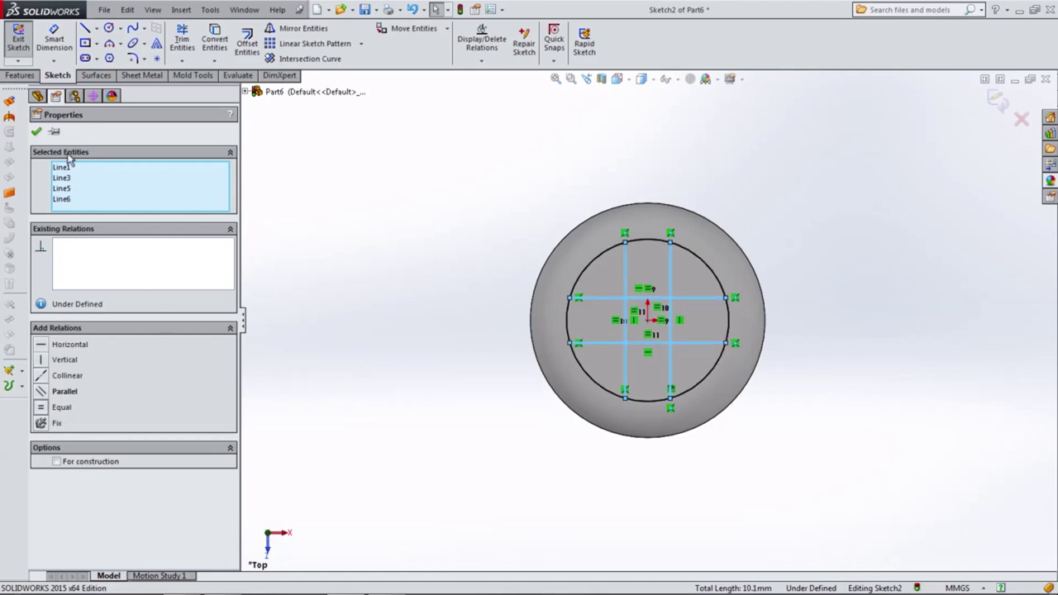
Step: Dimension the spacing between the two horizontal lines to 0.7 mm
left_click(54, 39)
left_click(603, 303)
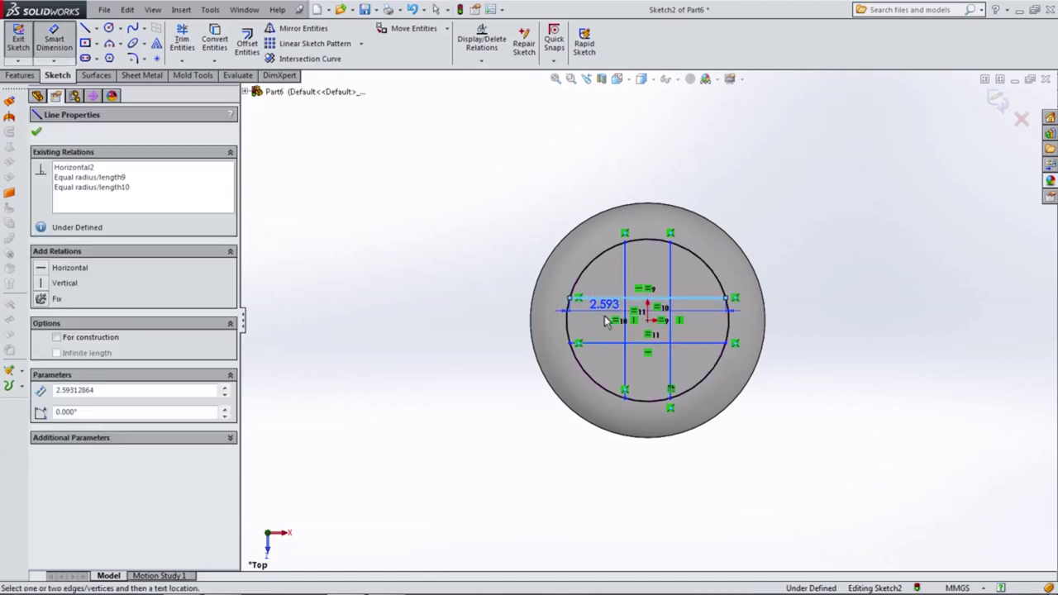
left_click(603, 342)
left_click(494, 320)
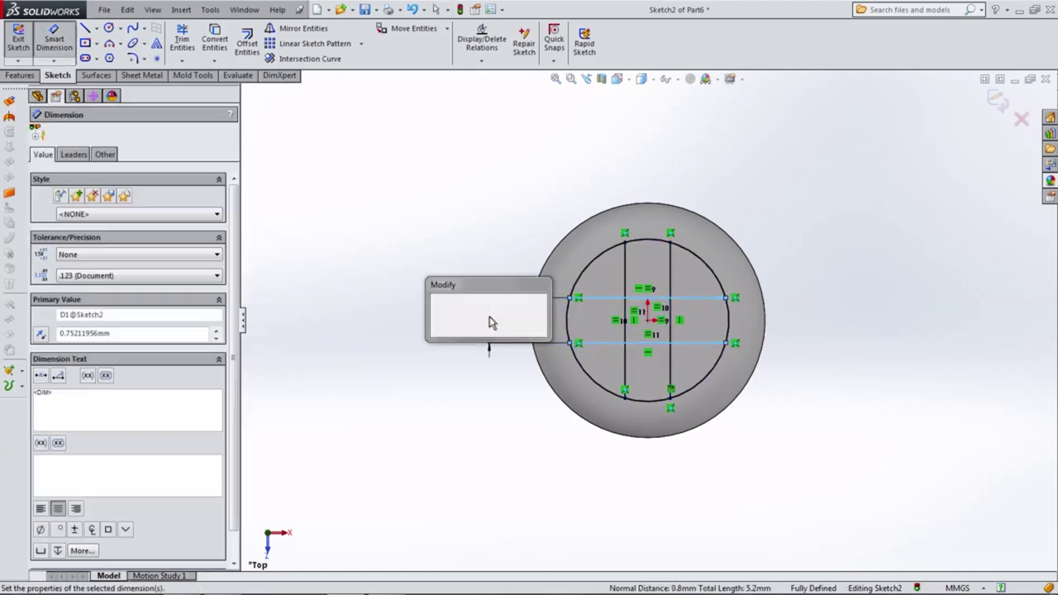
type(".7")
key("Return")
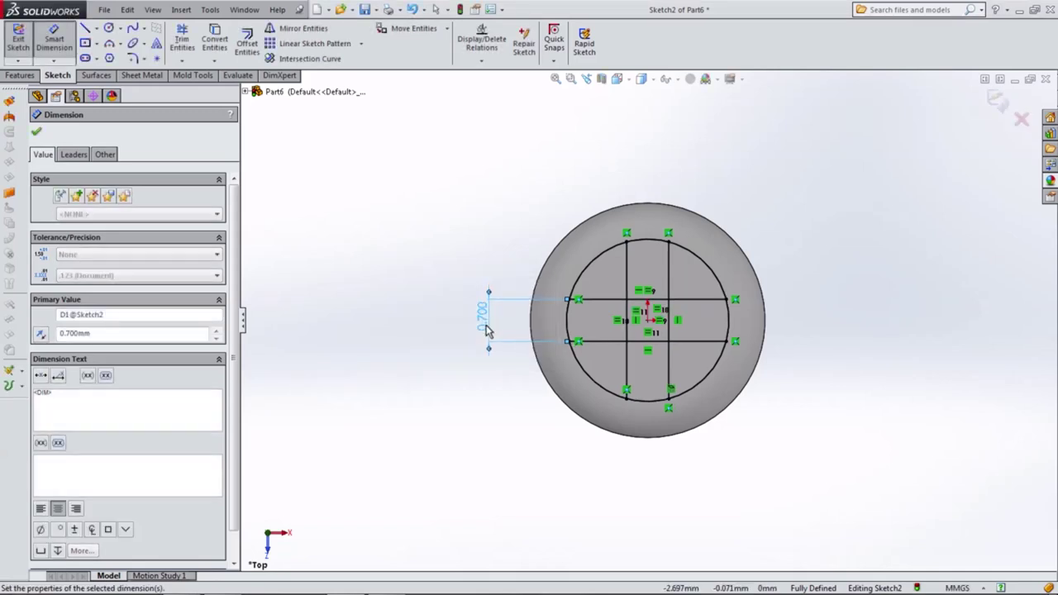
middle_click_drag(479, 378, 416, 304)
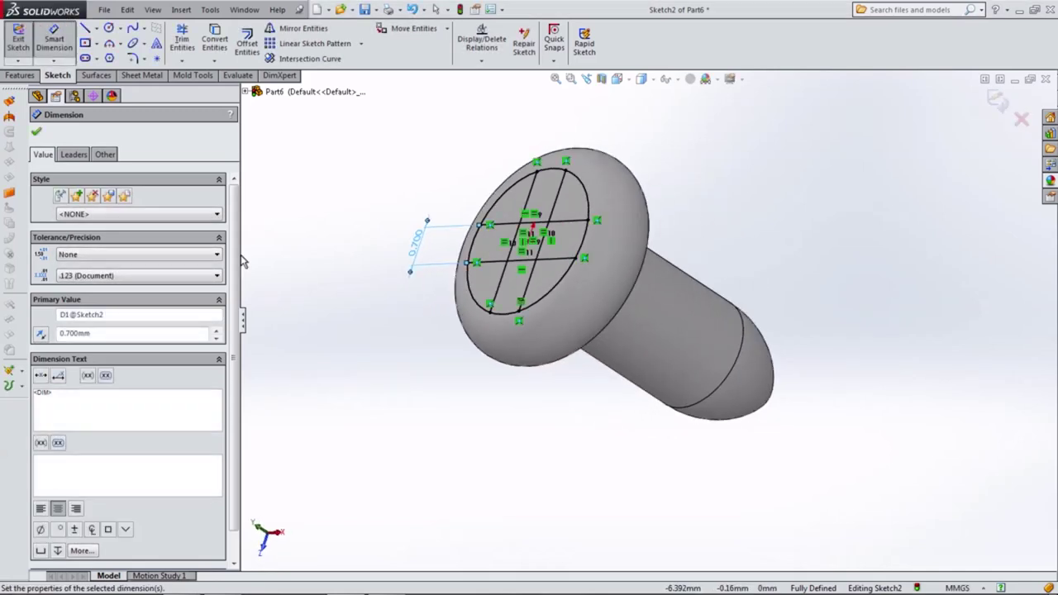
left_click(21, 76)
Step: Start an extruded cut using the five cross regions of the sketch
left_click(199, 41)
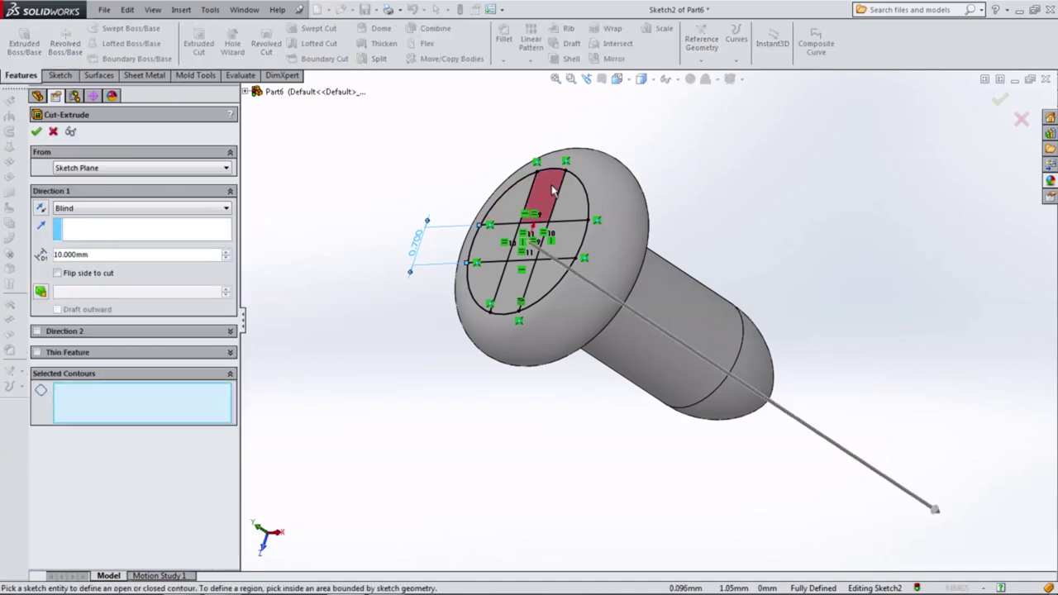
left_click(534, 217)
left_click(530, 252)
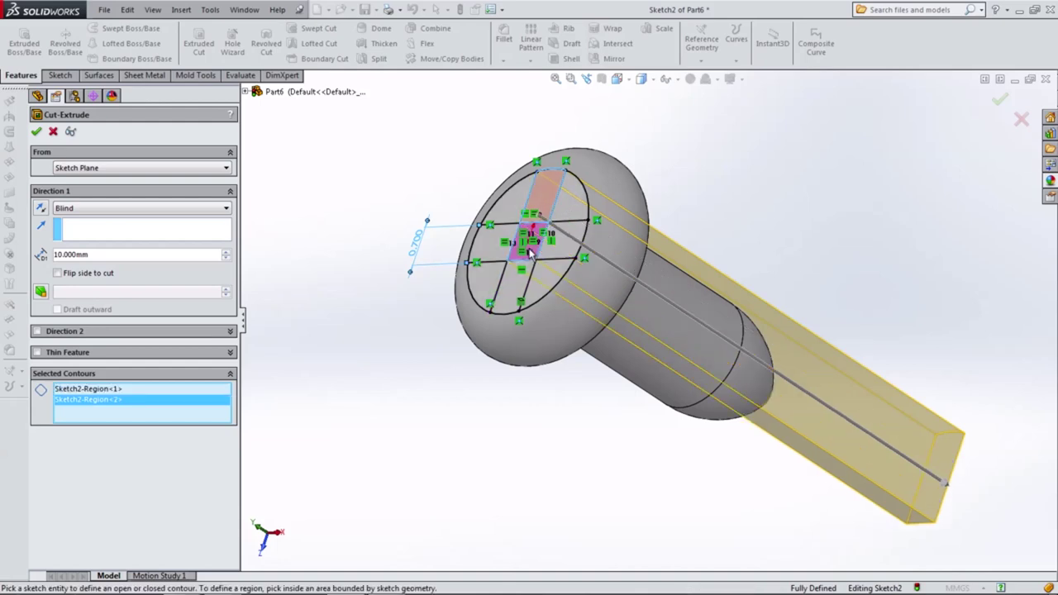
left_click(507, 275)
left_click(486, 239)
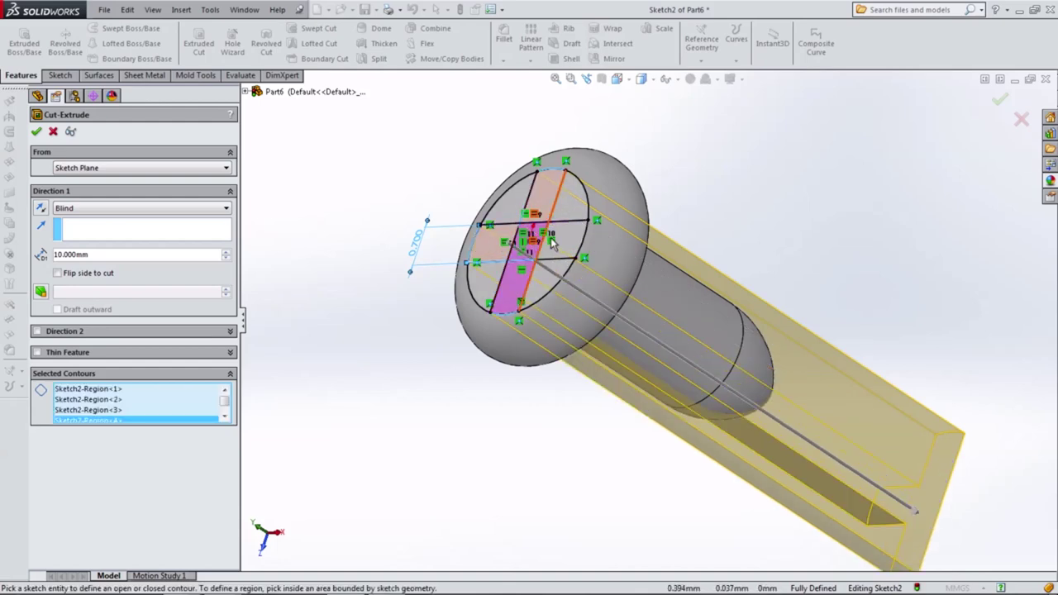
left_click(568, 236)
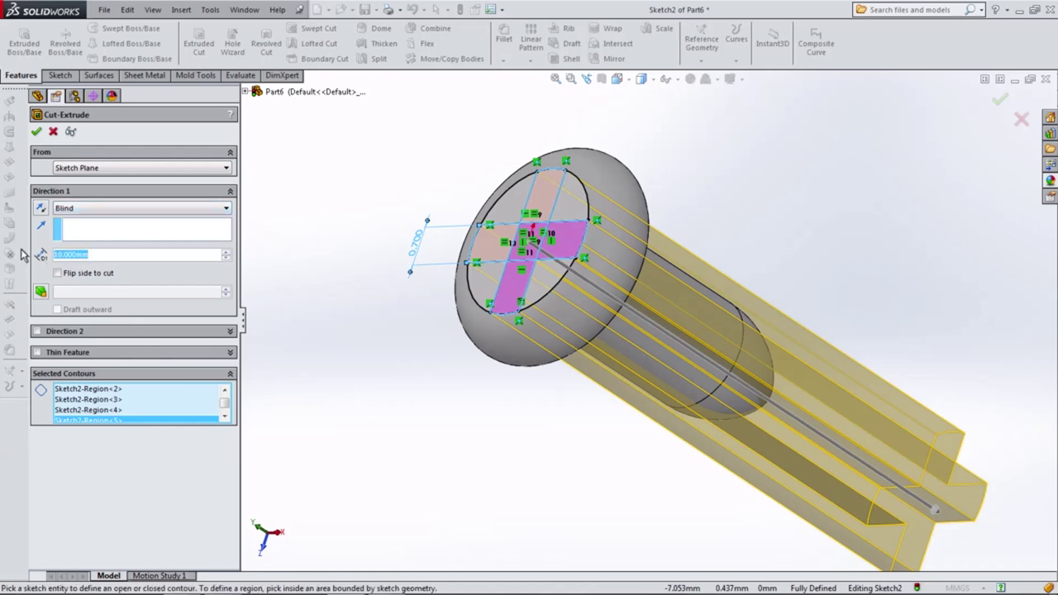
Step: Set the cut depth to 0.8 mm with a 15° draft and confirm the recess
type("0.8")
key("Return")
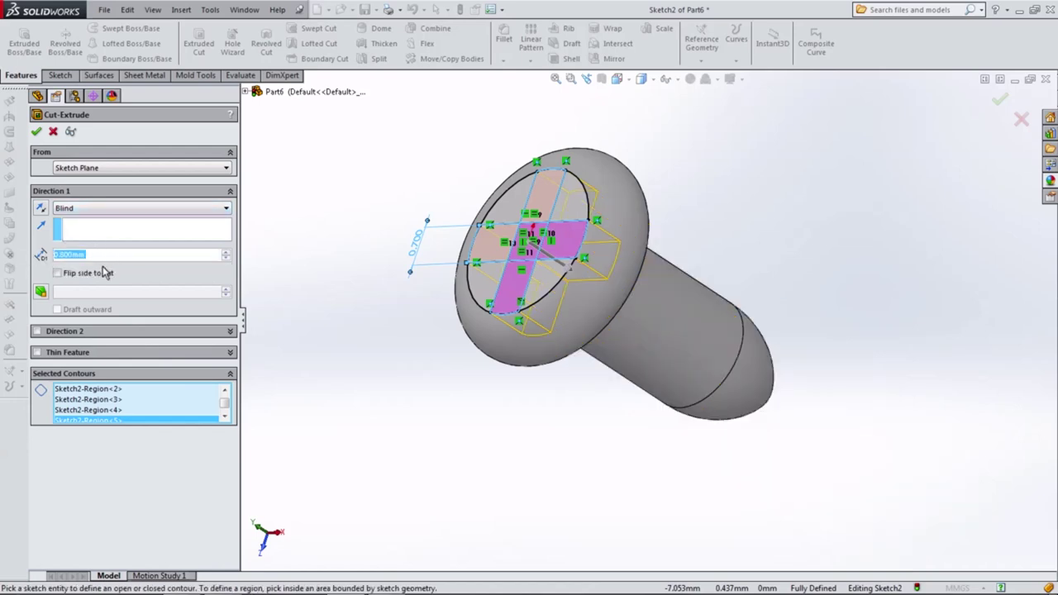
left_click(43, 294)
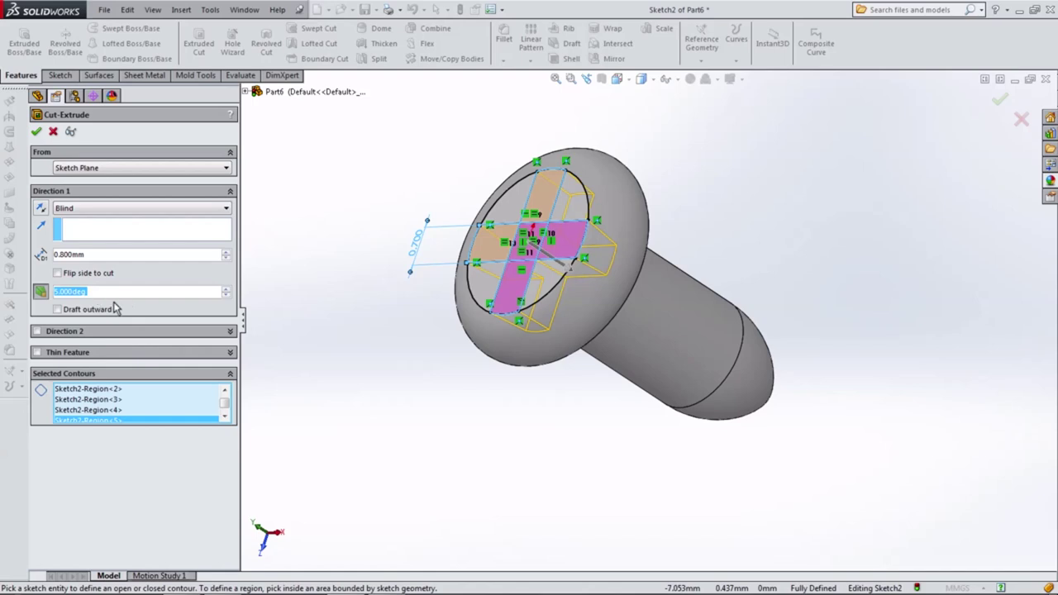
type("15")
key("Return")
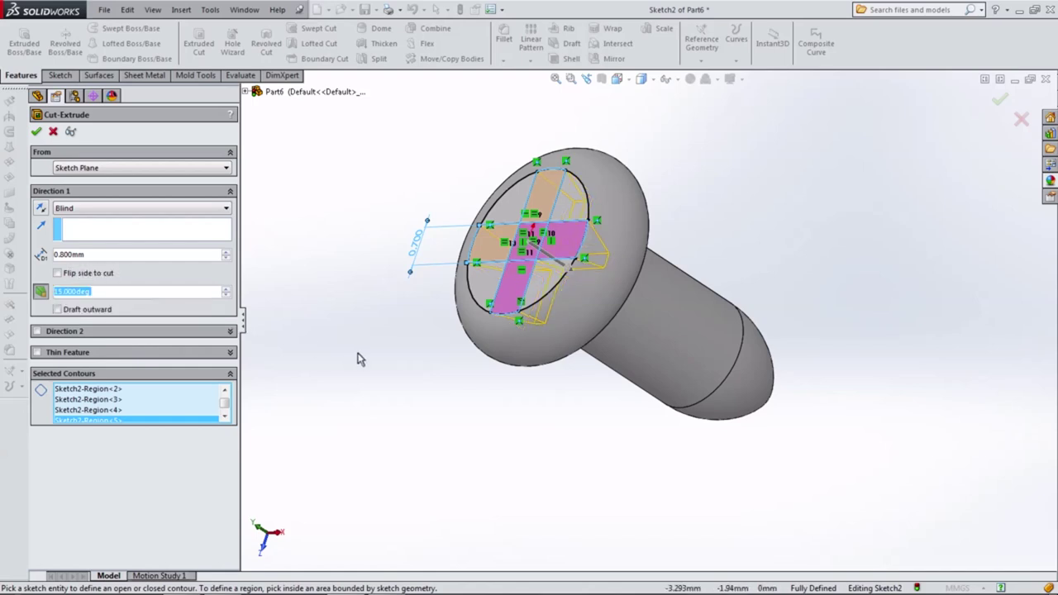
mouse_move(360, 358)
middle_mouse_down()
mouse_move(418, 371)
mouse_move(418, 382)
mouse_move(397, 375)
middle_mouse_up()
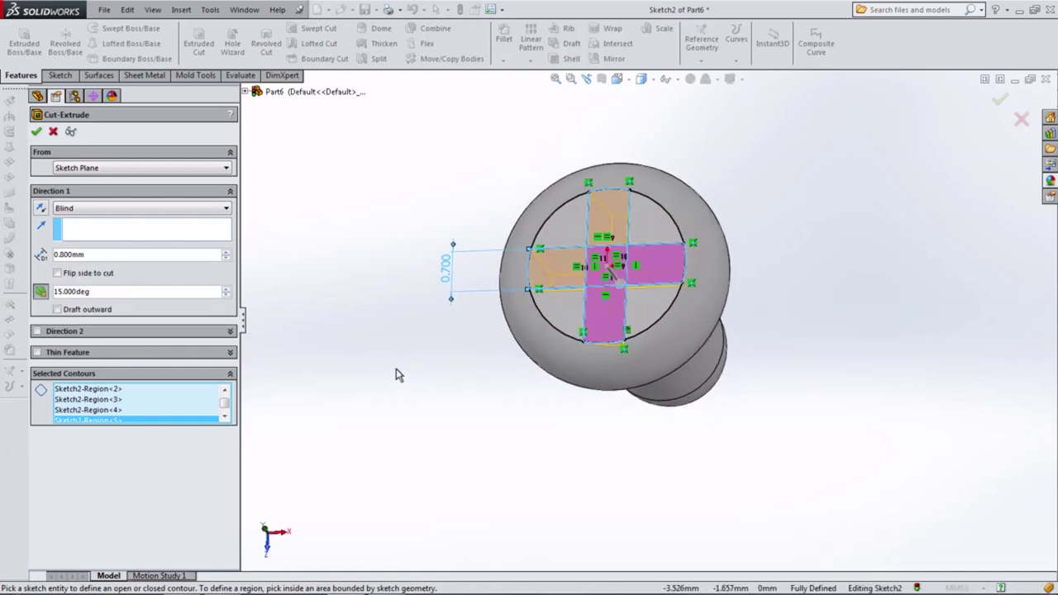
left_click(37, 132)
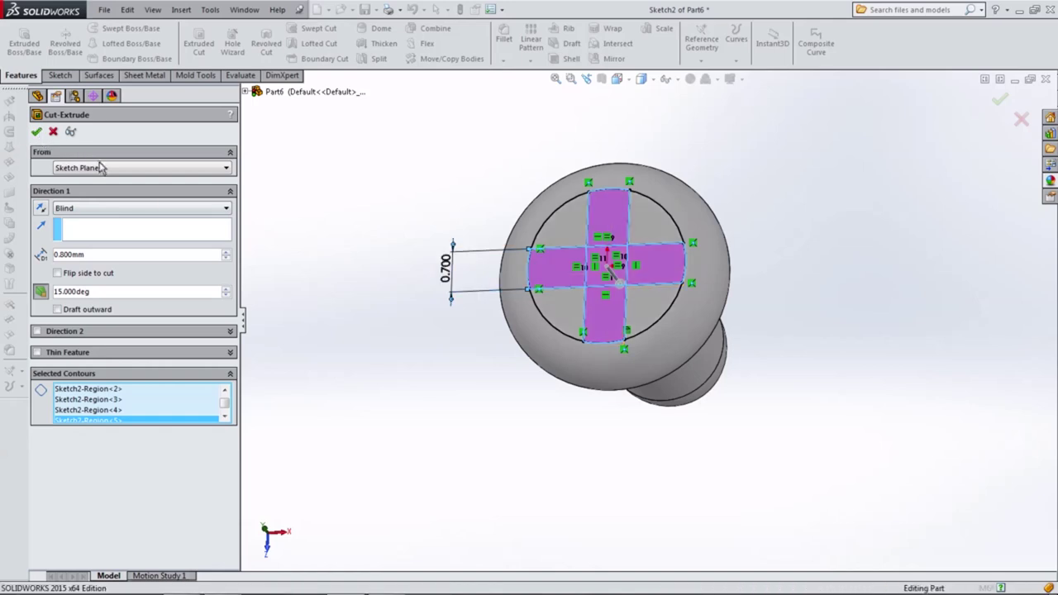
Step: Start a Chamfer feature from the Fillet dropdown
mouse_move(402, 378)
middle_mouse_down()
mouse_move(354, 352)
mouse_move(429, 396)
middle_mouse_up()
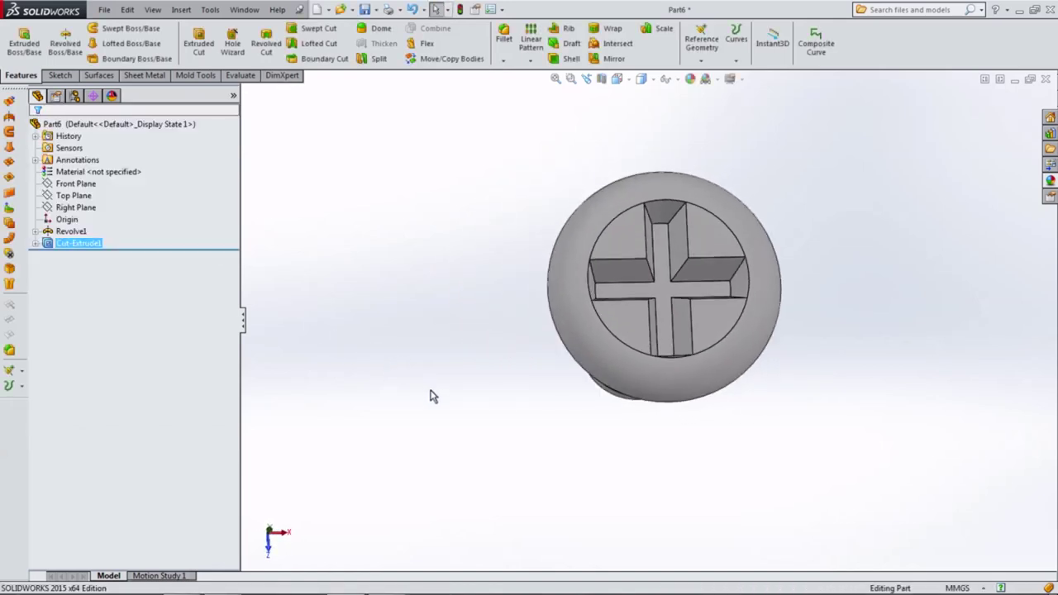
left_click(502, 62)
left_click(534, 90)
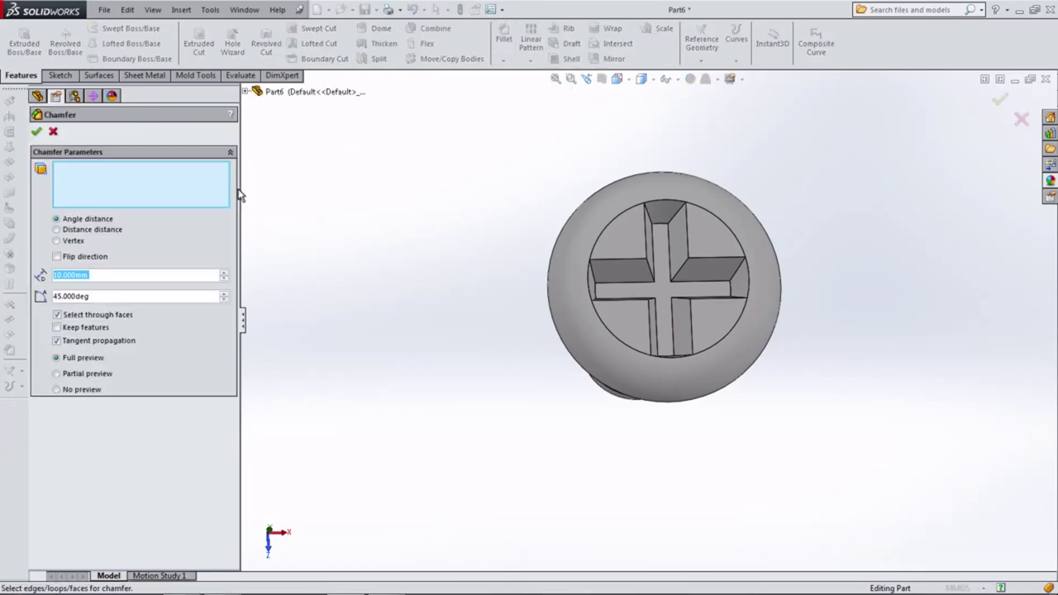
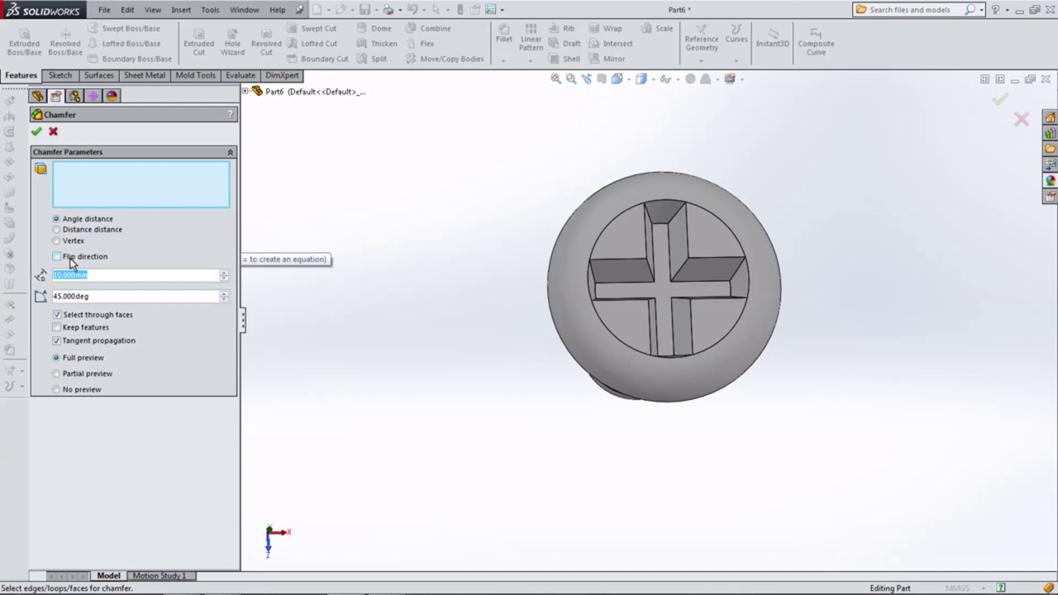
Step: Chamfer the four cross-recess edges of the screw at 0.3 mm
type("0.3")
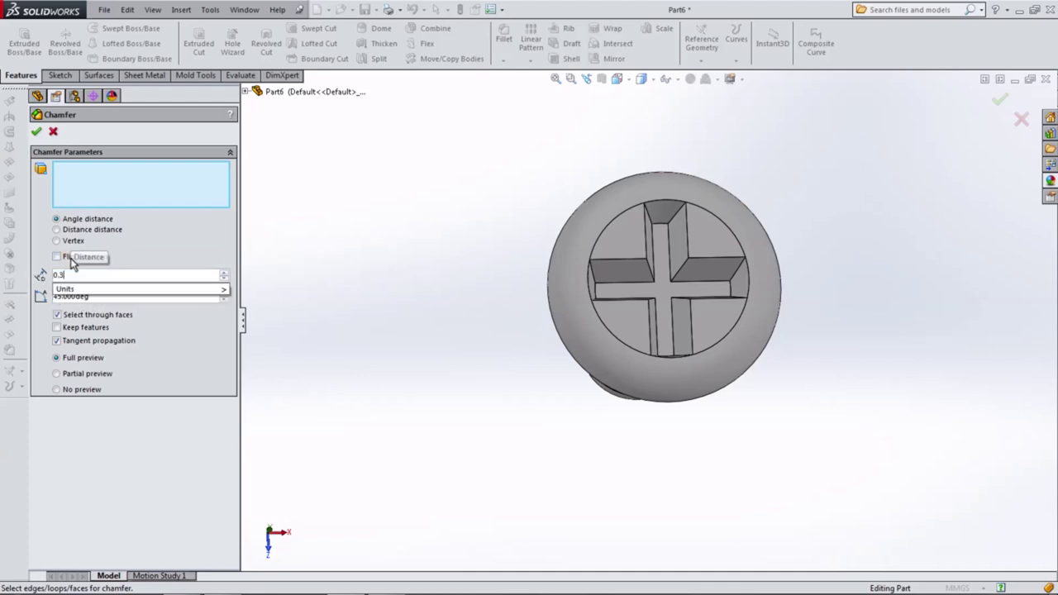
key("Return")
scroll(657, 261, "down", 2)
scroll(657, 261, "down", 3)
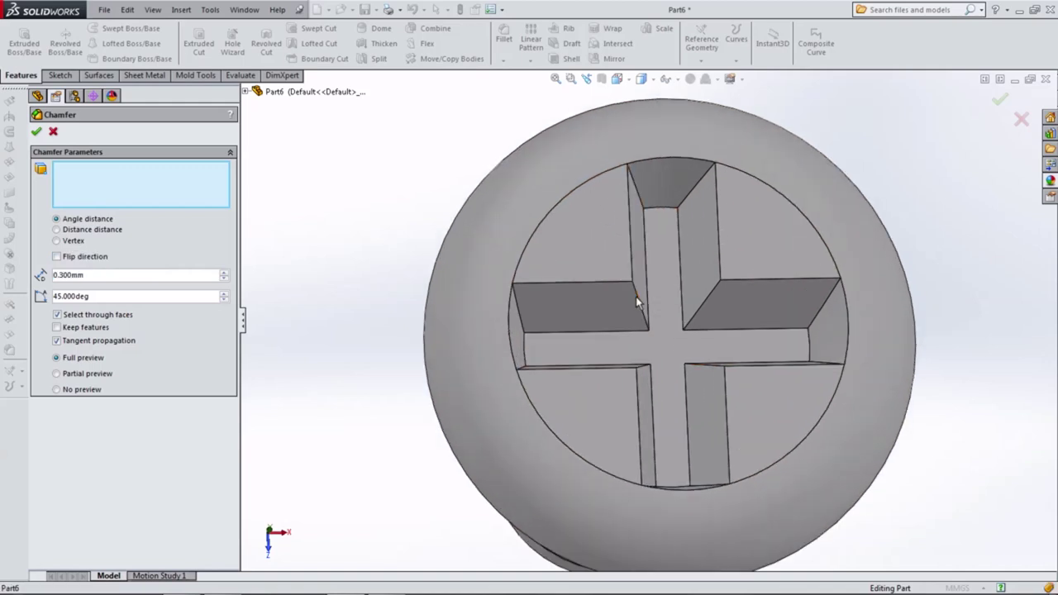
left_click(640, 298)
left_click(713, 294)
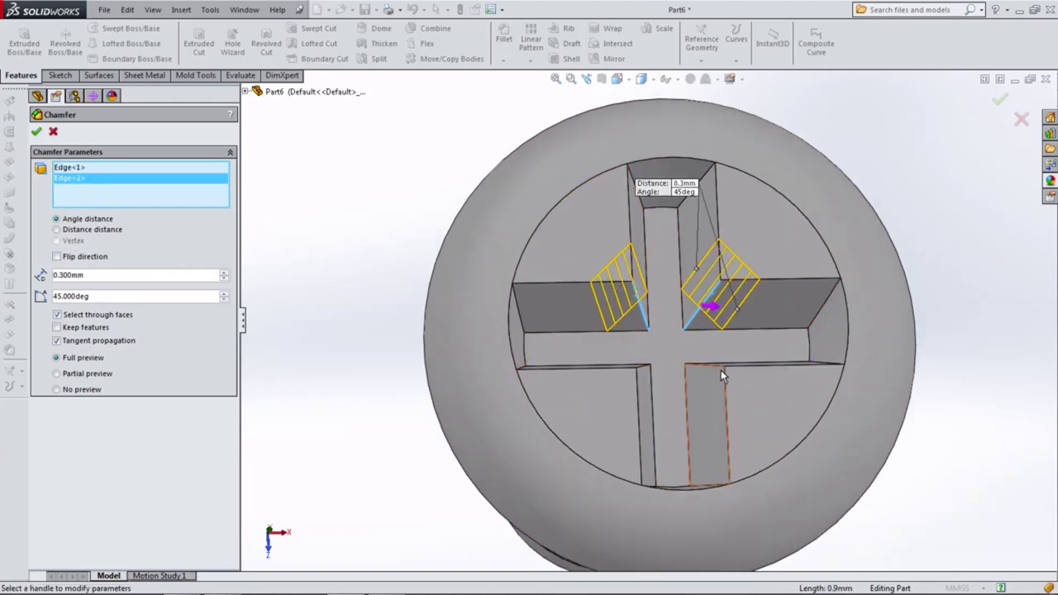
left_click(718, 368)
left_click(634, 364)
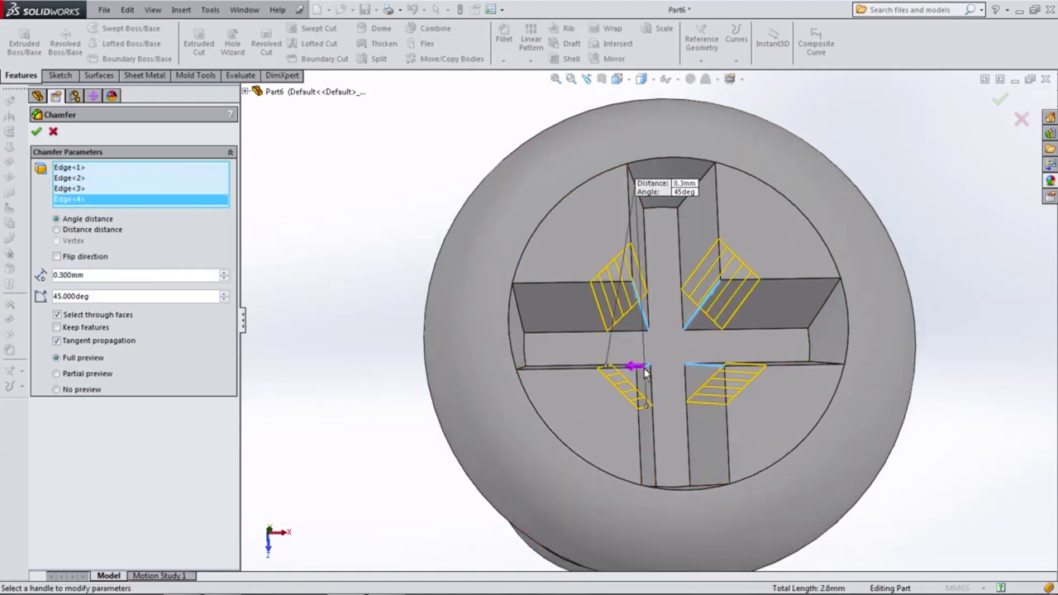
middle_click_drag(350, 281, 320, 300)
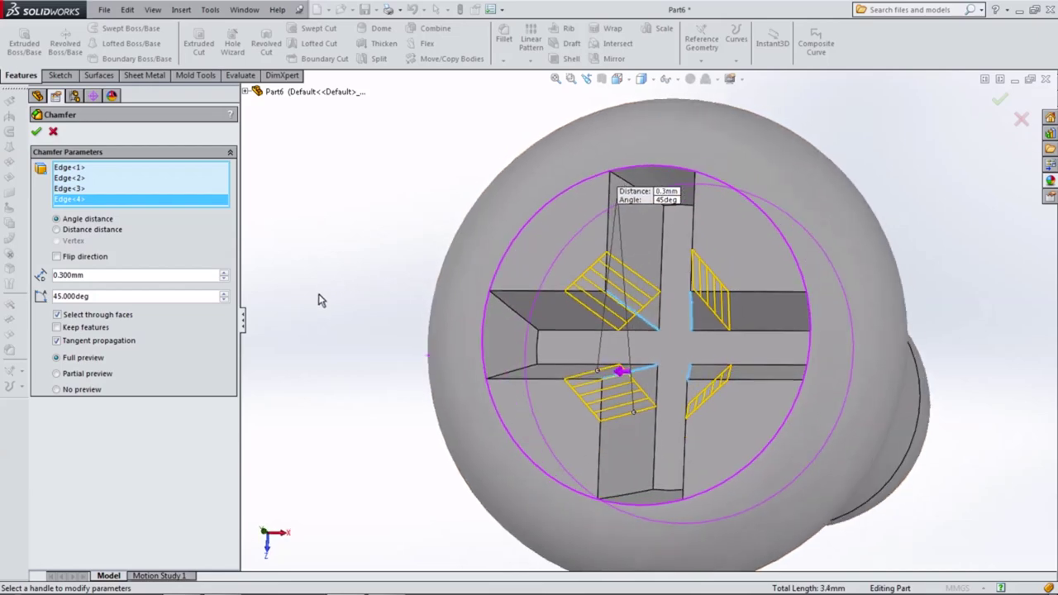
left_click(36, 133)
Step: Inspect the chamfered screw from the Top, Right and Front views, then zoom to fit
middle_click_drag(393, 246, 515, 178)
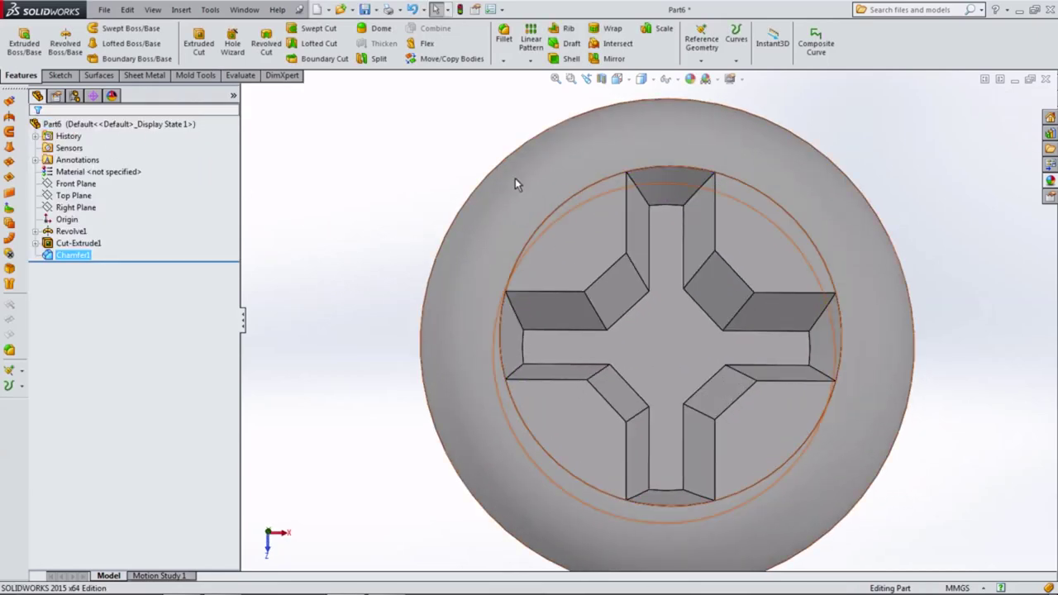
left_click(616, 78)
left_click(635, 111)
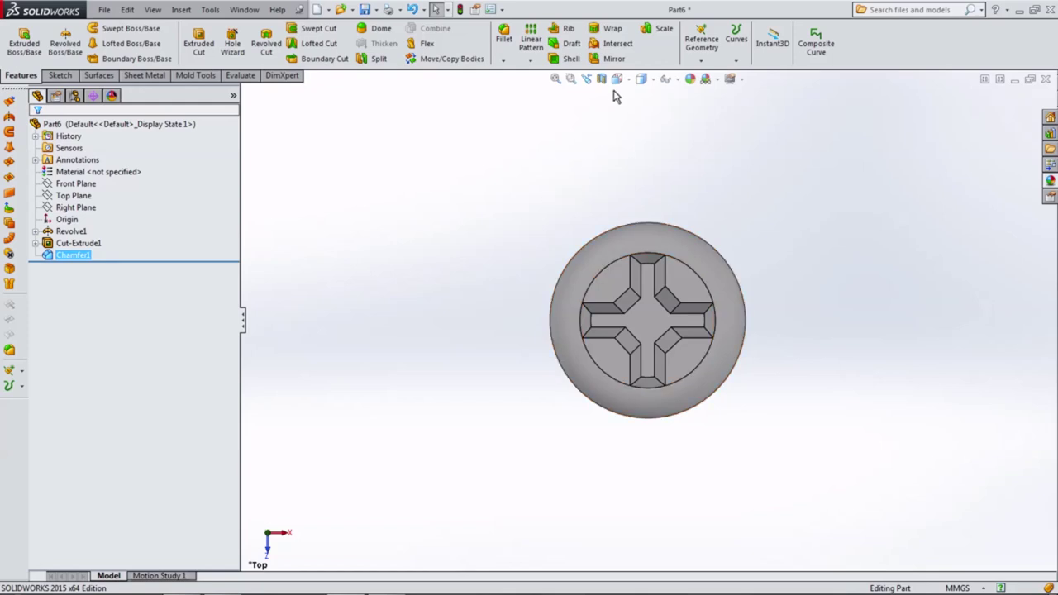
left_click(617, 78)
left_click(652, 128)
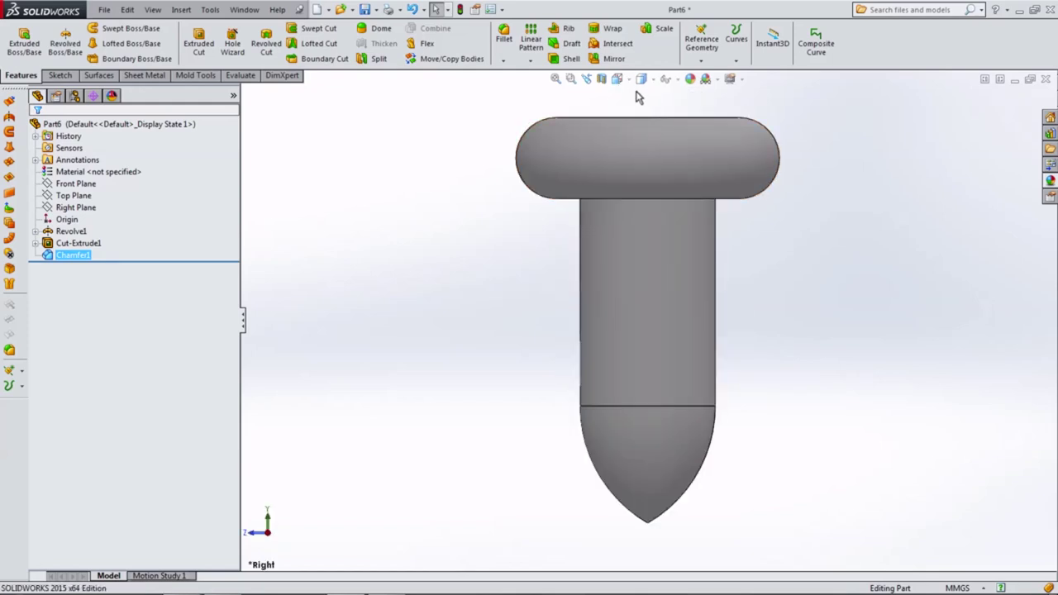
left_click(617, 78)
left_click(635, 129)
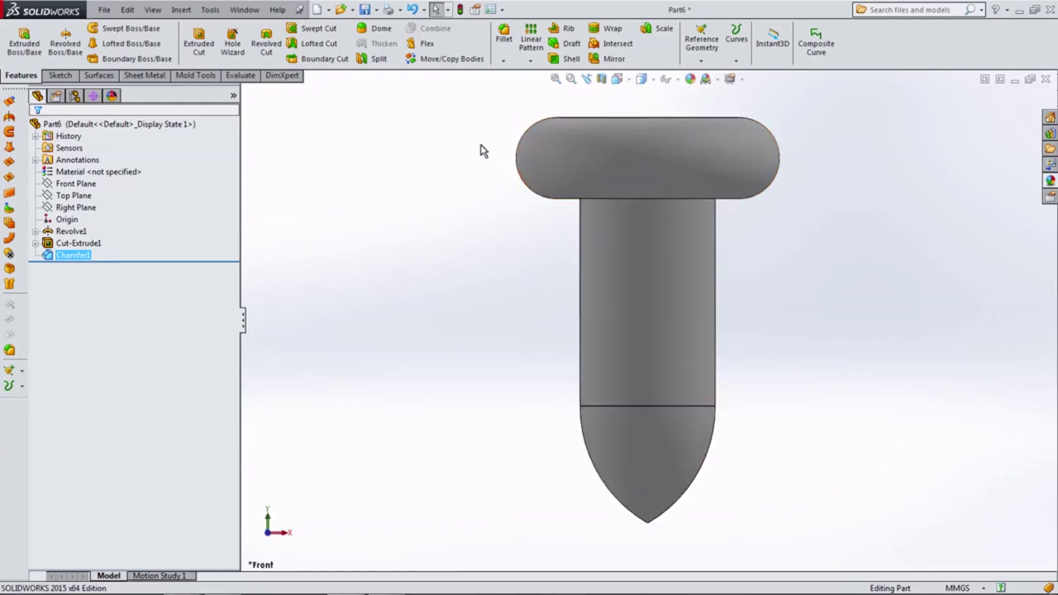
middle_click_drag(479, 149, 416, 275)
key("z")
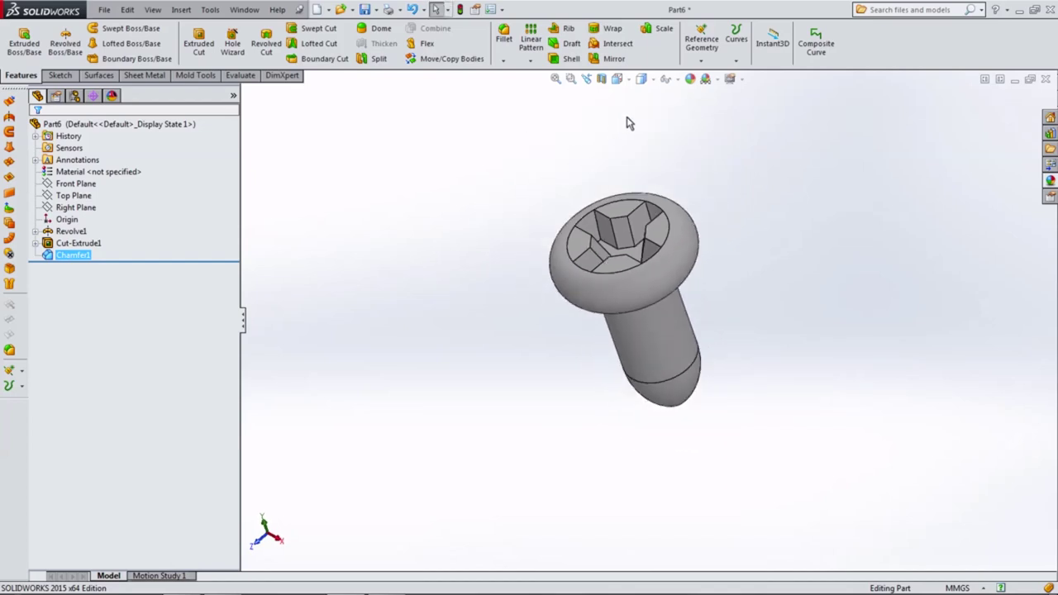
Step: Start Edit Appearance and target the whole screw part instead of Chamfer1
left_click(691, 79)
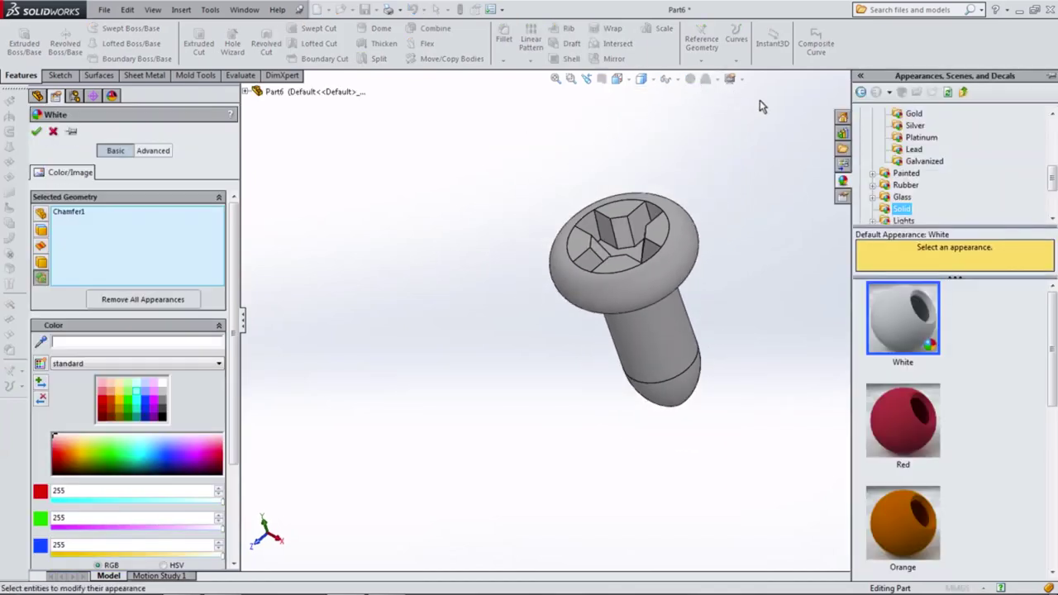
right_click(139, 234)
left_click(165, 243)
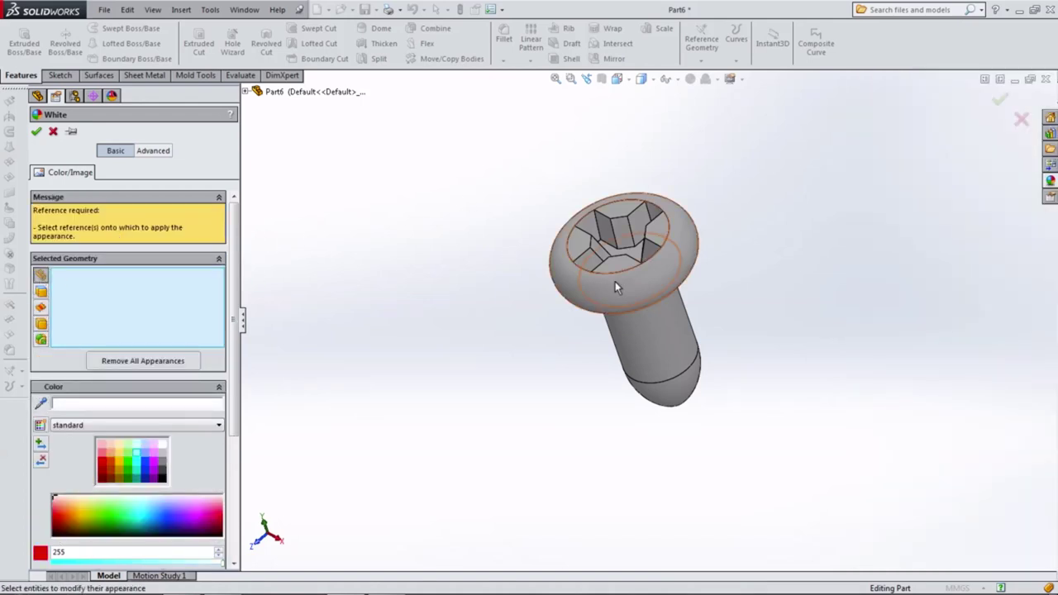
left_click(615, 281)
Step: Apply polished steel from the Metal > Steel appearance library and confirm
left_click(1050, 180)
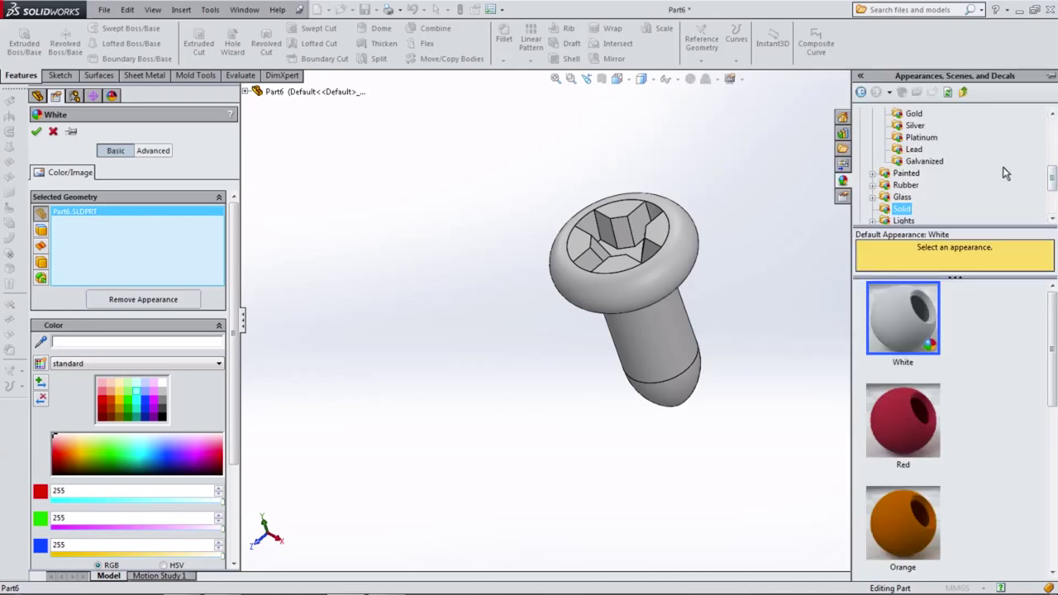
left_click_drag(1053, 182, 1053, 134)
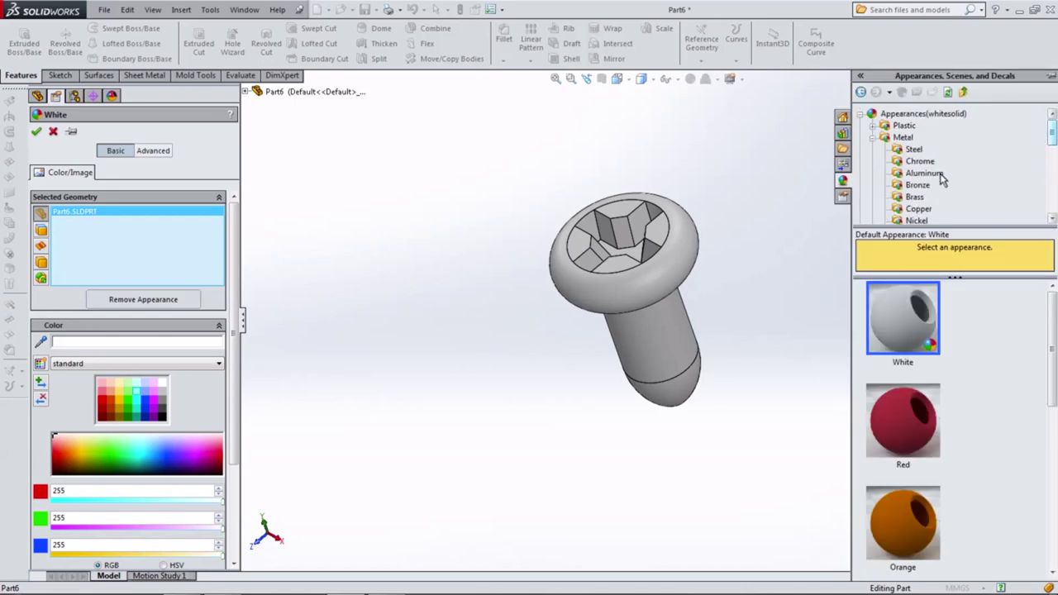
left_click(914, 149)
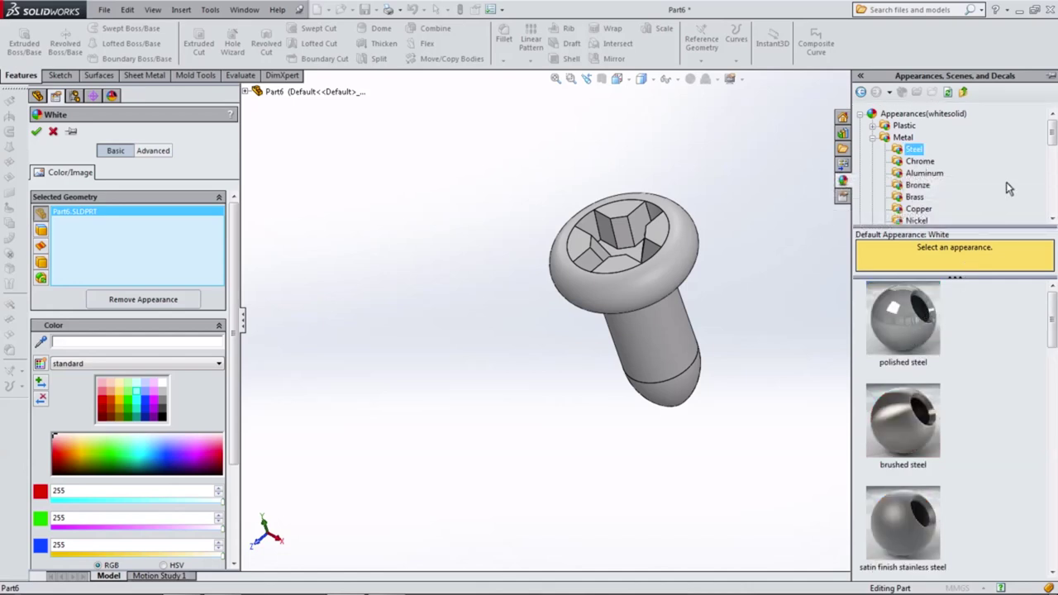
left_click(930, 318)
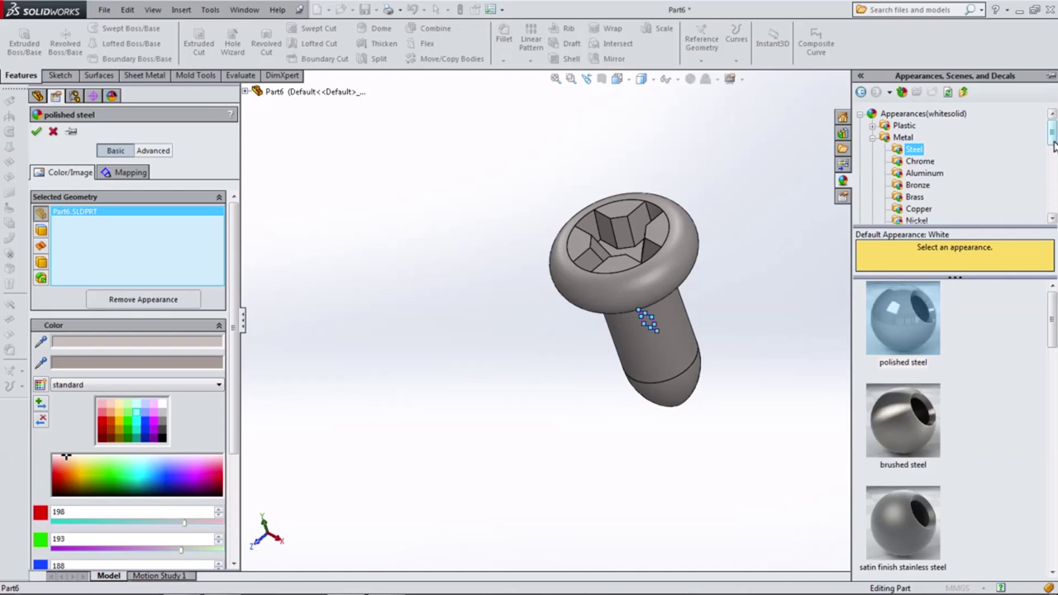
scroll(1055, 148, "down", 1)
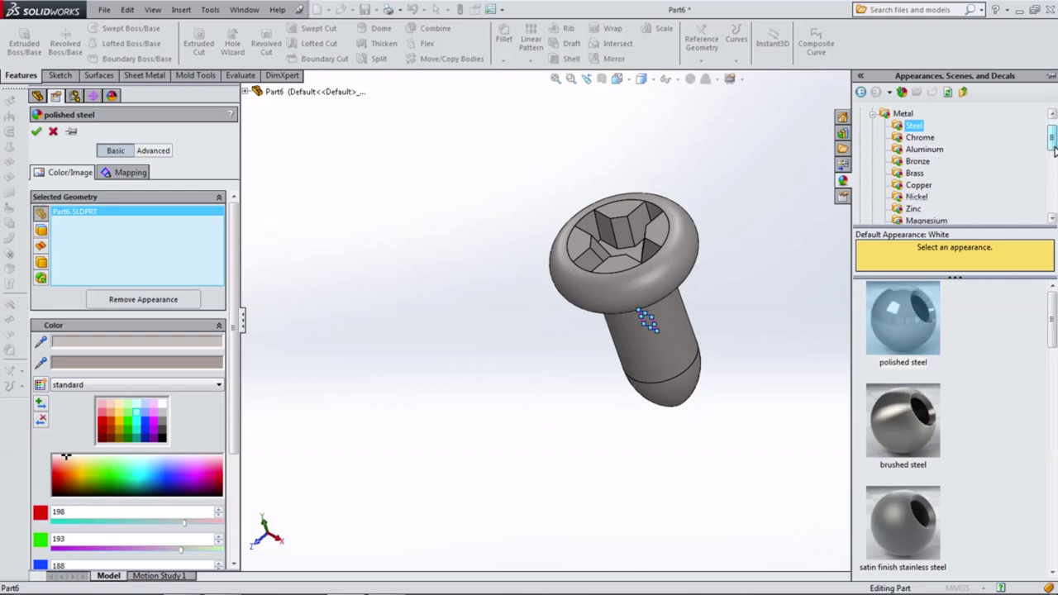
left_click_drag(1054, 149, 1054, 155)
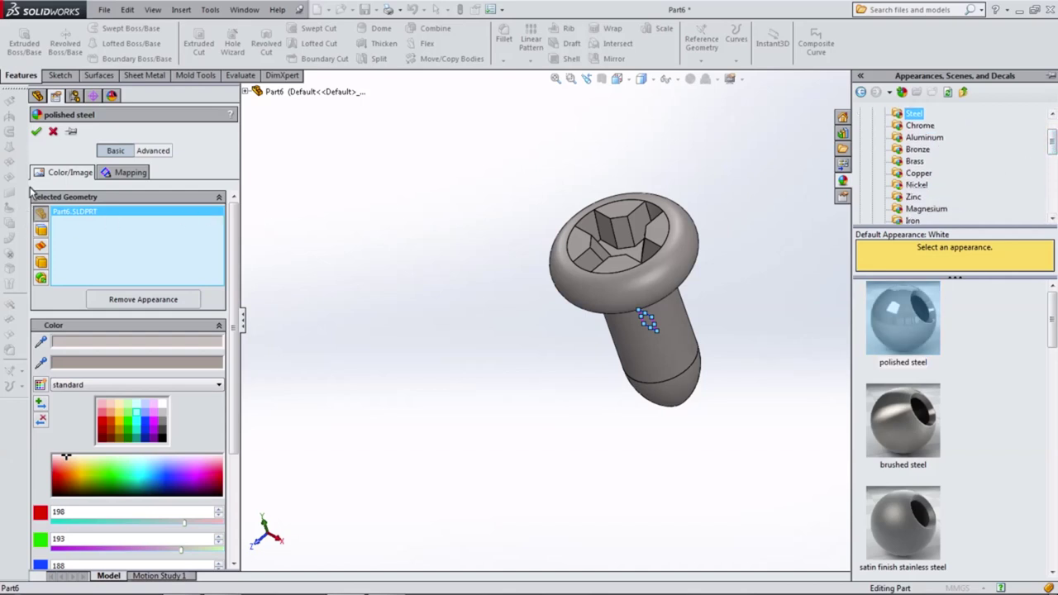
left_click(36, 131)
mouse_move(378, 319)
middle_mouse_down()
mouse_move(515, 289)
mouse_move(498, 236)
middle_mouse_up()
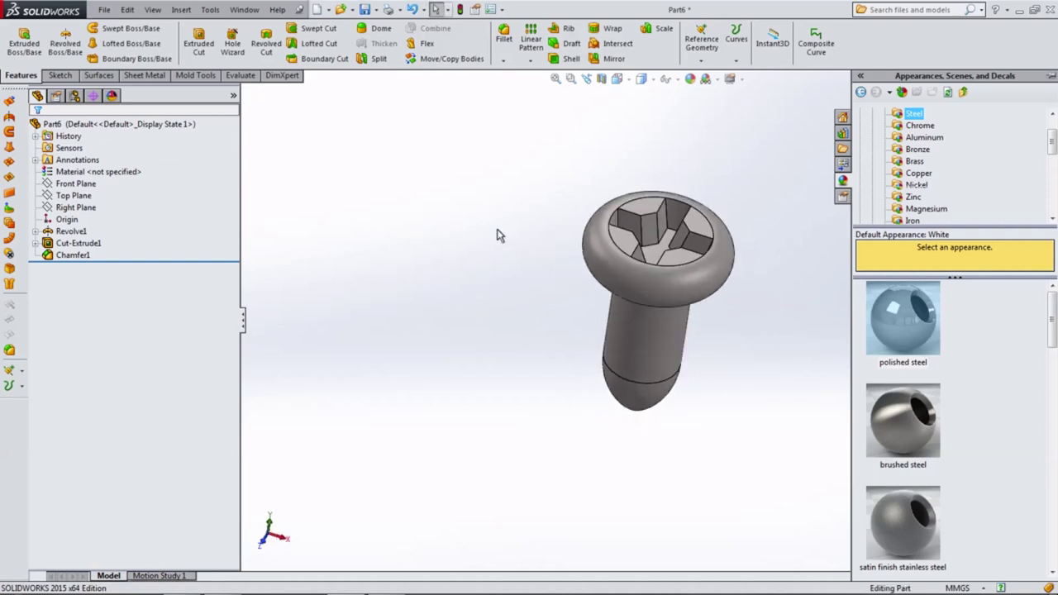
Step: Show the screw isometric and shaded, with RealView Graphics and Shadows In Shaded Mode on
left_click(616, 78)
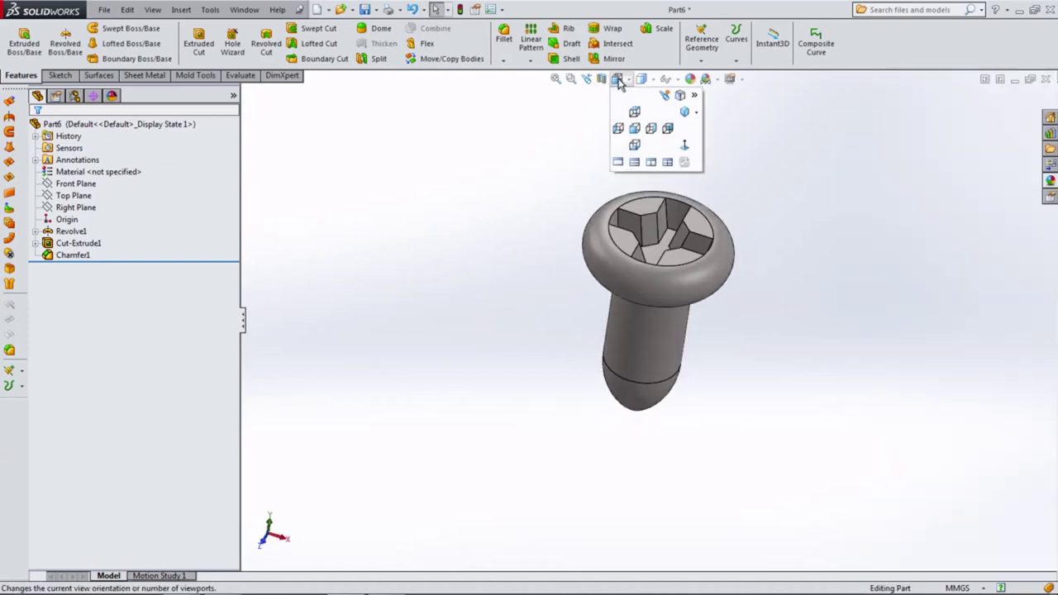
left_click(686, 113)
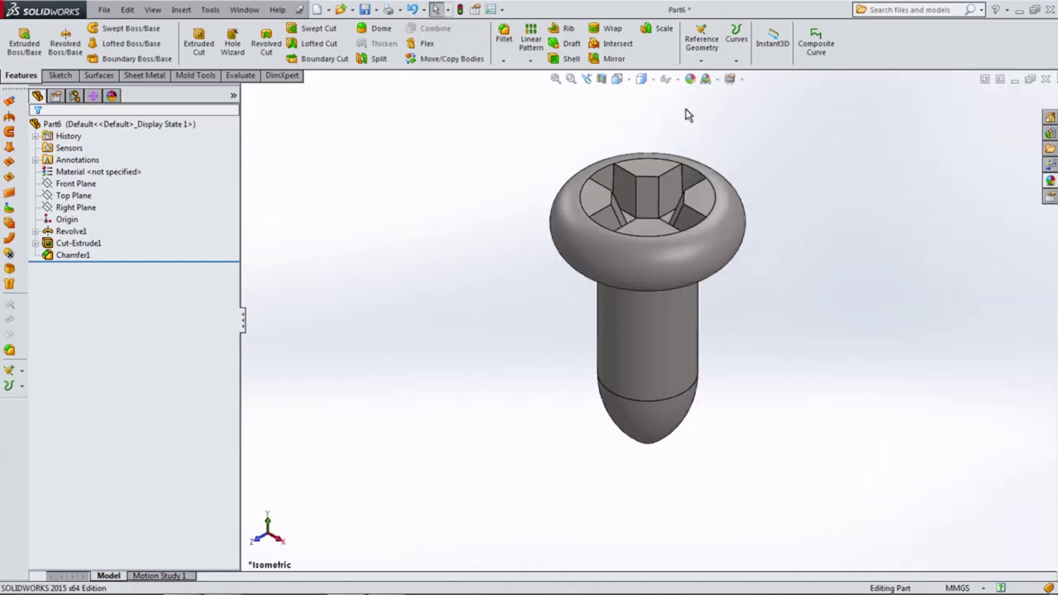
left_click(640, 79)
left_click(647, 115)
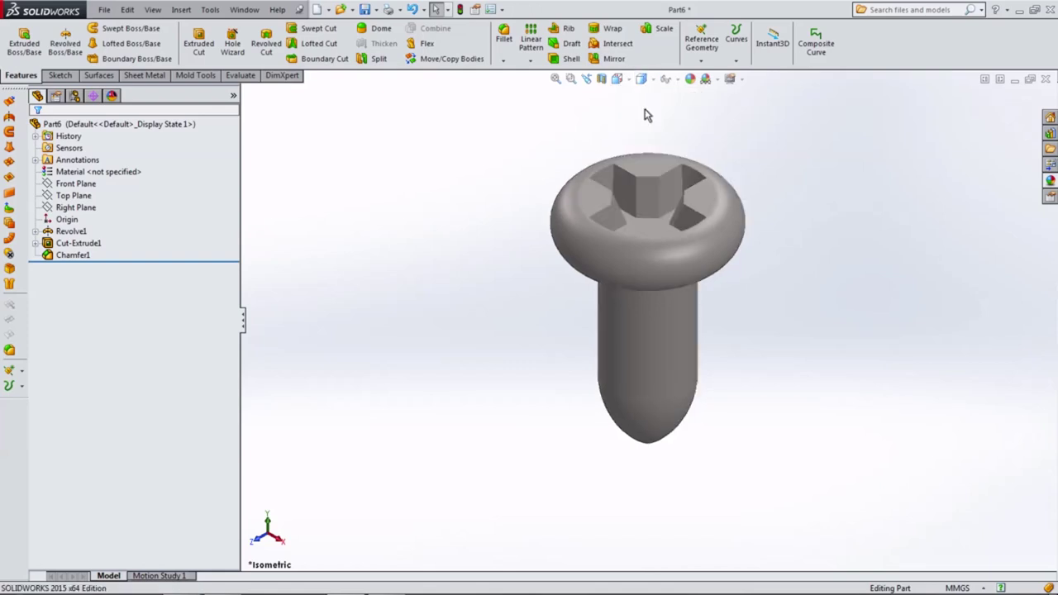
left_click(741, 81)
left_click(773, 95)
left_click(741, 81)
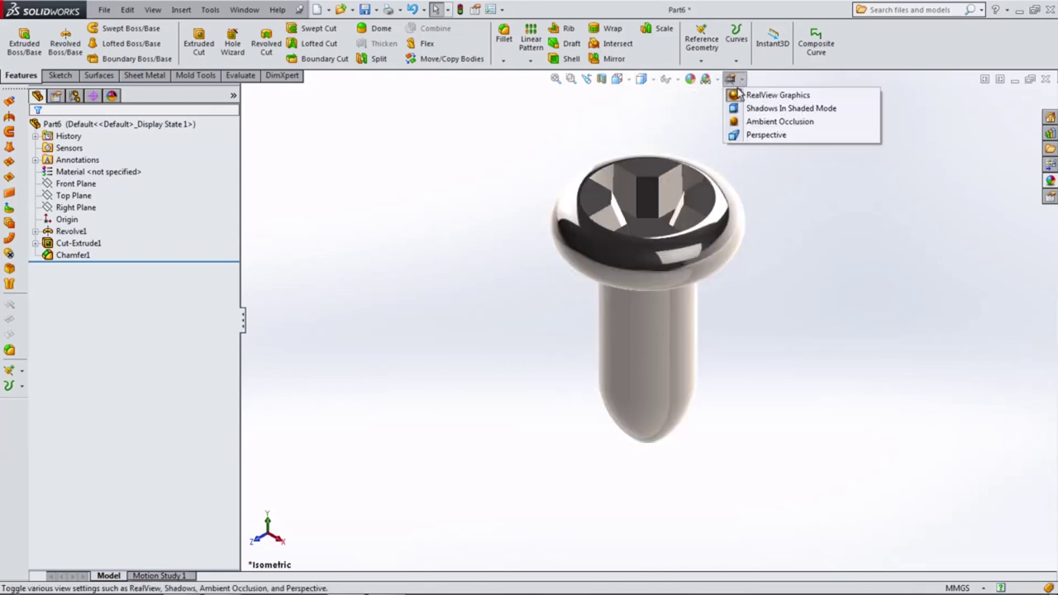
left_click(750, 109)
Step: Orbit to see the shadow, check the front view, and return to isometric
mouse_move(799, 316)
middle_mouse_down()
mouse_move(868, 372)
mouse_move(877, 479)
mouse_move(818, 345)
mouse_move(661, 293)
mouse_move(573, 371)
mouse_move(558, 402)
mouse_move(677, 394)
mouse_move(609, 341)
middle_mouse_up()
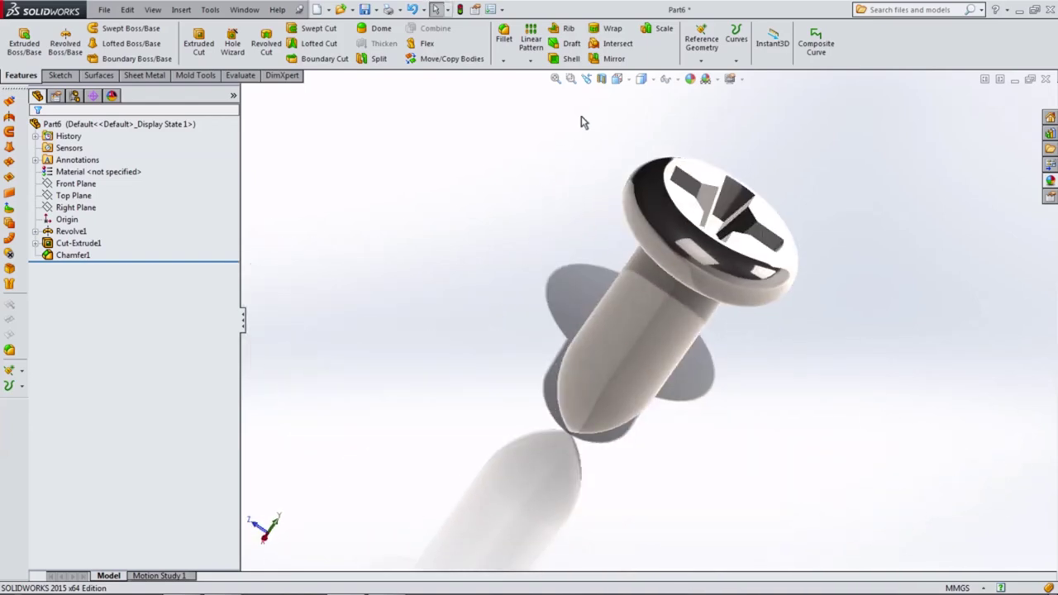
left_click(617, 79)
left_click(630, 138)
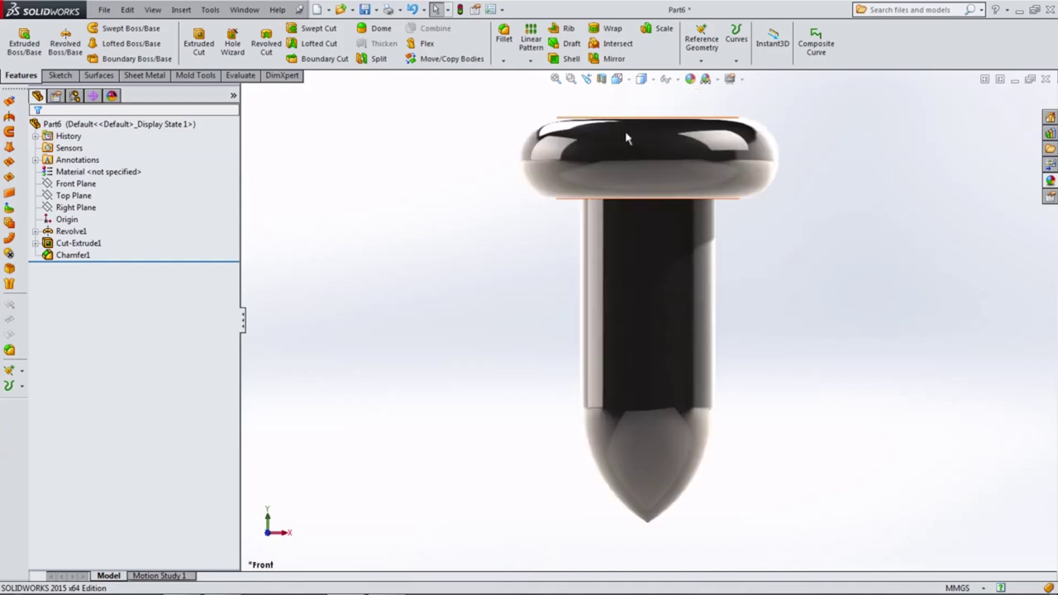
left_click(624, 80)
left_click(684, 112)
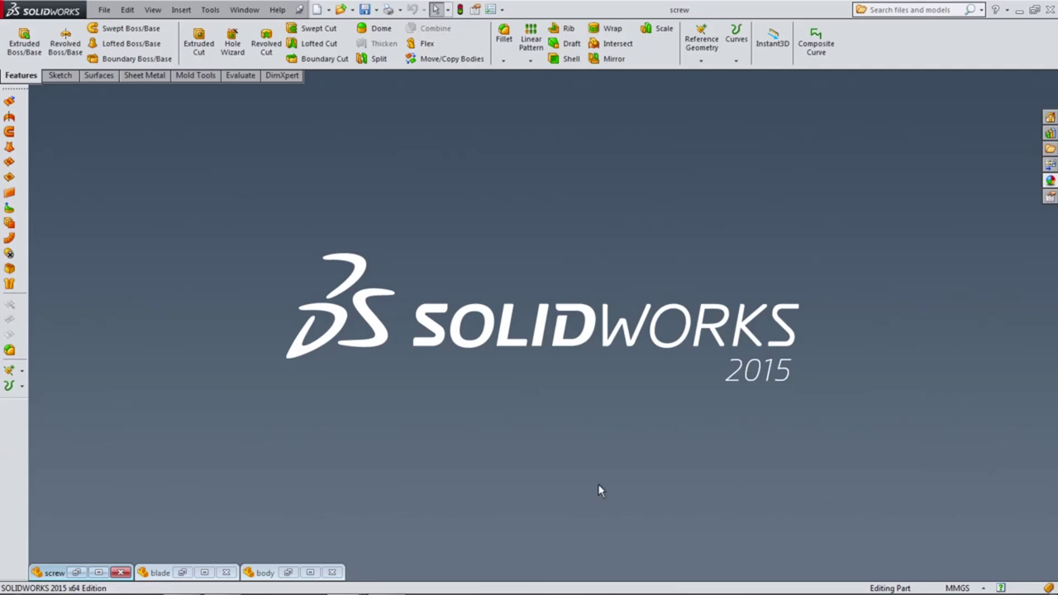
Step: Review the body and blade parts by orbiting each, then minimise both
left_click(312, 572)
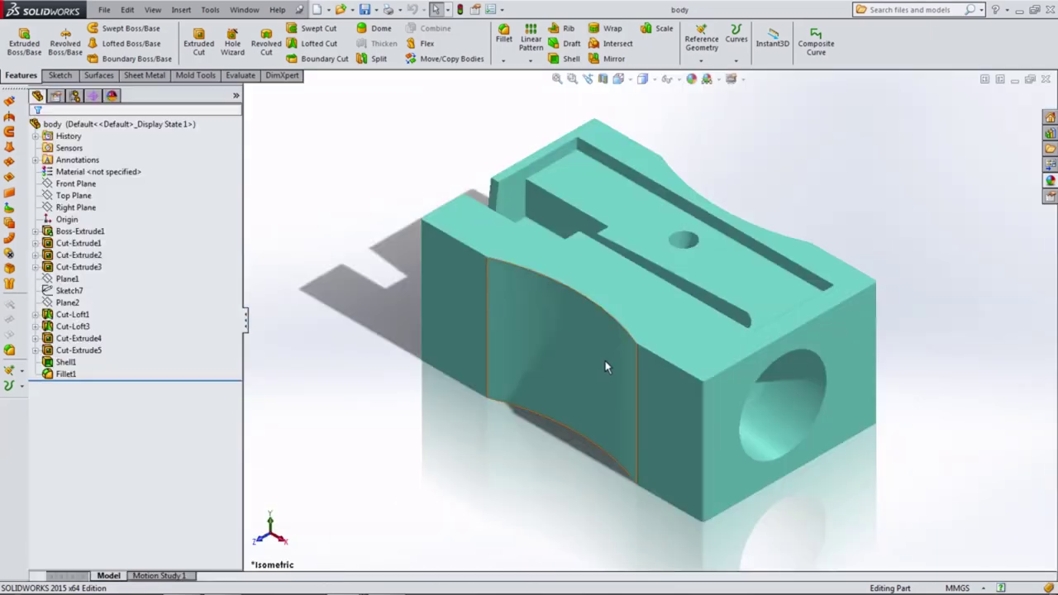
mouse_move(946, 210)
middle_mouse_down()
mouse_move(846, 265)
mouse_move(1001, 260)
mouse_move(1015, 284)
mouse_move(906, 325)
mouse_move(912, 297)
middle_mouse_up()
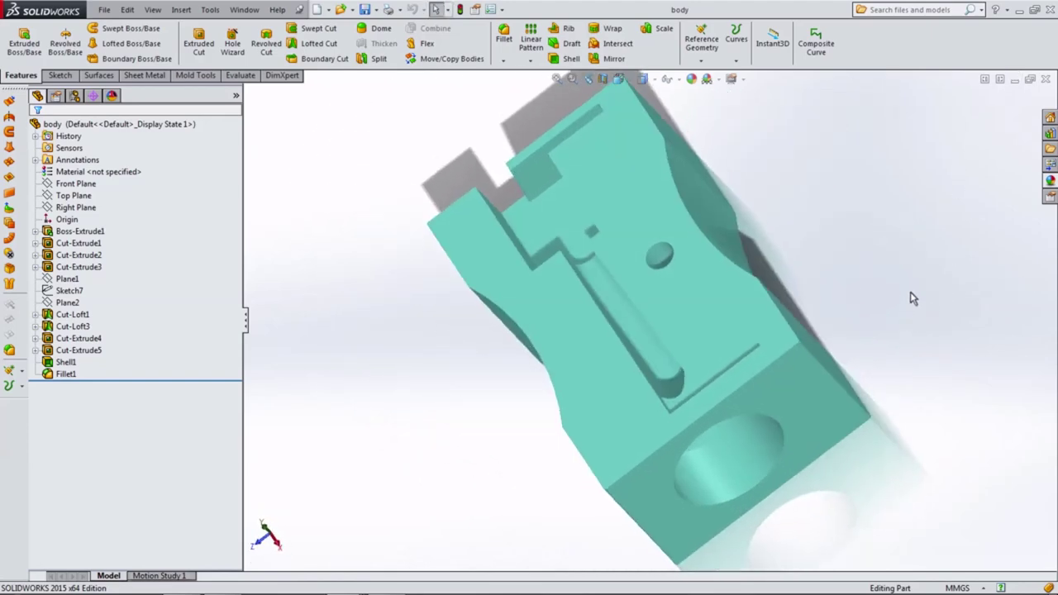
left_click(1014, 80)
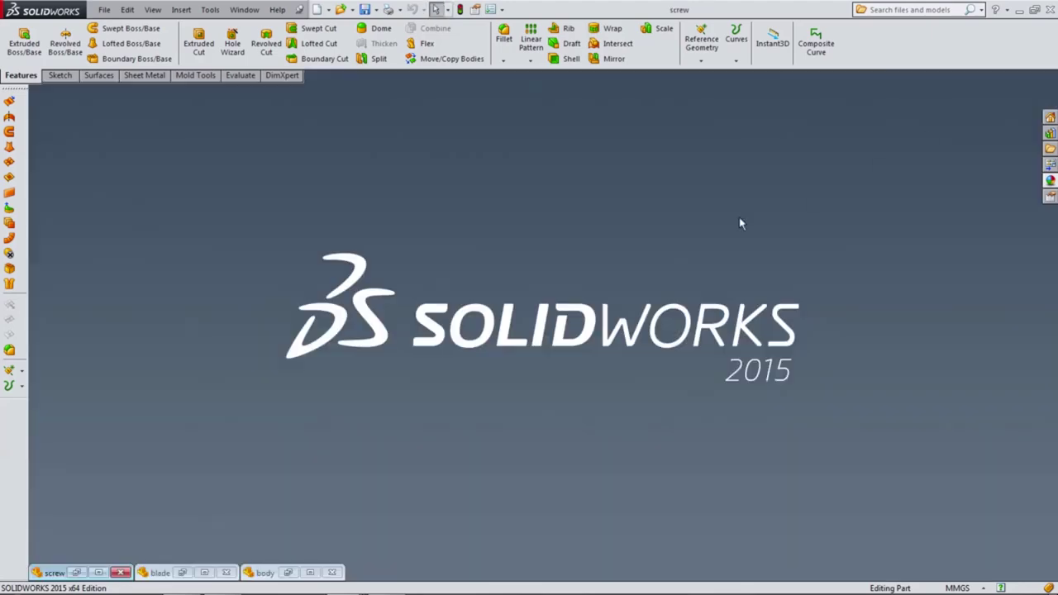
left_click(204, 572)
mouse_move(561, 381)
middle_mouse_down()
mouse_move(537, 398)
mouse_move(493, 319)
mouse_move(633, 307)
middle_mouse_up()
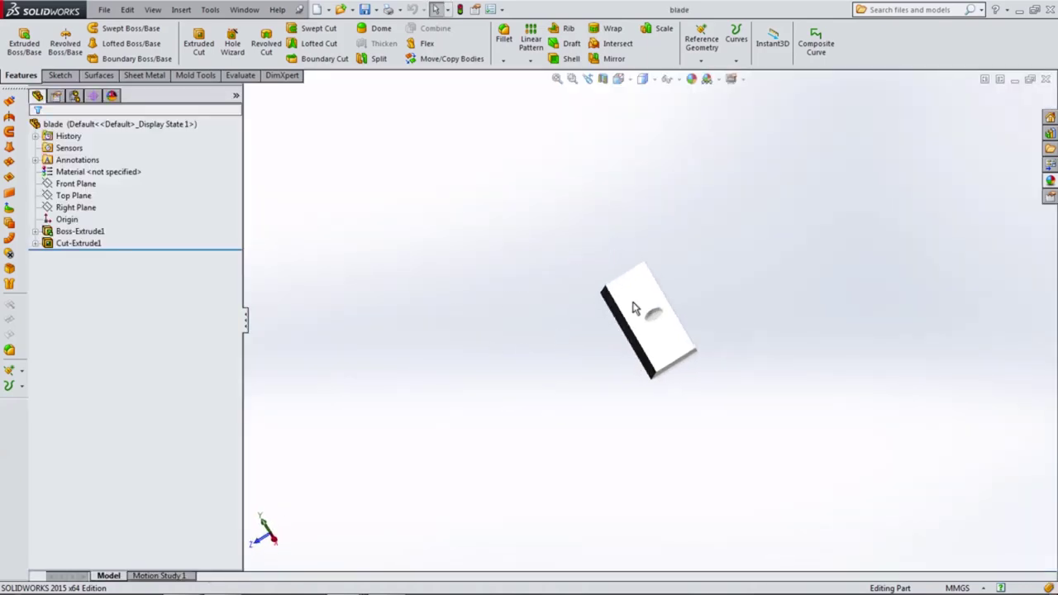
left_click(1014, 80)
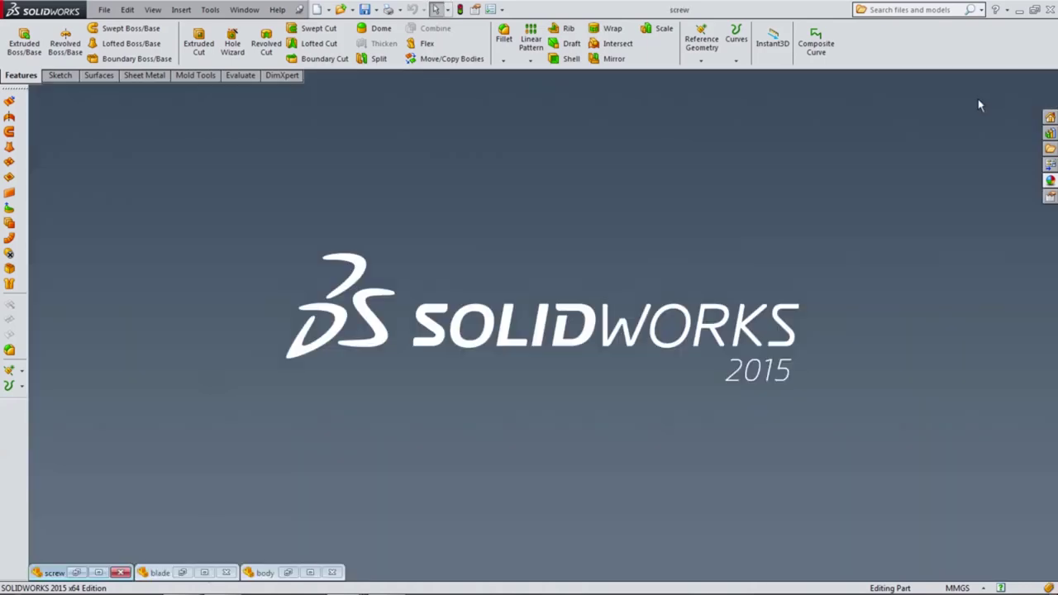
Step: Orbit the screw, minimise it, and start a new document
left_click(98, 573)
mouse_move(609, 364)
middle_mouse_down()
mouse_move(709, 338)
mouse_move(625, 397)
mouse_move(604, 432)
mouse_move(647, 337)
mouse_move(637, 358)
mouse_move(926, 176)
middle_mouse_up()
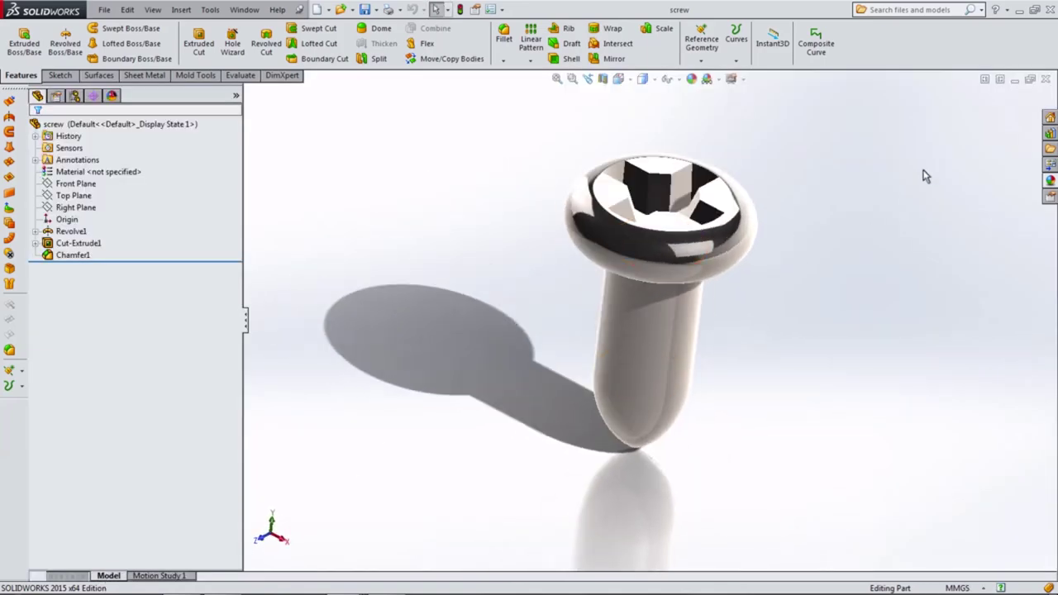
left_click(1015, 80)
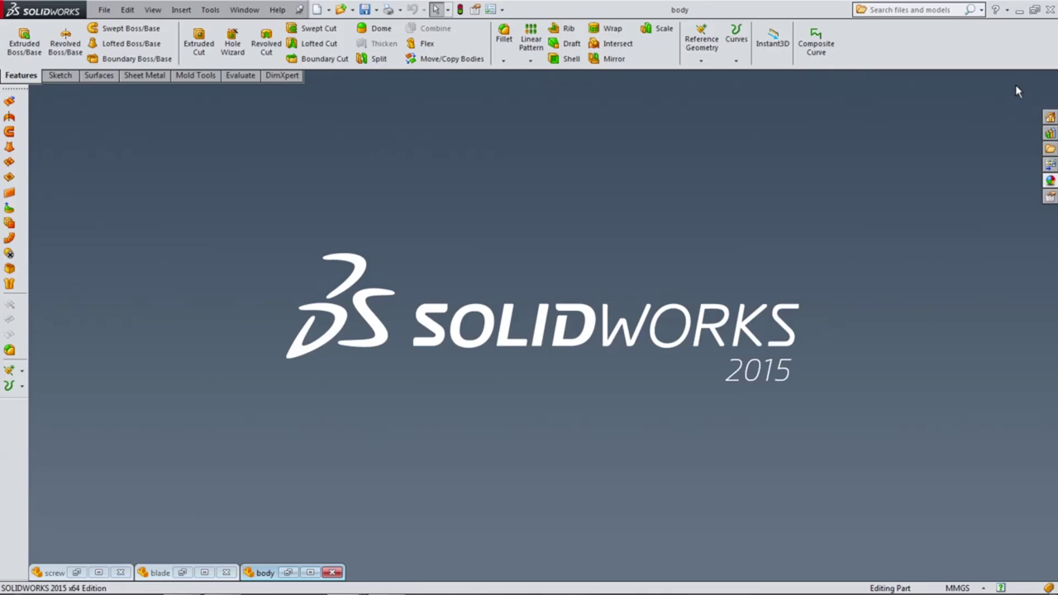
left_click(319, 10)
Step: Create a new assembly and insert the body part into it
left_click(272, 332)
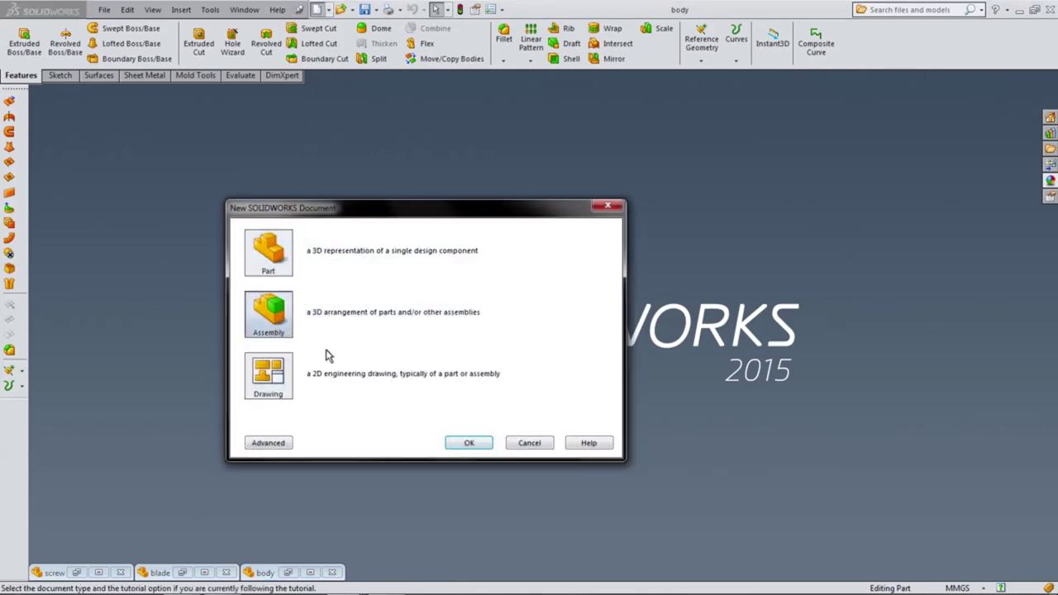
left_click(467, 443)
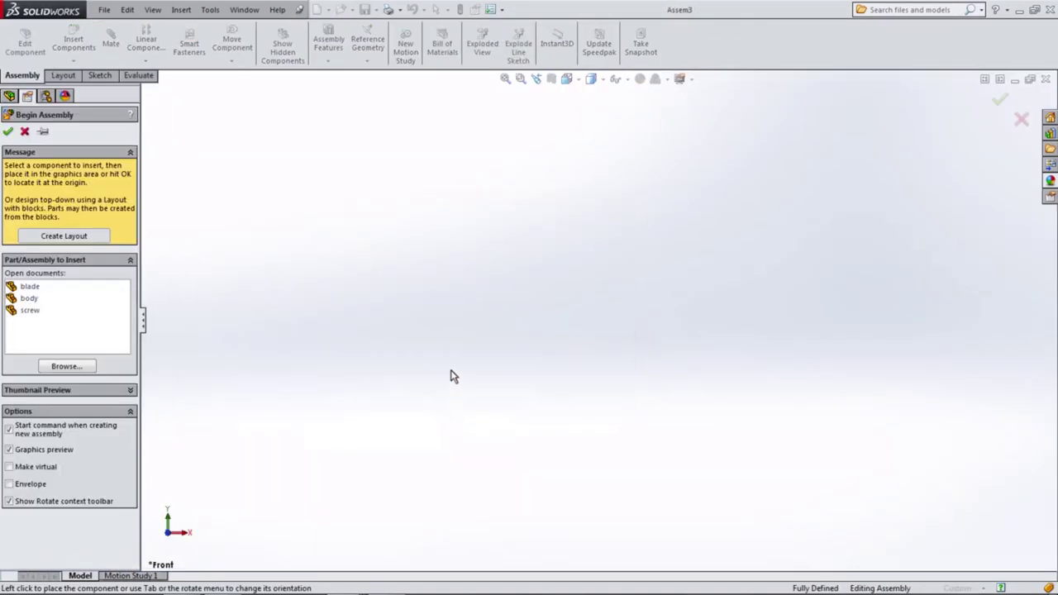
left_click(26, 301)
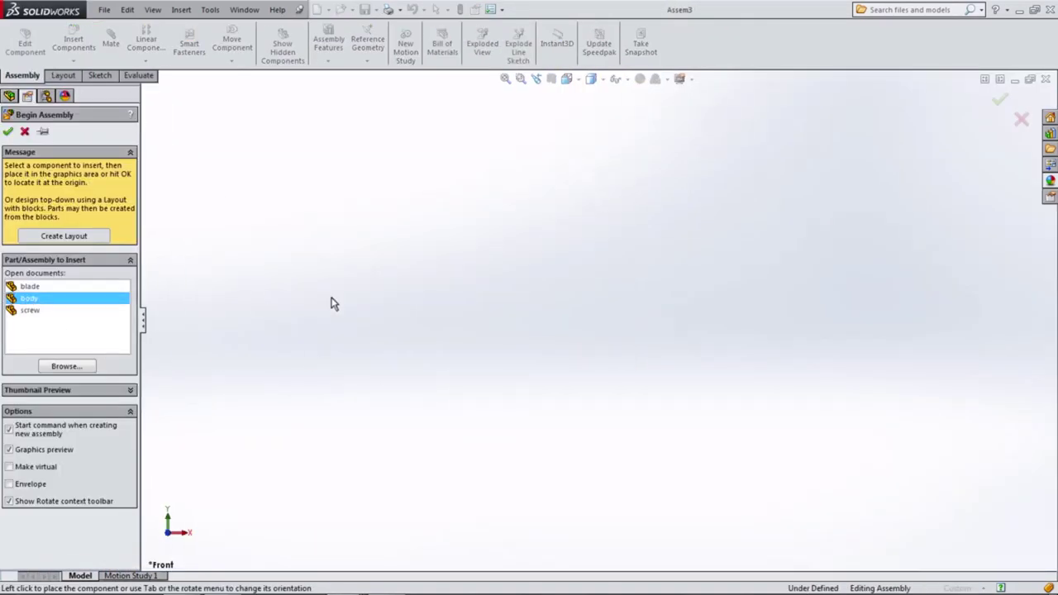
left_click(603, 301)
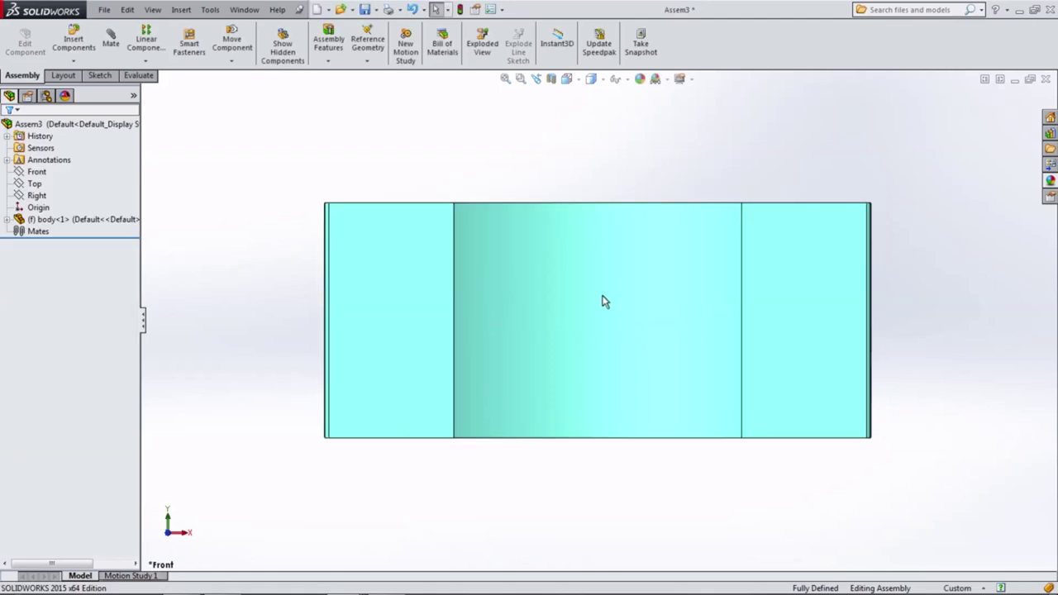
Step: Toggle RealView graphics and shaded-mode shadows for the assembly view
scroll(574, 225, "down", 2)
mouse_move(575, 225)
middle_mouse_down()
mouse_move(528, 351)
mouse_move(570, 348)
middle_mouse_up()
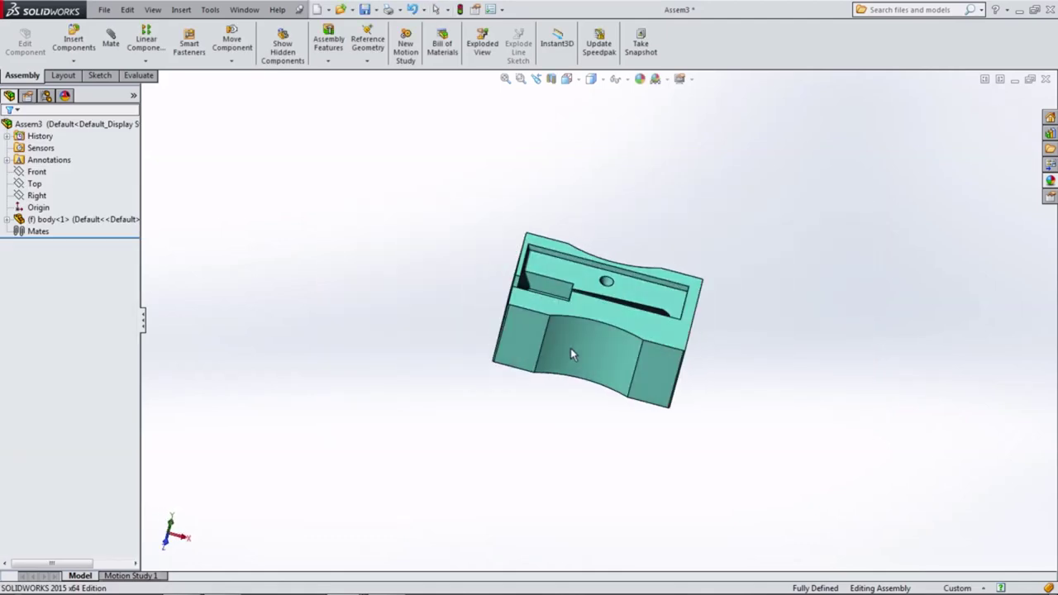
left_click(679, 79)
left_click(703, 93)
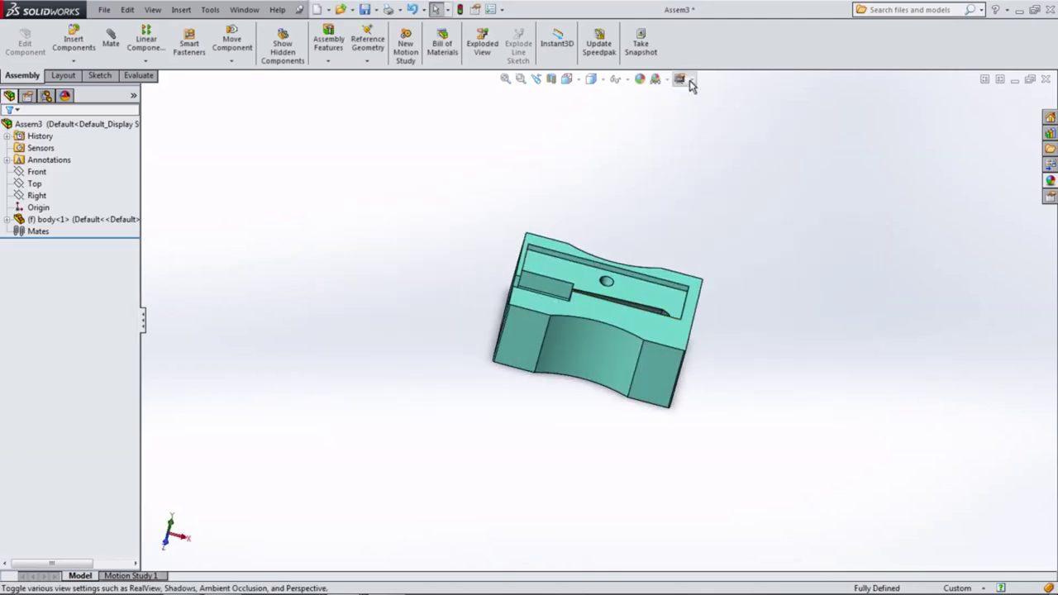
left_click(691, 81)
left_click(711, 108)
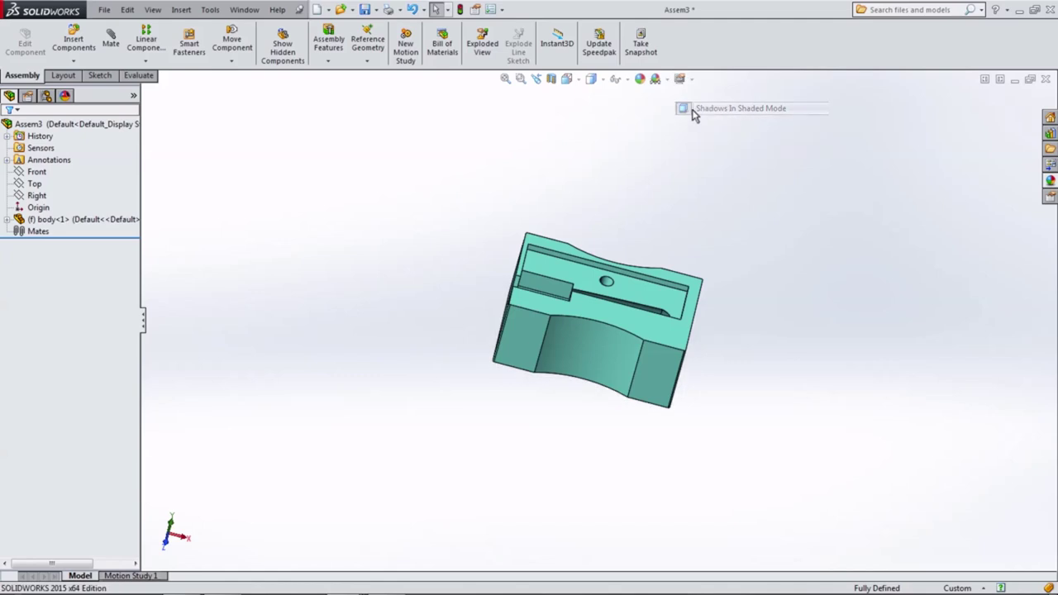
Step: Float the body and mate its origin to the assembly origin
right_click(67, 224)
left_click(79, 343)
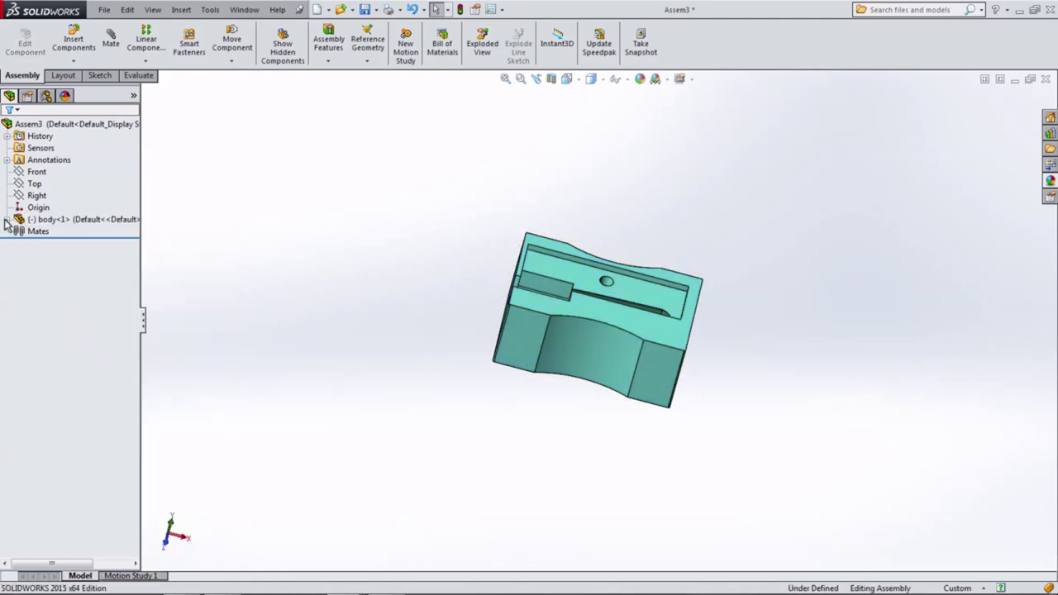
left_click(7, 220)
left_click(50, 315)
left_click(35, 207, "ctrl")
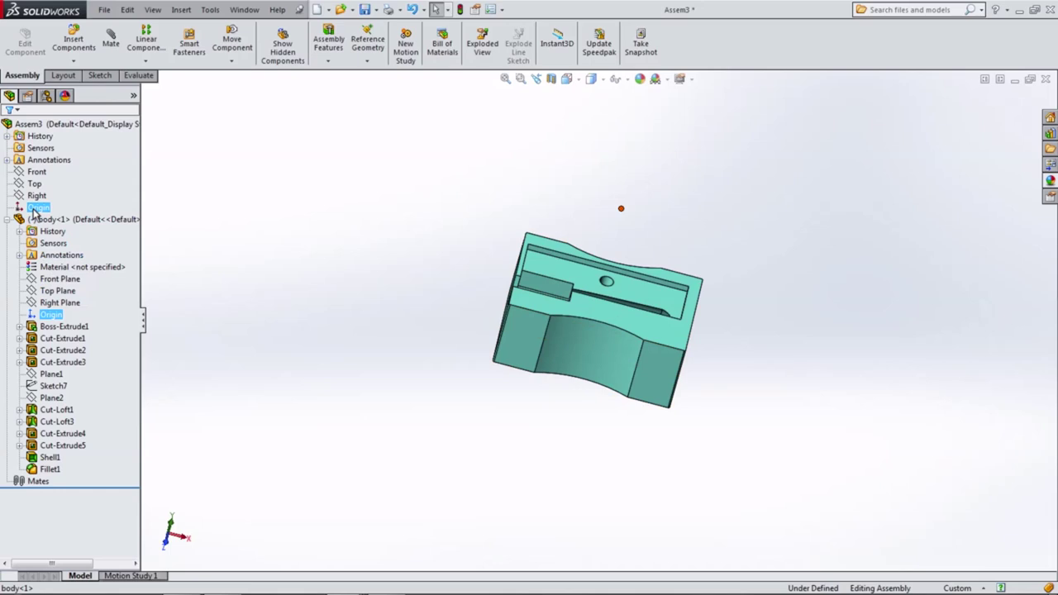
left_click(110, 45)
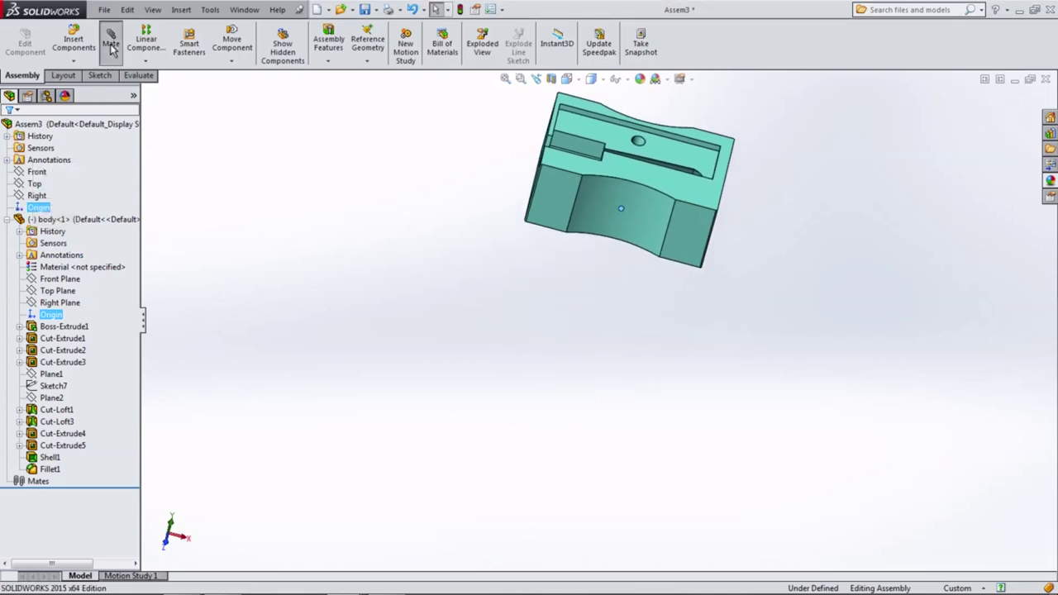
left_click(8, 131)
left_click(7, 132)
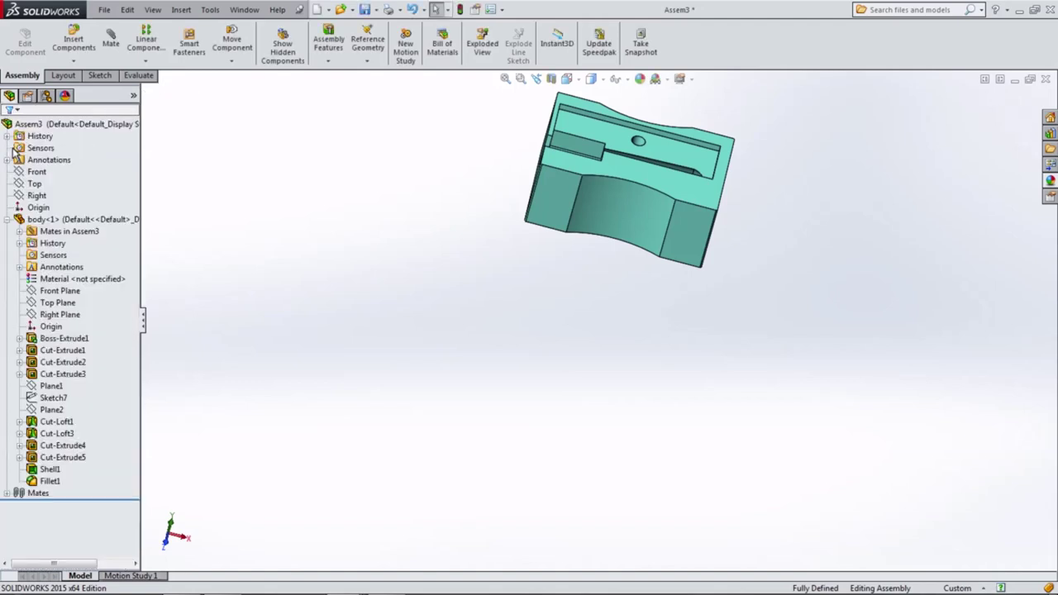
Step: Fix the body component in place
right_click(45, 222)
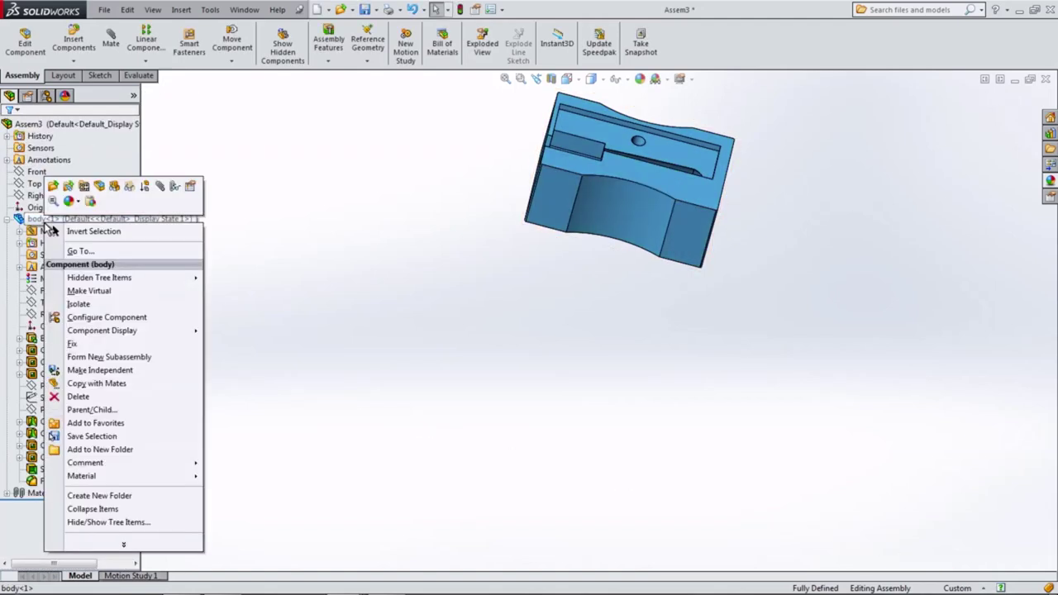
left_click(72, 343)
mouse_move(438, 378)
middle_mouse_down()
mouse_move(336, 285)
mouse_move(408, 335)
mouse_move(442, 400)
middle_mouse_up()
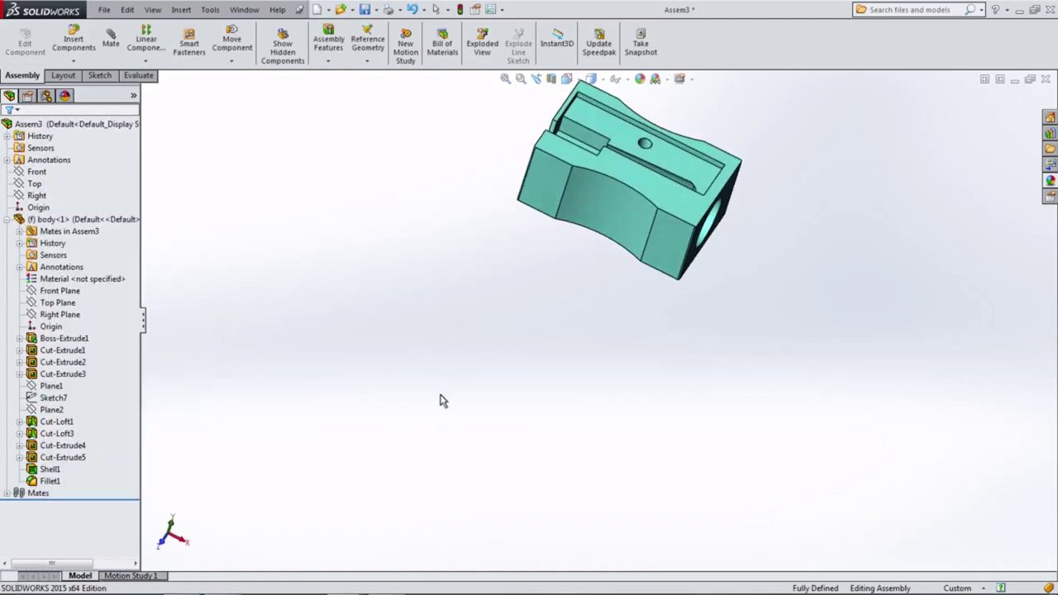
Step: Insert the blade part beside the body
mouse_move(361, 205)
middle_mouse_down()
mouse_move(697, 184)
mouse_move(610, 231)
mouse_move(620, 315)
mouse_move(463, 322)
middle_mouse_up()
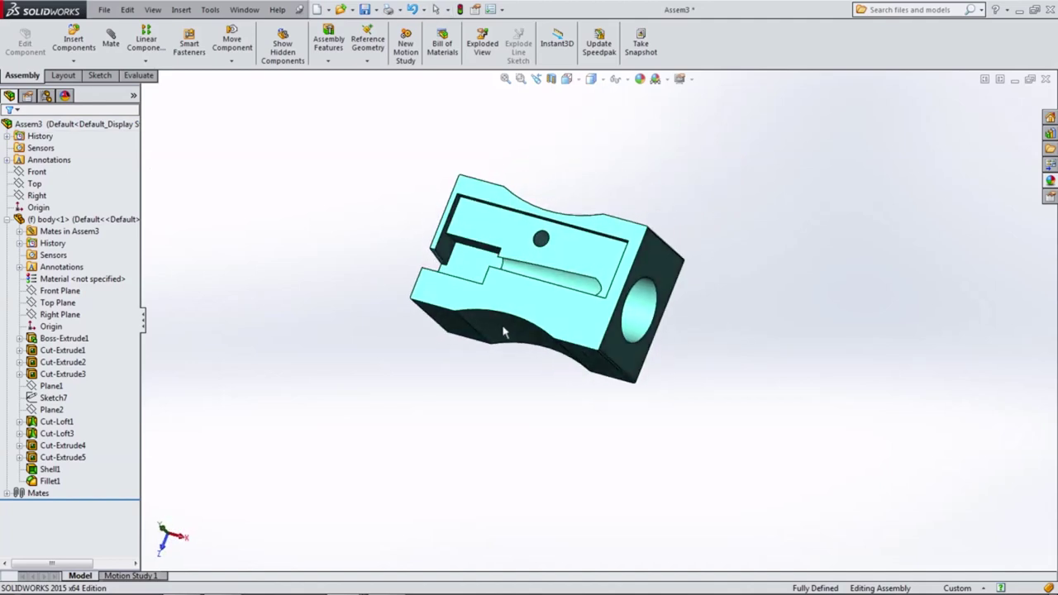
left_click(71, 43)
left_click(25, 276)
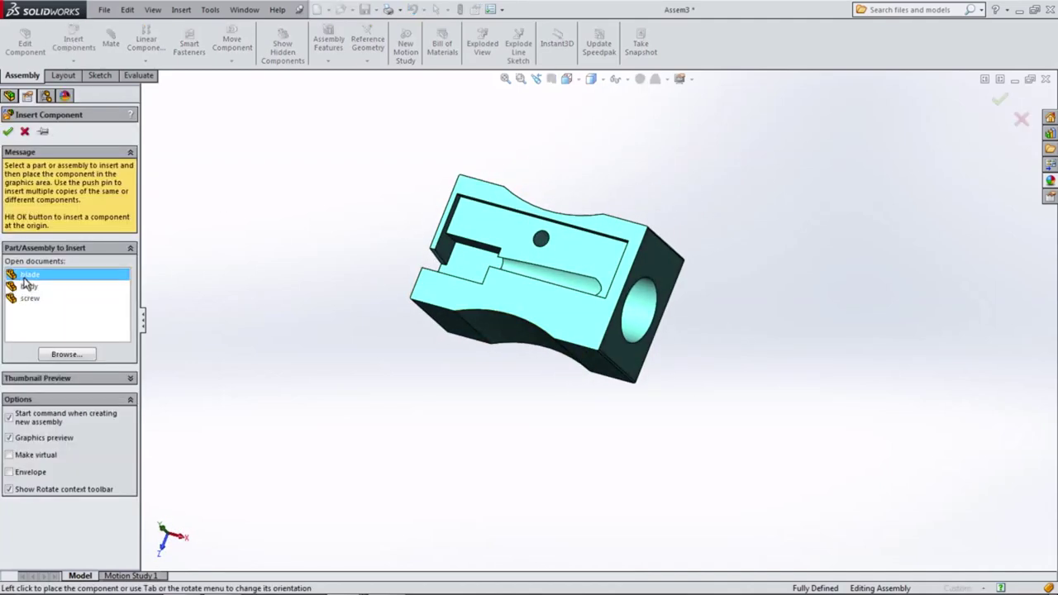
left_click(273, 259)
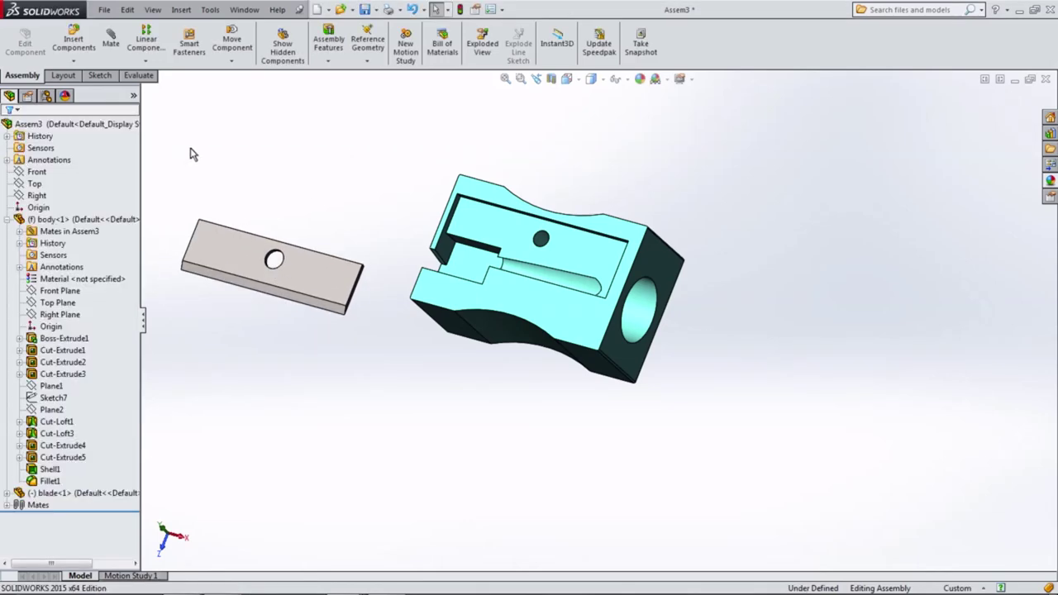
Step: Mate the blade's face to the body's top face and its edge to the slot wall
left_click(110, 43)
mouse_move(338, 242)
middle_mouse_down()
mouse_move(307, 286)
mouse_move(286, 352)
middle_mouse_up()
left_click(357, 228)
middle_click_drag(357, 228, 578, 118)
left_click(575, 264)
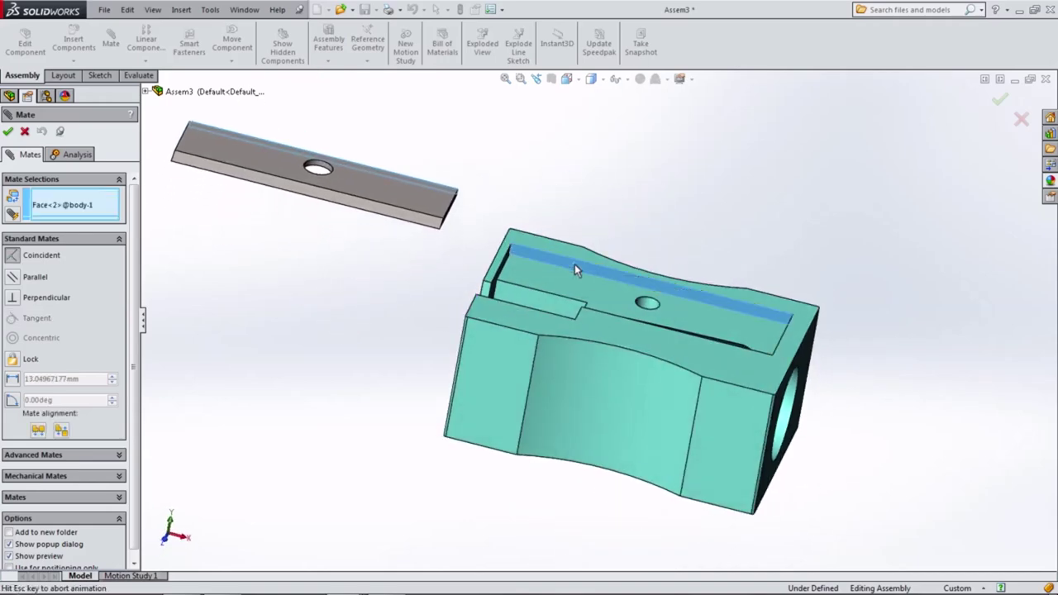
left_click(709, 229)
middle_click_drag(535, 195, 450, 180)
left_click(457, 180)
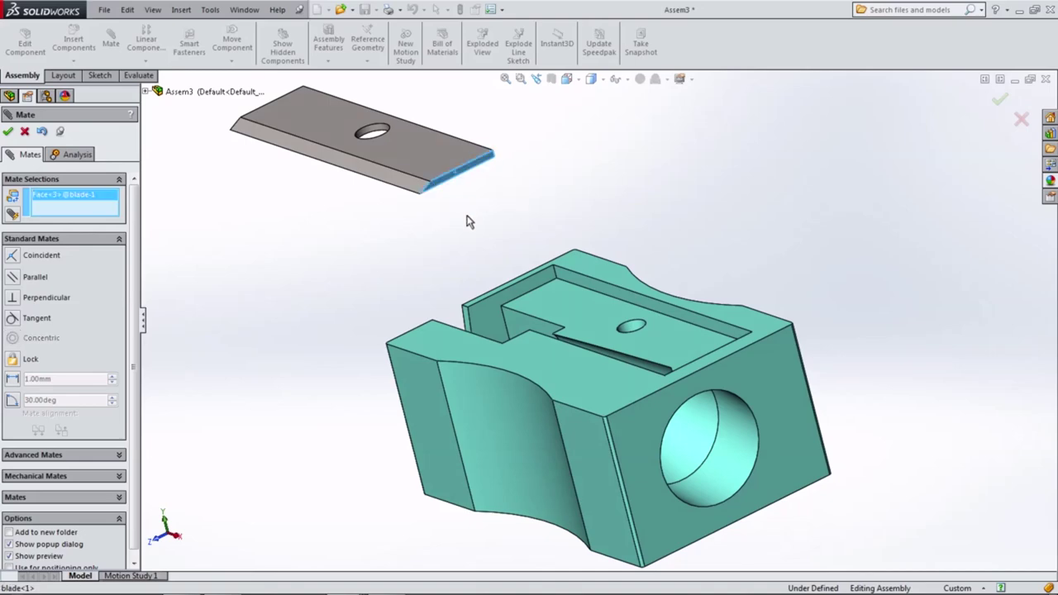
middle_click_drag(514, 263, 634, 312)
left_click(634, 312)
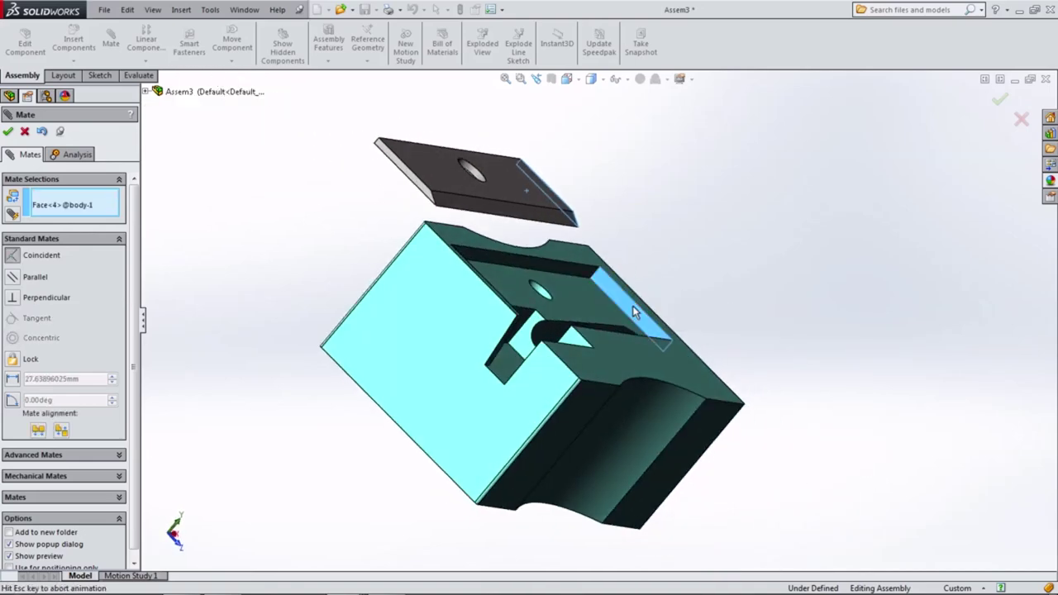
left_click(780, 289)
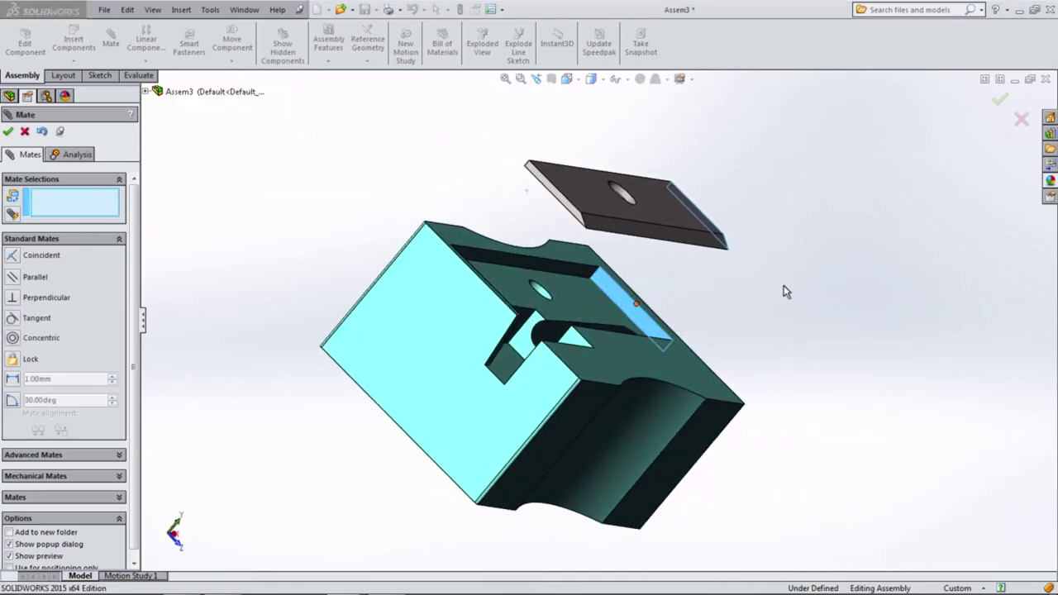
Step: Add a final mate seating the blade down into the slot
left_click(583, 307)
mouse_move(543, 258)
middle_mouse_down()
mouse_move(578, 161)
mouse_move(472, 278)
mouse_move(432, 295)
middle_mouse_up()
left_click(577, 161)
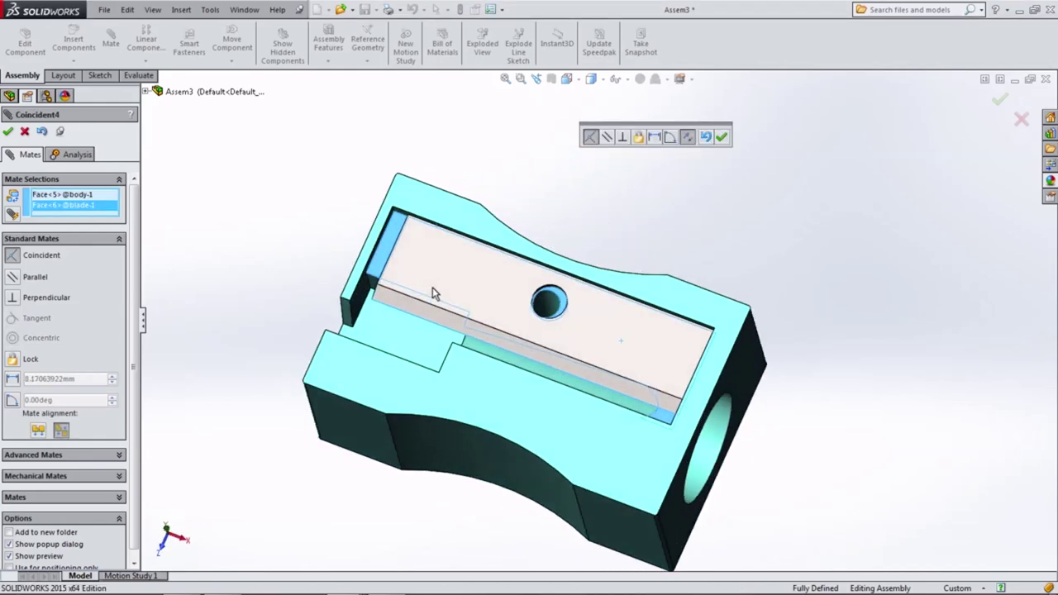
left_click(720, 138)
Step: Orbit around the blade hole to check its alignment with the body's hole
middle_click_drag(590, 165, 514, 236)
scroll(516, 330, "down", 5)
mouse_move(517, 329)
middle_mouse_down()
mouse_move(534, 264)
mouse_move(510, 255)
mouse_move(510, 204)
middle_mouse_up()
scroll(578, 210, "down", 5)
middle_click_drag(592, 215, 588, 226)
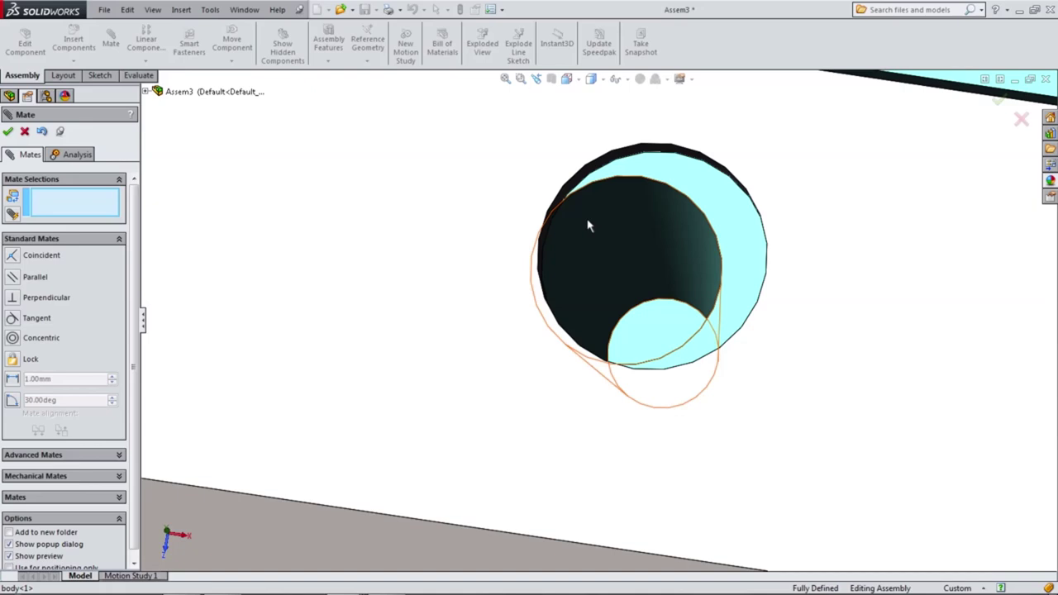
Step: View the assembly from the top, close the Mate tool, and minimise Assem3
left_click(566, 80)
left_click(583, 114)
left_click(999, 100)
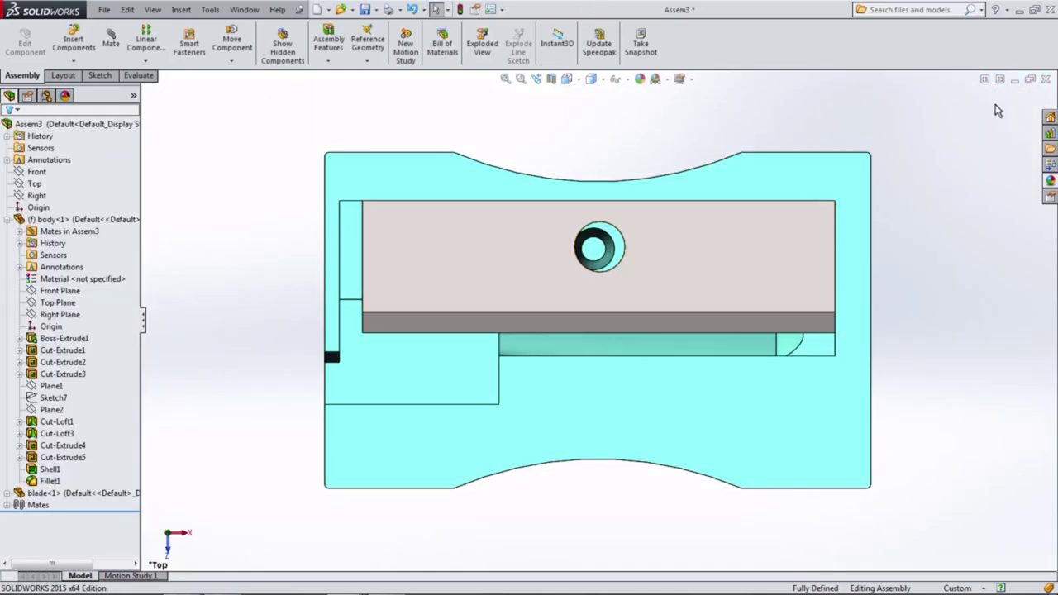
left_click(1014, 83)
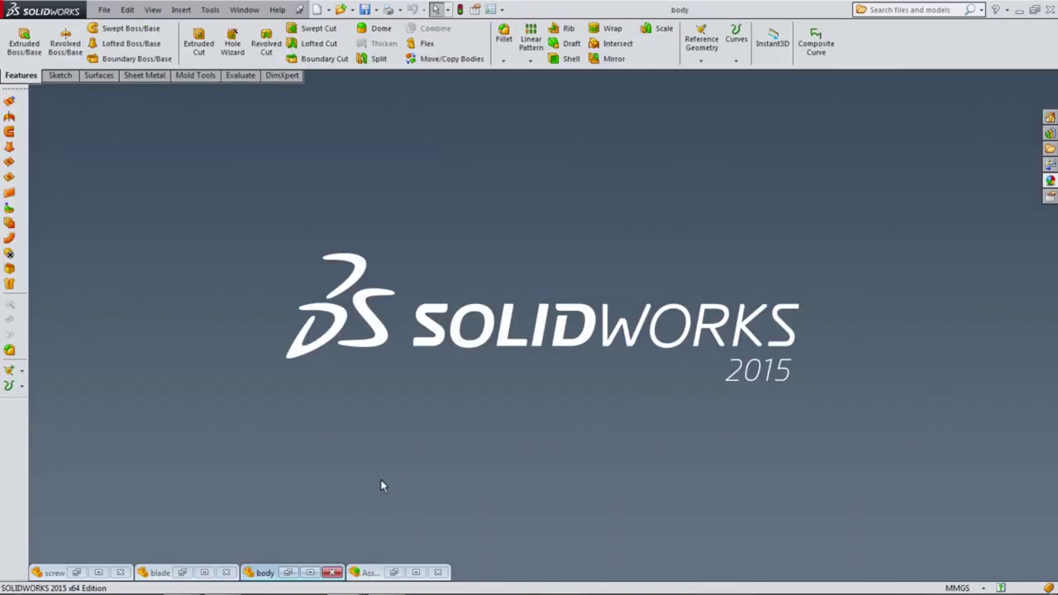
Step: Show the blade part in Top view with Shaded With Edges display
left_click(204, 572)
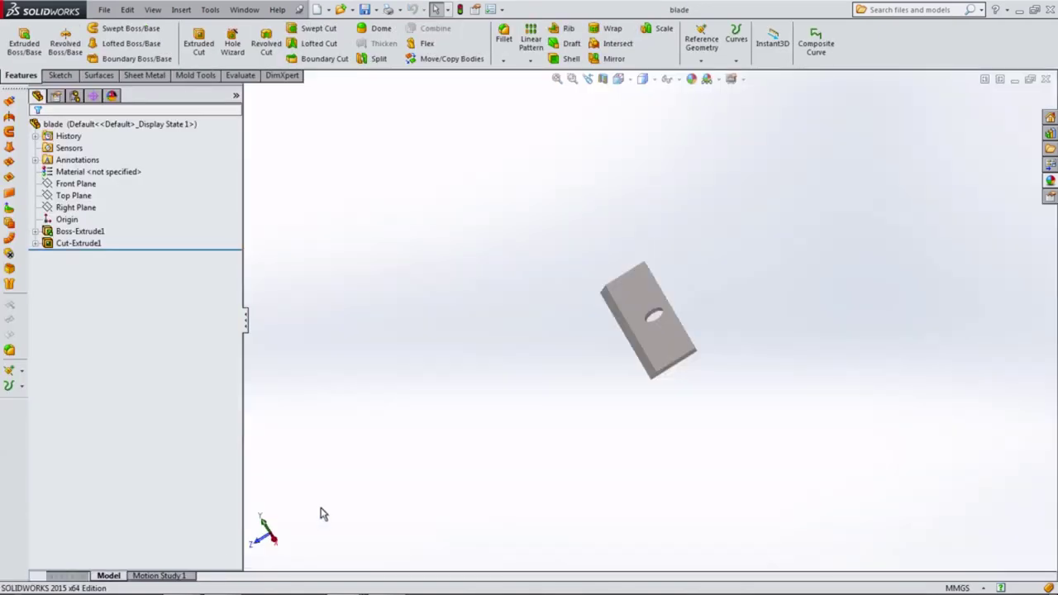
left_click(618, 79)
left_click(636, 113)
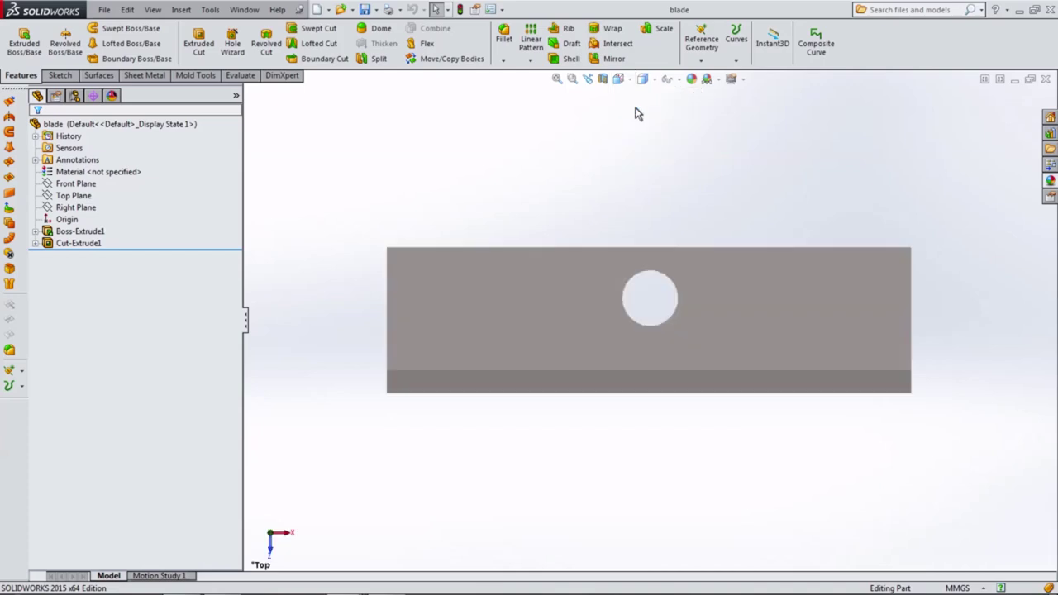
left_click(642, 79)
left_click(643, 93)
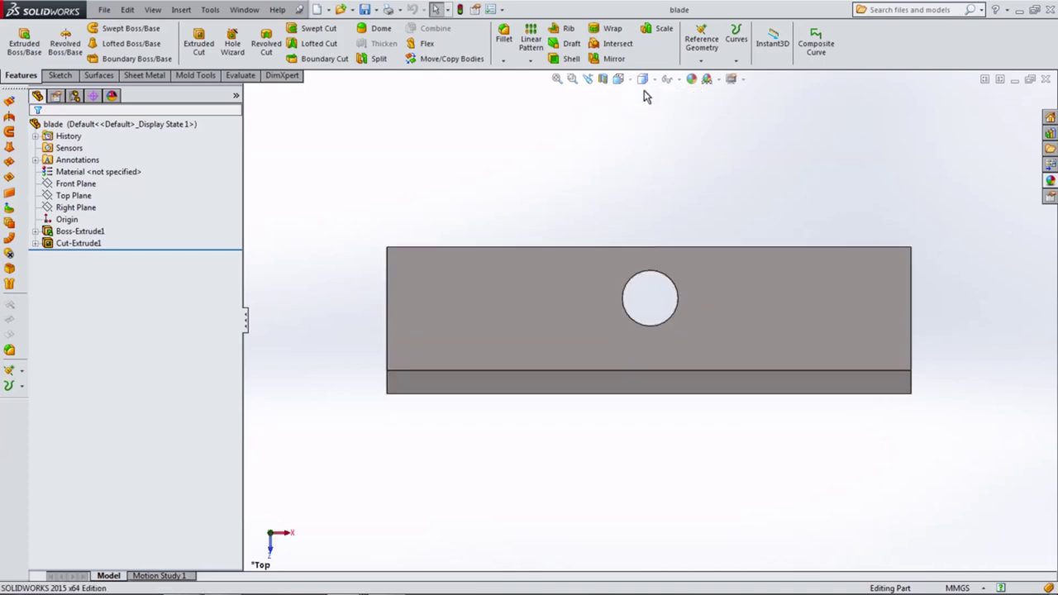
Step: Edit Cut-Extrude1's sketch and change the hole's 10 mm position dimension to 10.2
left_click(79, 243)
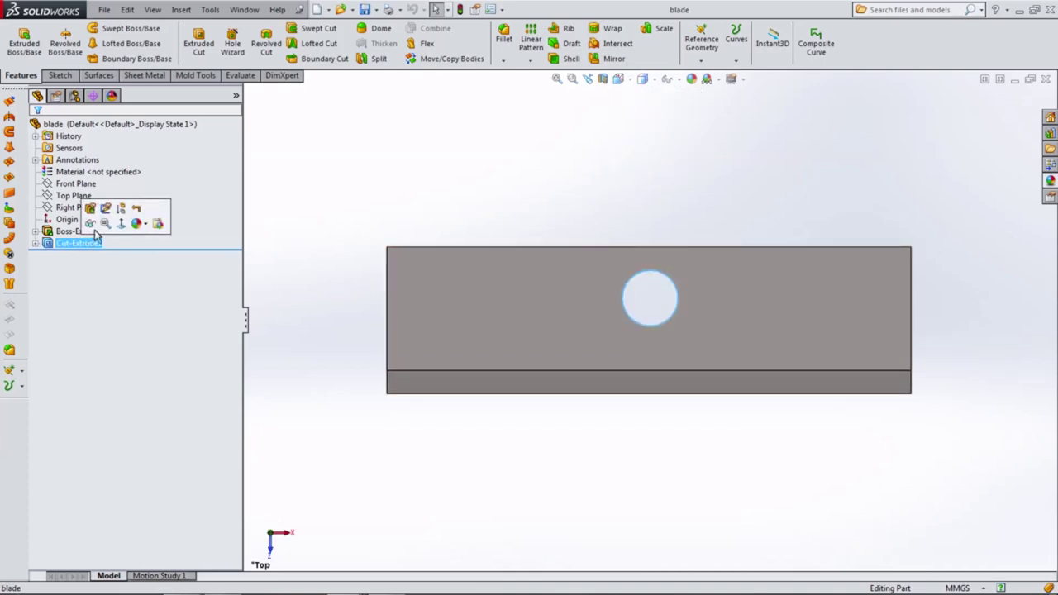
left_click(107, 209)
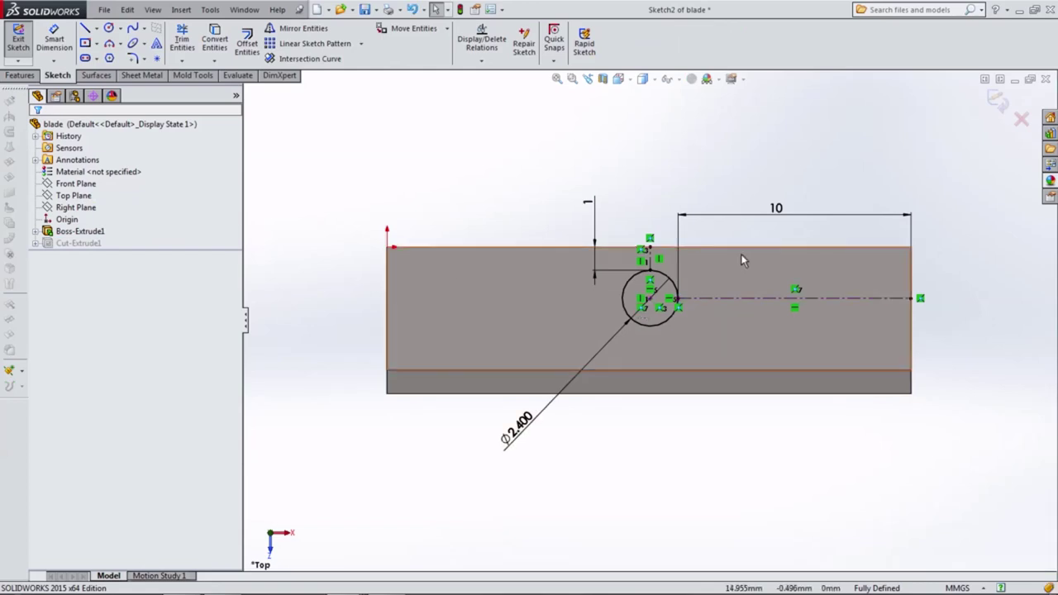
double_click(775, 212)
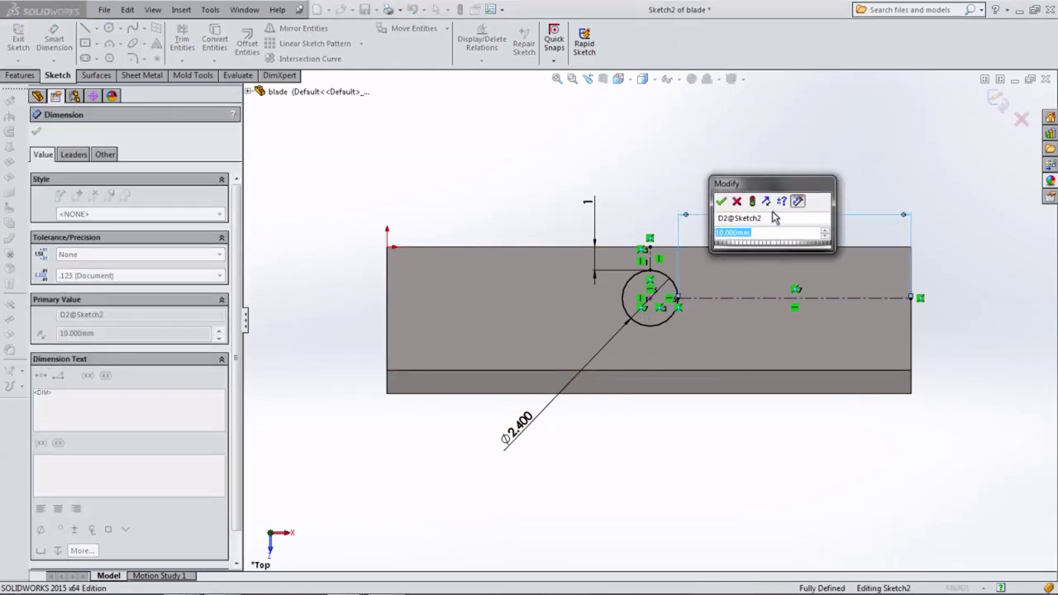
type("10.2")
key("Return")
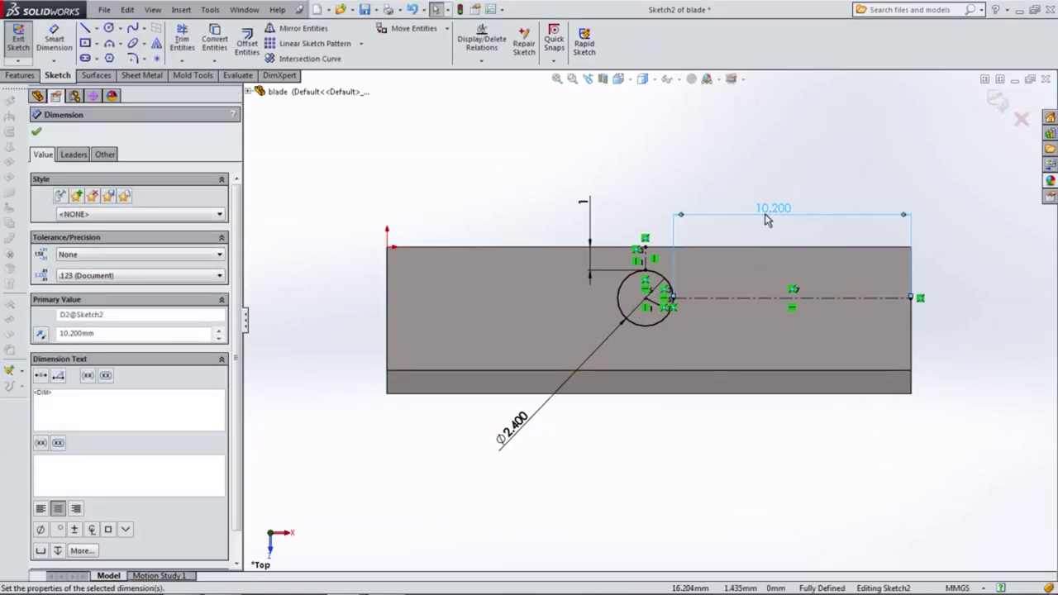
left_click(997, 101)
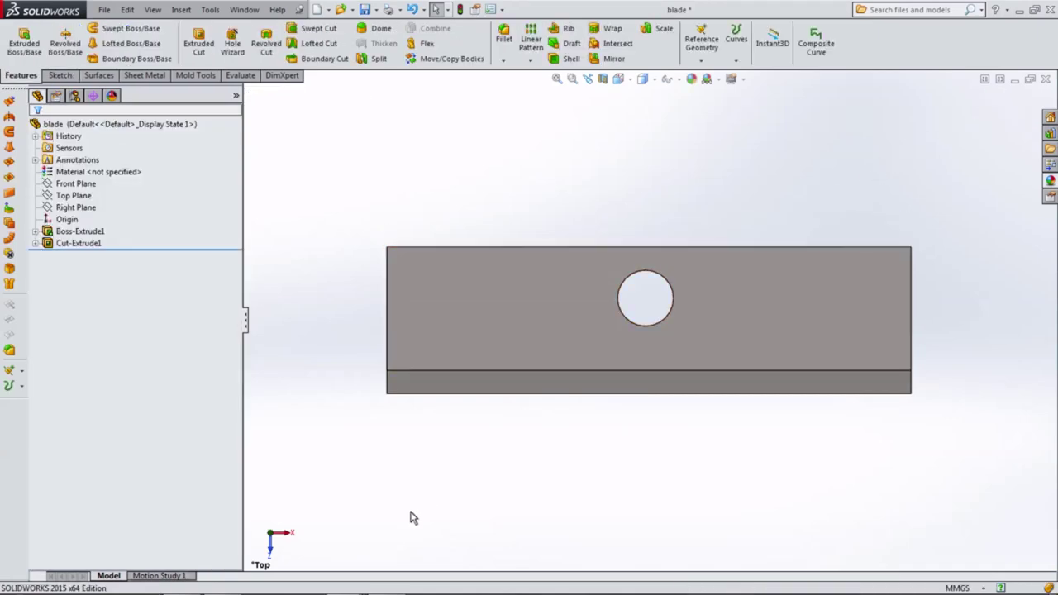
Step: Minimise the blade, return to Assem3 and insert the screw beside the body
left_click(1015, 78)
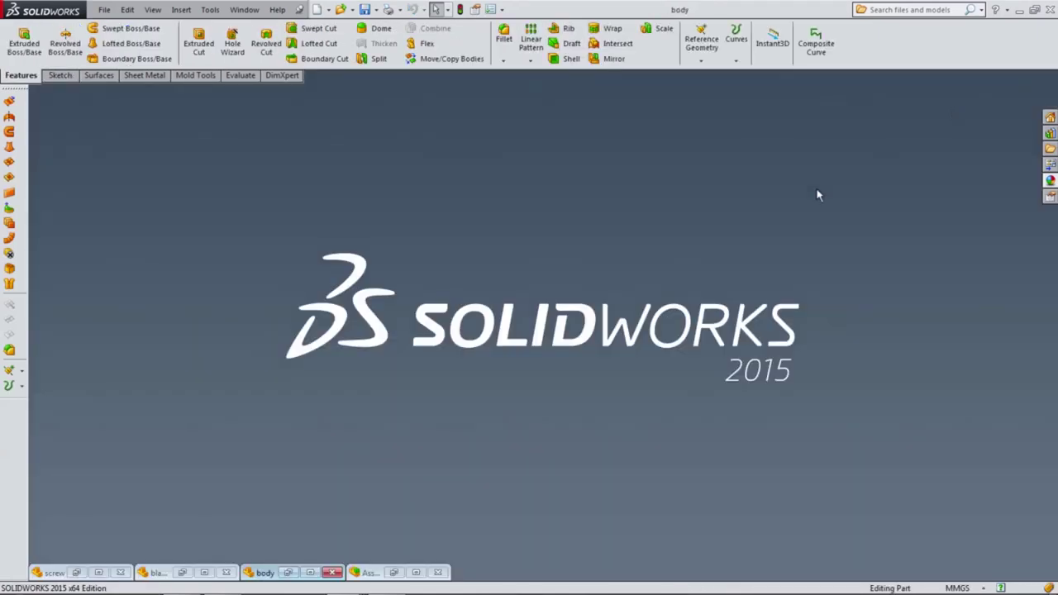
left_click(415, 572)
left_click_drag(324, 299, 506, 393)
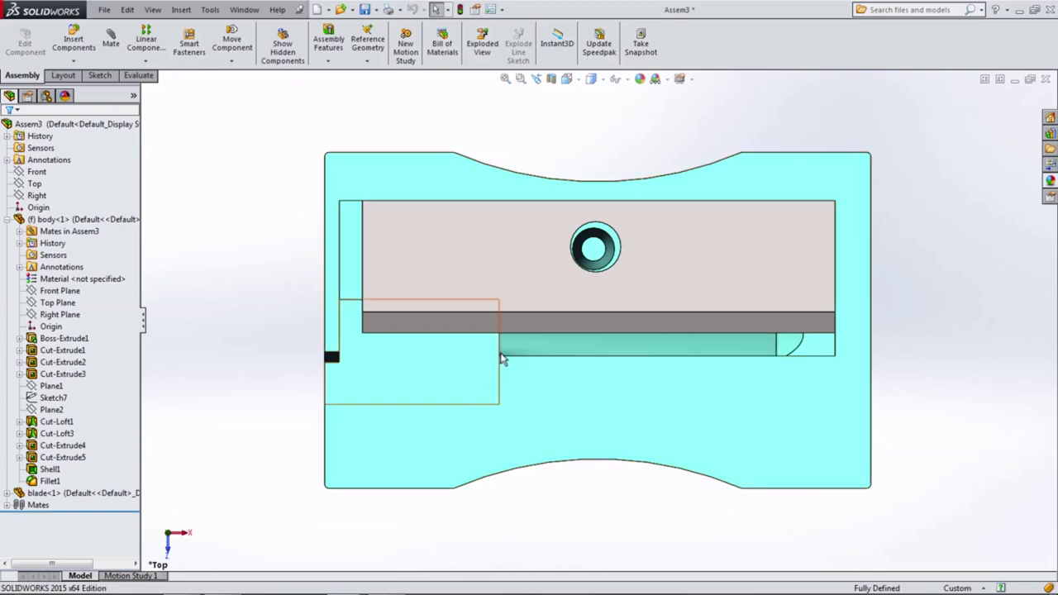
scroll(529, 261, "down", 3)
middle_click_drag(529, 261, 542, 266)
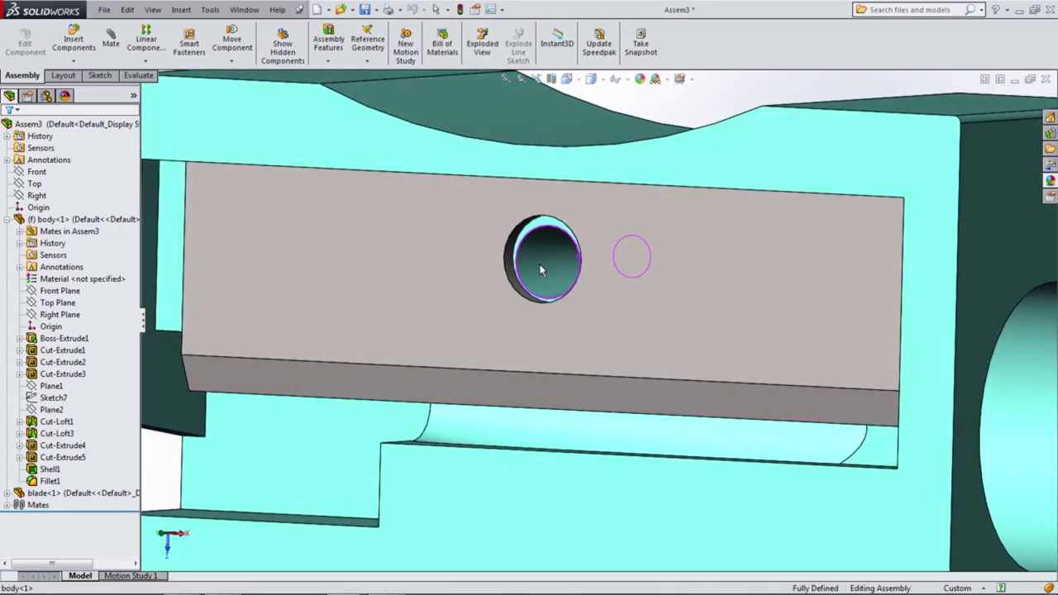
scroll(578, 325, "down", 2)
scroll(578, 325, "up", 2)
scroll(574, 323, "up", 3)
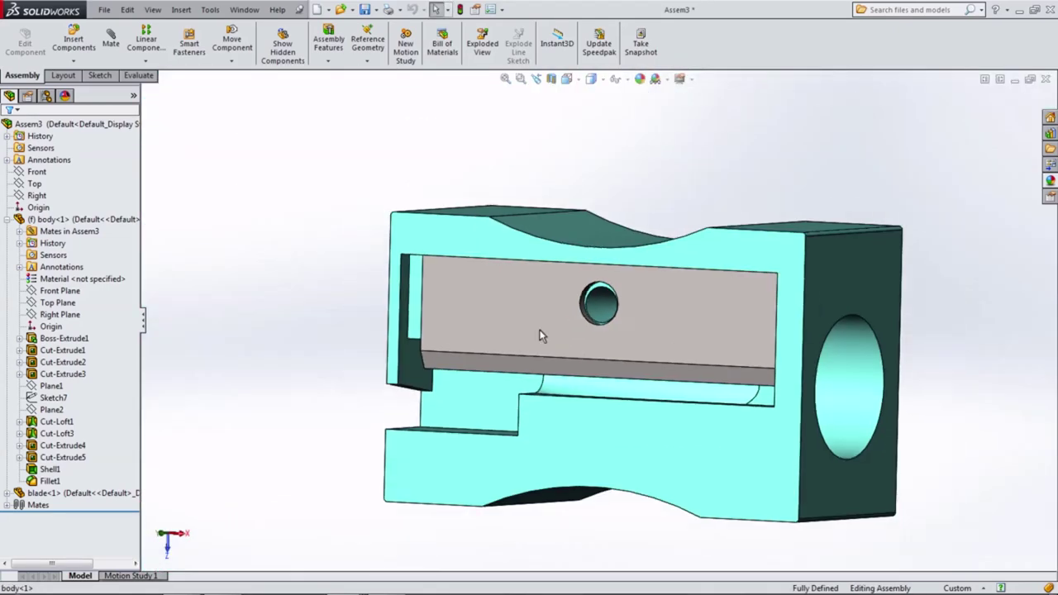
left_click(74, 43)
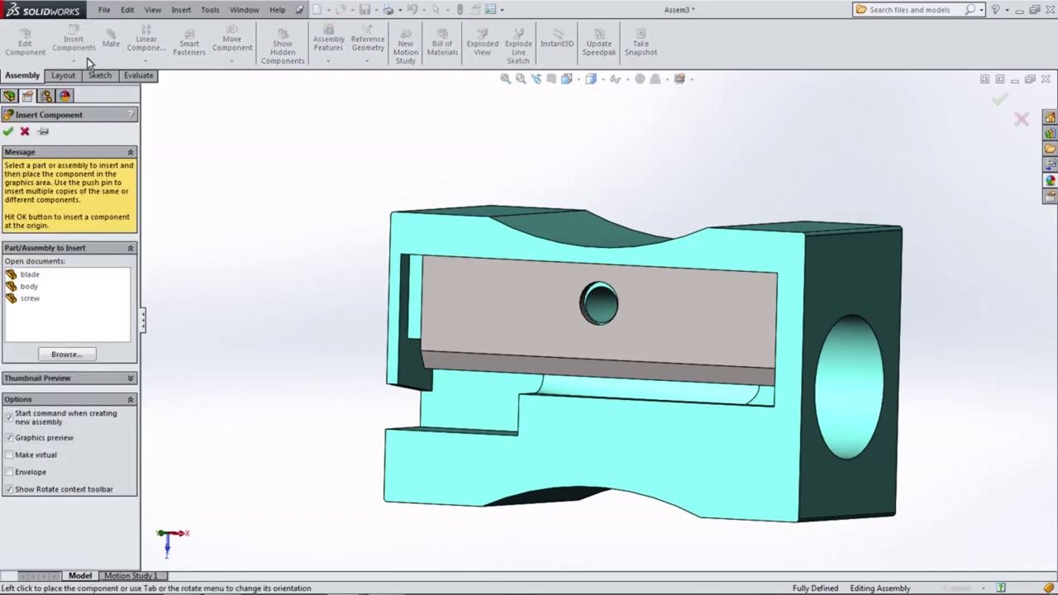
left_click(28, 299)
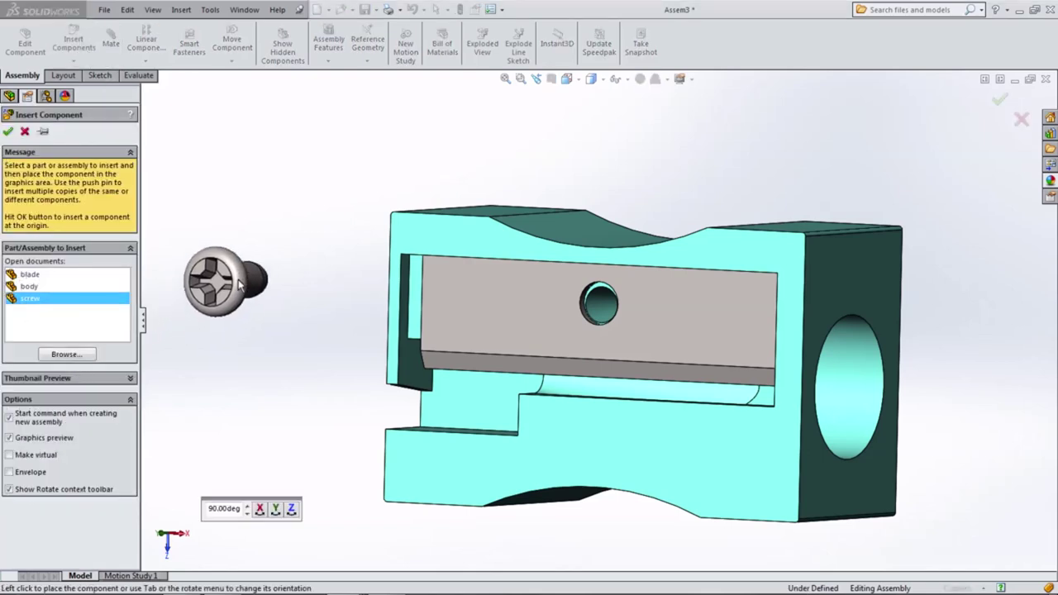
left_click(239, 279)
Step: Add a coincident mate between the blade's top face and the screw head's underside
left_click(110, 43)
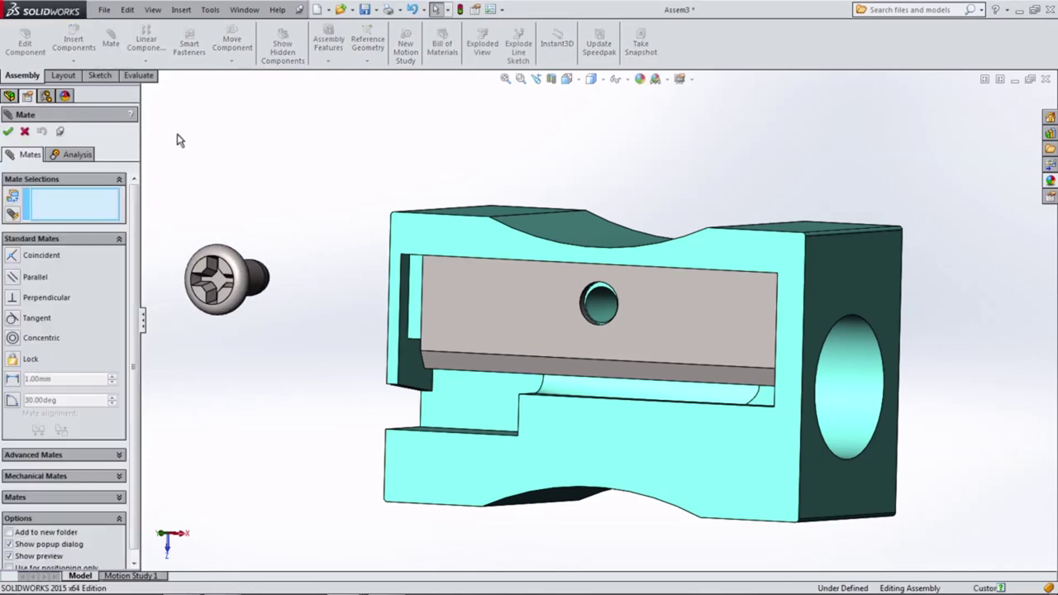
left_click(500, 292)
mouse_move(323, 237)
middle_mouse_down()
mouse_move(265, 236)
mouse_move(168, 323)
middle_mouse_up()
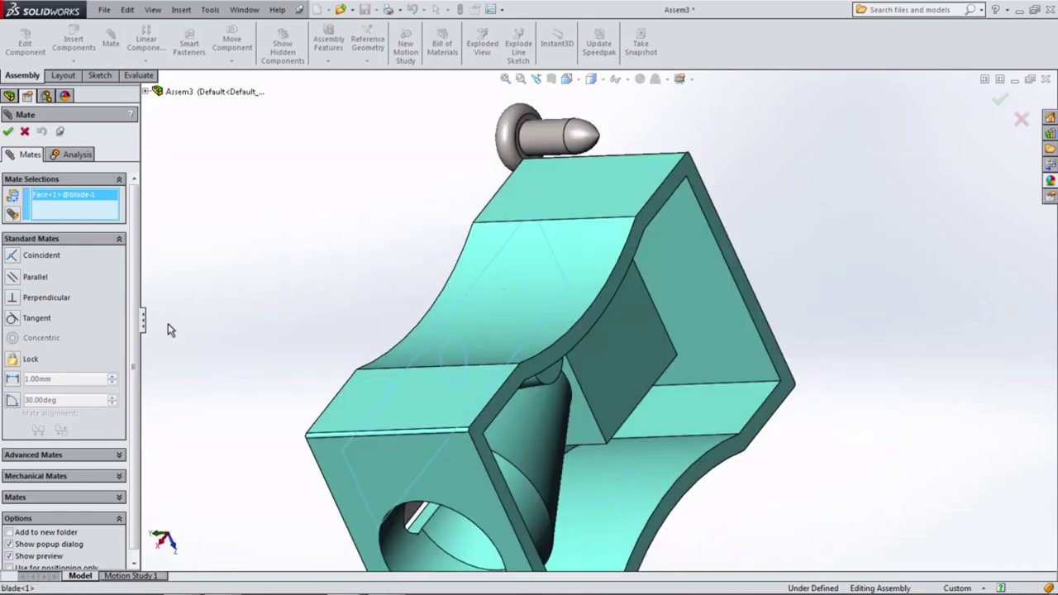
scroll(498, 168, "down", 5)
left_click(601, 135)
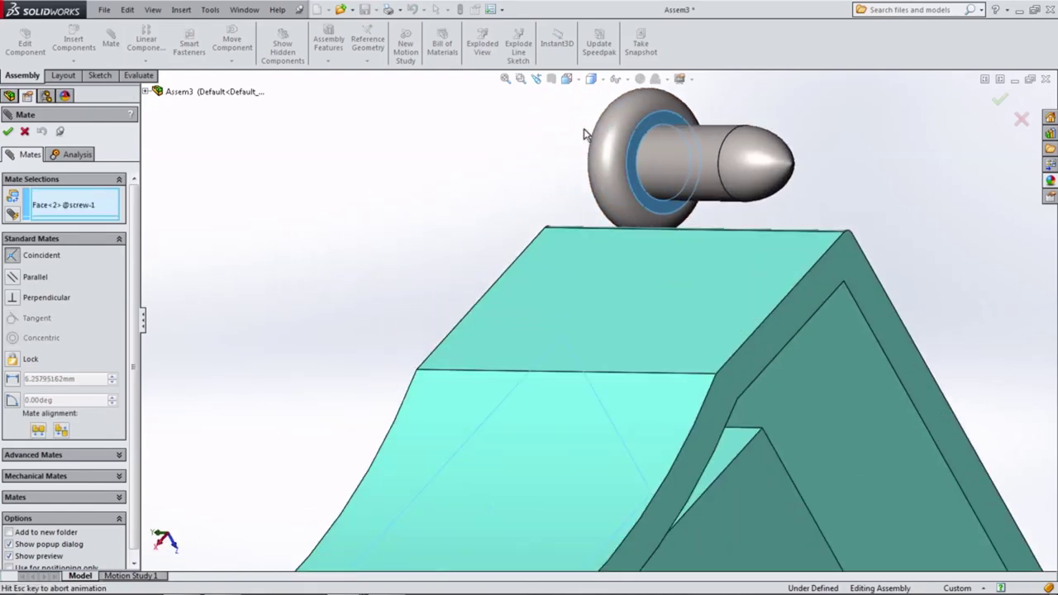
left_click(452, 191)
Step: Make the screw shank concentric with the blade hole and finish mating
middle_click_drag(427, 207, 521, 245)
left_click(342, 288)
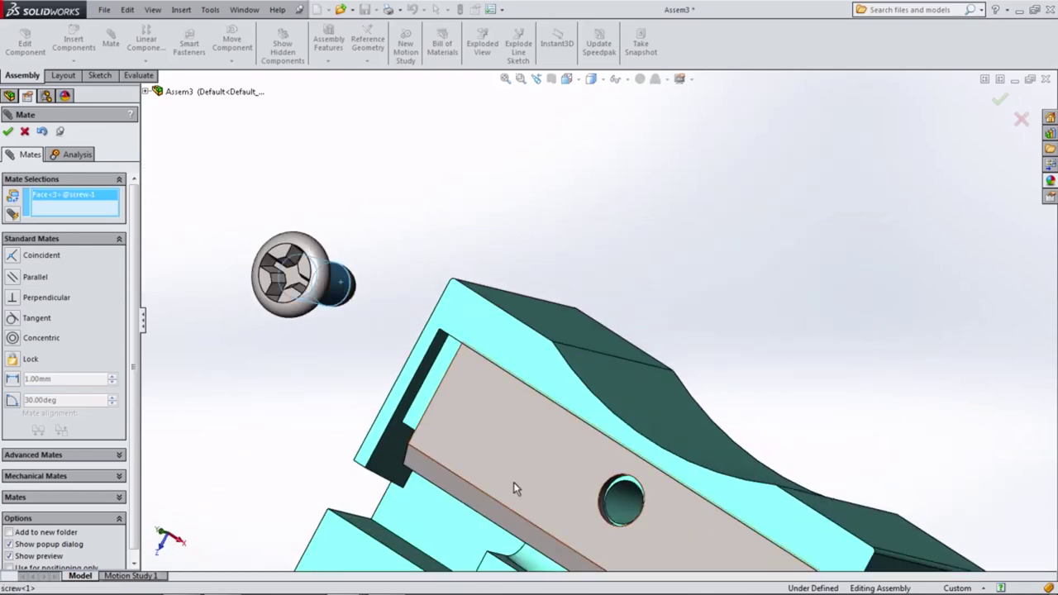
scroll(578, 528, "down", 3)
left_click(633, 454)
left_click(634, 457)
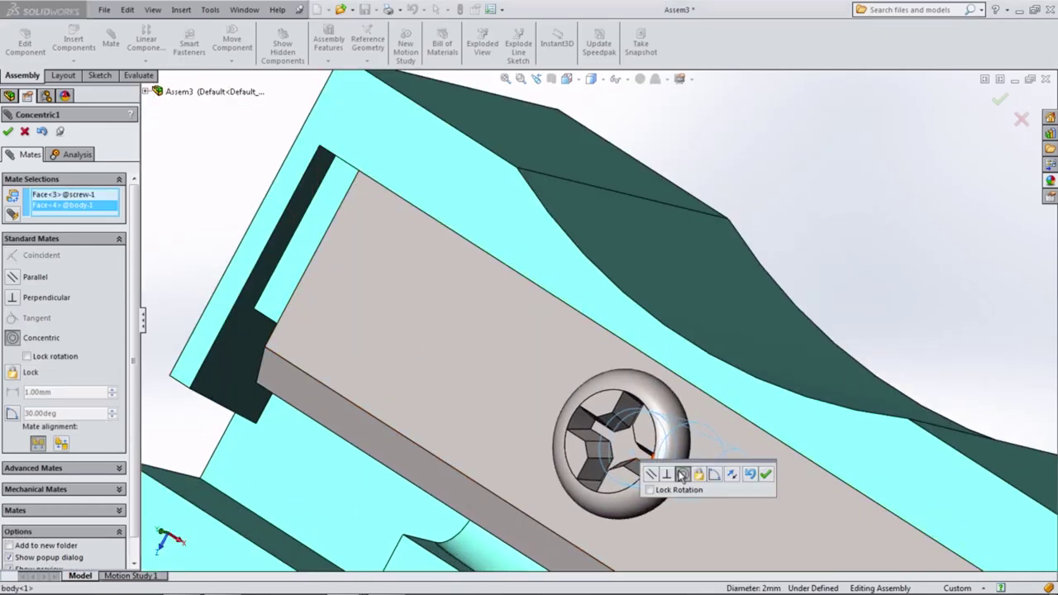
left_click(766, 475)
scroll(614, 463, "up", 5)
middle_click_drag(614, 463, 660, 372)
left_click(8, 132)
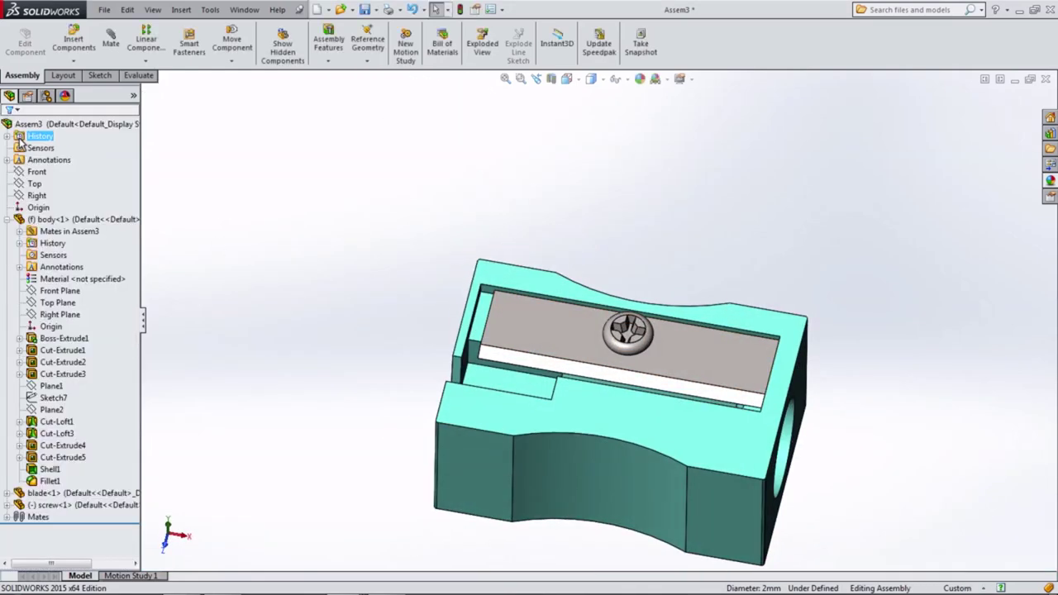
left_click(568, 79)
left_click(584, 130)
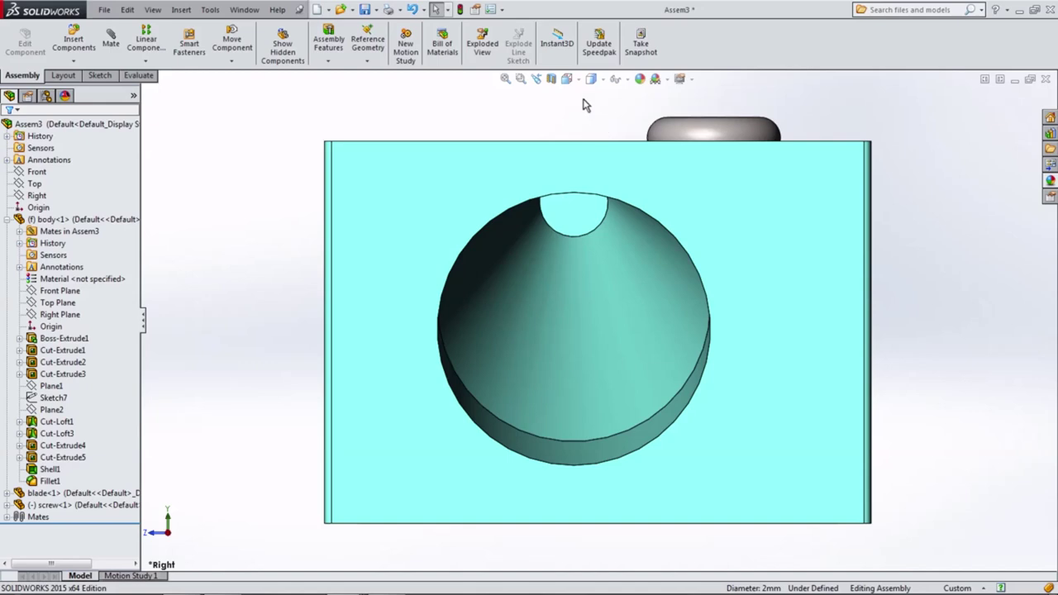
left_click(569, 130)
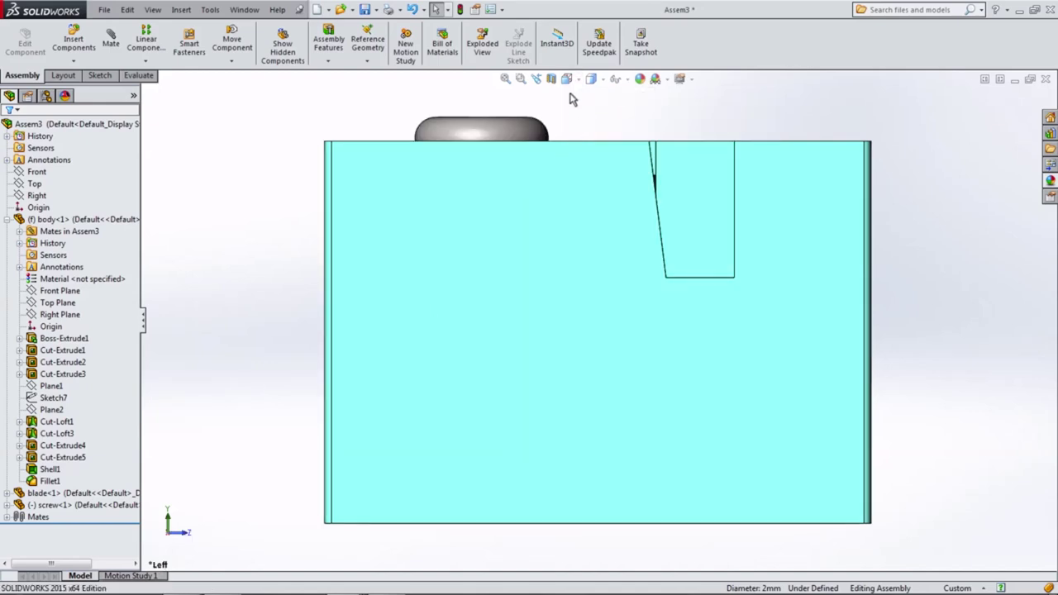
left_click(590, 114)
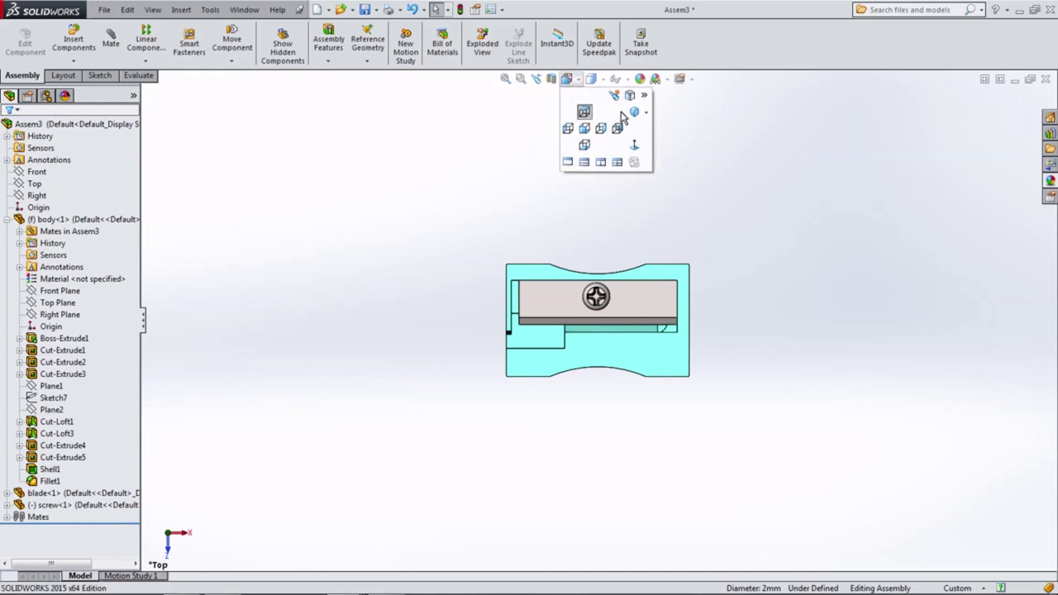
key("ctrl+7")
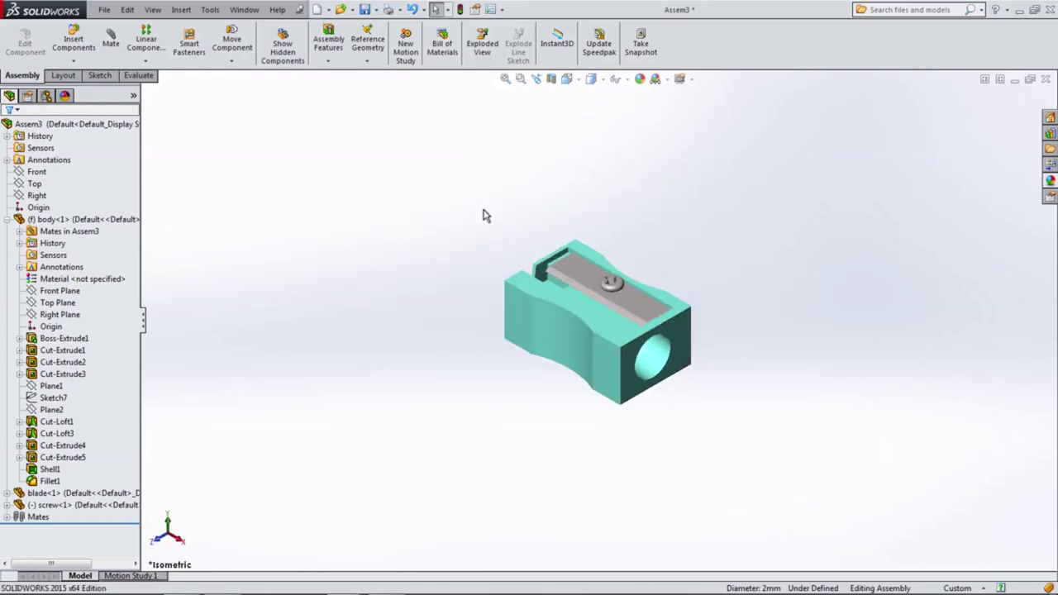
mouse_move(485, 215)
middle_mouse_down()
mouse_move(509, 372)
mouse_move(633, 213)
mouse_move(402, 300)
middle_mouse_up()
mouse_move(521, 292)
middle_mouse_down()
mouse_move(444, 191)
mouse_move(515, 187)
mouse_move(558, 200)
mouse_move(585, 338)
mouse_move(534, 213)
mouse_move(574, 187)
mouse_move(620, 198)
middle_mouse_up()
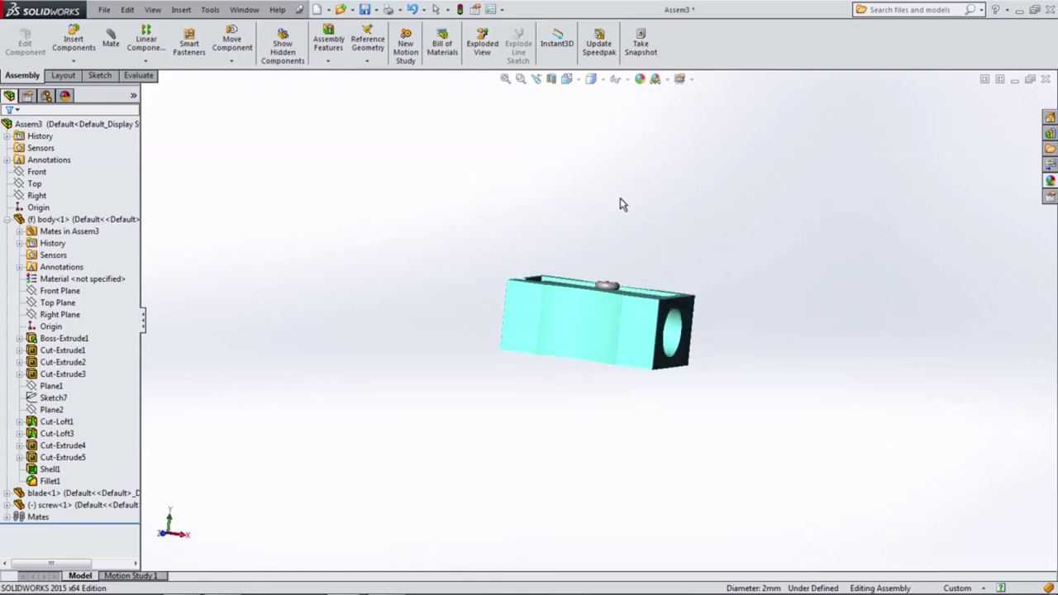
left_click(552, 81)
left_click(10, 133)
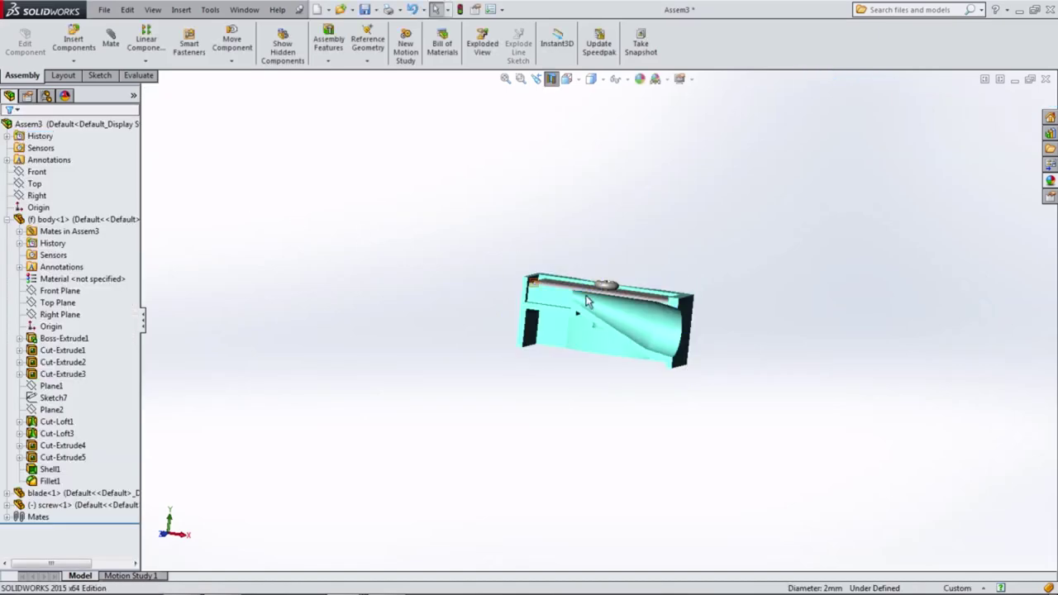
scroll(649, 312, "down", 3)
scroll(653, 304, "down", 3)
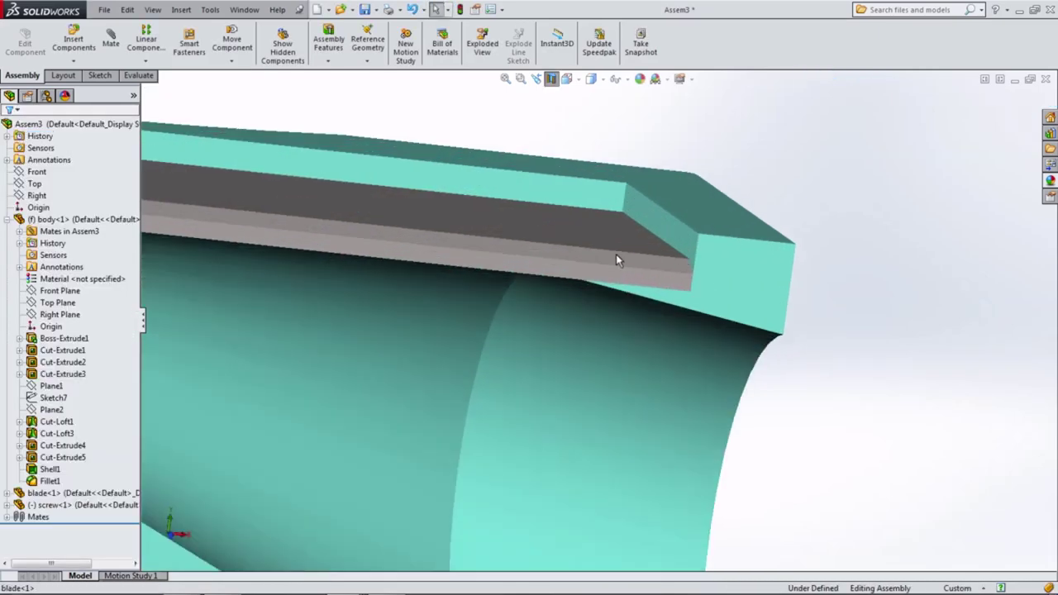
scroll(617, 257, "down", 3)
scroll(604, 193, "down", 2)
middle_click_drag(616, 155, 493, 242)
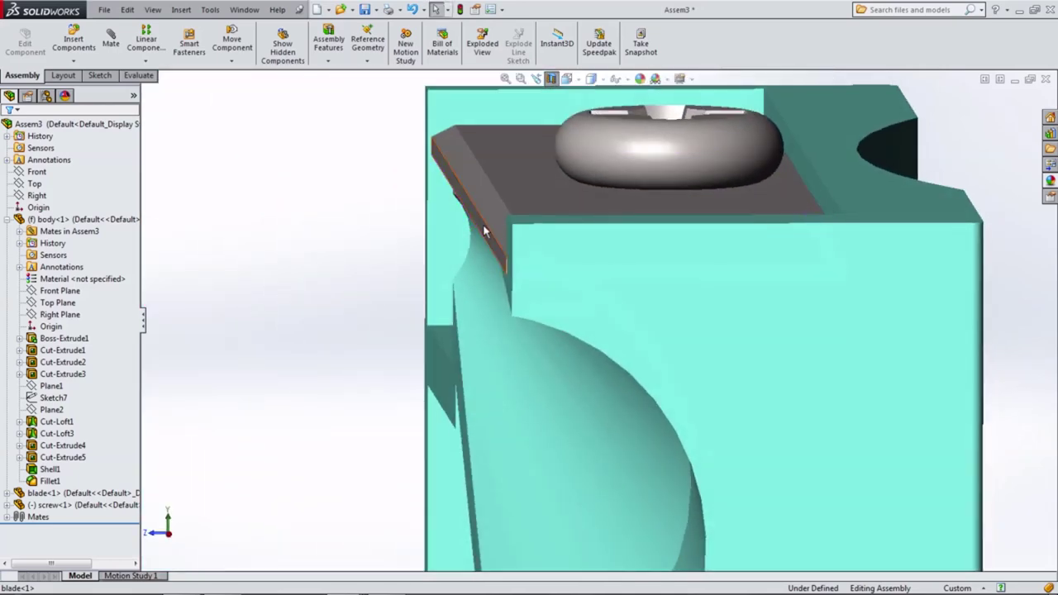
scroll(461, 154, "down", 3)
scroll(590, 233, "down", 3)
scroll(612, 244, "up", 3)
scroll(633, 257, "up", 3)
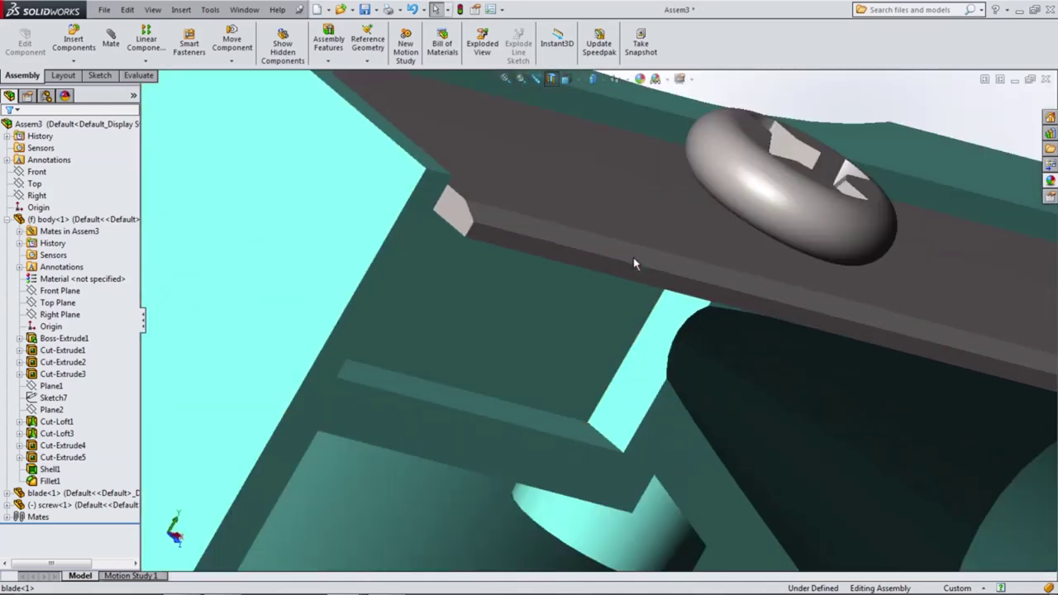
scroll(614, 246, "up", 3)
left_click(551, 79)
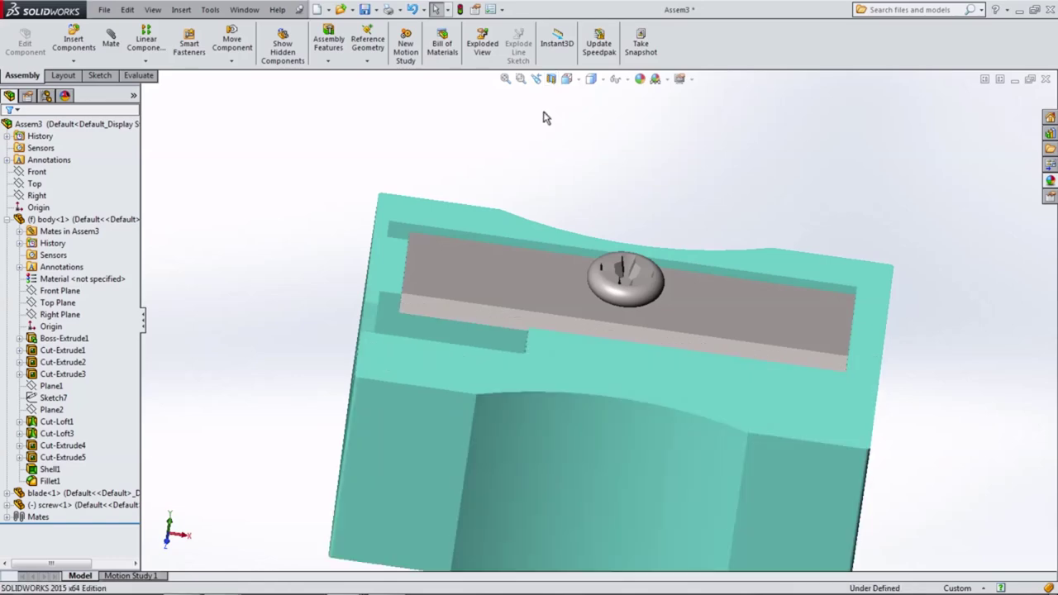
mouse_move(543, 113)
middle_mouse_down()
mouse_move(496, 279)
mouse_move(424, 291)
mouse_move(477, 311)
middle_mouse_up()
scroll(425, 289, "up", 3)
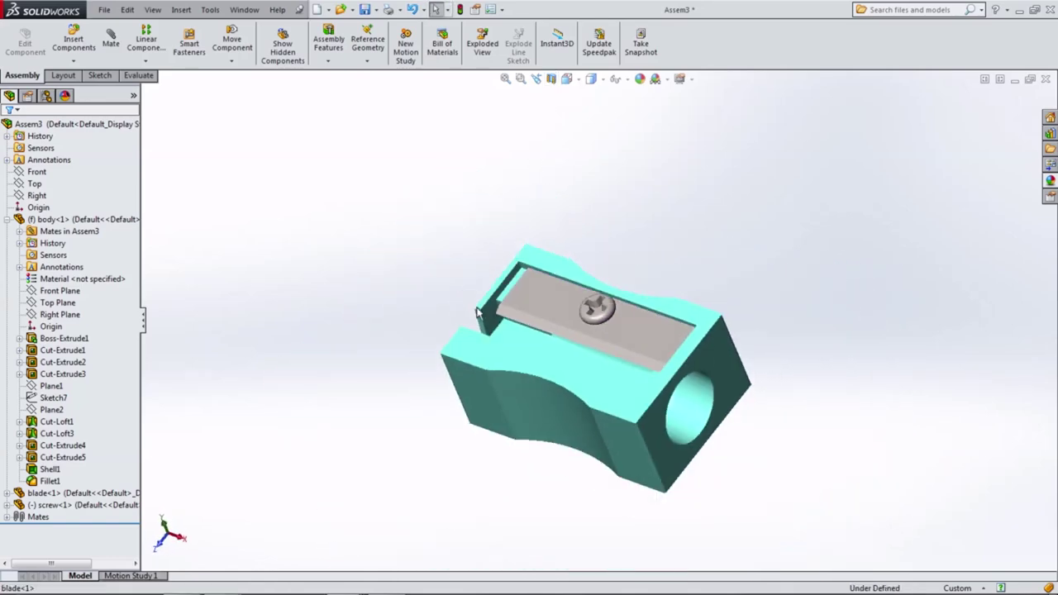
Step: Turn on RealView Graphics, tilt the sharpener toward the viewer, and set an isometric view
left_click(683, 83)
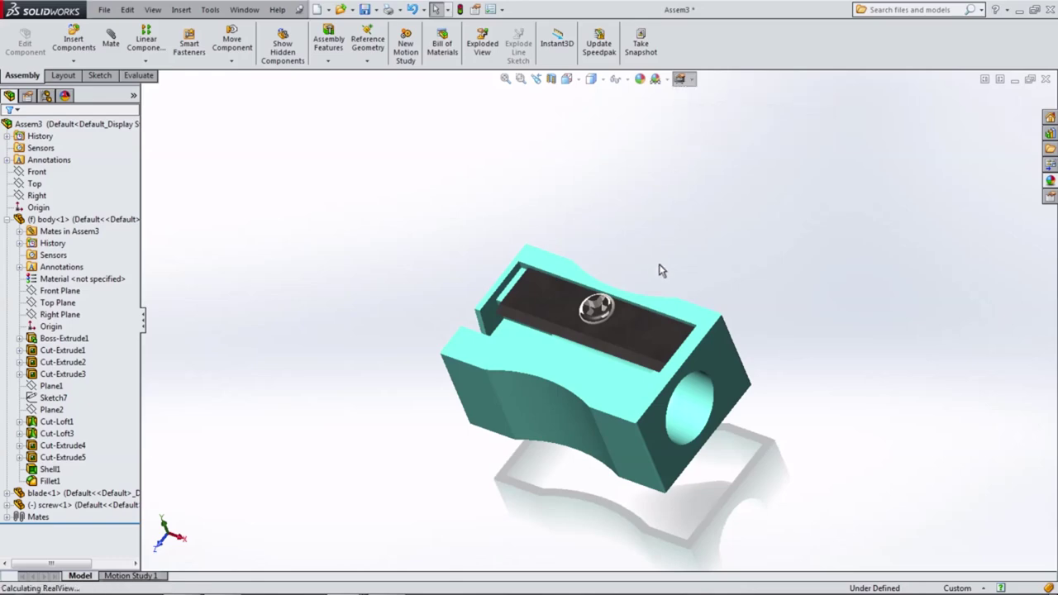
mouse_move(660, 270)
middle_mouse_down()
mouse_move(707, 272)
mouse_move(708, 204)
mouse_move(777, 215)
mouse_move(798, 238)
mouse_move(630, 264)
mouse_move(604, 317)
mouse_move(690, 393)
mouse_move(558, 247)
mouse_move(689, 264)
mouse_move(768, 305)
mouse_move(703, 349)
mouse_move(592, 380)
mouse_move(721, 258)
mouse_move(619, 371)
mouse_move(567, 347)
mouse_move(497, 234)
mouse_move(521, 222)
middle_mouse_up()
left_click(632, 111)
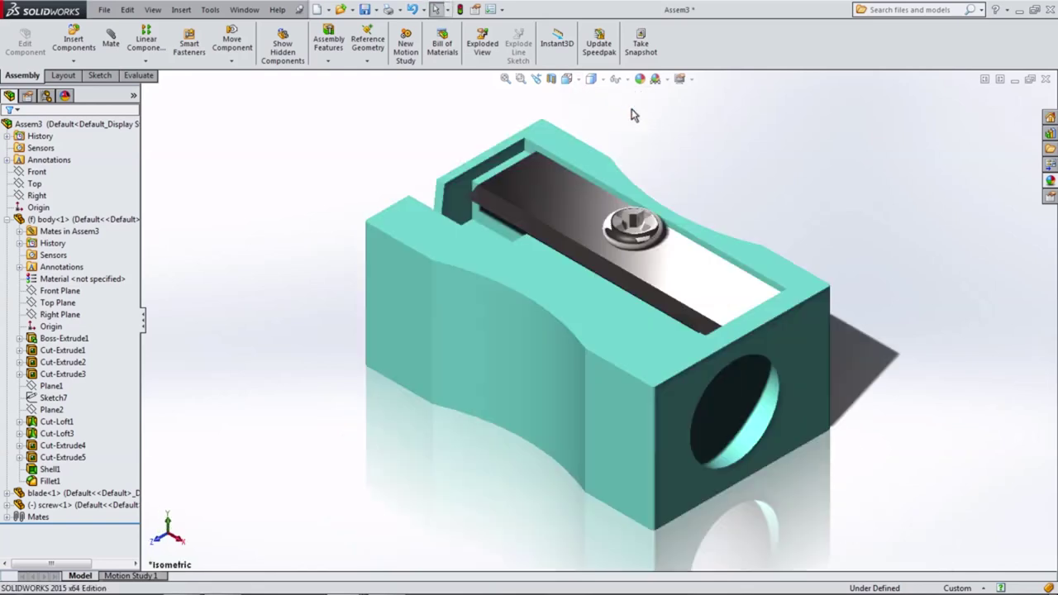